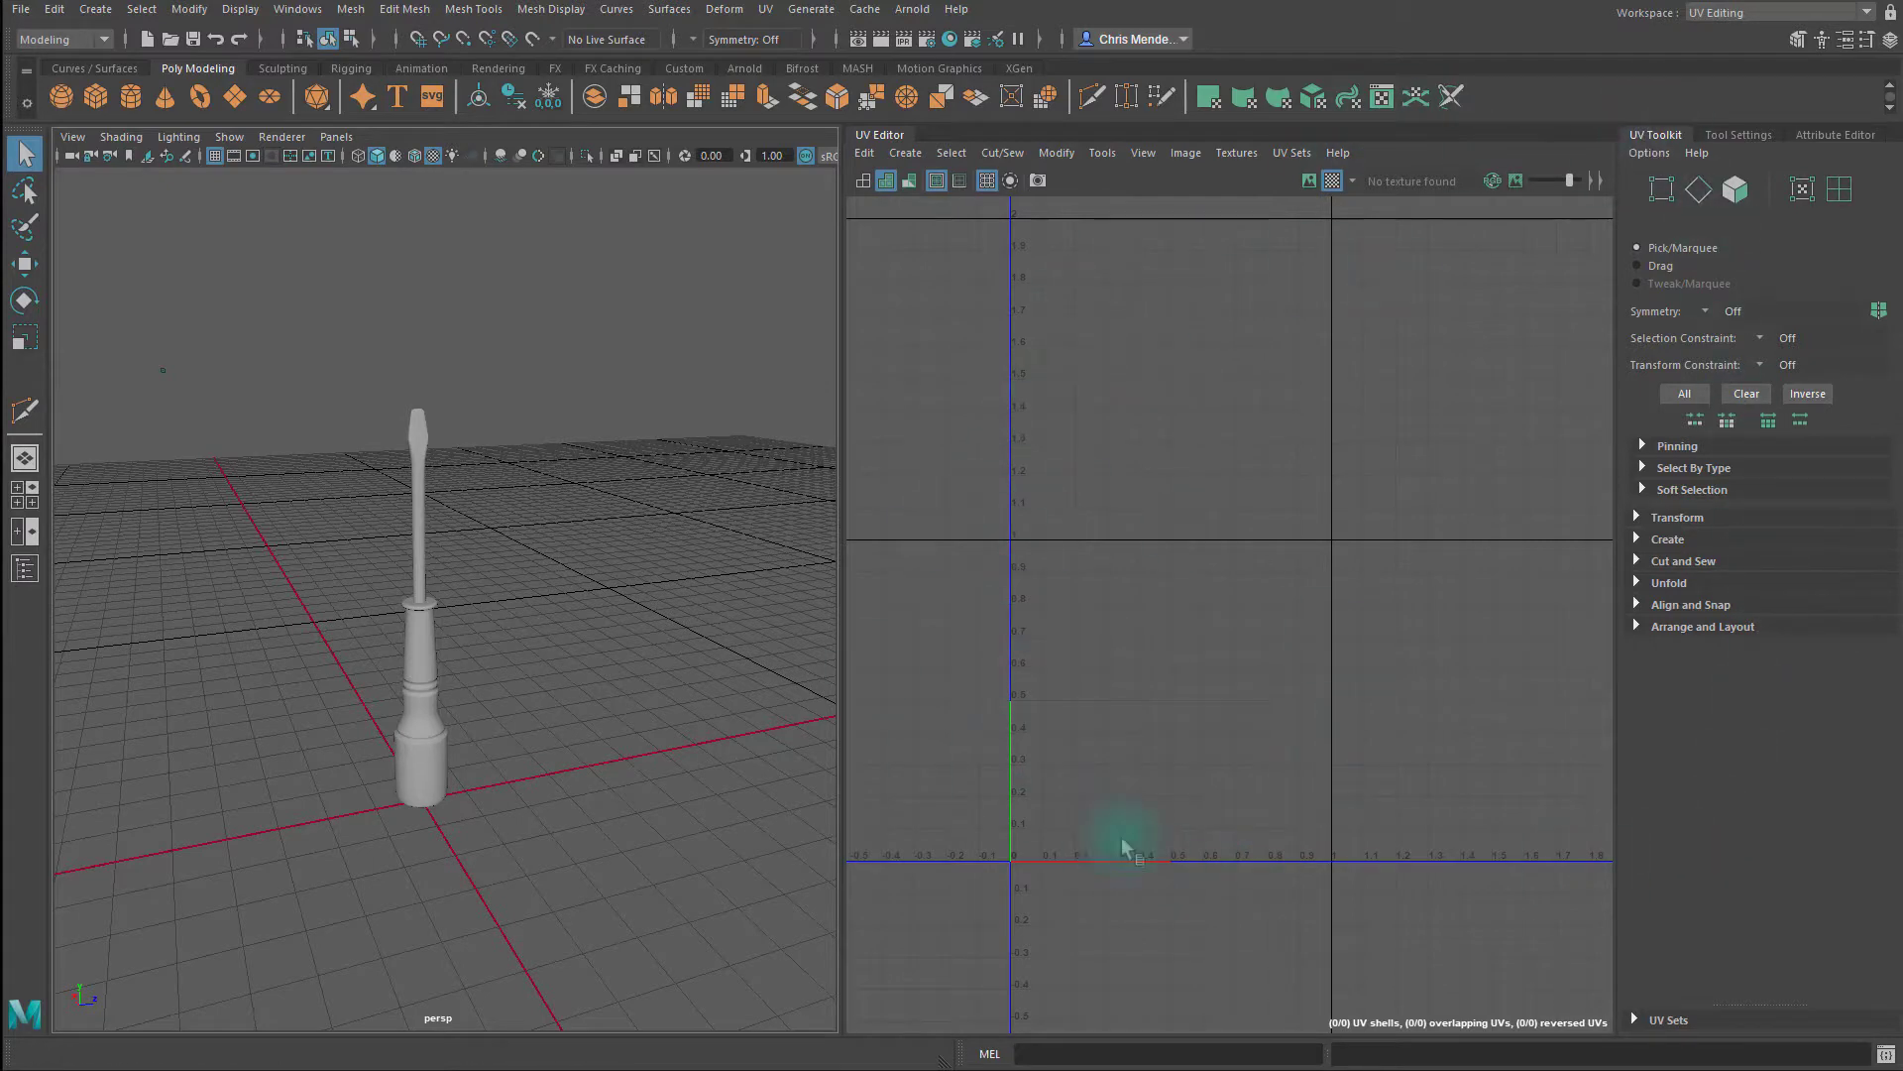
Step: Select the screwdriver's metal shaft on its own and isolate it in the perspective view
middle_click_drag(1284, 716, 1316, 629, "alt")
right_click_drag(1158, 616, 1580, 714, "alt")
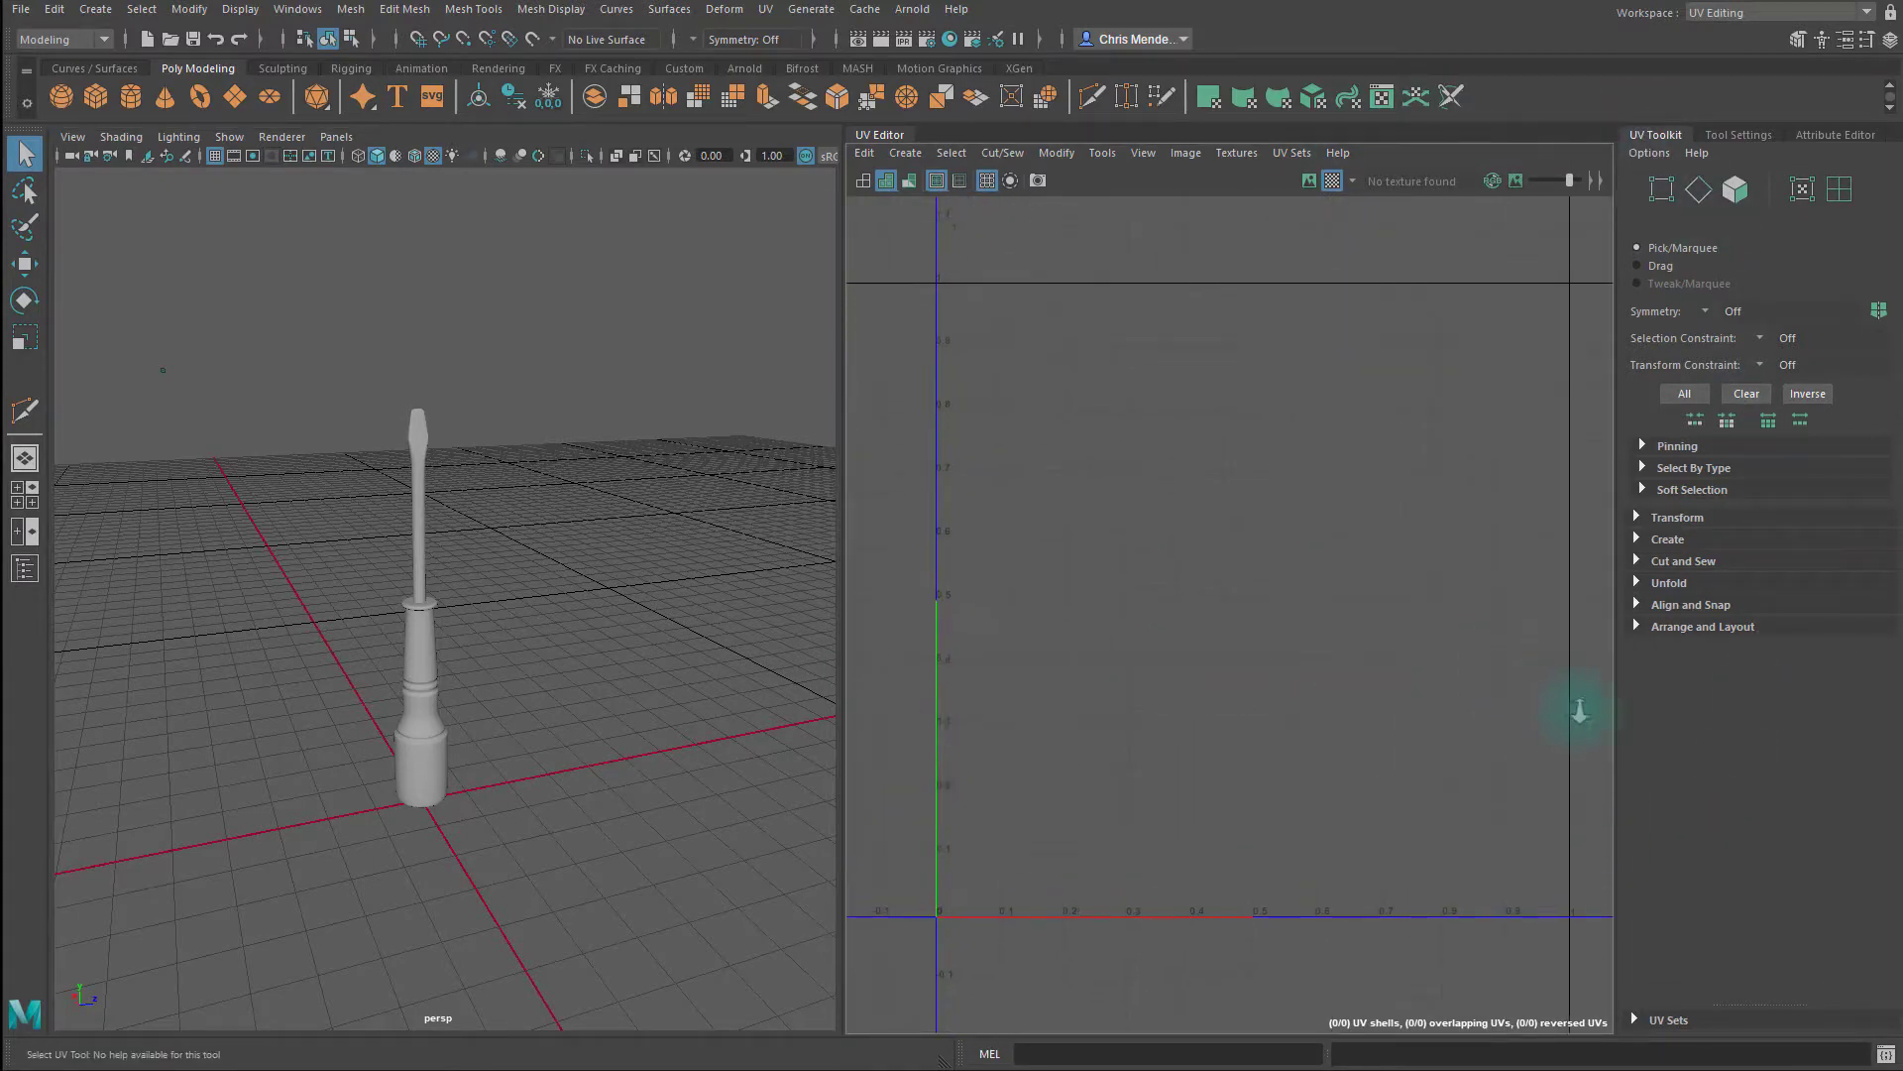
middle_click_drag(1538, 663, 1528, 683, "alt")
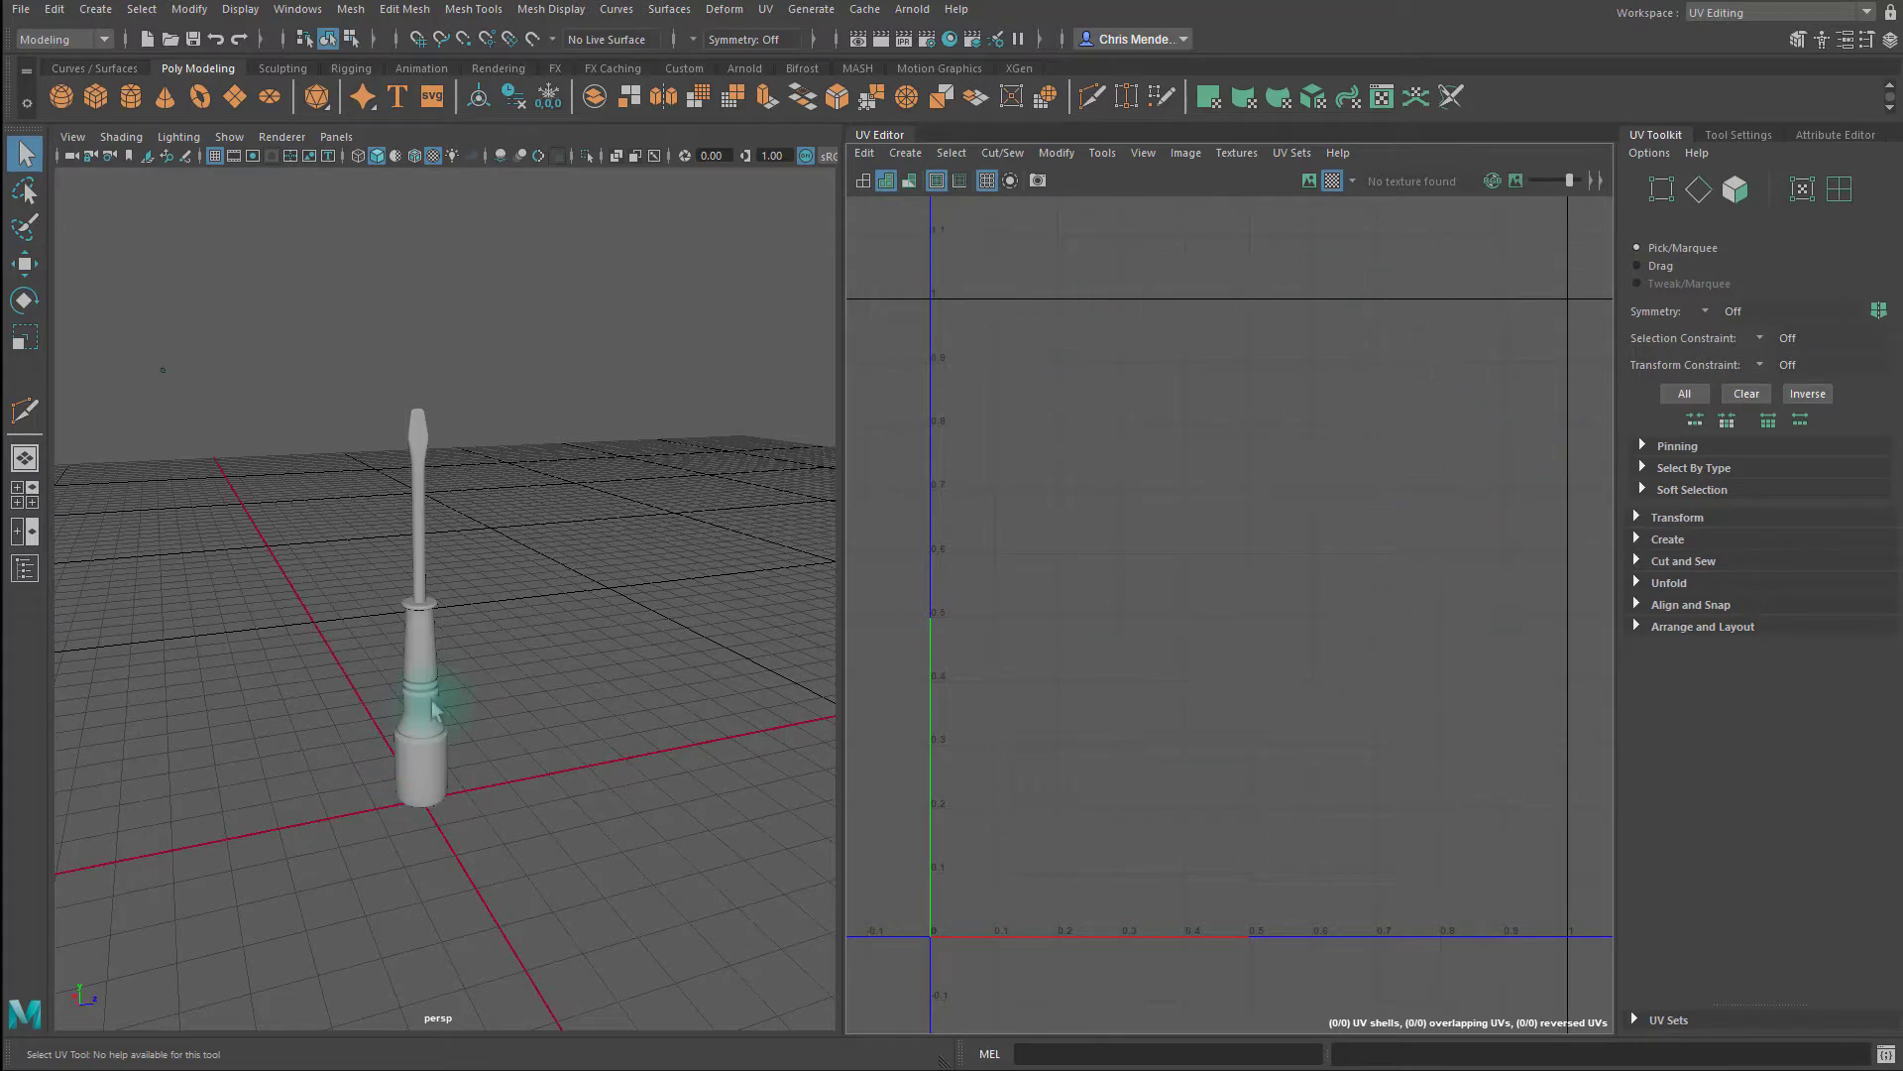
left_click_drag(390, 501, 537, 781)
key("f")
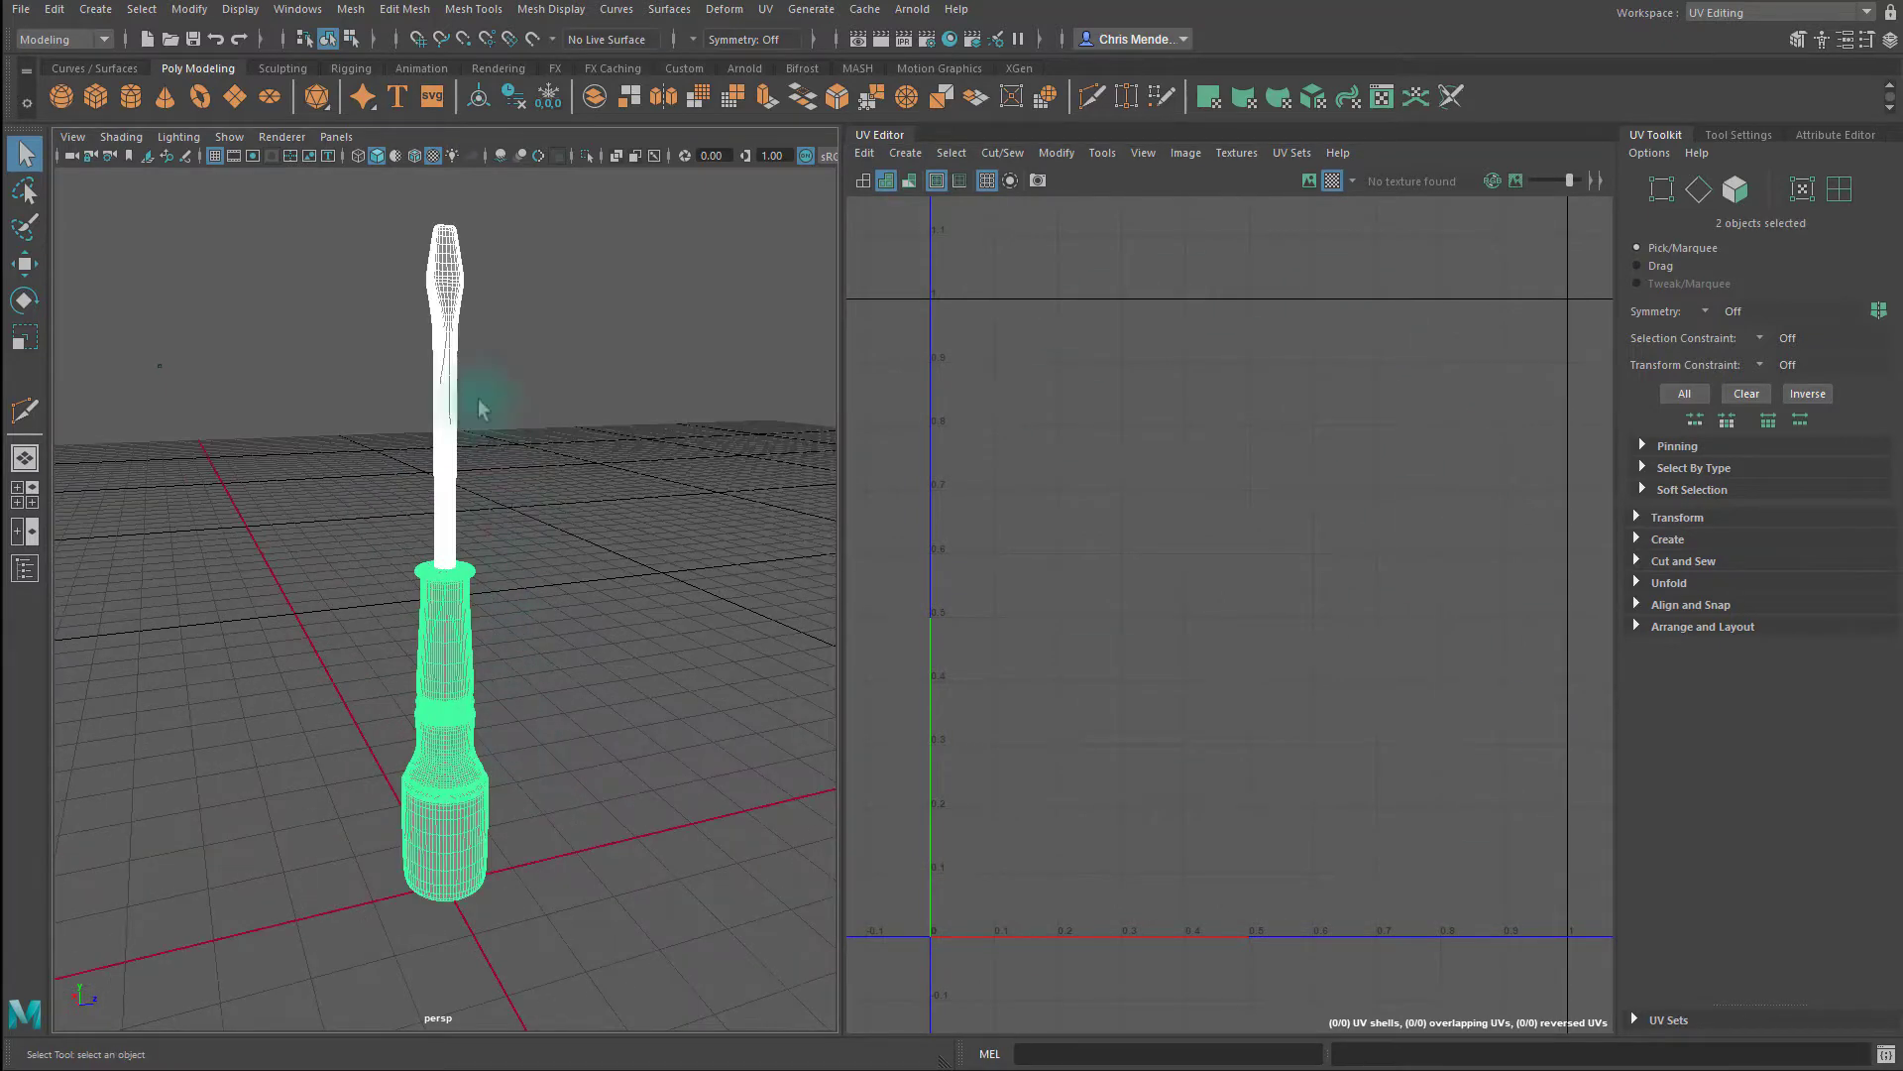
left_click(448, 331)
middle_click_drag(614, 613, 642, 783, "alt")
right_click_drag(595, 545, 567, 684, "alt")
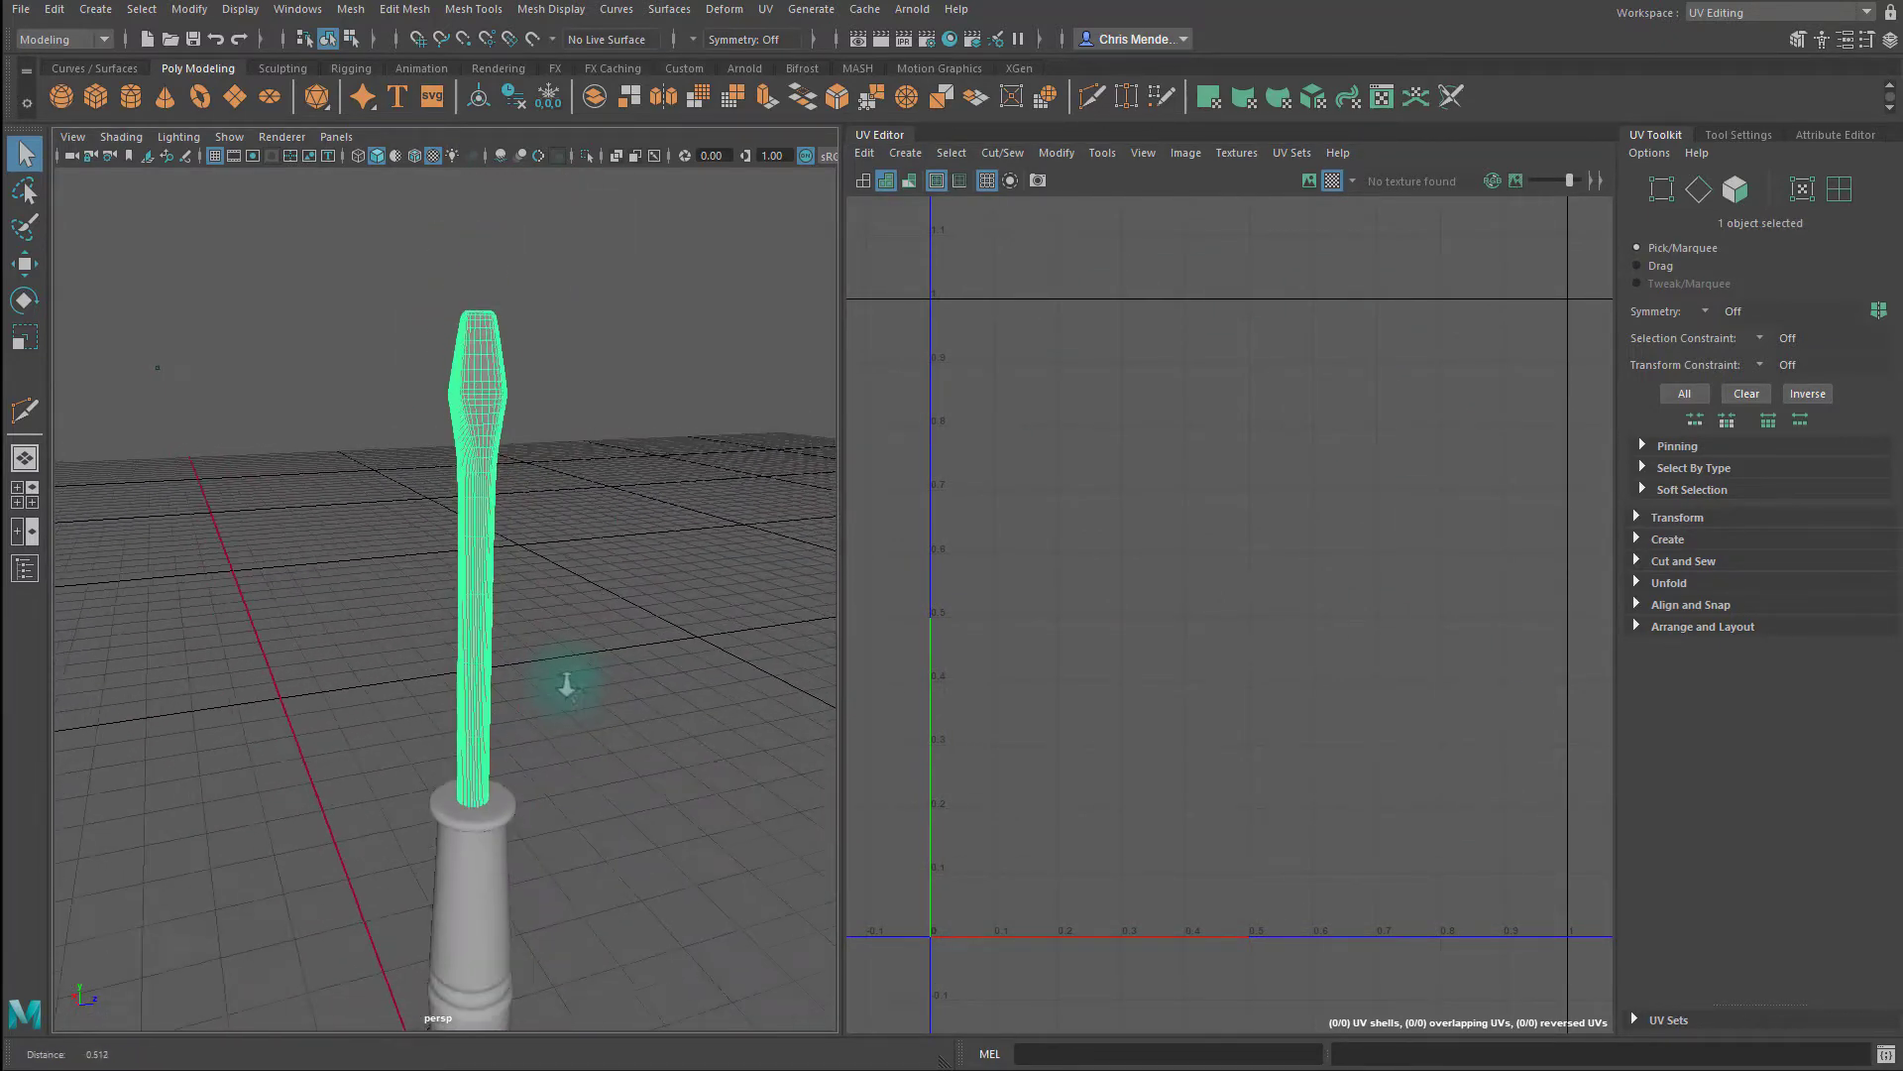
left_click_drag(593, 646, 514, 609, "alt")
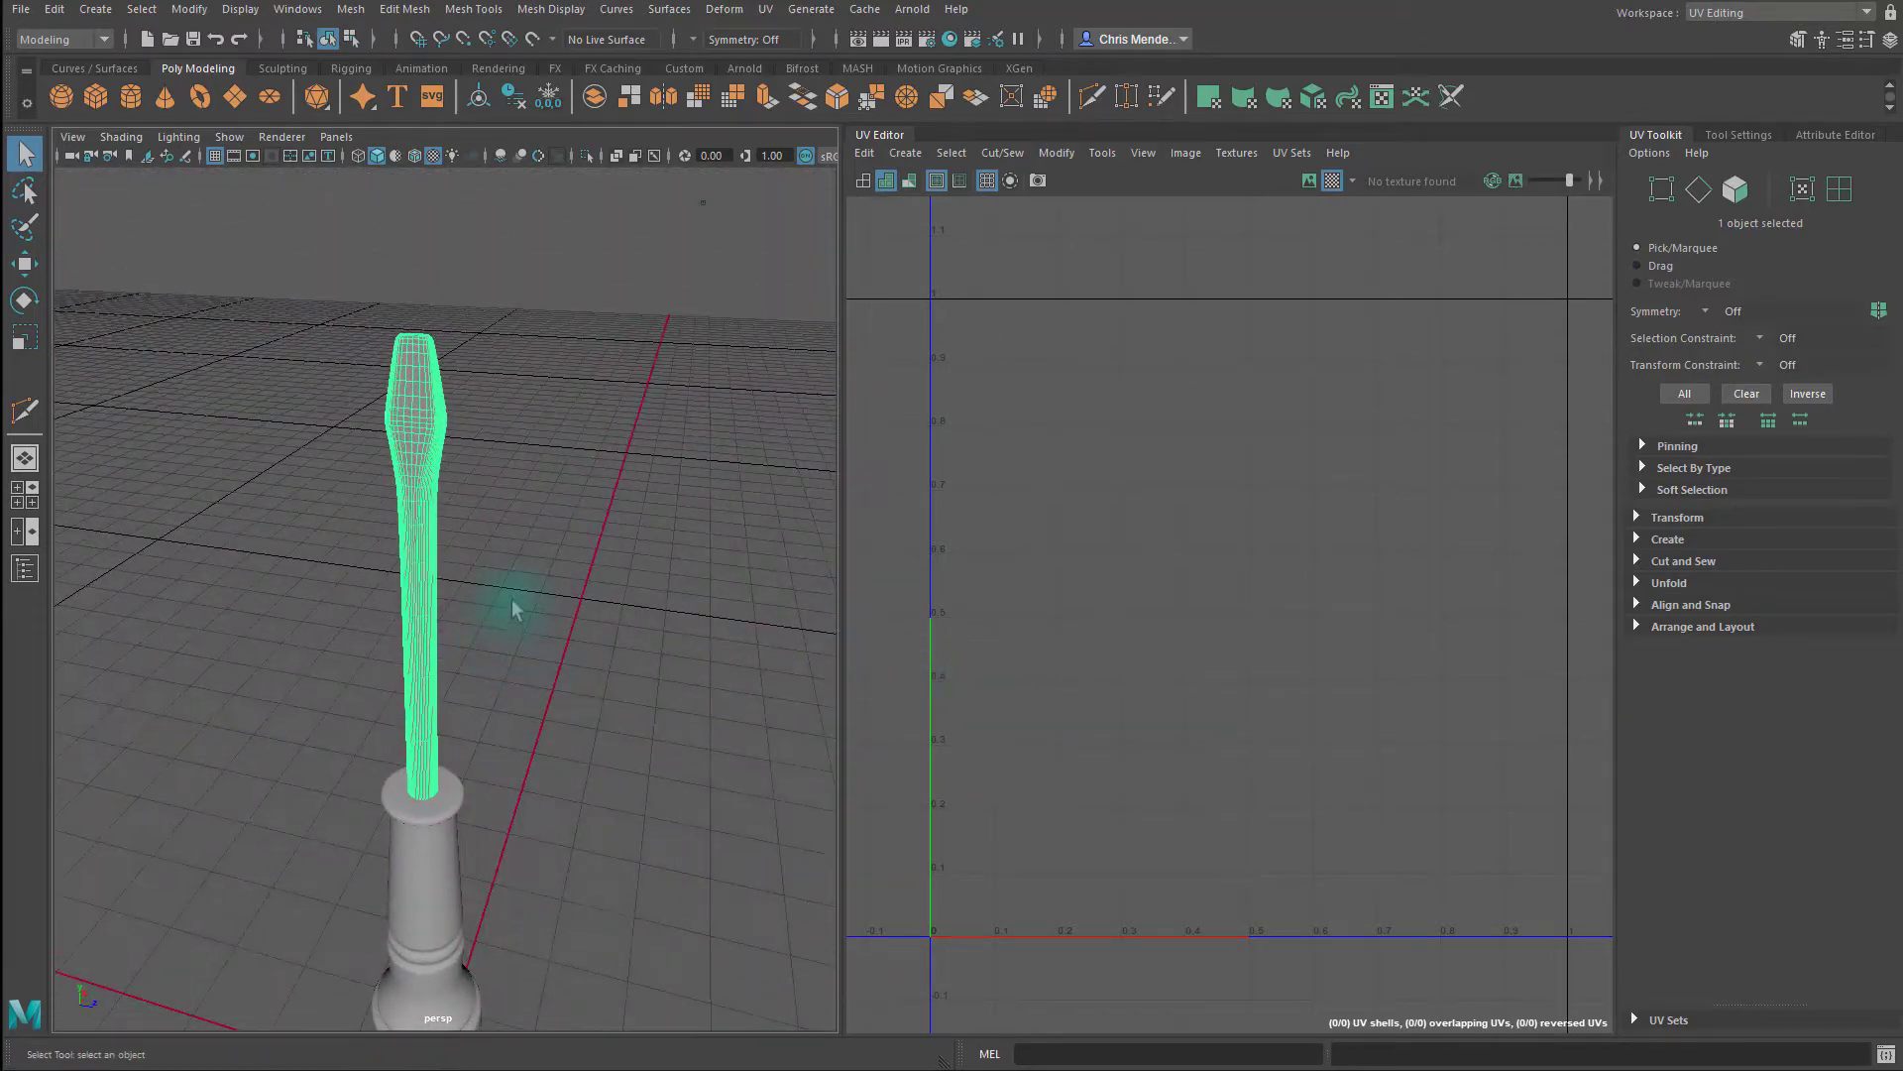
right_click_drag(448, 543, 480, 570, "alt")
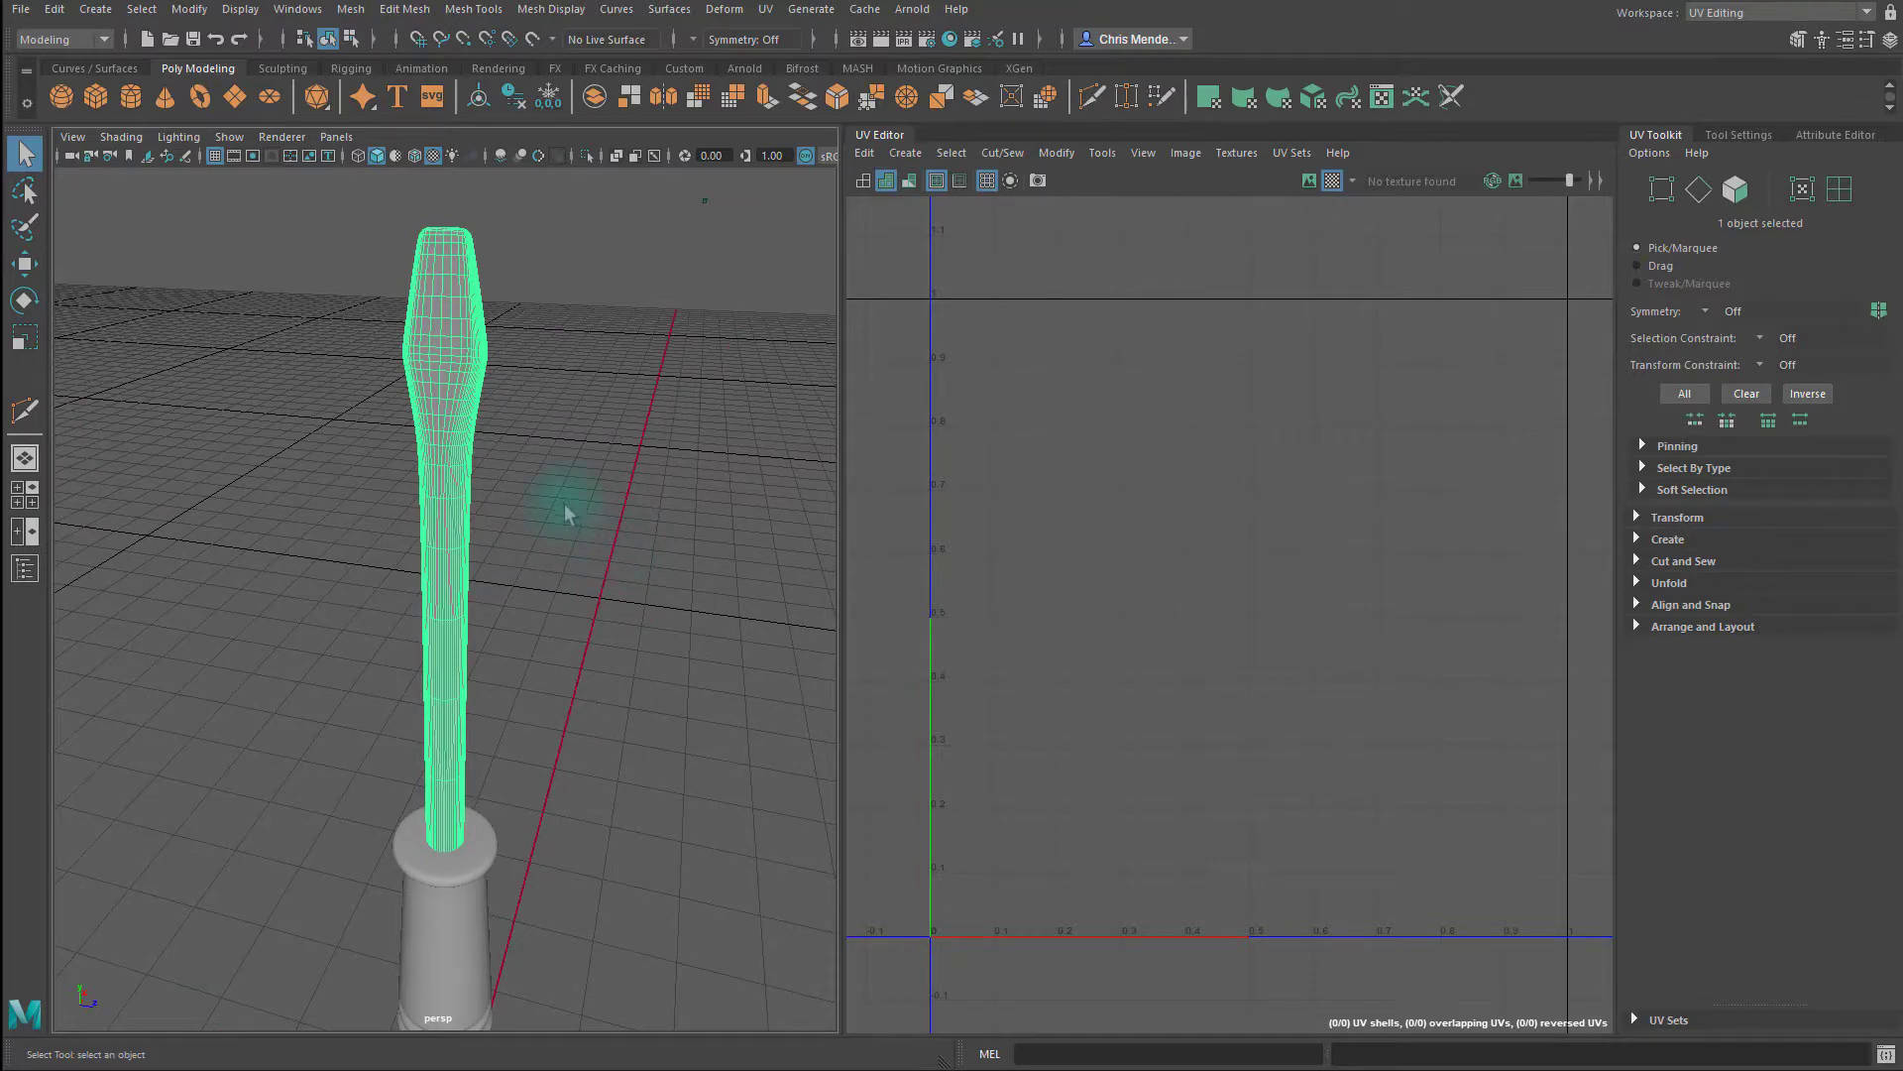
left_click_drag(567, 512, 514, 596, "alt")
middle_click_drag(702, 937, 675, 680, "alt")
middle_click_drag(679, 597, 669, 722, "alt")
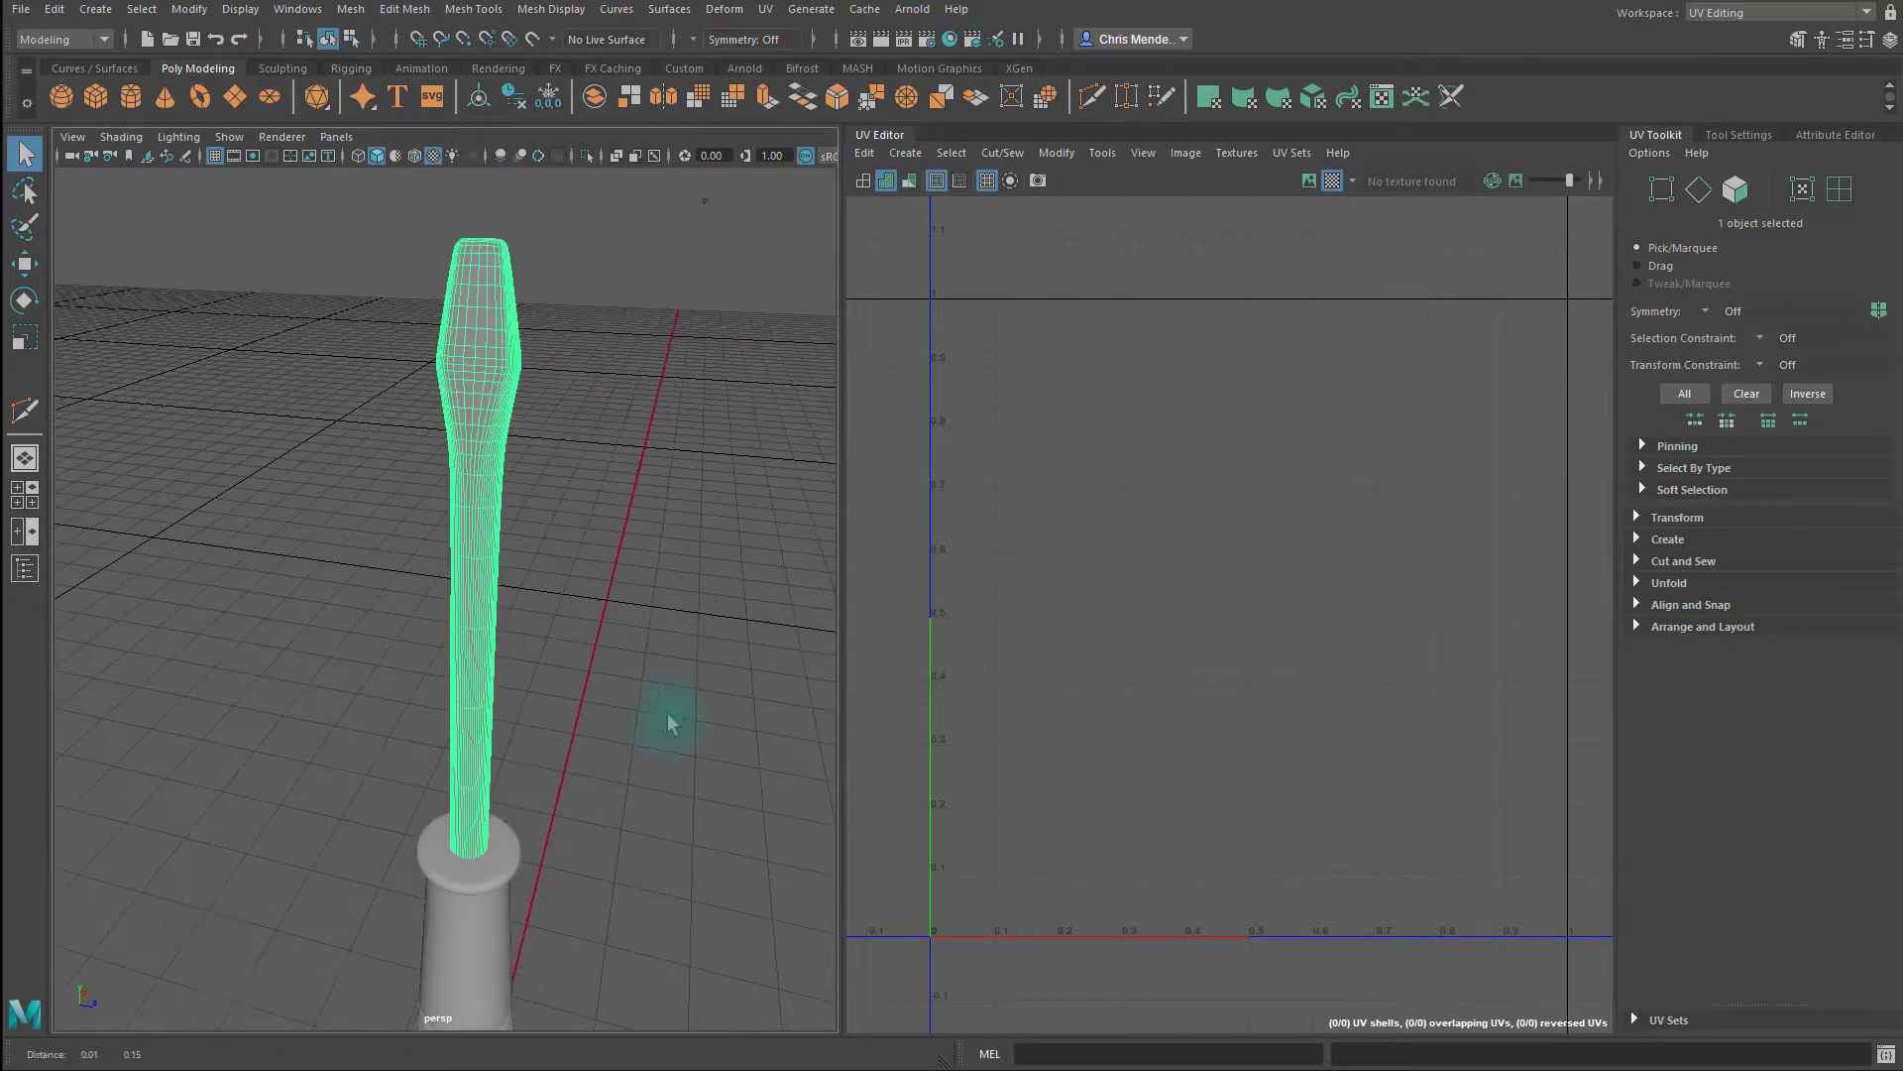
key("ctrl+1")
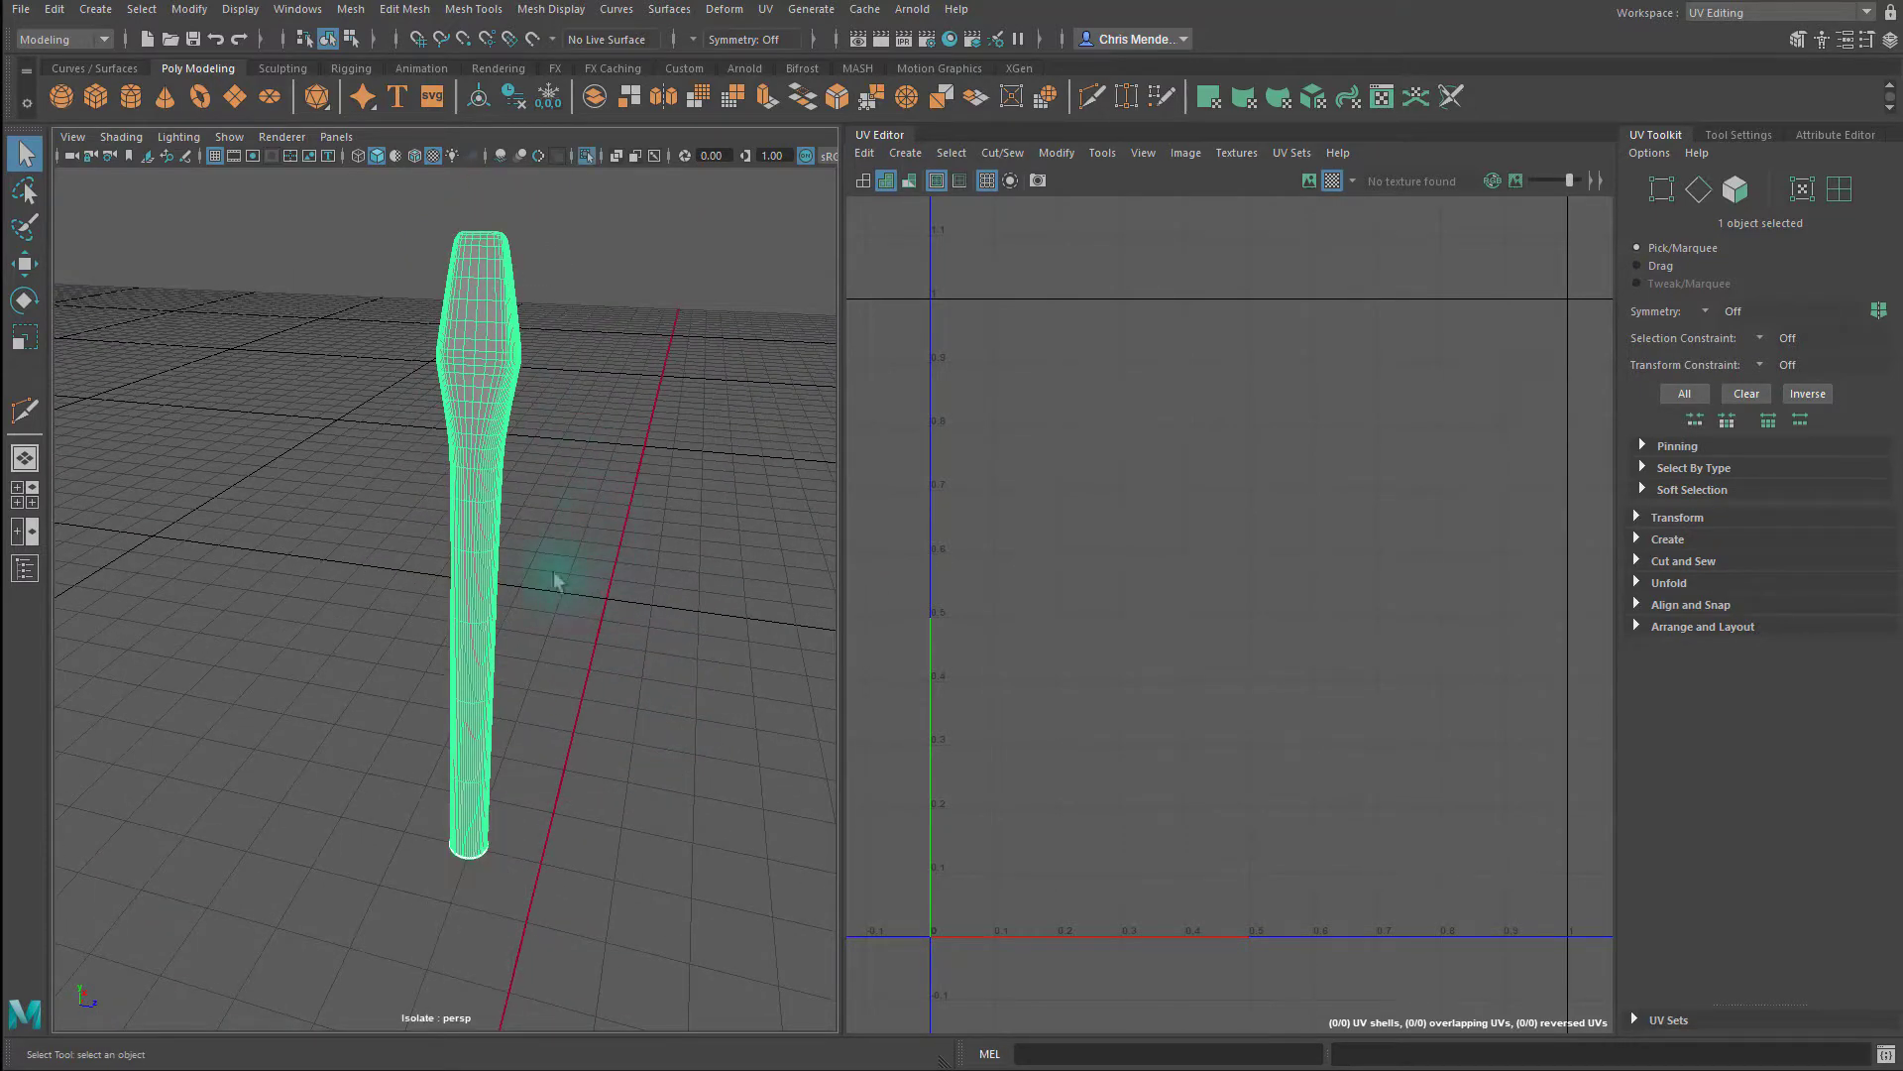
Step: Examine the isolated shaft from its round end to the flat blade tip, including the edge loop around the tip
left_click_drag(555, 580, 485, 563, "alt")
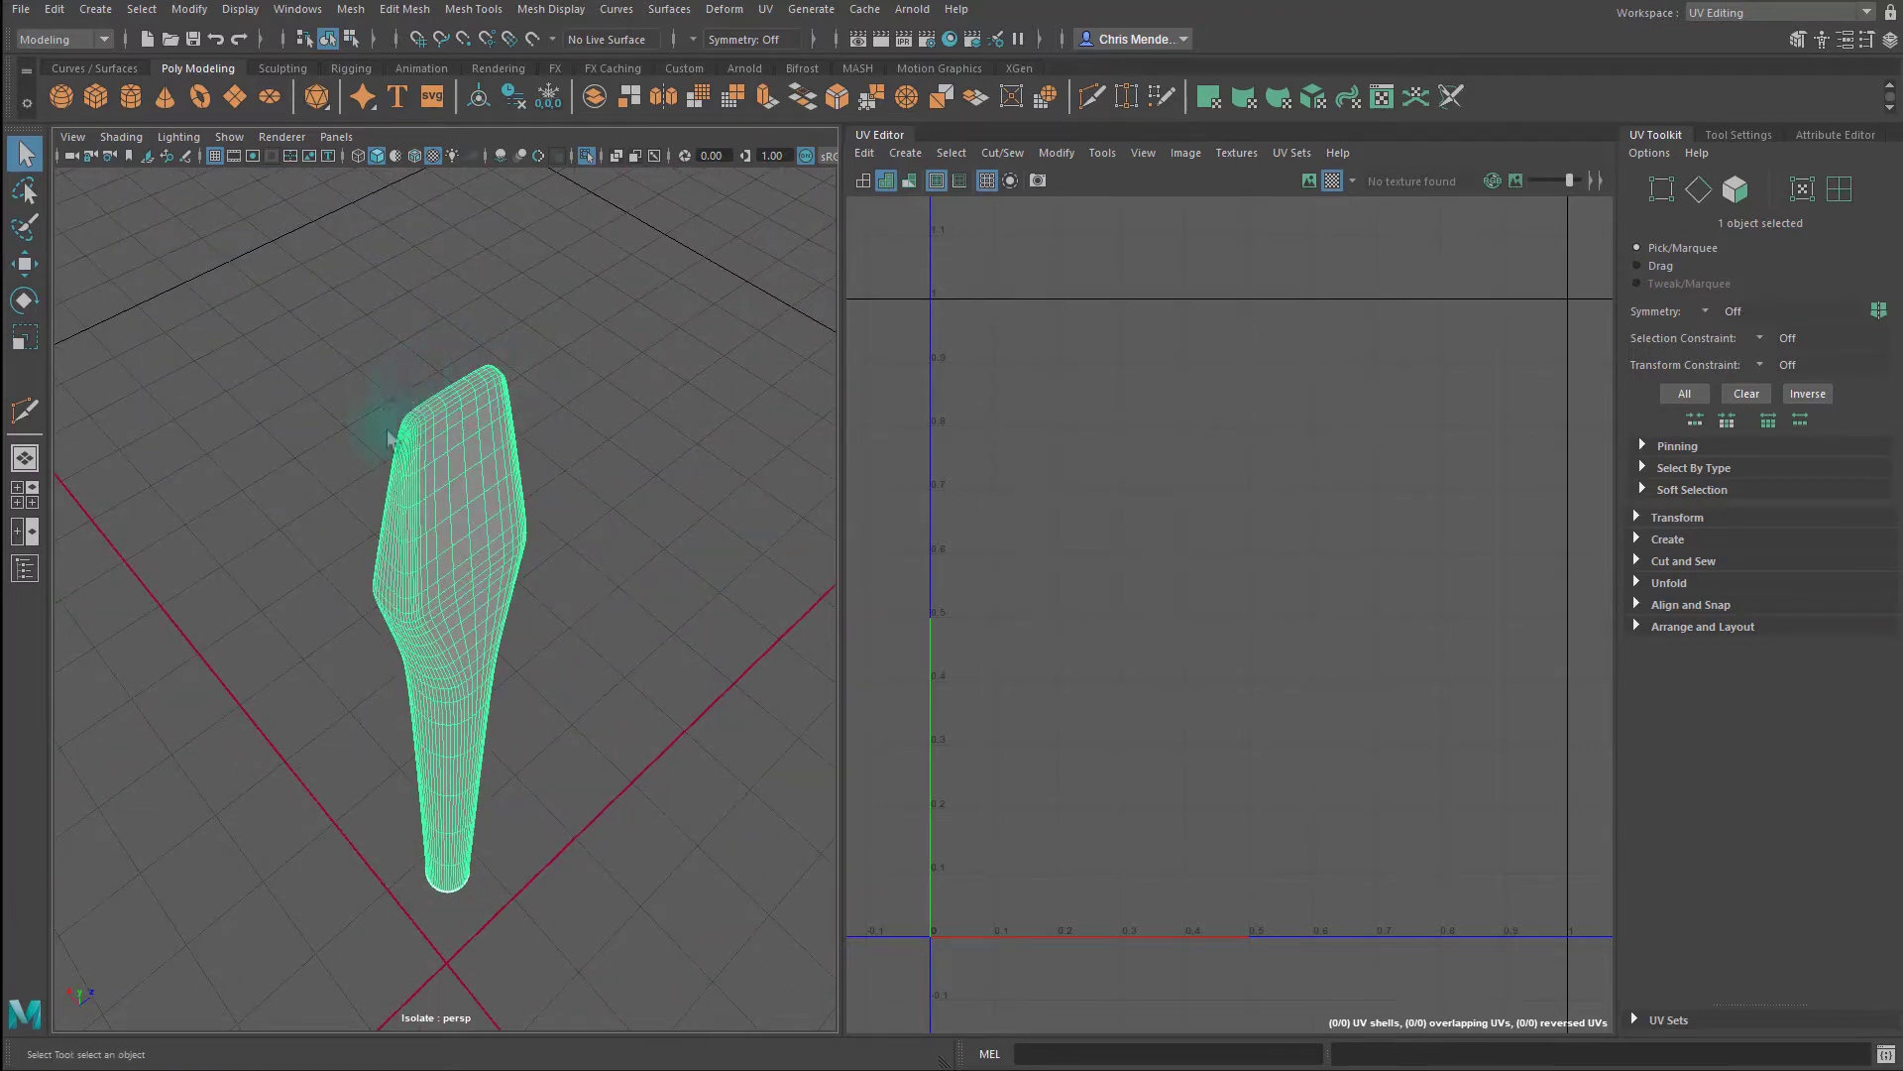
left_click_drag(470, 493, 393, 483, "alt")
right_click_drag(394, 483, 501, 563, "alt")
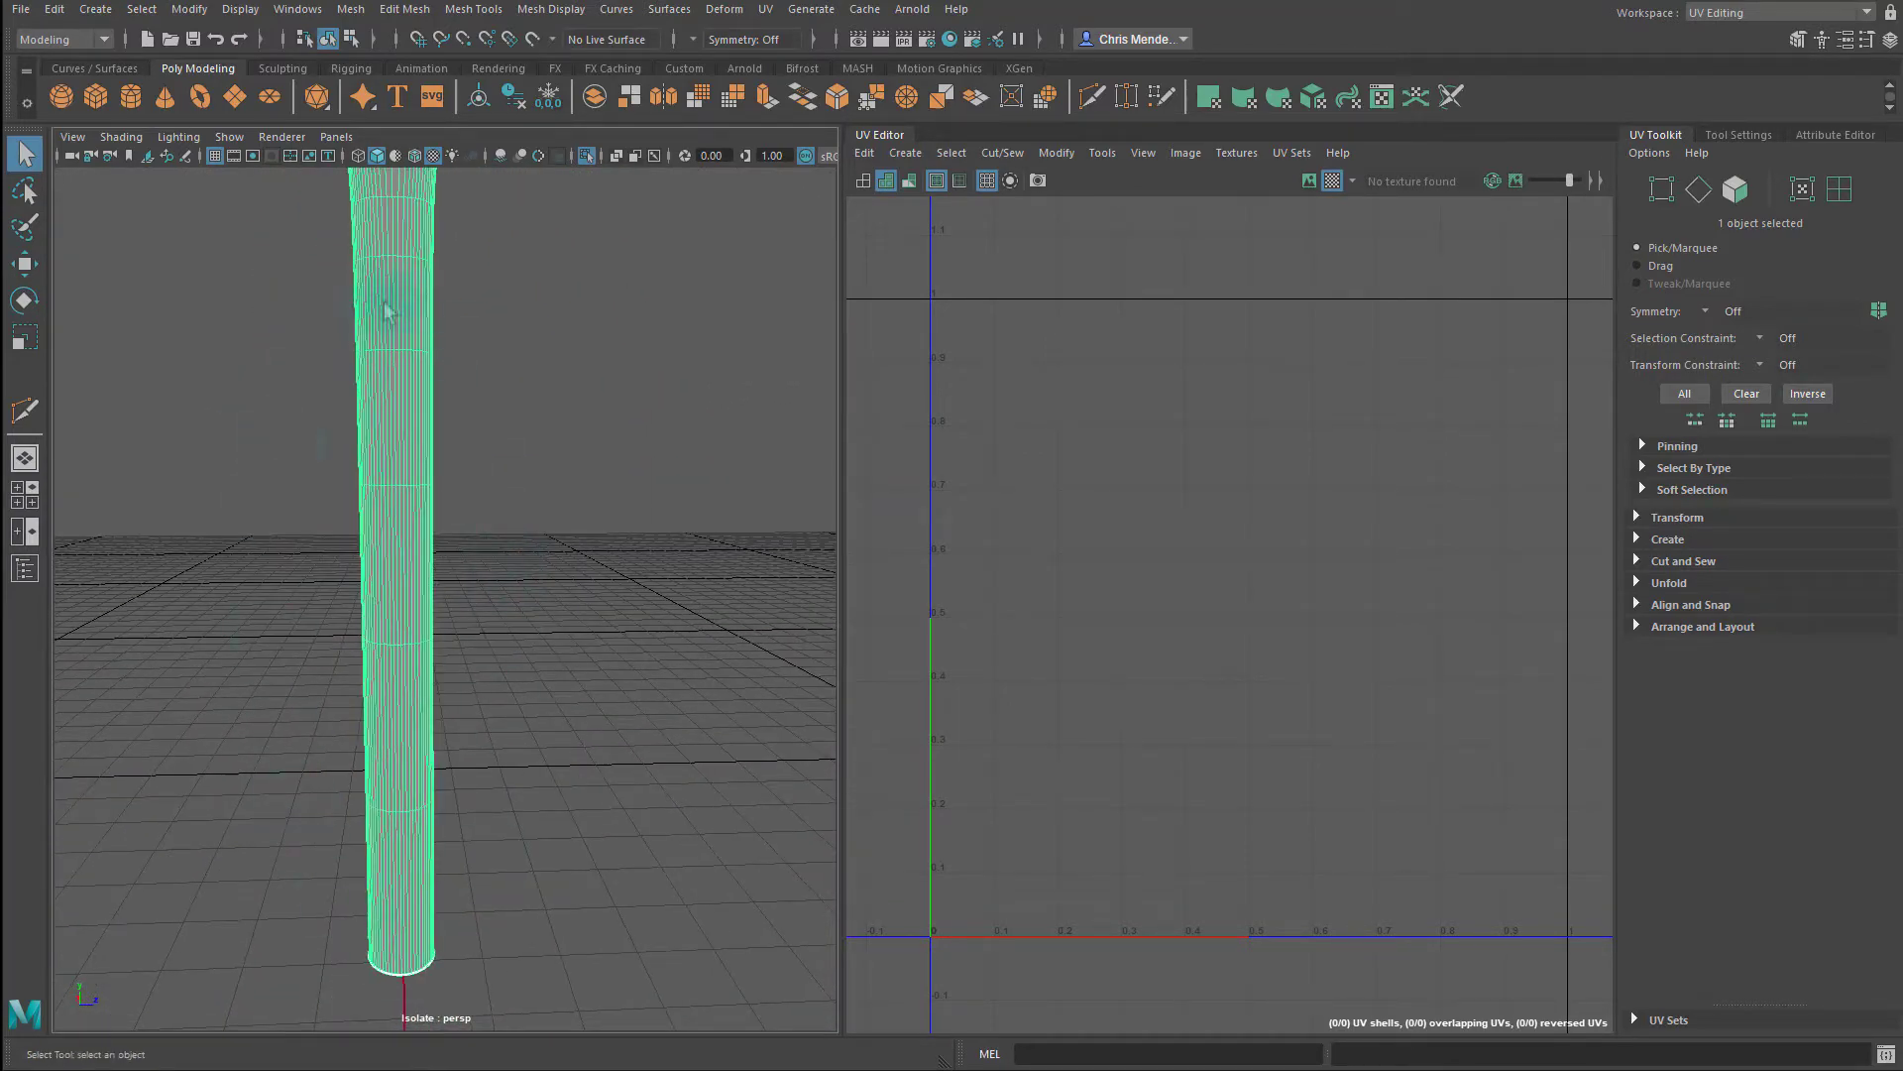
middle_click_drag(507, 398, 502, 452, "alt")
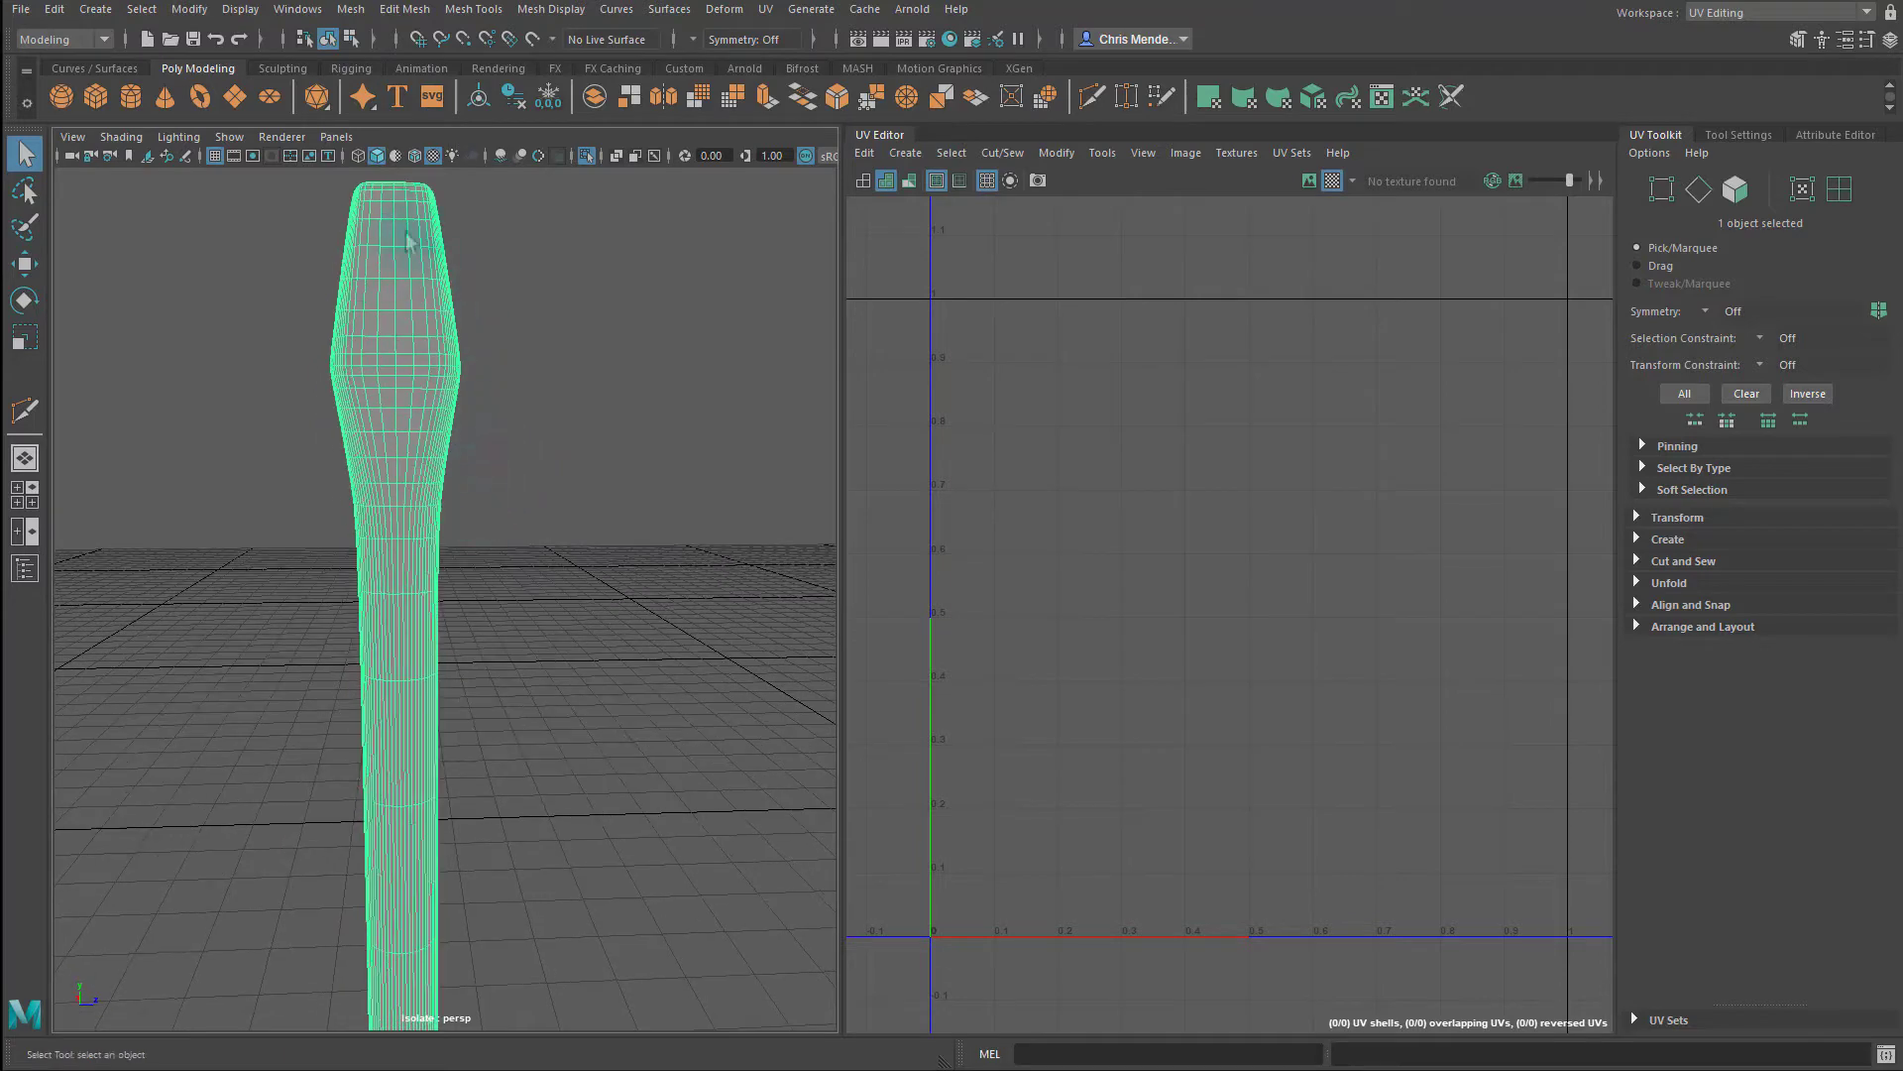
left_click_drag(483, 352, 509, 395, "alt")
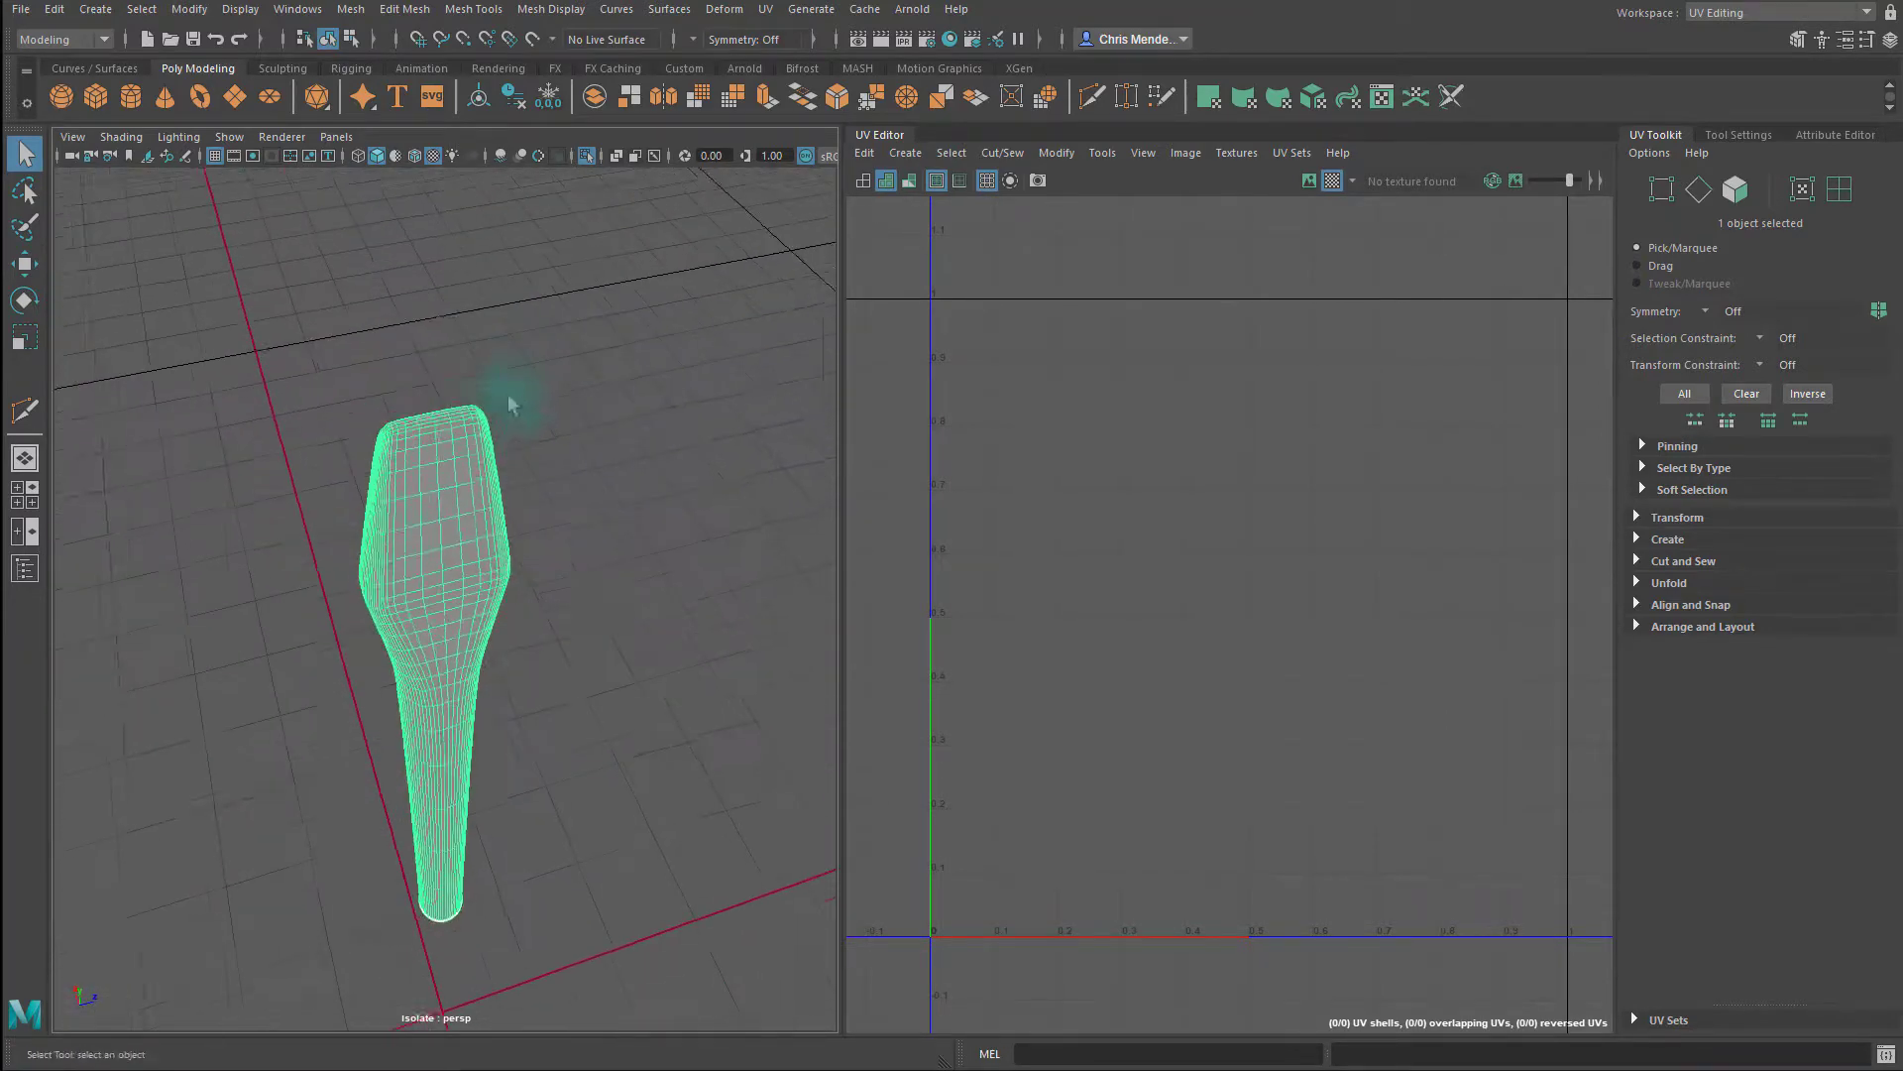
mouse_move(372, 400)
right_mouse_down("alt")
mouse_move(396, 407)
mouse_move(381, 381)
right_mouse_up("alt")
middle_click_drag(391, 377, 474, 536, "alt")
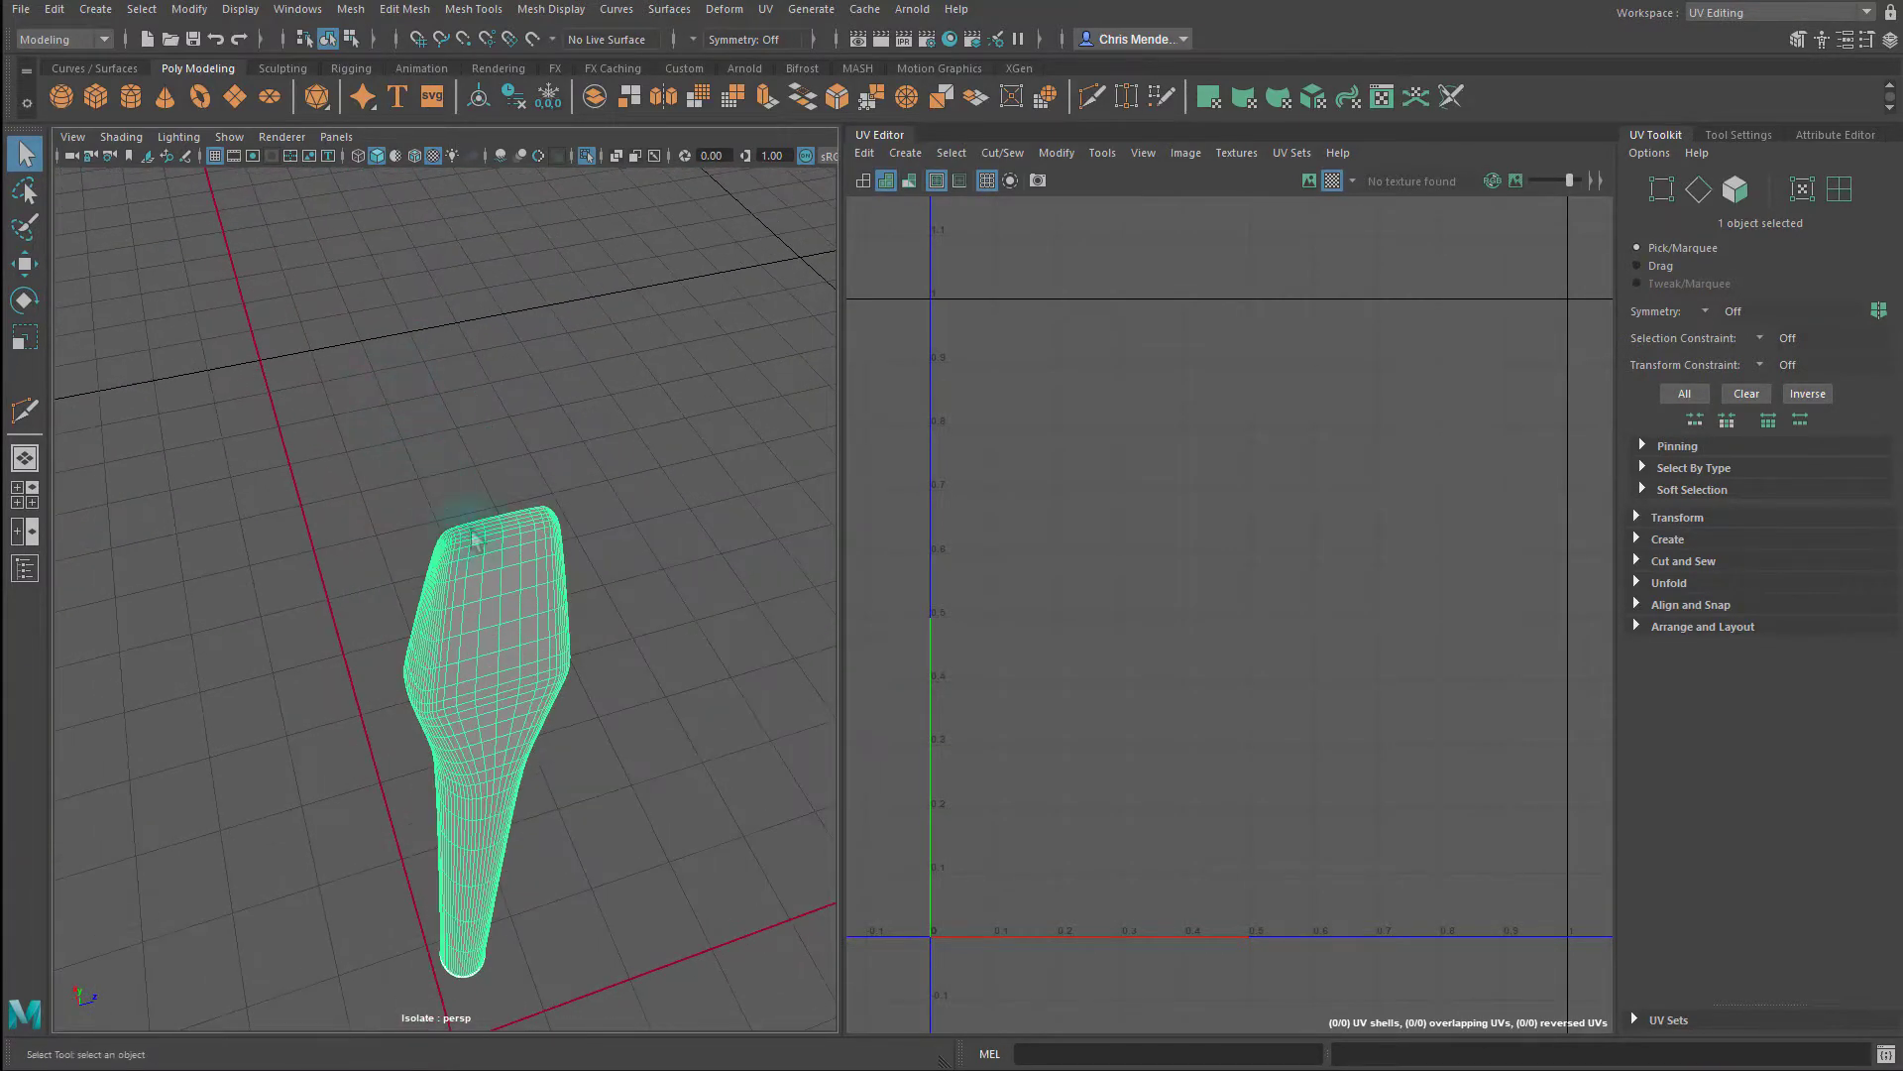
left_click_drag(493, 561, 609, 587, "alt")
key("f")
middle_click_drag(550, 613, 556, 600, "alt")
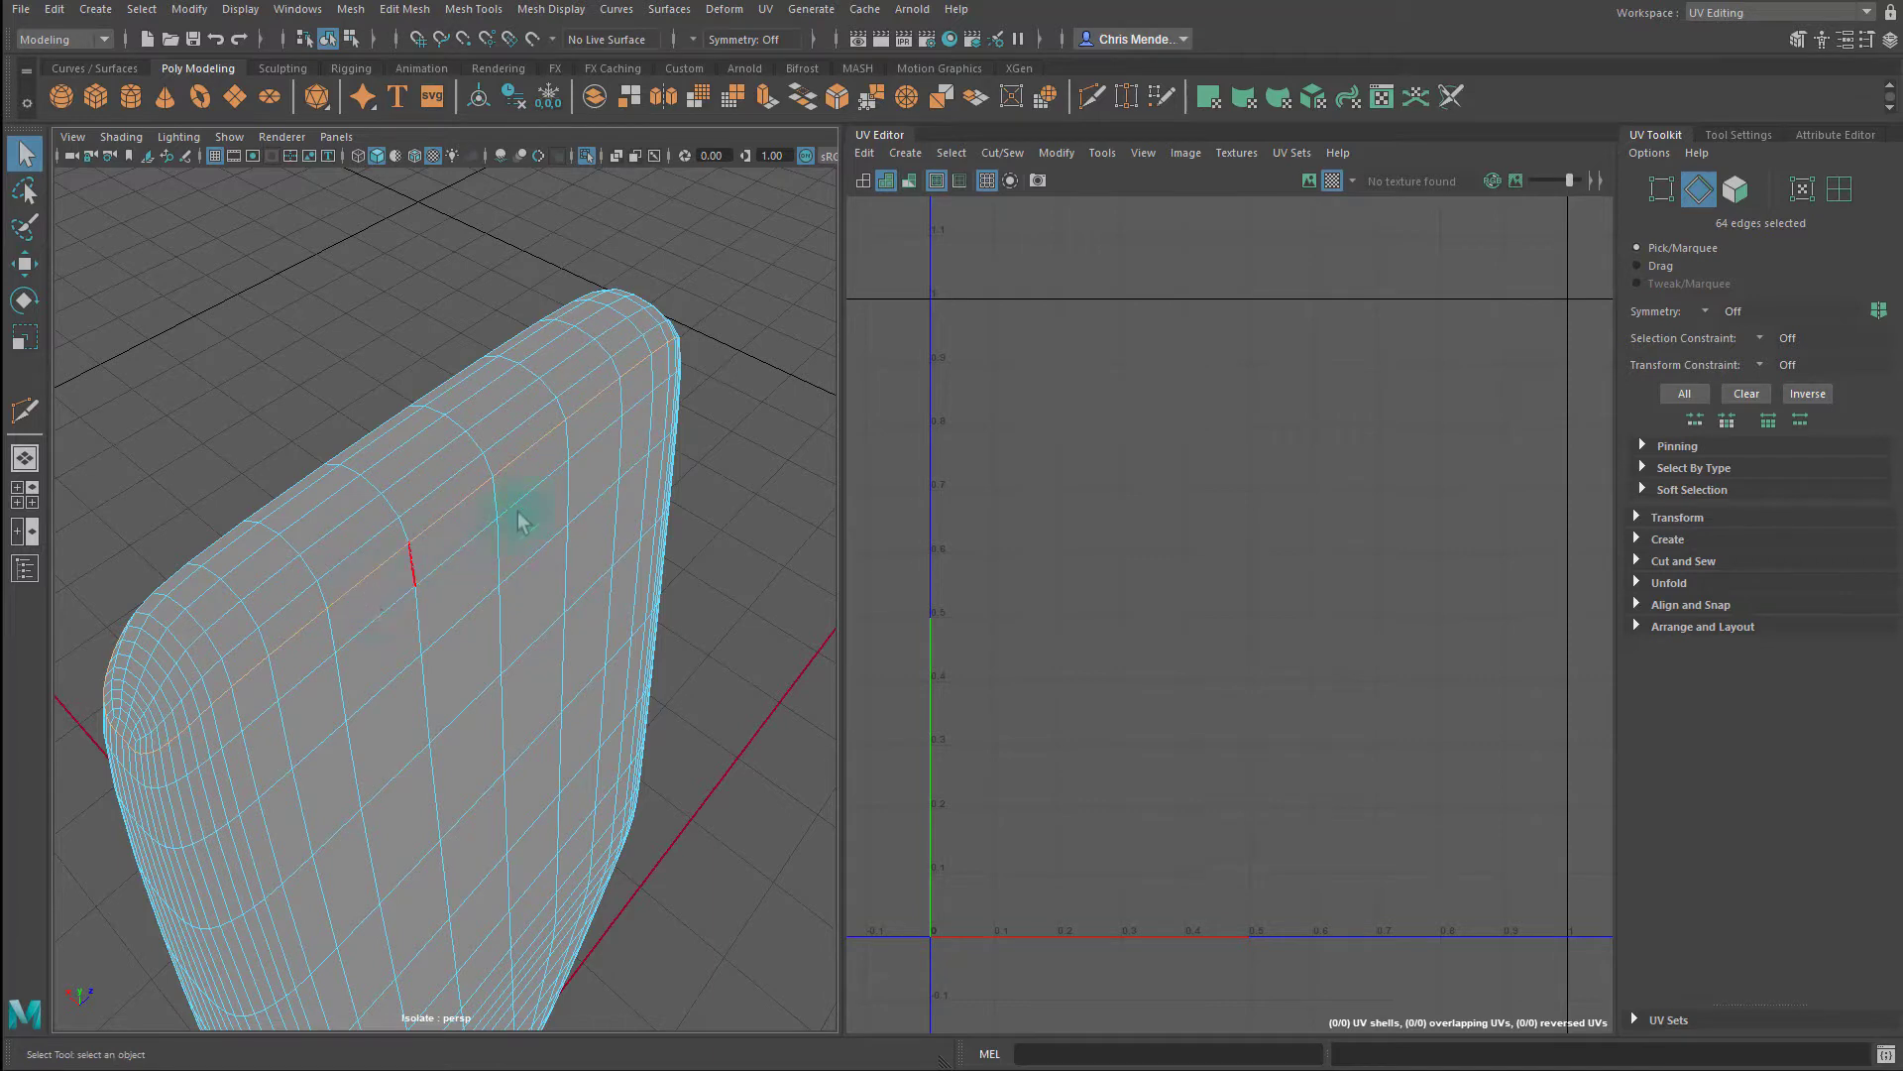
right_click_drag(615, 466, 376, 503, "alt")
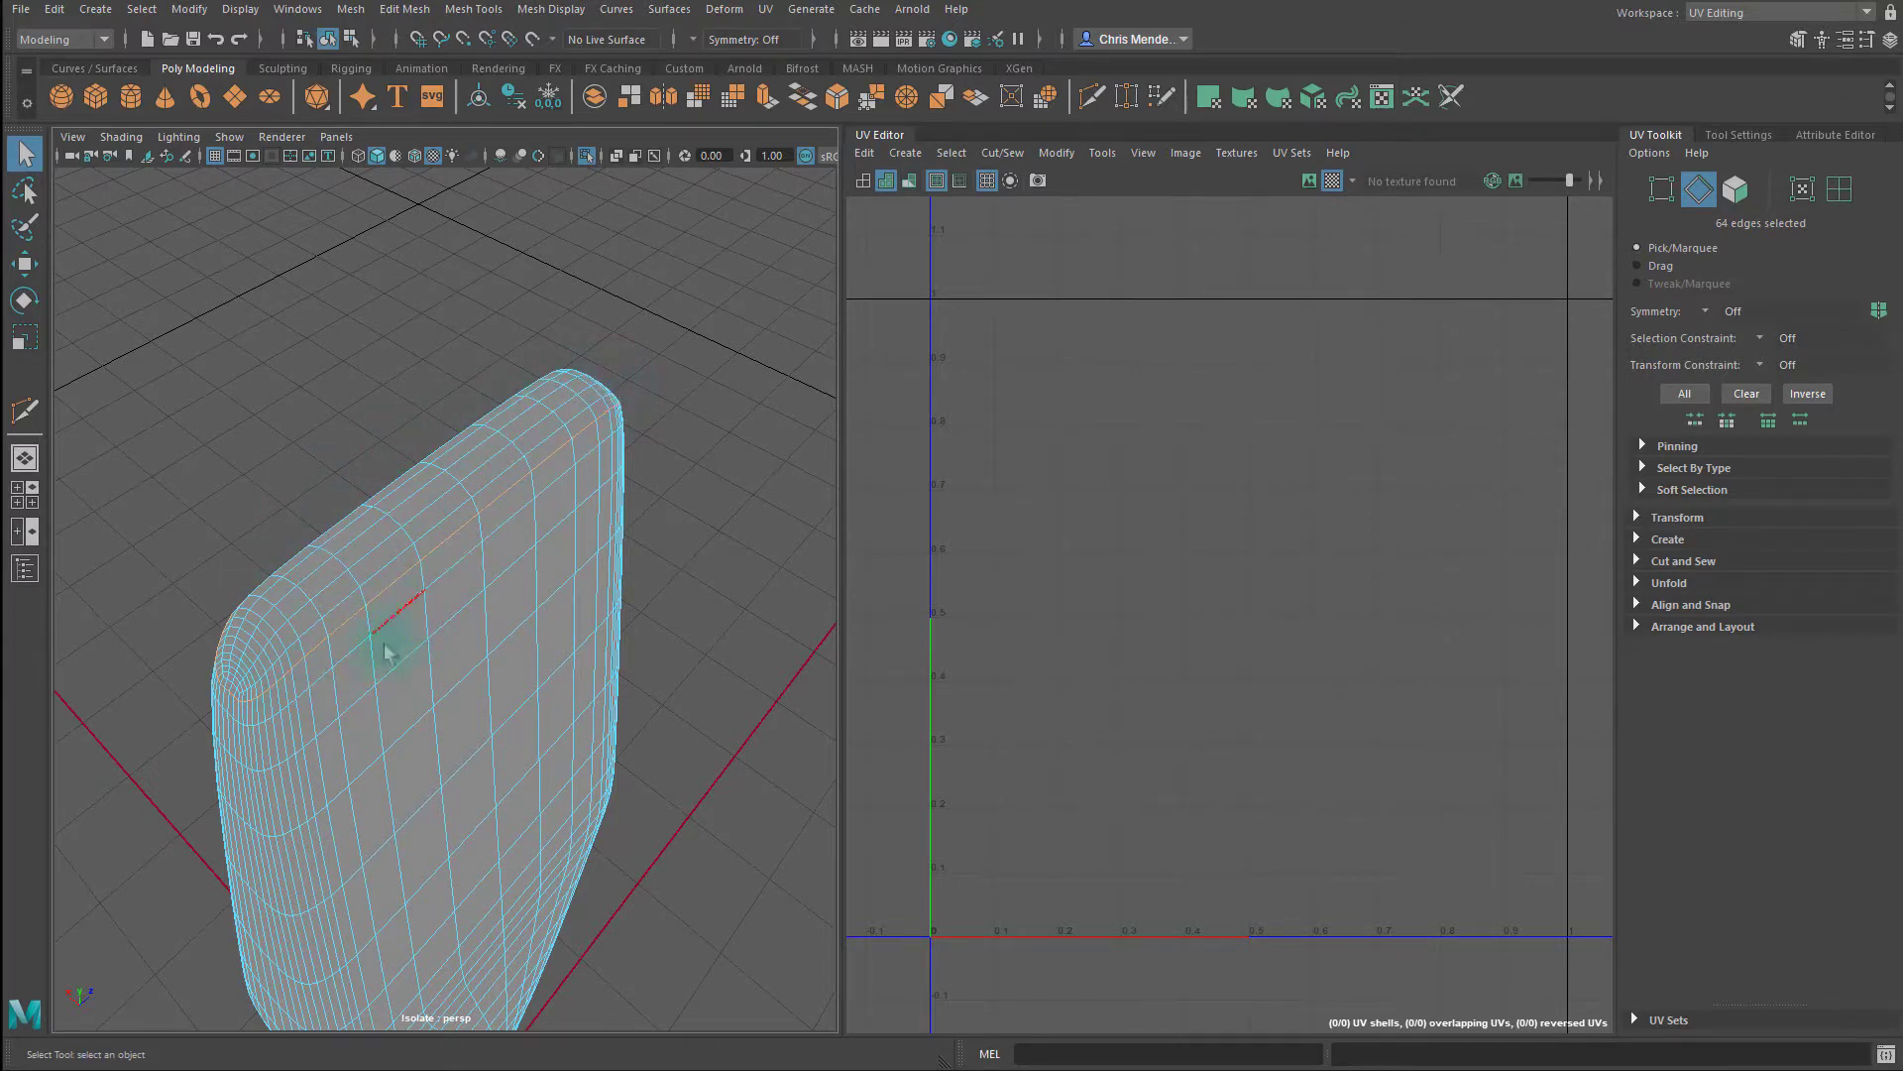
right_click_drag(433, 722, 604, 381)
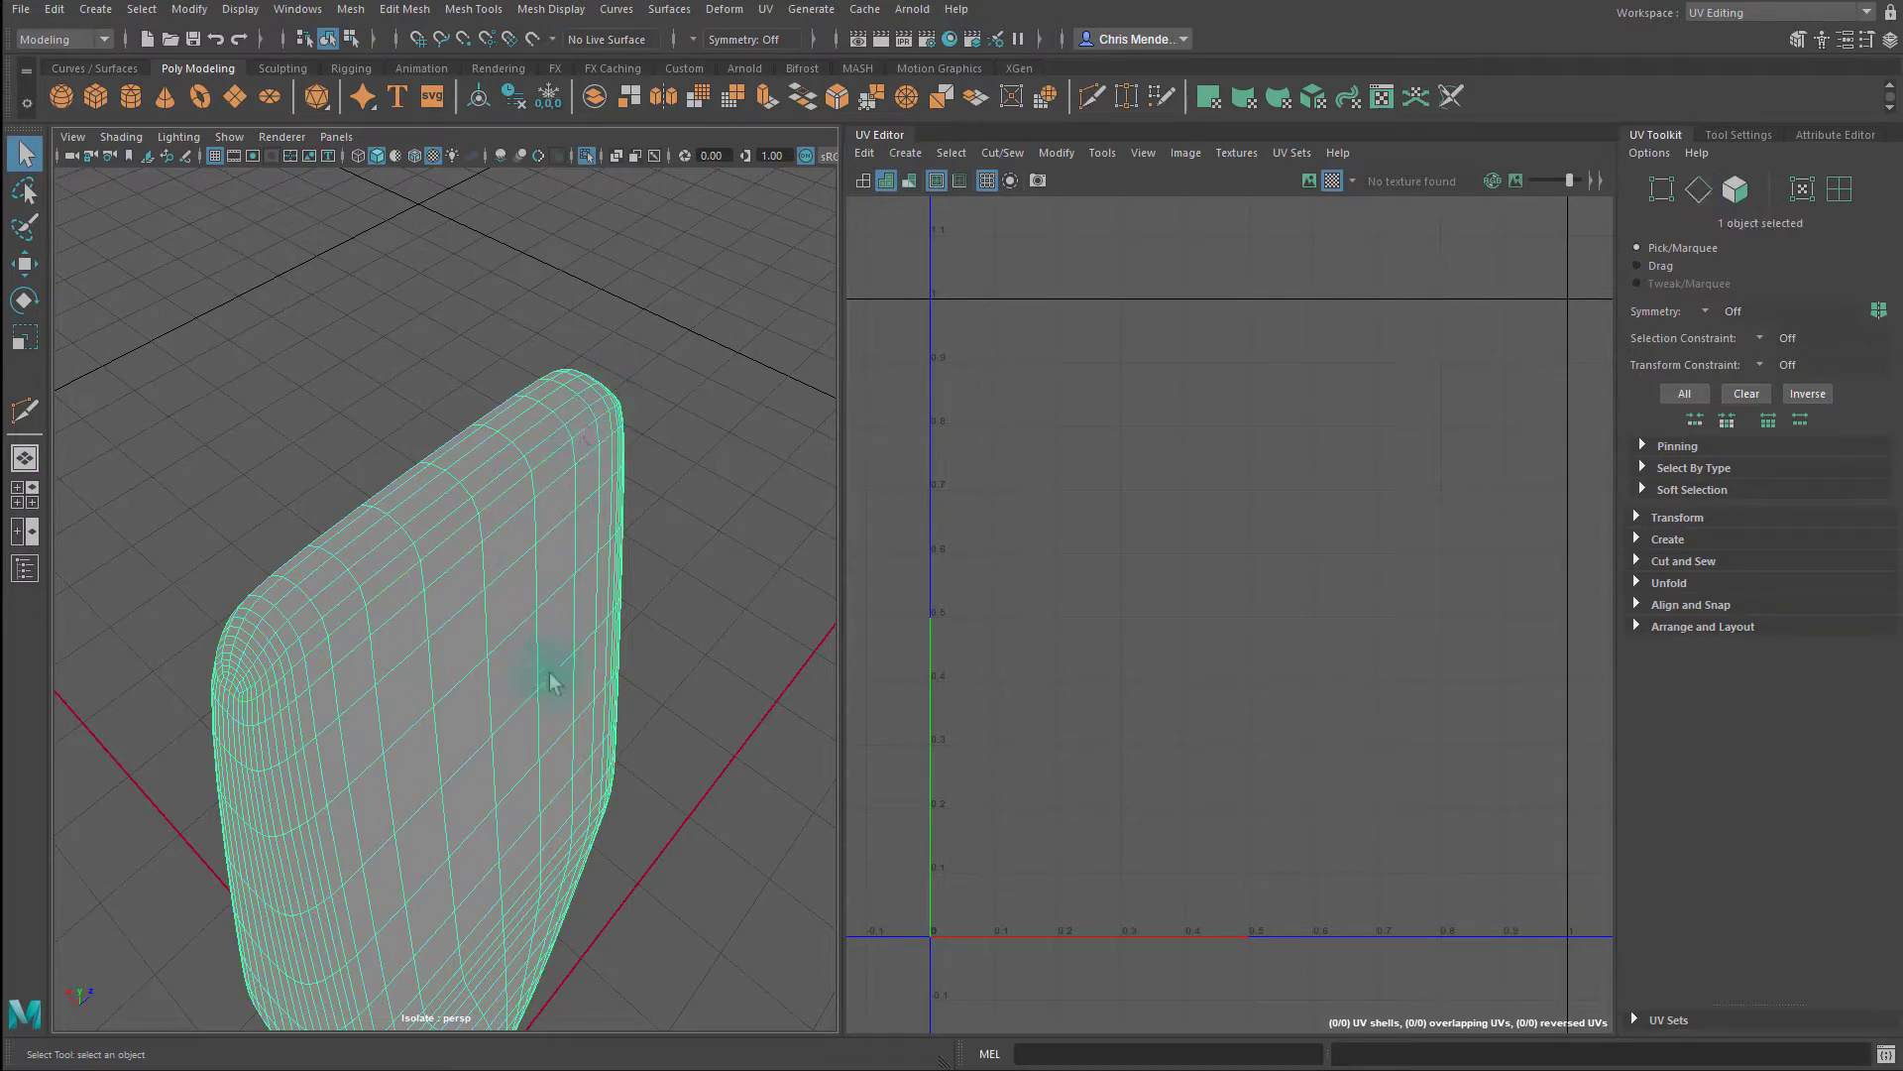
Step: Apply a cylindrical UV projection to the whole shaft and scale its UV shell down uniformly
scroll(555, 671, "down", 10)
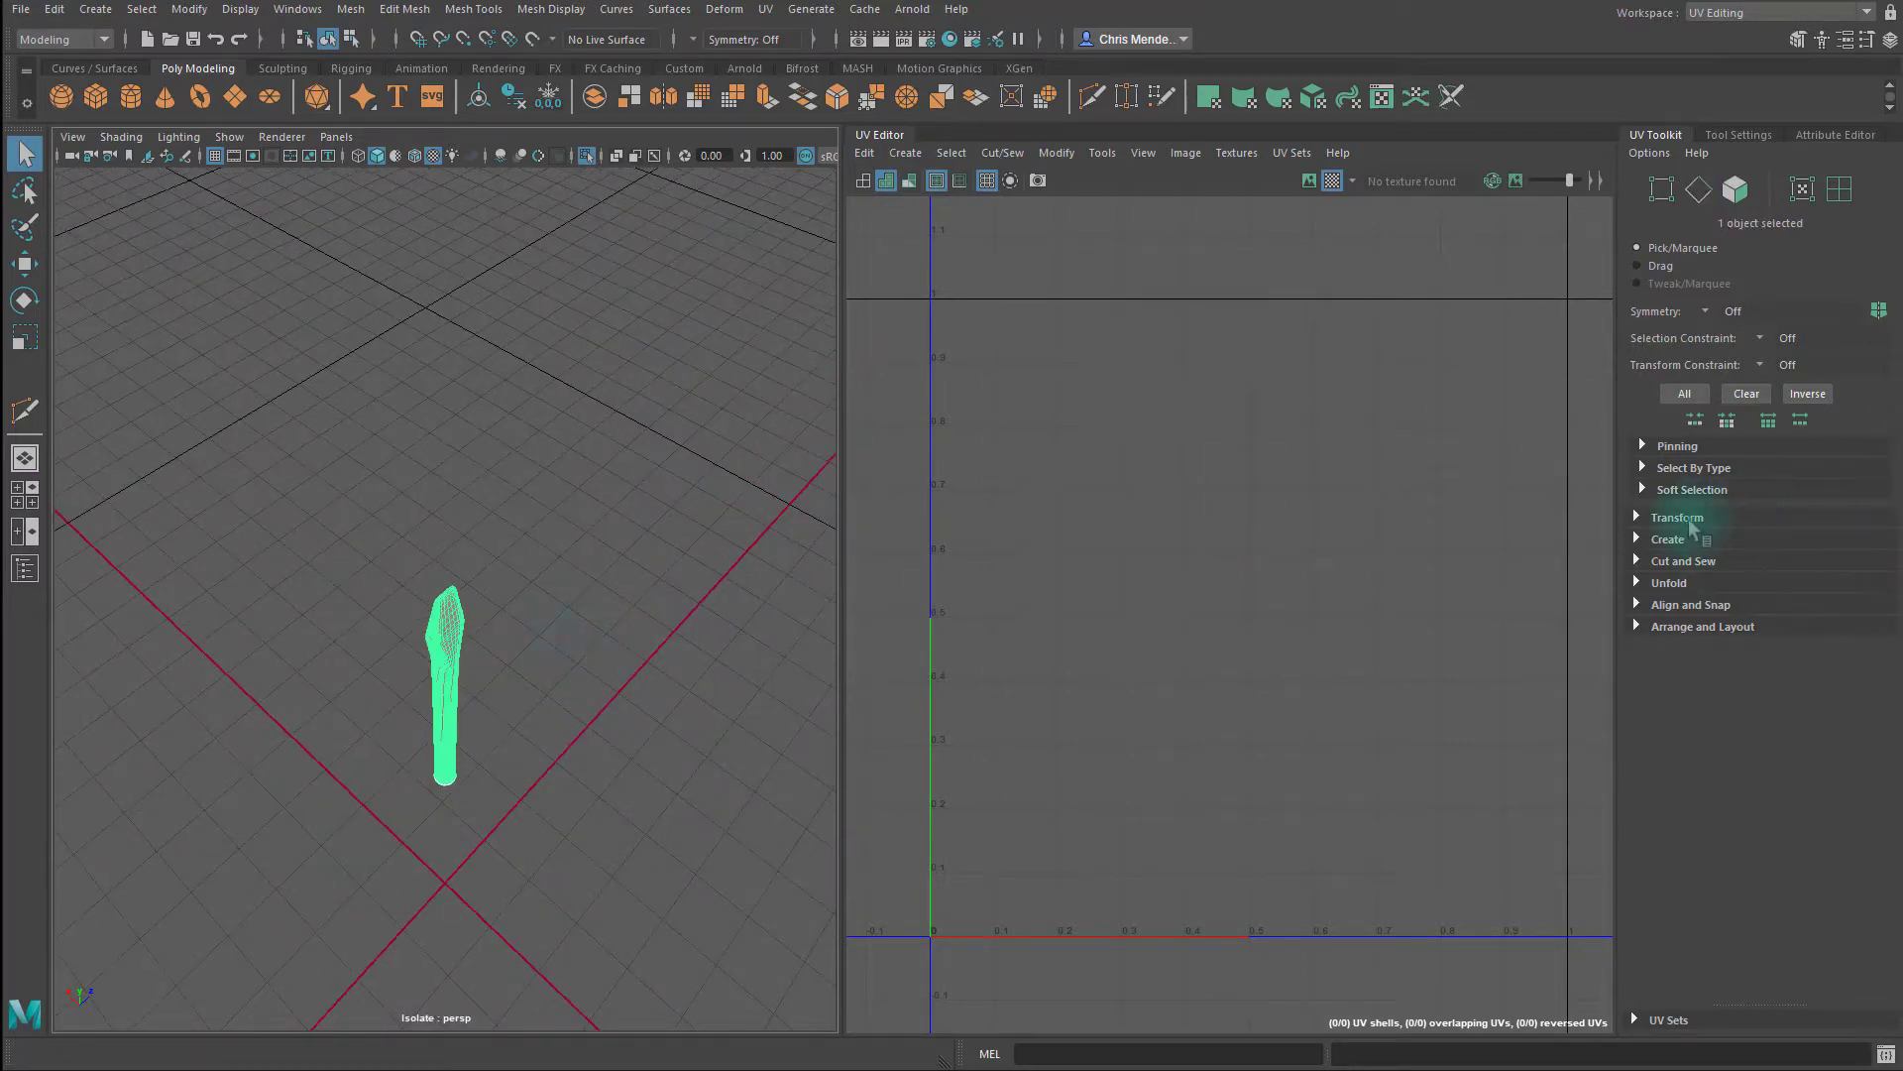
left_click(1675, 585)
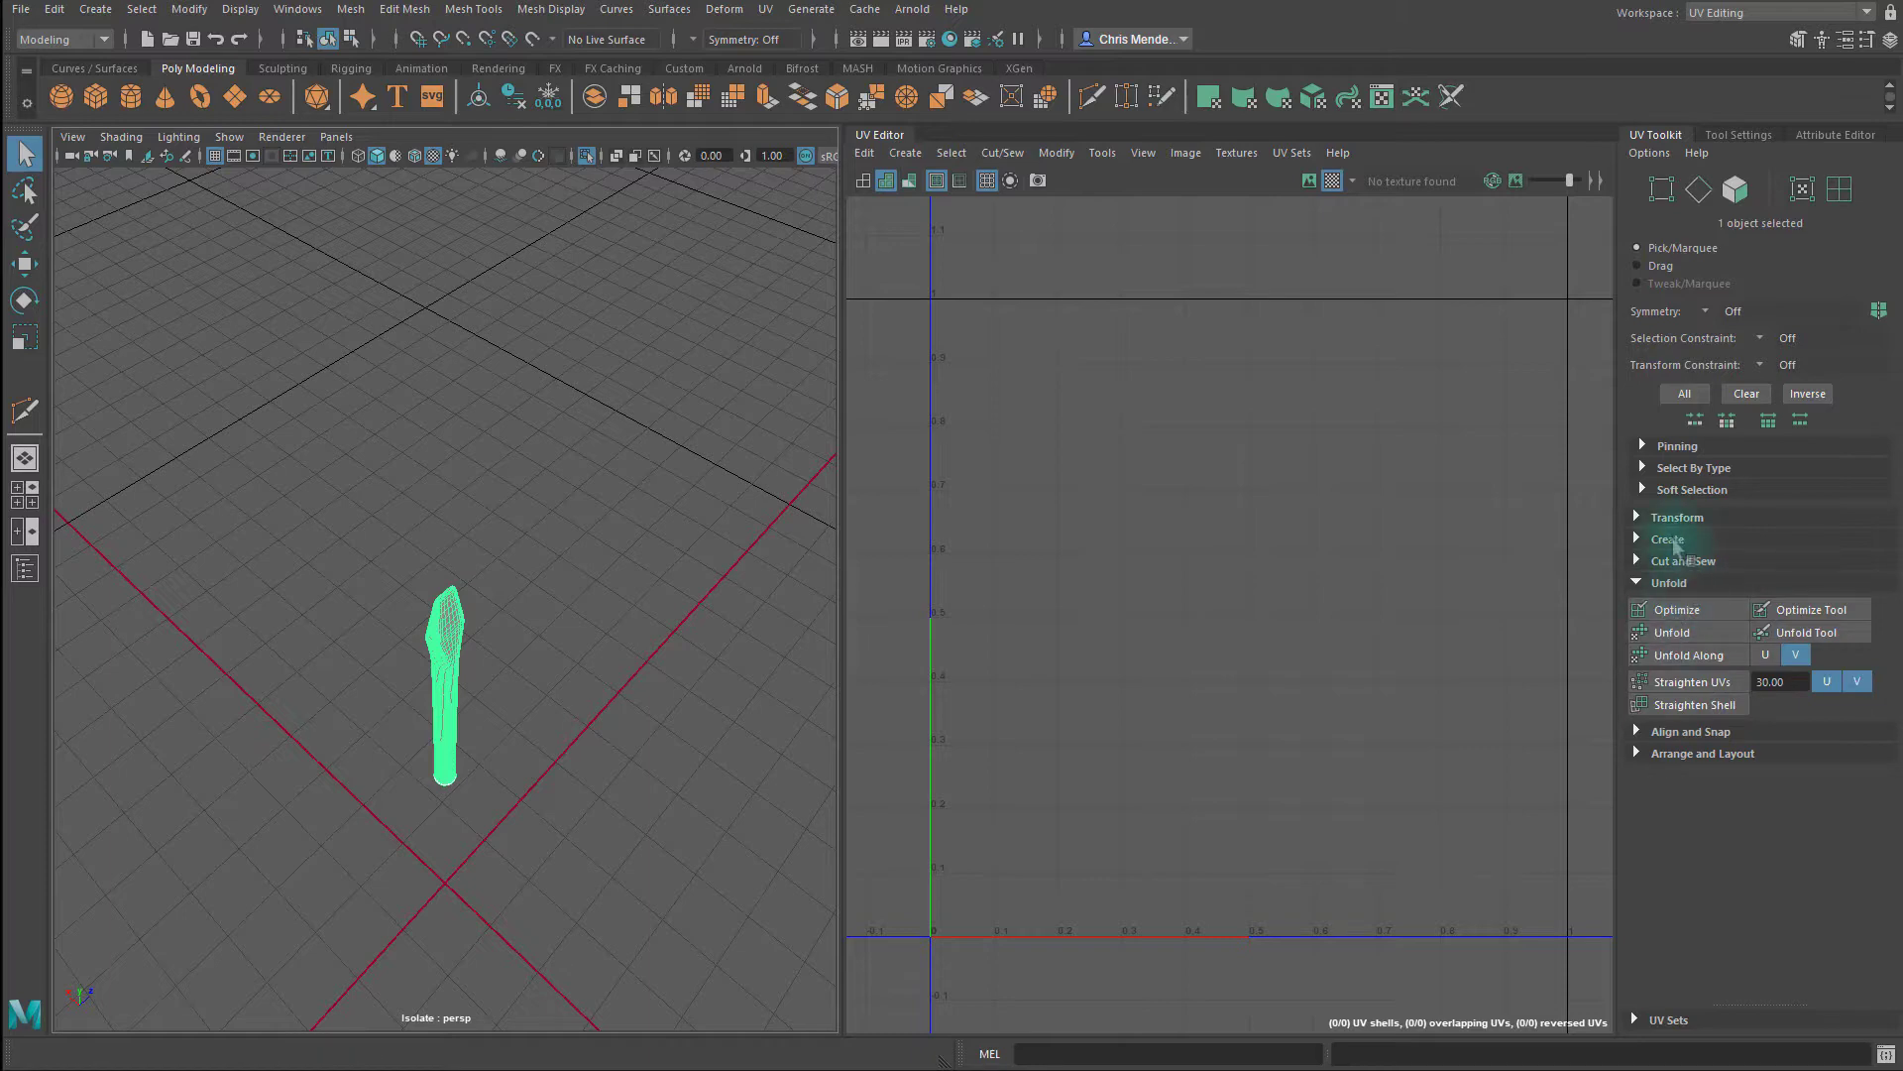
left_click(1668, 583)
left_click(1667, 539)
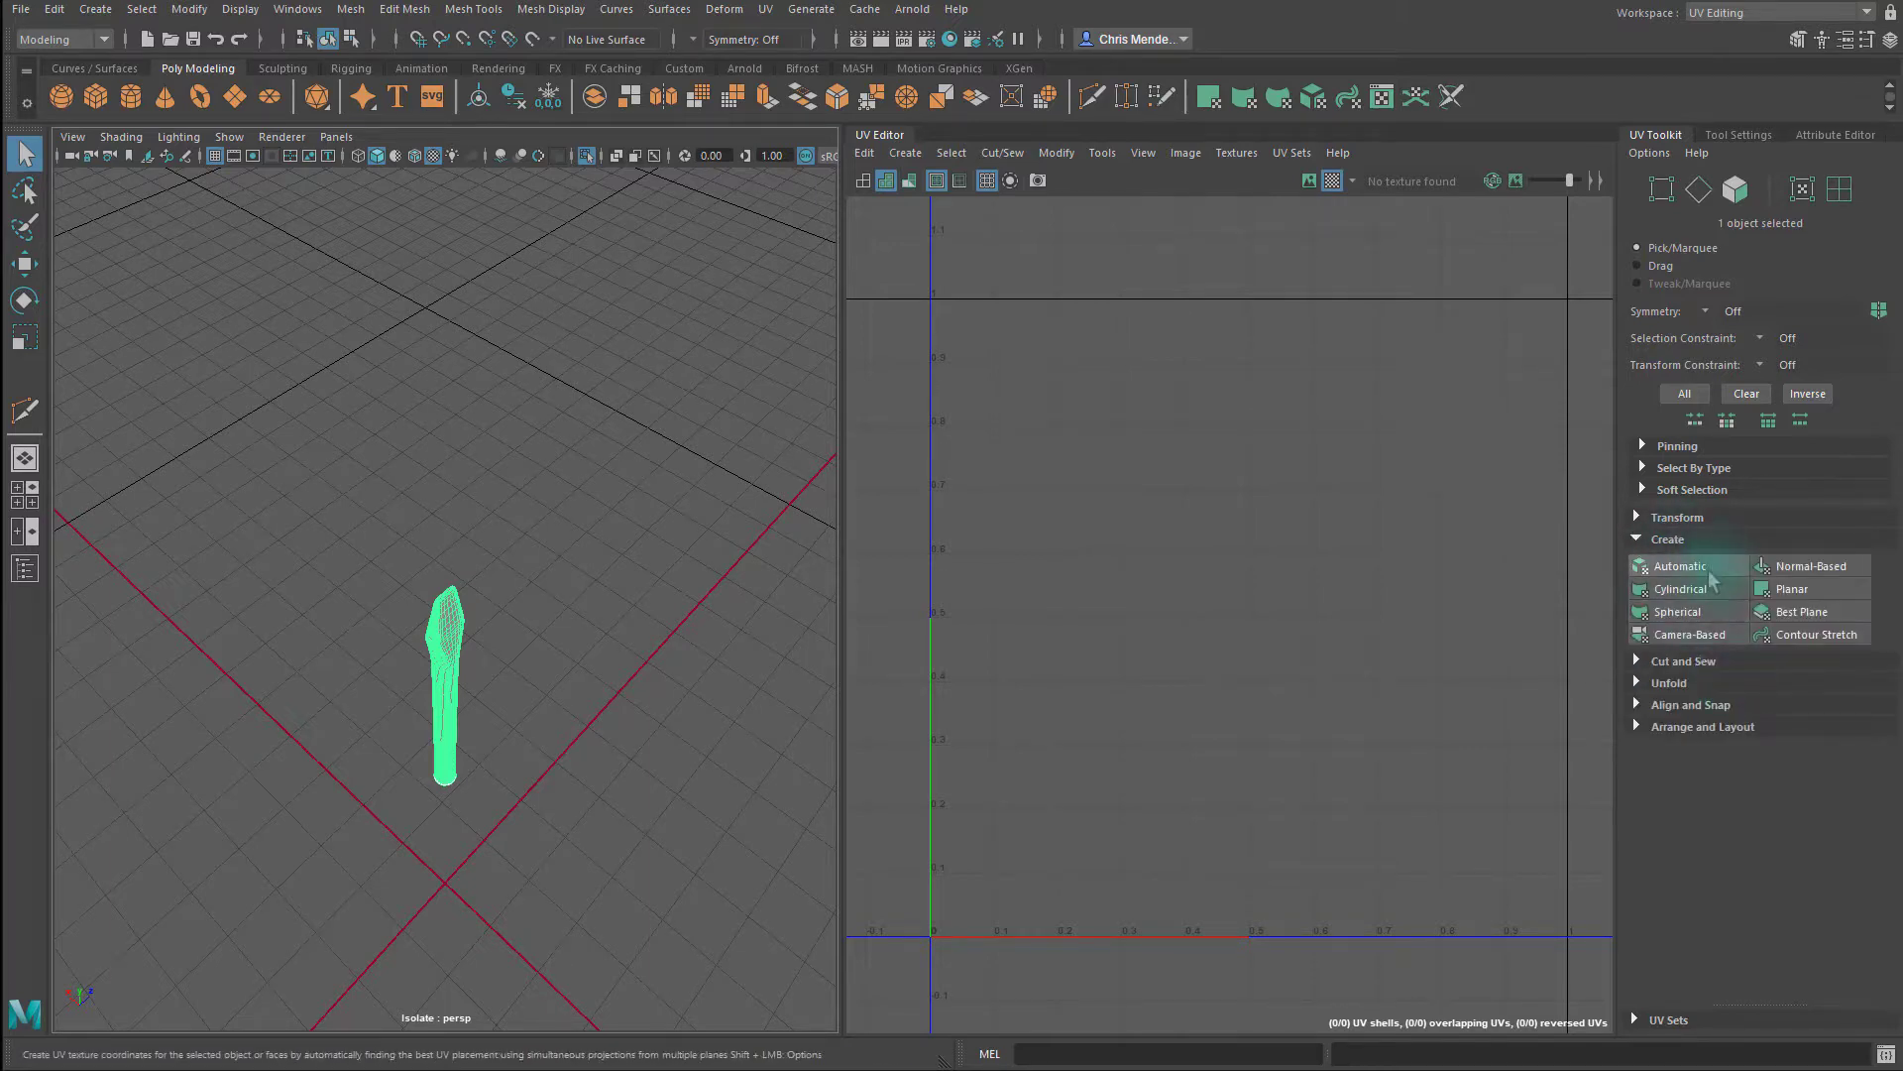
left_click(1680, 588)
scroll(1265, 587, "down", 6)
scroll(1263, 603, "up", 3)
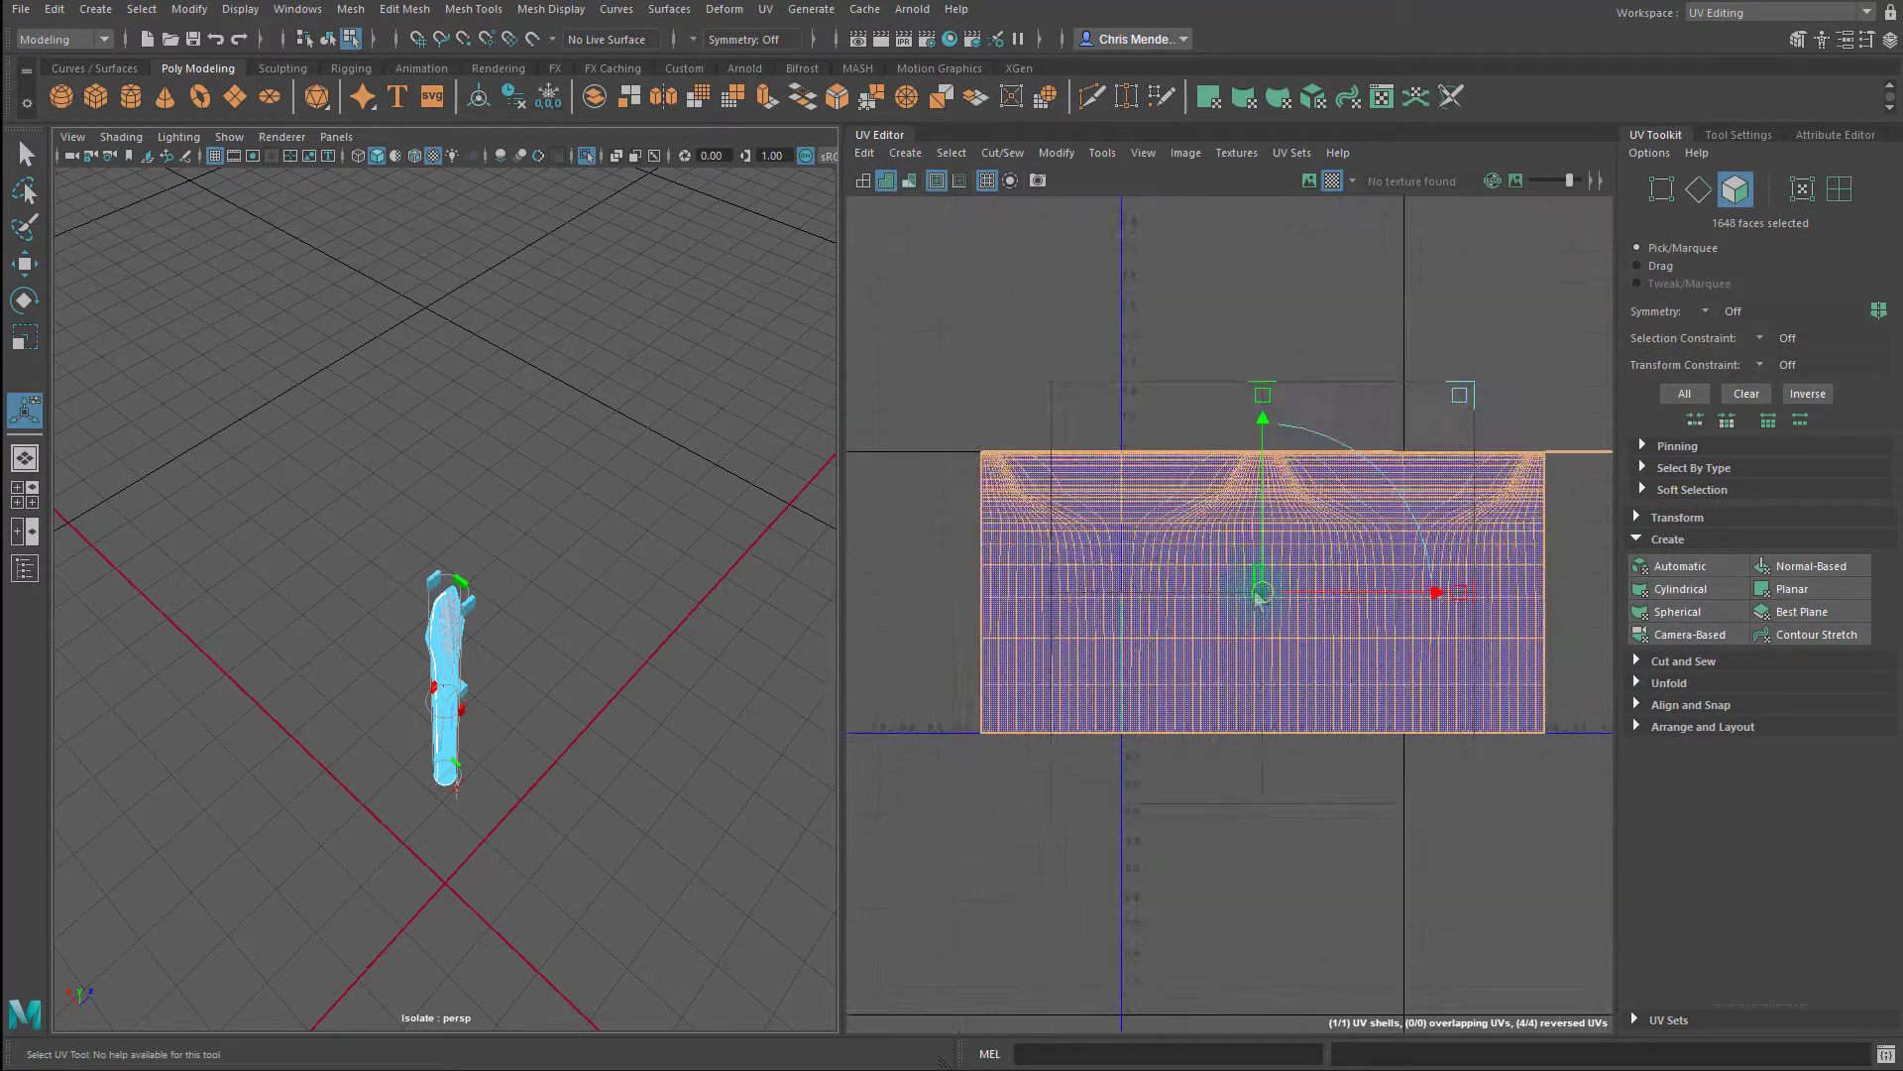
key("r")
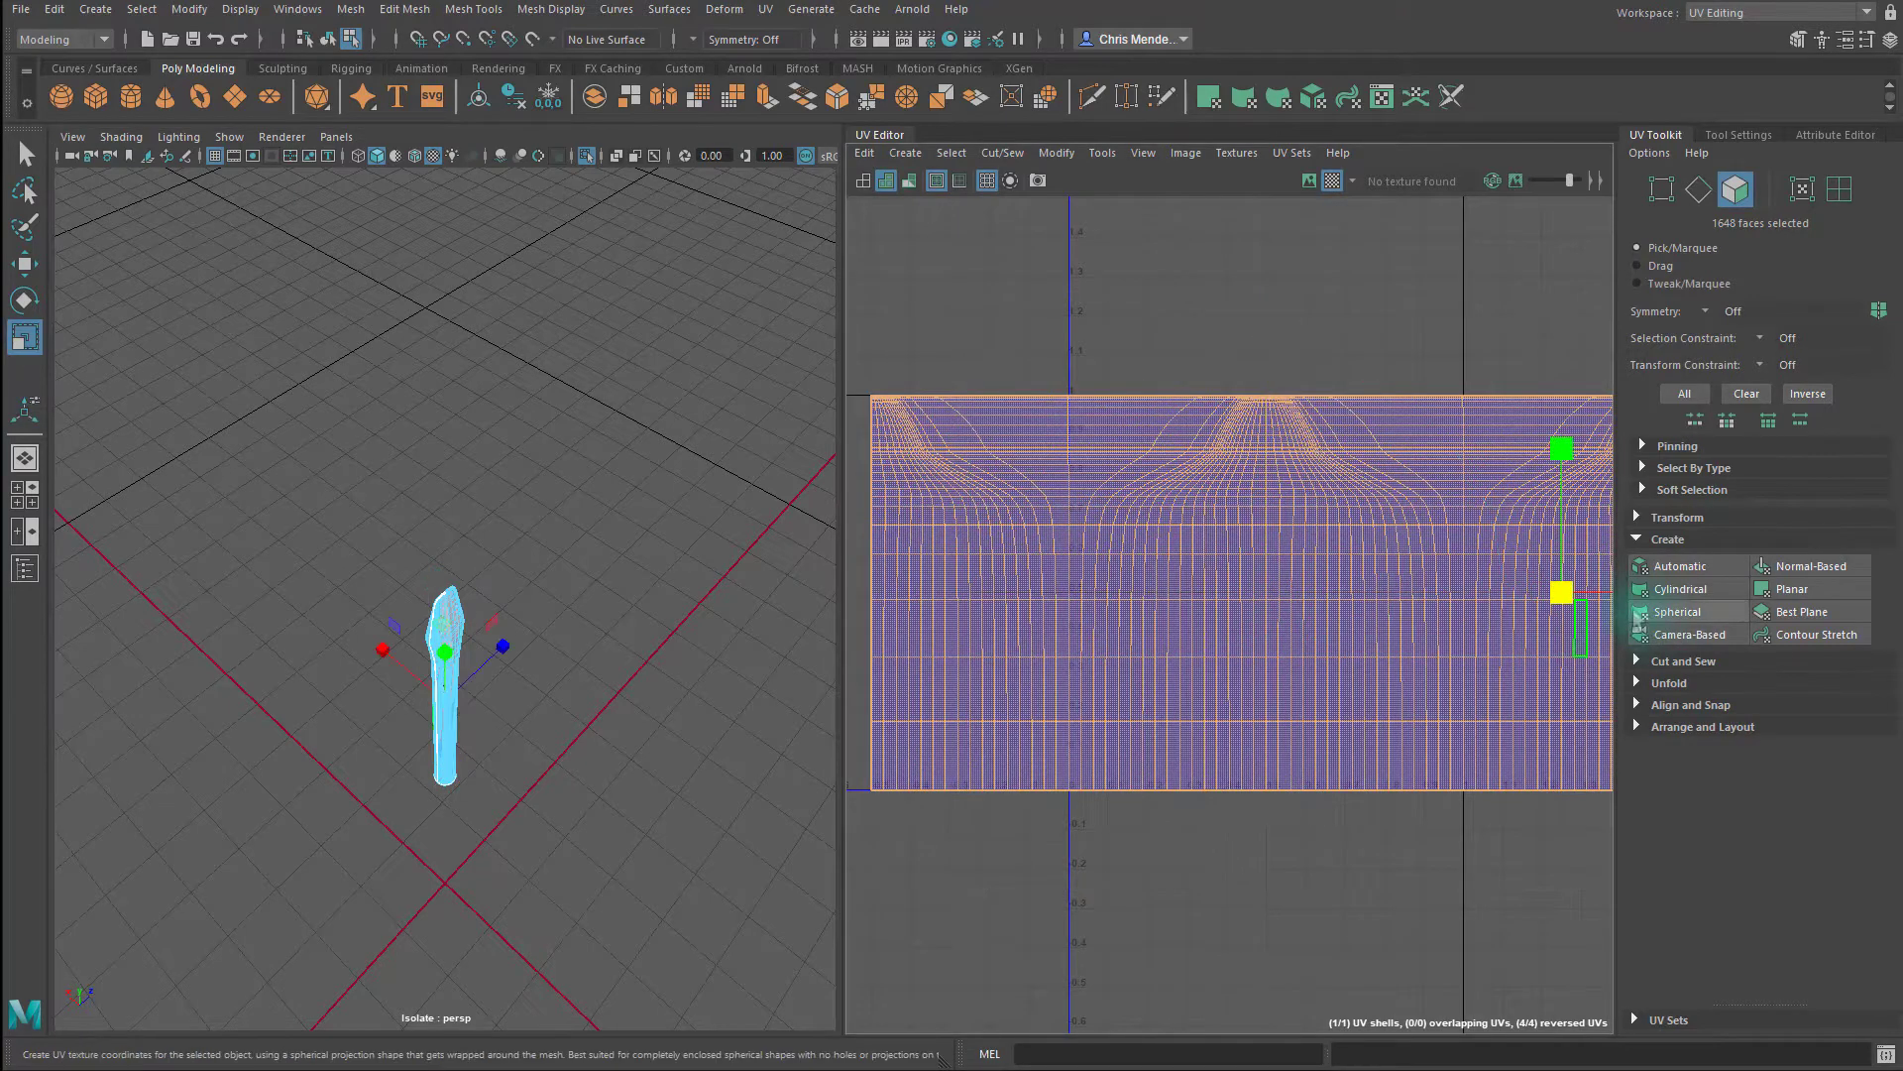
left_click_drag(1561, 593, 1507, 605)
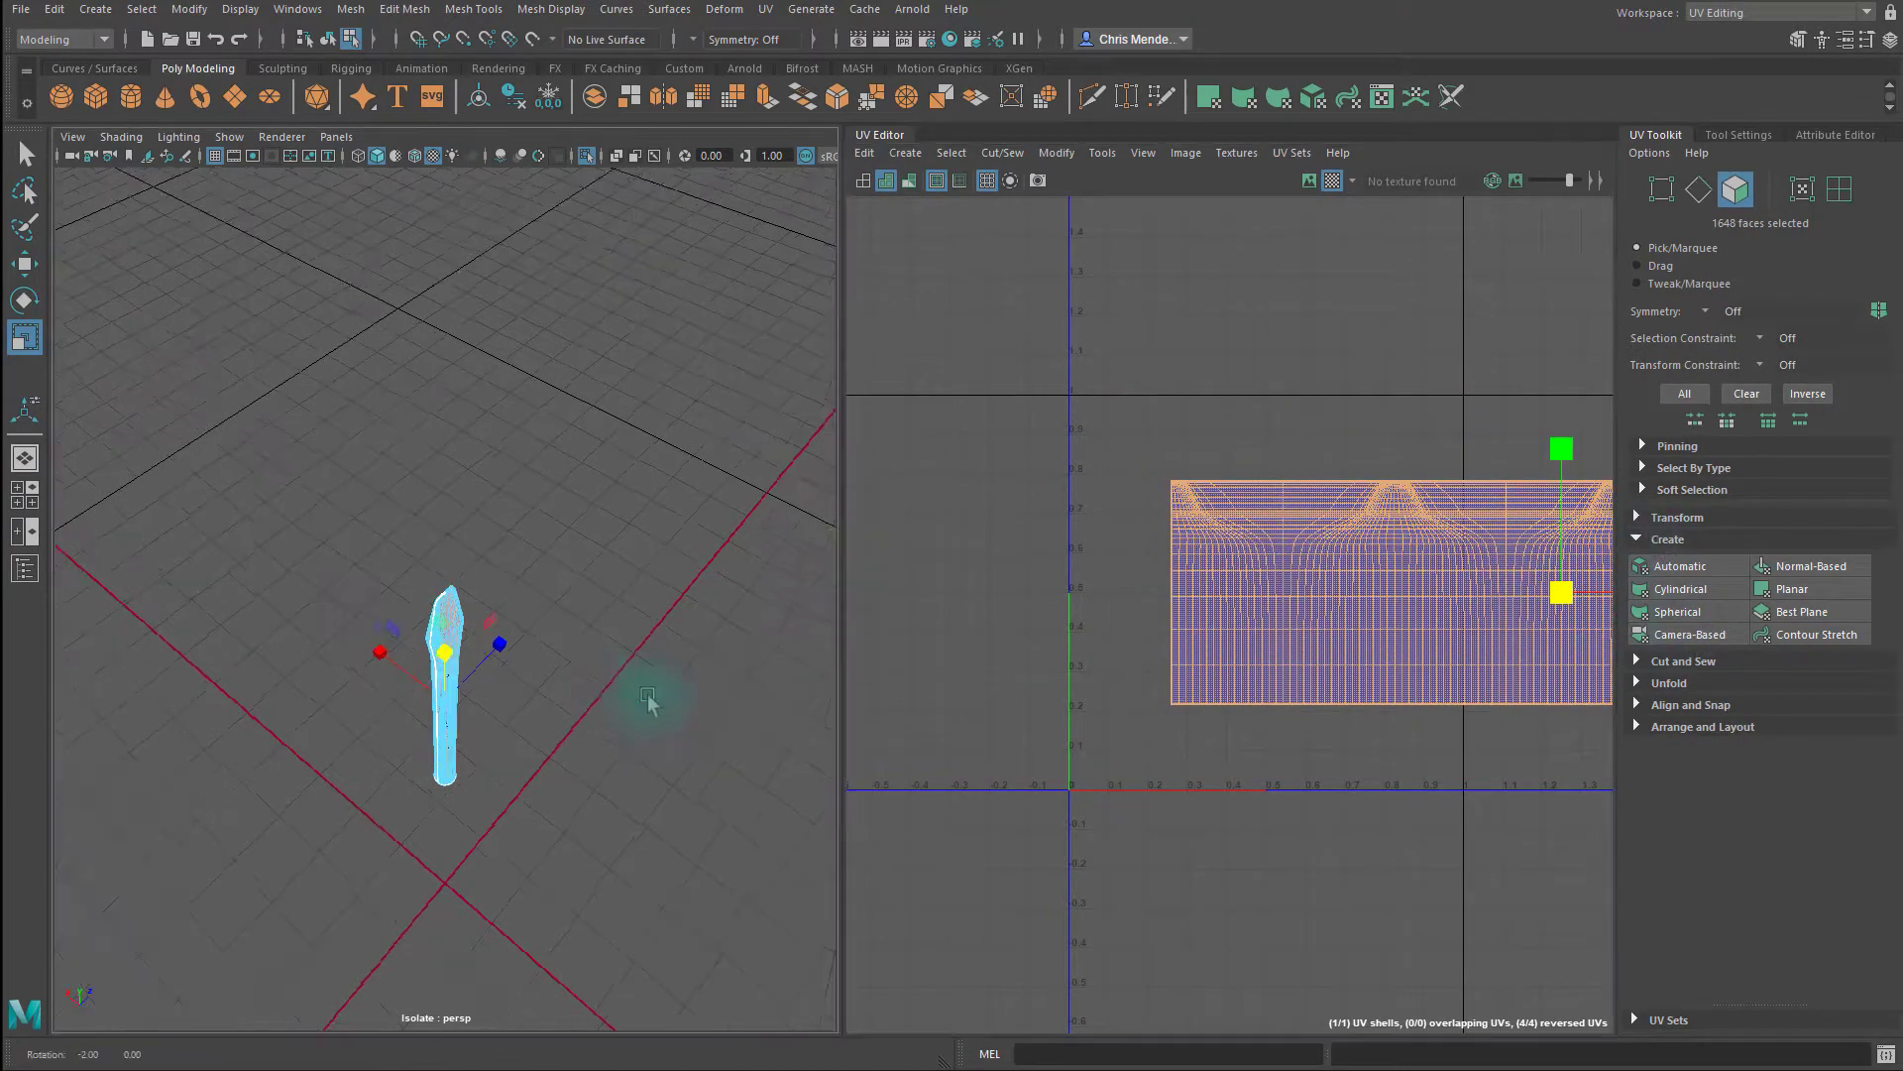
Step: Apply a camera-based UV projection to the shaft, viewed from the blade's narrow side
left_click_drag(650, 693, 512, 669, "alt")
right_click_drag(512, 665, 604, 682, "alt")
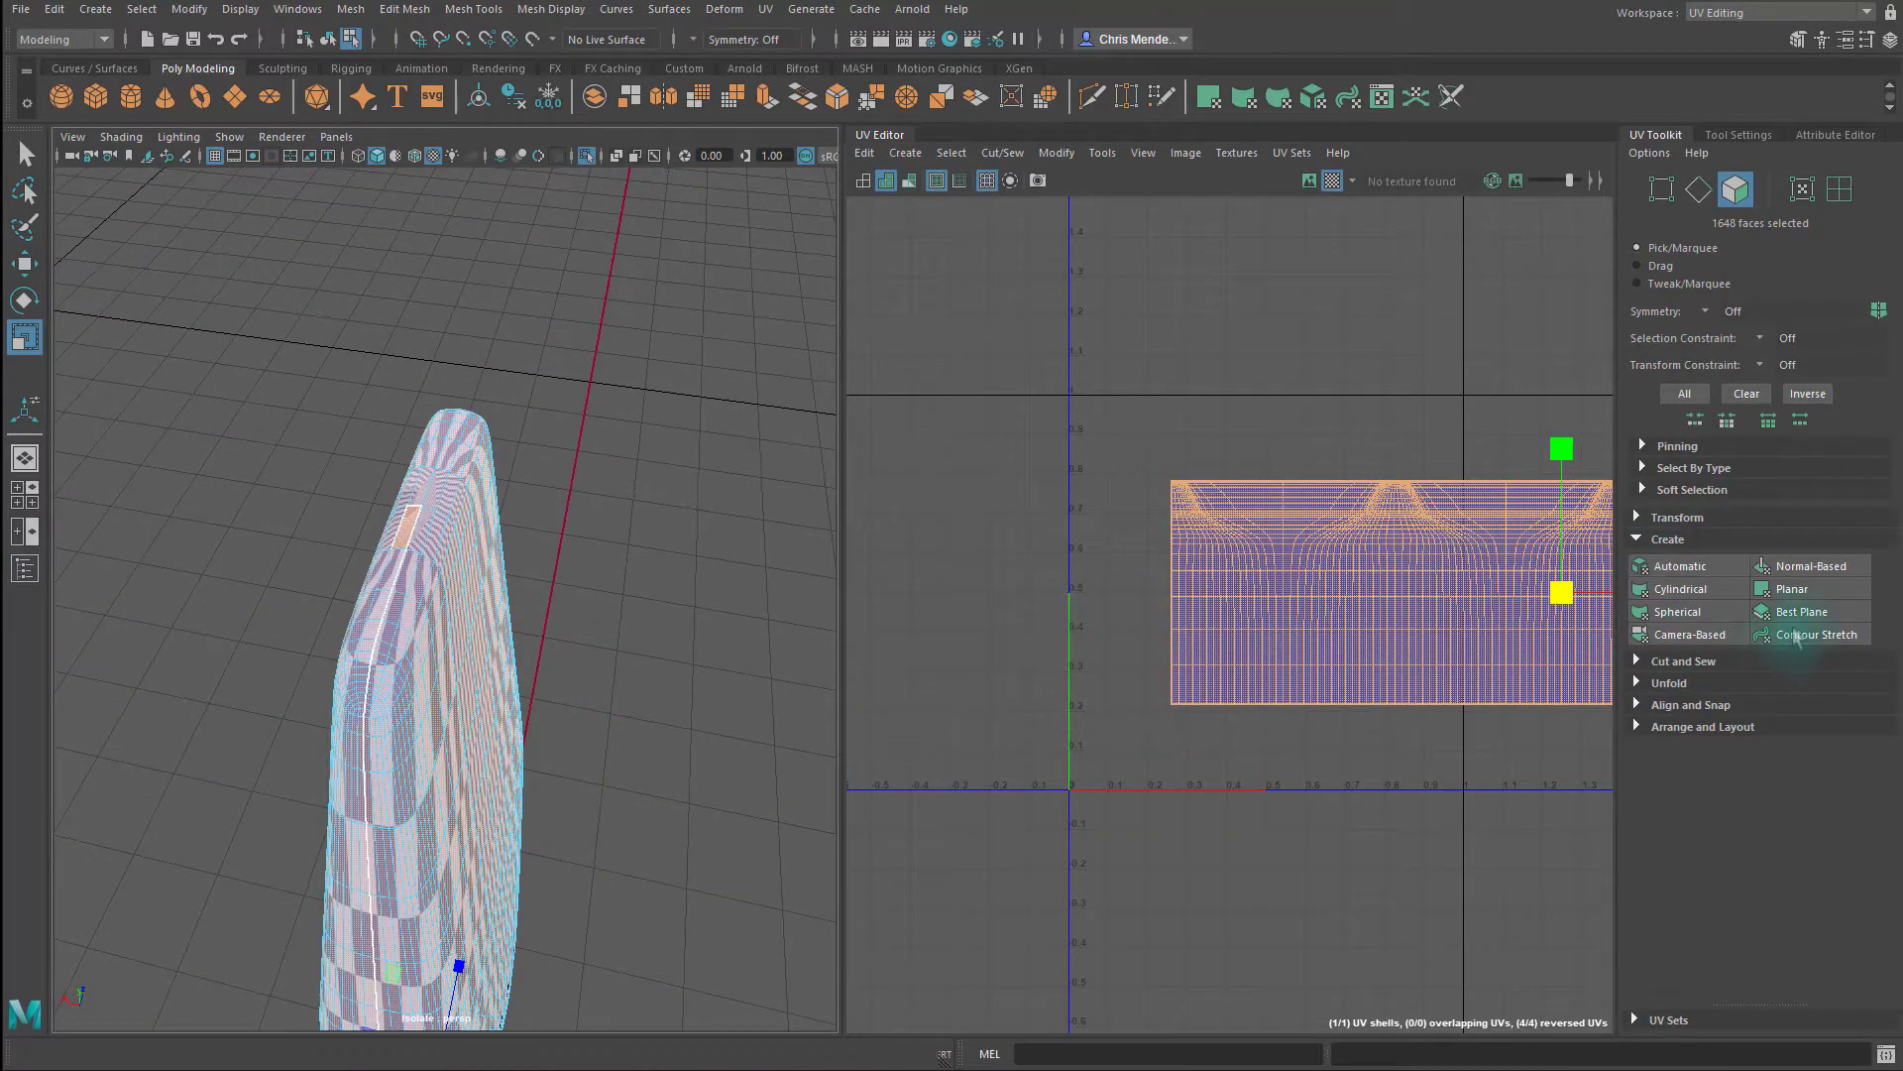
right_click_drag(629, 721, 675, 694, "alt")
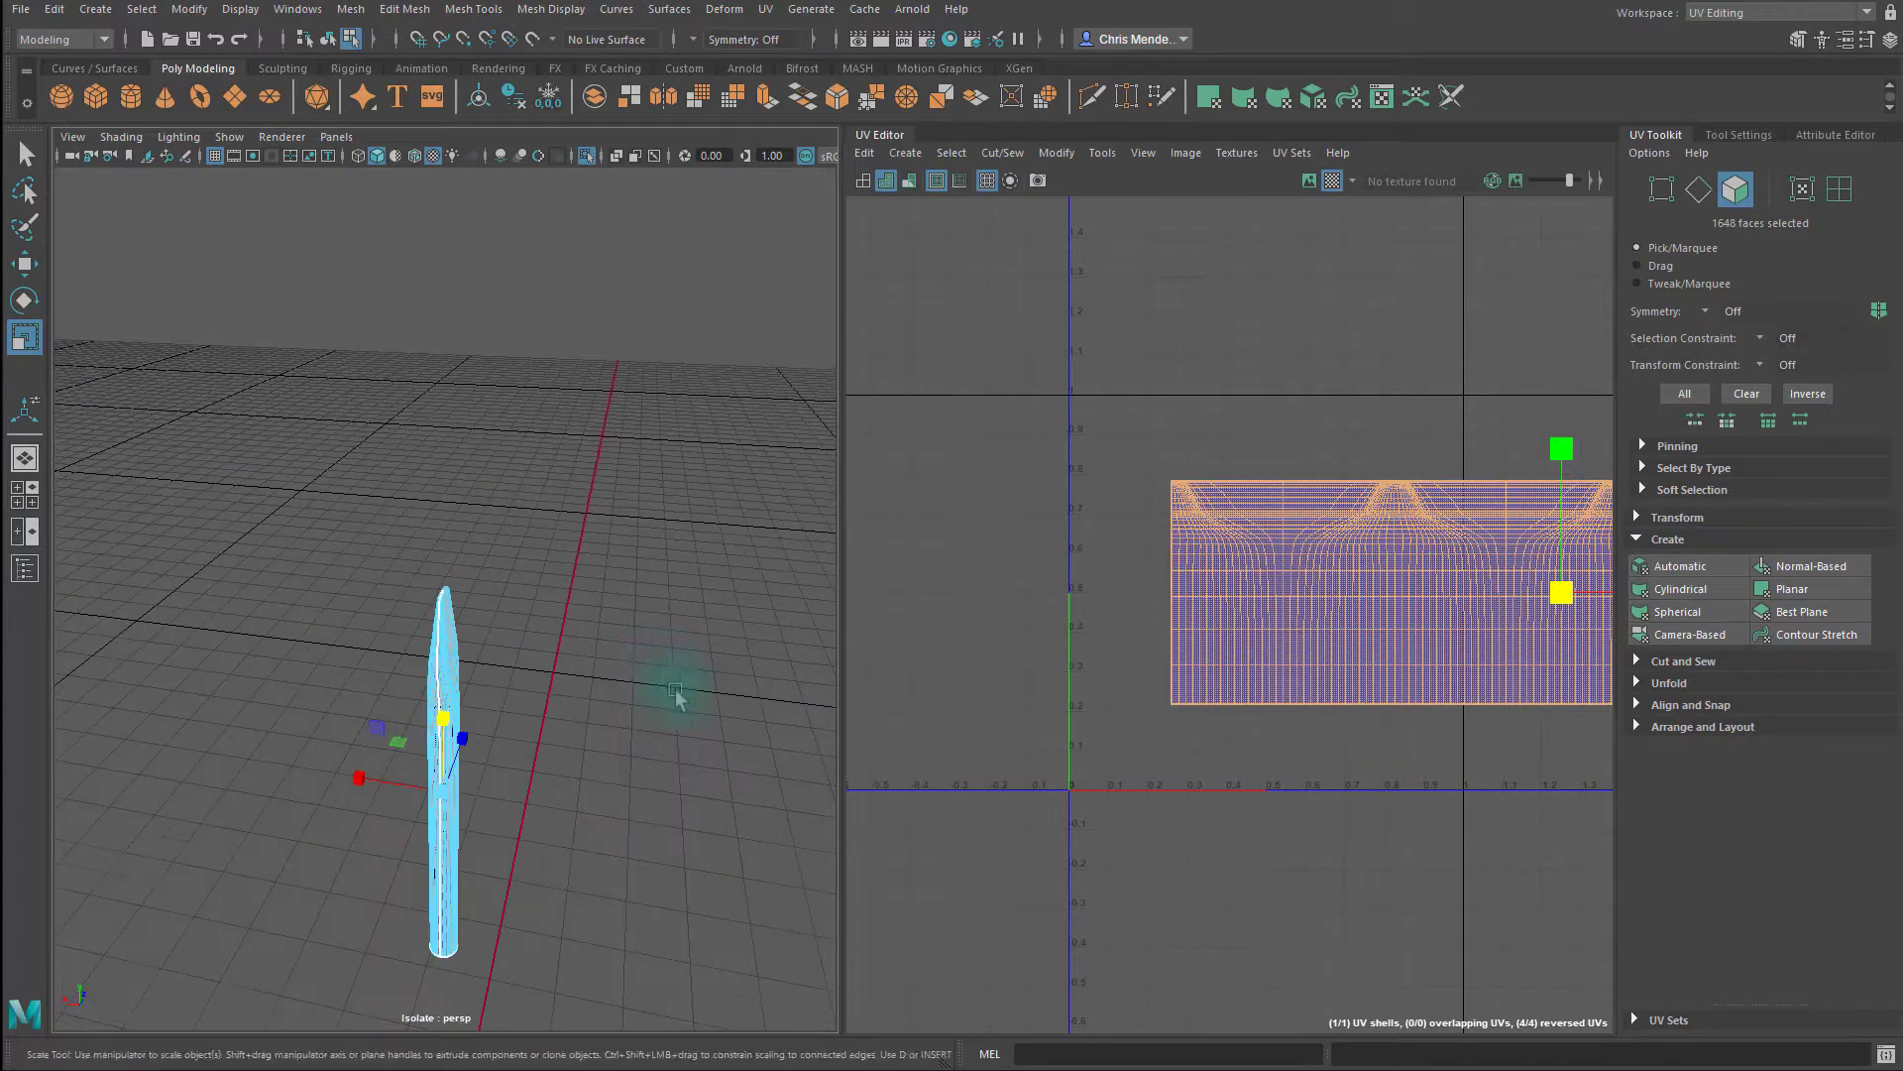
middle_click_drag(675, 694, 608, 663, "alt")
right_click_drag(608, 663, 644, 663, "alt")
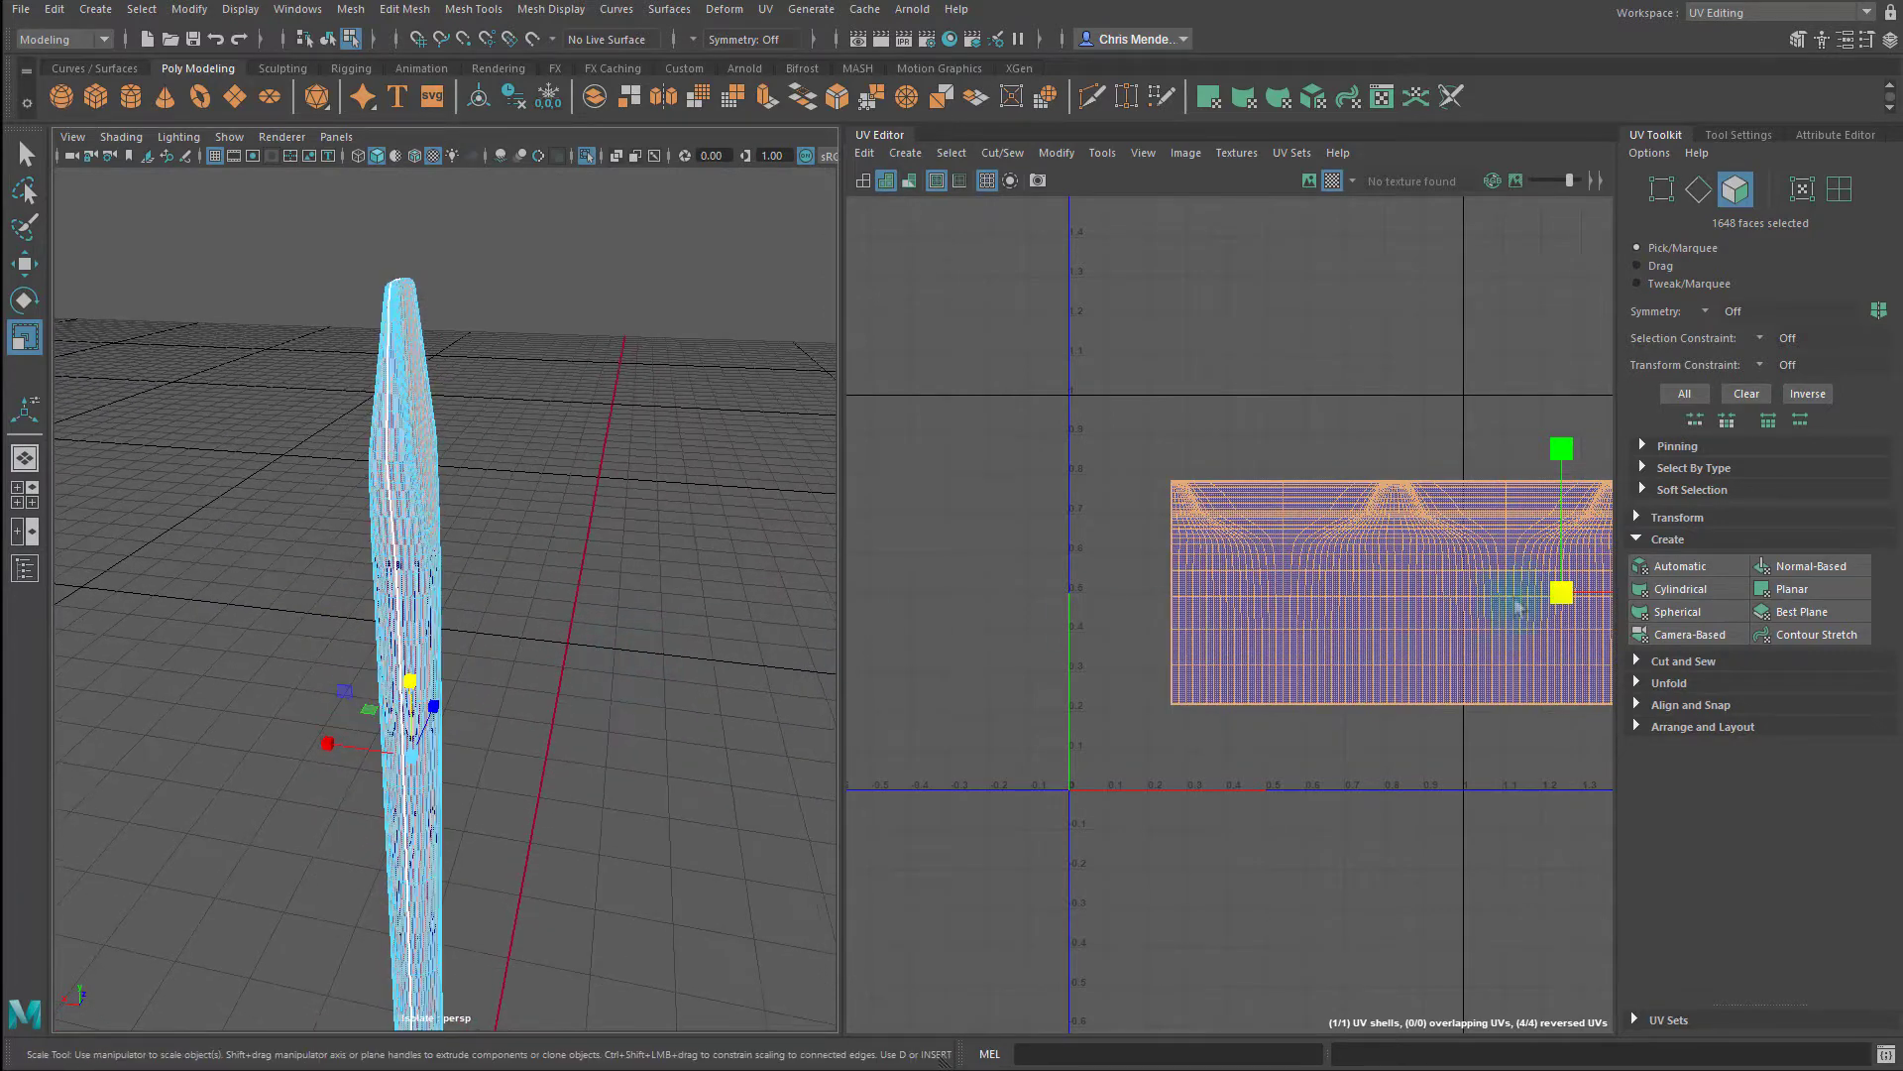
left_click(1666, 634)
Step: Select the edge loop around the end of the blade tip and cut the UVs along it
right_click_drag(905, 565, 613, 533, "alt")
middle_click_drag(684, 498, 693, 531, "alt")
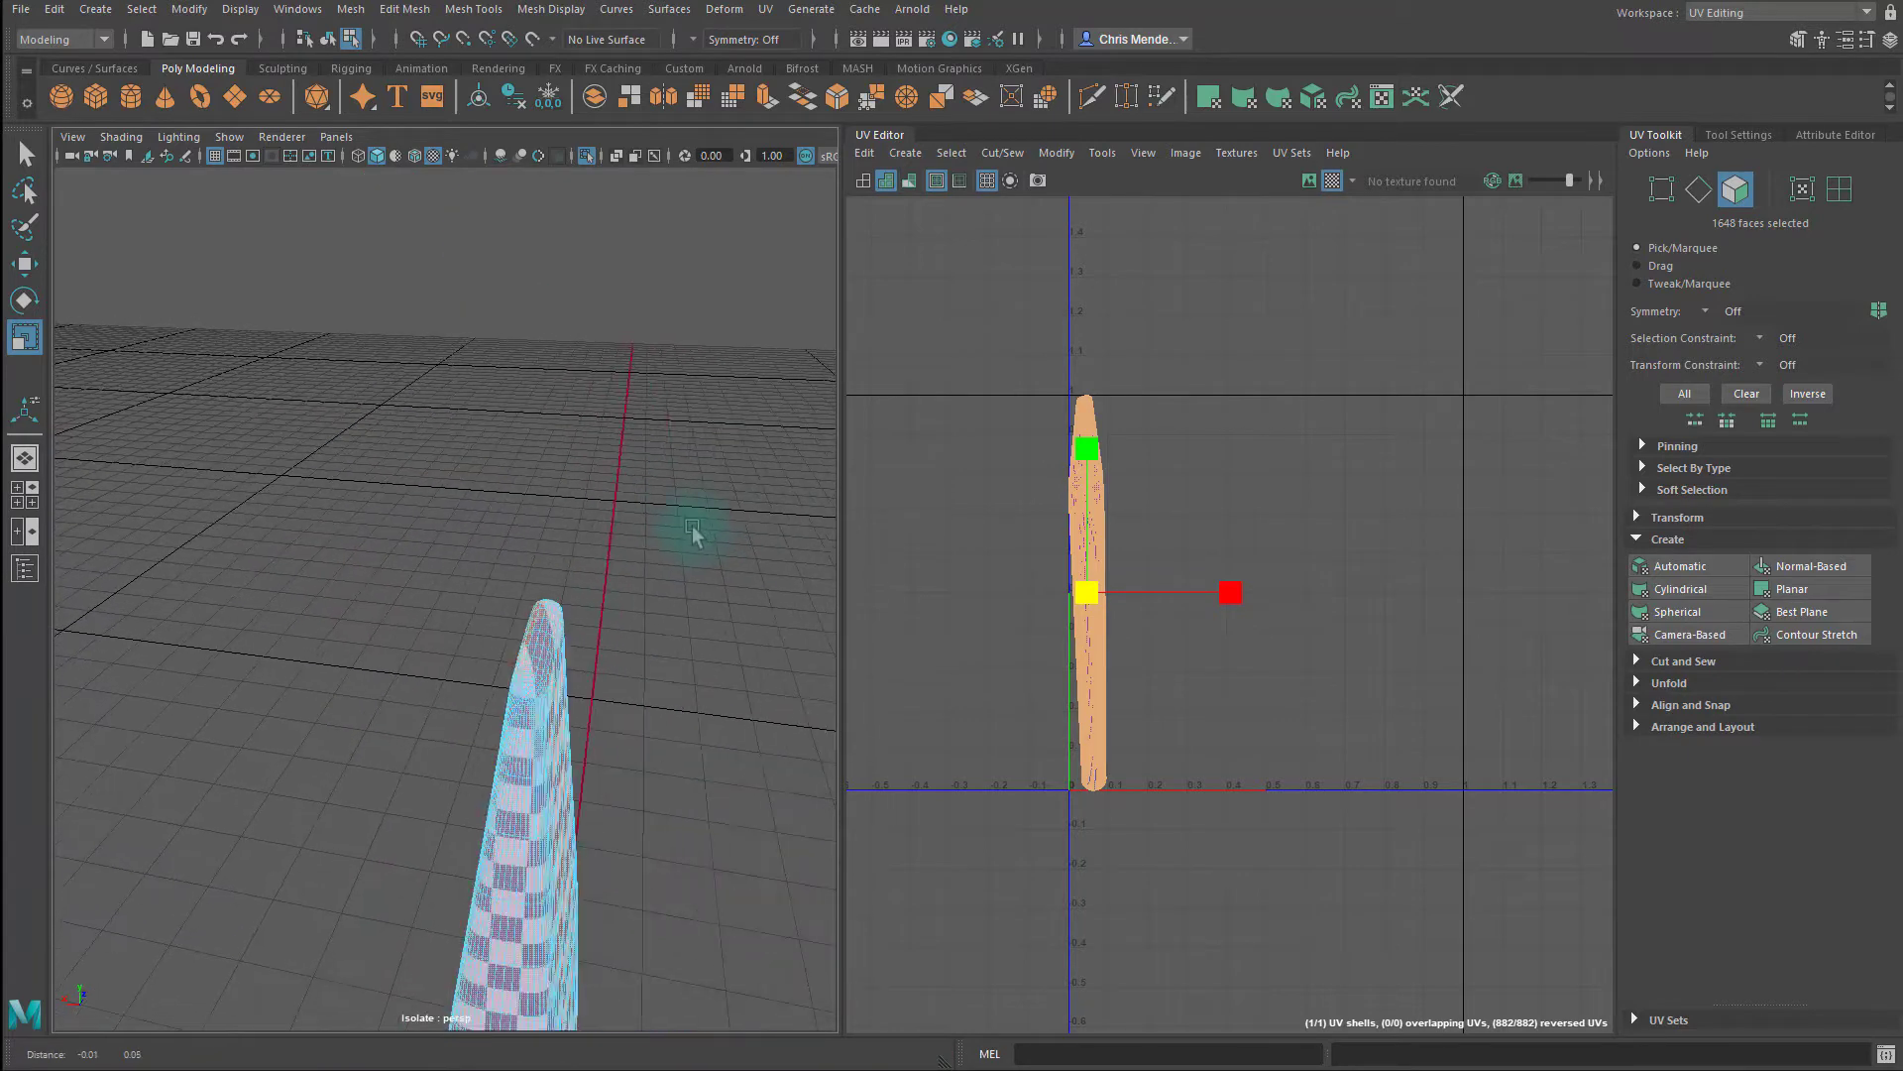
right_click_drag(693, 531, 661, 642, "alt")
key("F10")
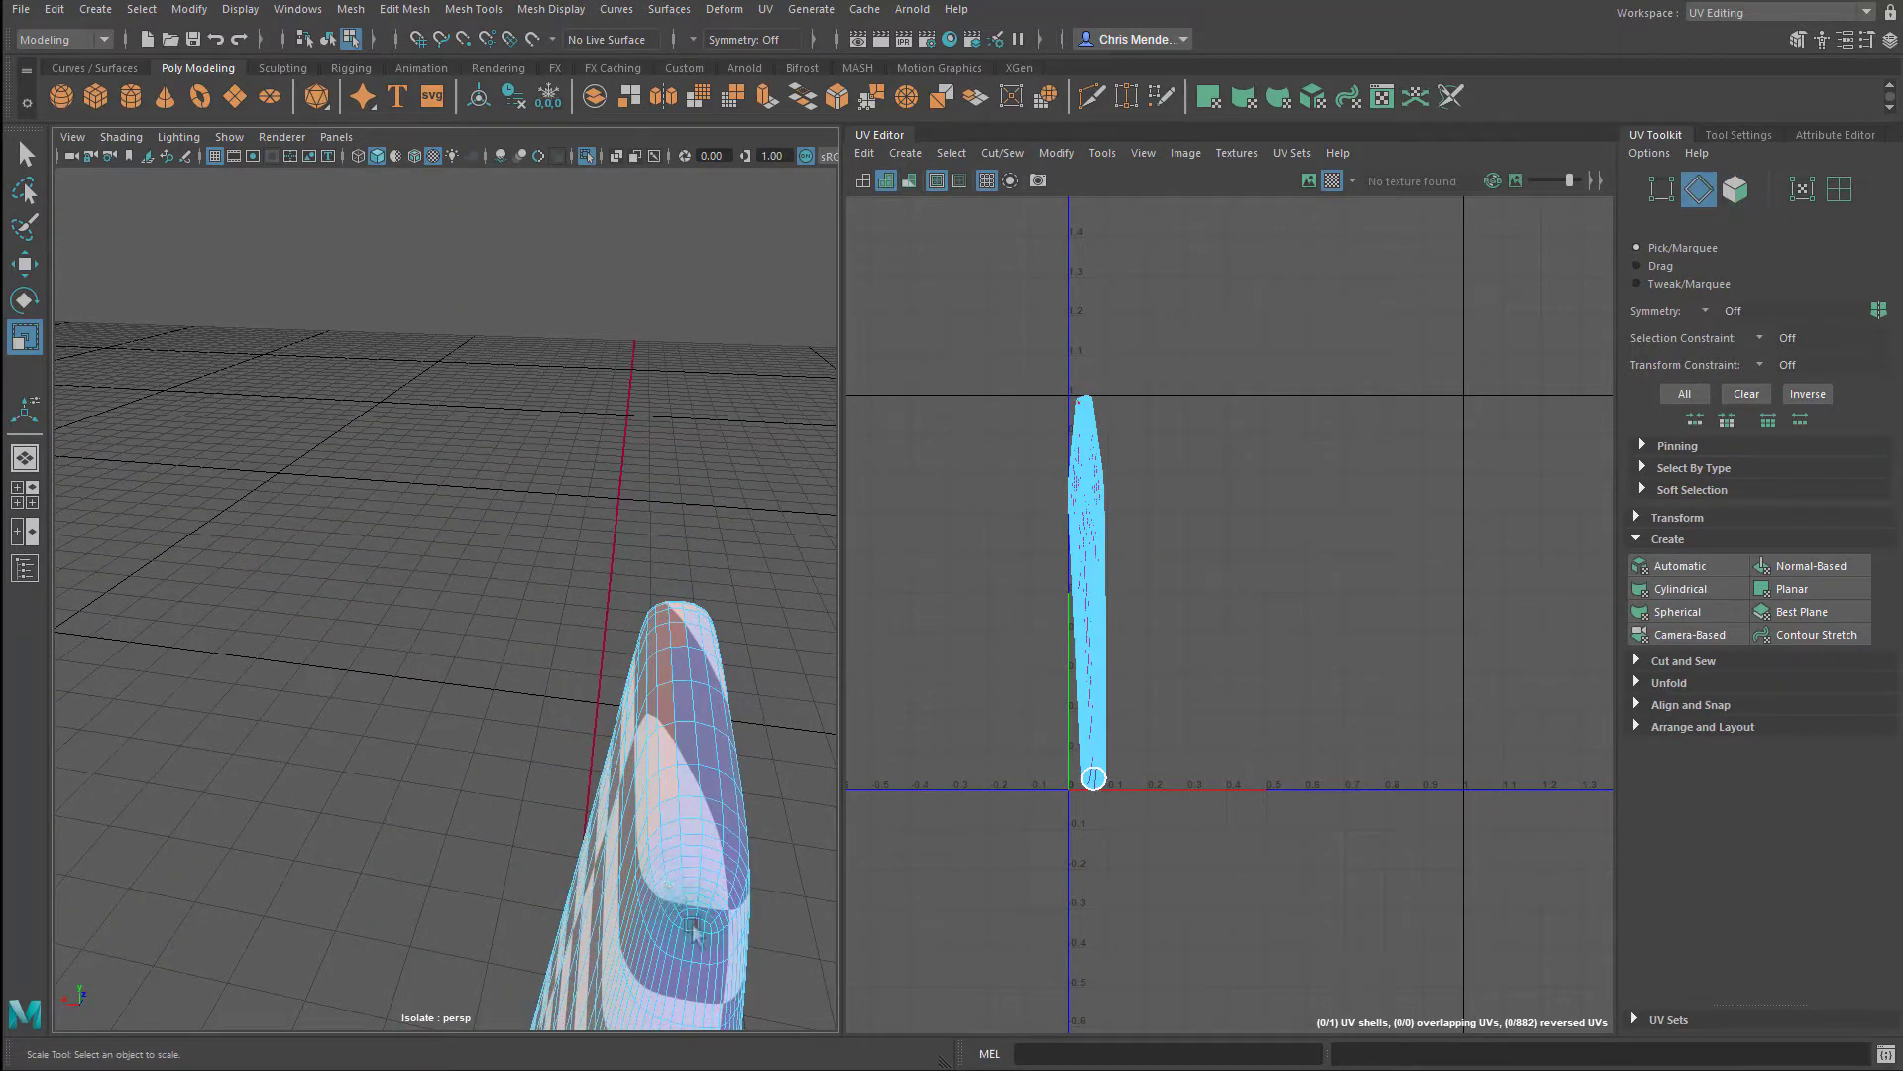
double_click(691, 930)
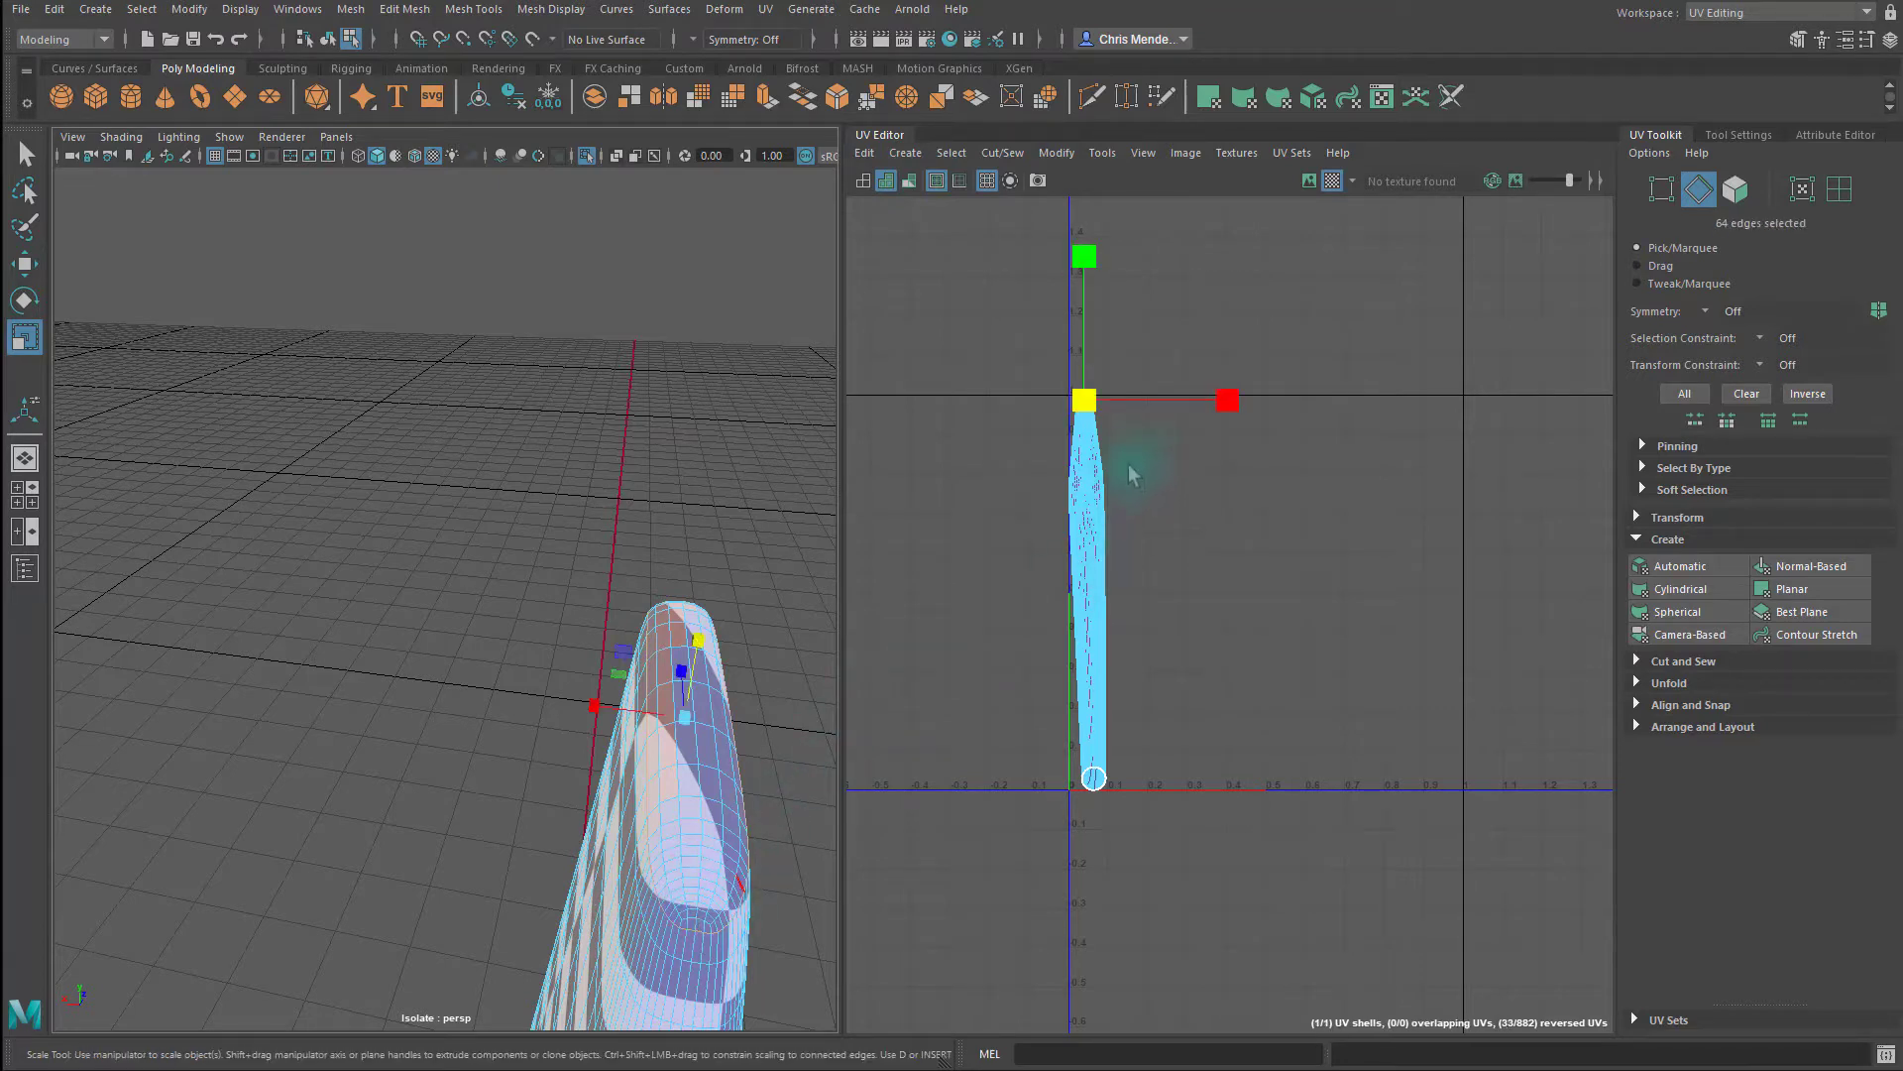
right_click(1153, 447, "shift")
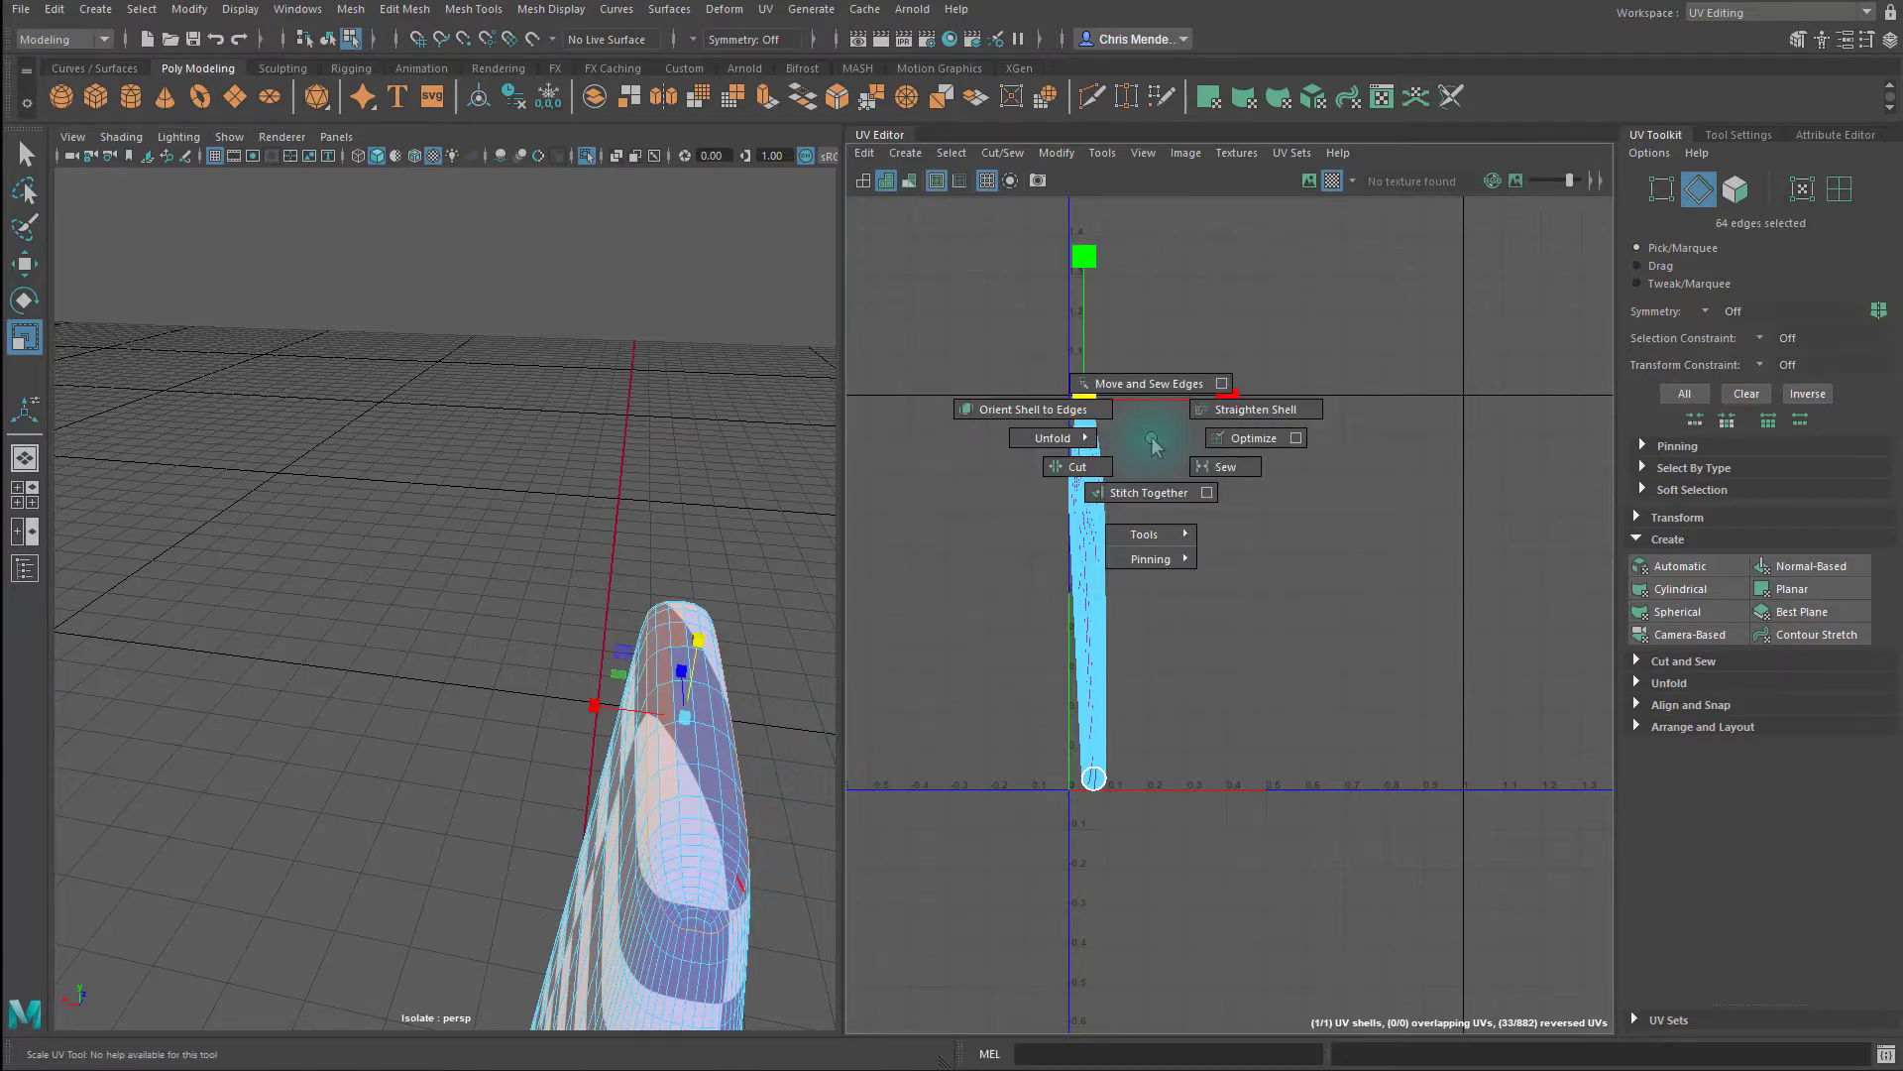
right_click_drag(1117, 476, 1101, 472, "shift")
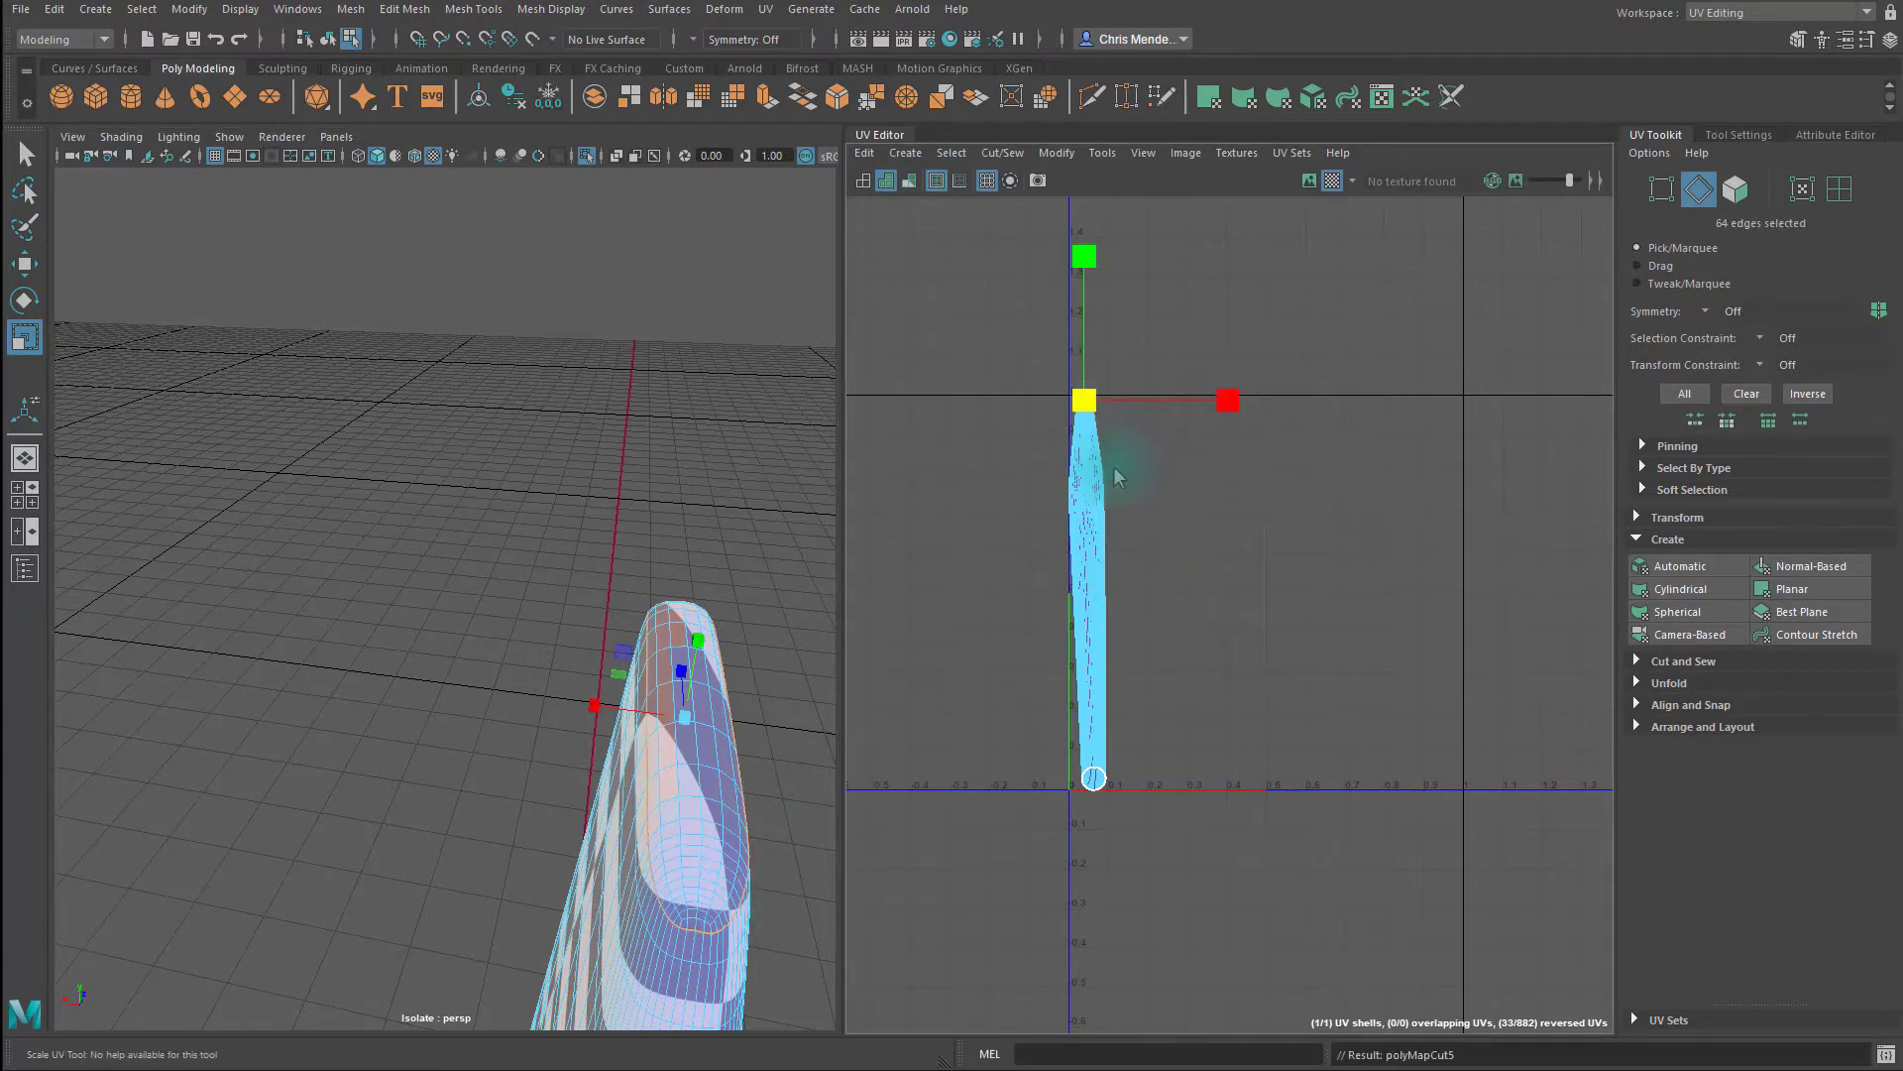
Step: Select the blade tip's small UV shell and move it away from the shaft shell into empty UV space
left_click(1684, 661)
key("q")
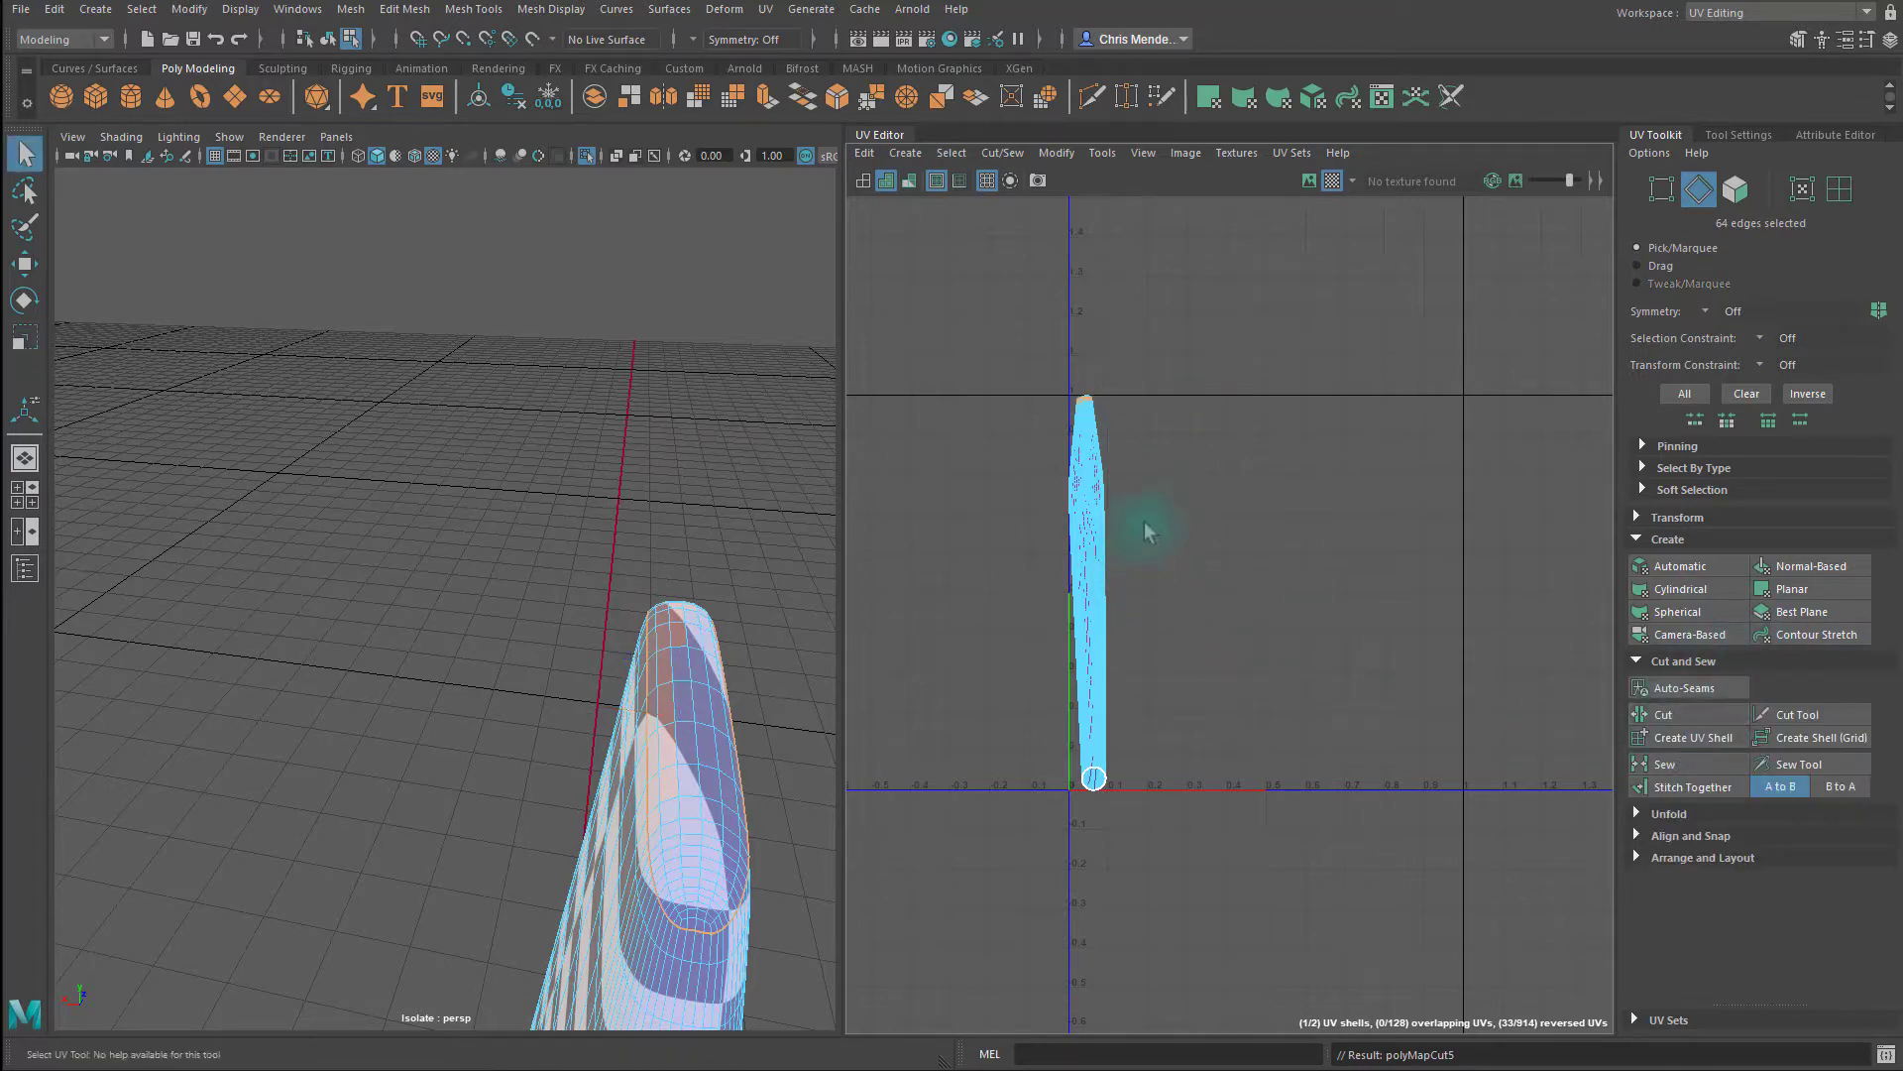
right_click_drag(1083, 400, 1066, 386)
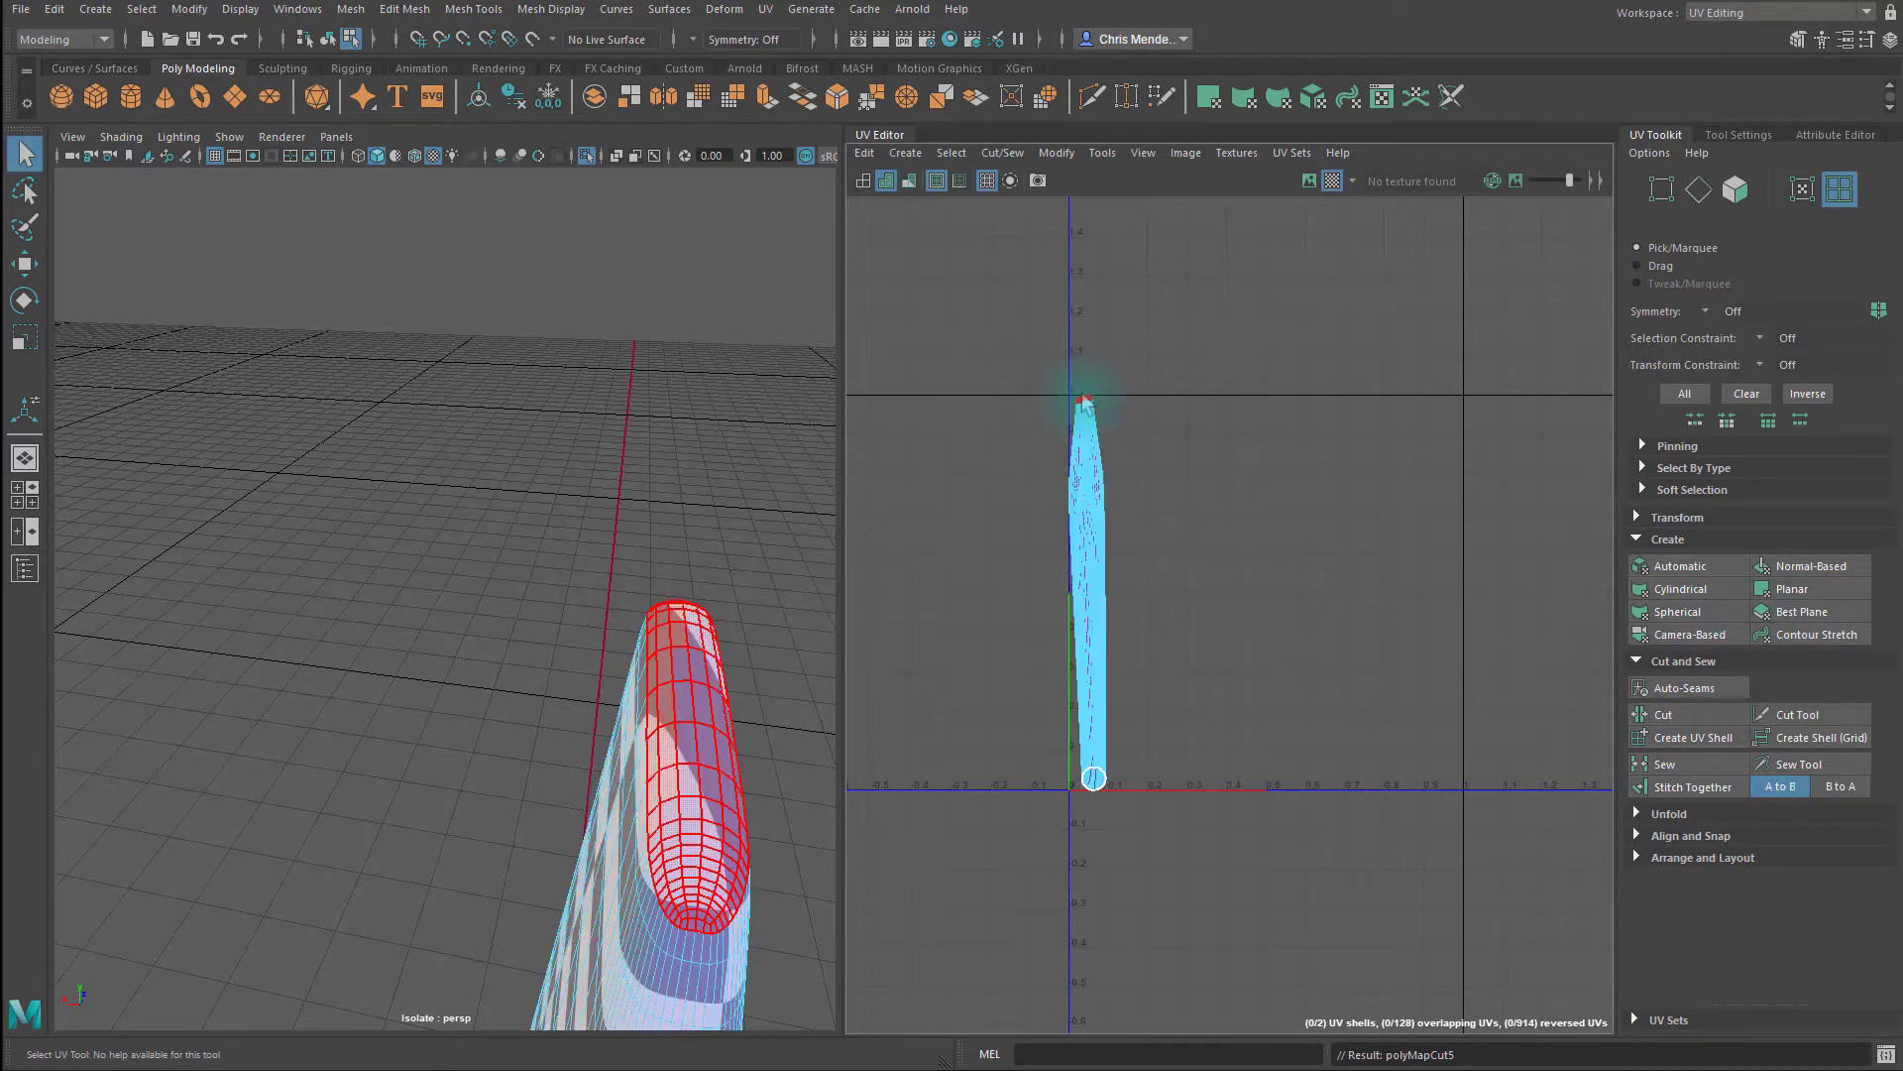
left_click(1082, 397)
key("w")
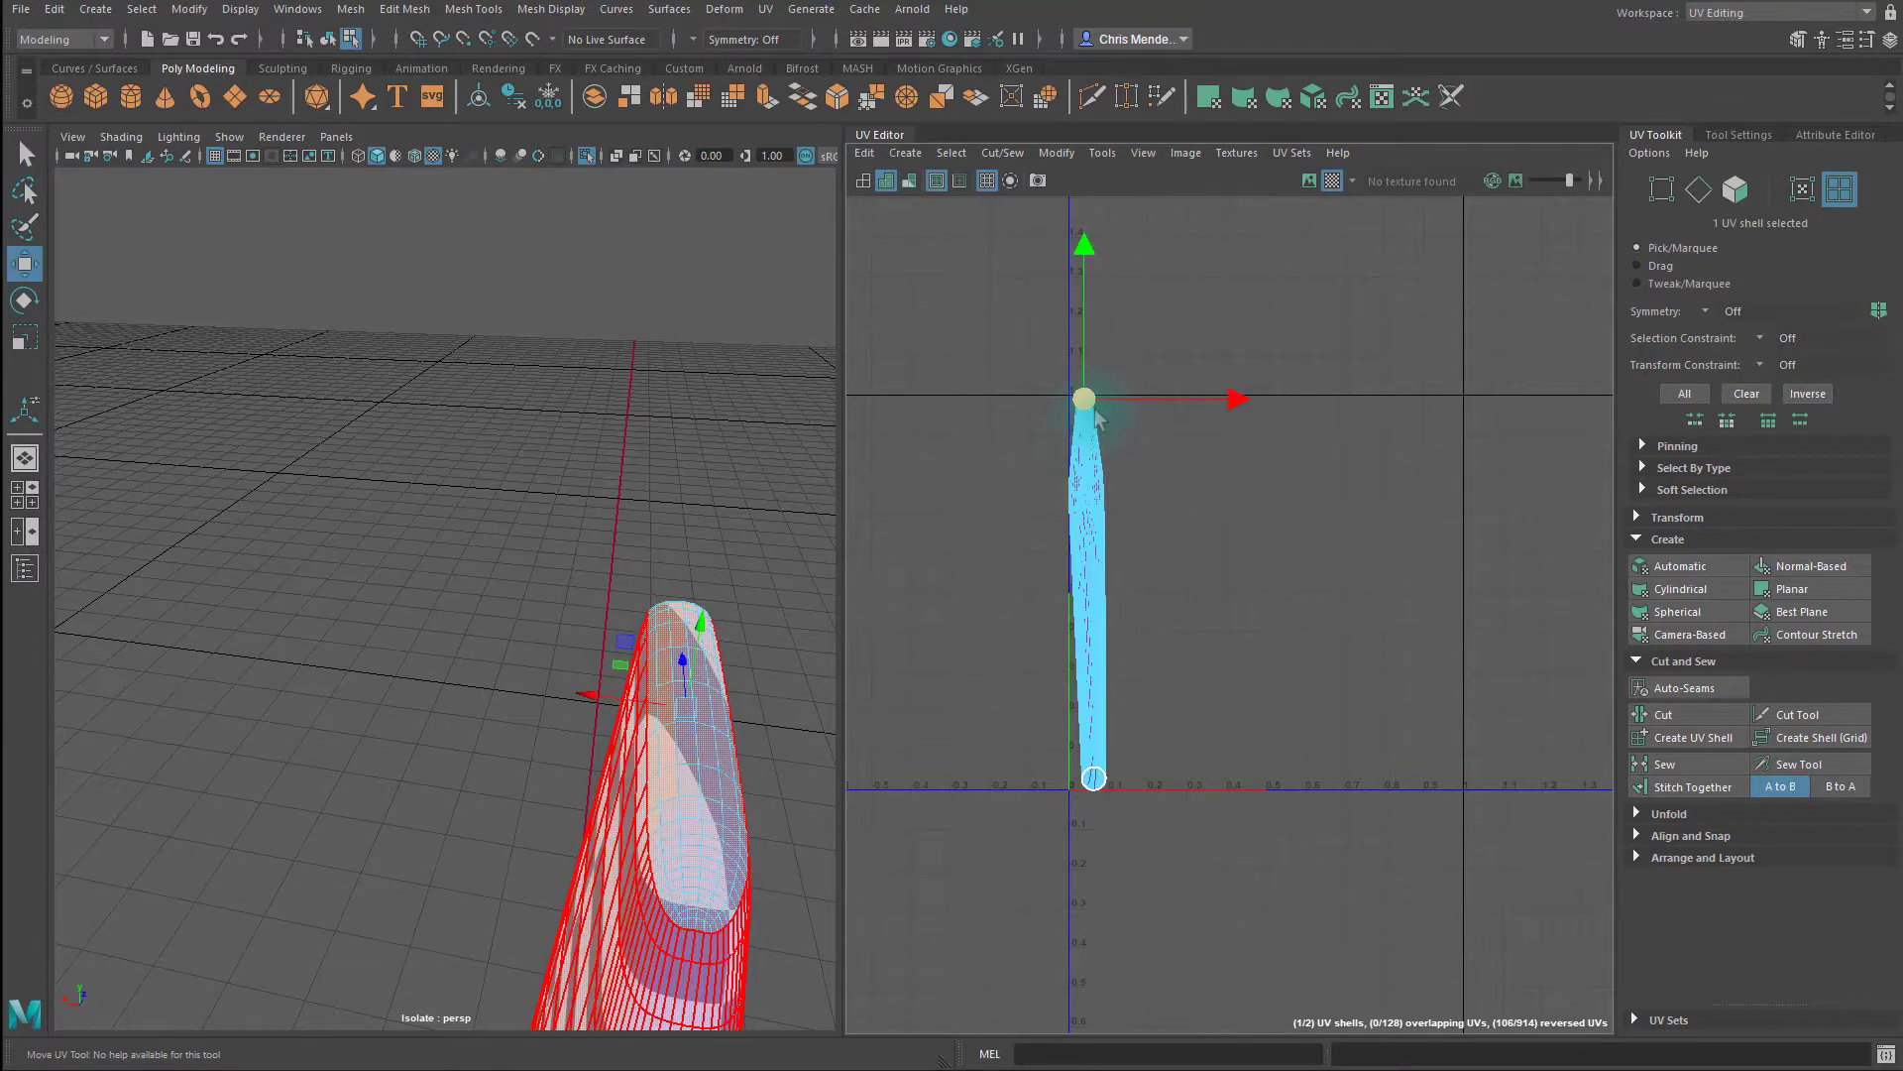
left_click_drag(1110, 400, 1253, 566)
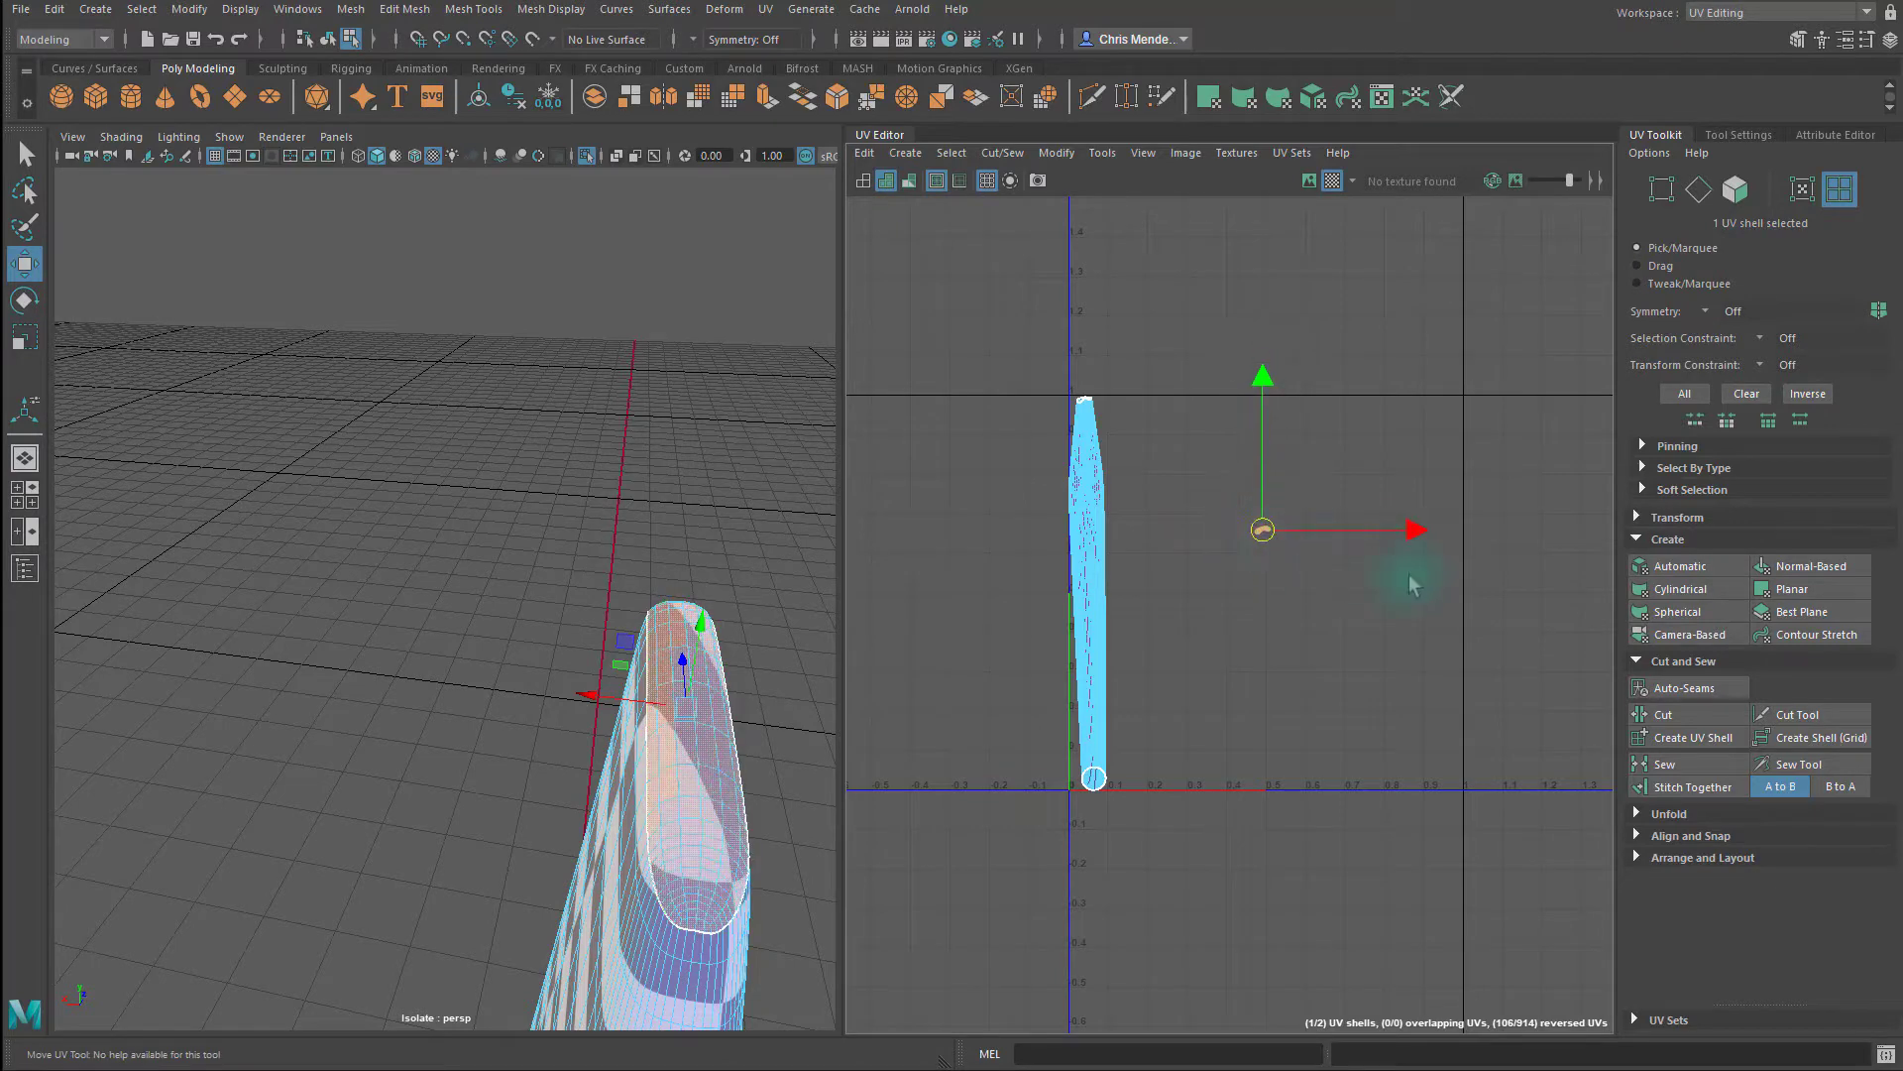
Step: Apply a planar UV projection from the Y axis, fitted to the bounding box, to the blade tip's shell and shift the shell slightly sideways
left_click(1822, 592, "shift")
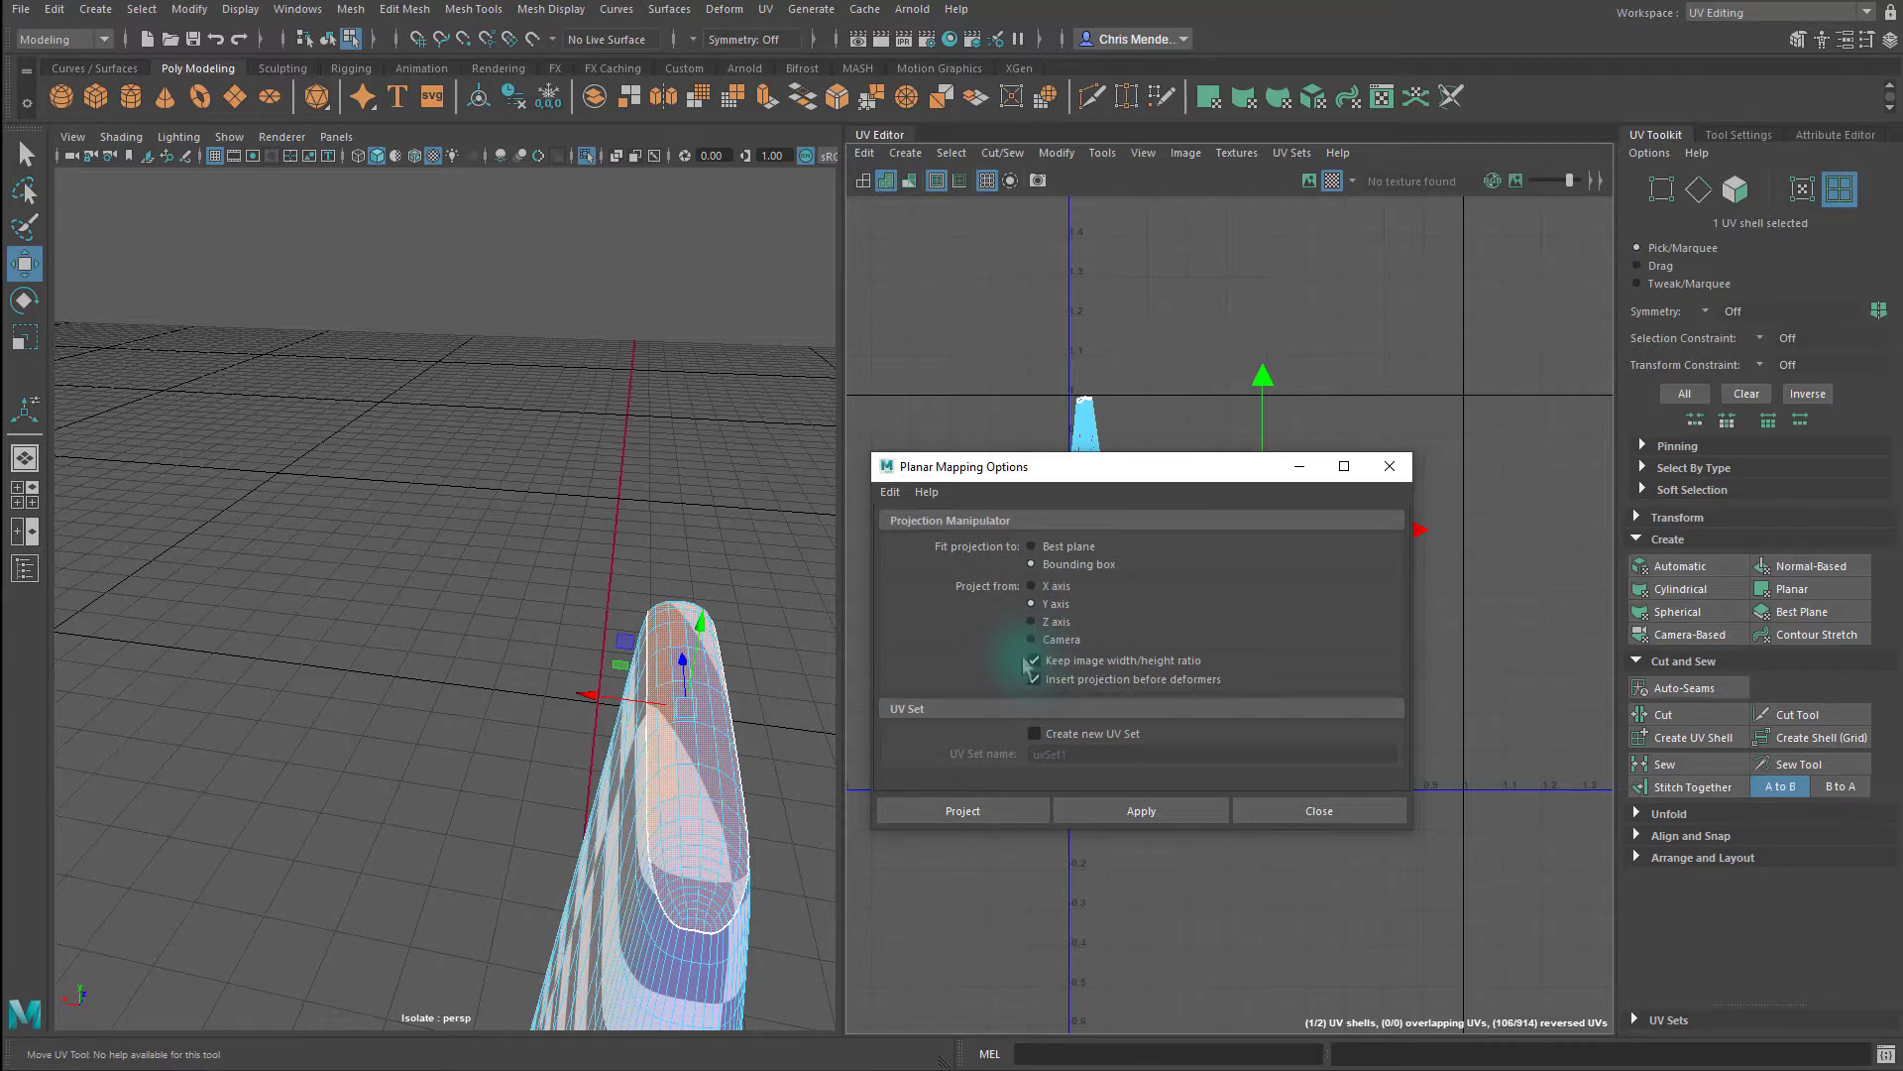
left_click(1128, 811)
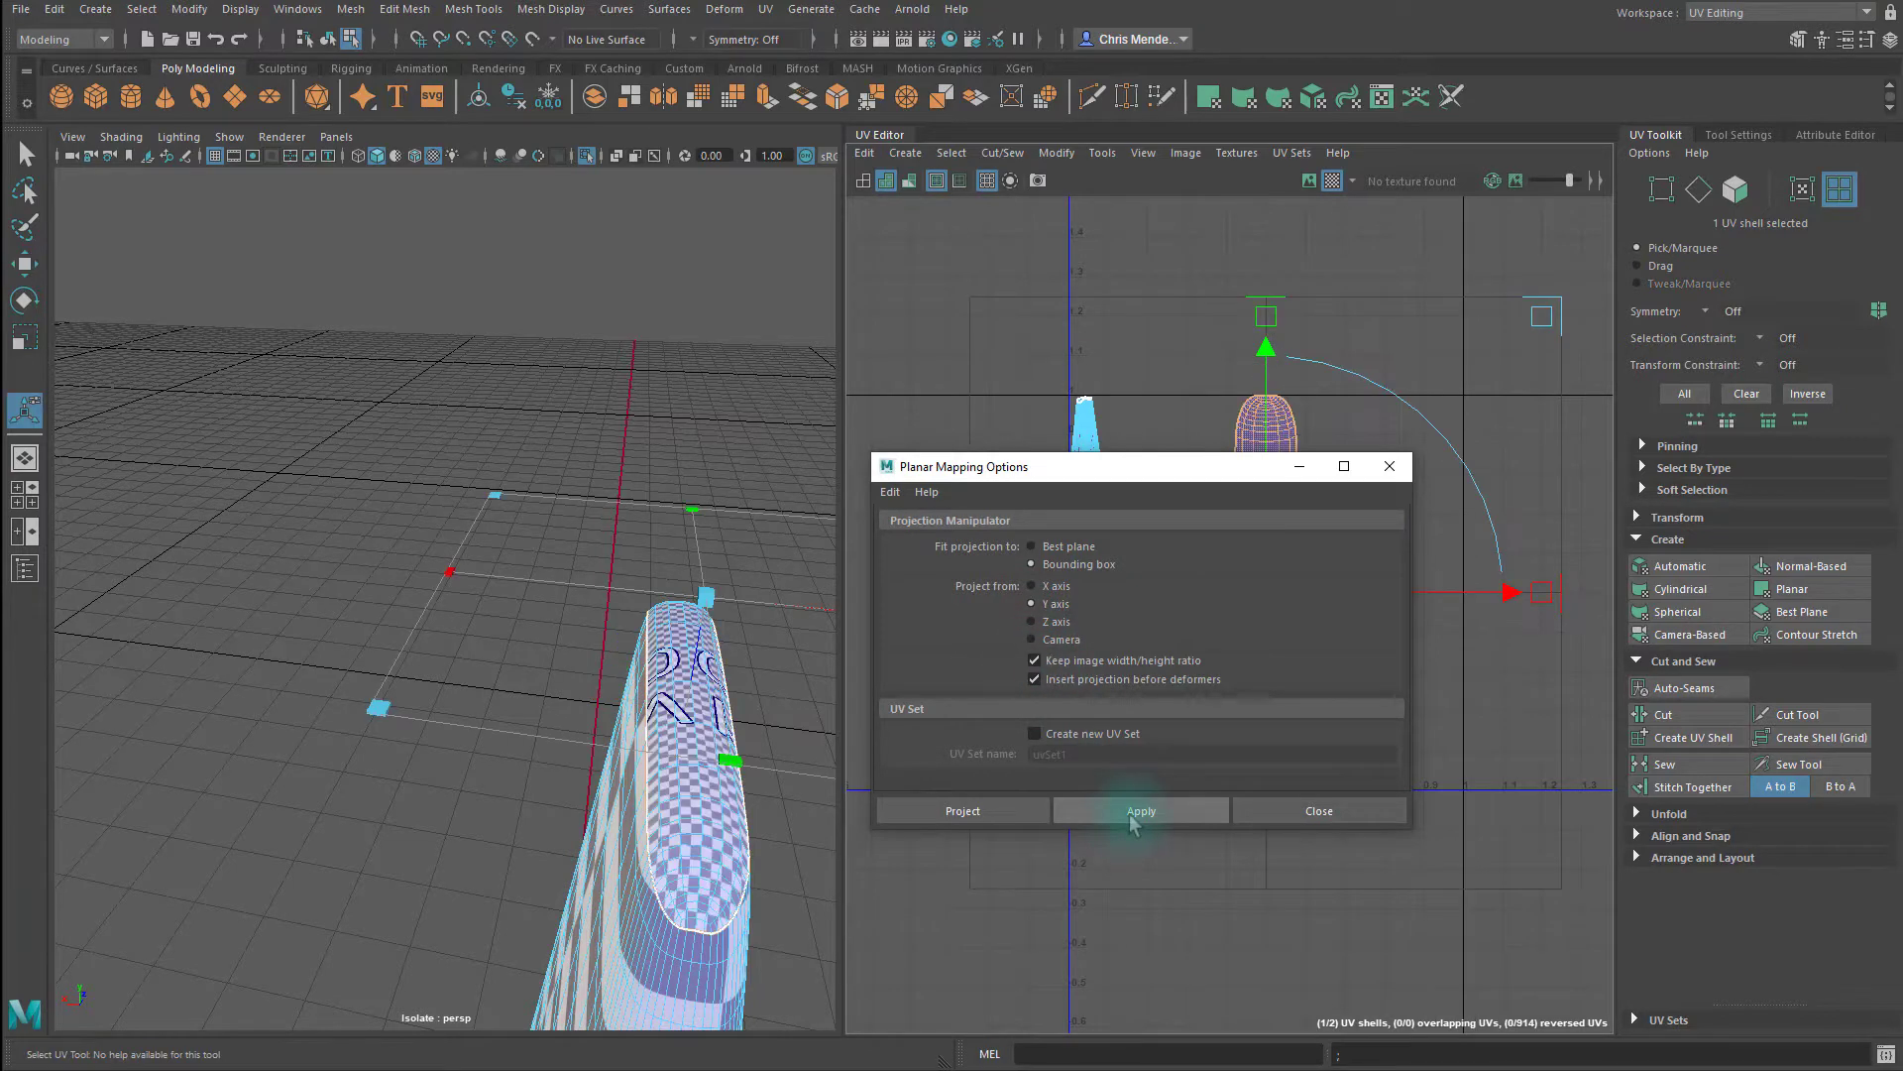
left_click(1389, 466)
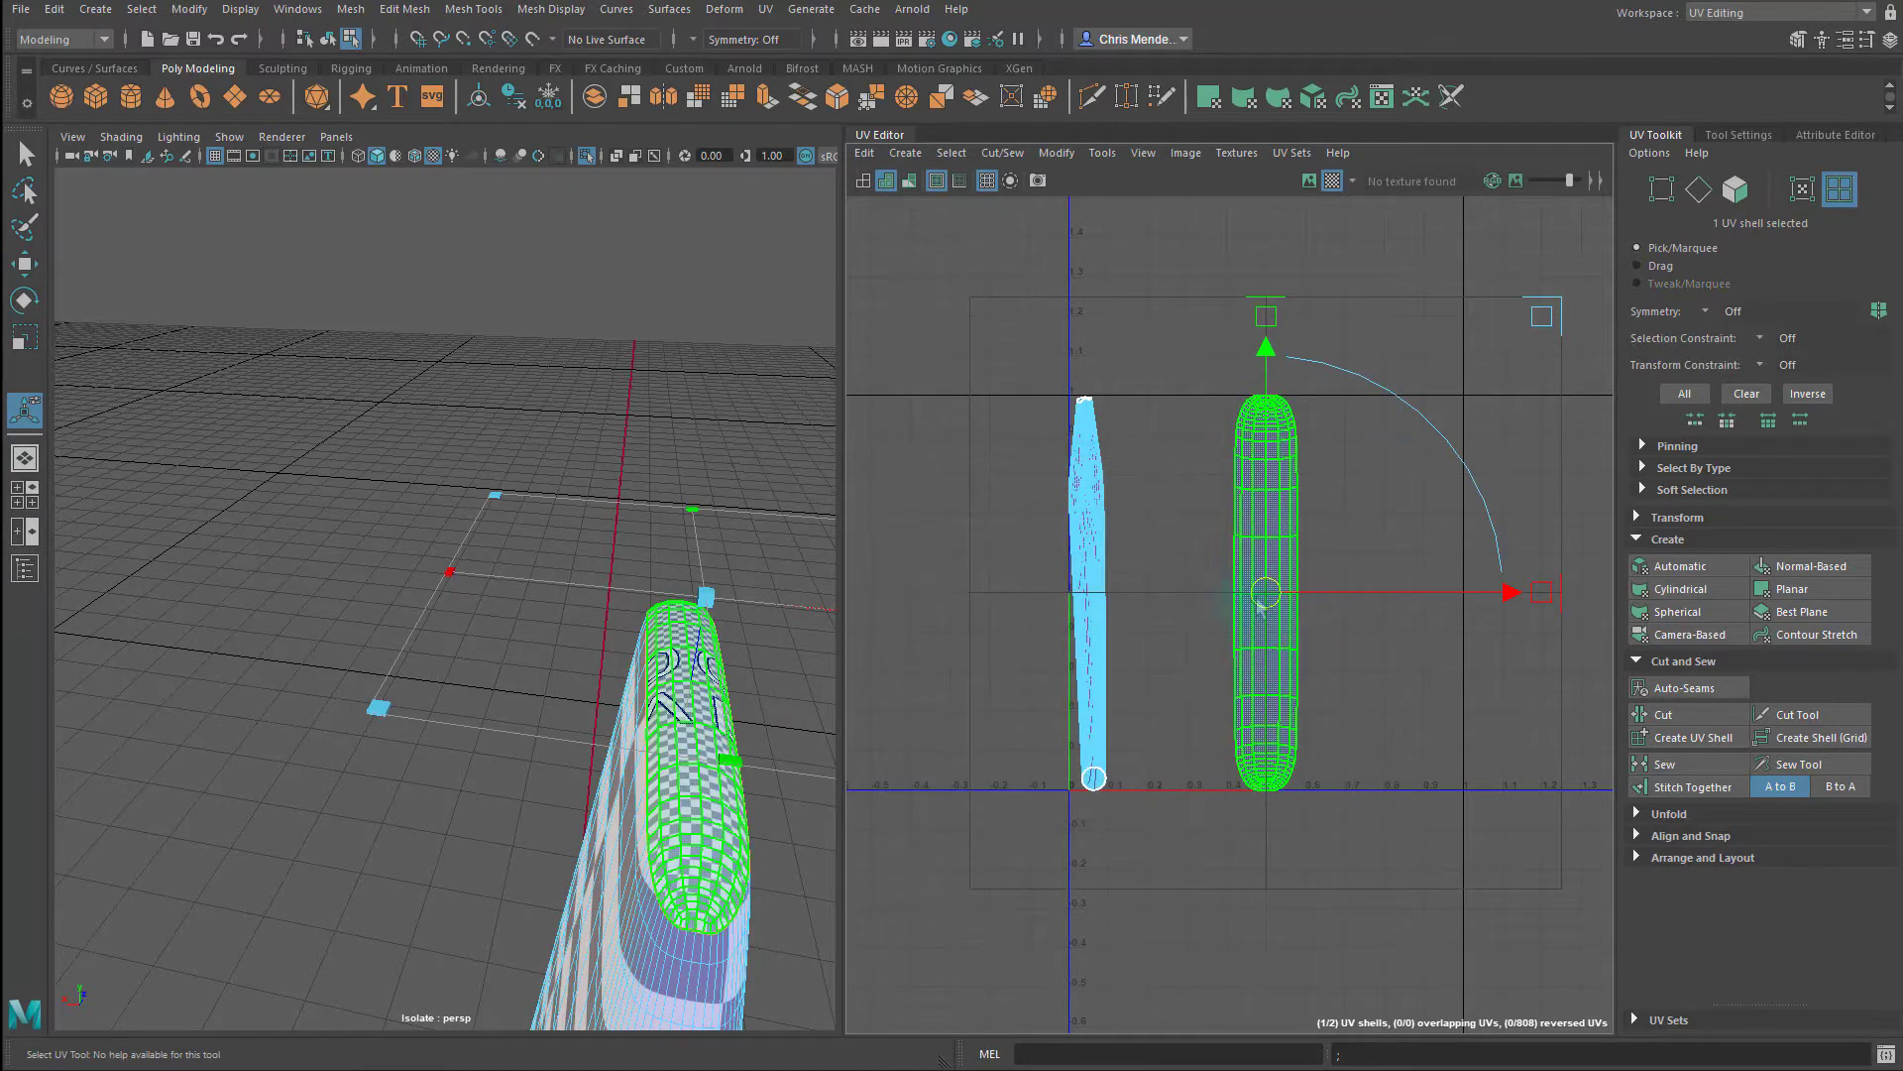
left_click_drag(1261, 607, 1312, 598)
Step: Unfold the blade tip's UV shell, undo the unfold and run it again
right_click_drag(1304, 567, 1021, 551, "shift")
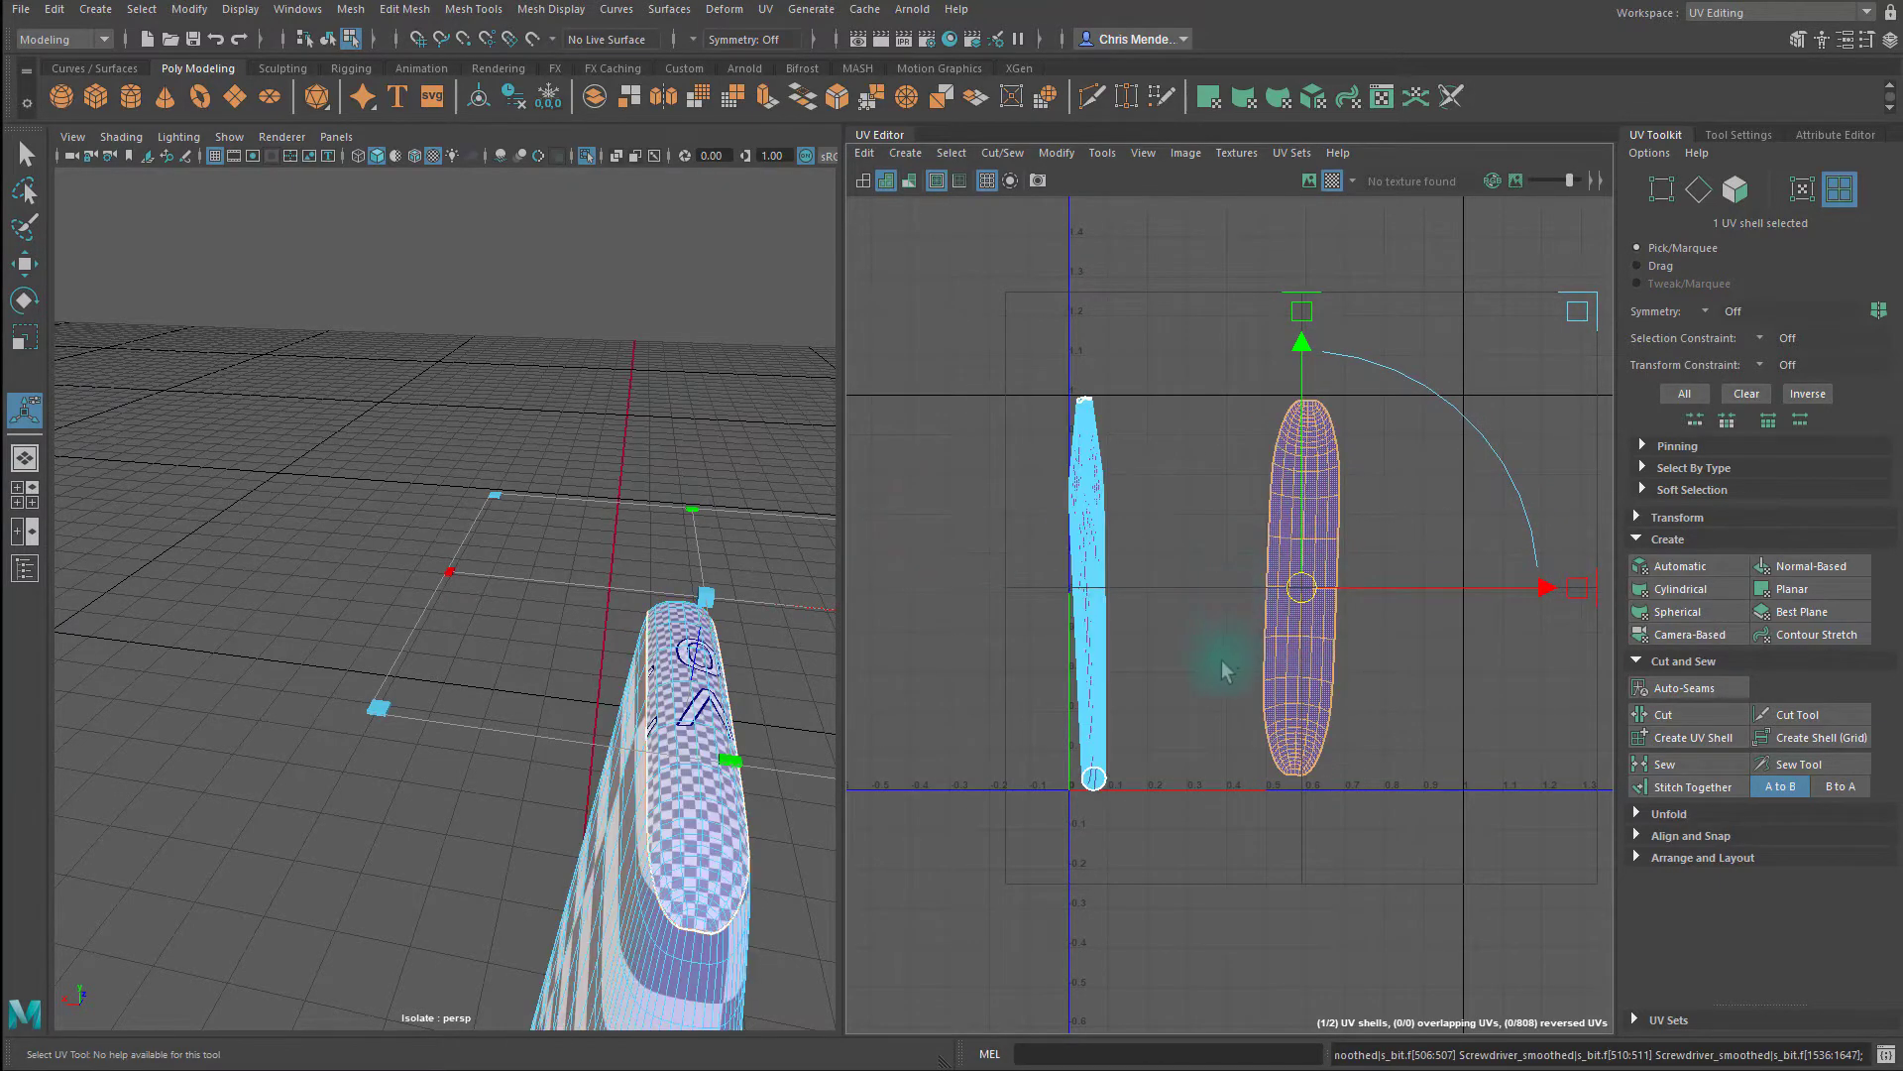
key("ctrl+z")
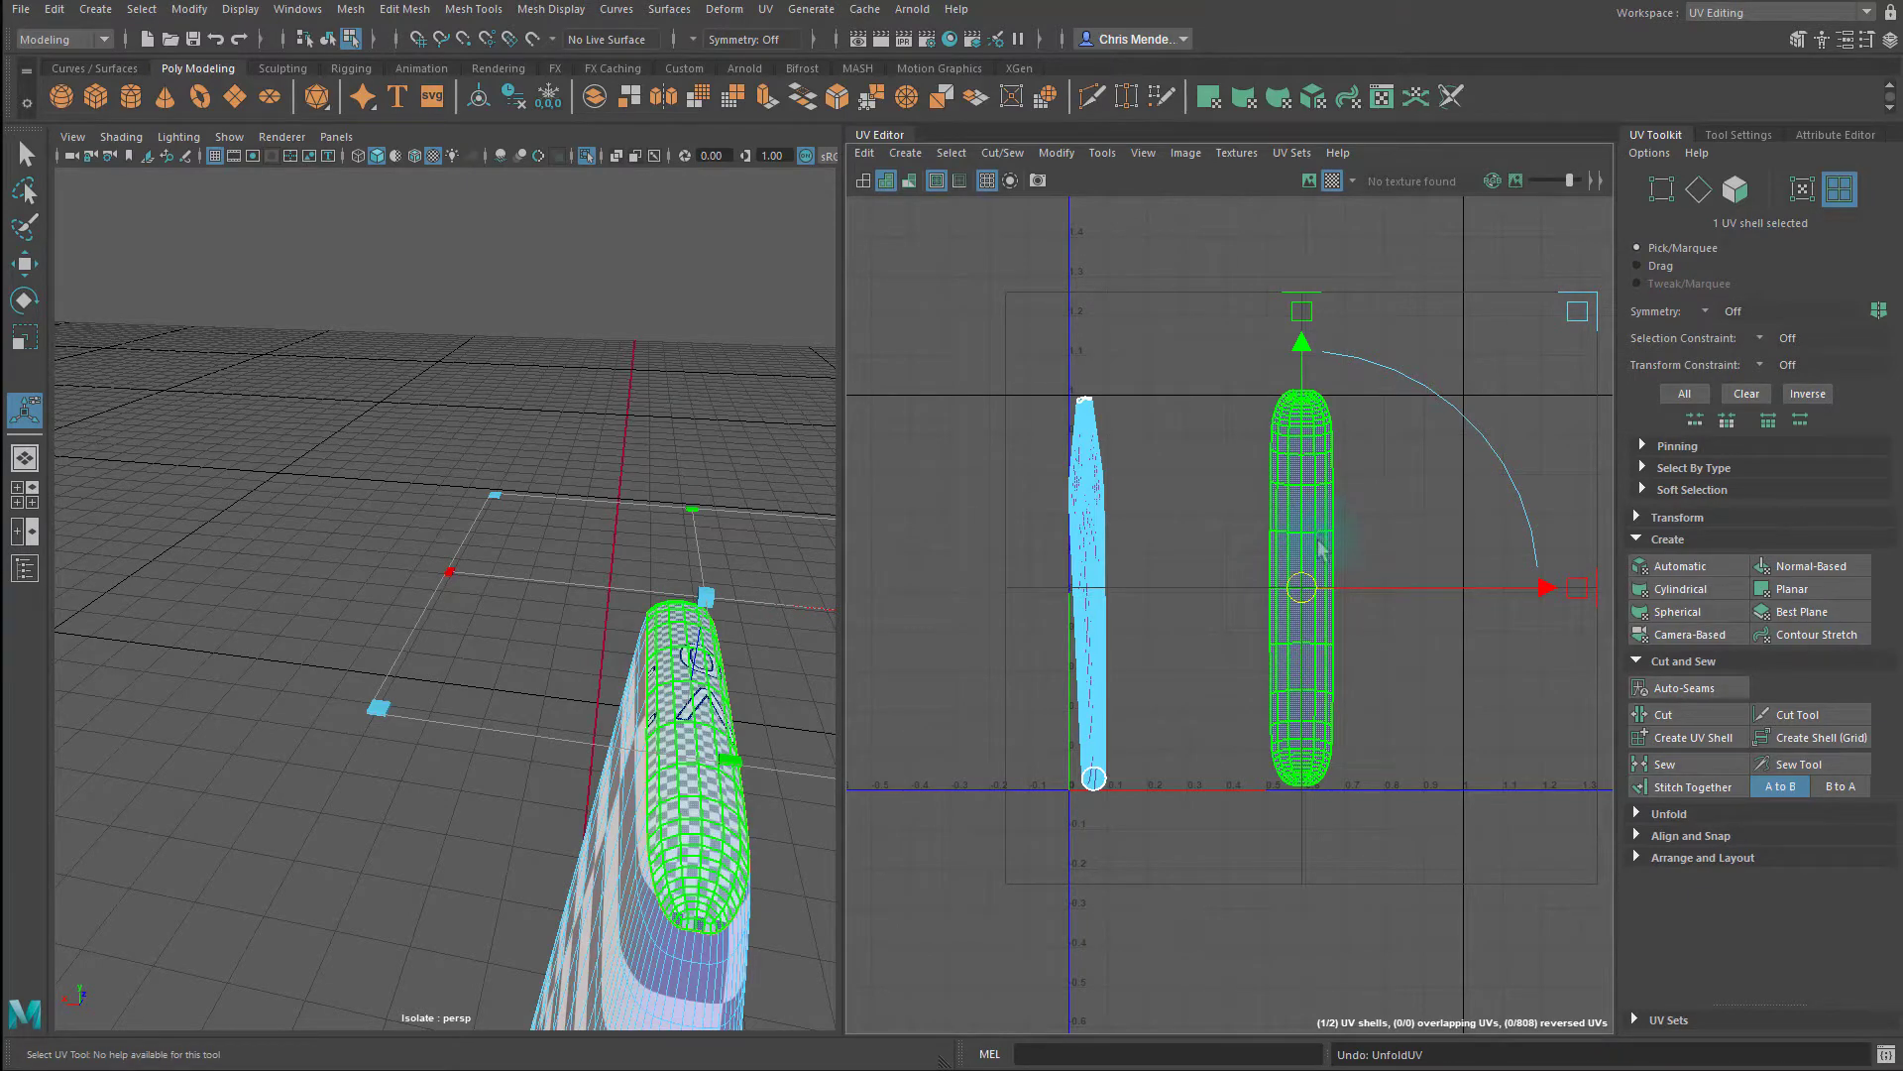
right_click(1319, 548, "shift")
right_click_drag(1309, 548, 1217, 548, "shift")
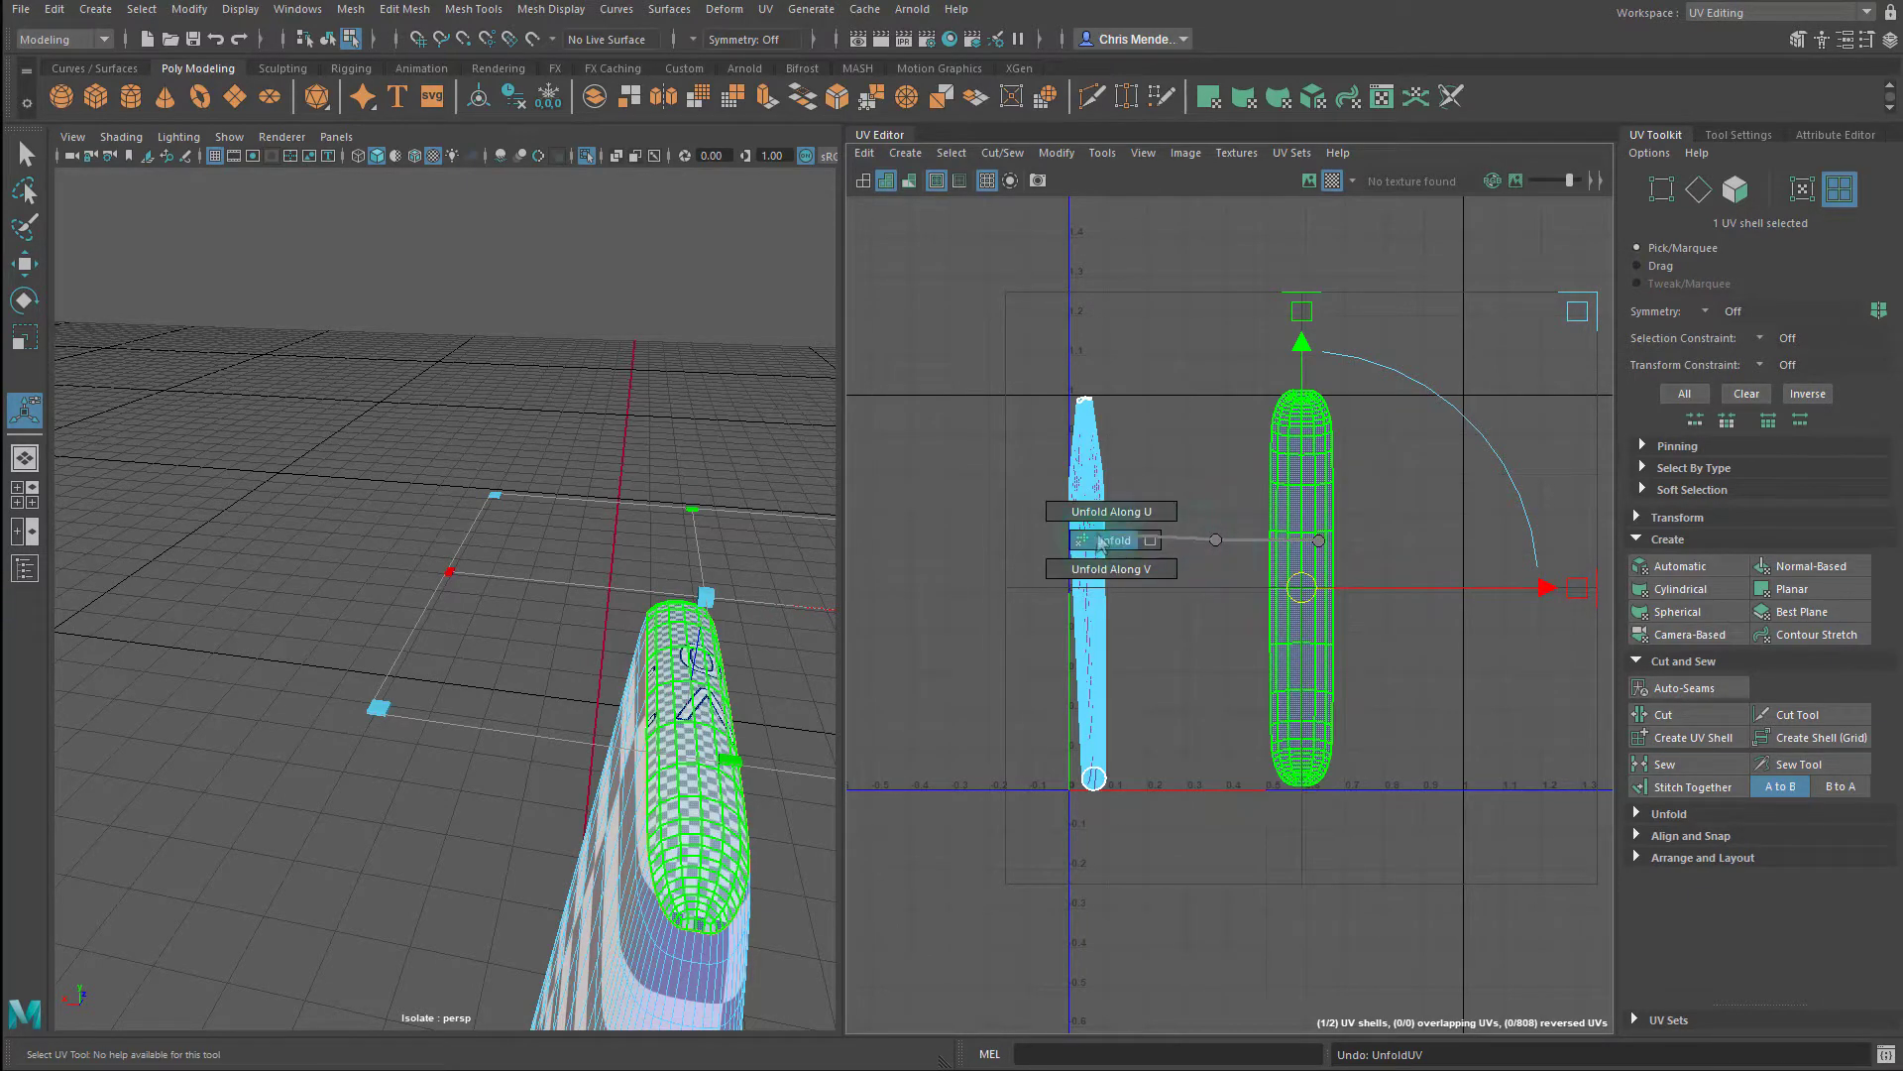
right_click_drag(1100, 541, 1102, 542, "shift")
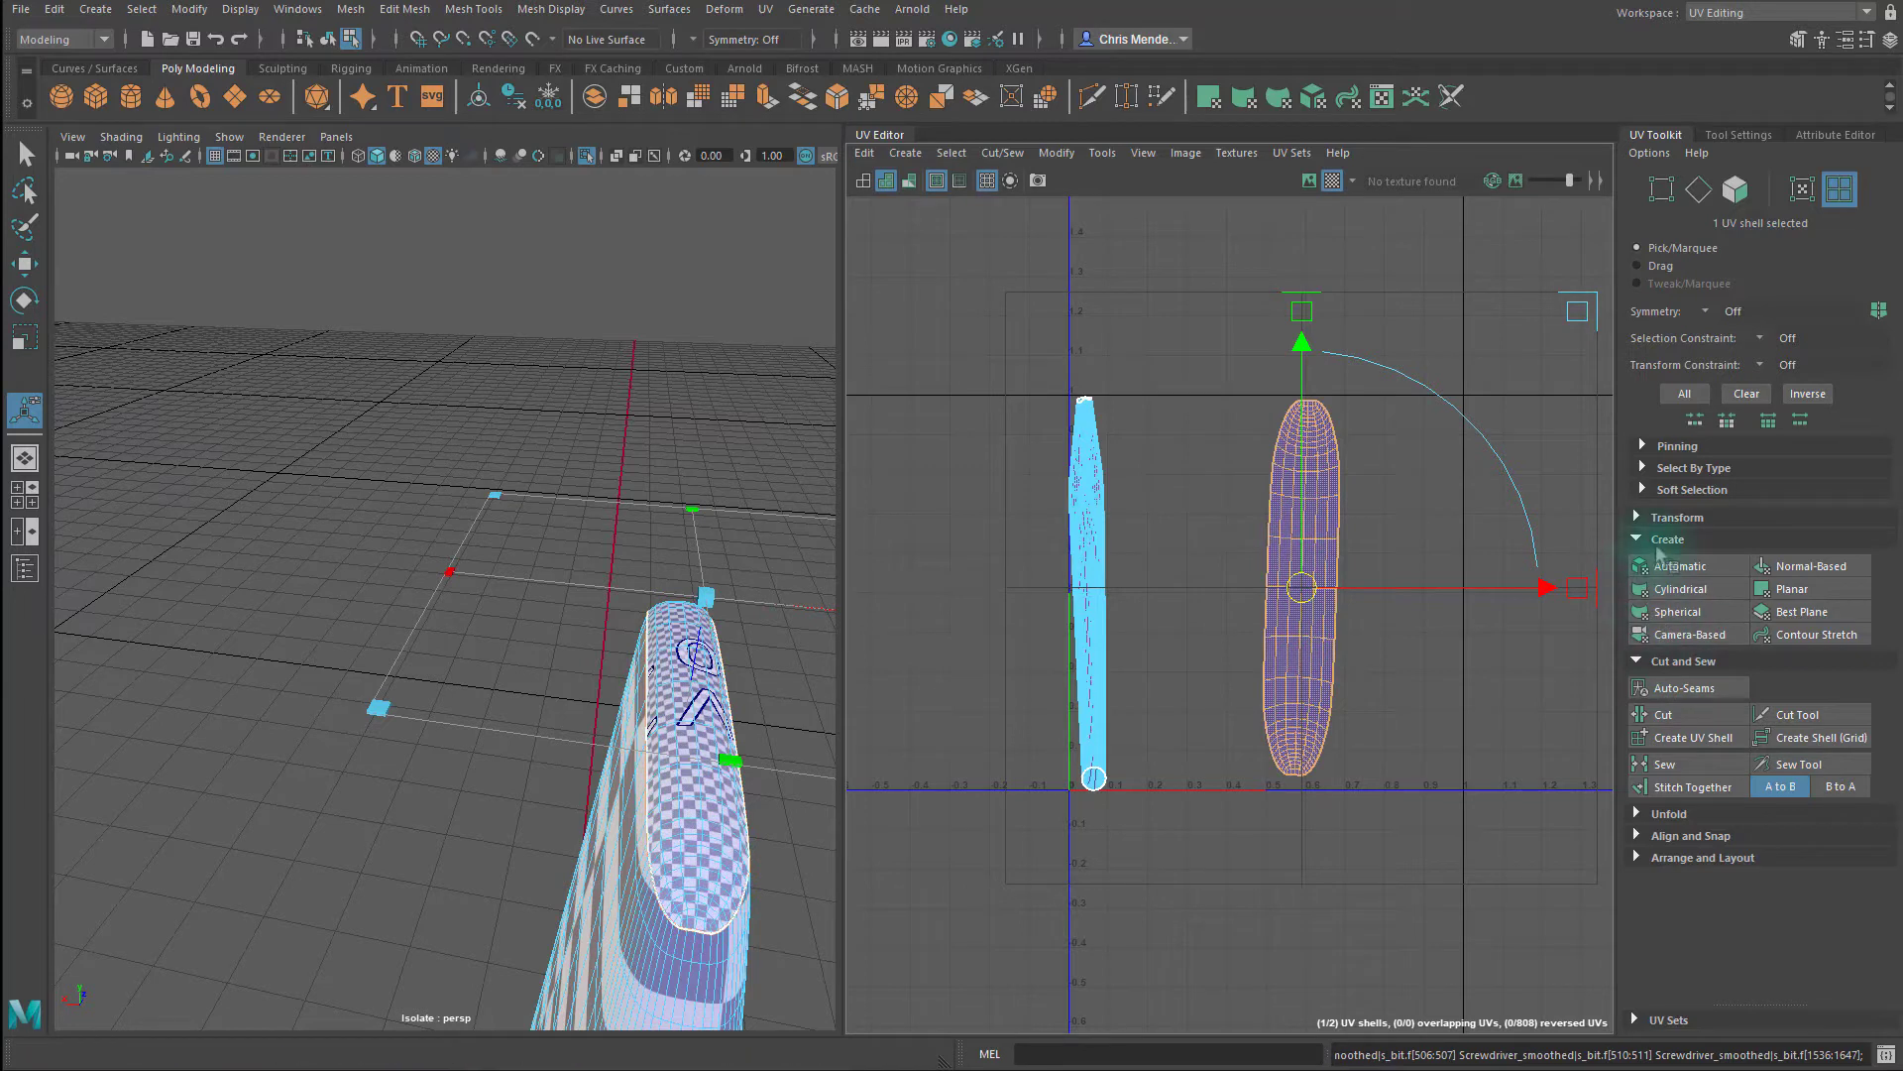
Step: Optimize the UVs of the unfolded blade tip shell
left_click(1654, 662)
left_click(1666, 684)
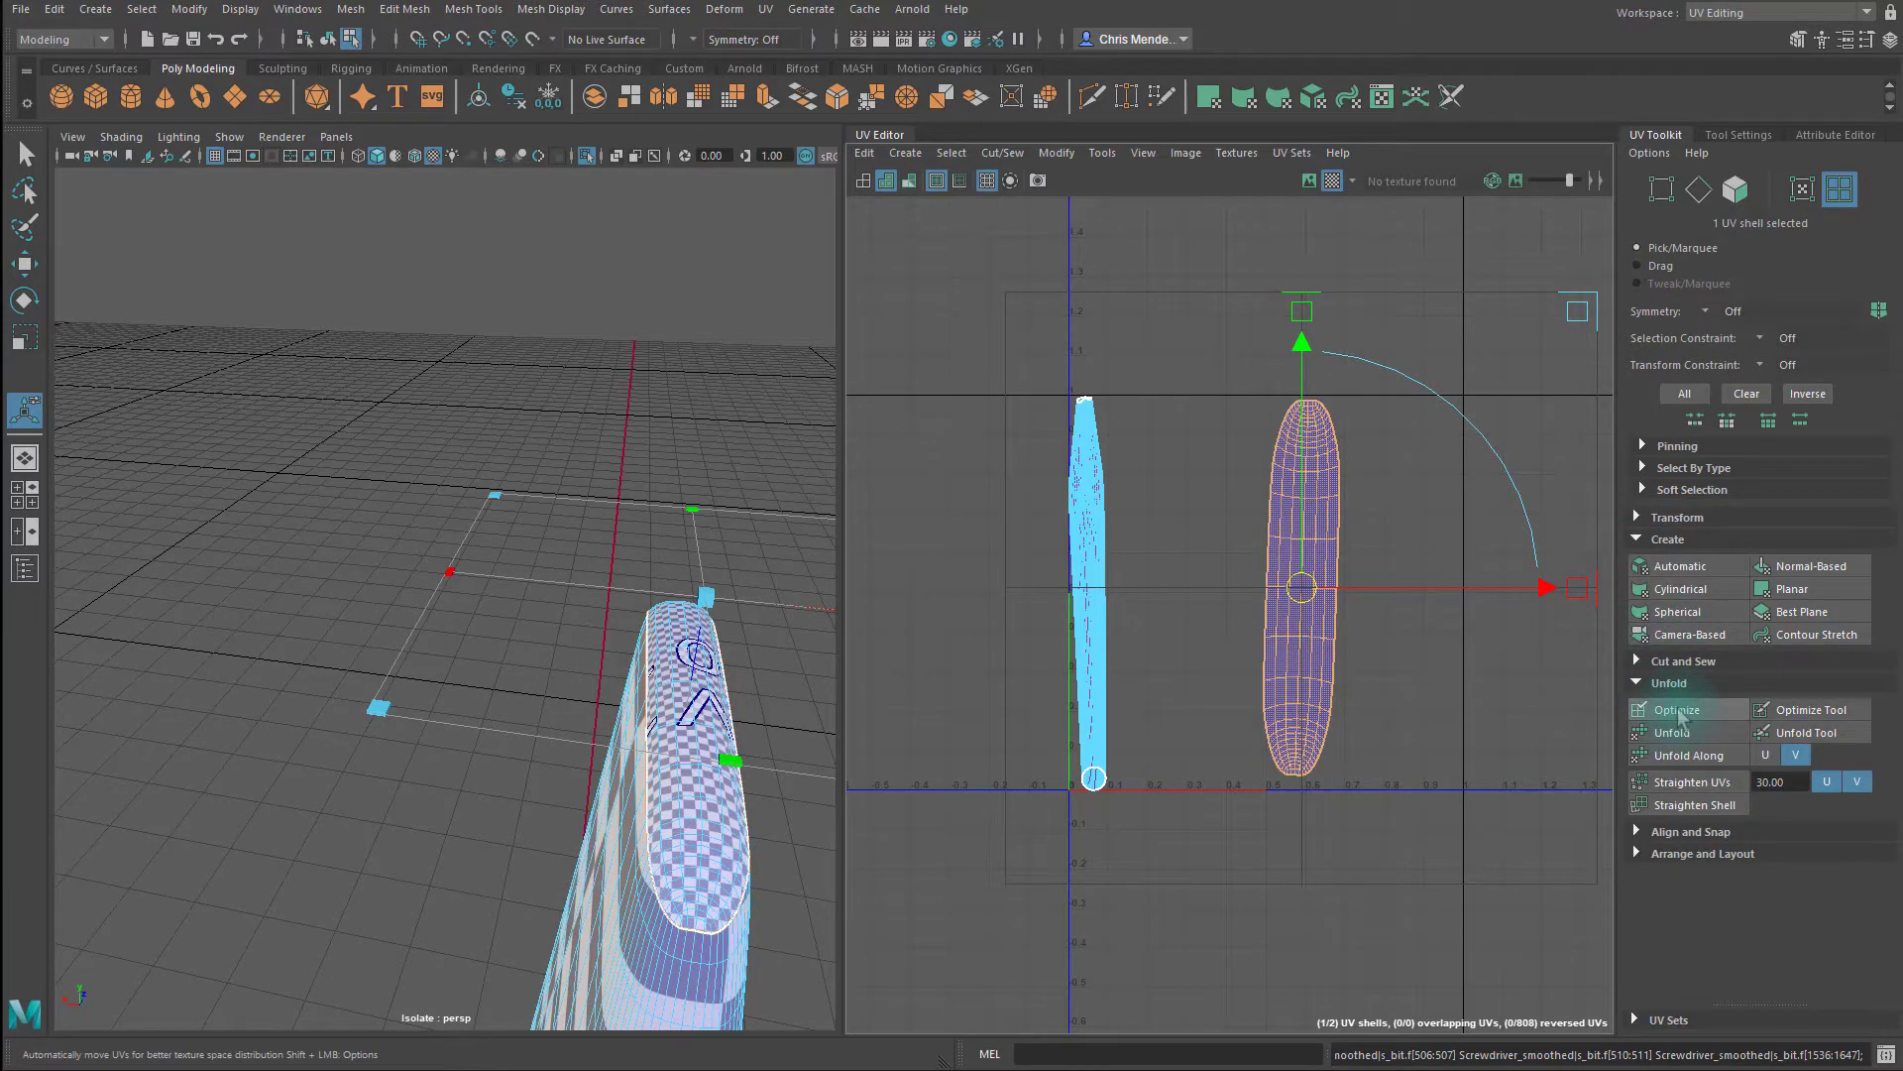
left_click(1680, 712)
left_click(1678, 710)
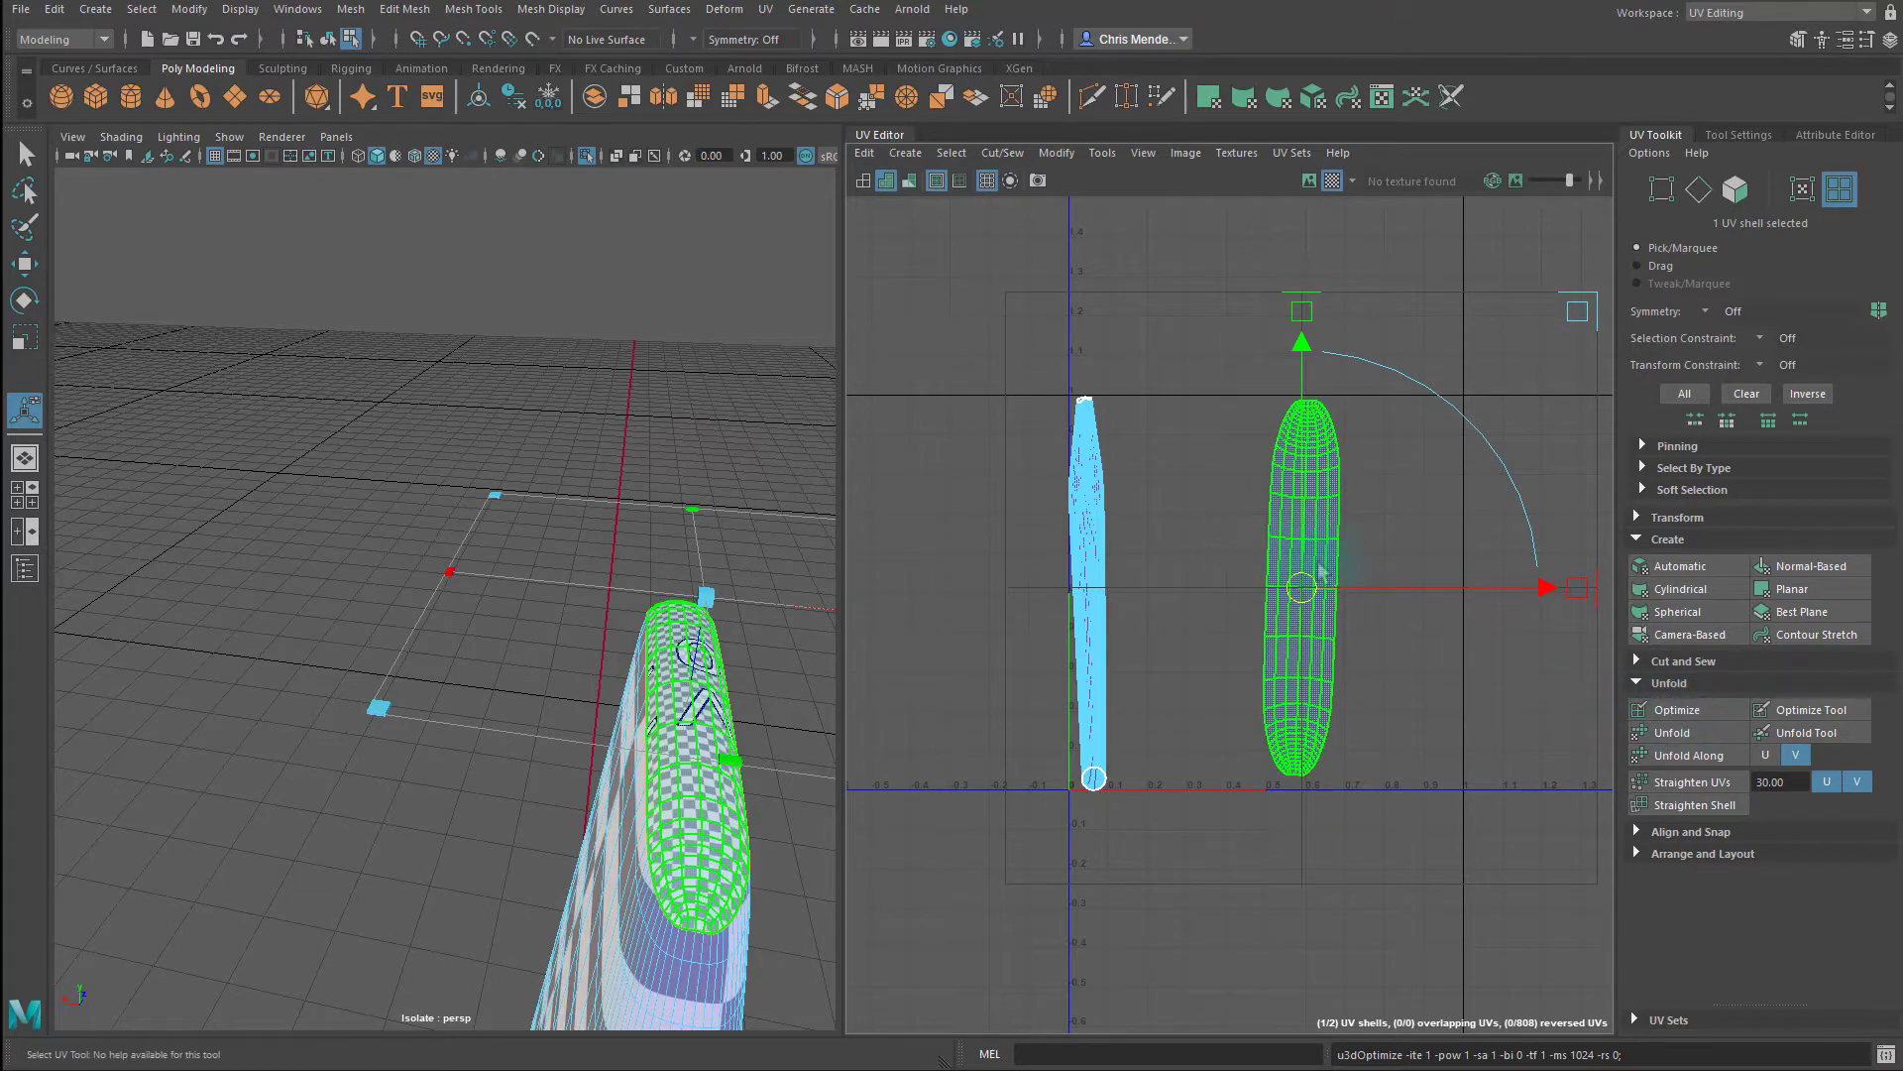
Step: Orient the blade tip's UV shell upright and move it horizontally outside the 0–1 UV tile
left_click(1651, 854)
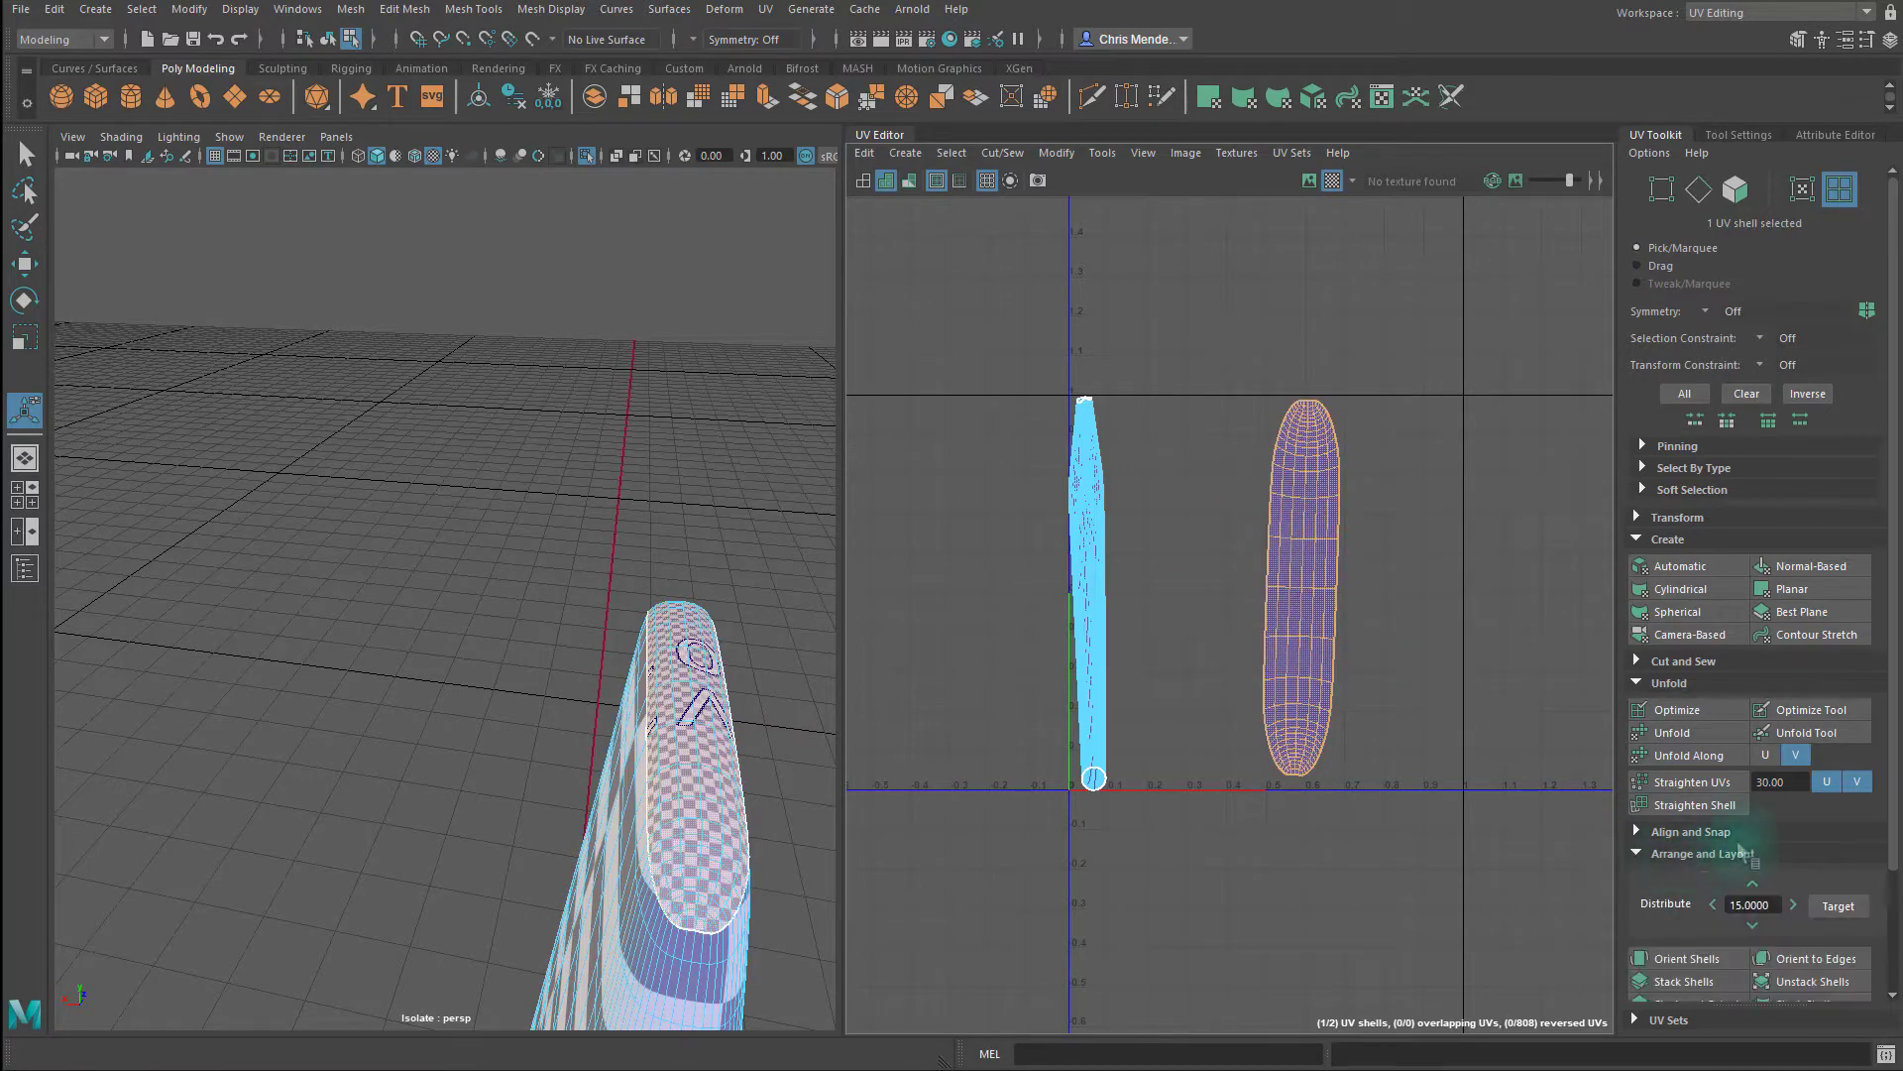
left_click(1685, 817)
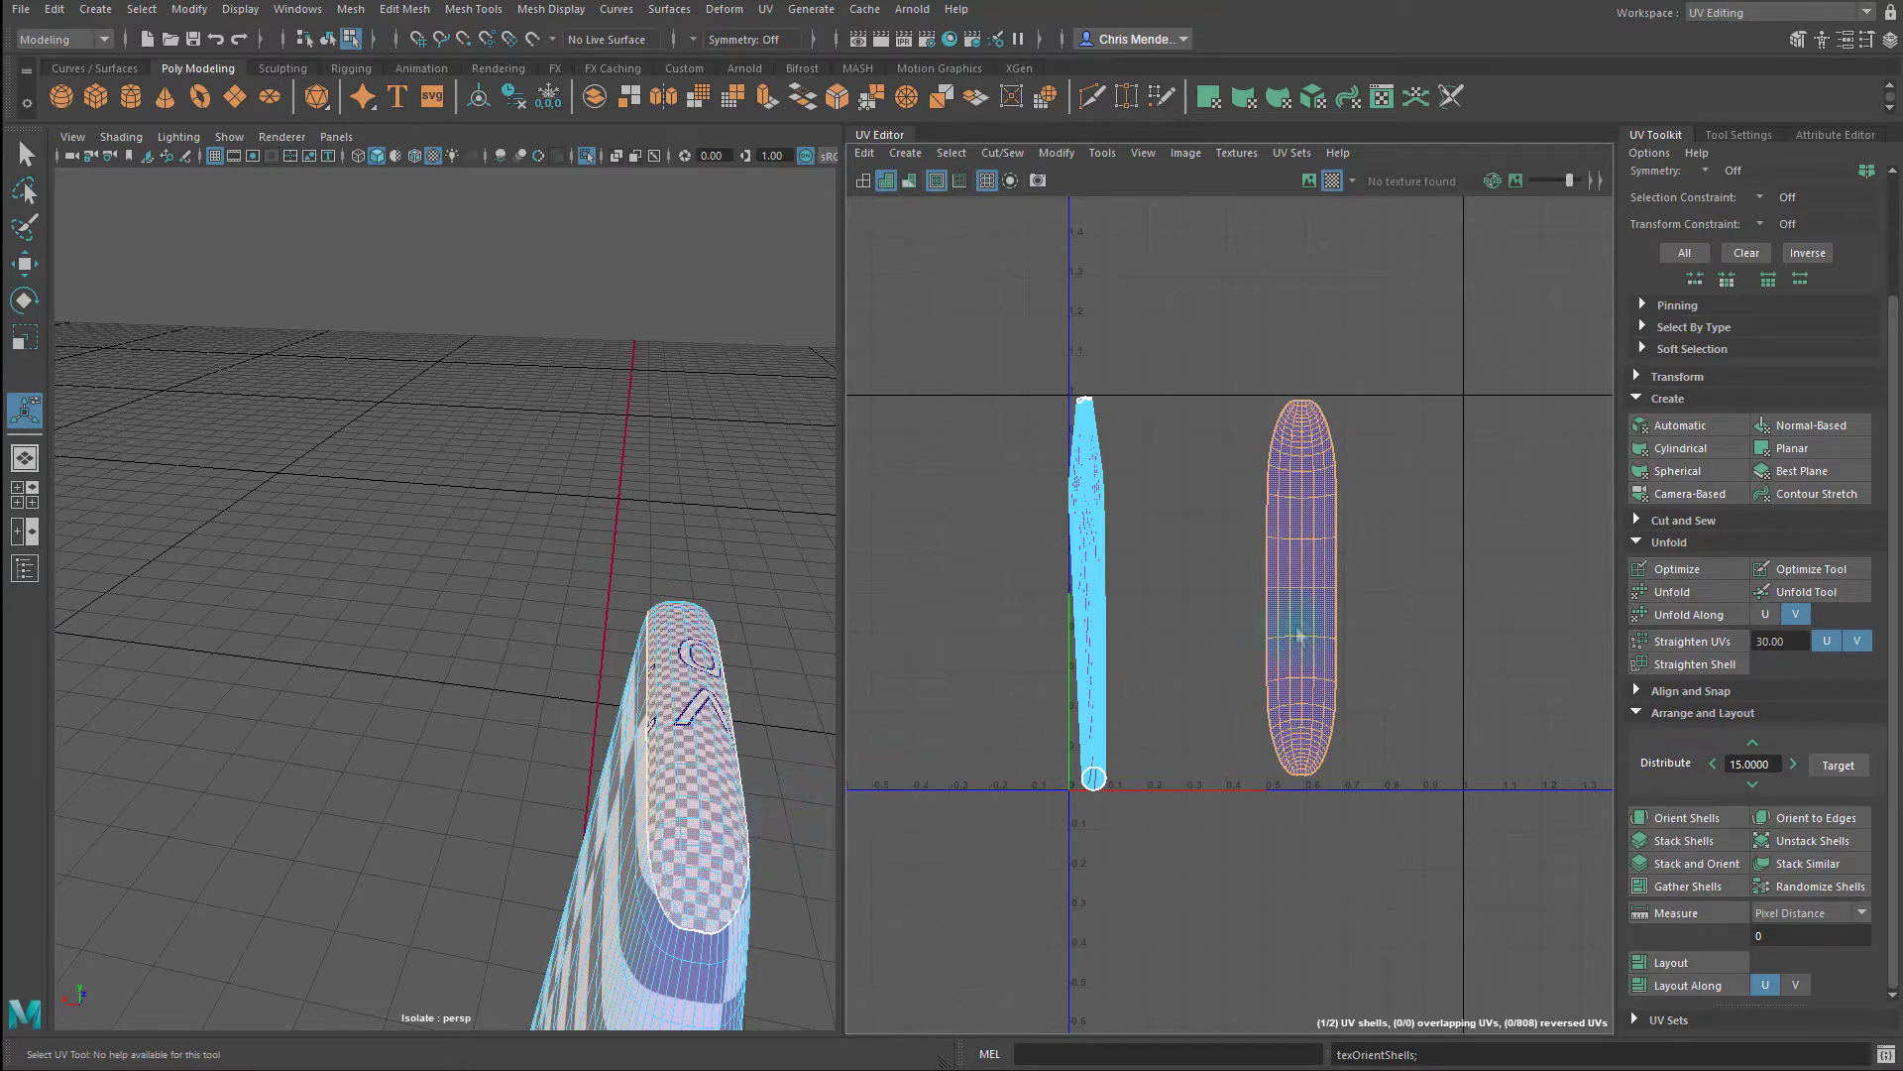
key("w")
left_click_drag(1305, 595, 1524, 603)
Step: Select the edge loop where the flared blade meets the round shaft and cut the UVs along it
left_click_drag(778, 828, 615, 832, "alt")
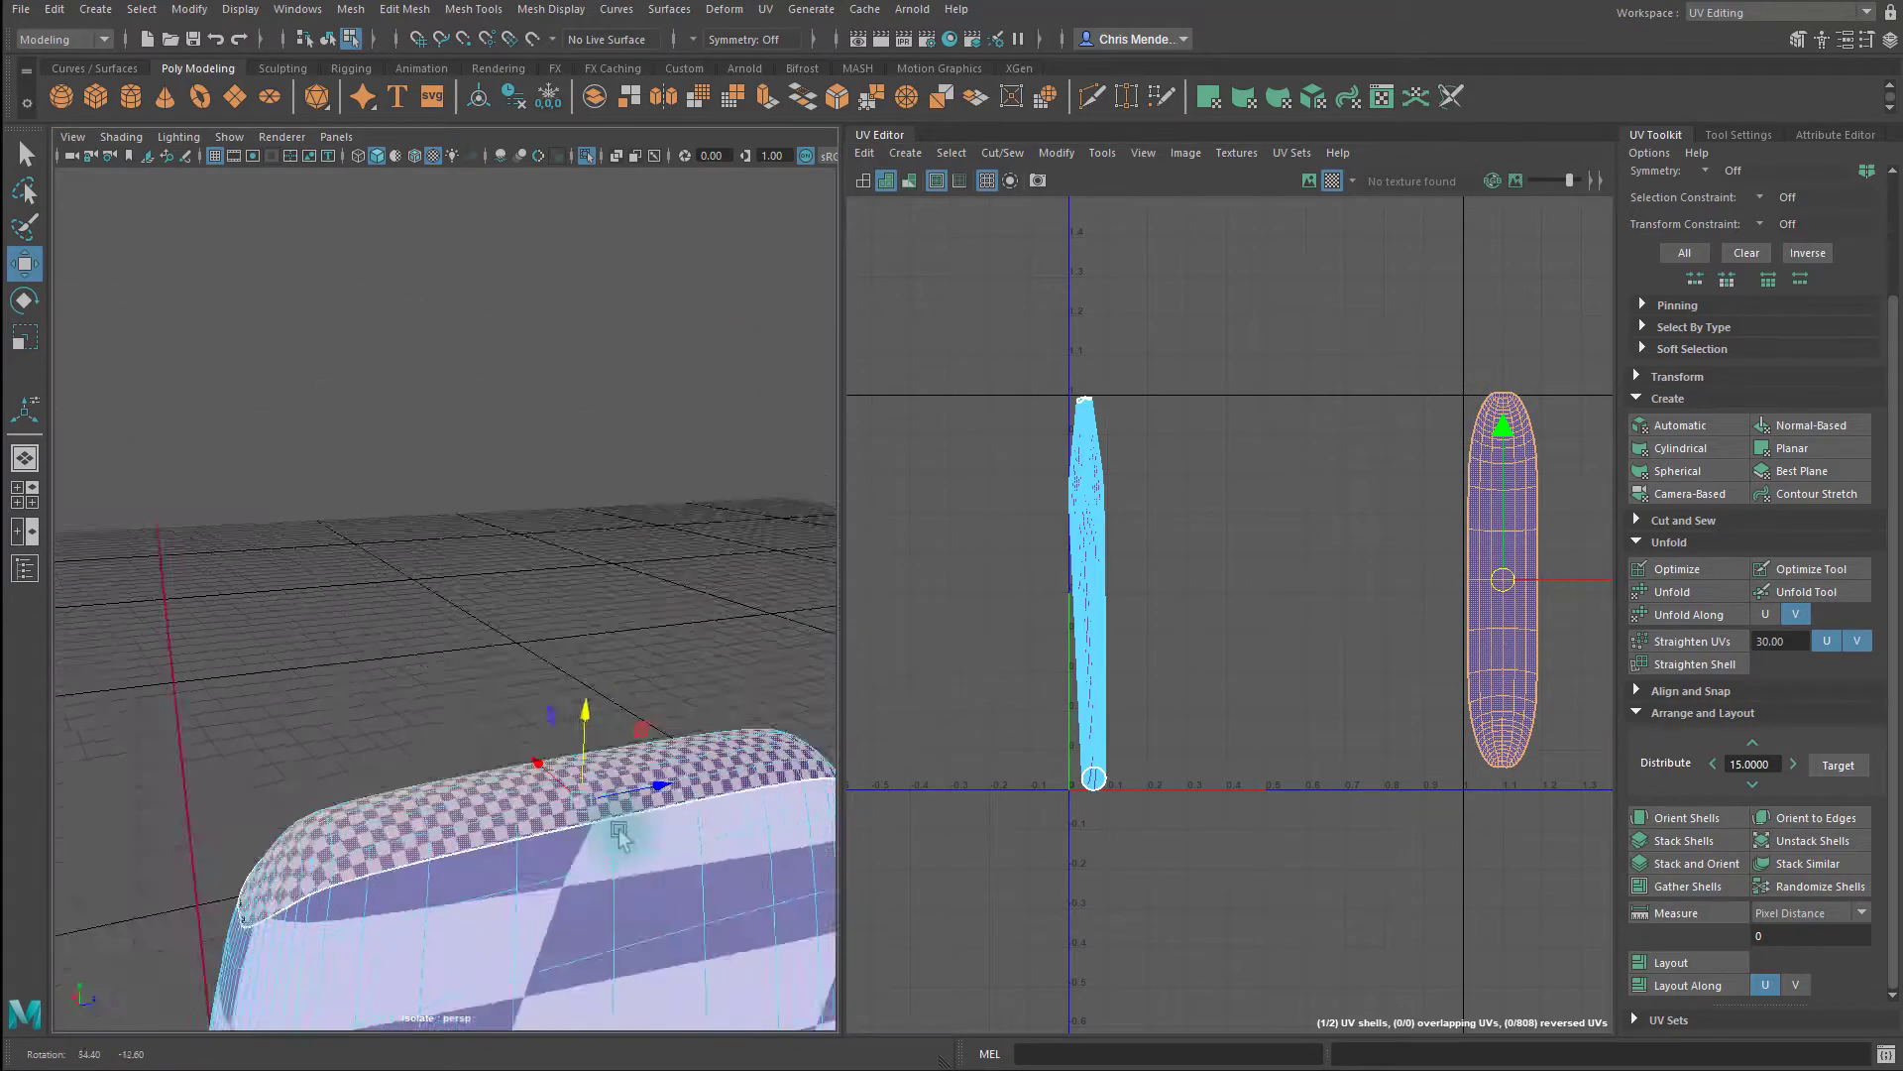
right_click_drag(615, 833, 569, 841, "alt")
middle_click_drag(569, 841, 645, 812, "alt")
right_click_drag(645, 812, 760, 806, "alt")
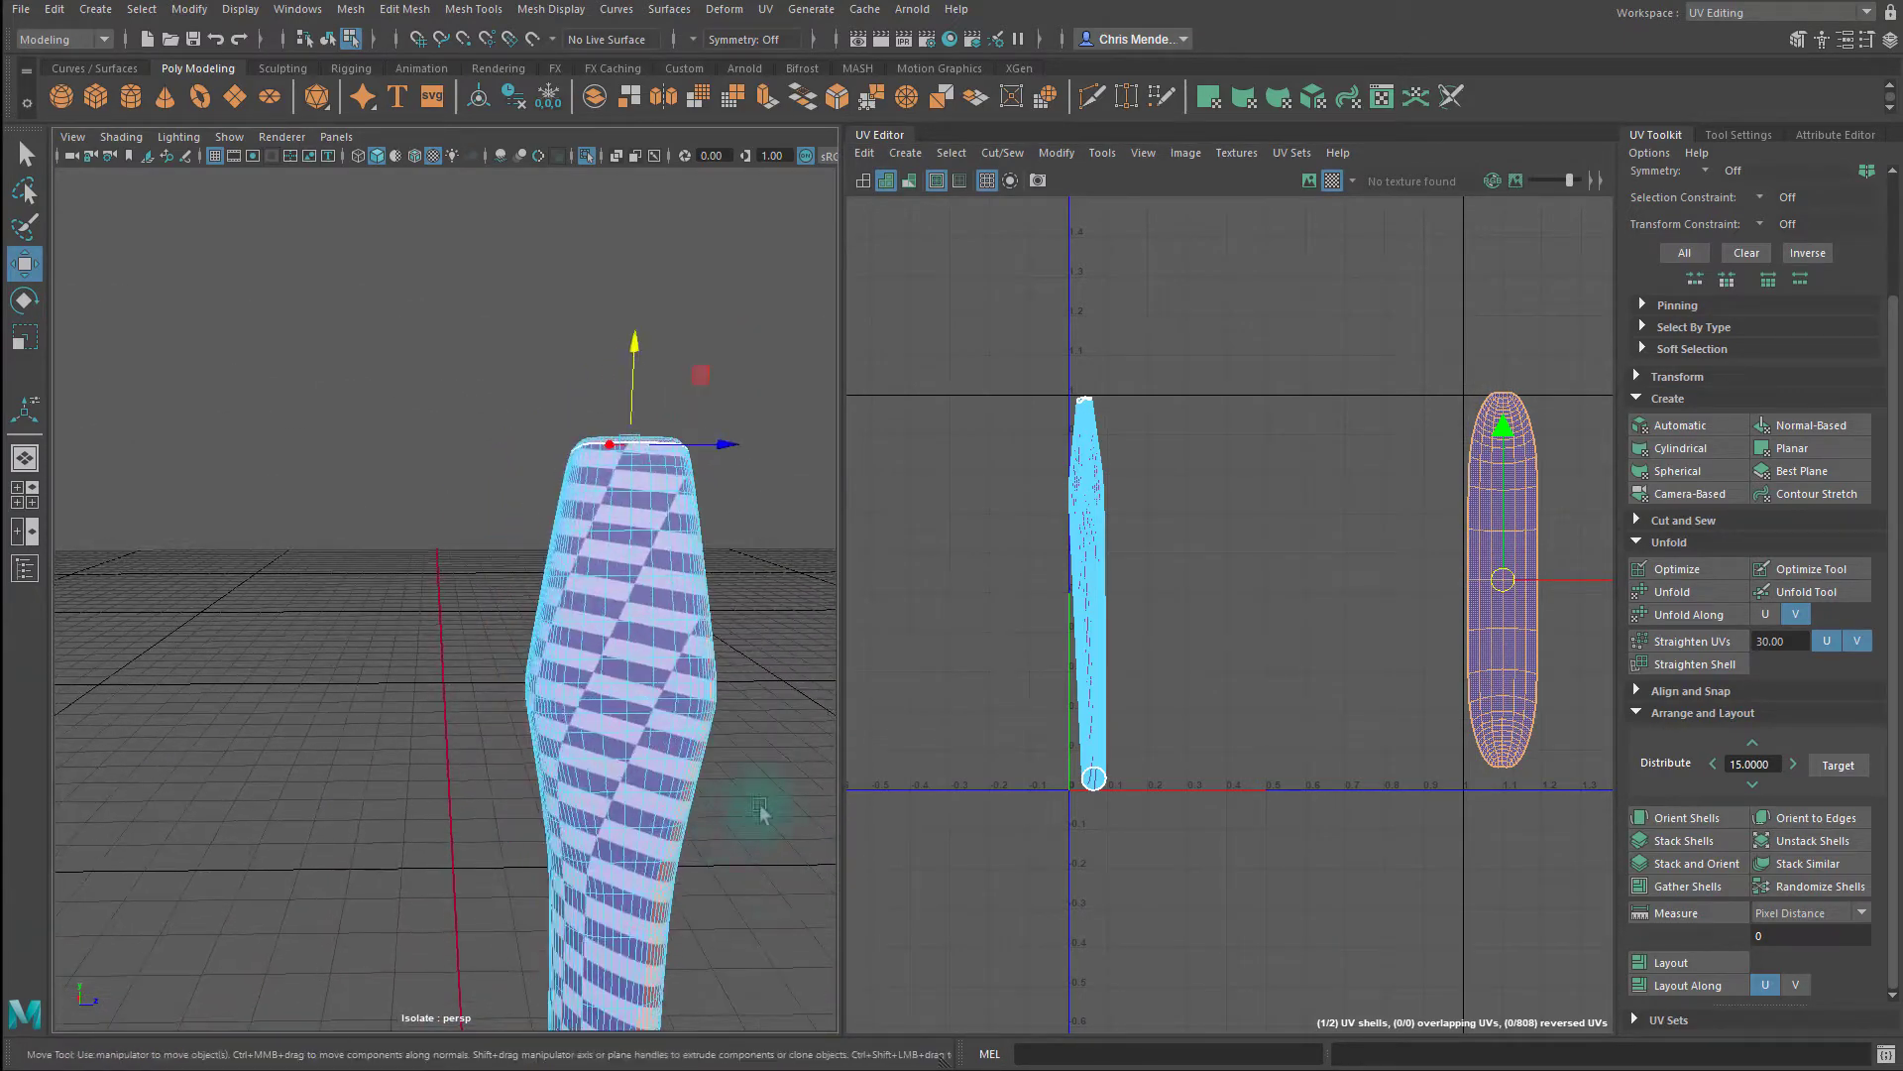
middle_click_drag(727, 863, 706, 774, "alt")
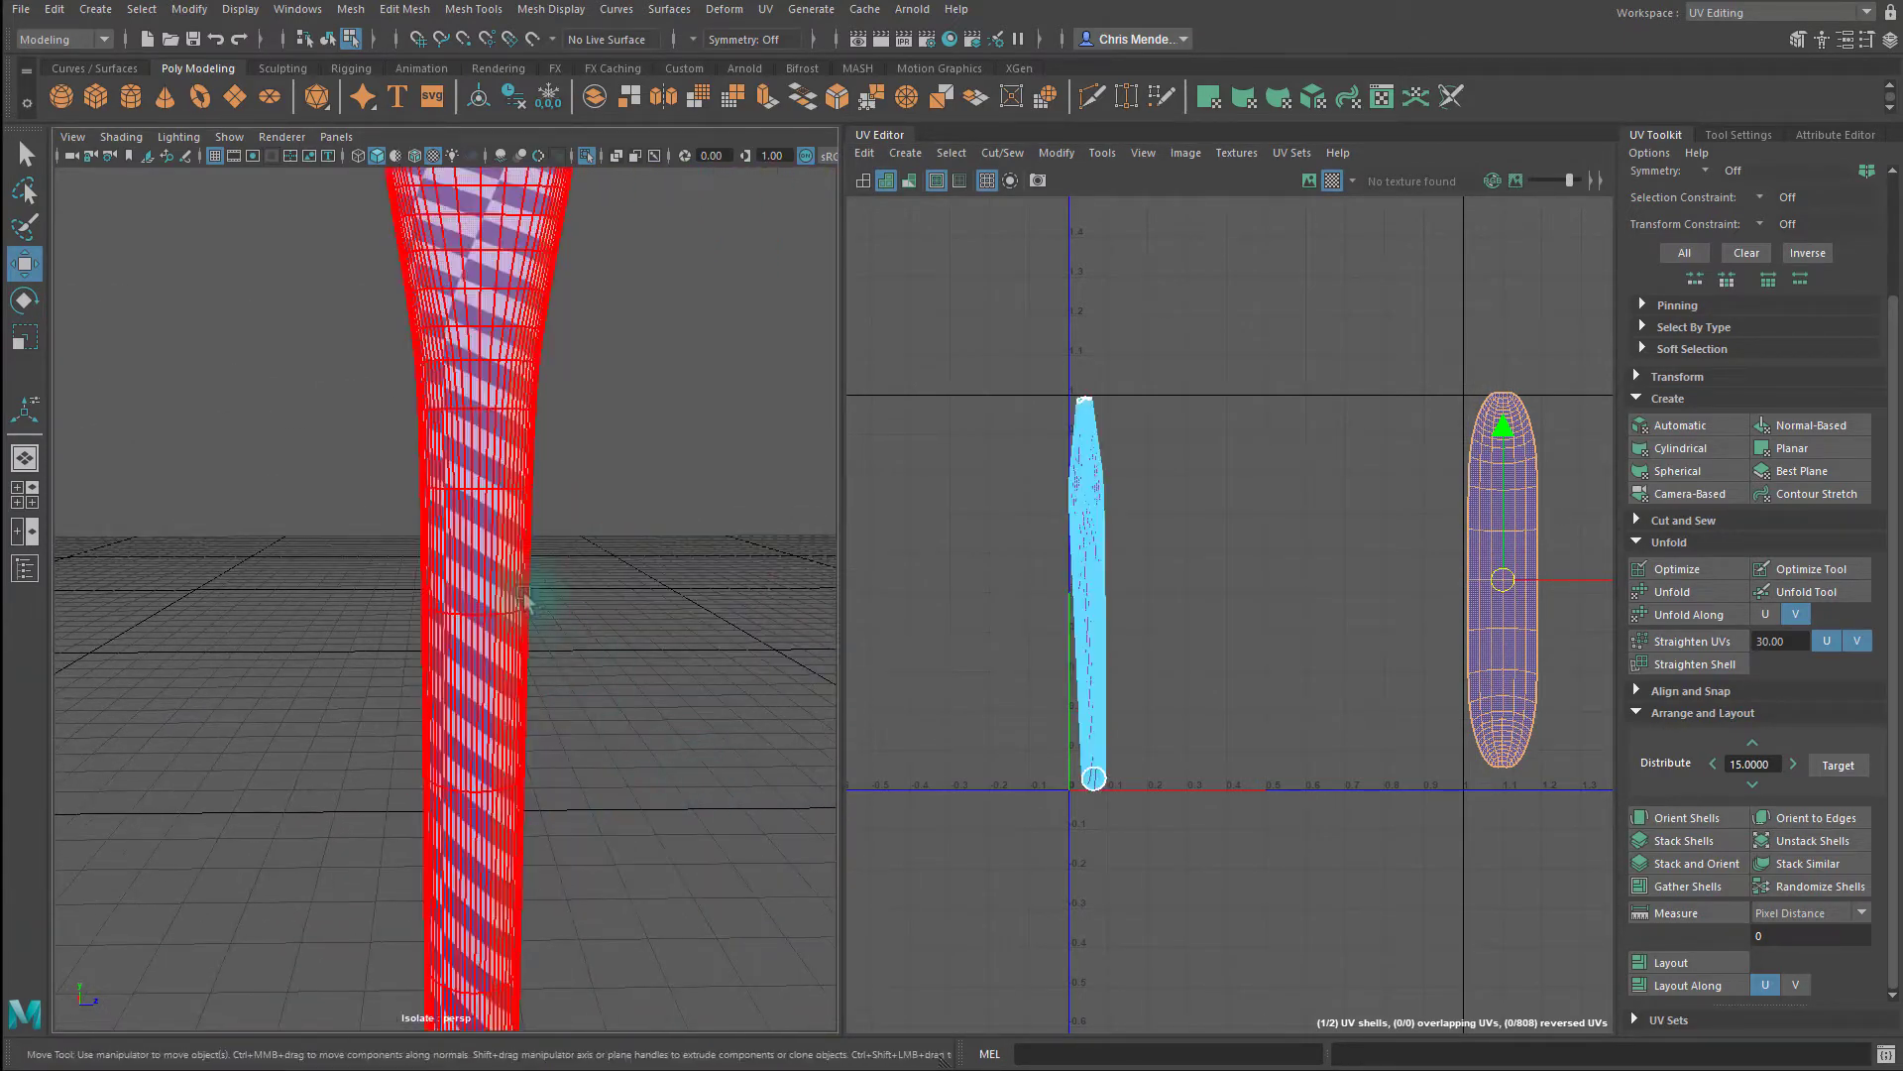
left_click(478, 547)
left_click_drag(478, 547, 620, 536, "alt")
right_click_drag(620, 536, 594, 489, "alt")
middle_click_drag(541, 498, 531, 522, "alt")
right_click_drag(532, 526, 595, 544, "alt")
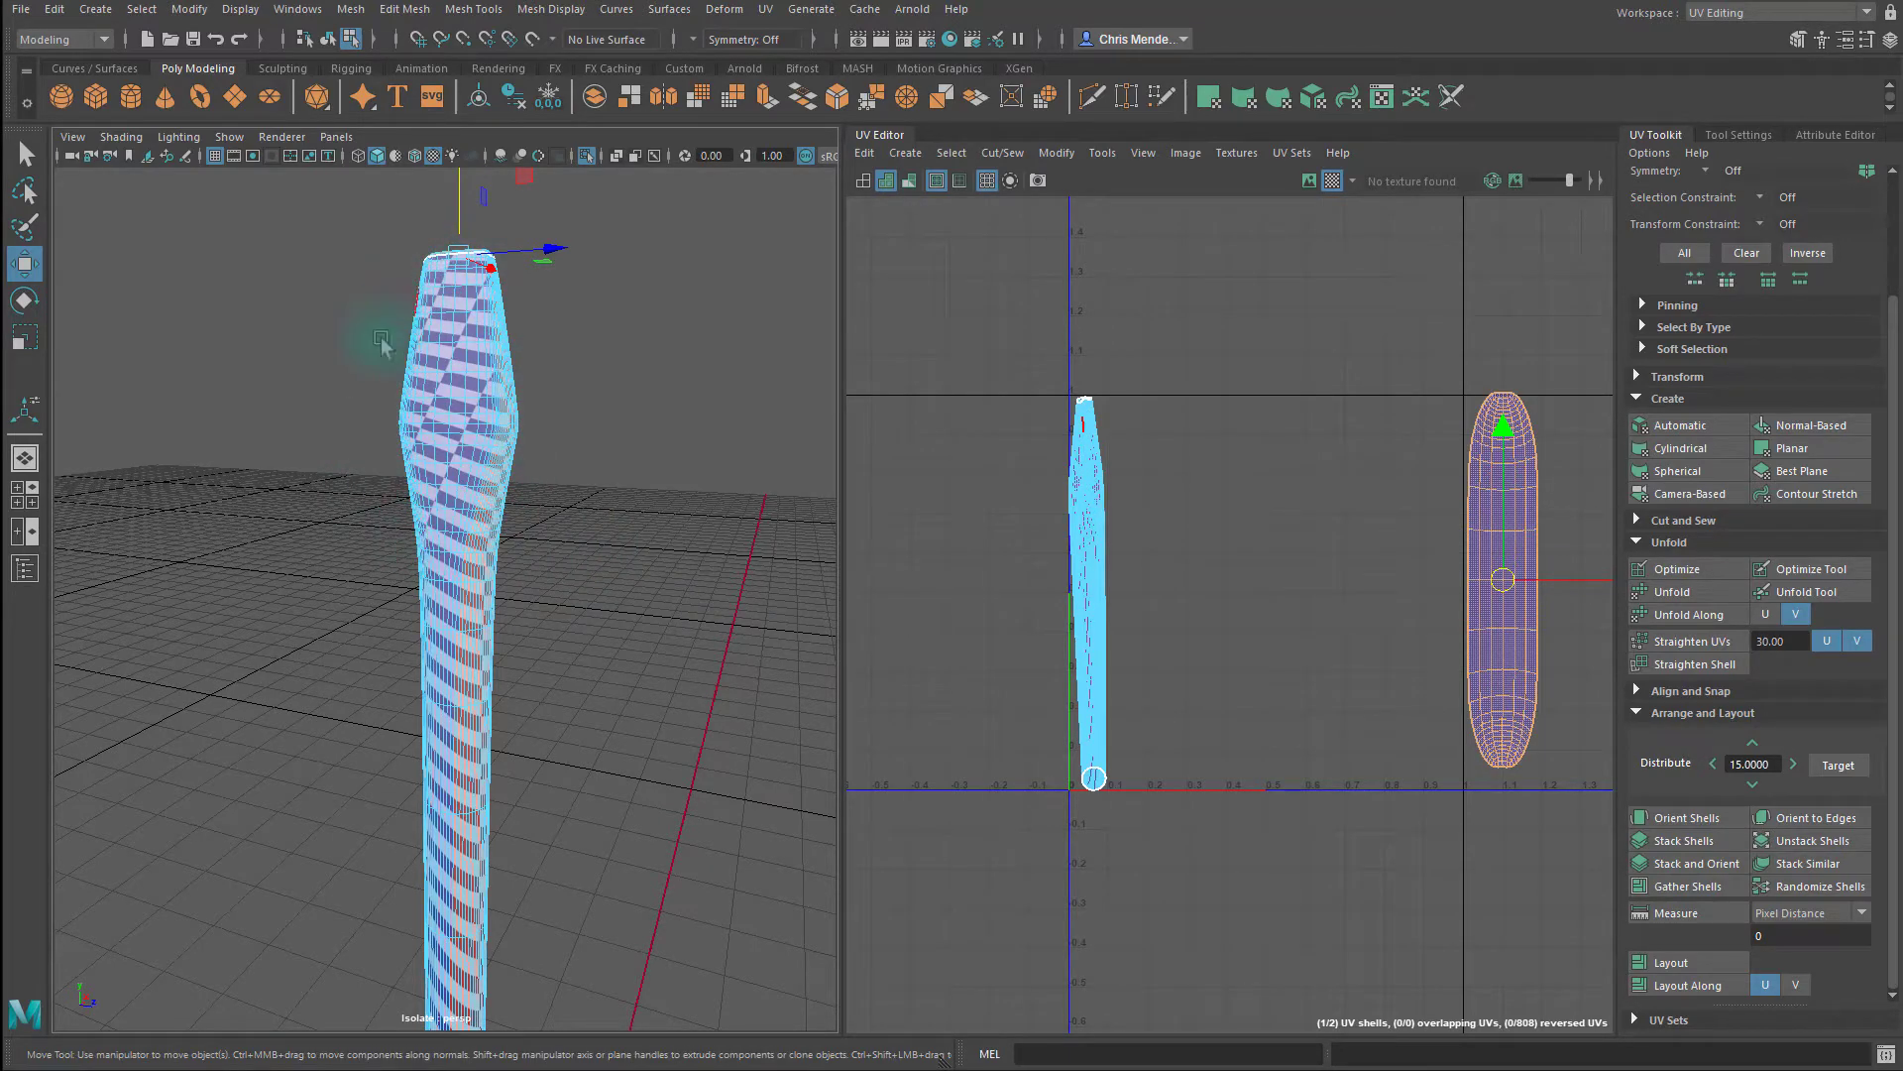
right_click_drag(414, 565, 438, 543, "alt")
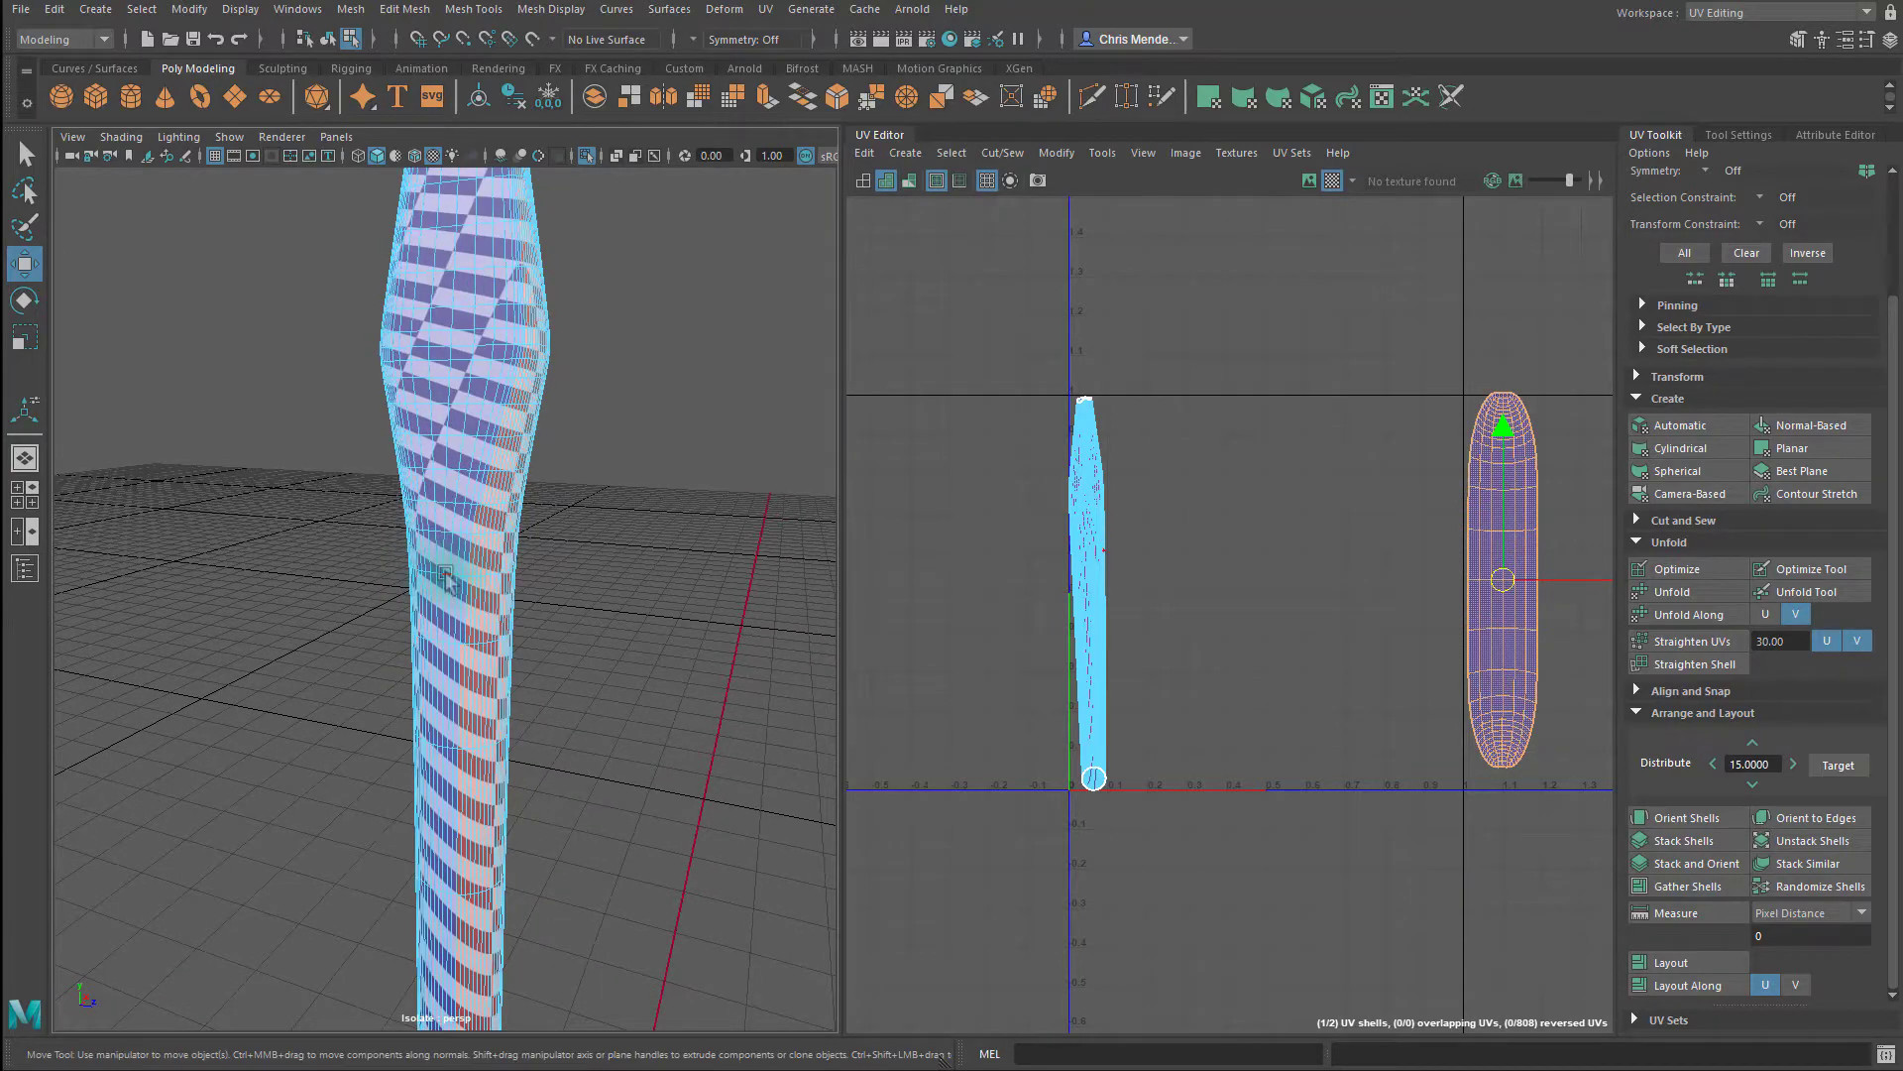
left_click(447, 580)
right_click_drag(1092, 582, 1025, 547, "shift")
Step: Select the round shaft's UV shell and move it horizontally away from the flared blade's shell
left_click(1091, 589)
left_click_drag(1091, 665, 1241, 659)
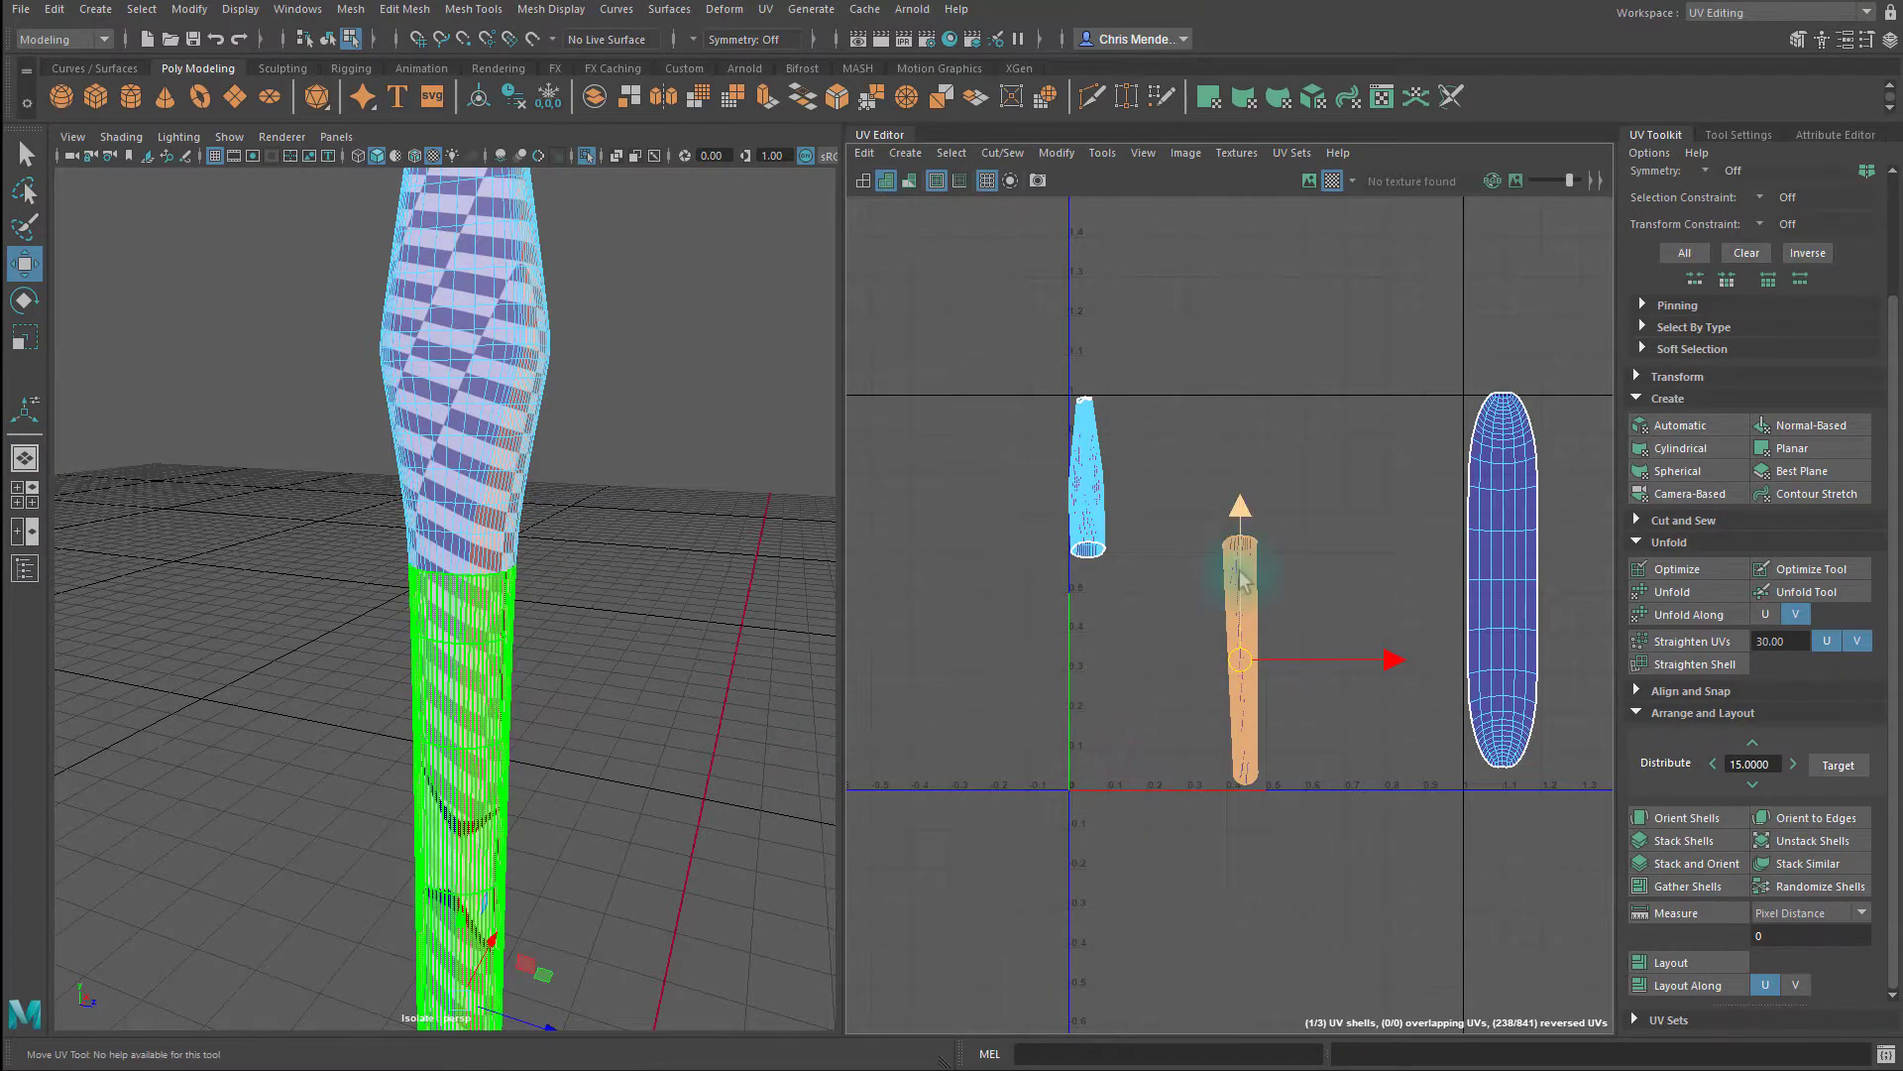
right_click_drag(1262, 582, 1189, 585, "shift")
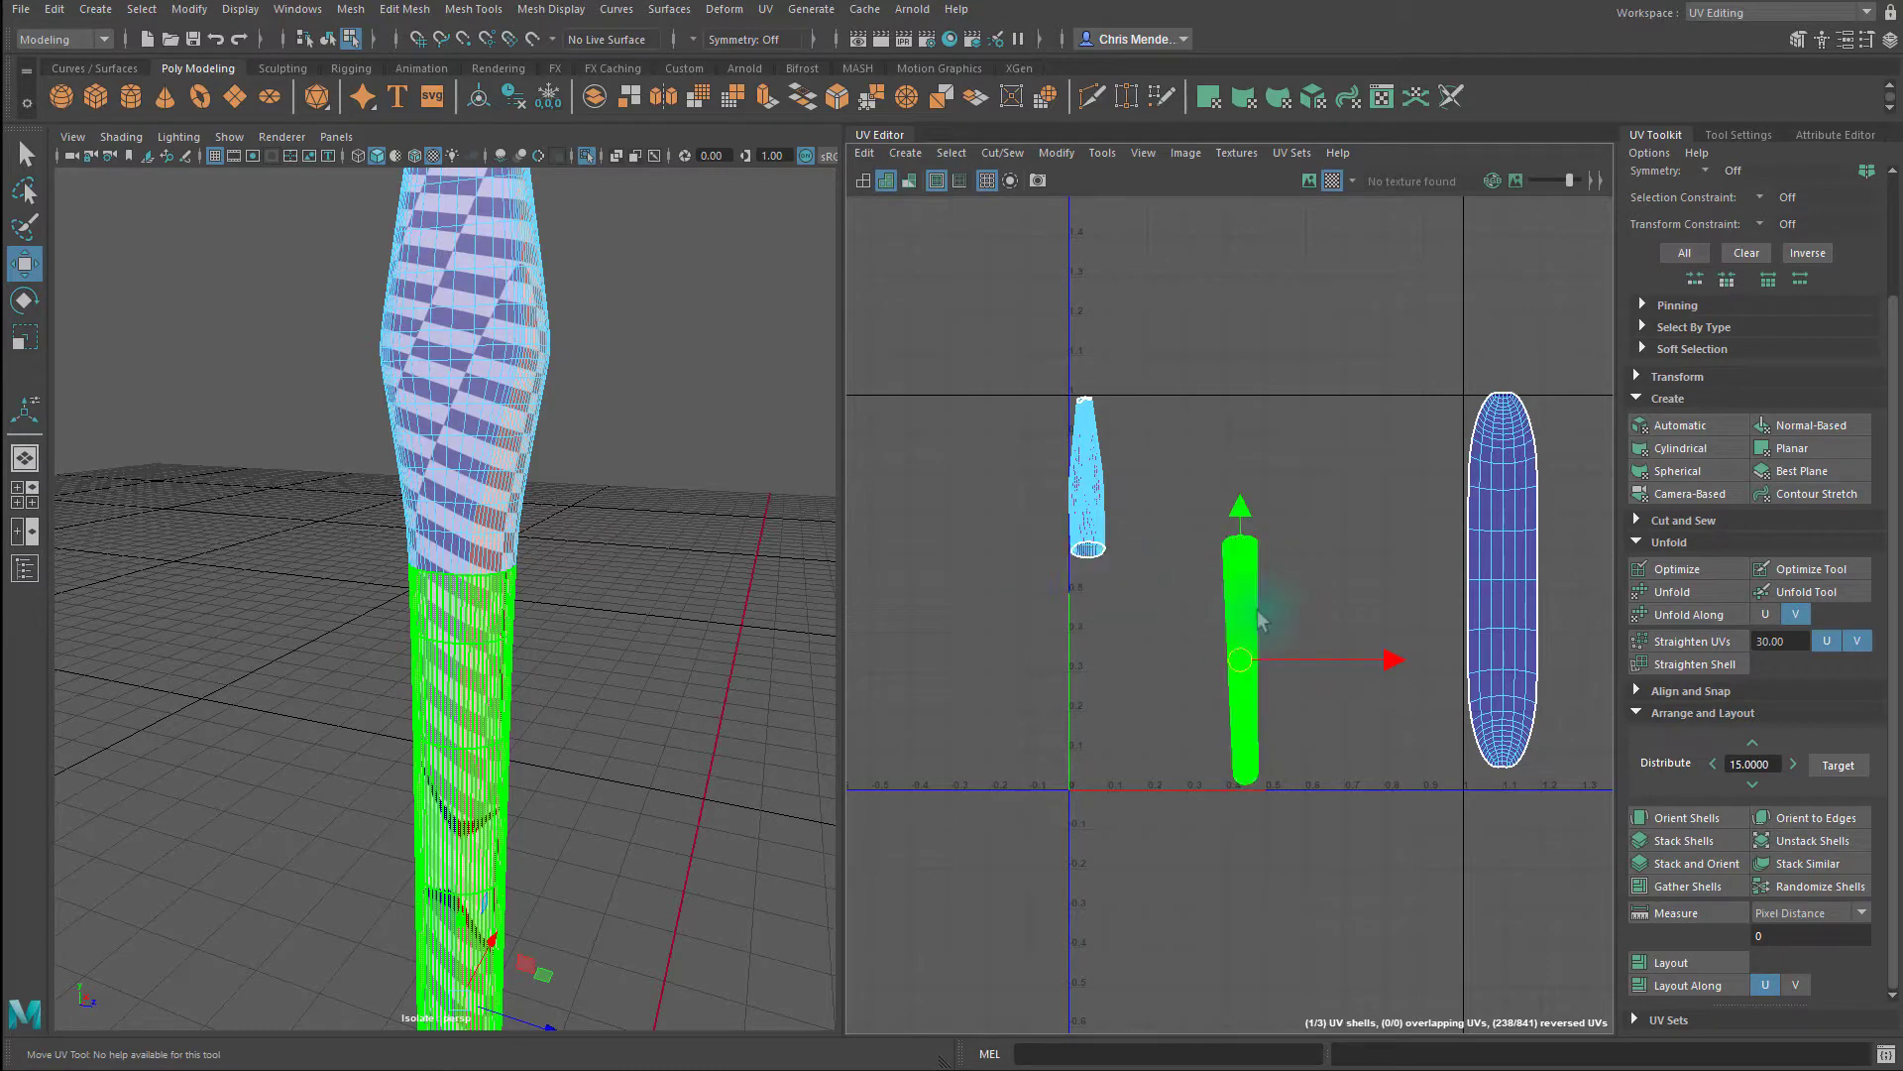
Step: Select a straight line of edges running the full length of the round shaft and cut the UVs along it
left_click_drag(714, 679, 748, 733, "alt")
right_click_drag(1147, 644, 1606, 758, "alt")
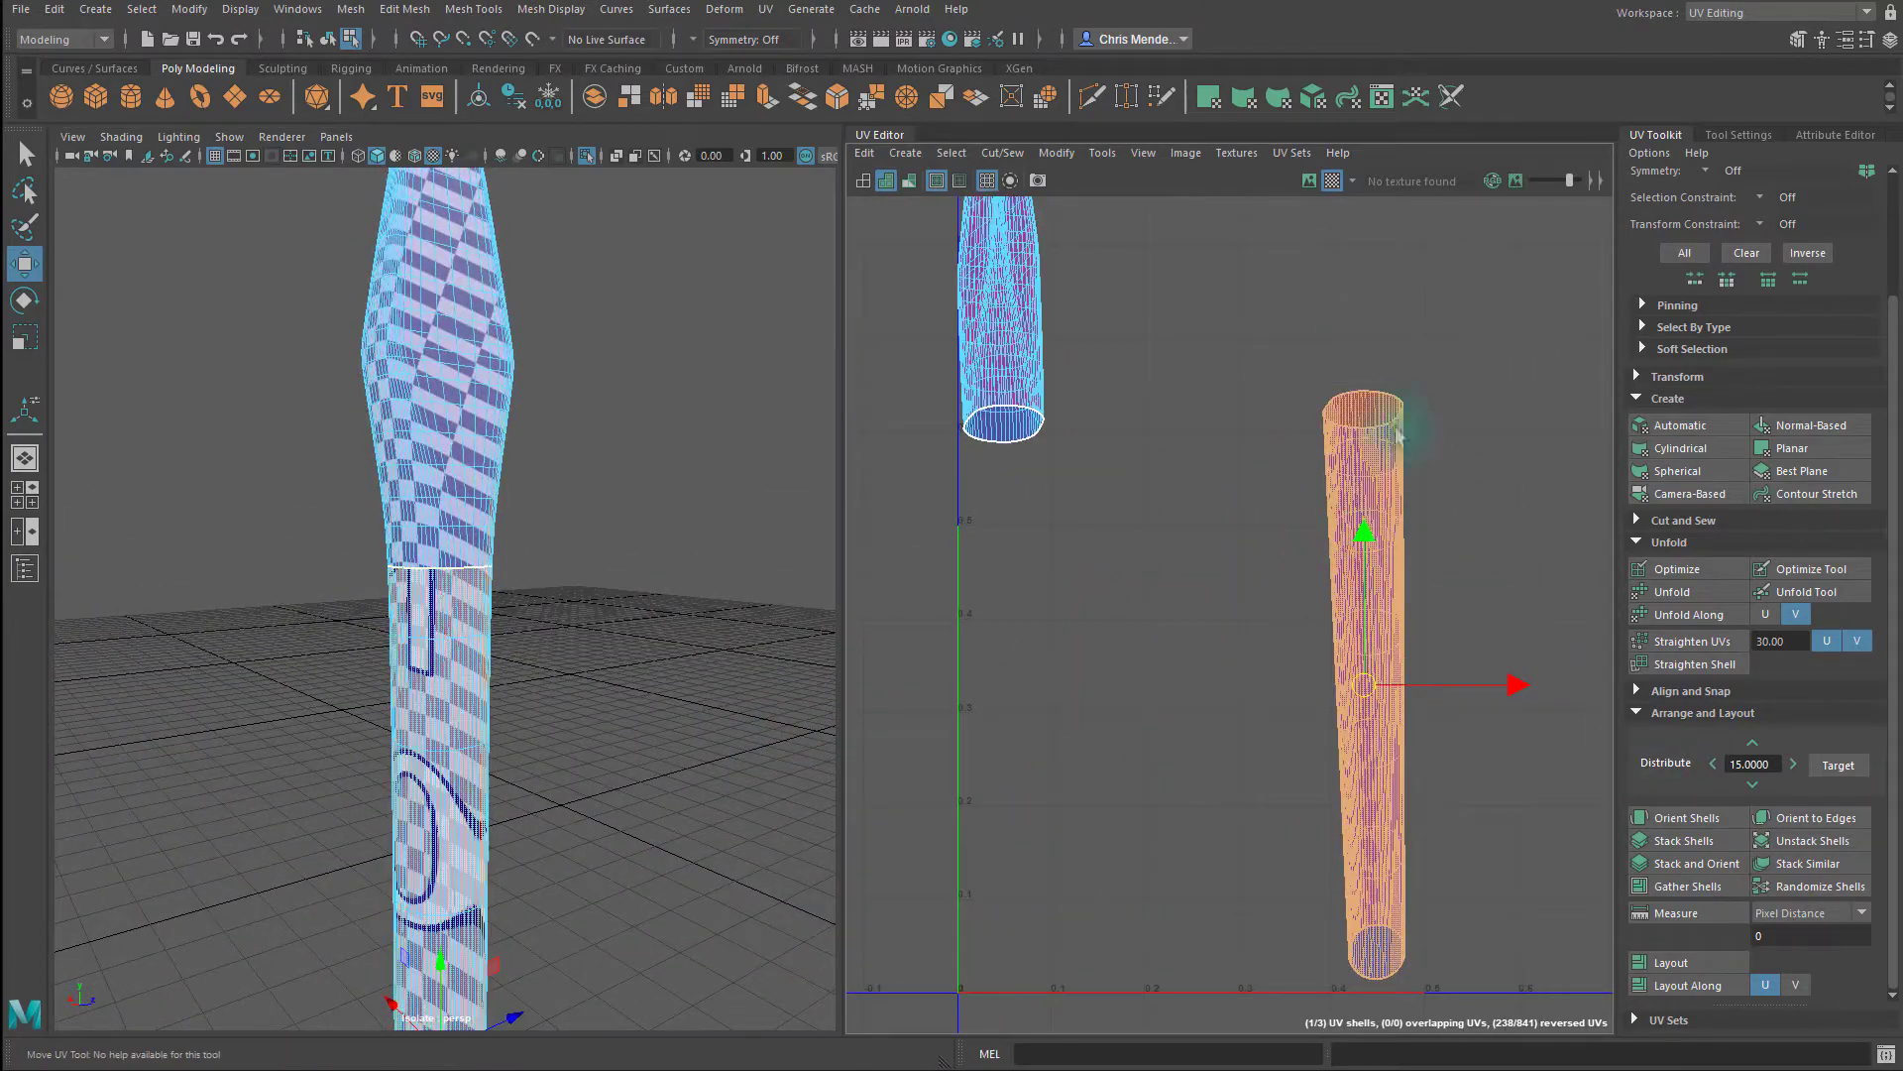
middle_click_drag(580, 735, 533, 692, "alt")
left_click(1362, 504)
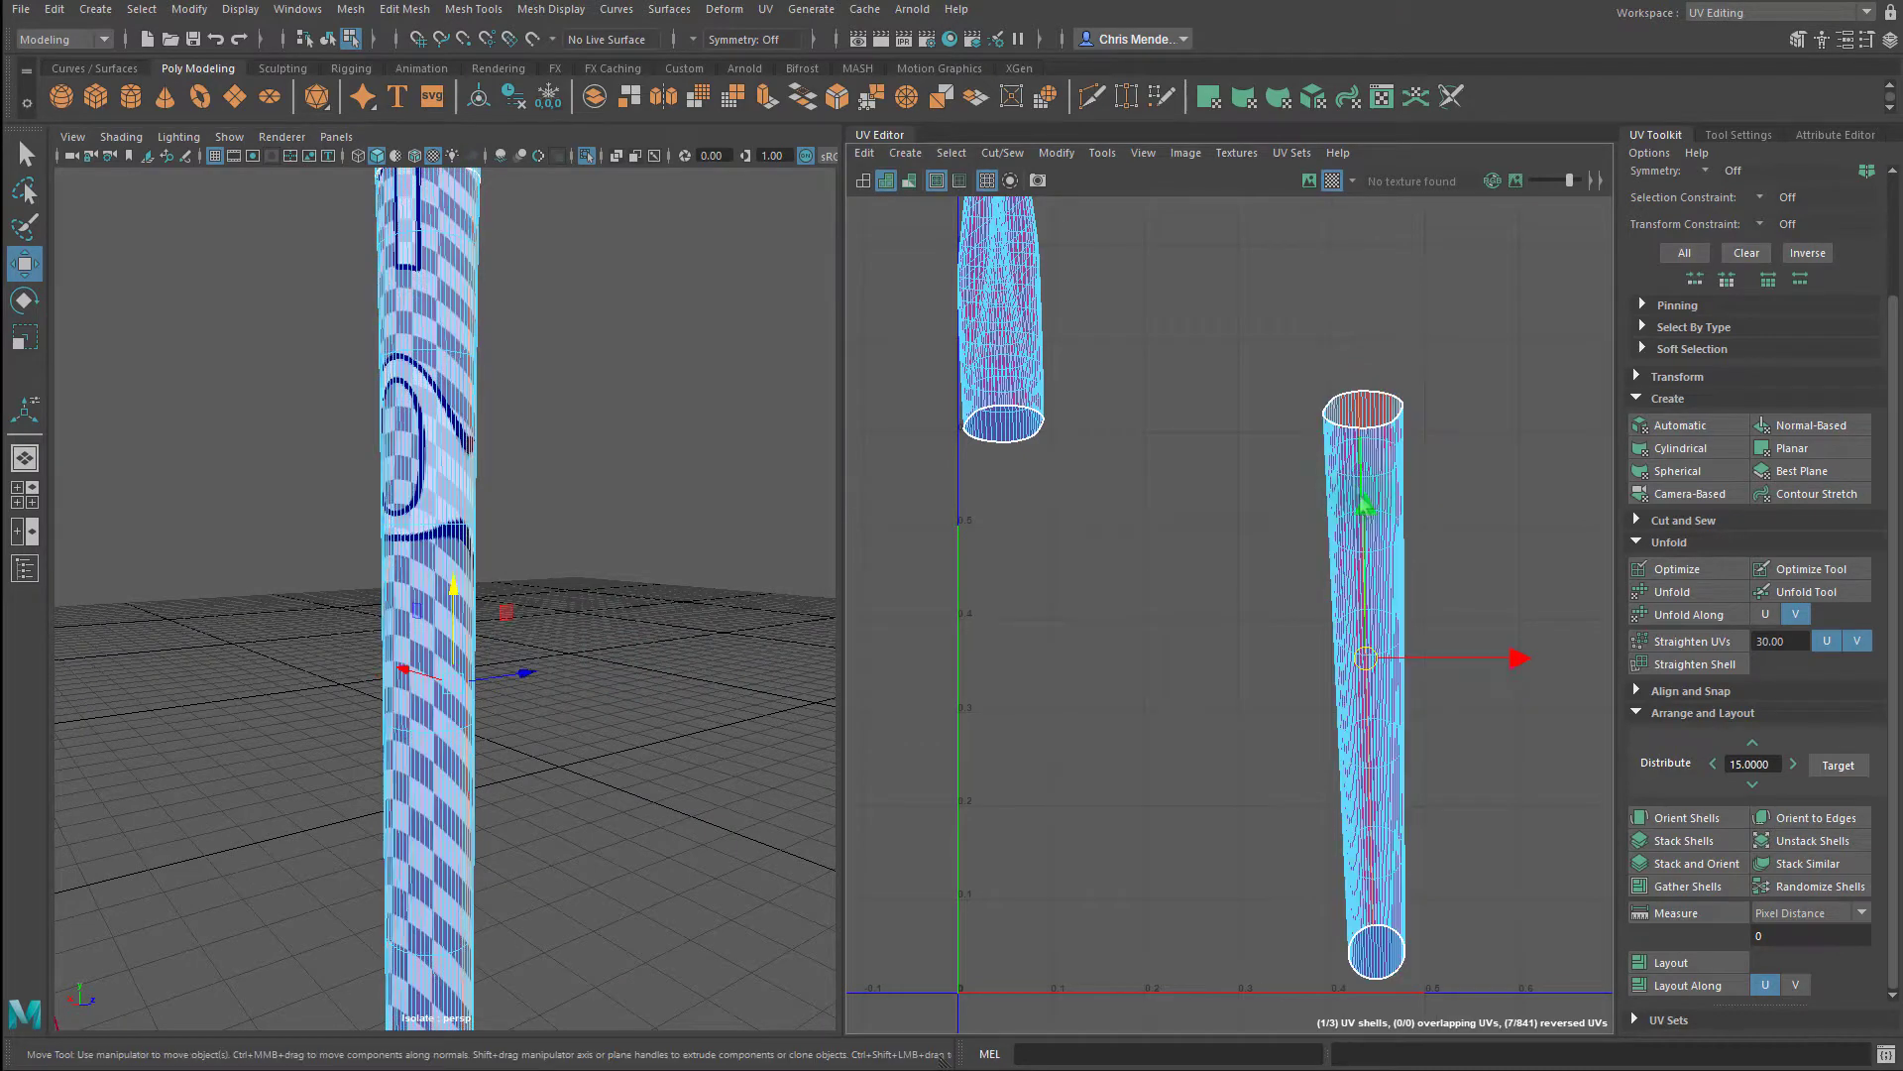
left_click_drag(615, 691, 578, 634, "alt")
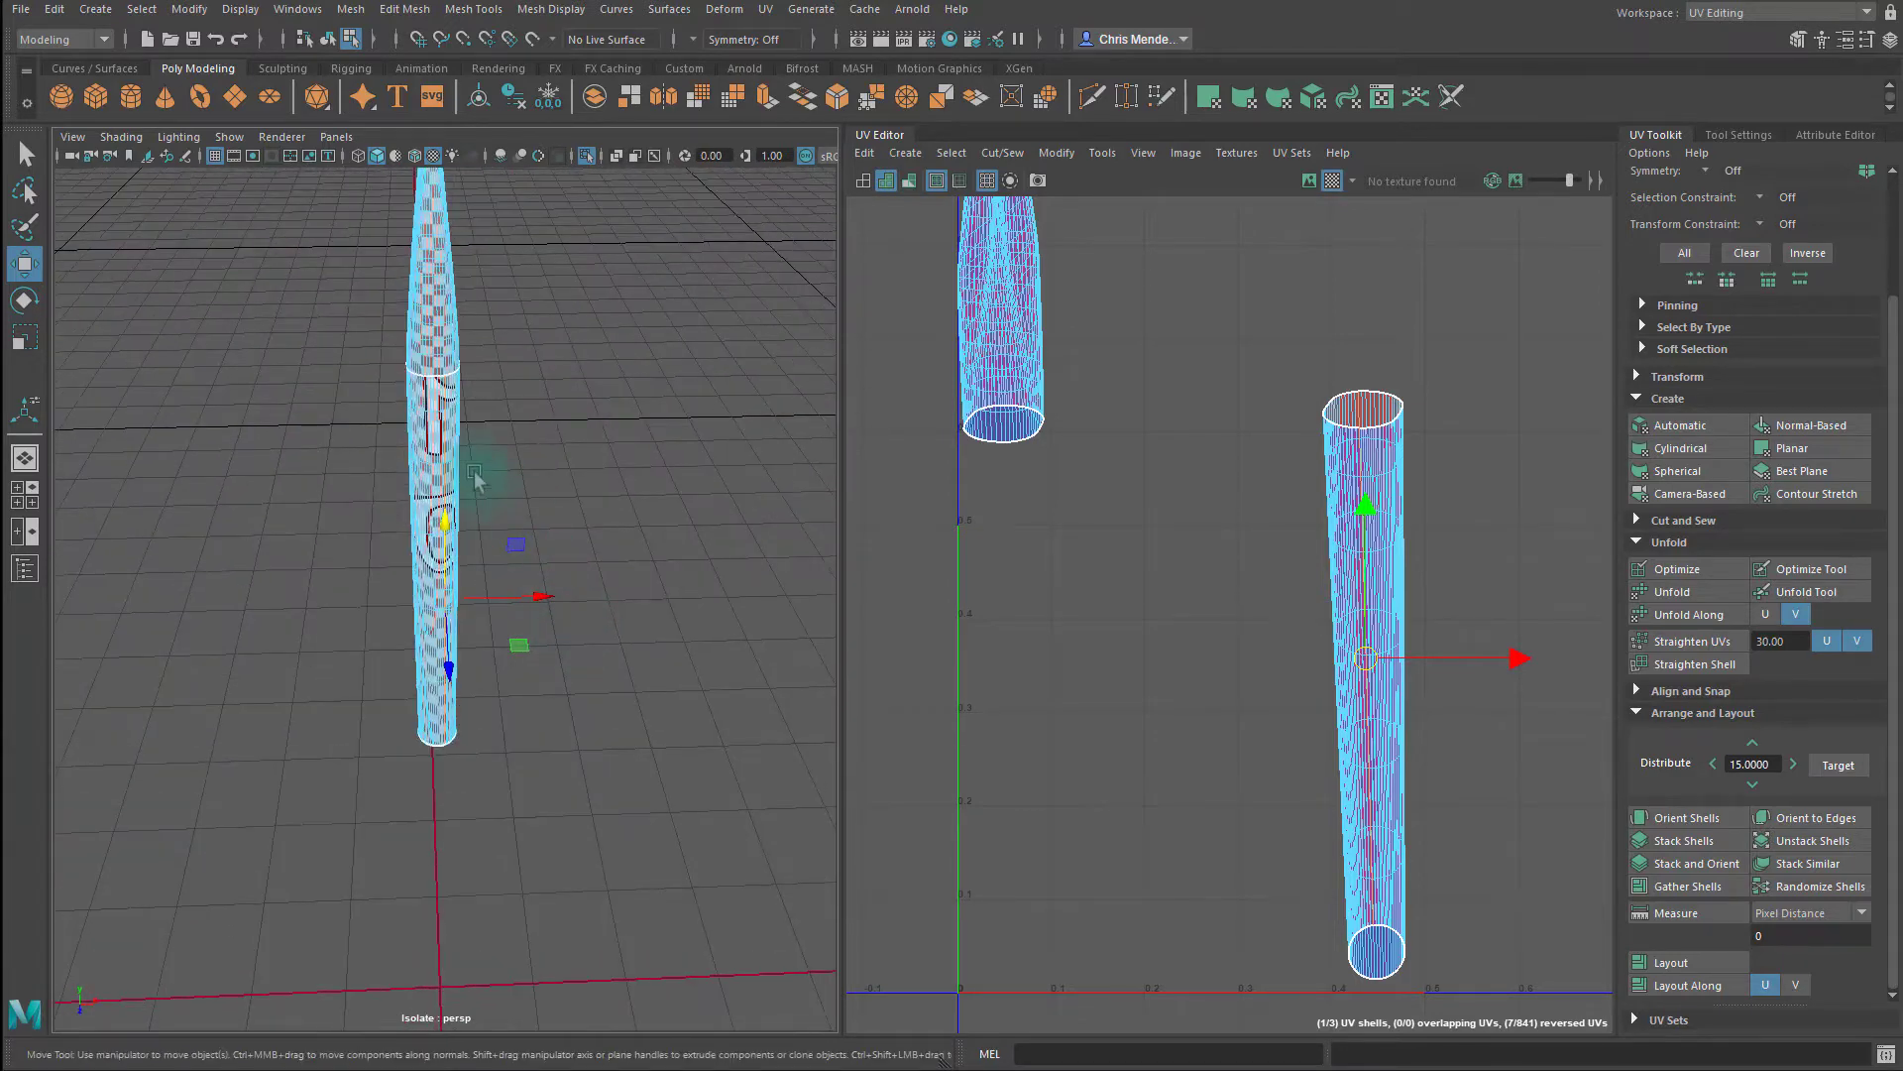
scroll(427, 466, "up", 5)
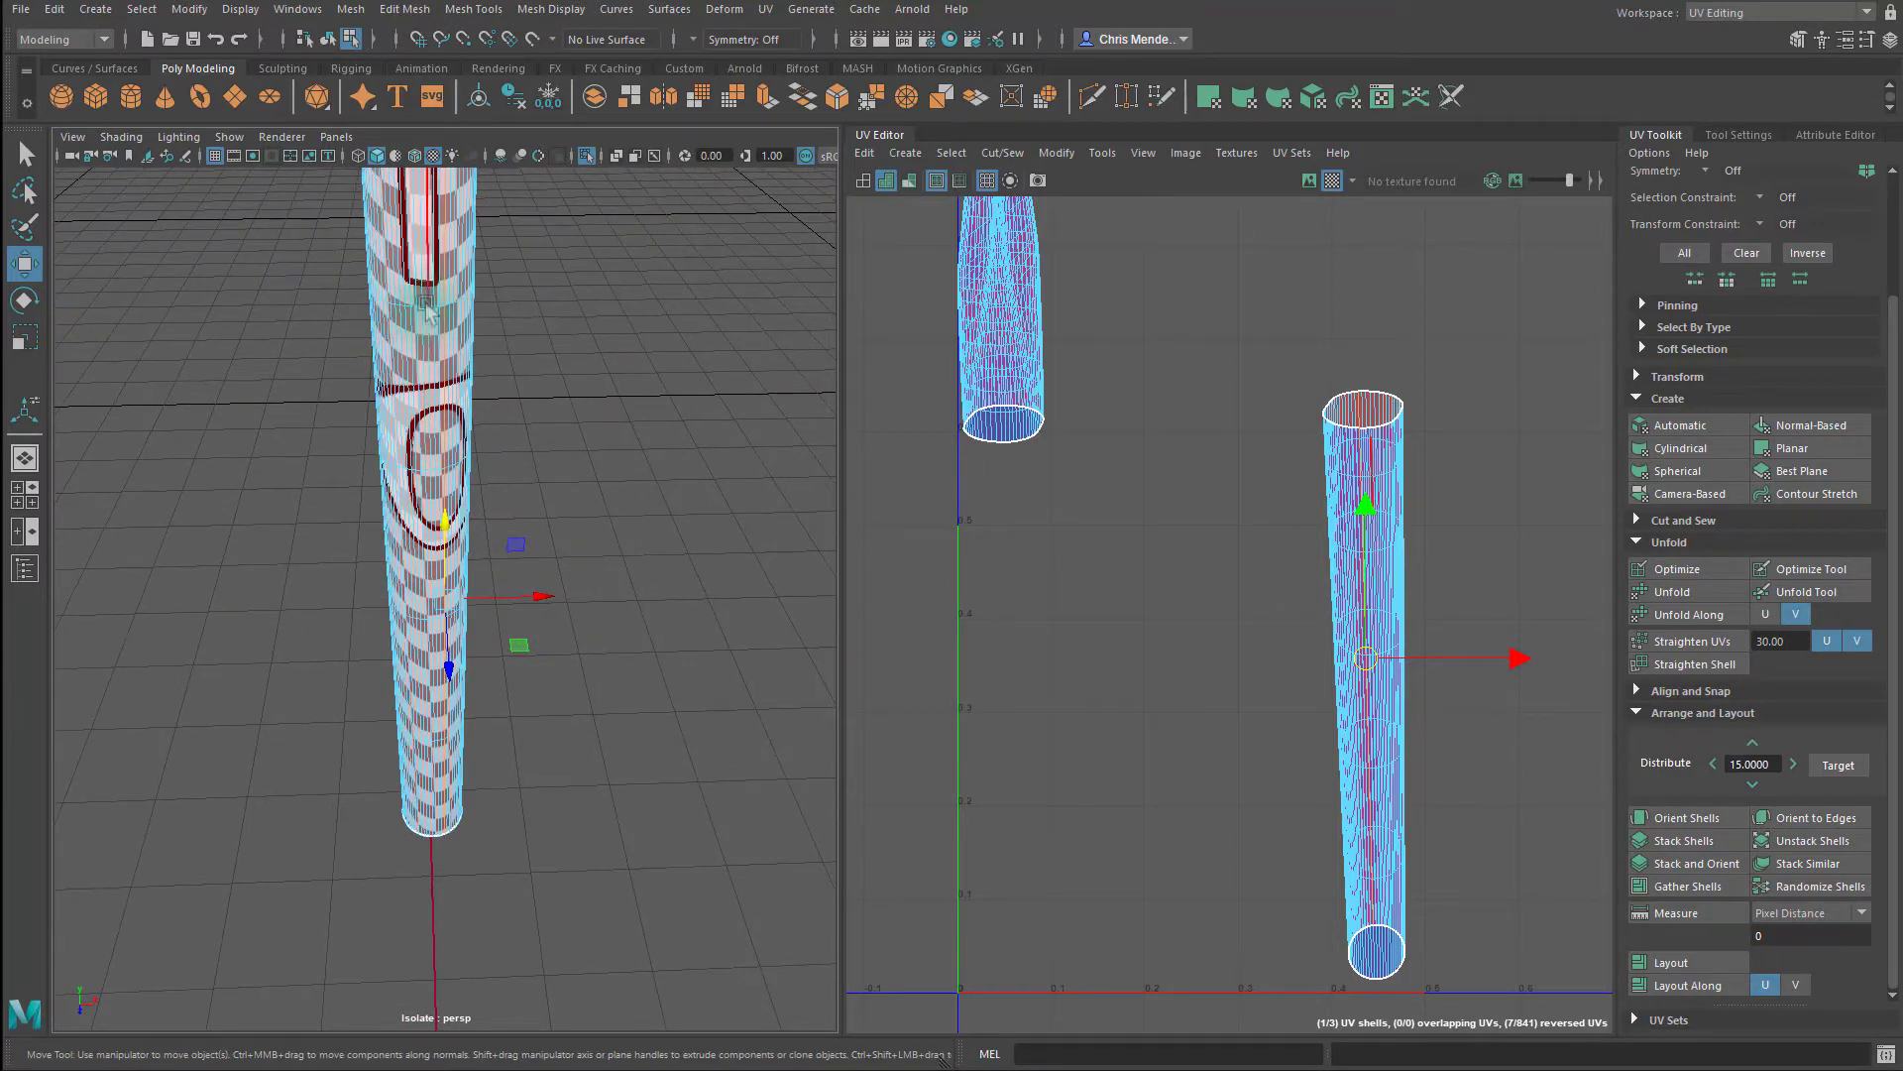
left_click_drag(534, 319, 516, 391, "alt")
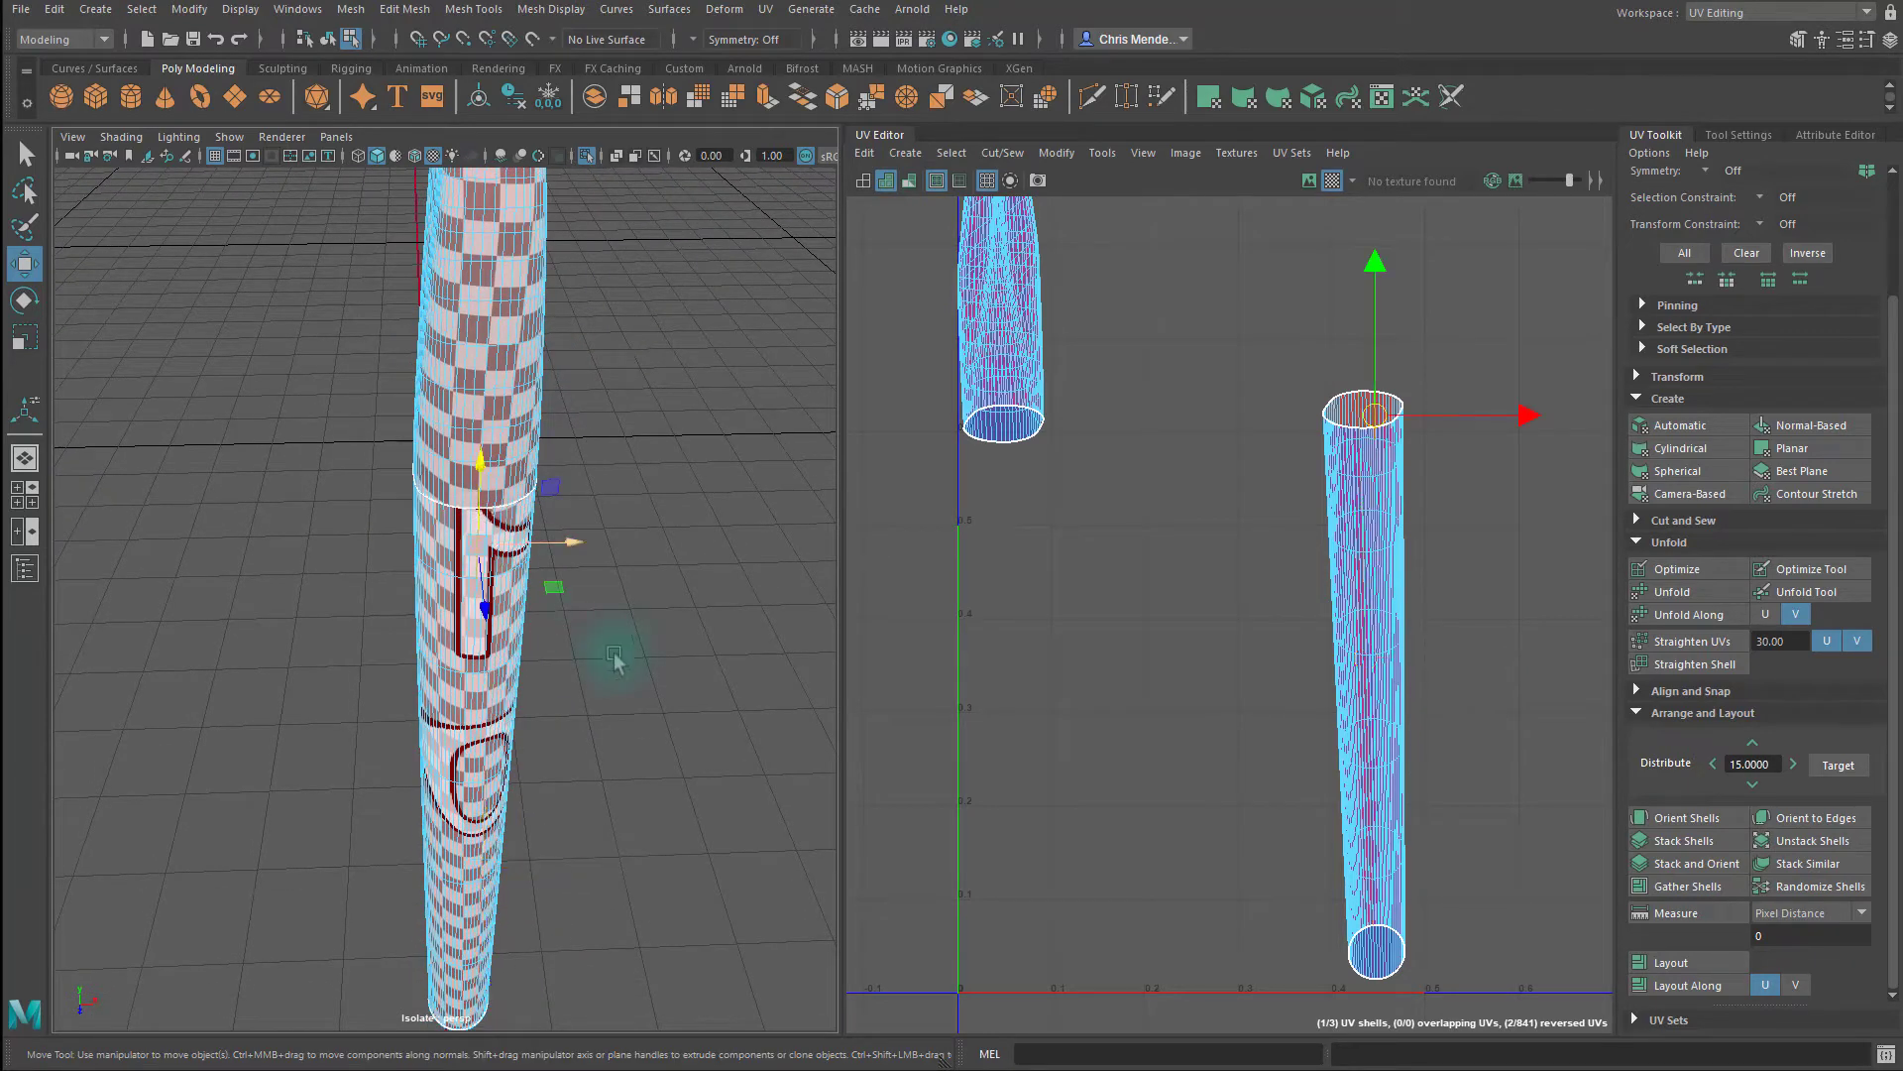
left_click_drag(615, 659, 488, 674, "alt")
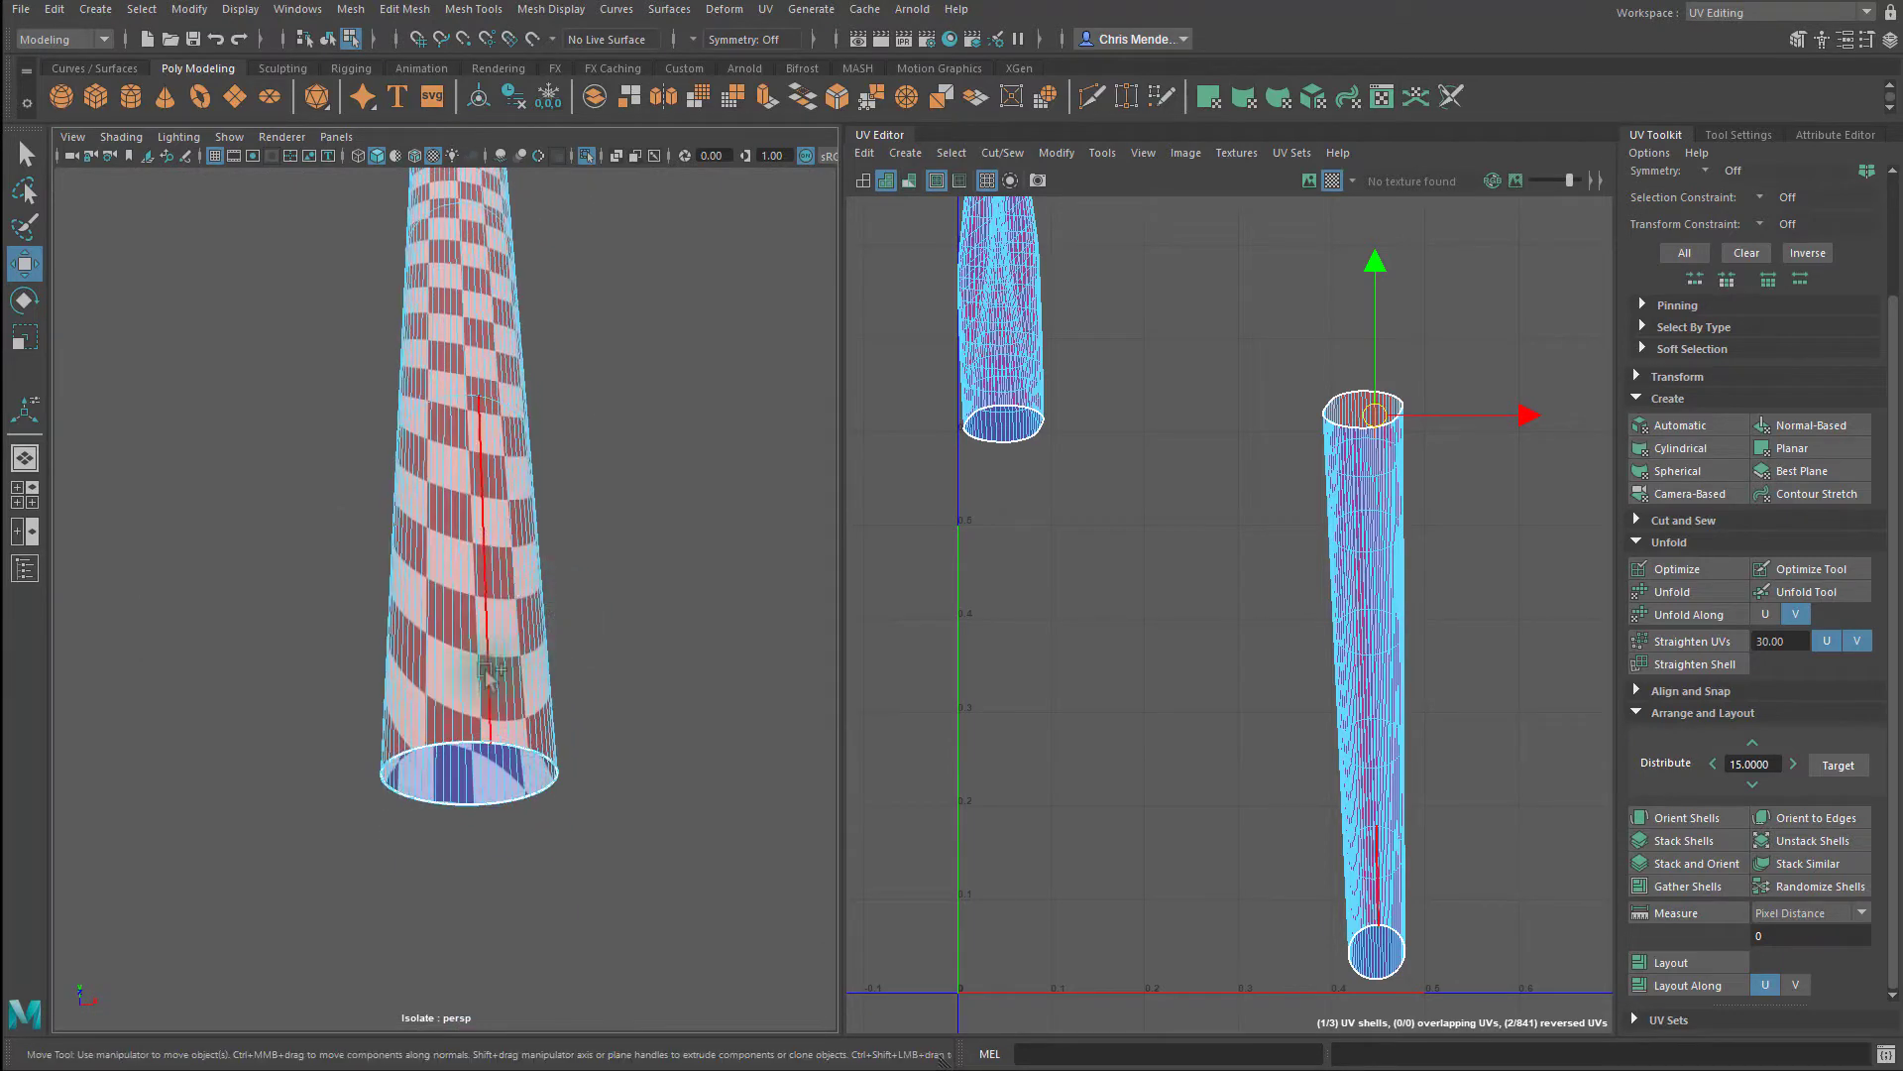
left_click_drag(715, 605, 715, 616, "alt")
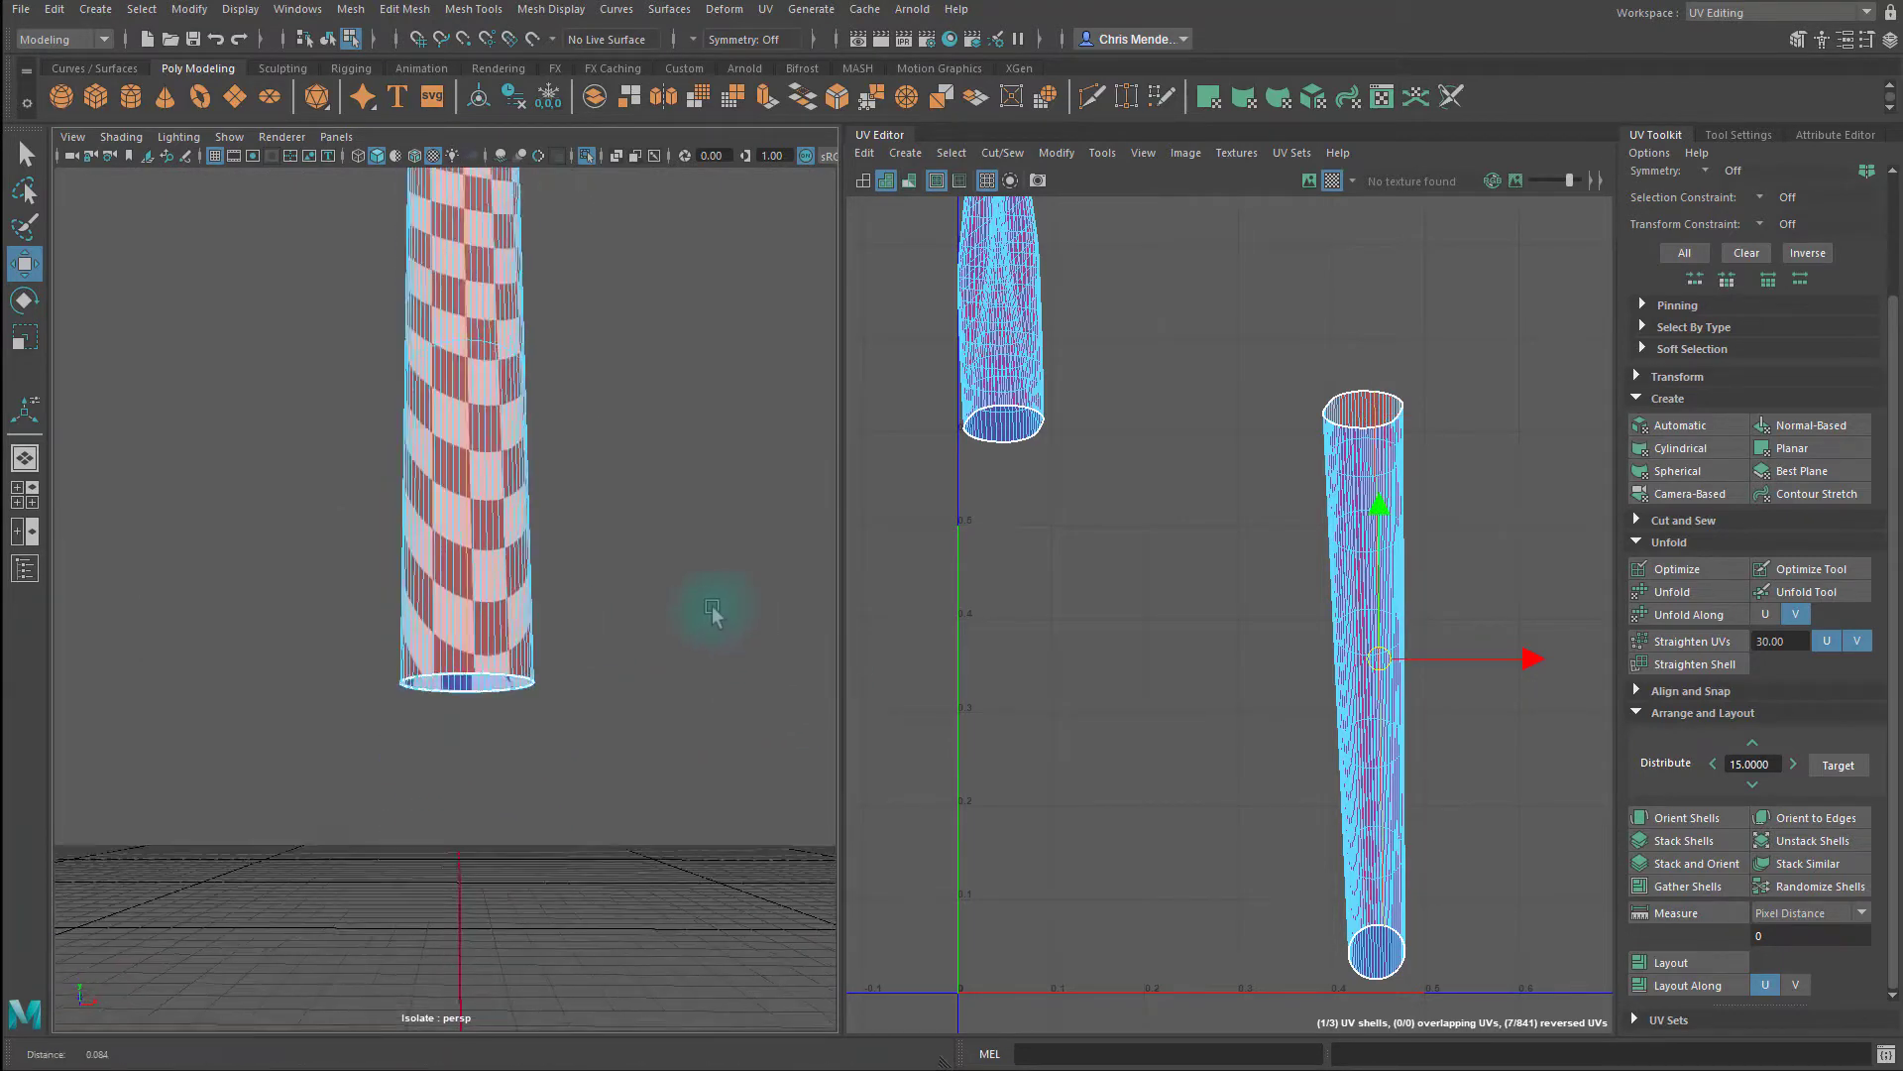
right_click_drag(715, 616, 658, 604, "alt")
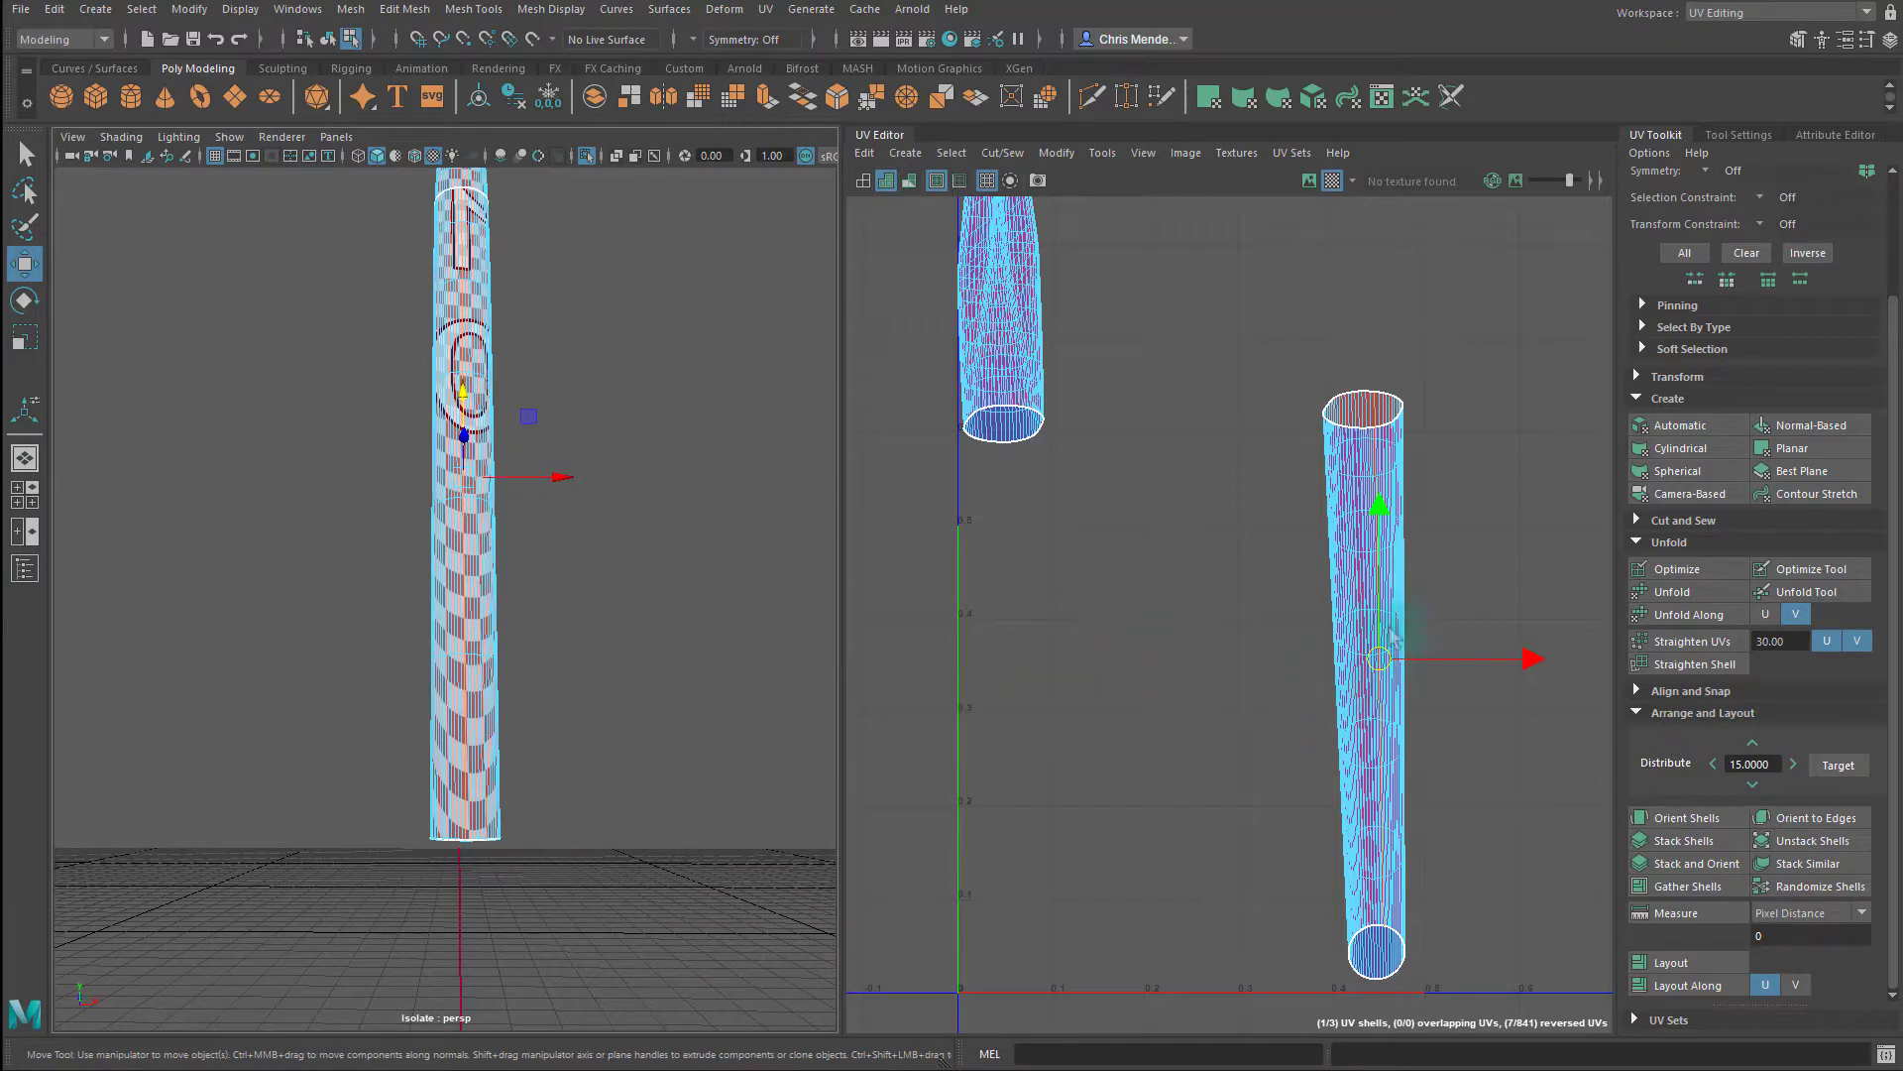
right_click_drag(1382, 622, 1327, 648, "shift")
Step: Switch to UV shell selection and unfold the round shaft's shell into a flat strip
right_click_drag(1351, 565, 1321, 533)
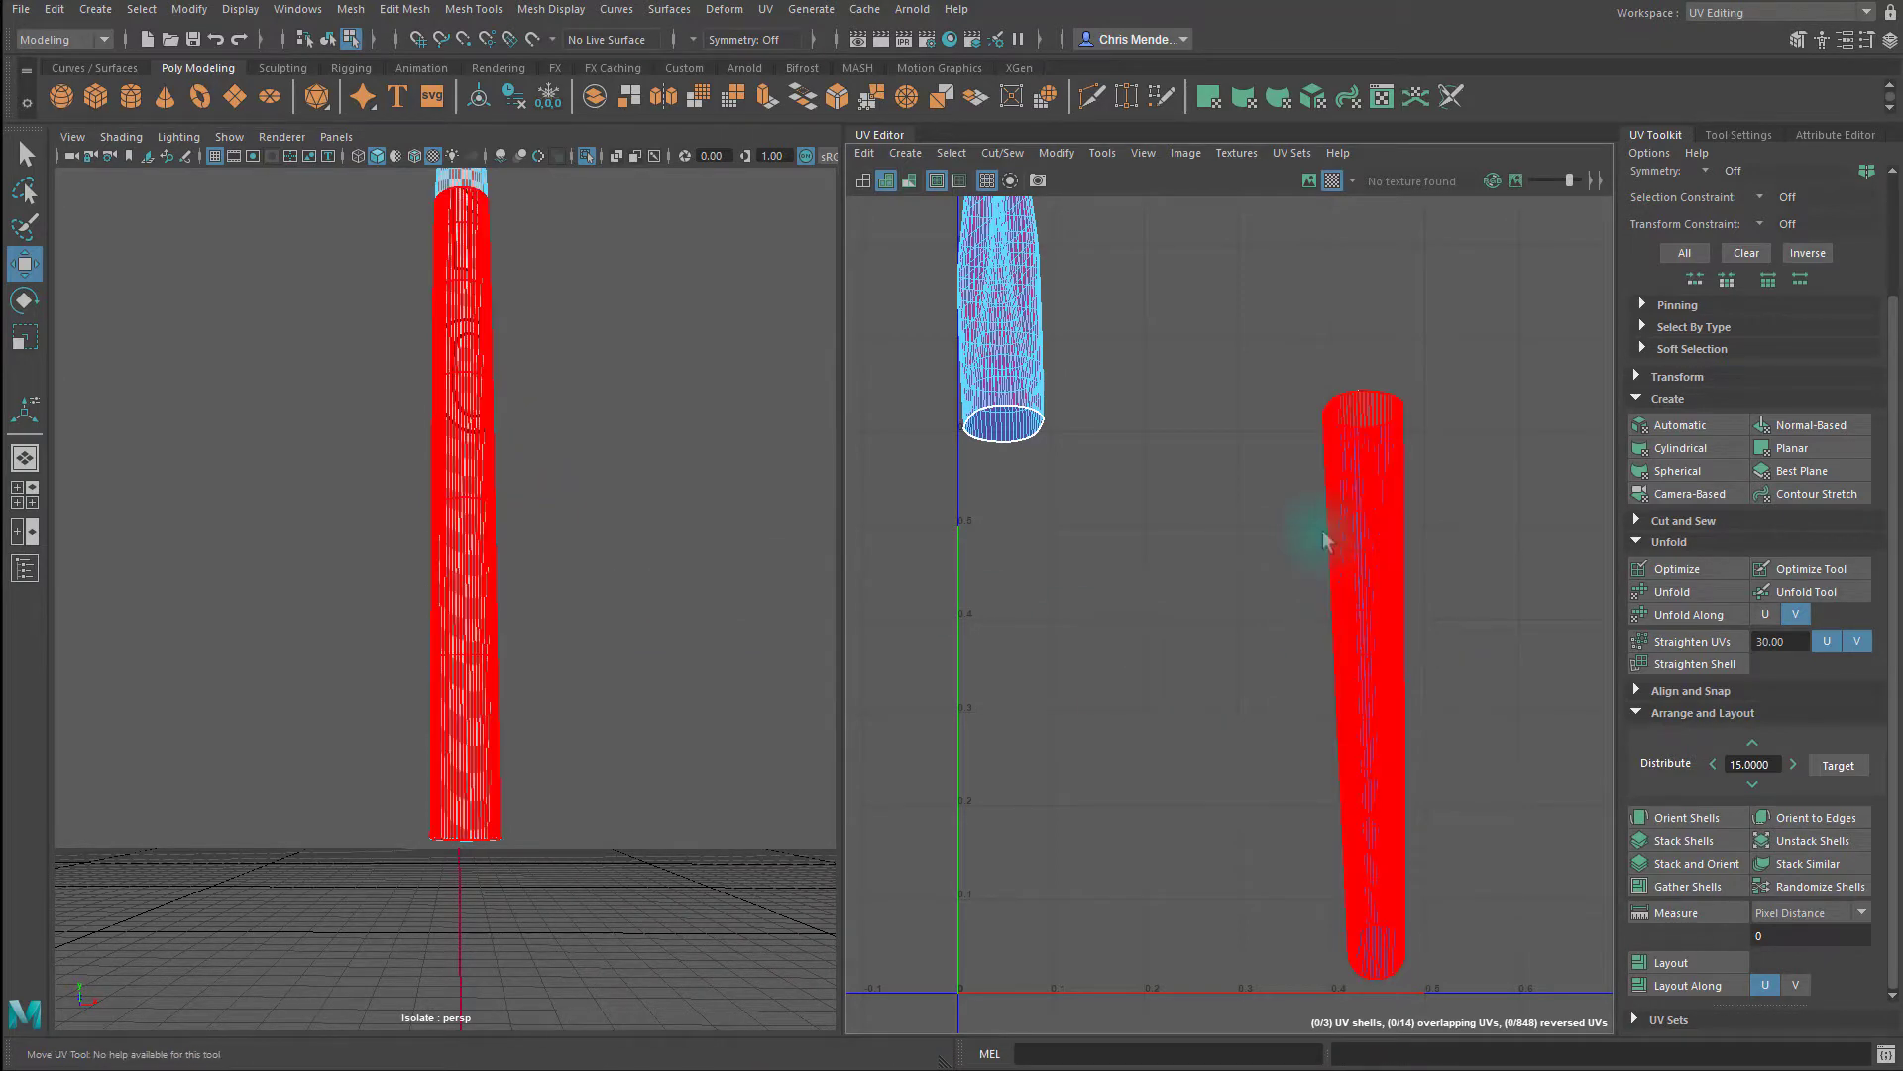
right_click_drag(448, 639, 448, 640, "shift")
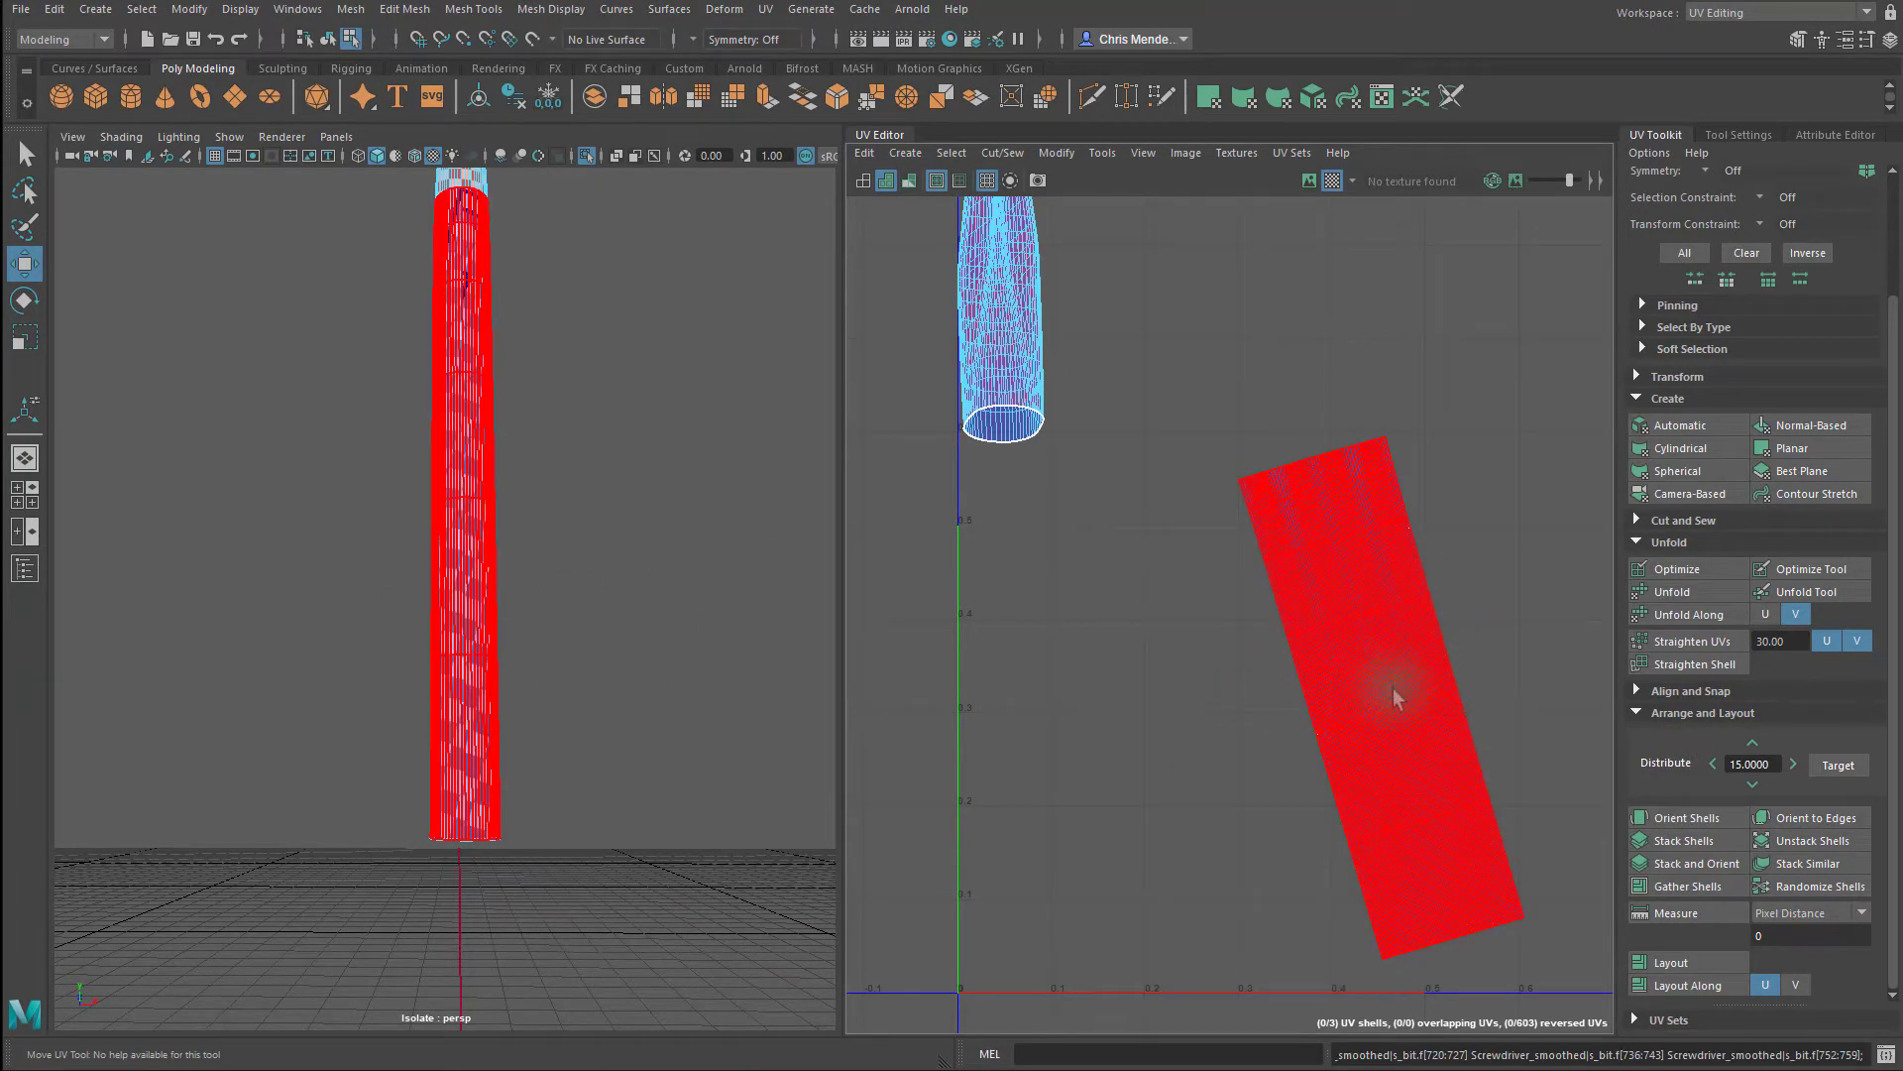
left_click(1396, 698)
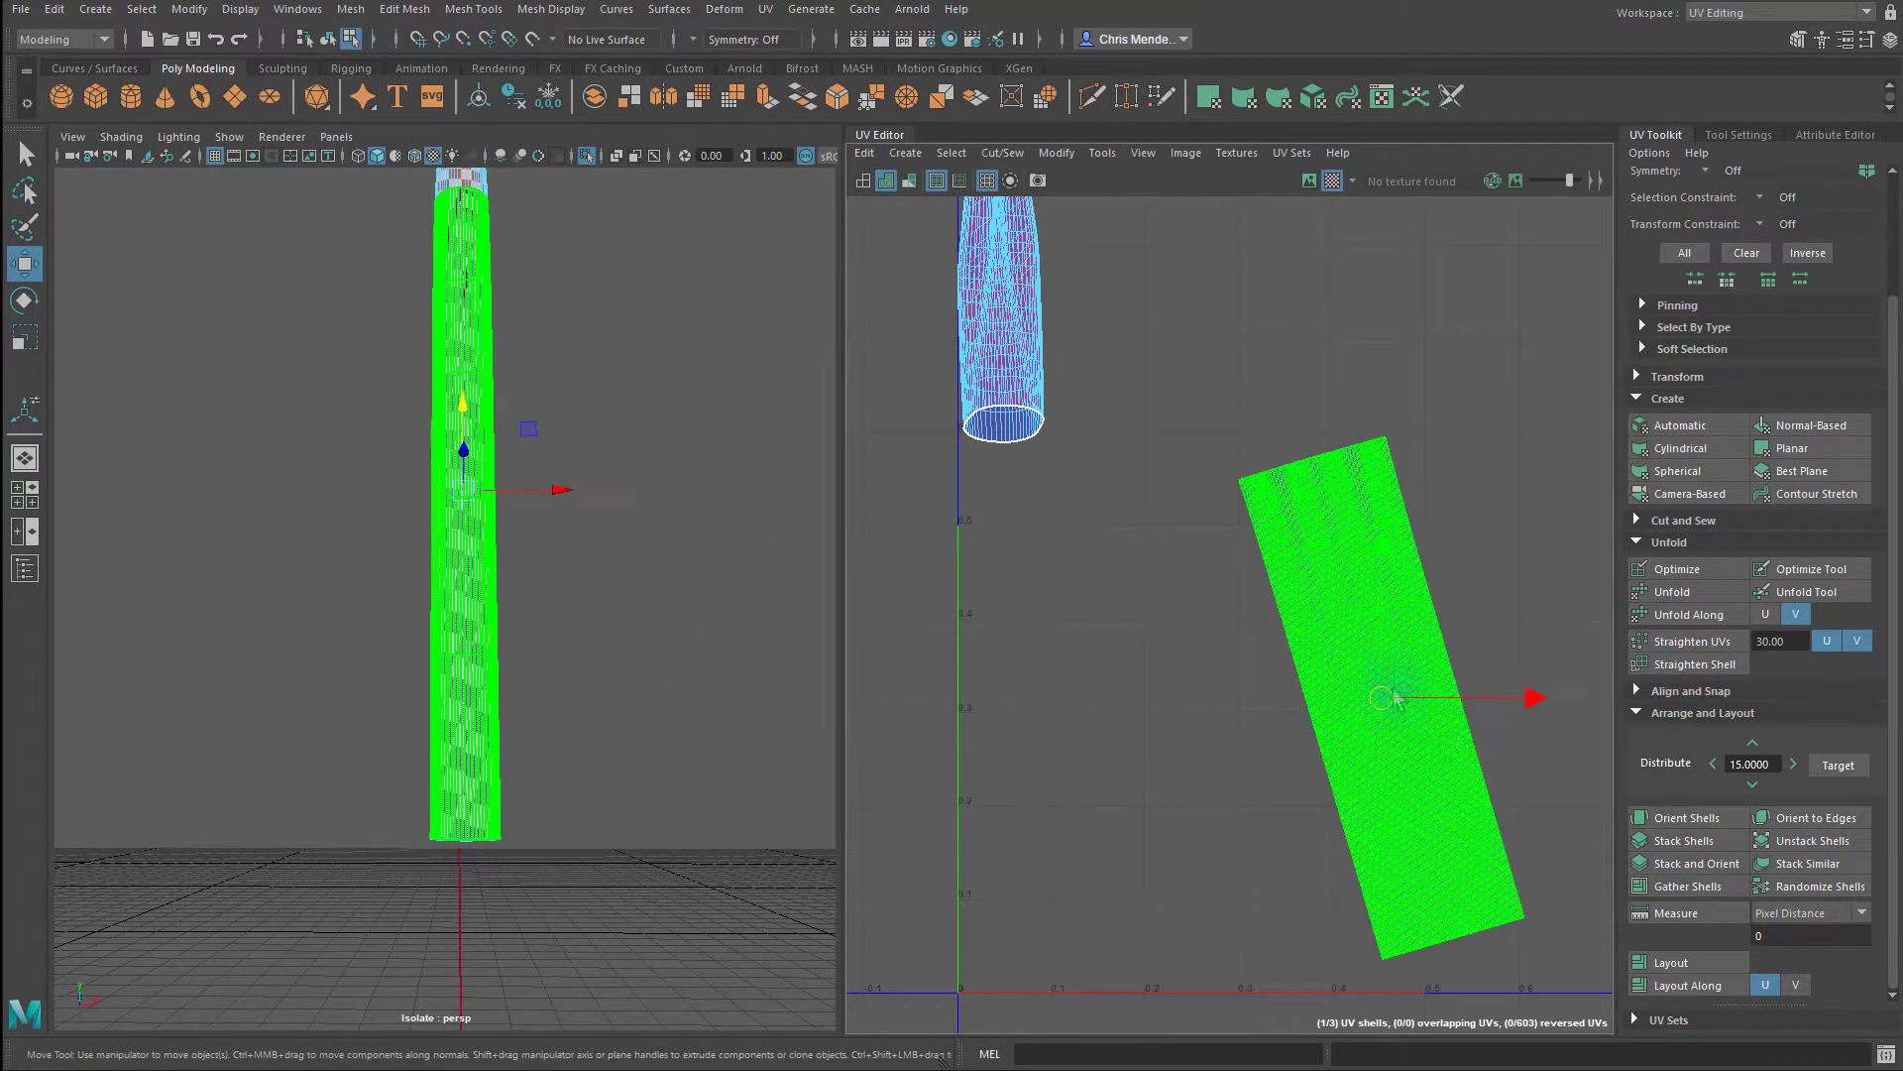
Step: Orient the round shaft's UV shell to the axes and rotate it 90 degrees so it stands vertical
left_click(1702, 821)
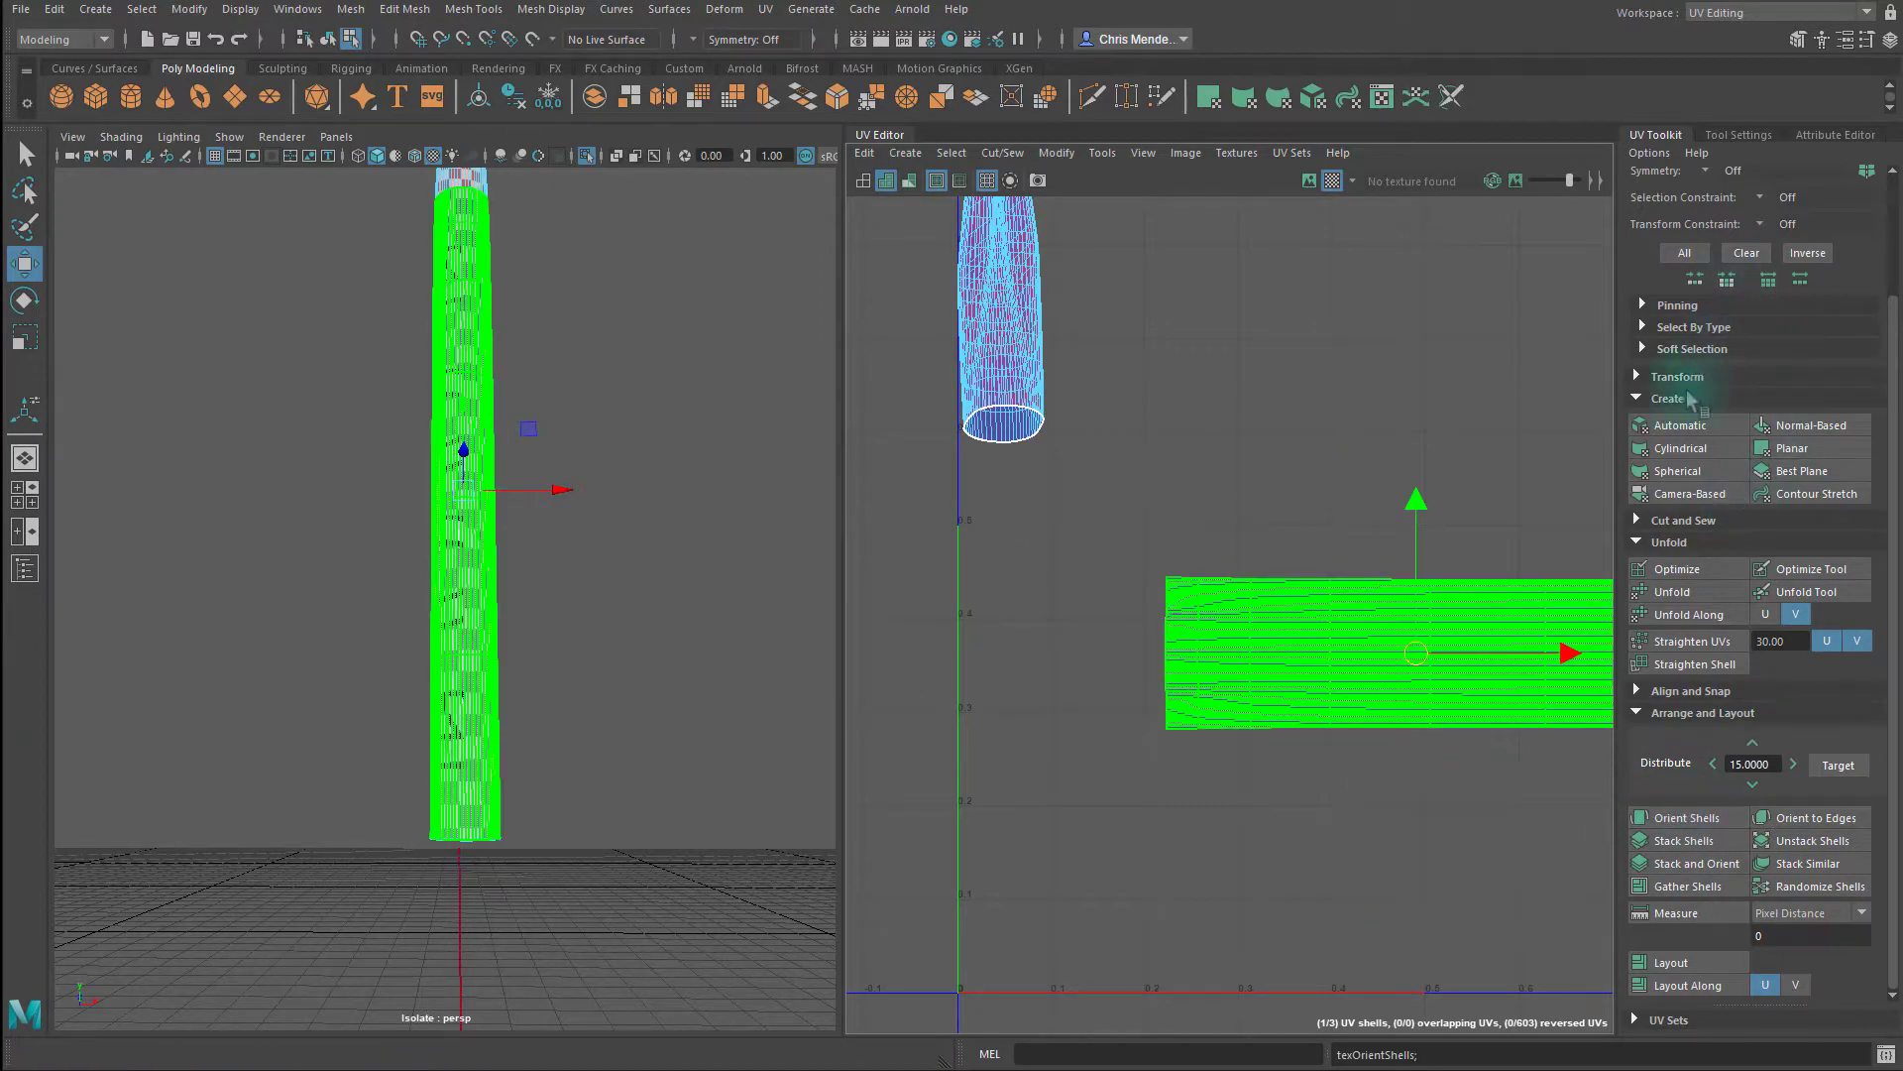
left_click(1659, 380)
left_click(1661, 380)
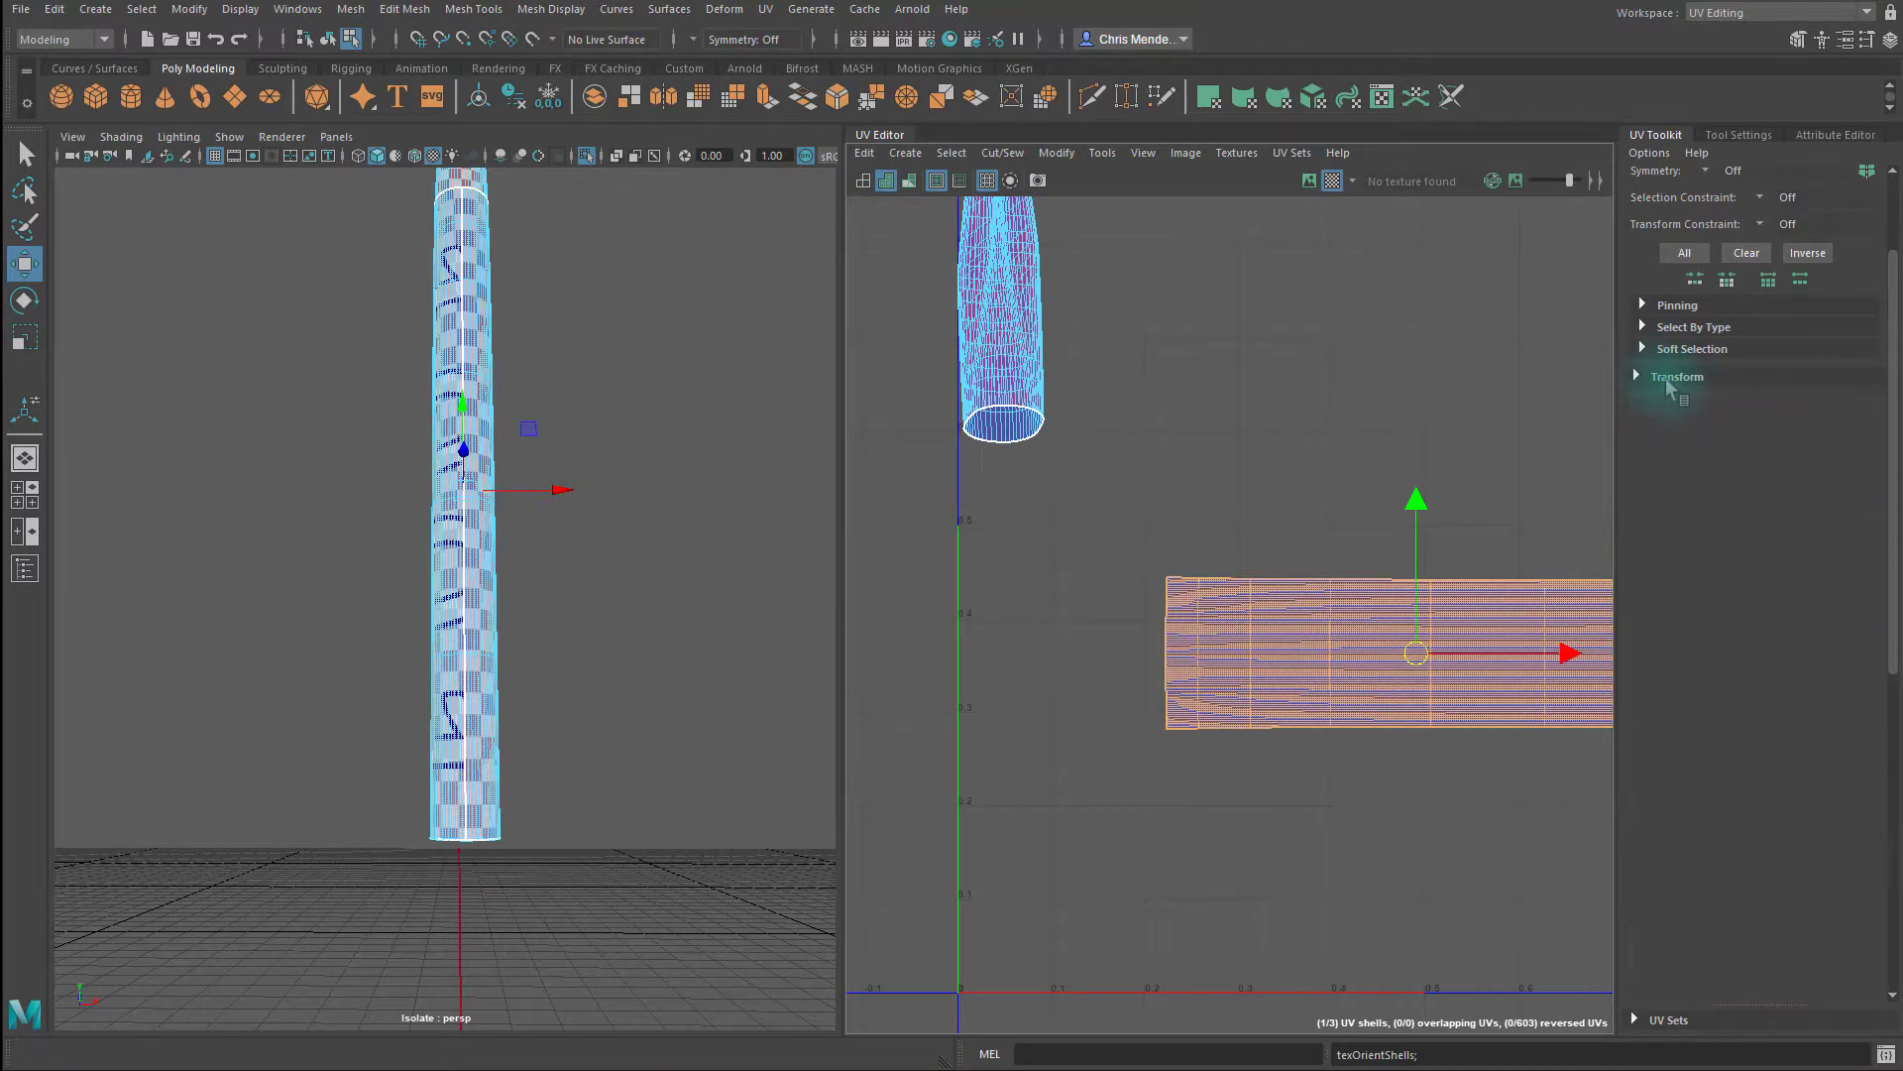
left_click(1662, 379)
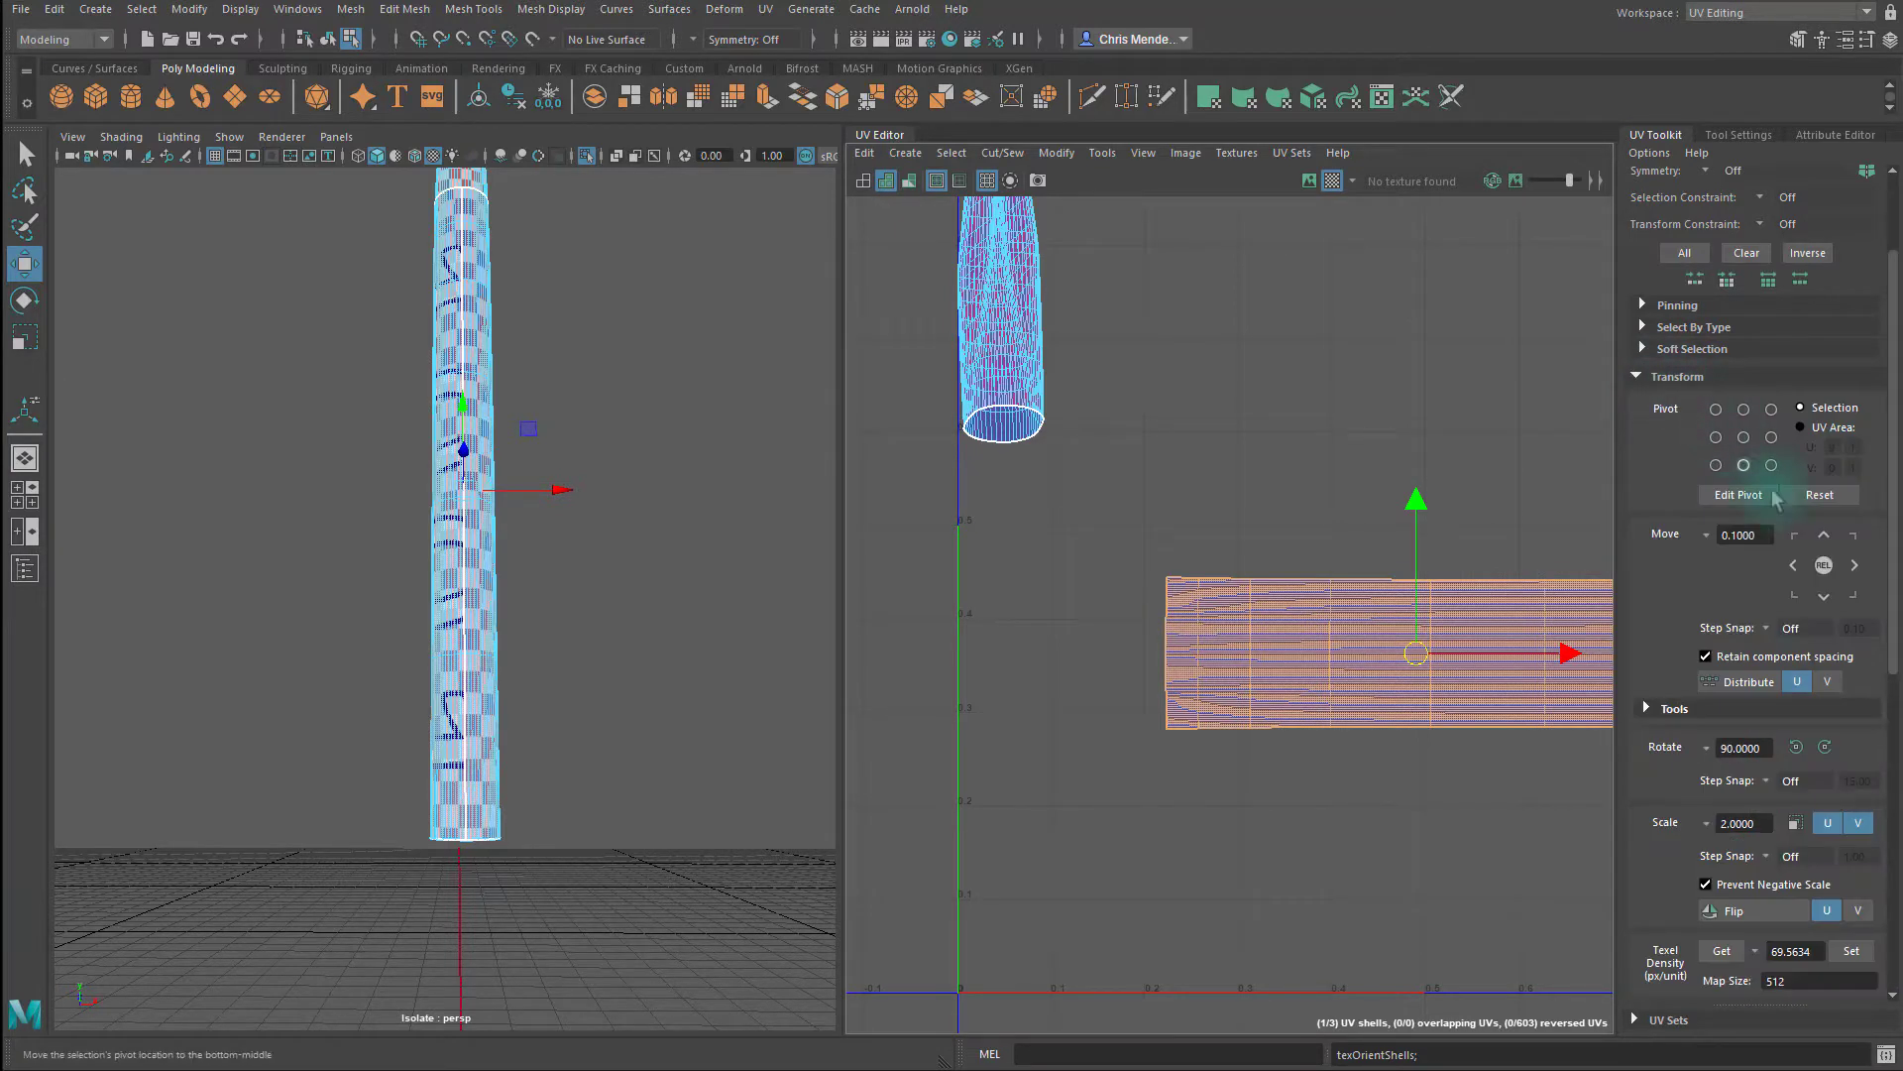
left_click(1825, 747)
Step: Scale the round shaft's UV shell up uniformly to make its checker squares finer, and inspect the pattern along the shaft
left_click_drag(646, 556, 385, 578, "alt")
scroll(1428, 662, "down", 6)
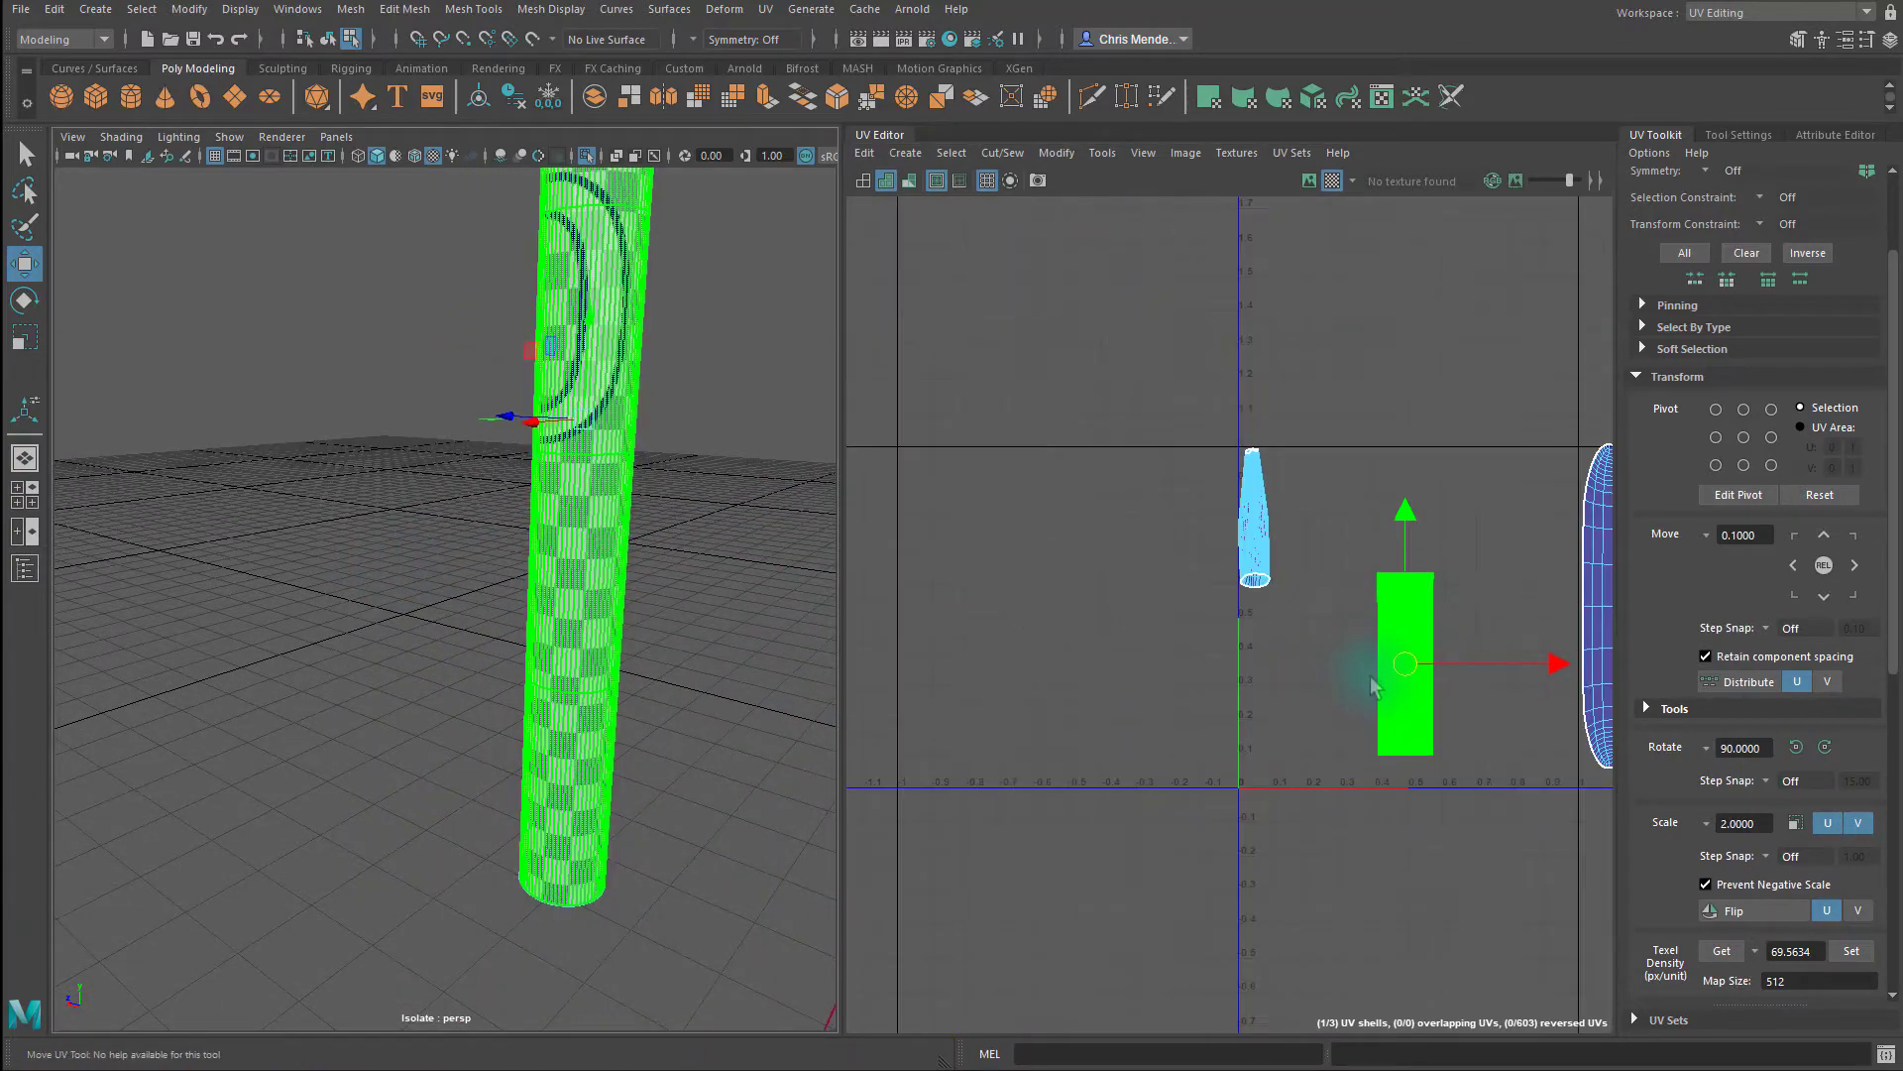
key("r")
left_click_drag(1406, 664, 1786, 666)
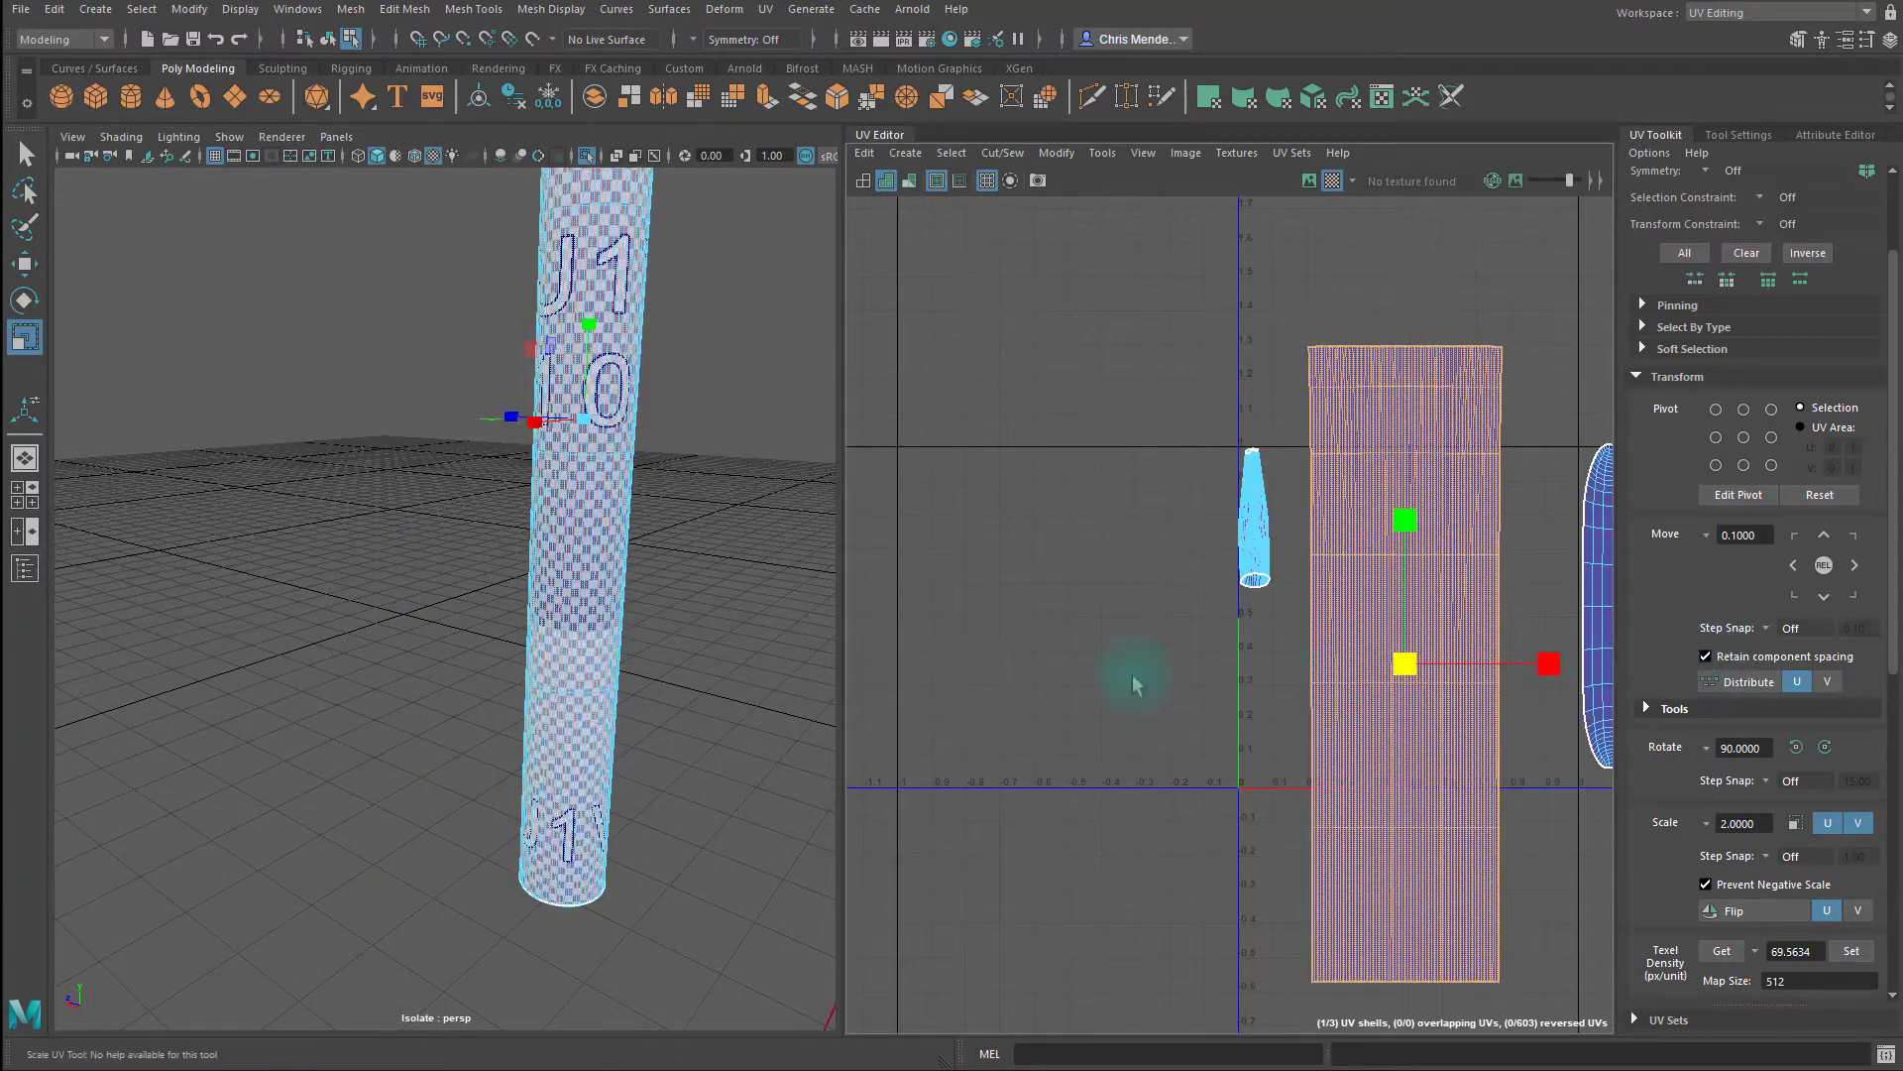
left_click_drag(659, 582, 658, 476, "alt")
middle_click_drag(659, 476, 651, 458, "alt")
scroll(651, 458, "up", 2)
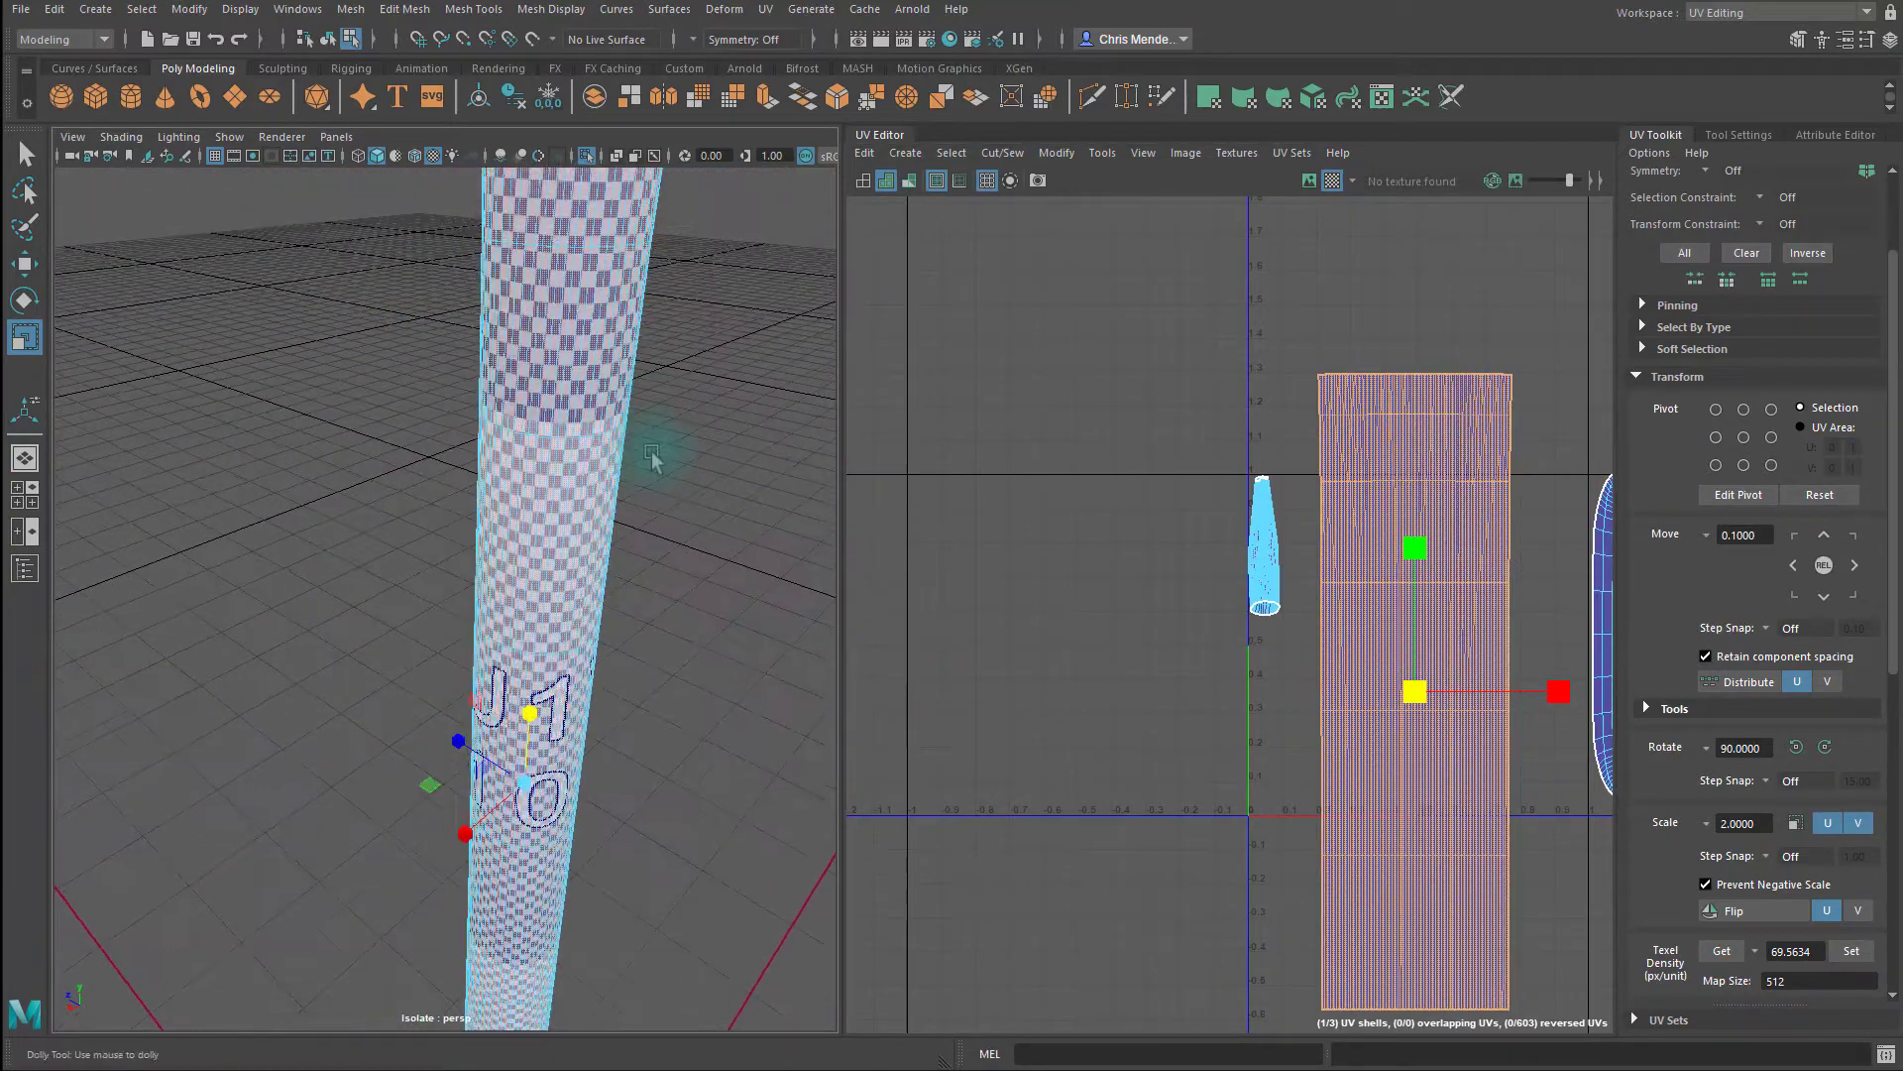
Step: Scale the round shaft's UV shell down uniformly and move it beside the blade tip's shell
scroll(741, 495, "down", 3)
left_click_drag(1414, 690, 1542, 650)
key("w")
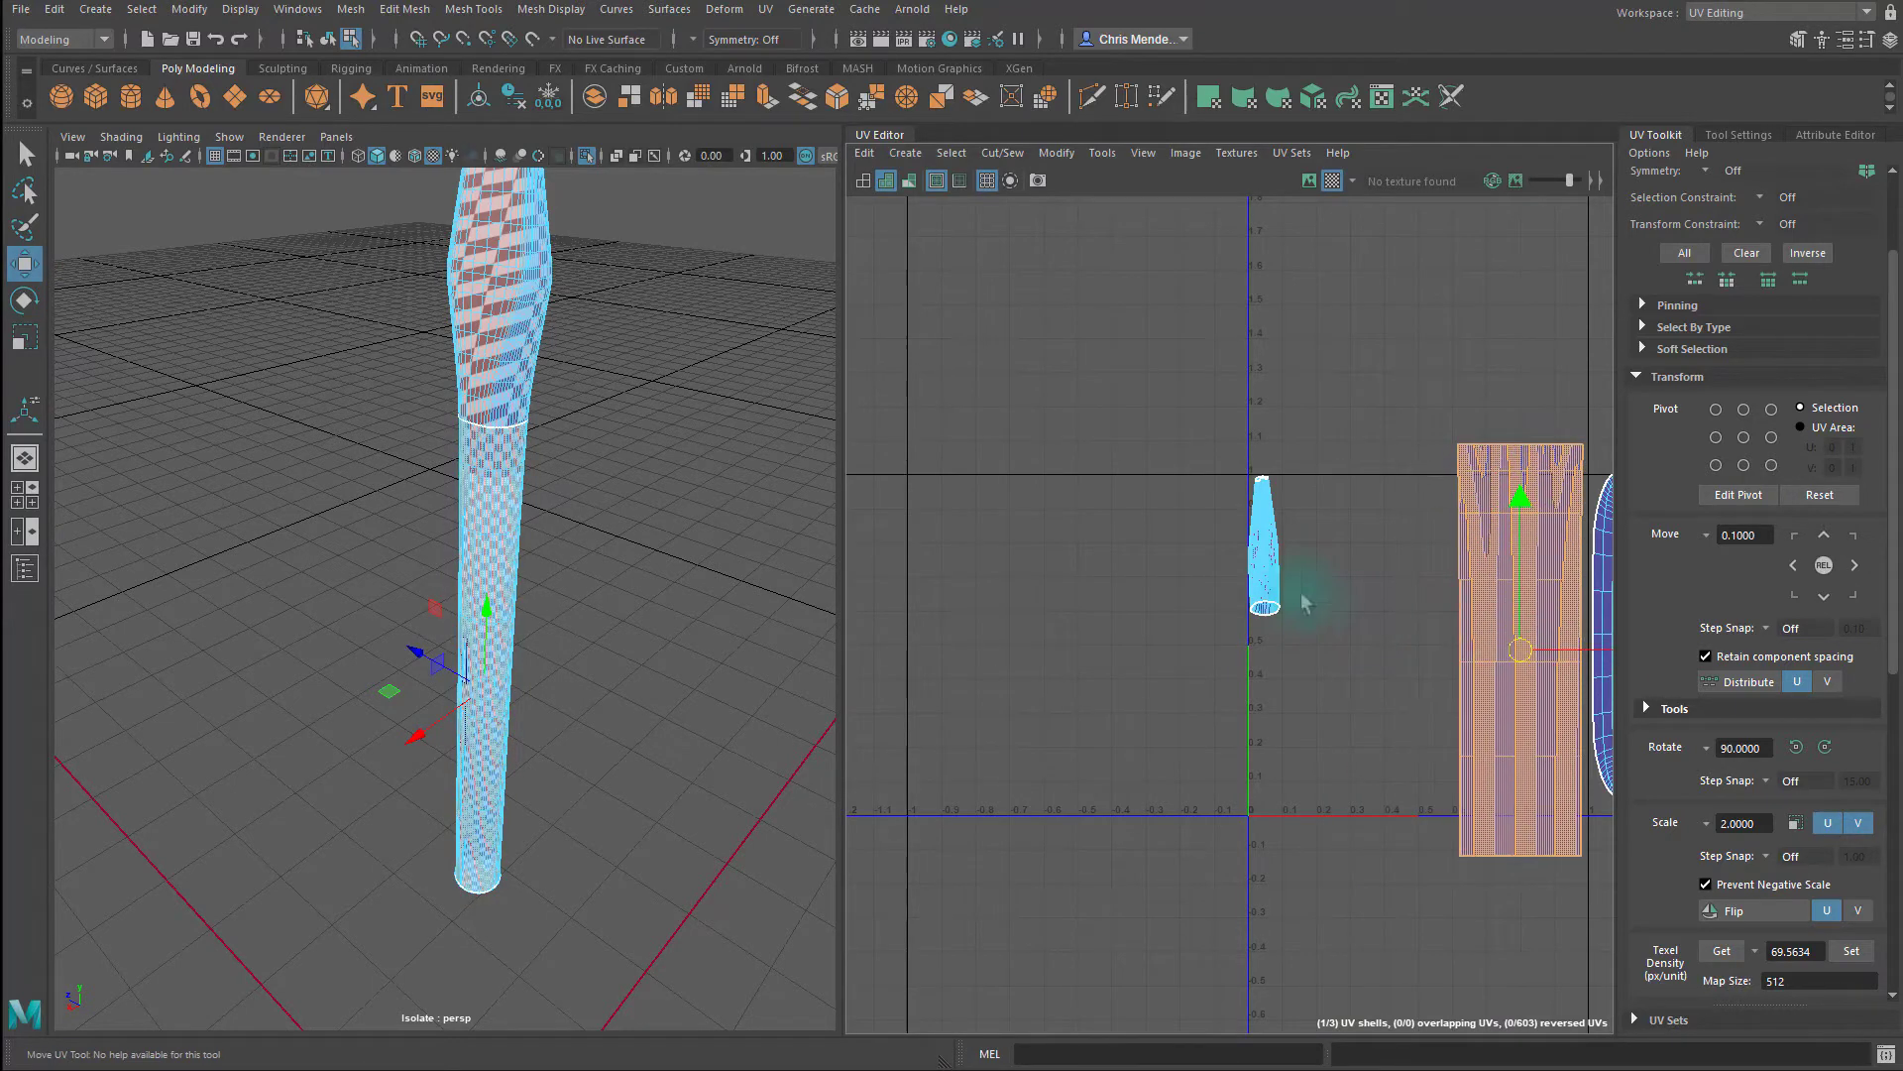
Step: Select the flared blade's UV shell and nudge it slightly lower within the UV tile
left_click(1262, 565)
left_click_drag(1305, 595, 1313, 661)
left_click_drag(593, 496, 608, 538, "alt")
scroll(633, 499, "up", 5)
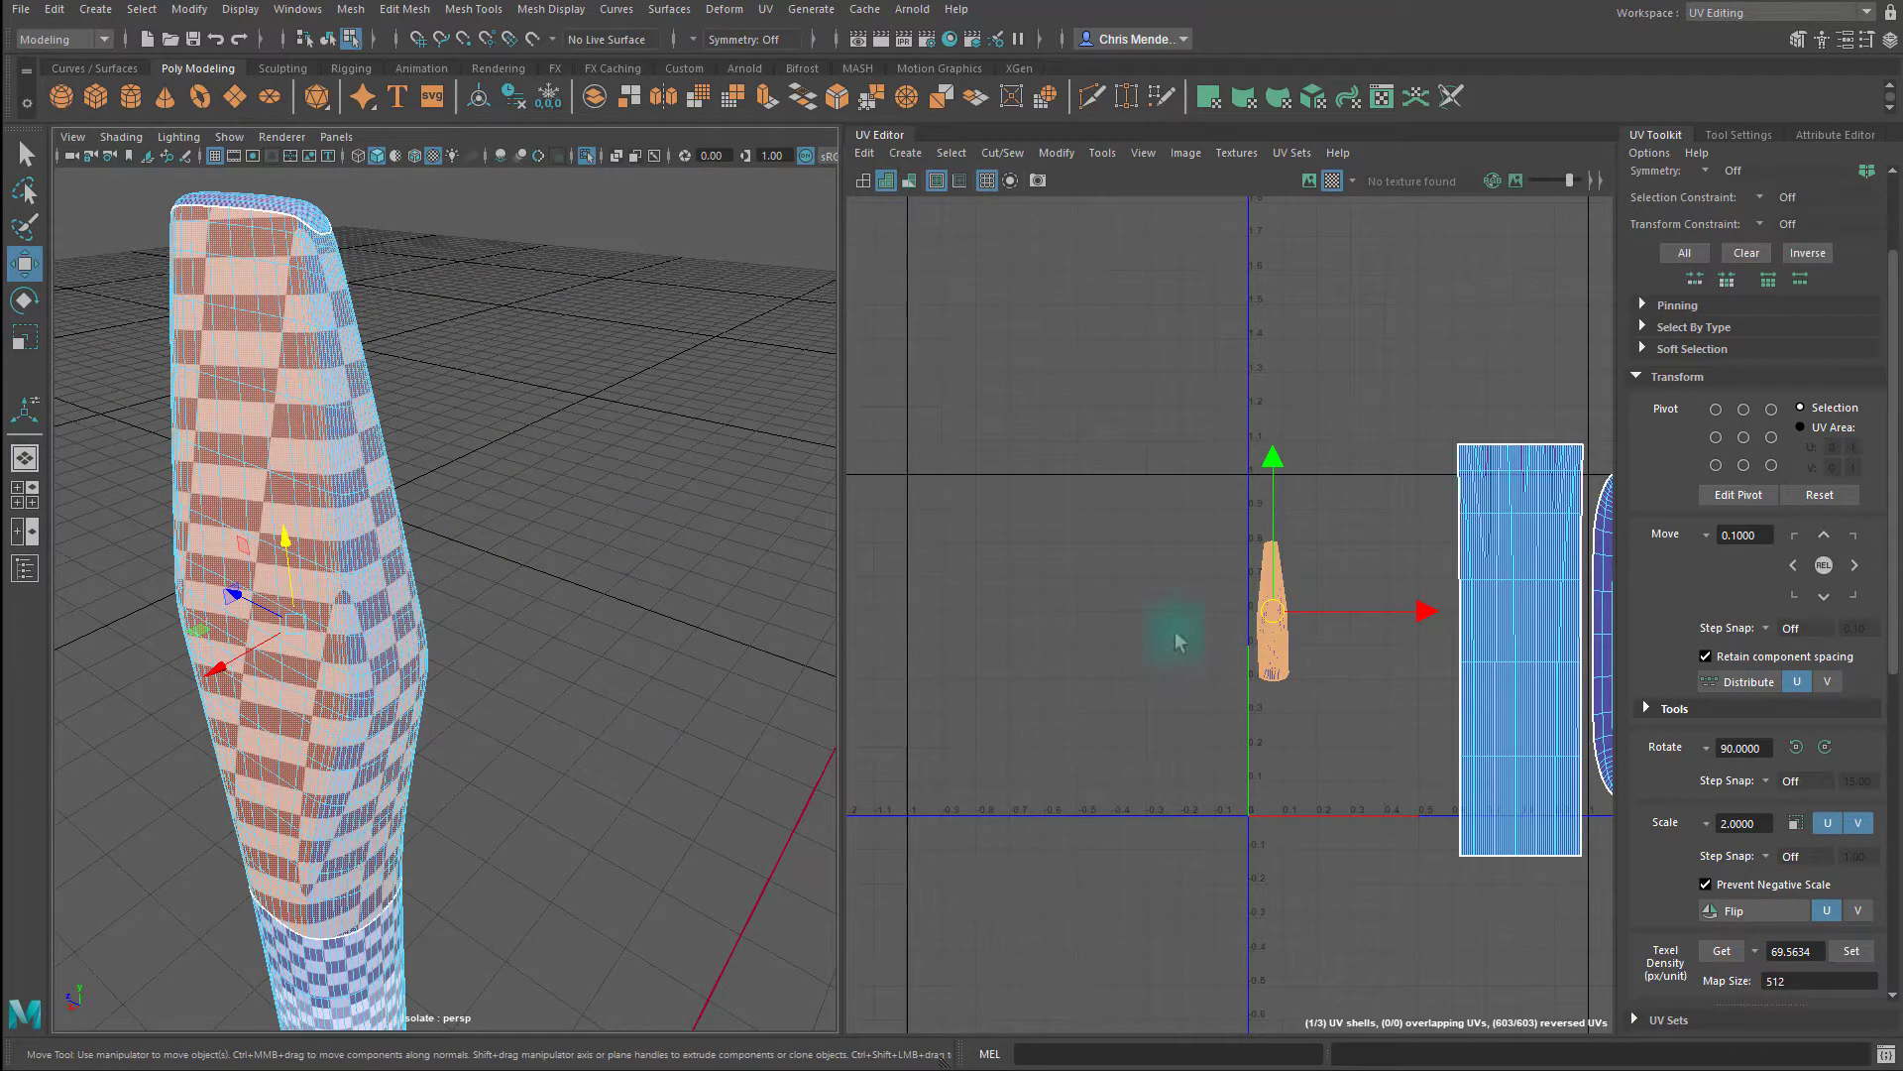
scroll(1180, 643, "up", 5)
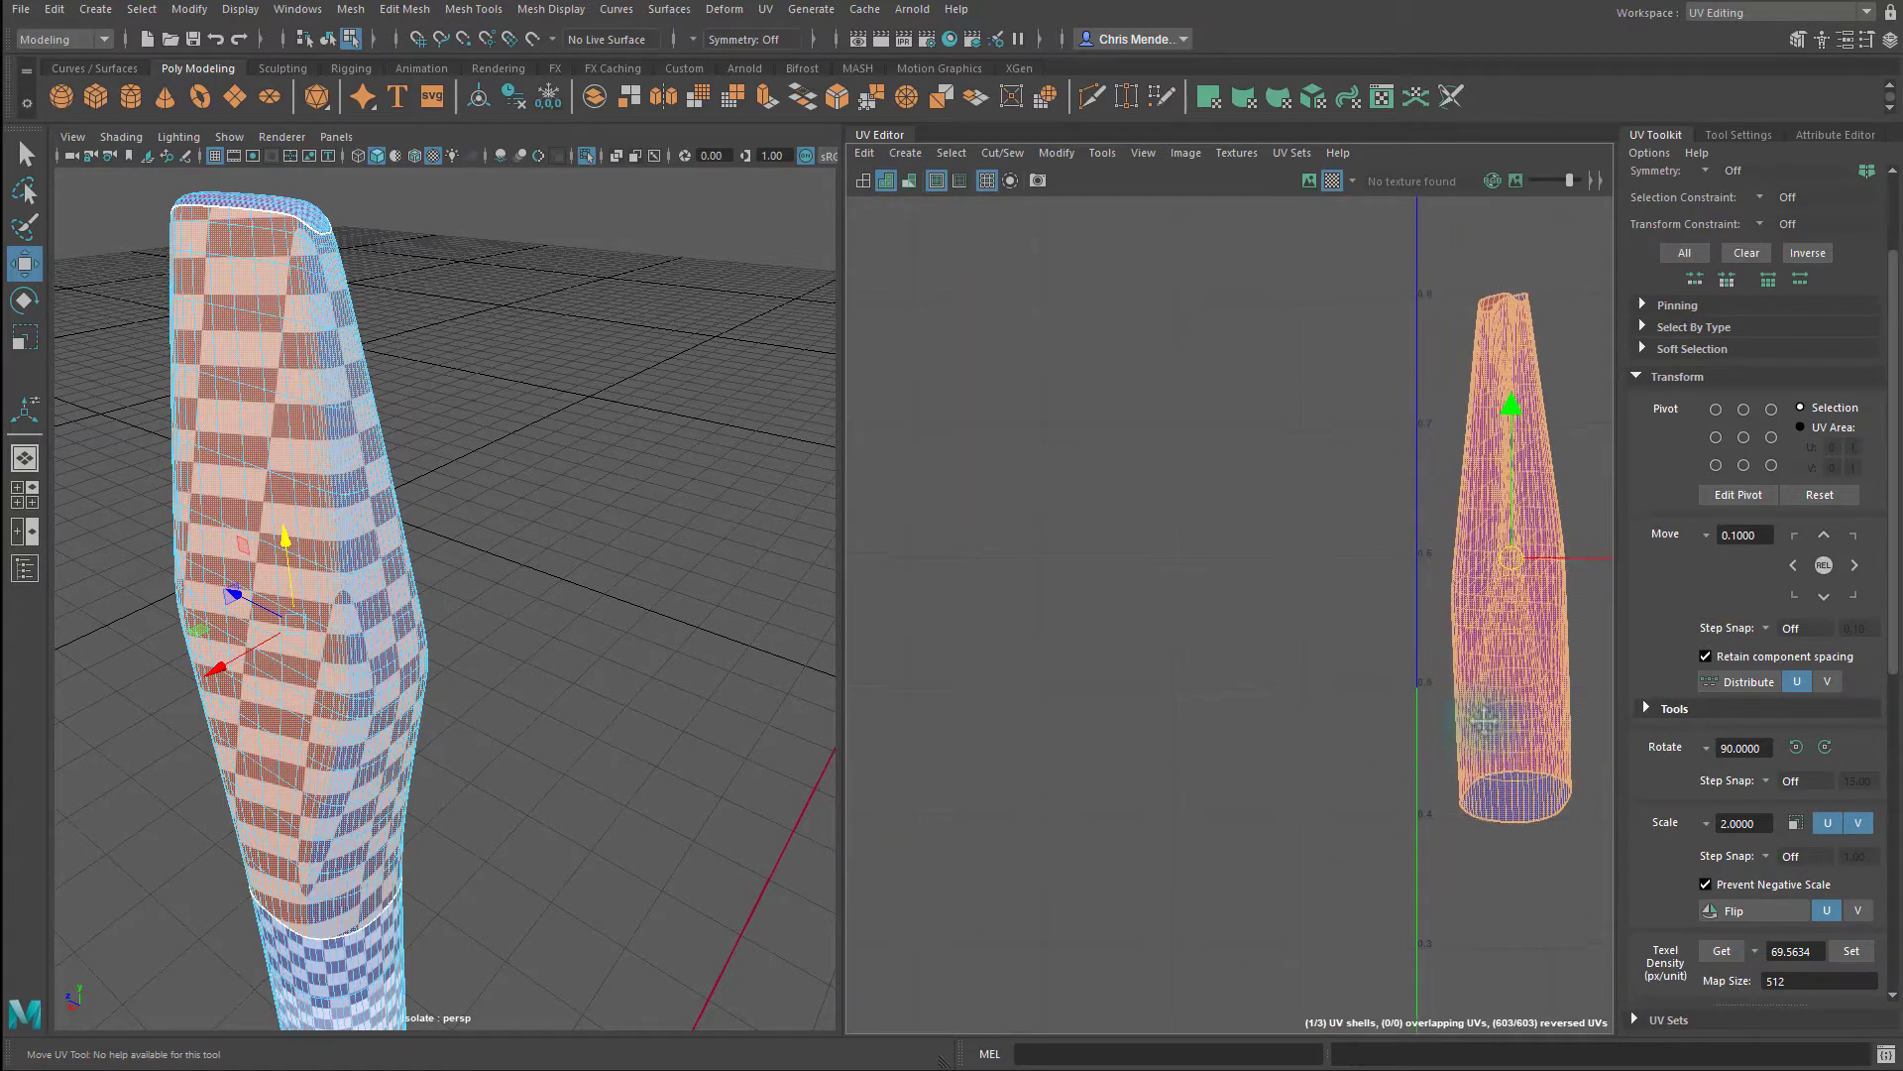
middle_click_drag(1484, 721, 1470, 725, "alt")
Step: Select the lengthwise line of edges along the flared blade's narrow side and cut the UVs along it
key("F10")
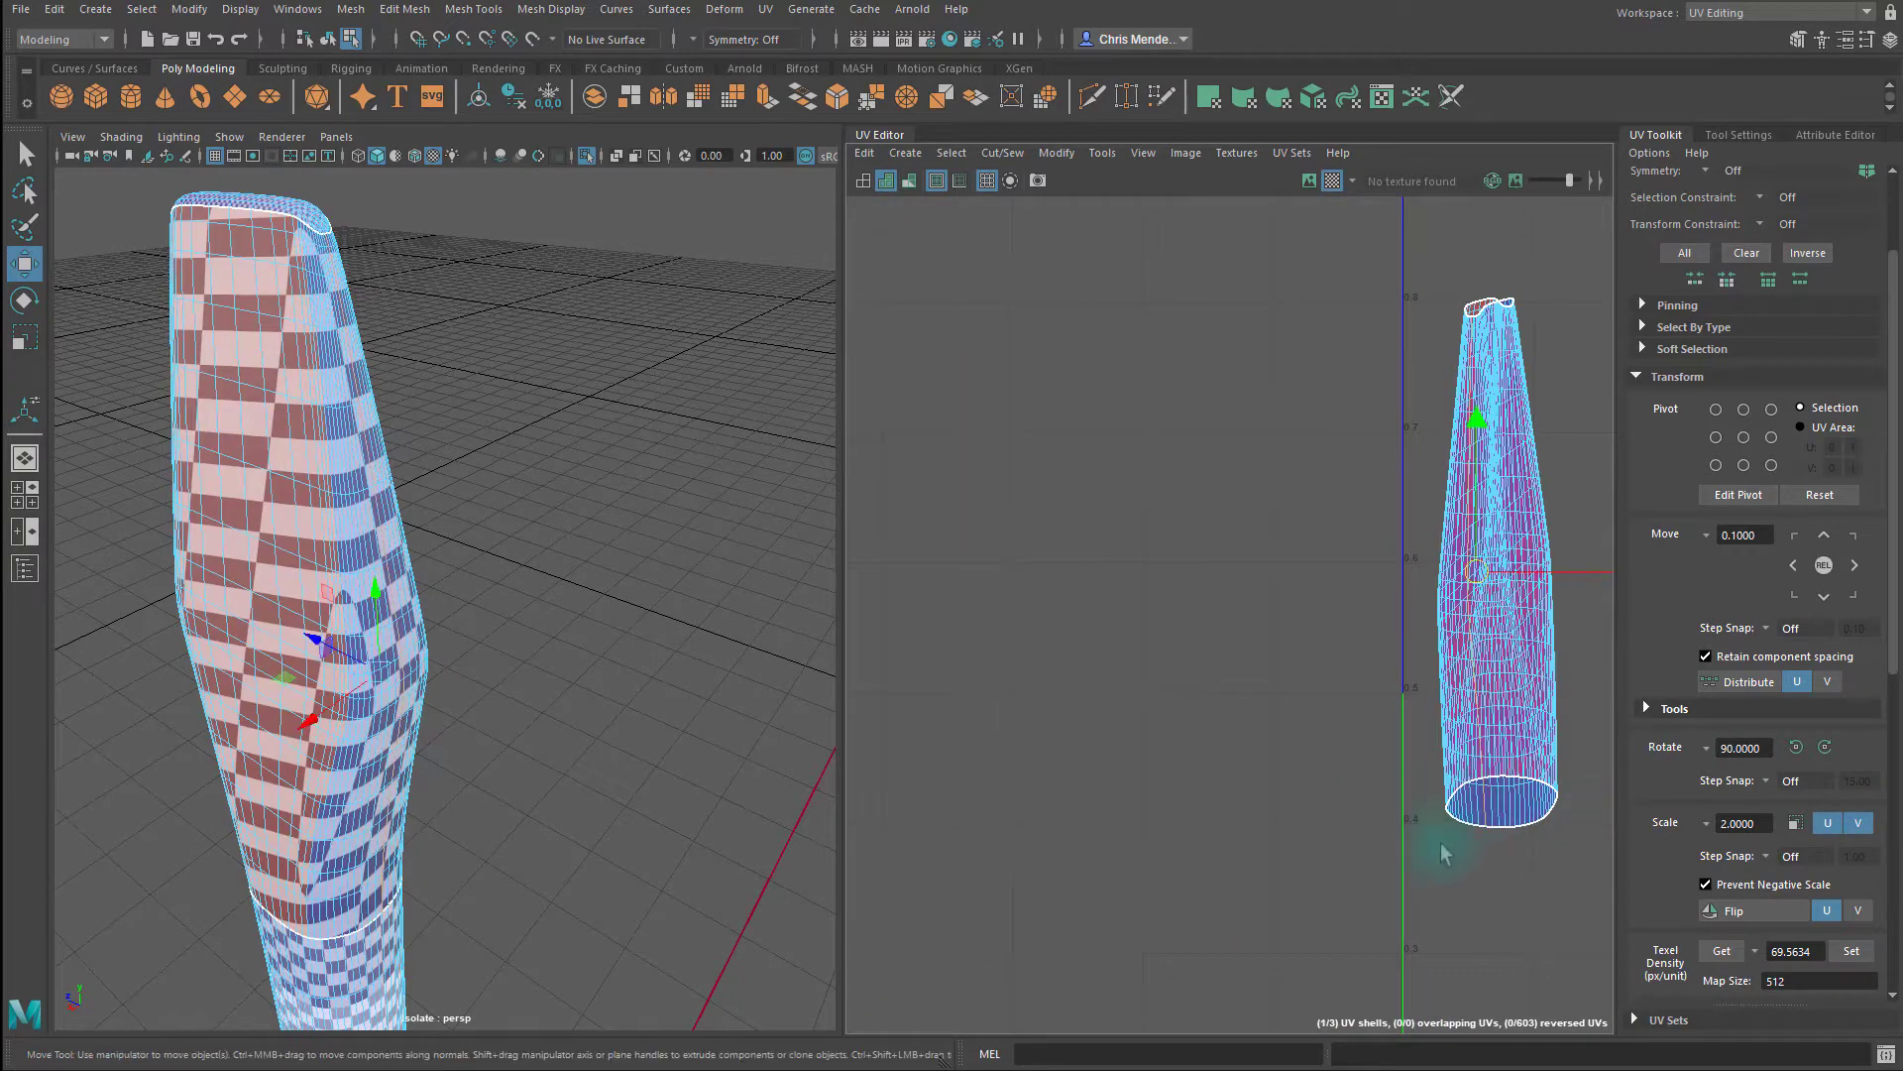
mouse_move(583, 573)
left_mouse_down("alt")
mouse_move(528, 565)
mouse_move(561, 543)
left_mouse_up("alt")
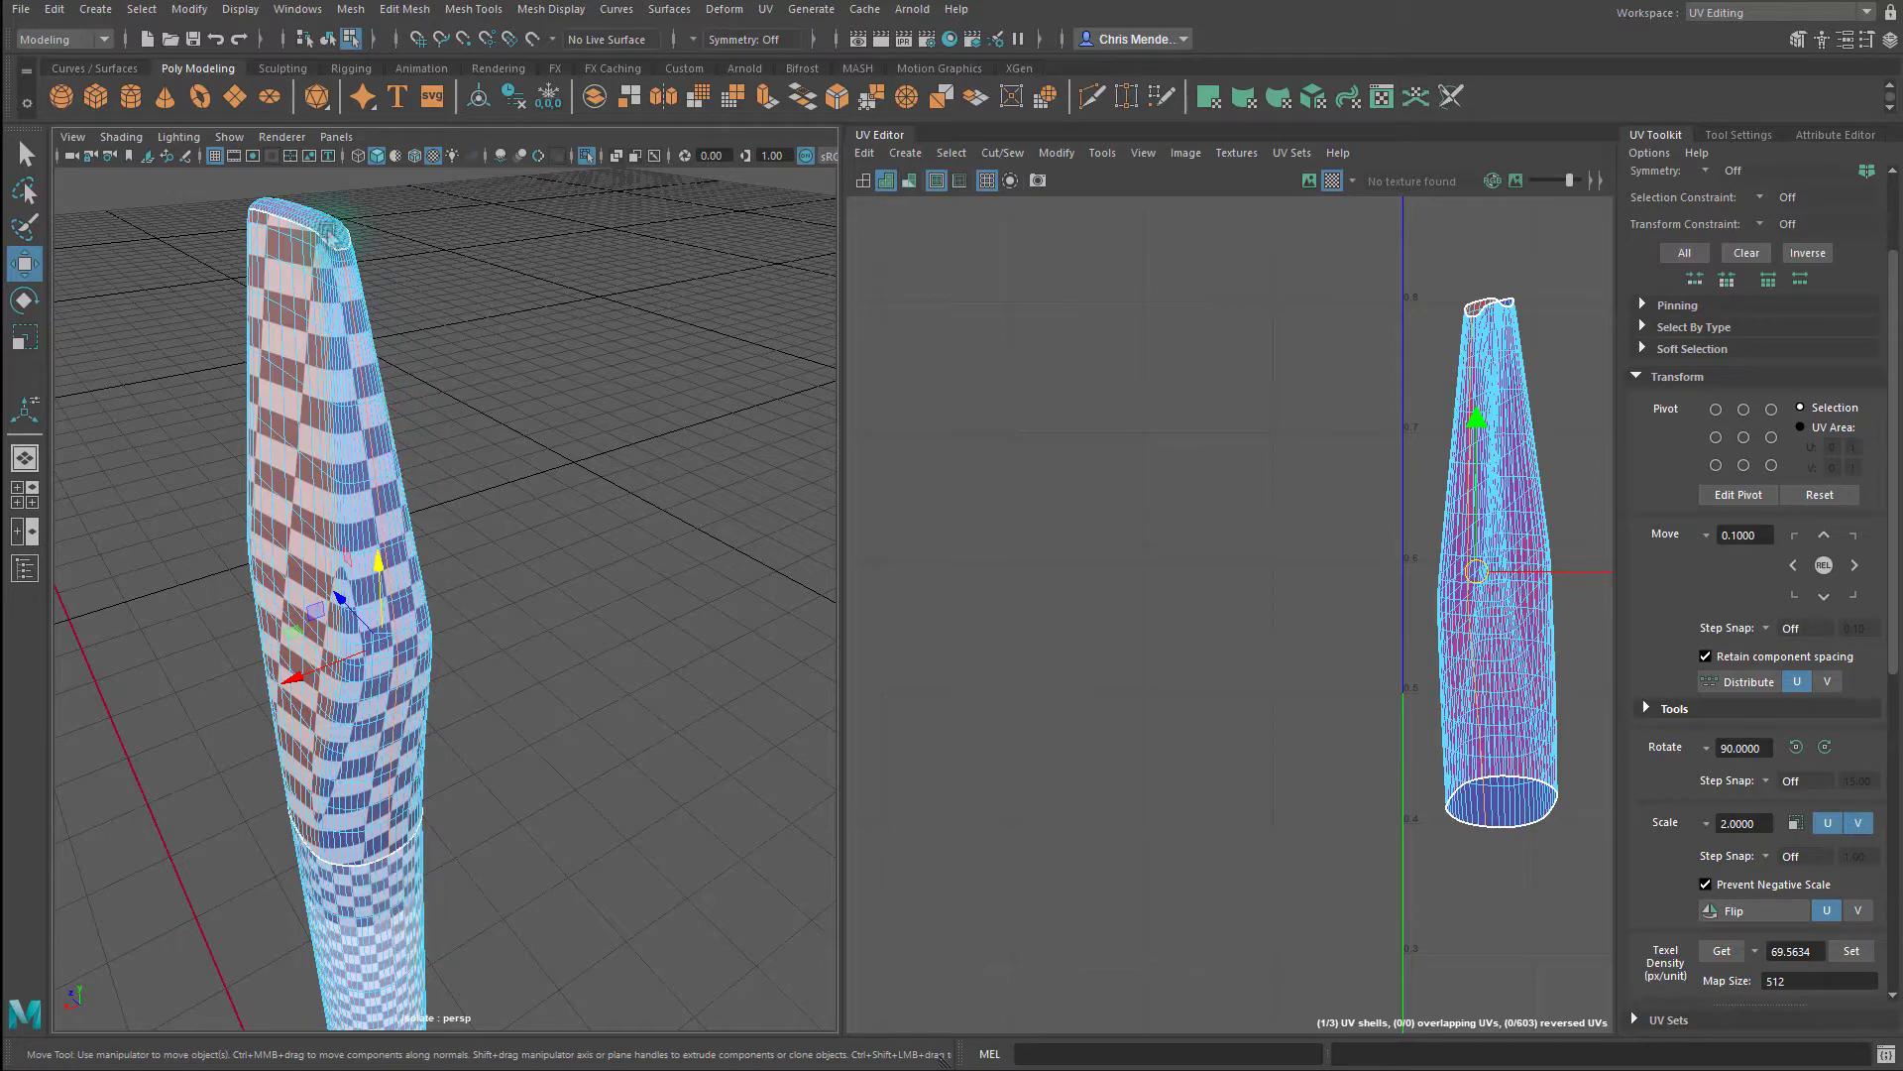
right_click_drag(1494, 542, 1447, 568, "shift")
middle_click_drag(1501, 570, 1057, 568, "alt")
scroll(1098, 563, "down", 1)
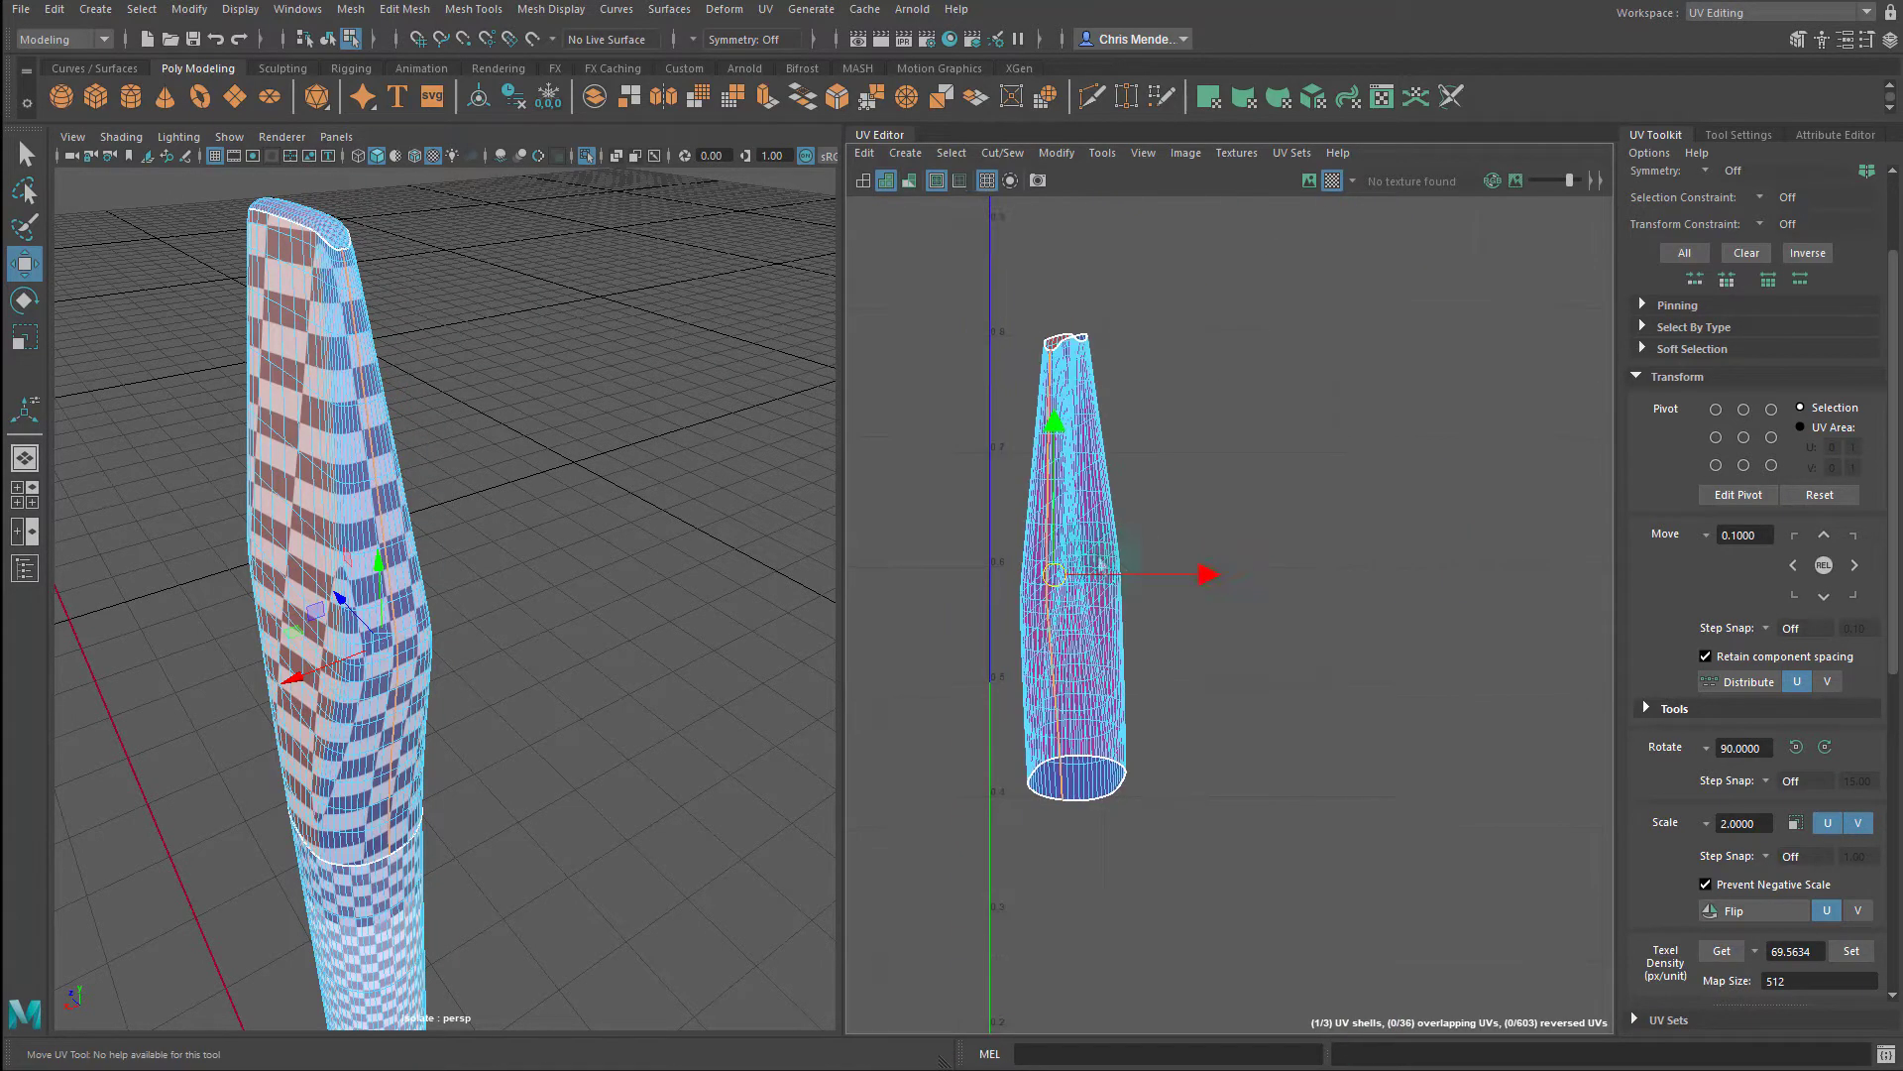
Step: Switch to UV shell selection and unfold the flared blade's shell
right_click_drag(1083, 536, 992, 506)
left_click(1078, 526)
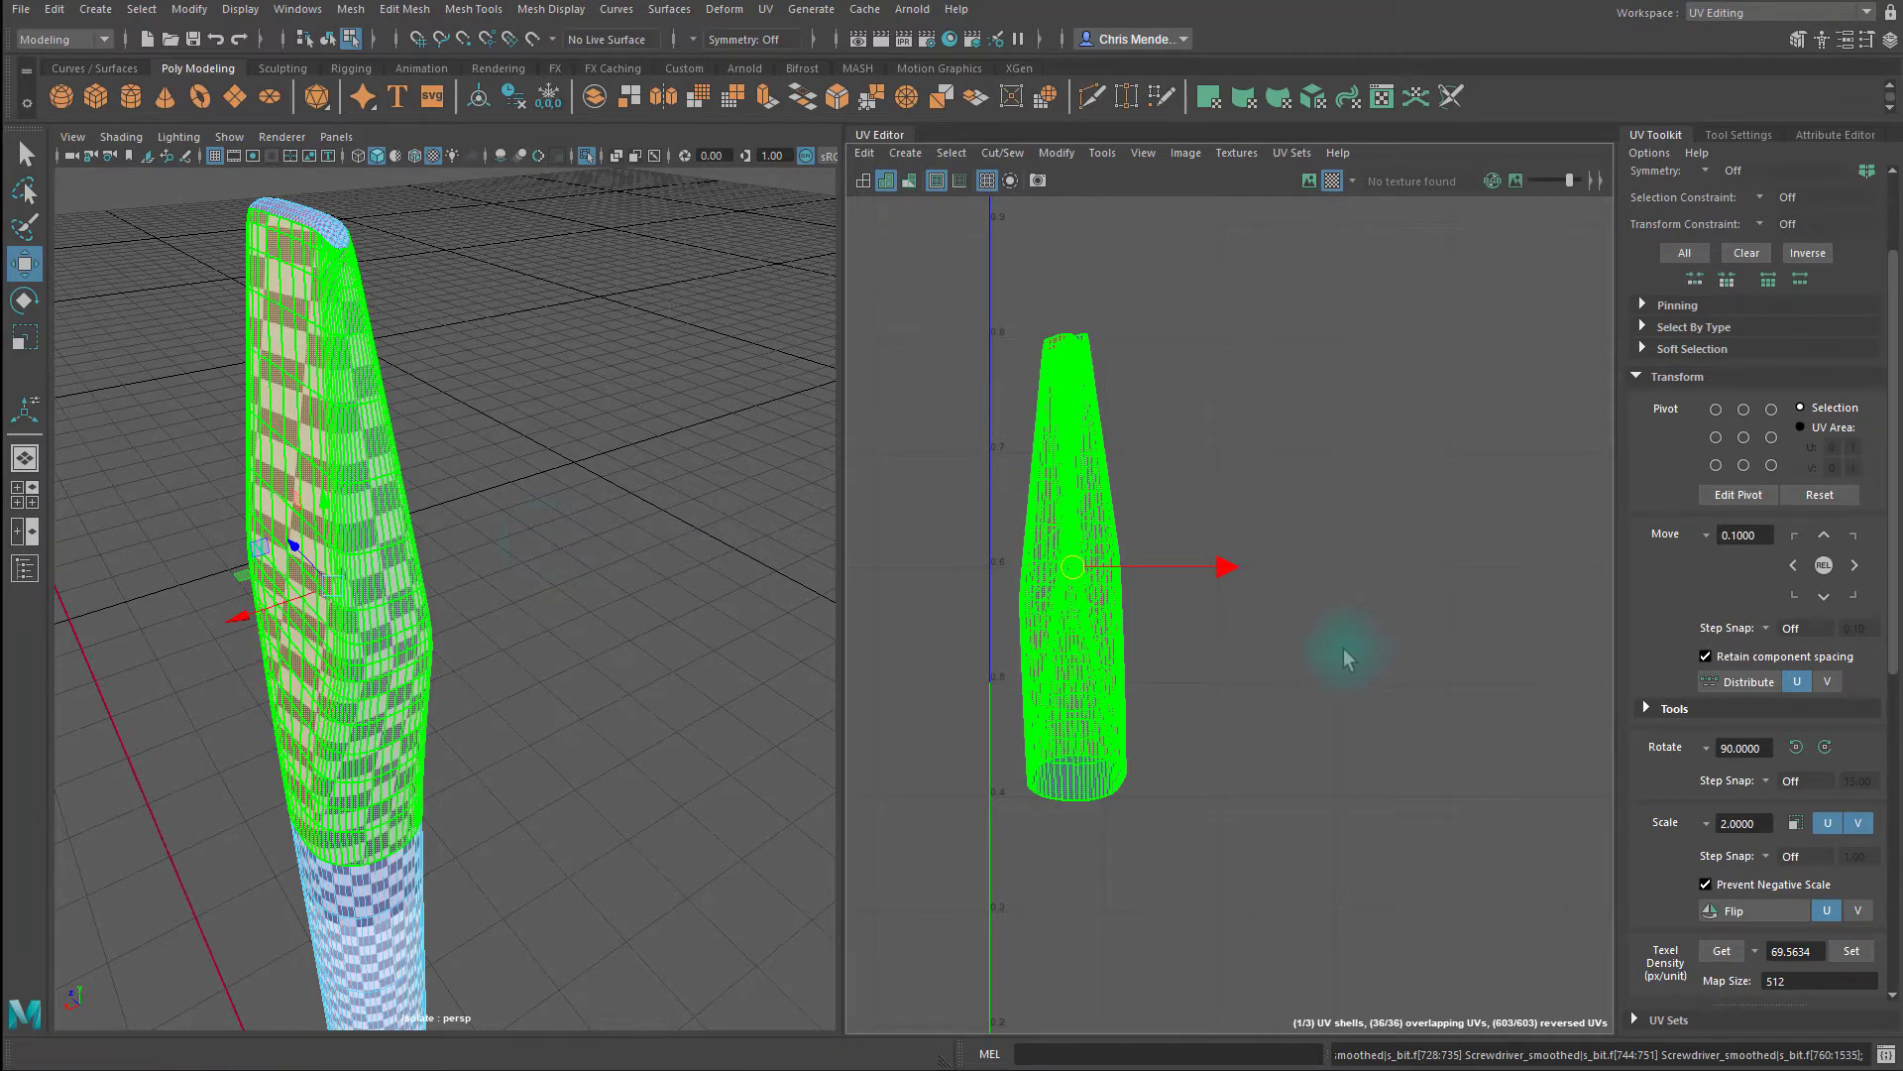
key("ctrl+u")
scroll(1243, 646, "down", 2)
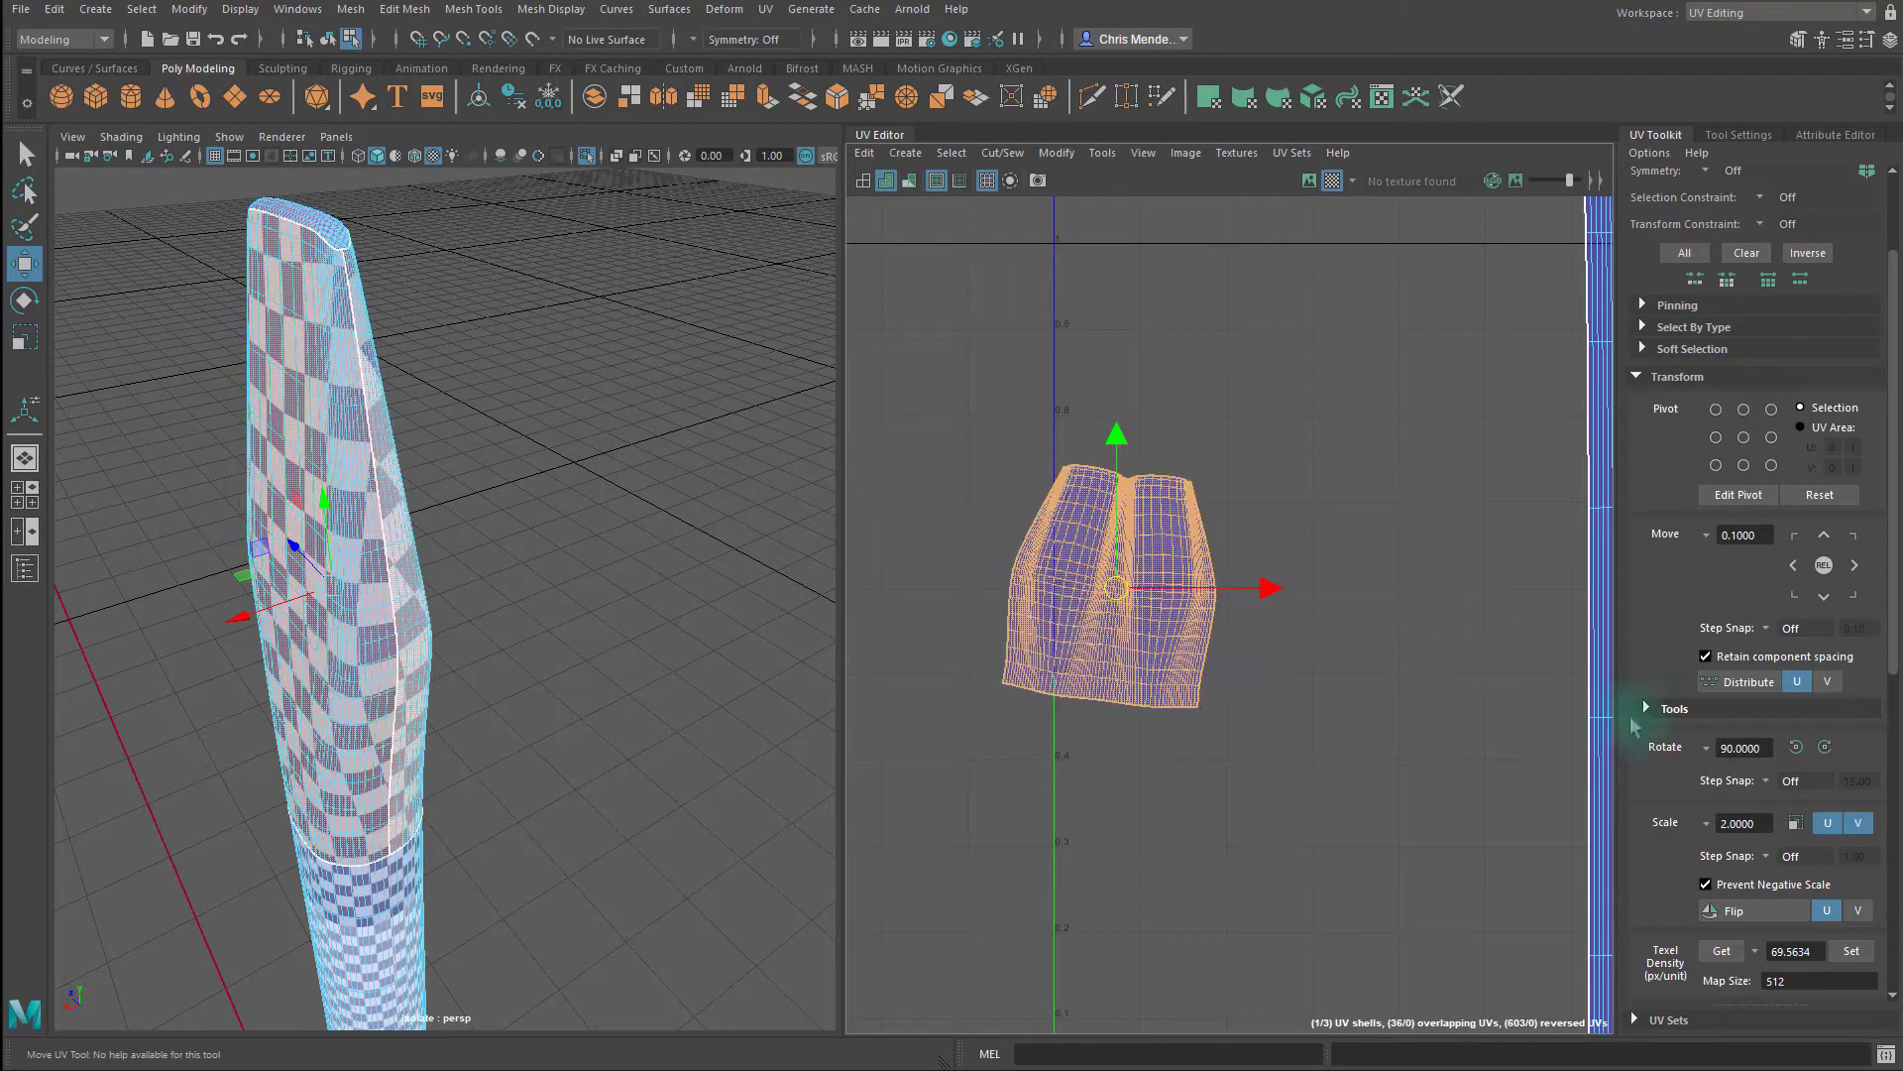
Step: Orient the flared blade's shell to the axes and optimize its UVs, checking the checker pattern along its narrow side
left_click(1675, 378)
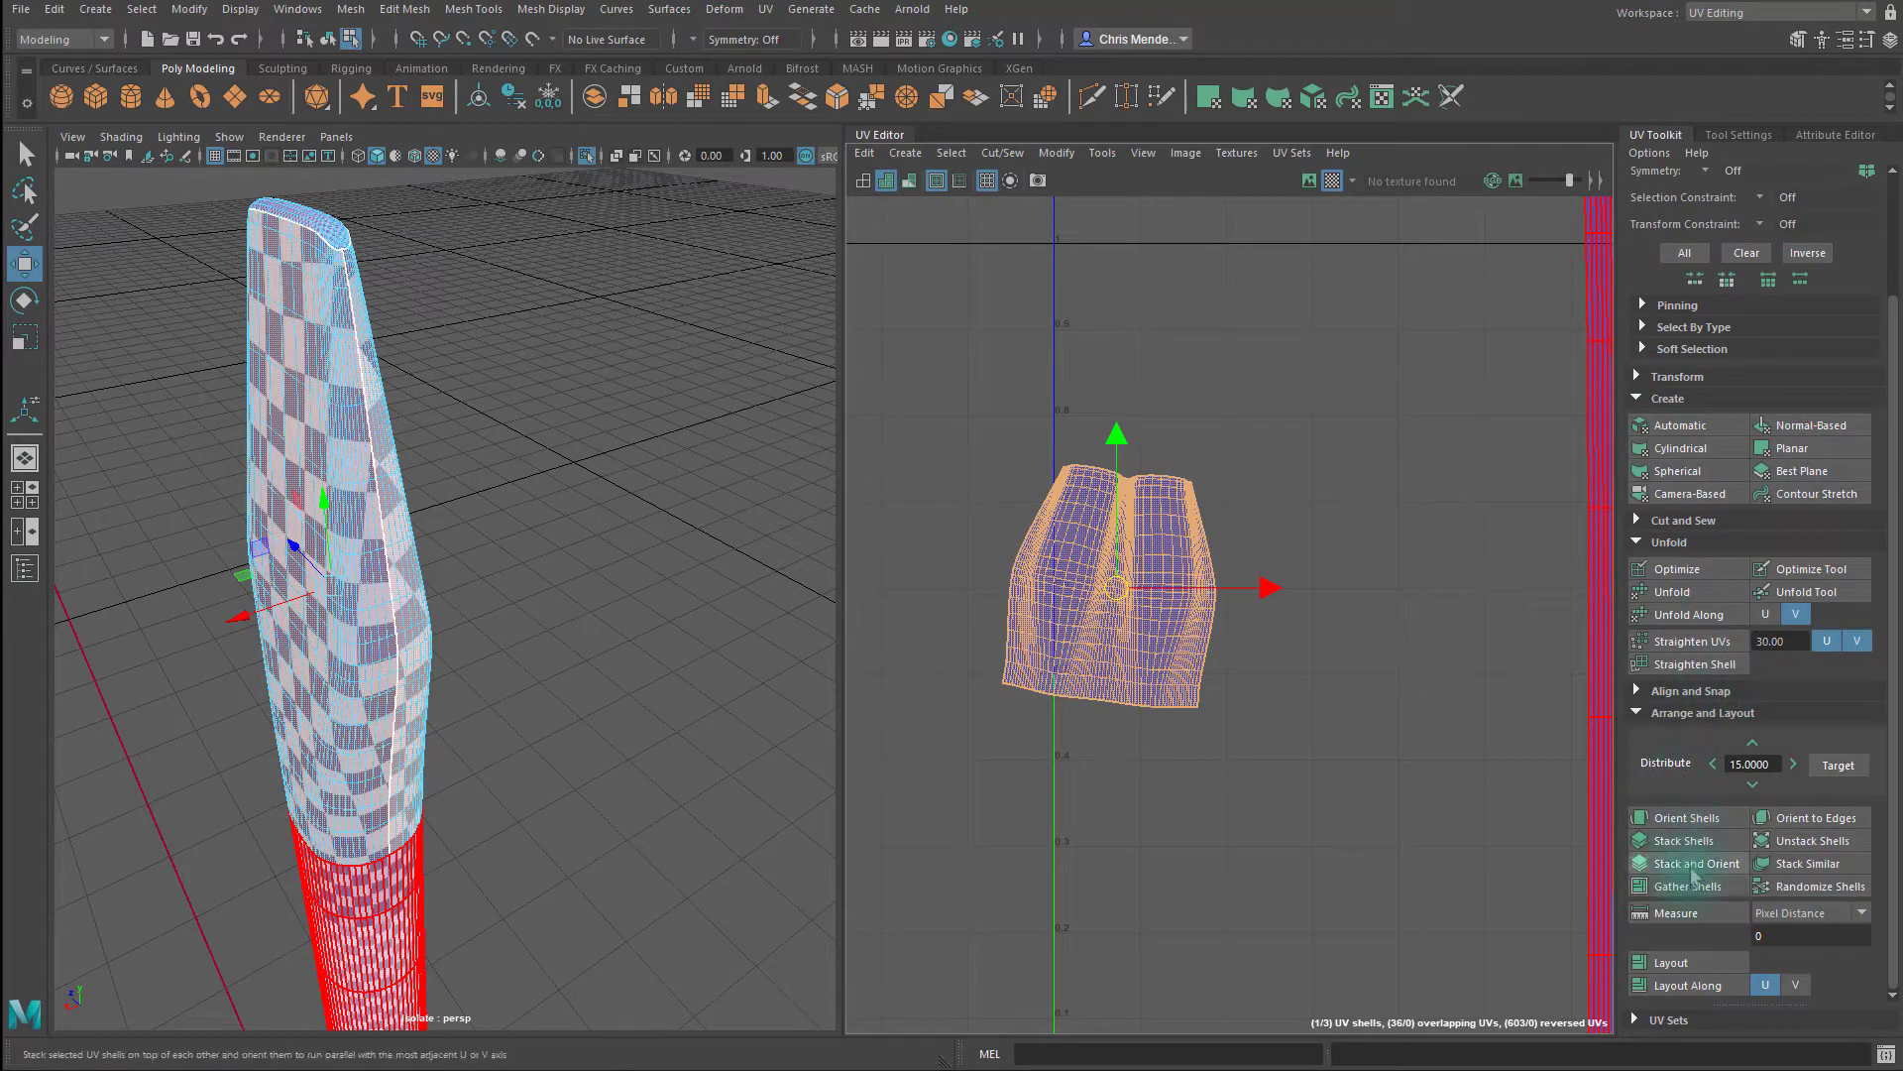
left_click(1673, 819)
left_click(1683, 570)
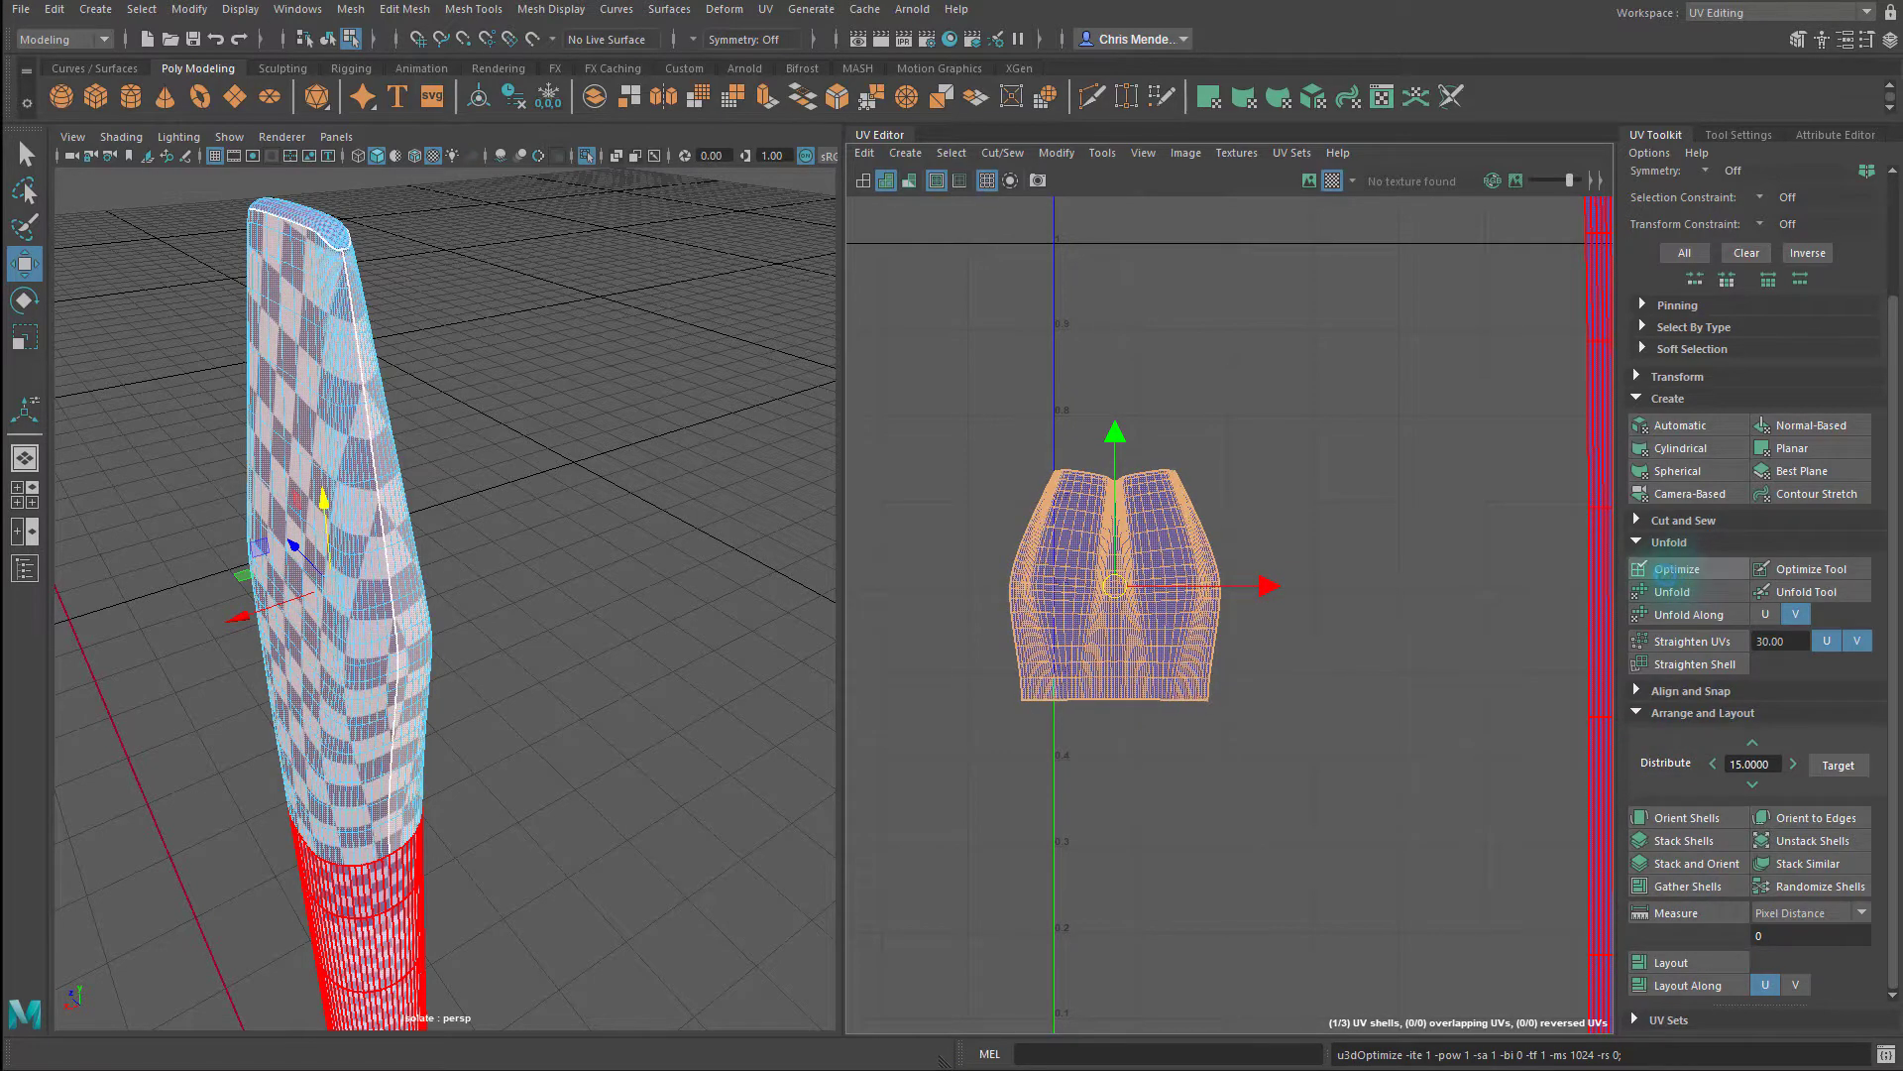
left_click_drag(437, 620, 533, 480, "alt")
key("f")
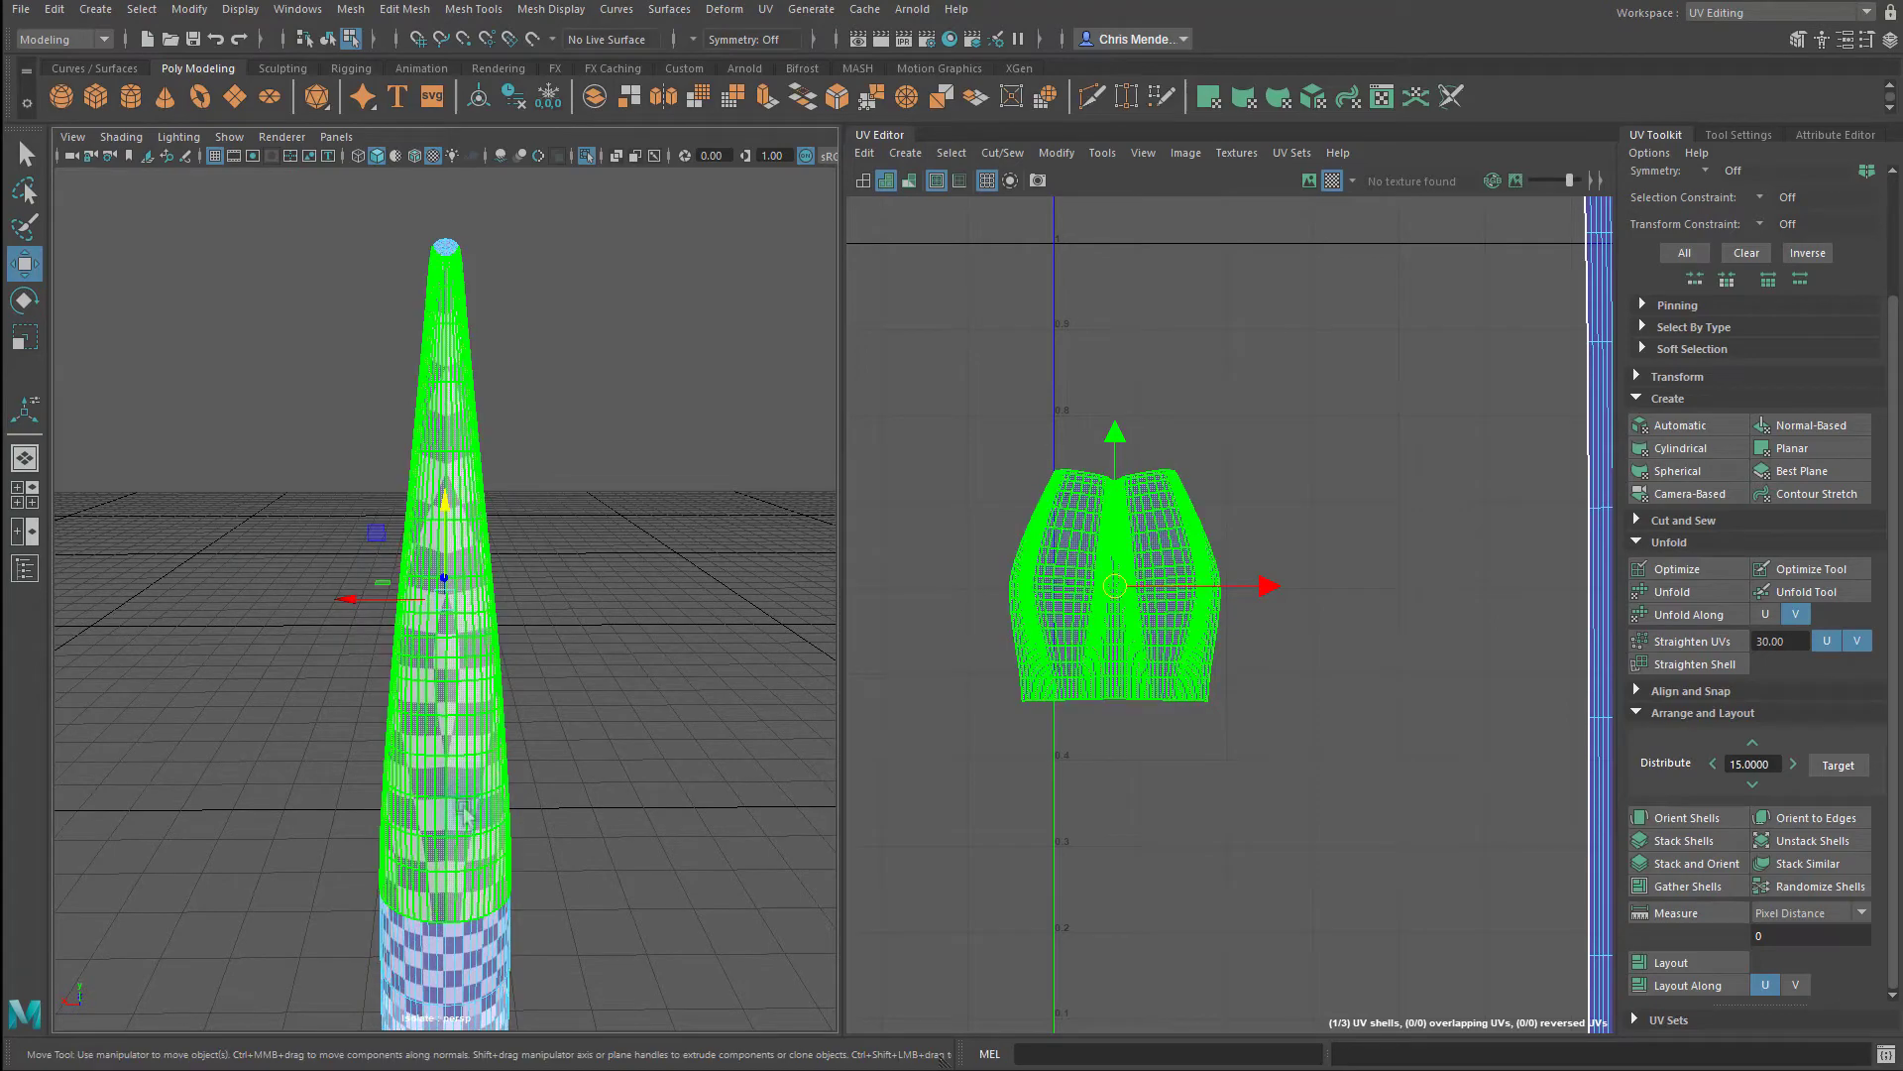
left_click(460, 421)
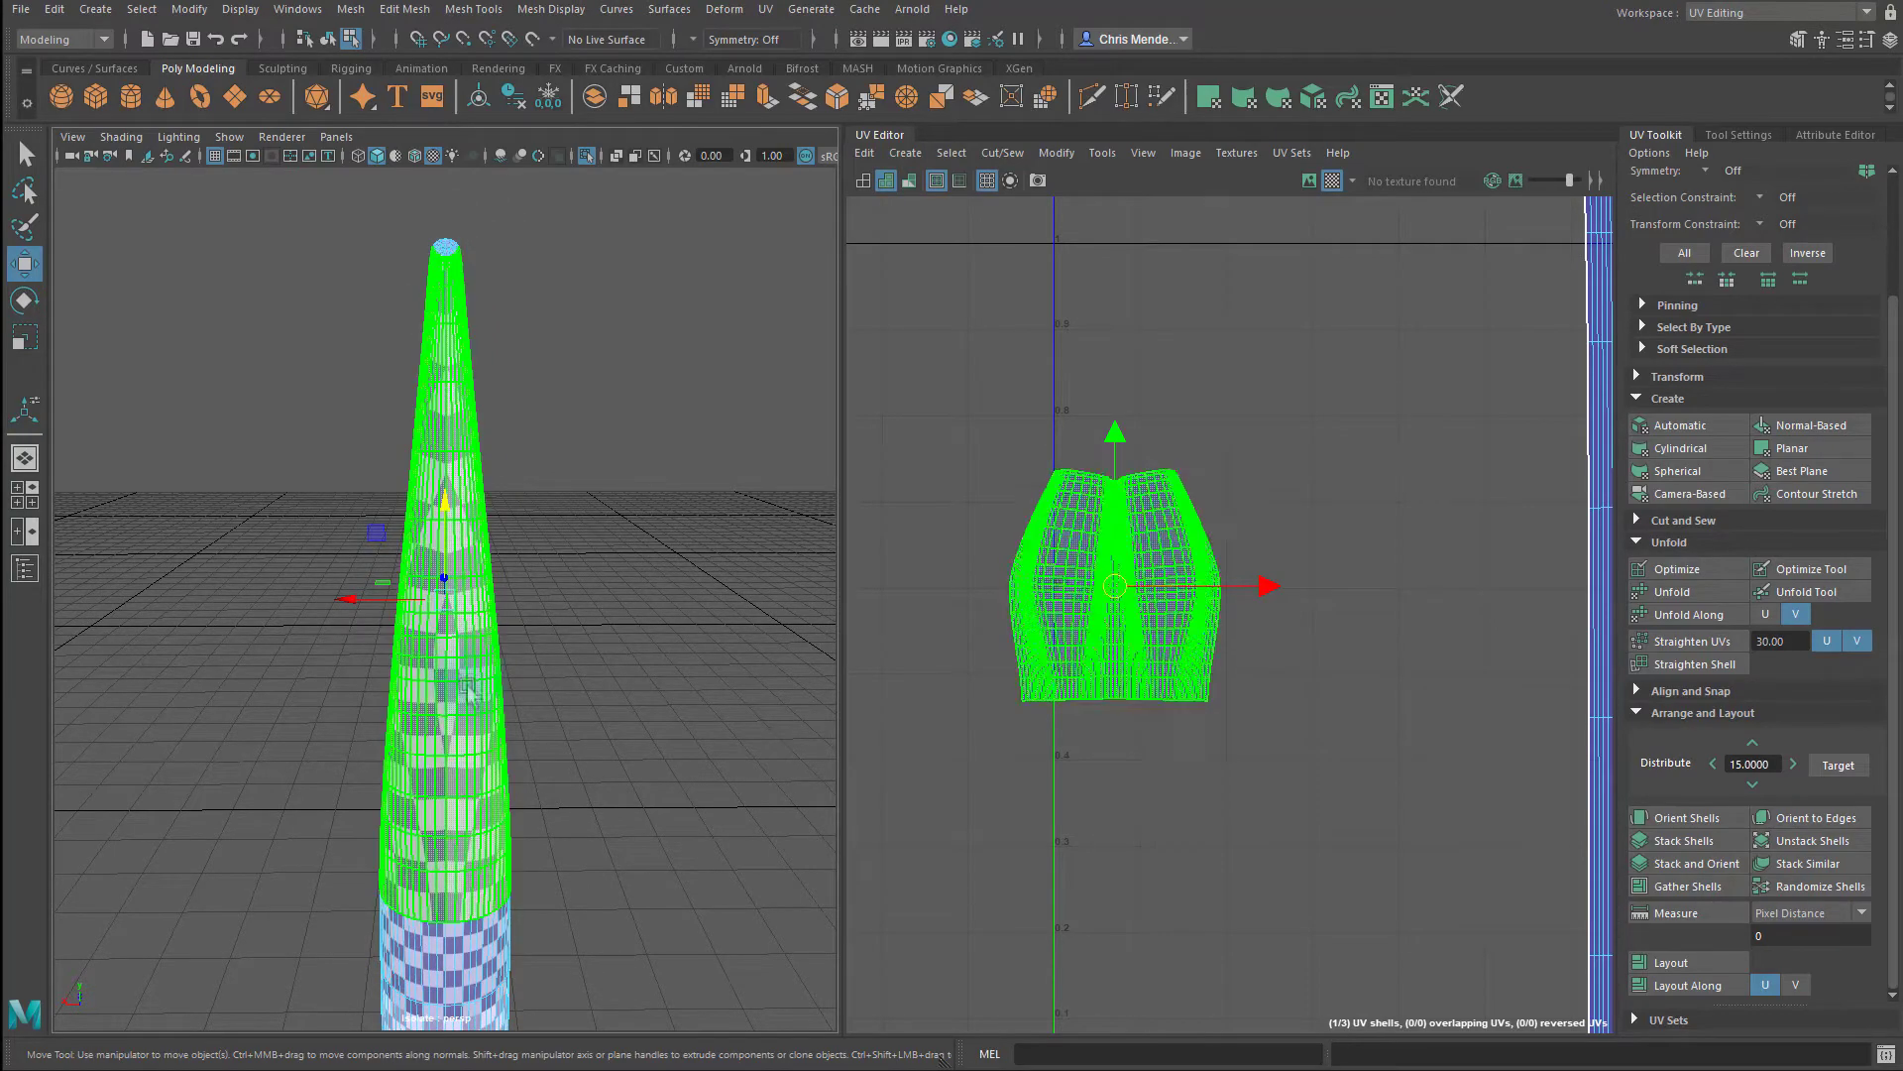
right_click_drag(1037, 666, 1402, 743, "alt")
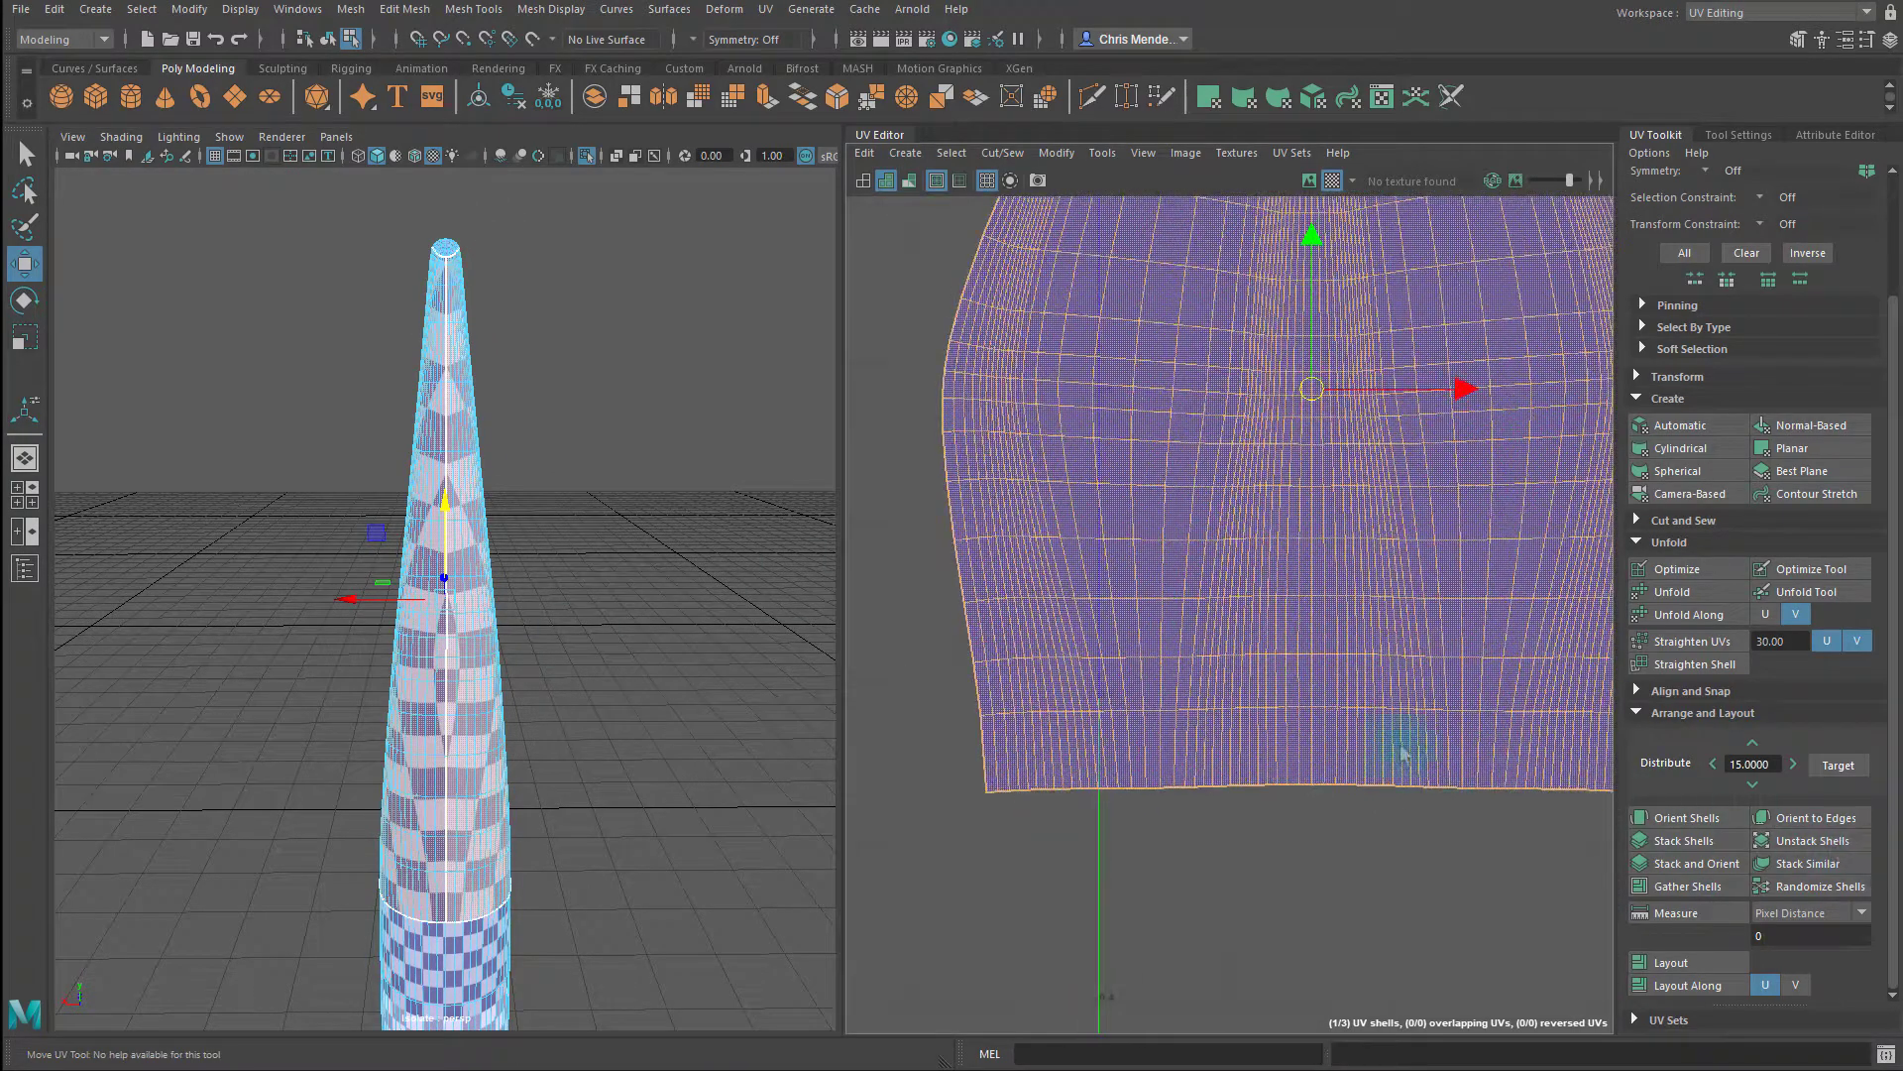
middle_click_drag(1359, 347, 1280, 750, "alt")
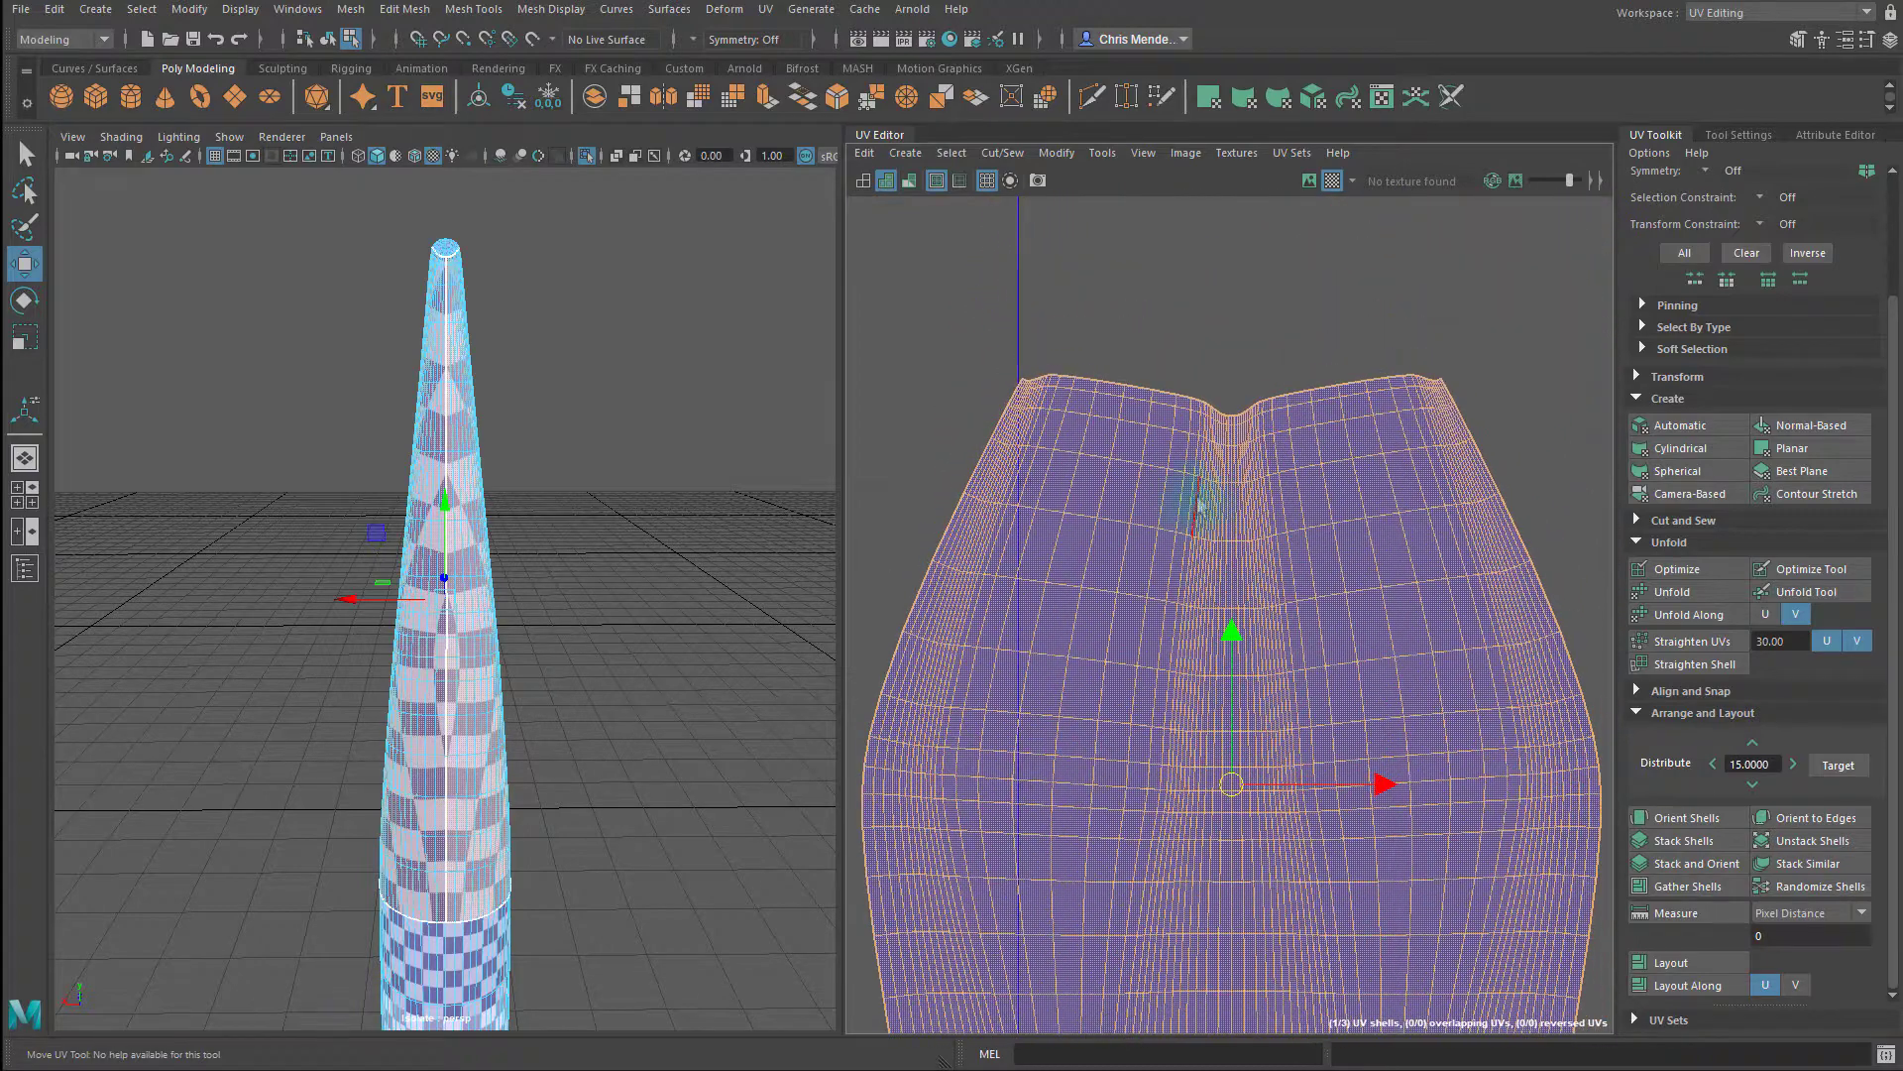
Step: Cut the flared blade's shell lengthwise down its centre line and unfold the two resulting halves
key("F10")
right_click(1232, 522, "shift")
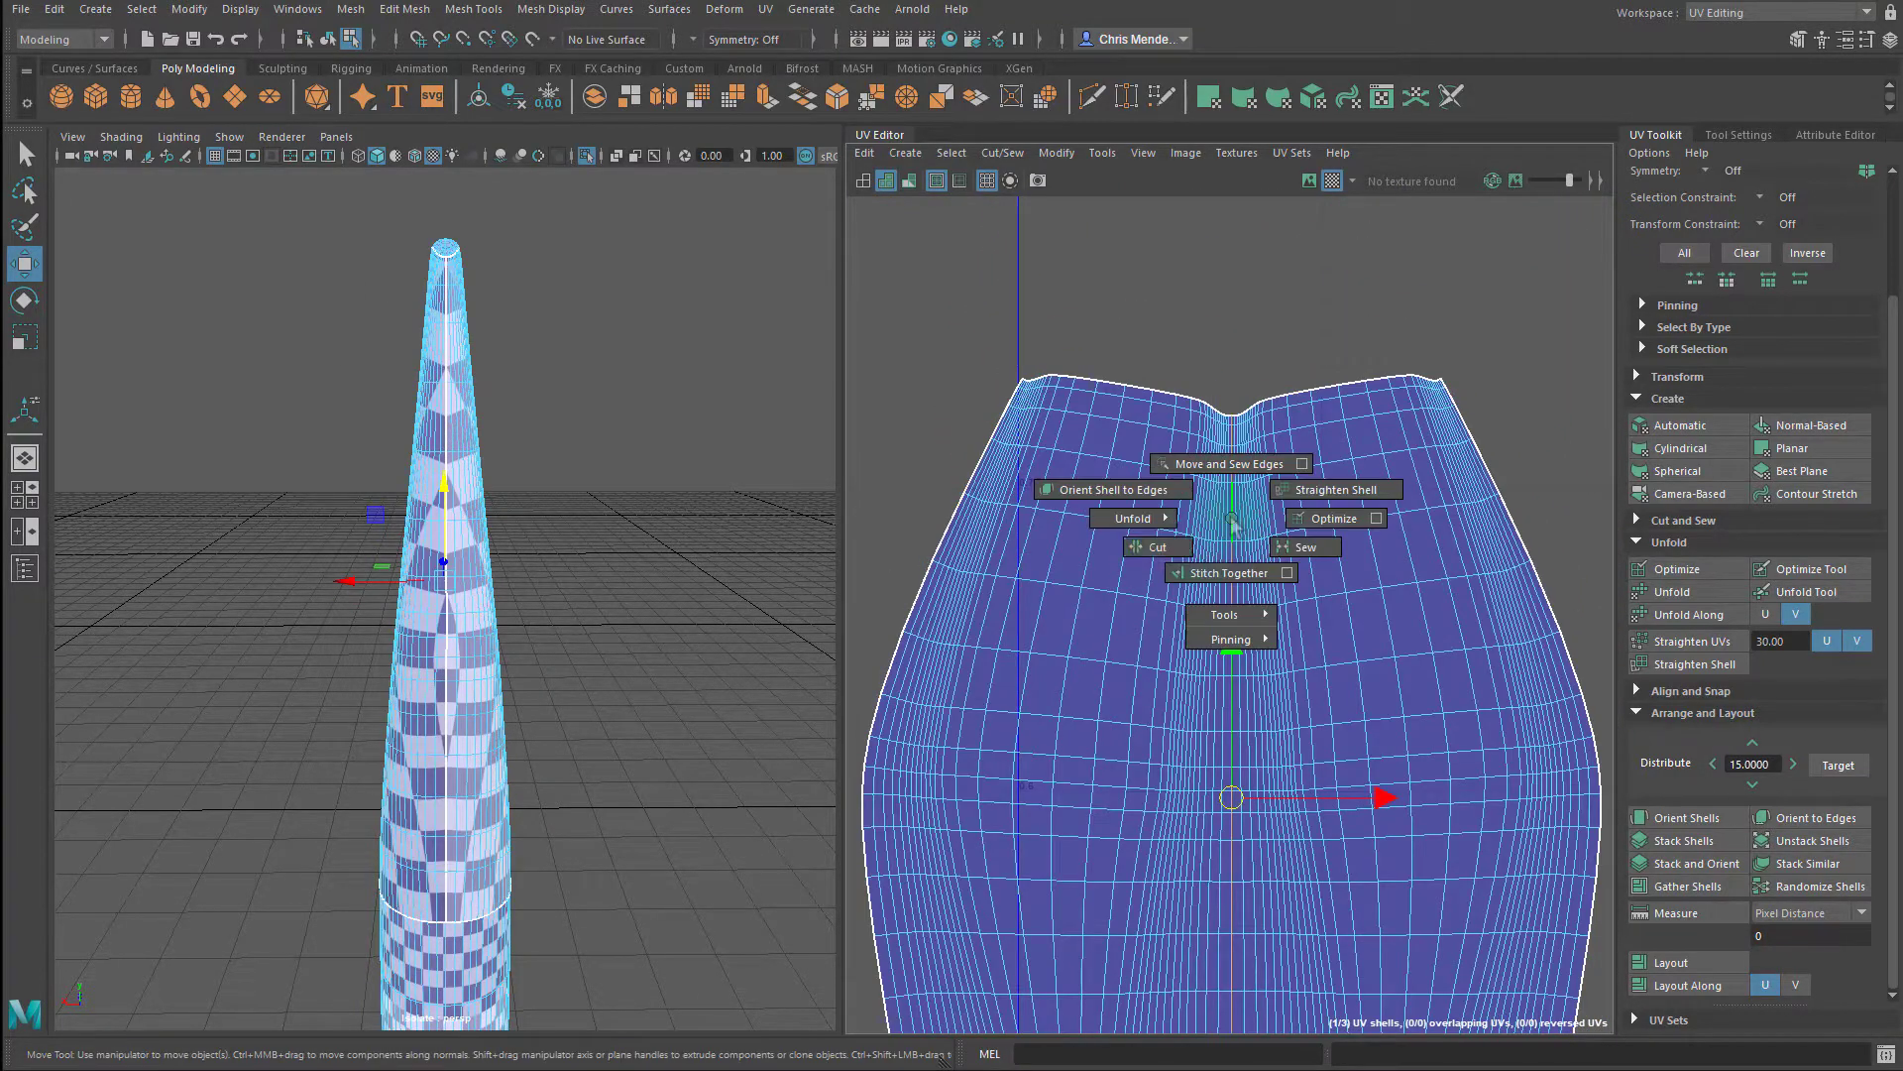
right_click_drag(1179, 561, 1175, 553, "shift")
right_click_drag(1168, 536, 1089, 501)
left_click_drag(1098, 456, 1472, 617)
right_click_drag(1472, 617, 821, 598, "shift")
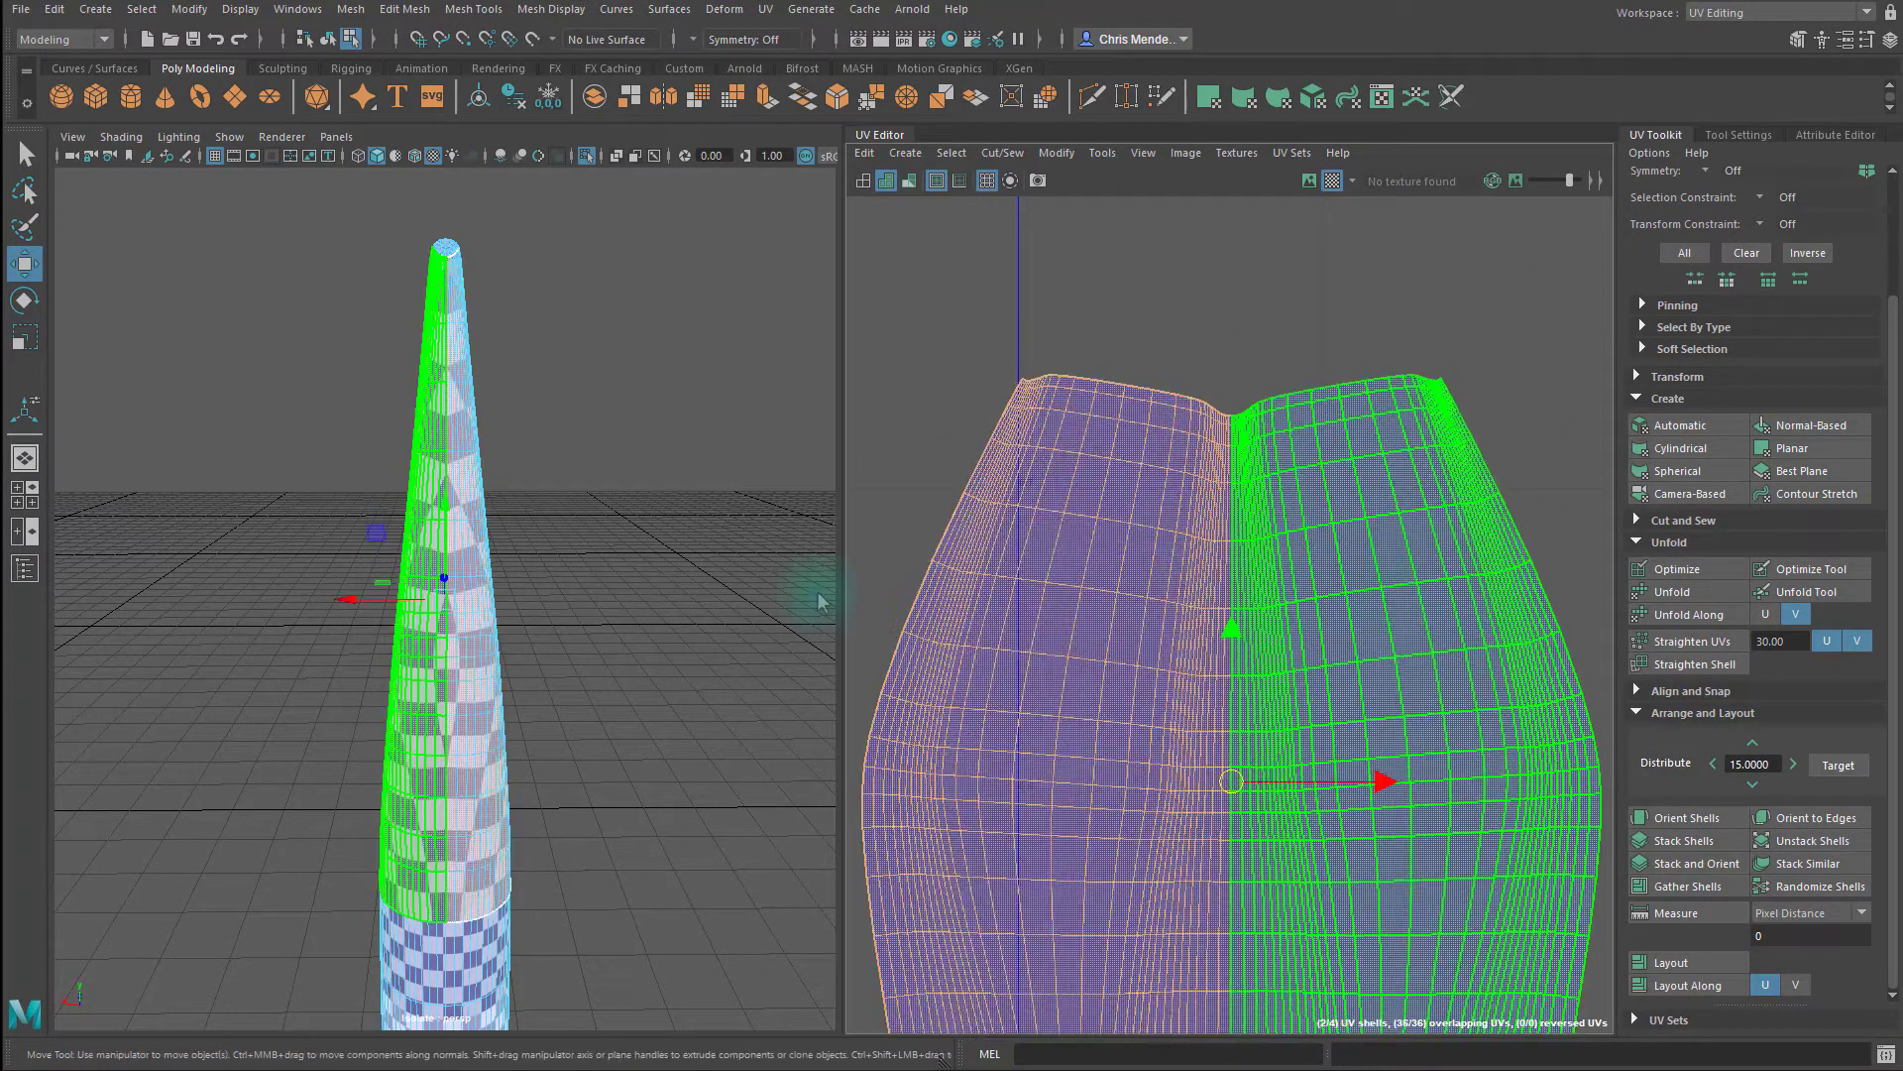
Step: Separate the flared blade's two half shells, select both, and optimize and orient them upright
scroll(1268, 685, "down", 4)
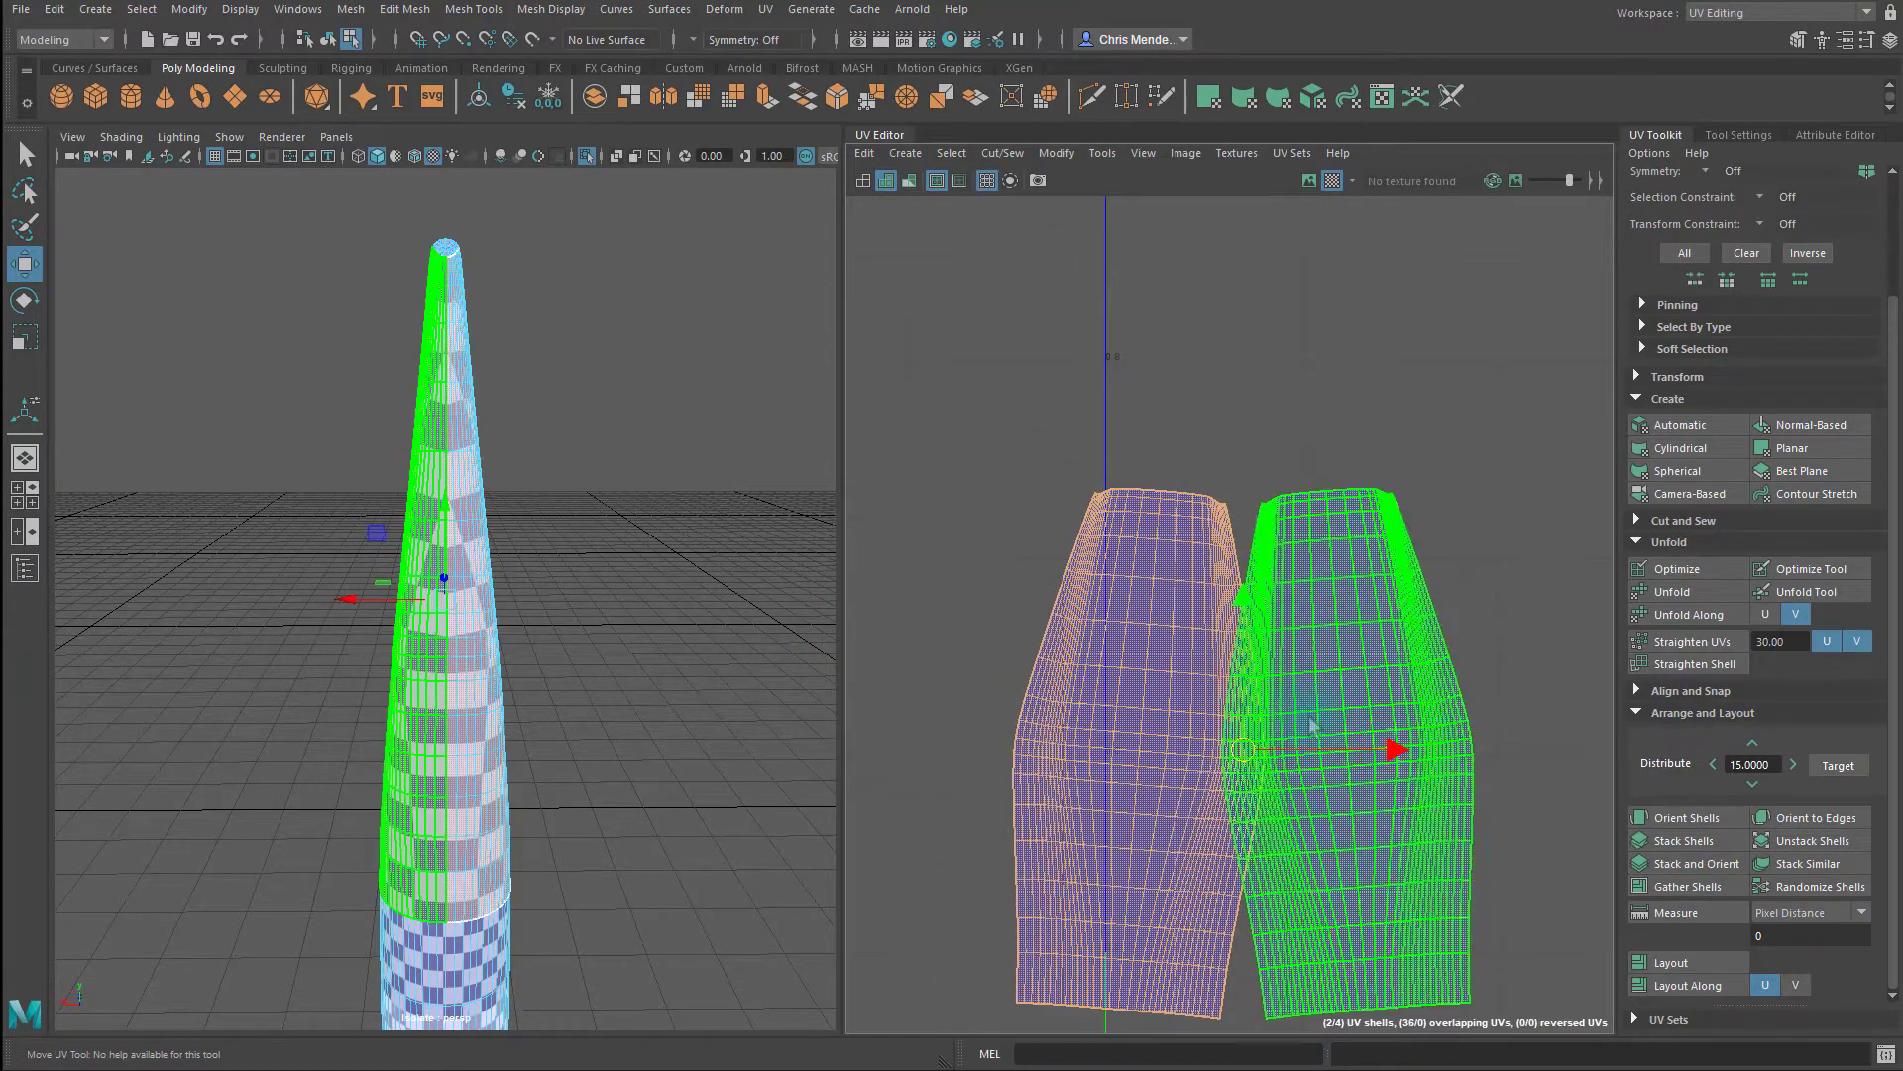
left_click_drag(1237, 744, 1091, 714)
left_click(1248, 739)
left_click(1516, 760, "shift")
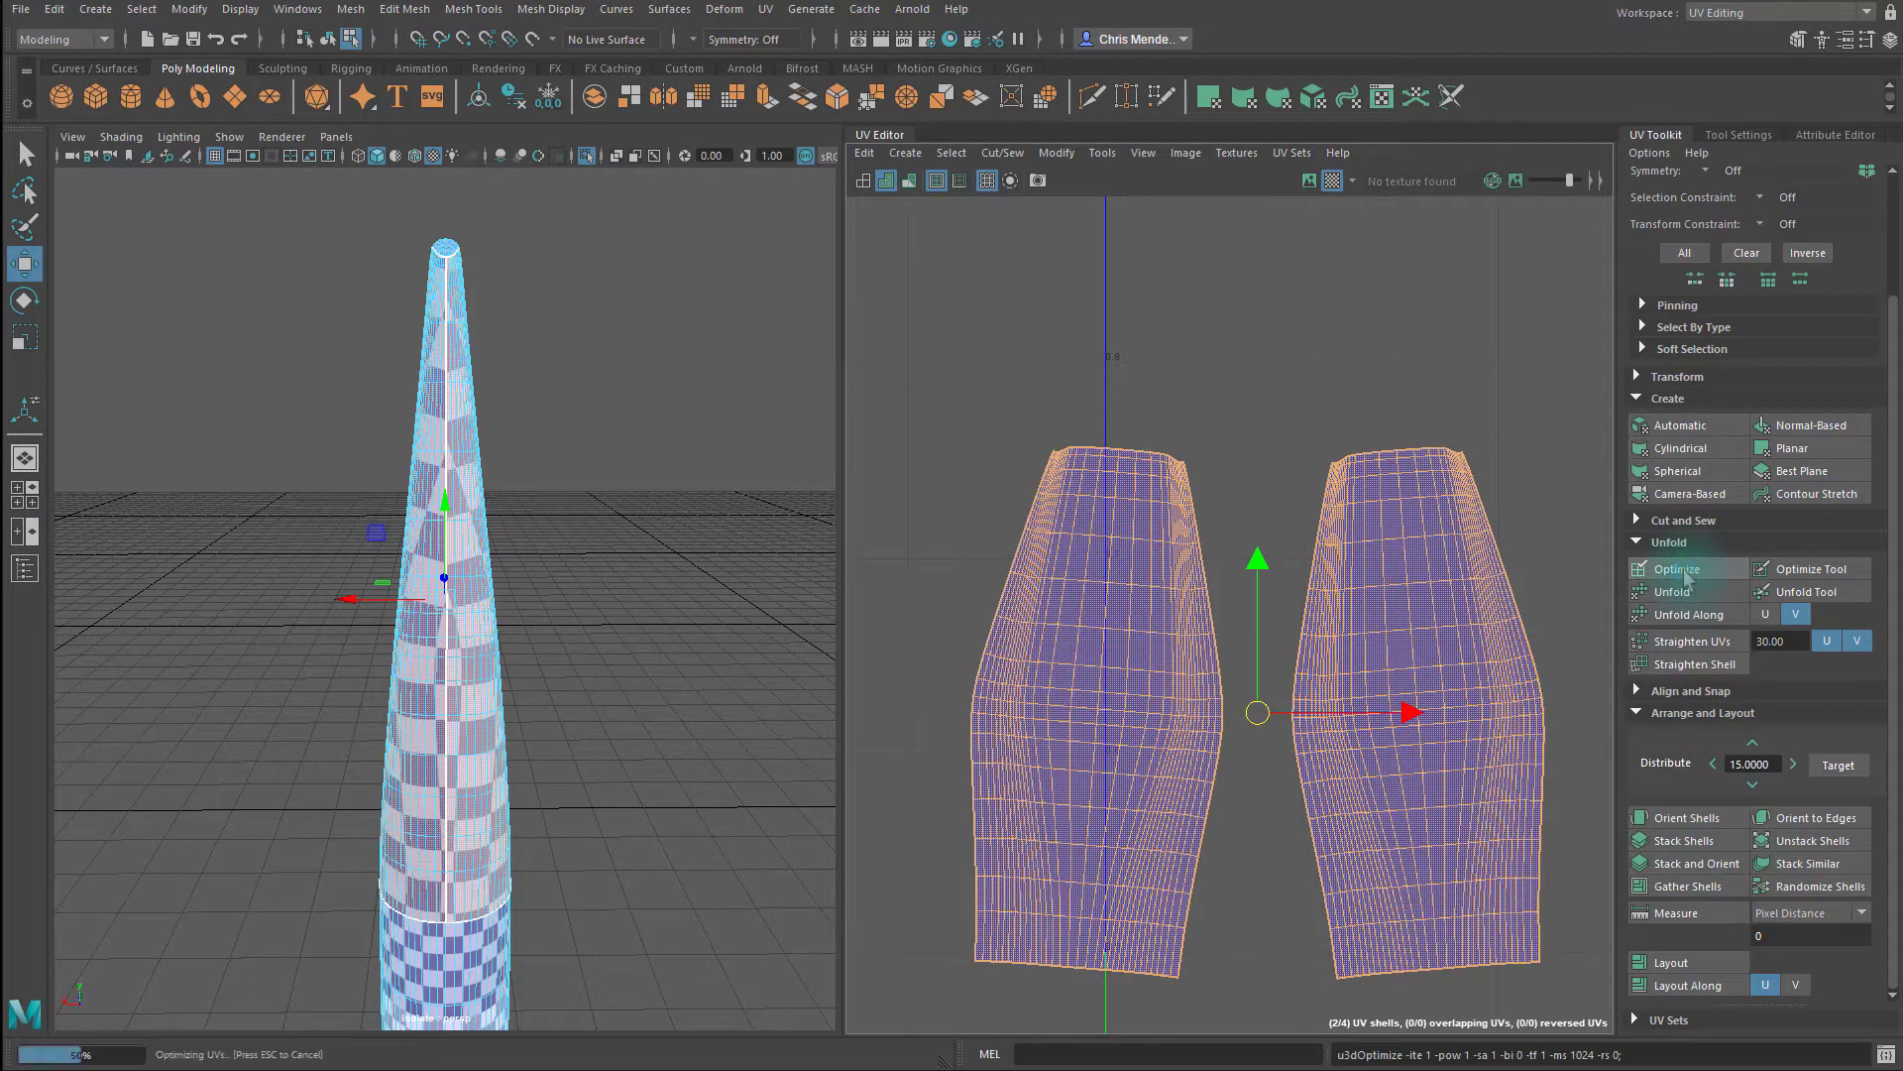
left_click(1705, 837)
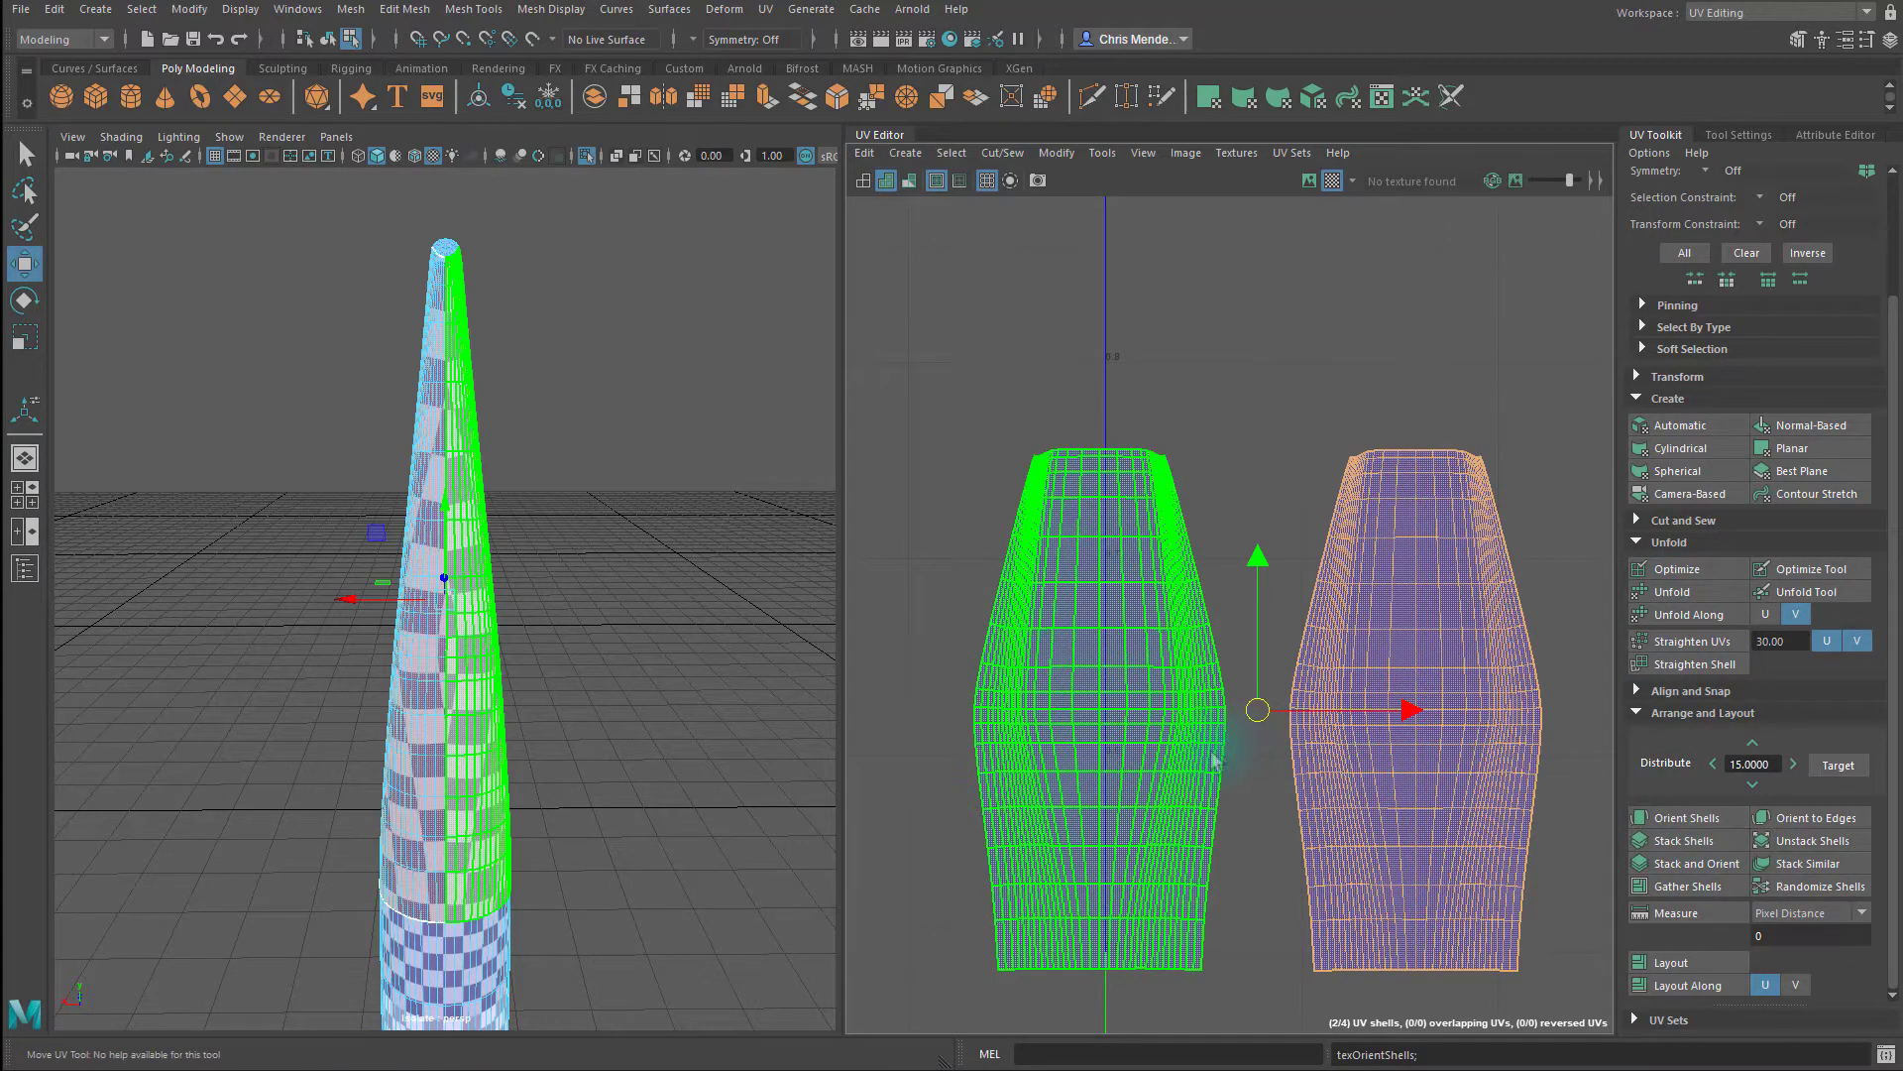
Step: Check the flared blade's checker pattern and move both half shells into the upper corner of the 0–1 UV tile
scroll(1221, 791, "down", 3)
left_click_drag(627, 694, 519, 335, "alt")
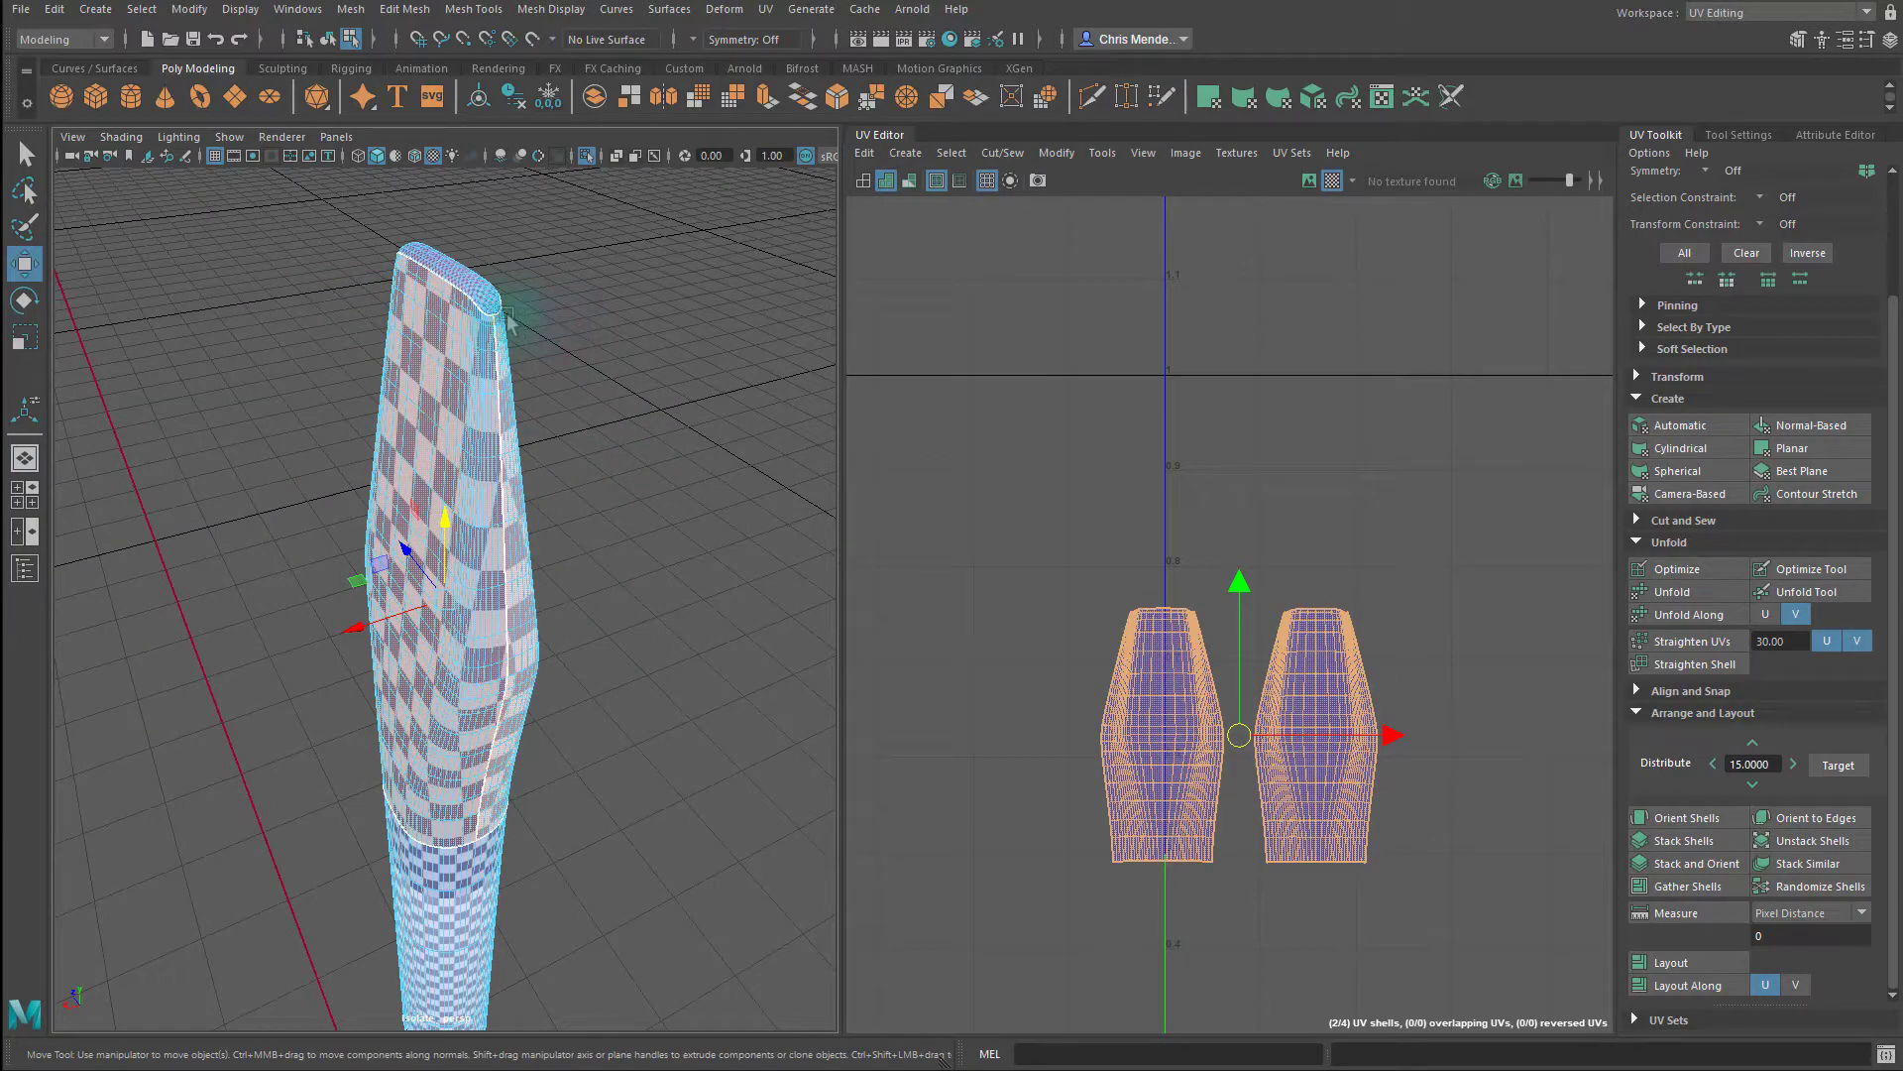
left_click(483, 382)
left_click_drag(589, 503, 495, 260, "alt")
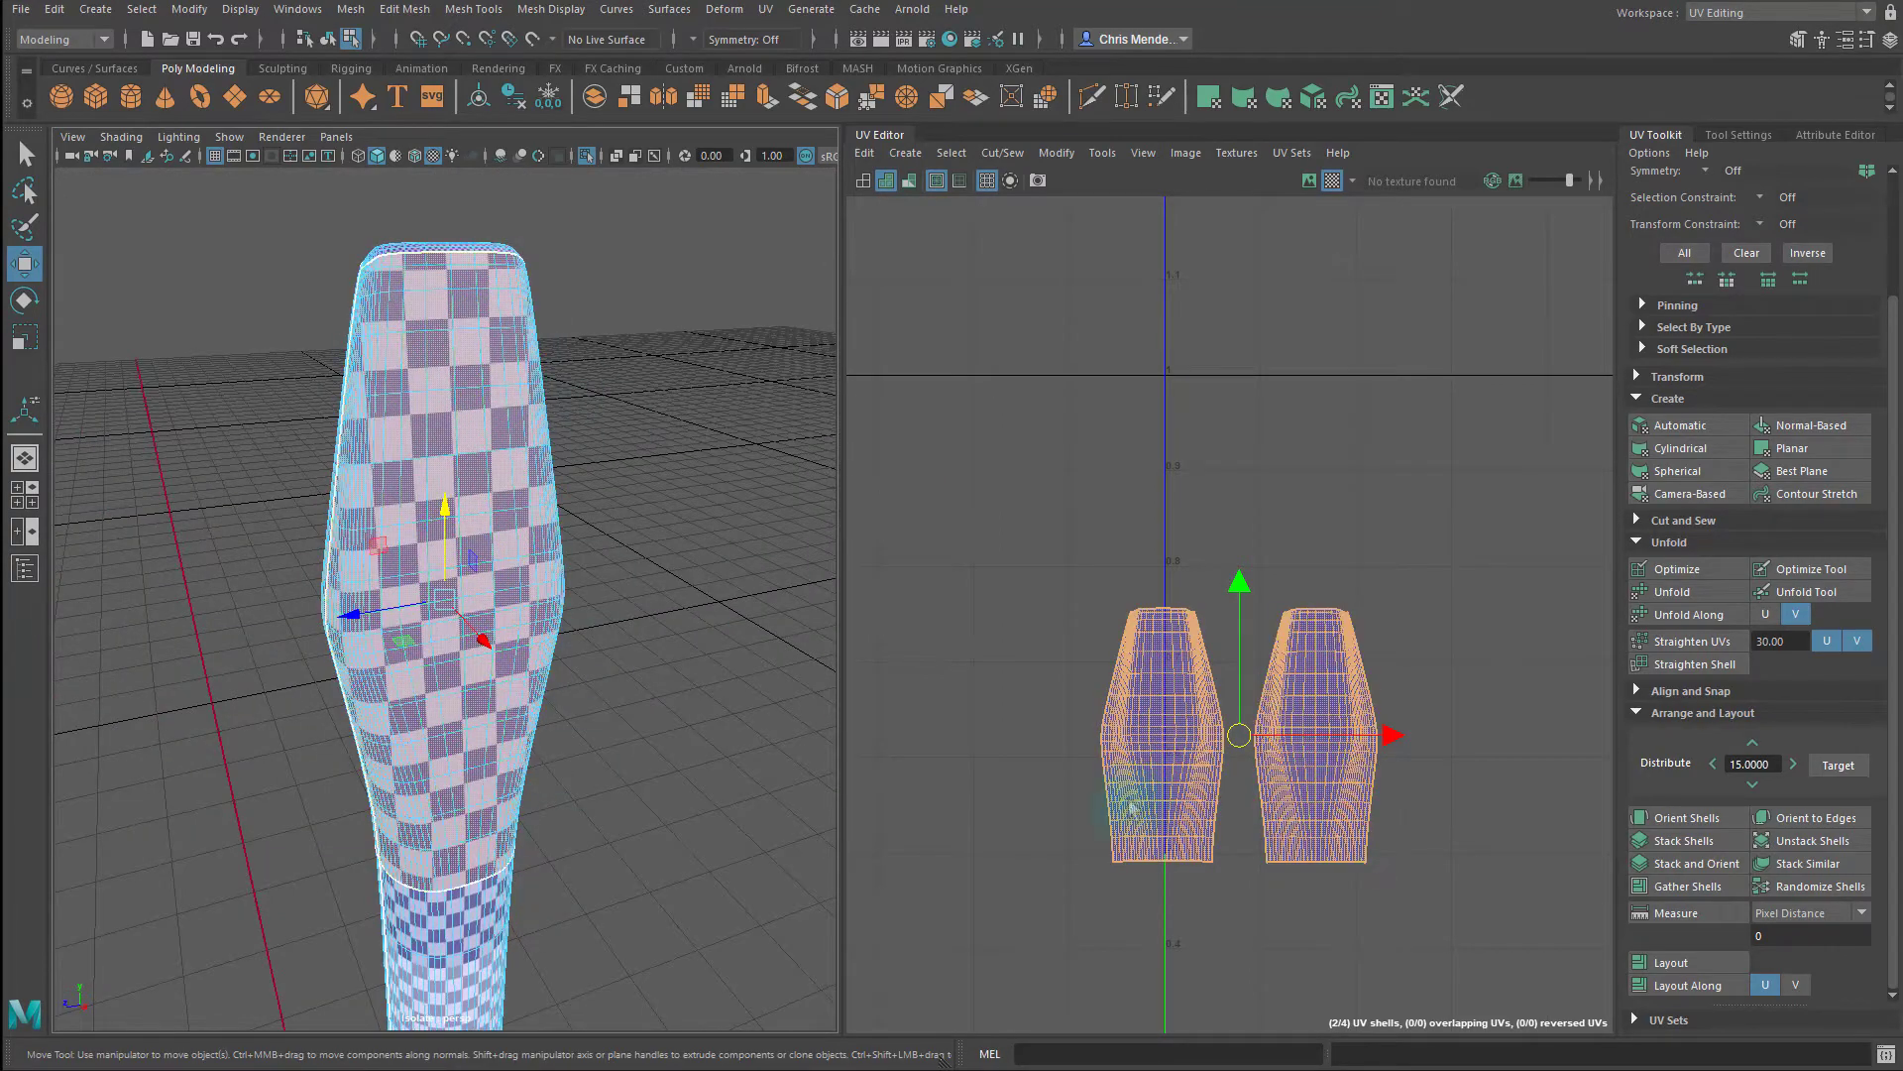
left_click_drag(1241, 739, 1308, 513)
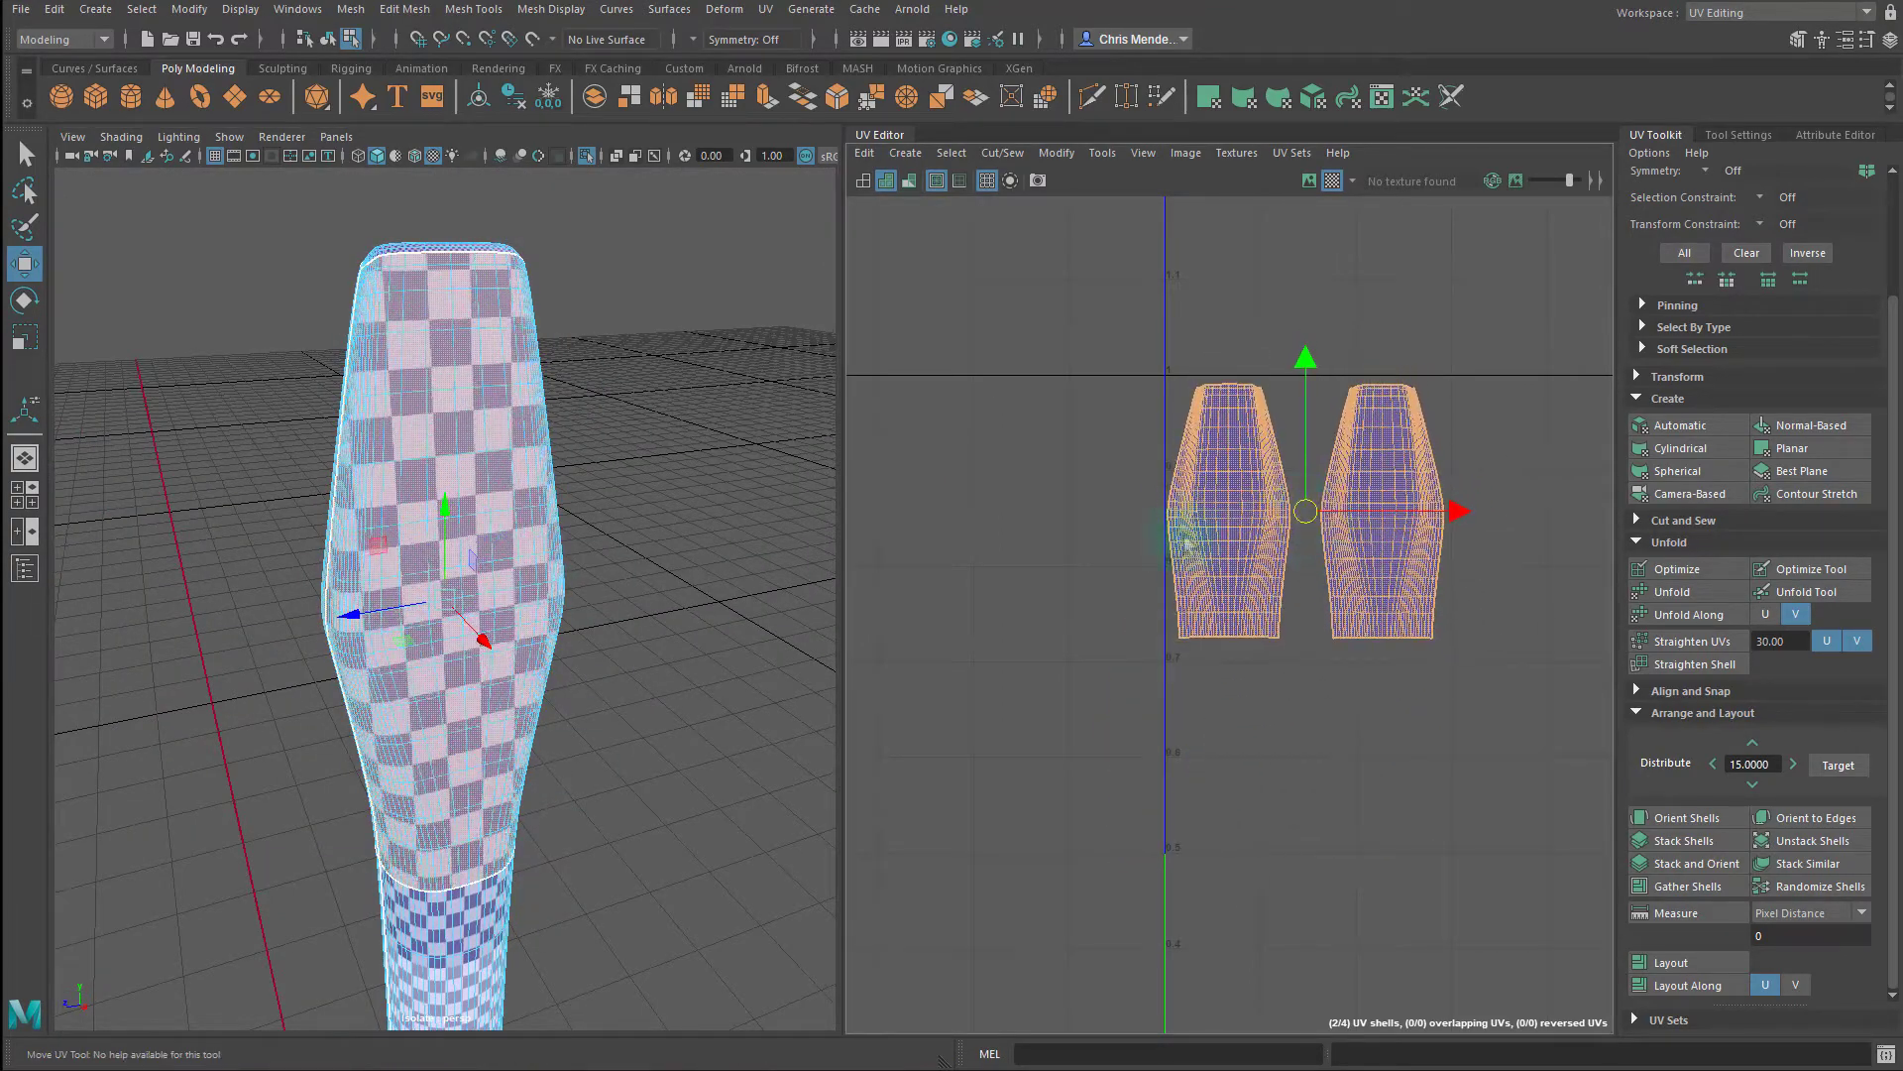
Step: Inspect the checker pattern and side seams around the flared blade
left_click_drag(547, 676, 698, 698, "alt")
right_click_drag(698, 697, 635, 686, "alt")
left_click_drag(526, 675, 221, 658, "alt")
right_click_drag(221, 658, 797, 742, "alt")
left_click_drag(797, 741, 556, 713, "alt")
mouse_move(556, 714)
right_mouse_down("alt")
mouse_move(591, 693)
mouse_move(528, 684)
mouse_move(536, 700)
right_mouse_up("alt")
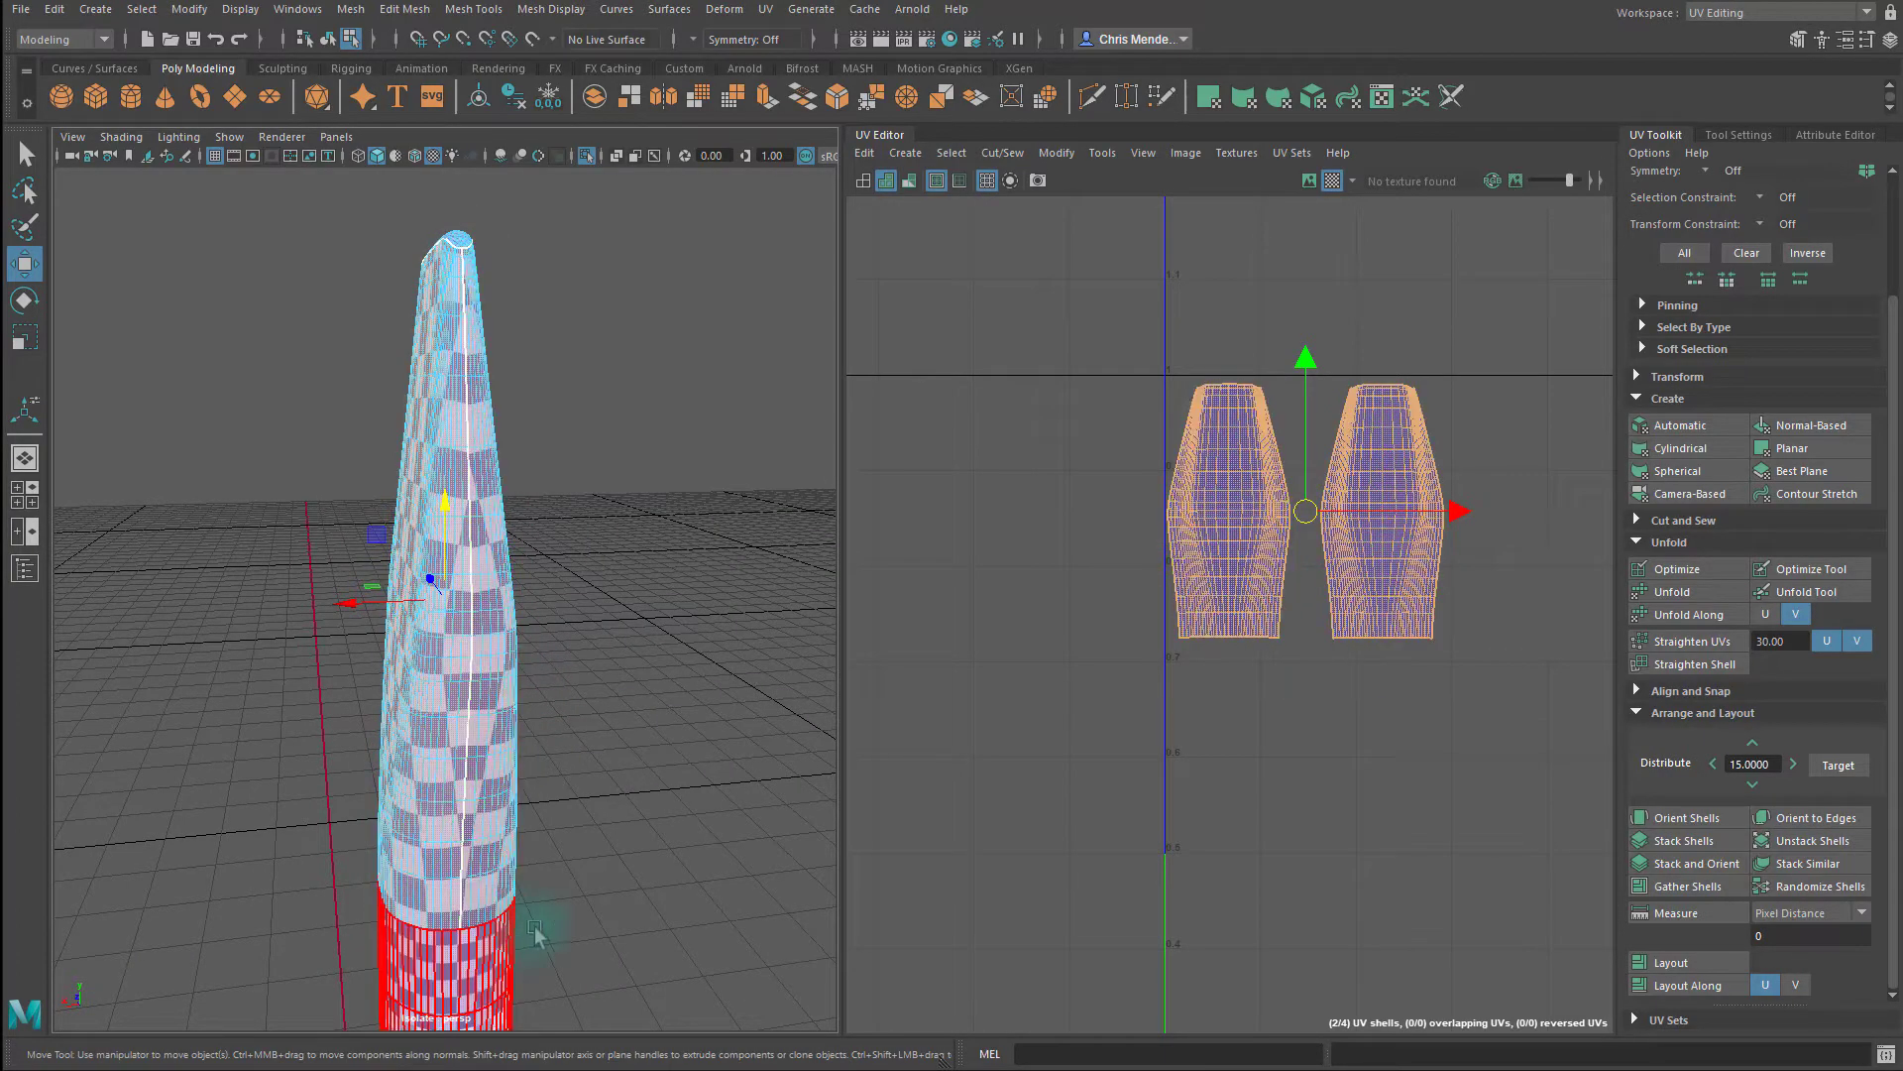
Step: Move the flared blade's two half shells above the 0–1 UV tile and the round shaft's shell outside it
right_click_drag(1440, 746, 1102, 721, "alt")
middle_click_drag(1324, 771, 1071, 717, "alt")
right_click_drag(1364, 742, 1197, 717, "alt")
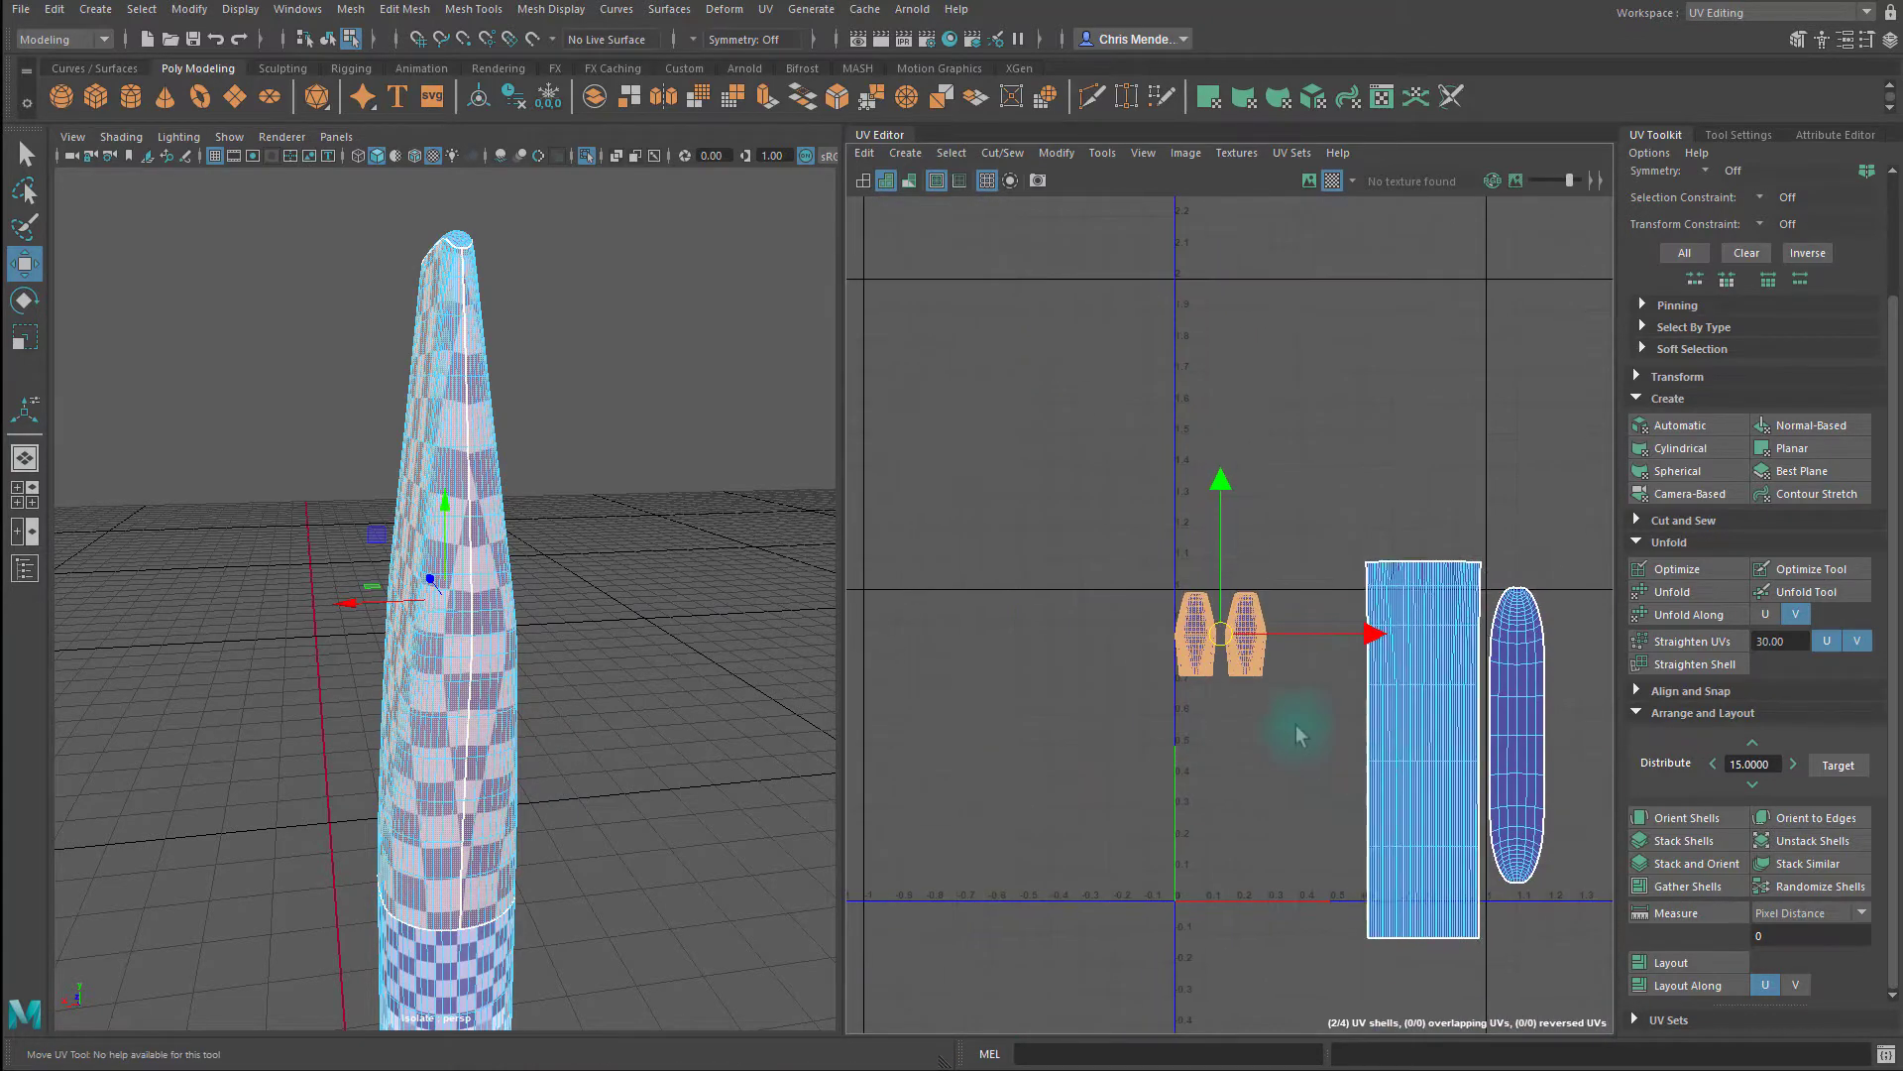
left_click_drag(1219, 632, 1432, 499)
left_click_drag(1331, 628, 1591, 651)
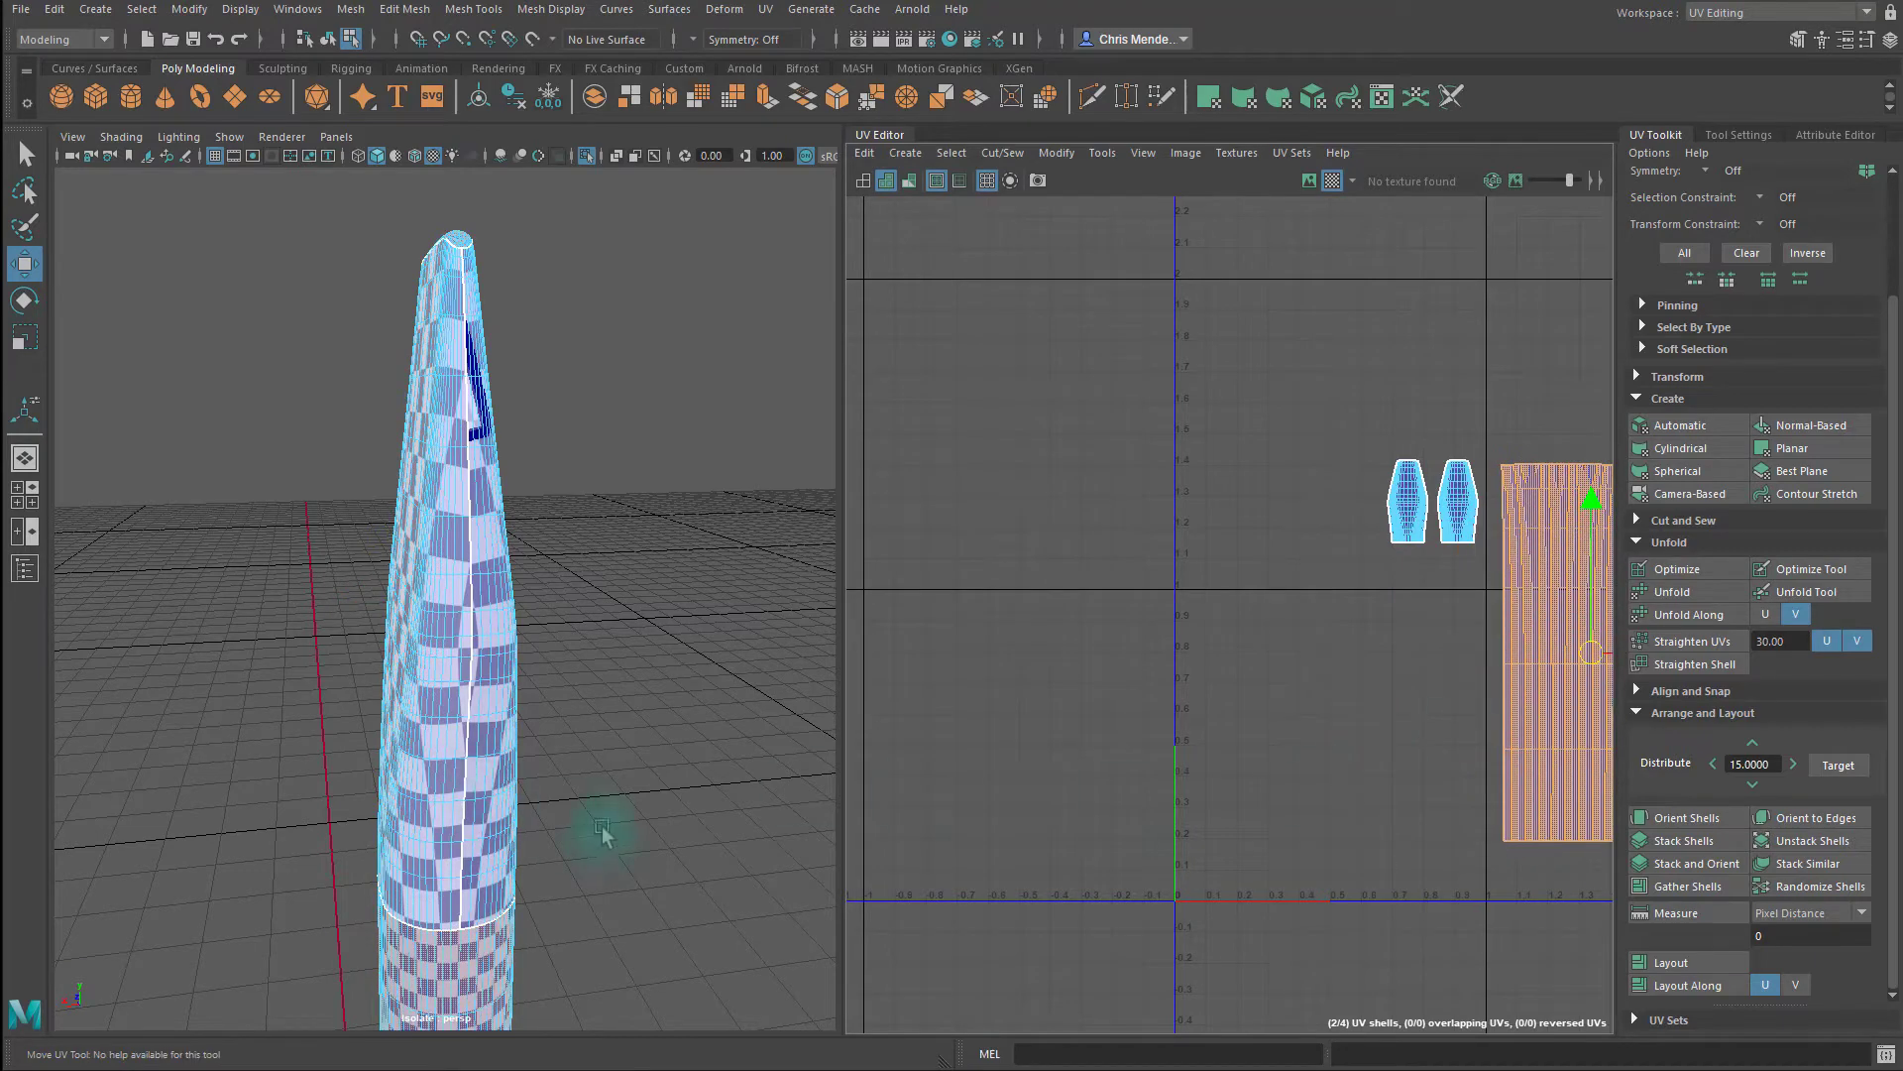
Step: Show the whole screwdriver again, return to object mode, and isolate the handle
scroll(594, 825, "down", 10)
scroll(575, 791, "up", 4)
key("ctrl+1")
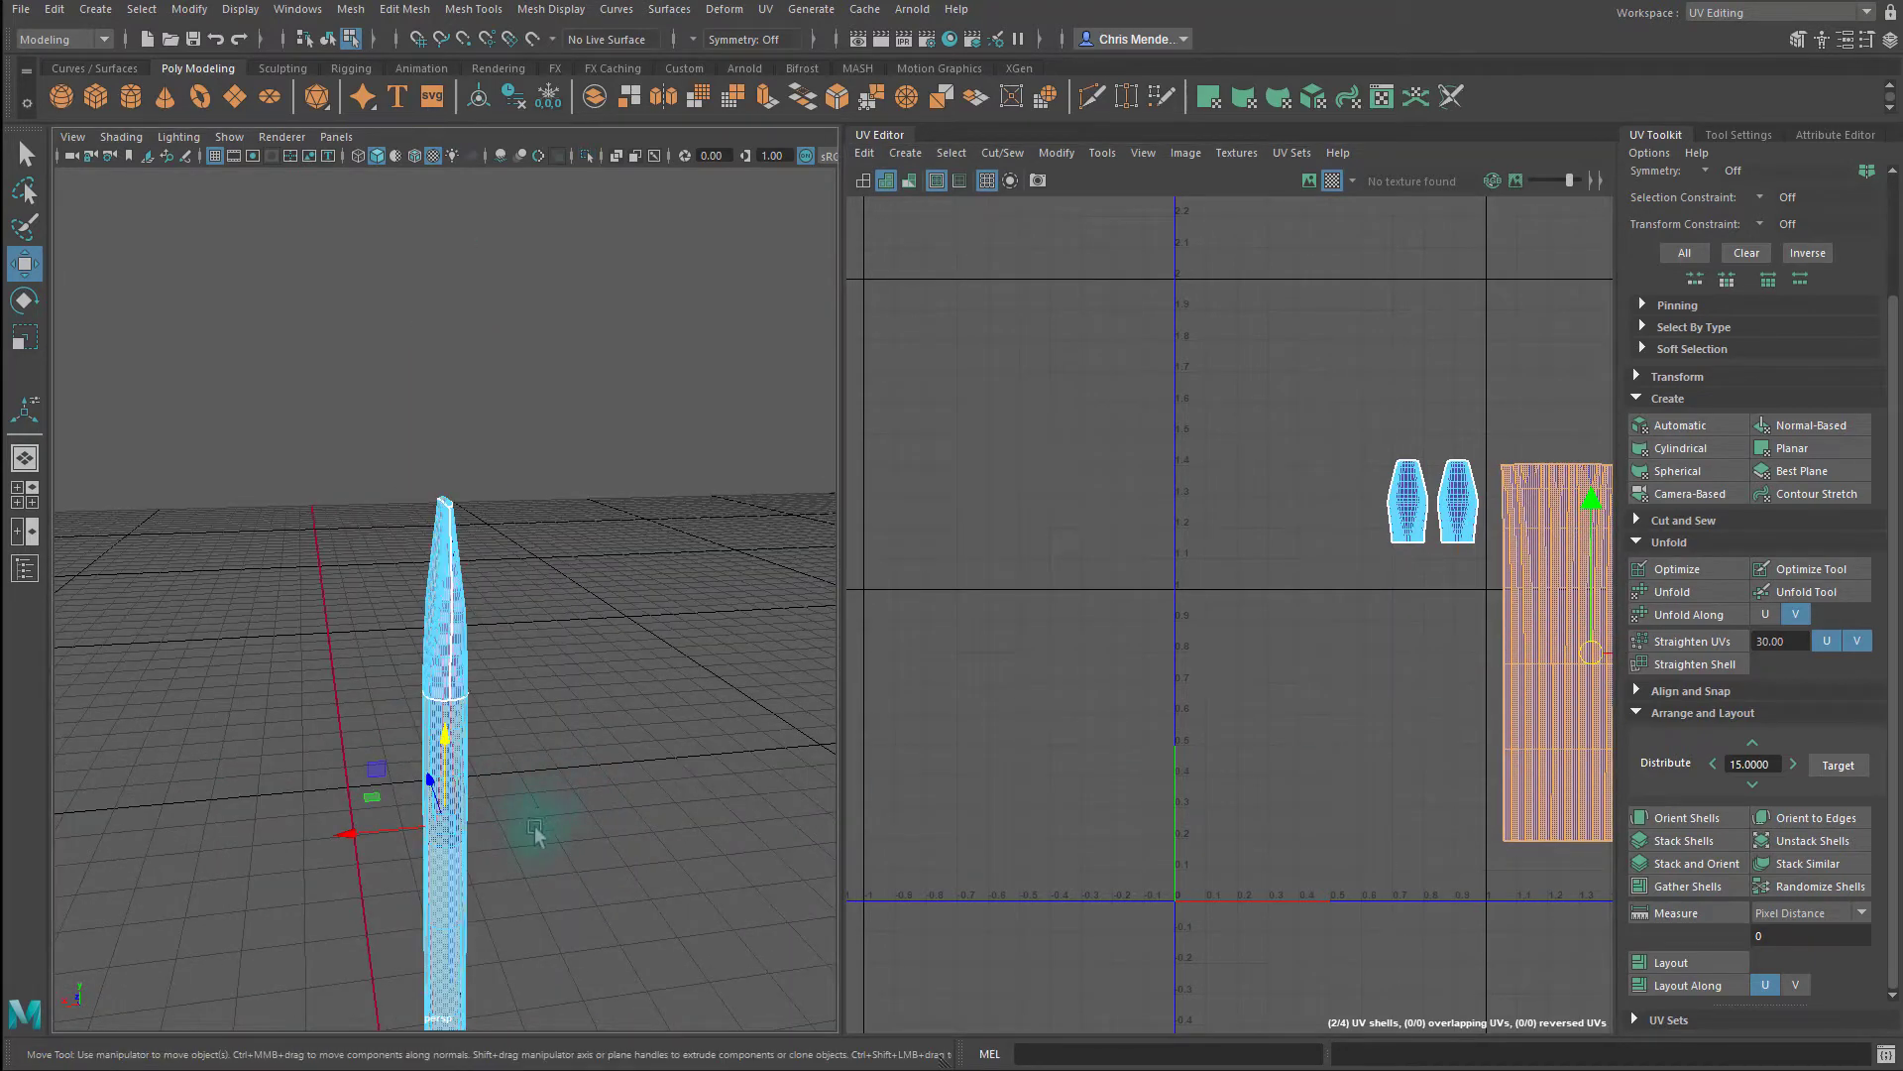
middle_click_drag(535, 831, 562, 604, "alt")
left_click(486, 703)
right_click_drag(467, 734, 585, 560)
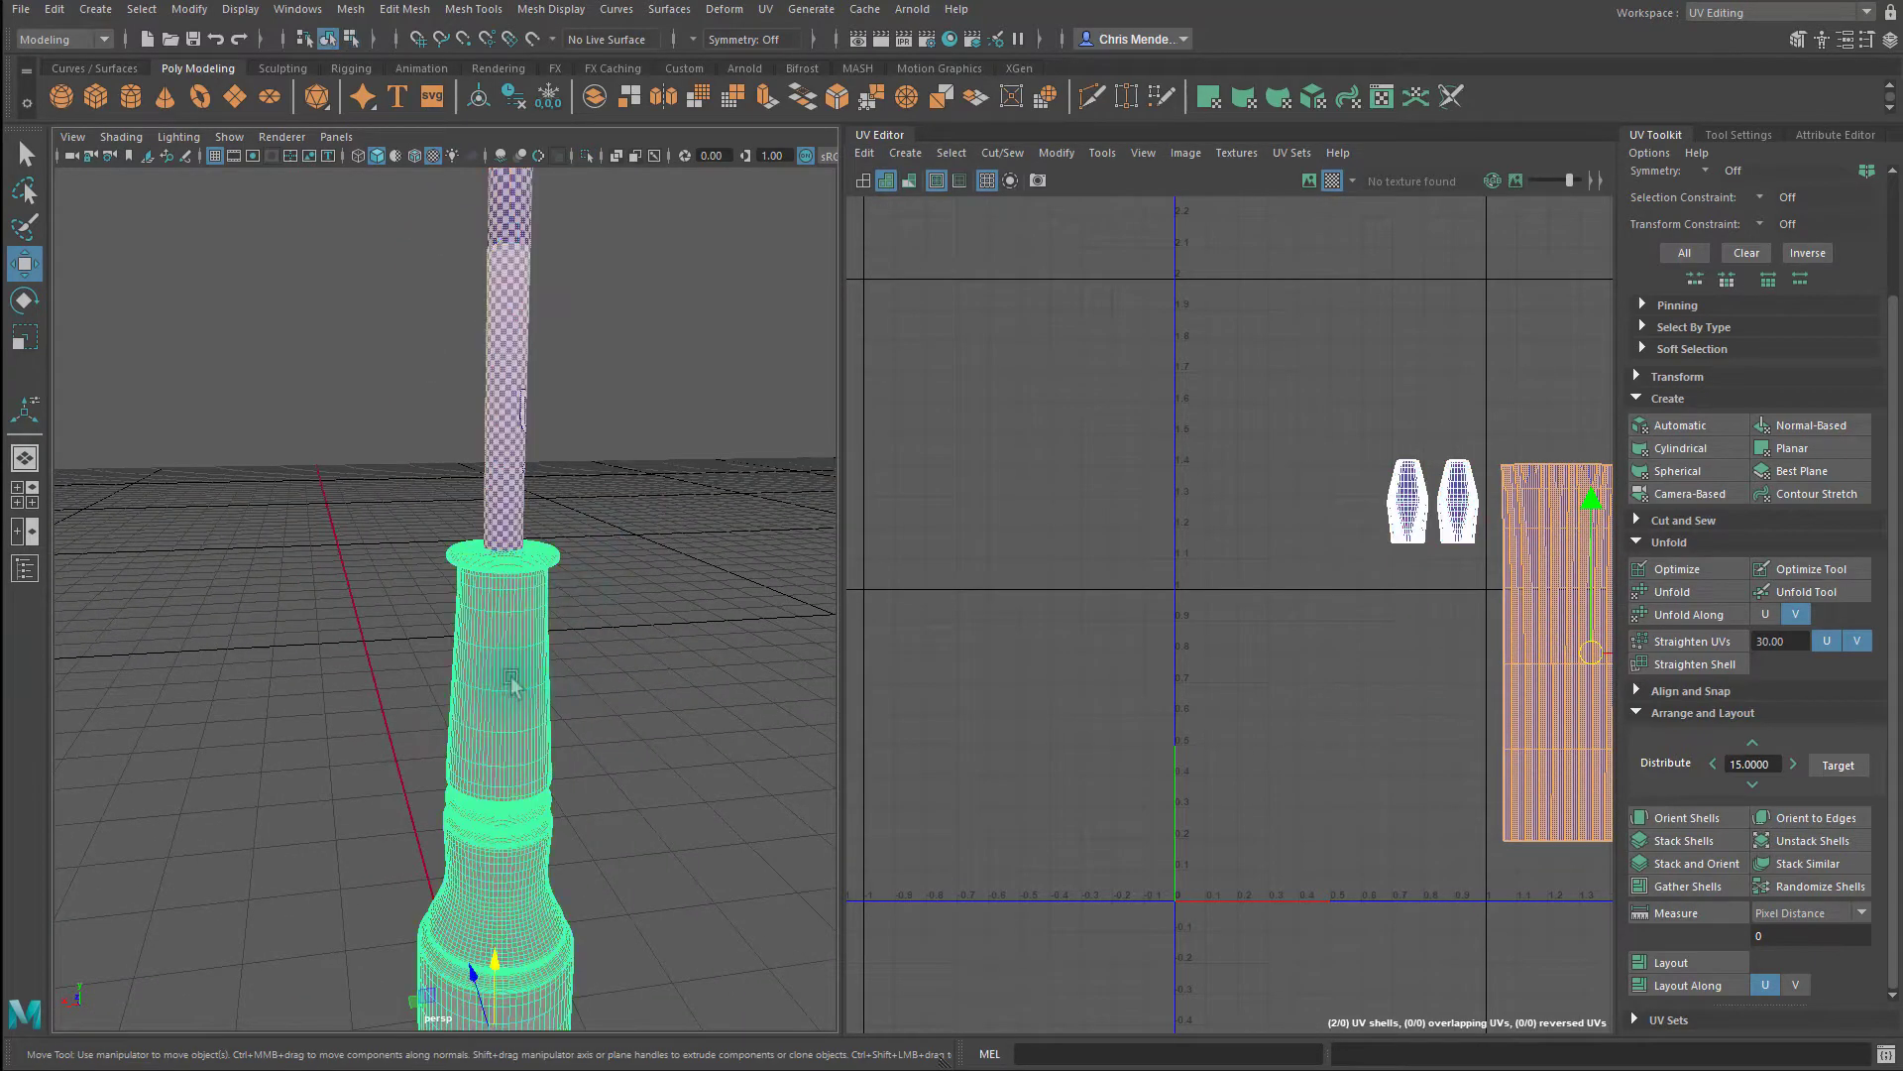
key("ctrl+1")
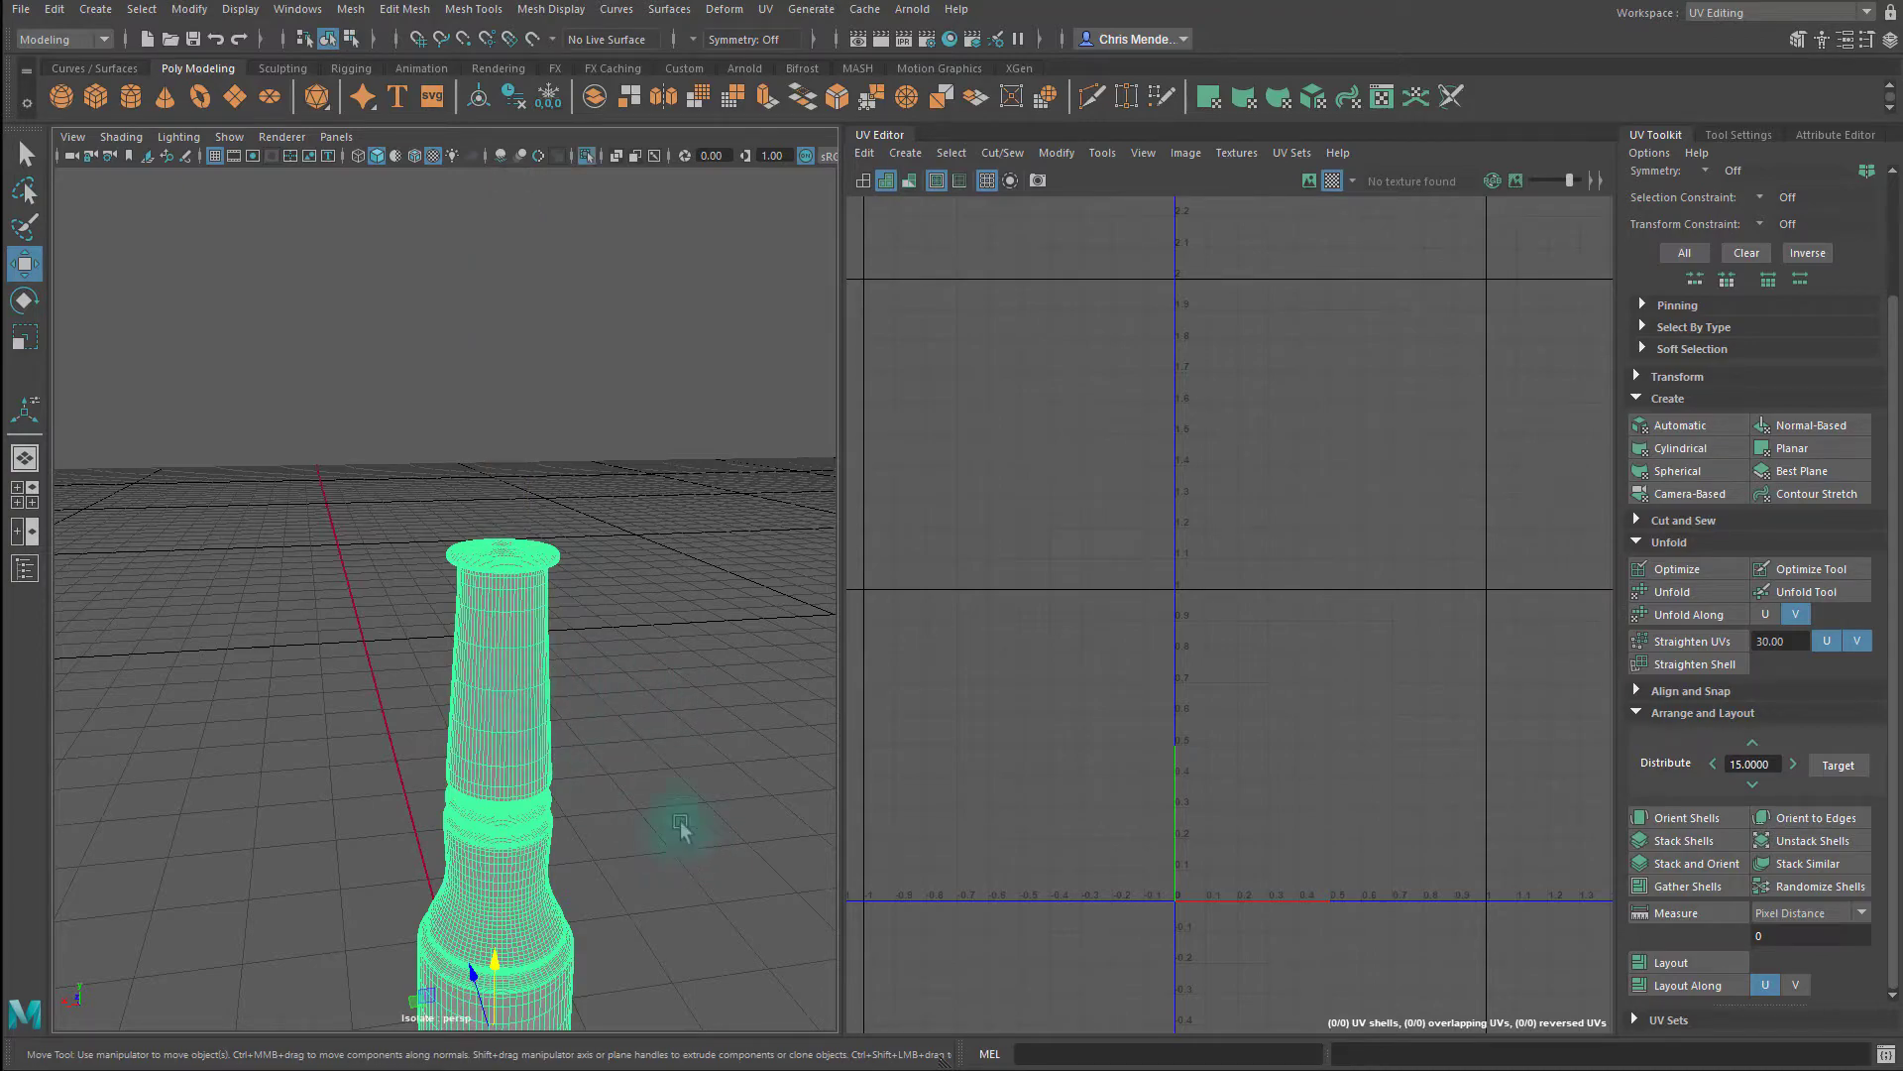
Step: View the handle at full height from the side and apply a camera-based UV projection to it
left_click_drag(681, 827, 783, 672, "alt")
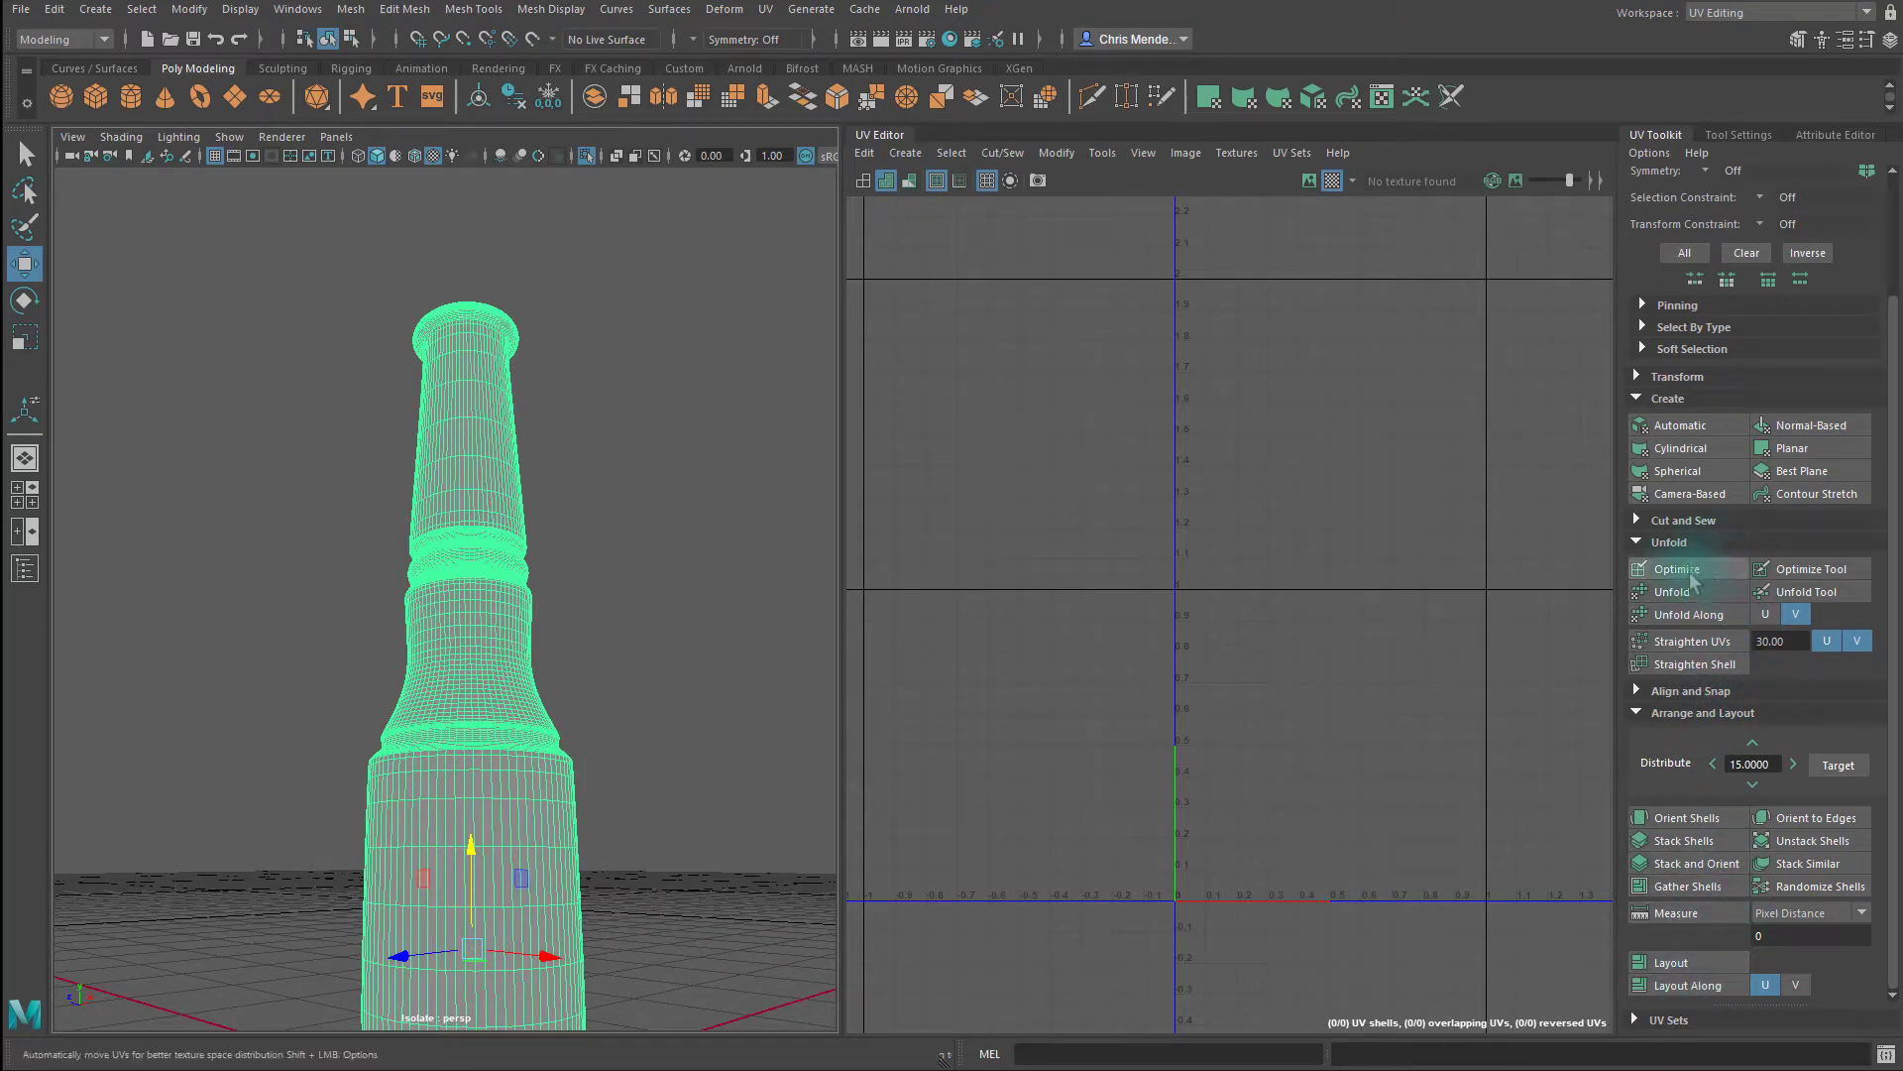
left_click(1679, 494)
scroll(1238, 823, "up", 5)
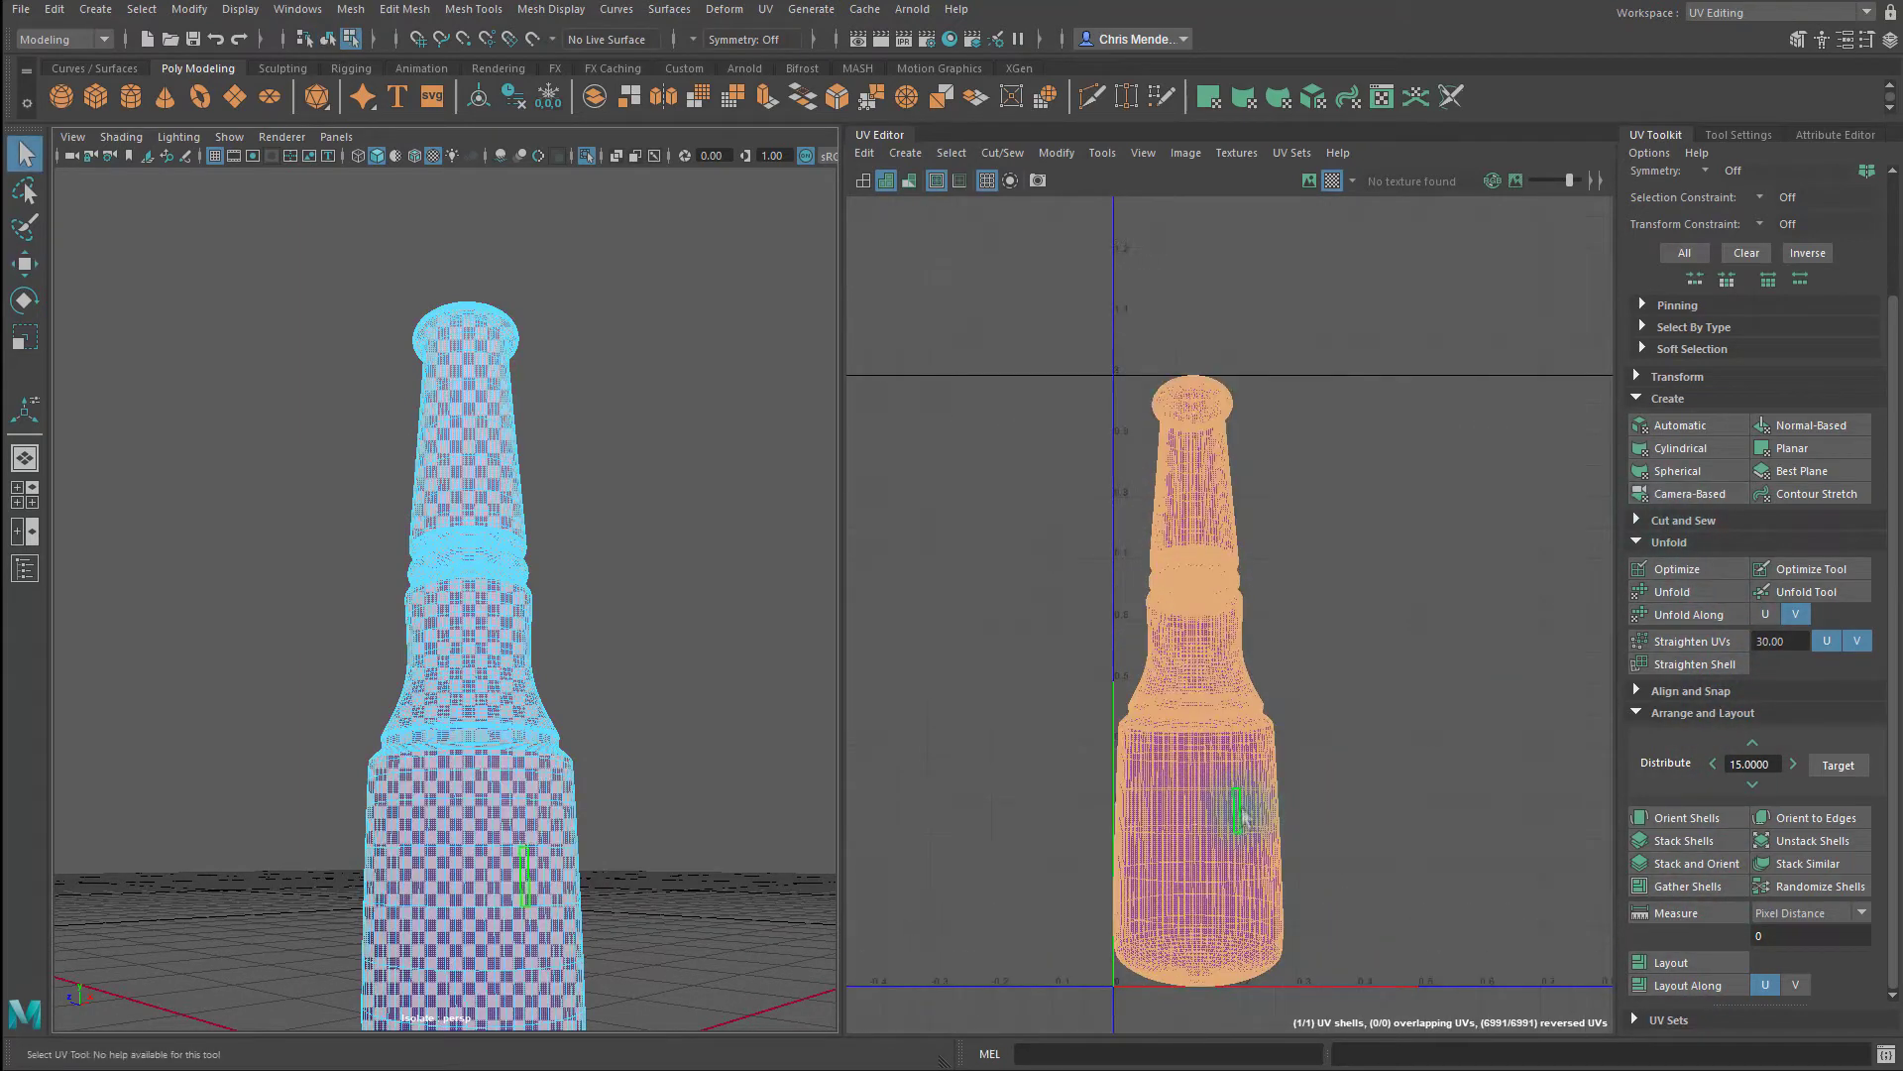
Step: Select the edge loops bordering the rim's top, outer side and underside at the handle's narrow end, and cut the UVs along them
left_click_drag(638, 396, 544, 388, "alt")
middle_click_drag(544, 388, 495, 510, "alt")
scroll(421, 506, "up", 8)
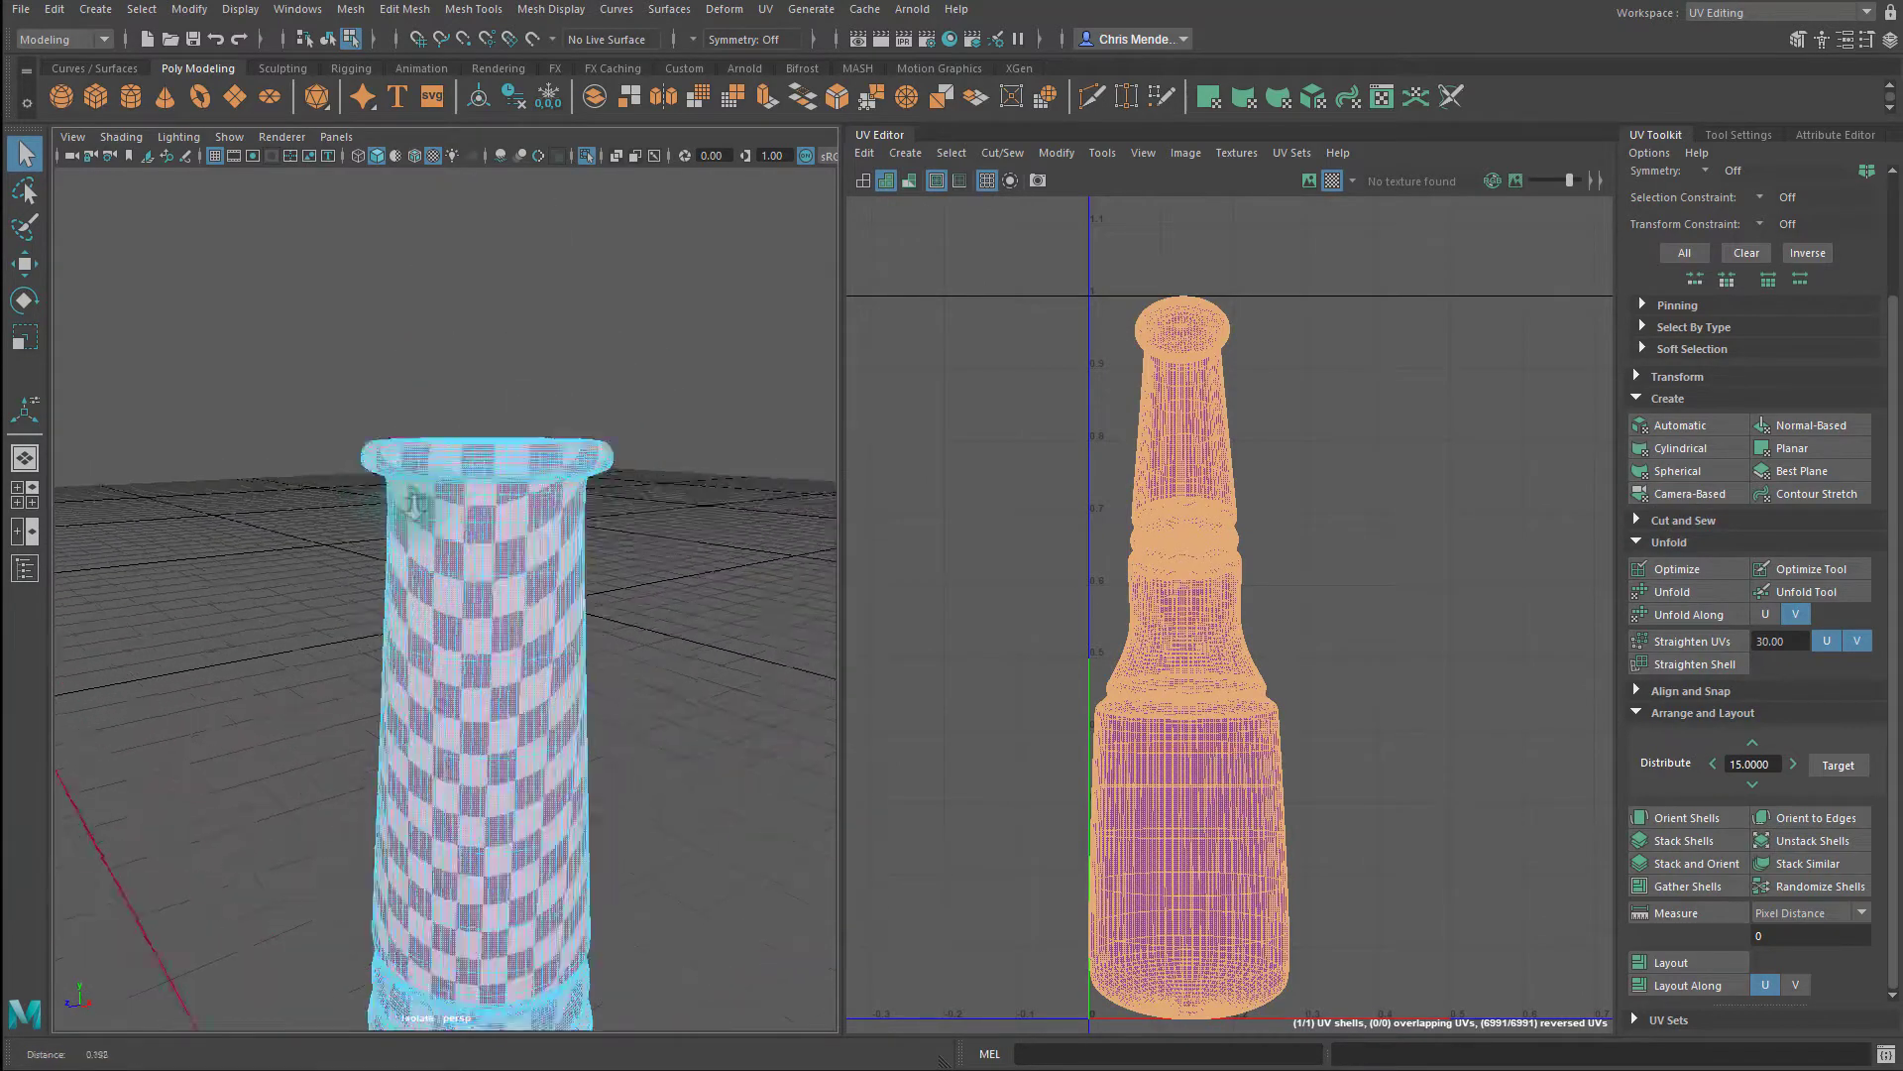
left_click_drag(427, 515, 482, 396, "alt")
right_click_drag(488, 298, 471, 176)
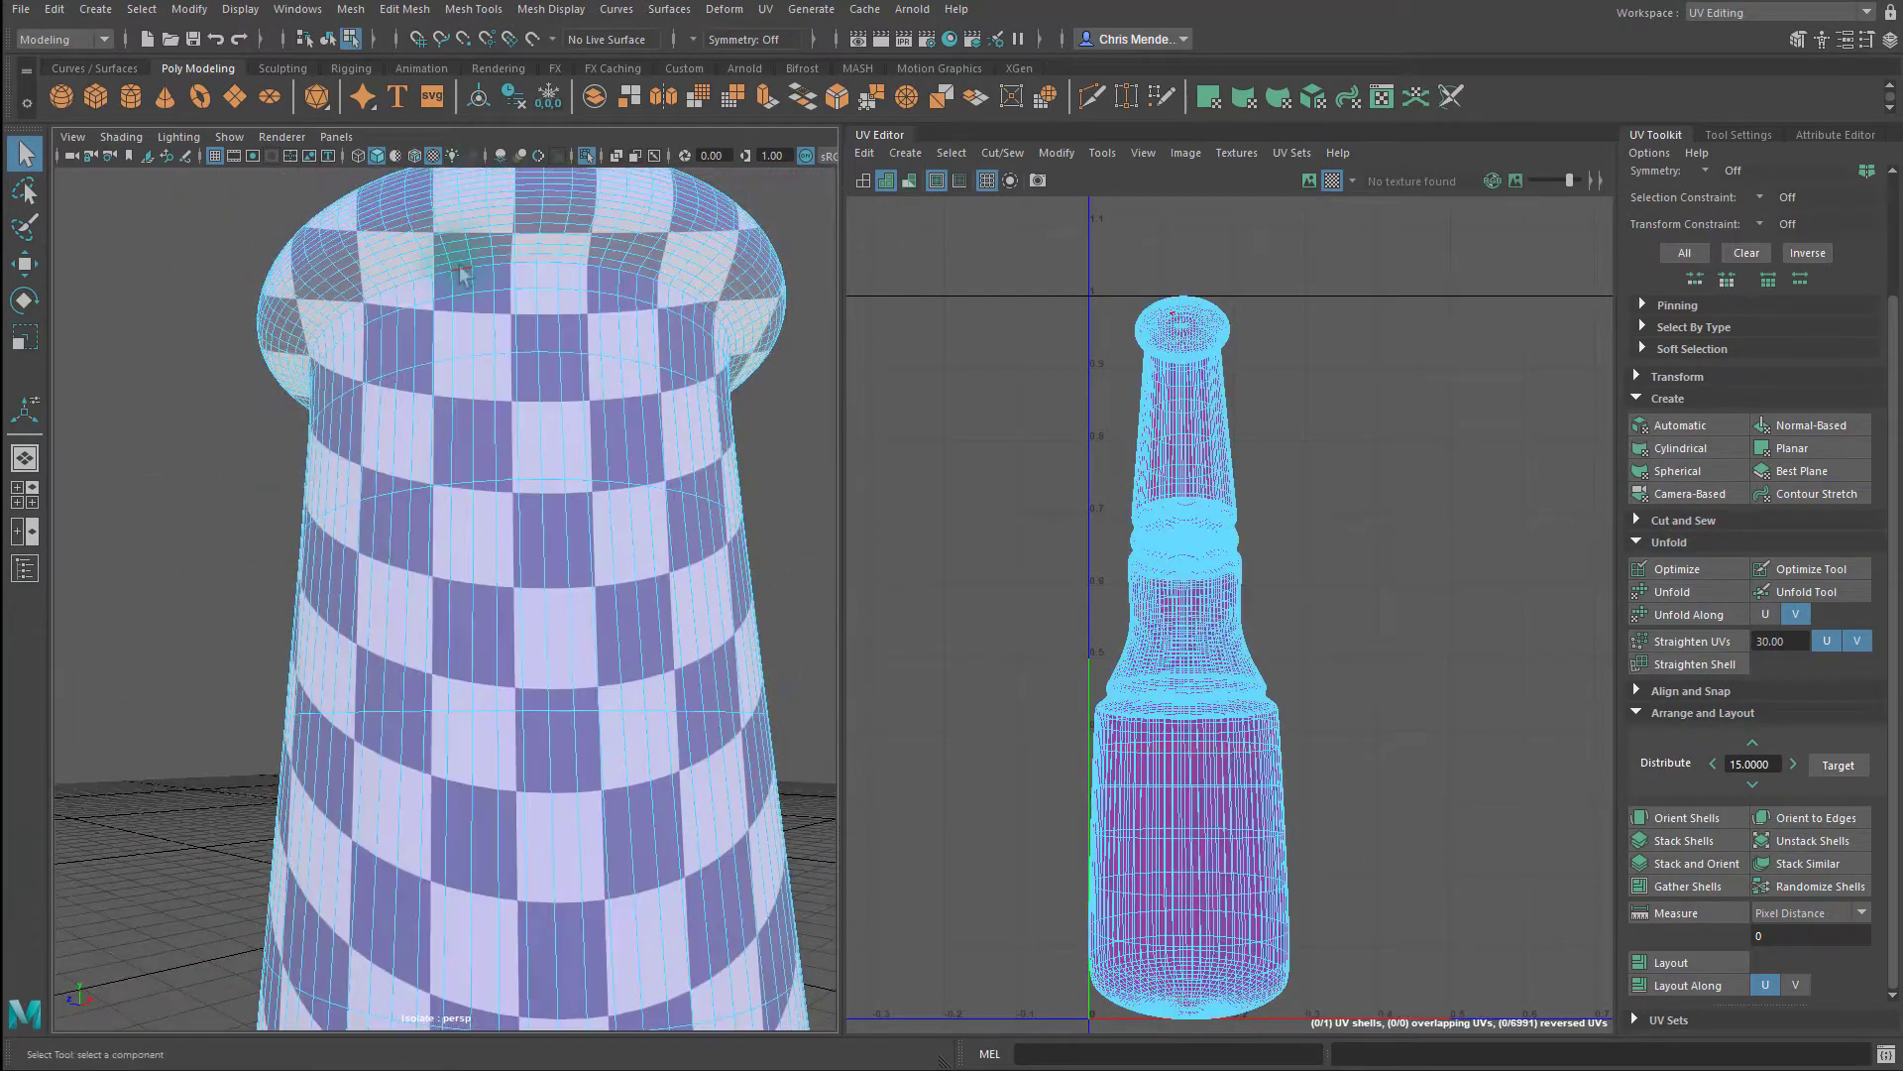
mouse_move(701, 365)
left_mouse_down("alt")
mouse_move(637, 374)
mouse_move(696, 345)
left_mouse_up("alt")
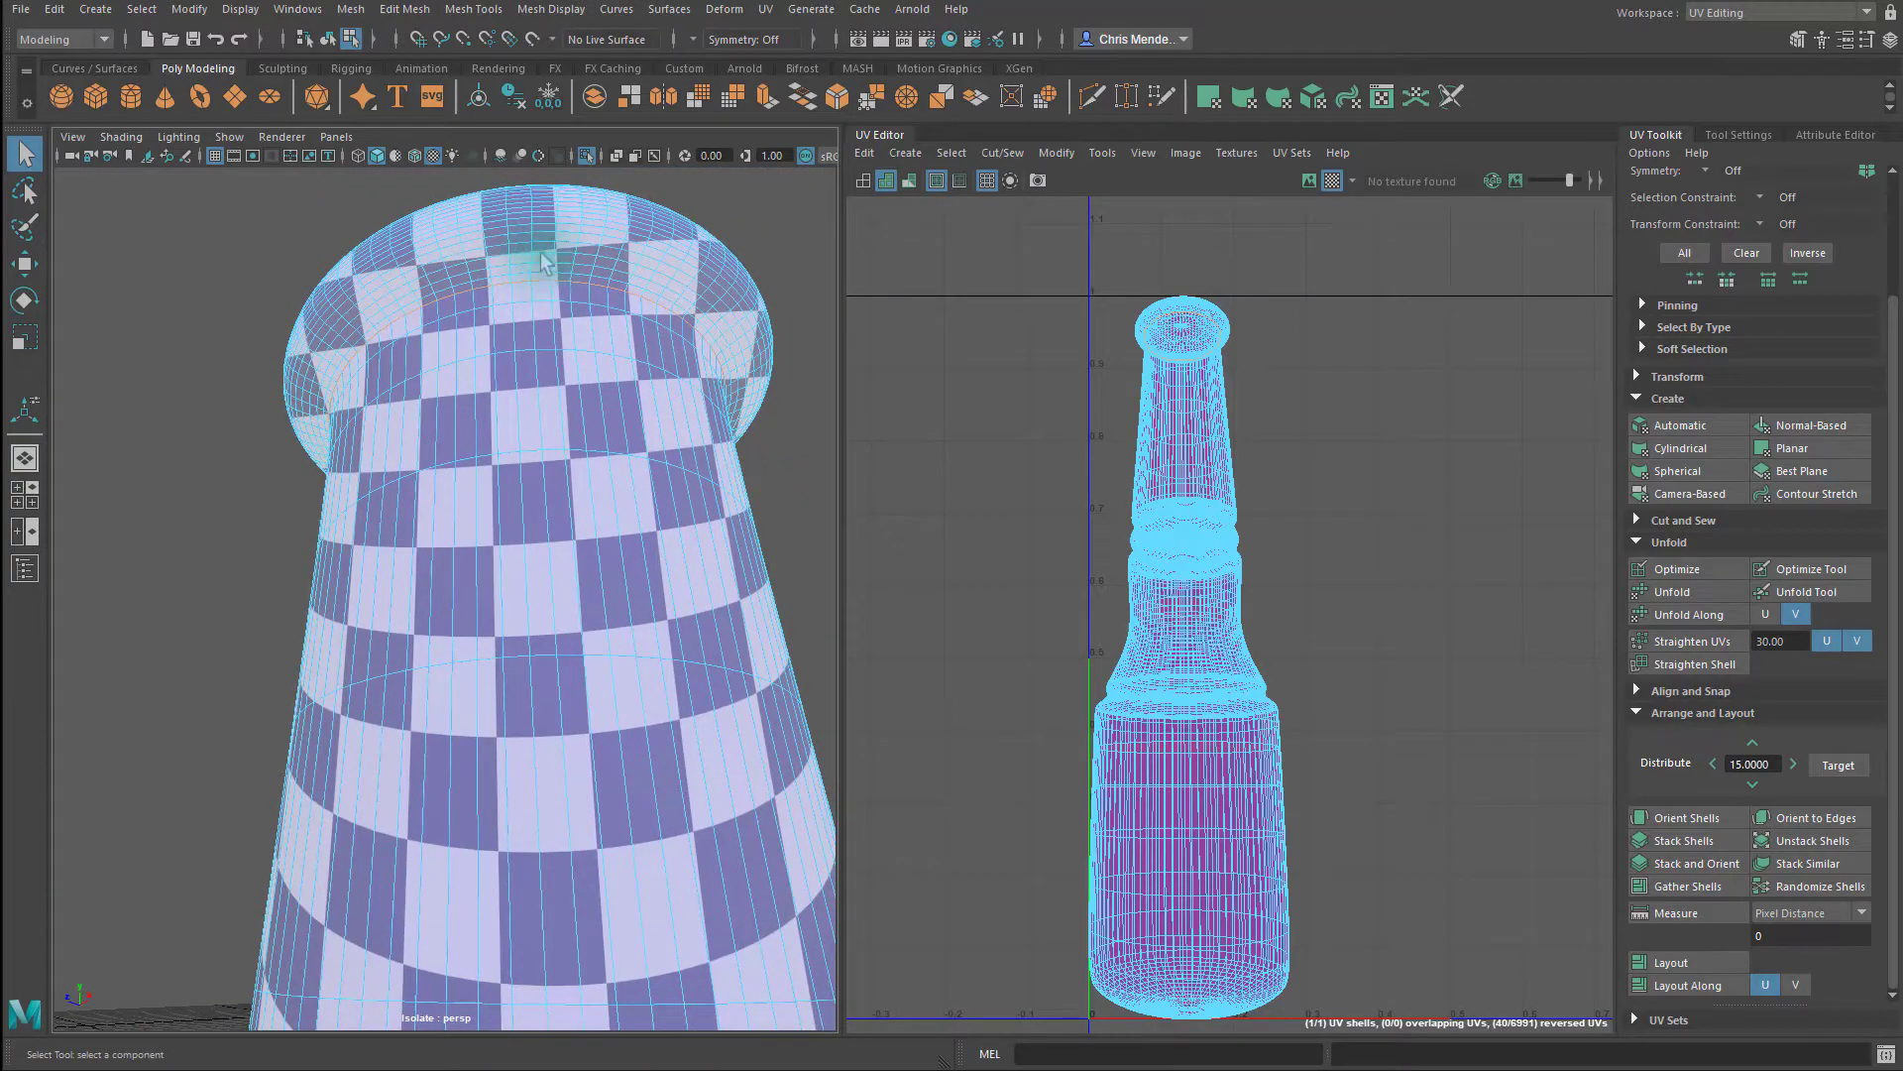
mouse_move(542, 263)
left_mouse_down("alt")
mouse_move(630, 268)
mouse_move(595, 382)
mouse_move(486, 372)
left_mouse_up("alt")
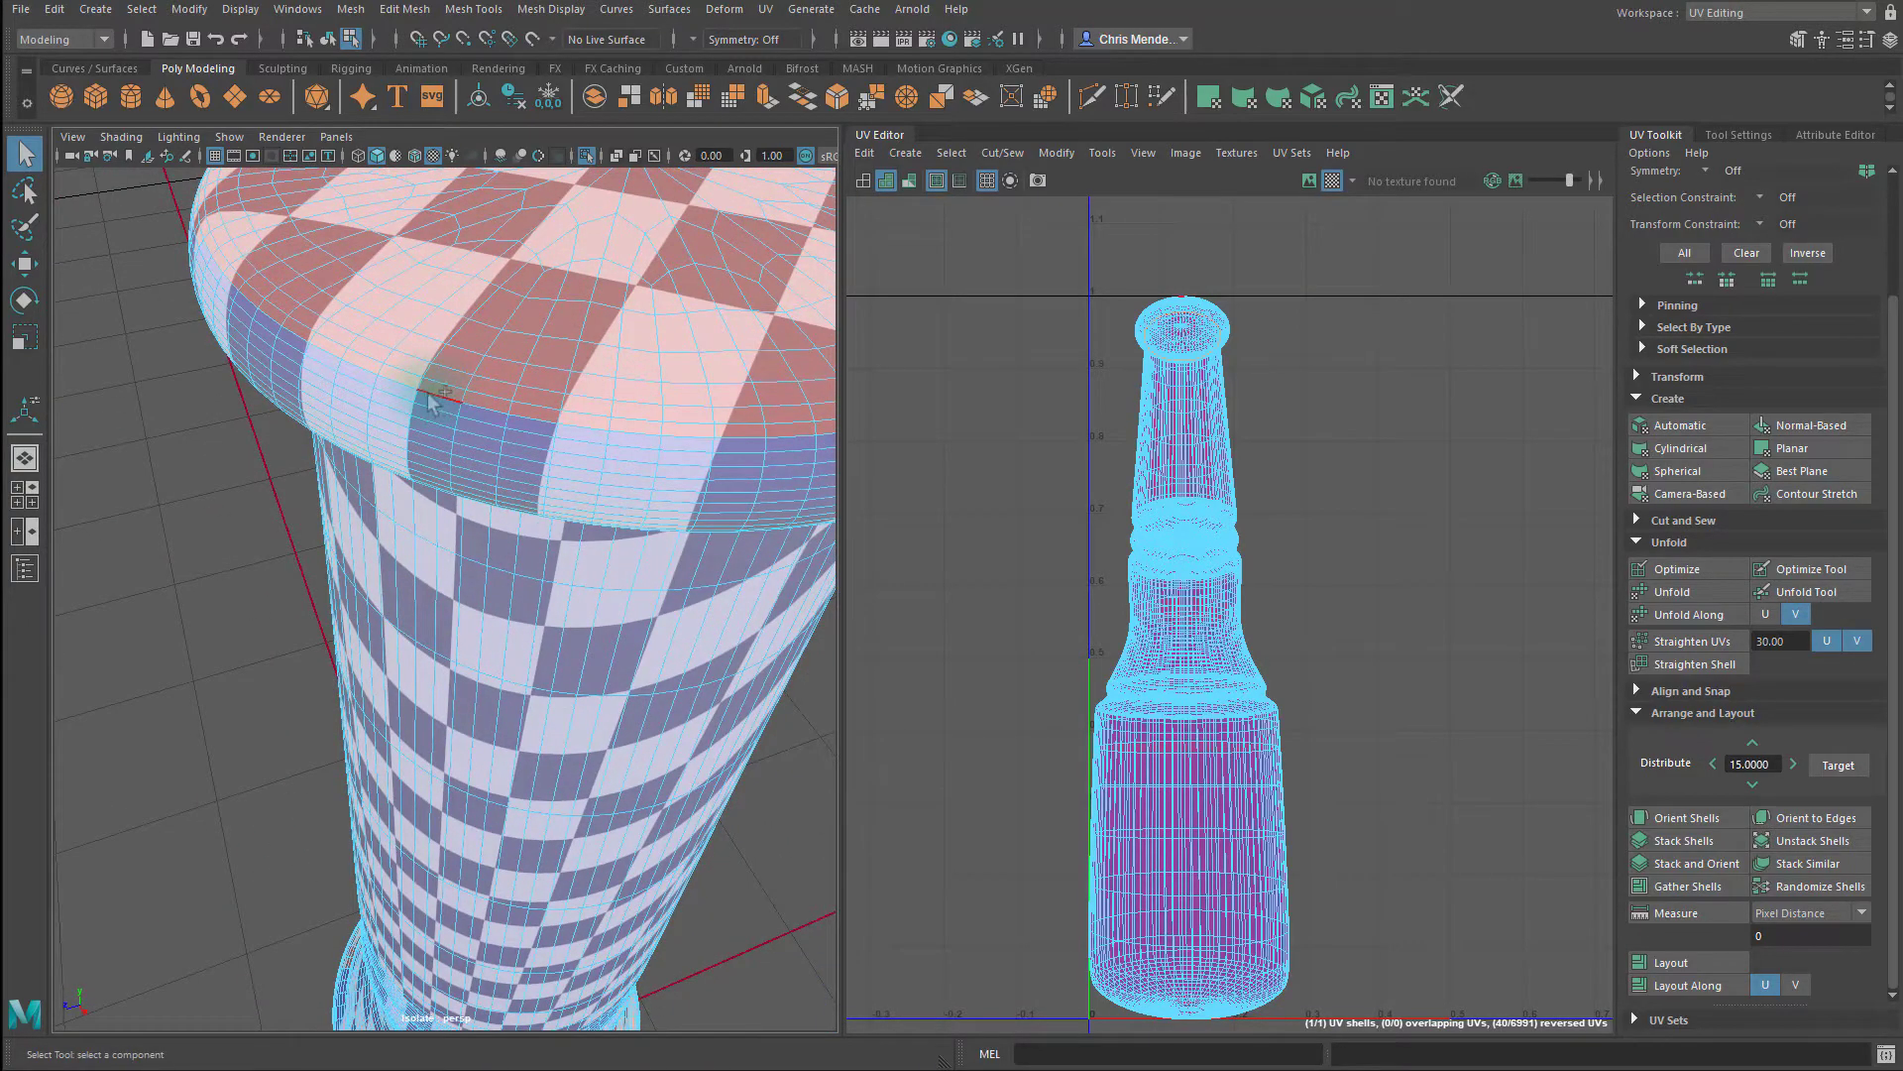
left_click_drag(541, 474, 587, 389, "alt")
middle_click_drag(593, 380, 522, 431, "alt")
left_click_drag(522, 431, 543, 347, "alt")
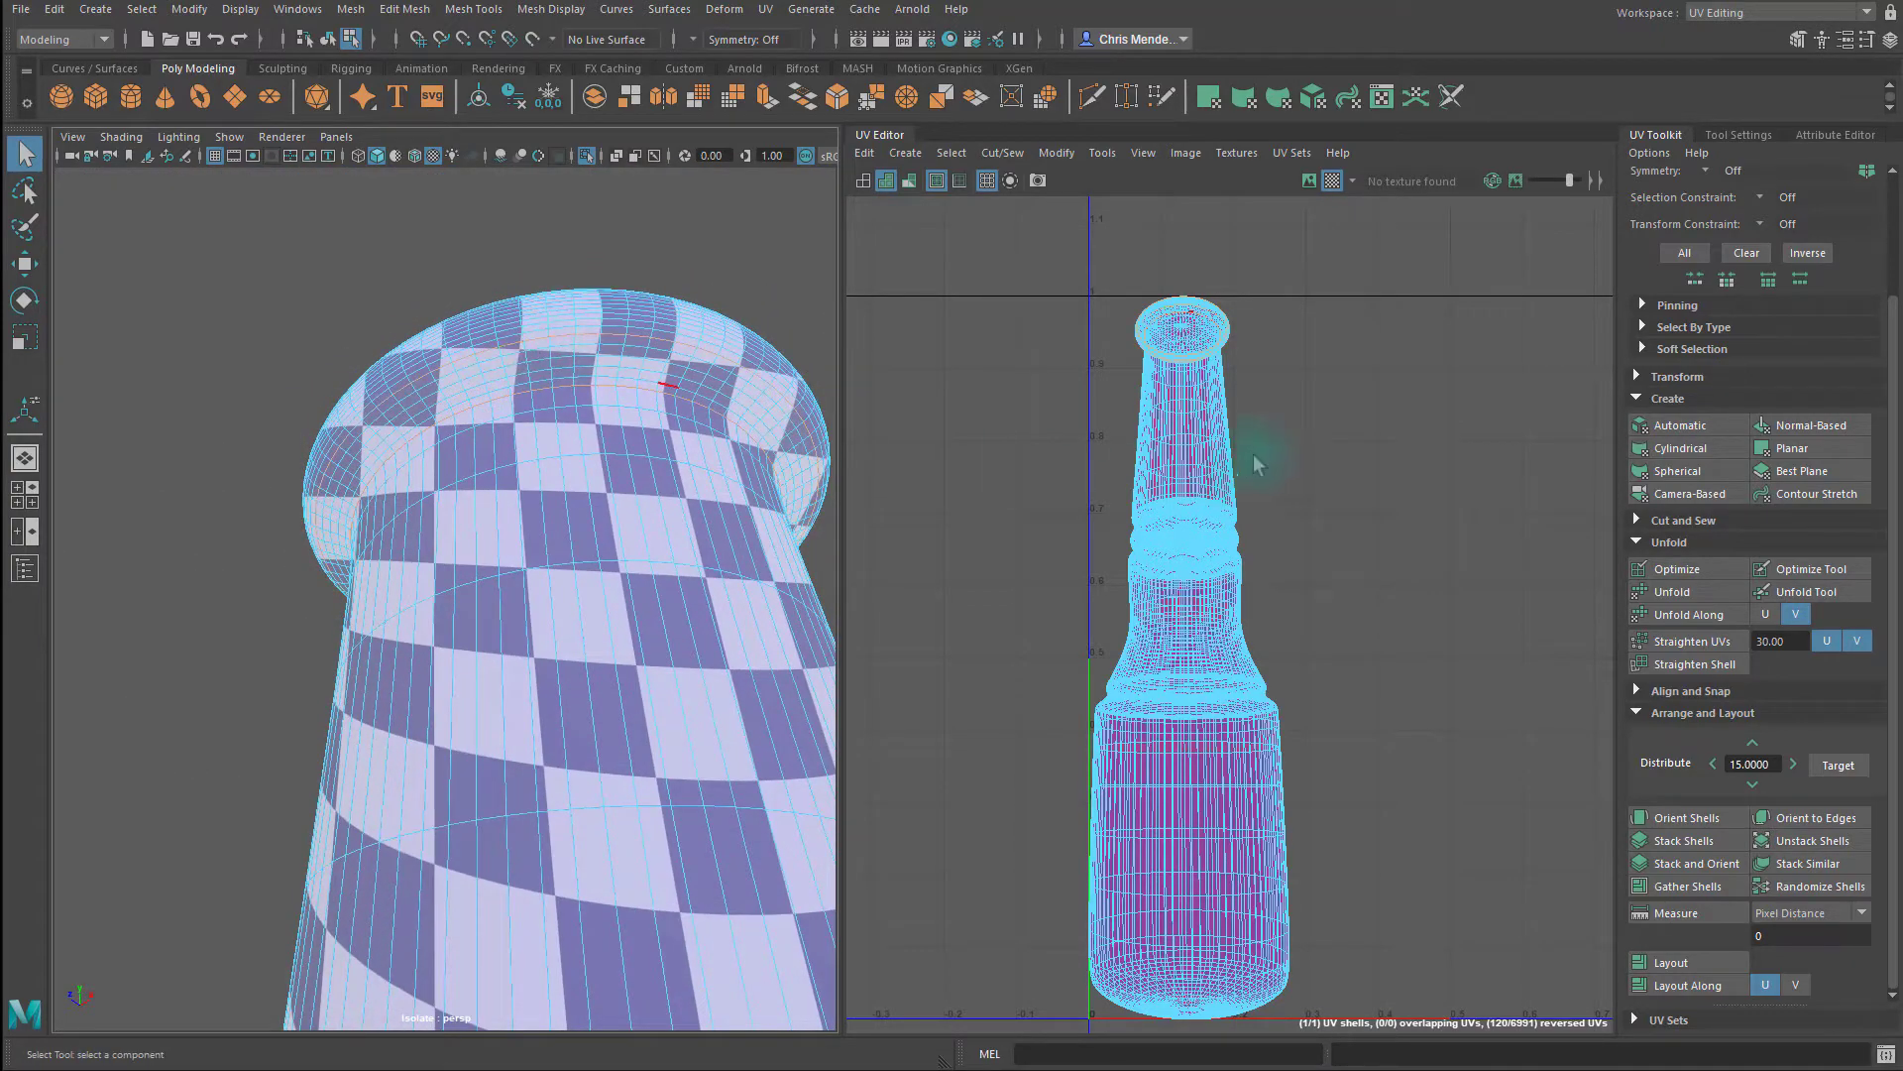
right_click_drag(1213, 358, 1148, 307, "shift")
Step: Move the cut end cap and rim ring shells away from the handle's main shell in the UV layout
key("w")
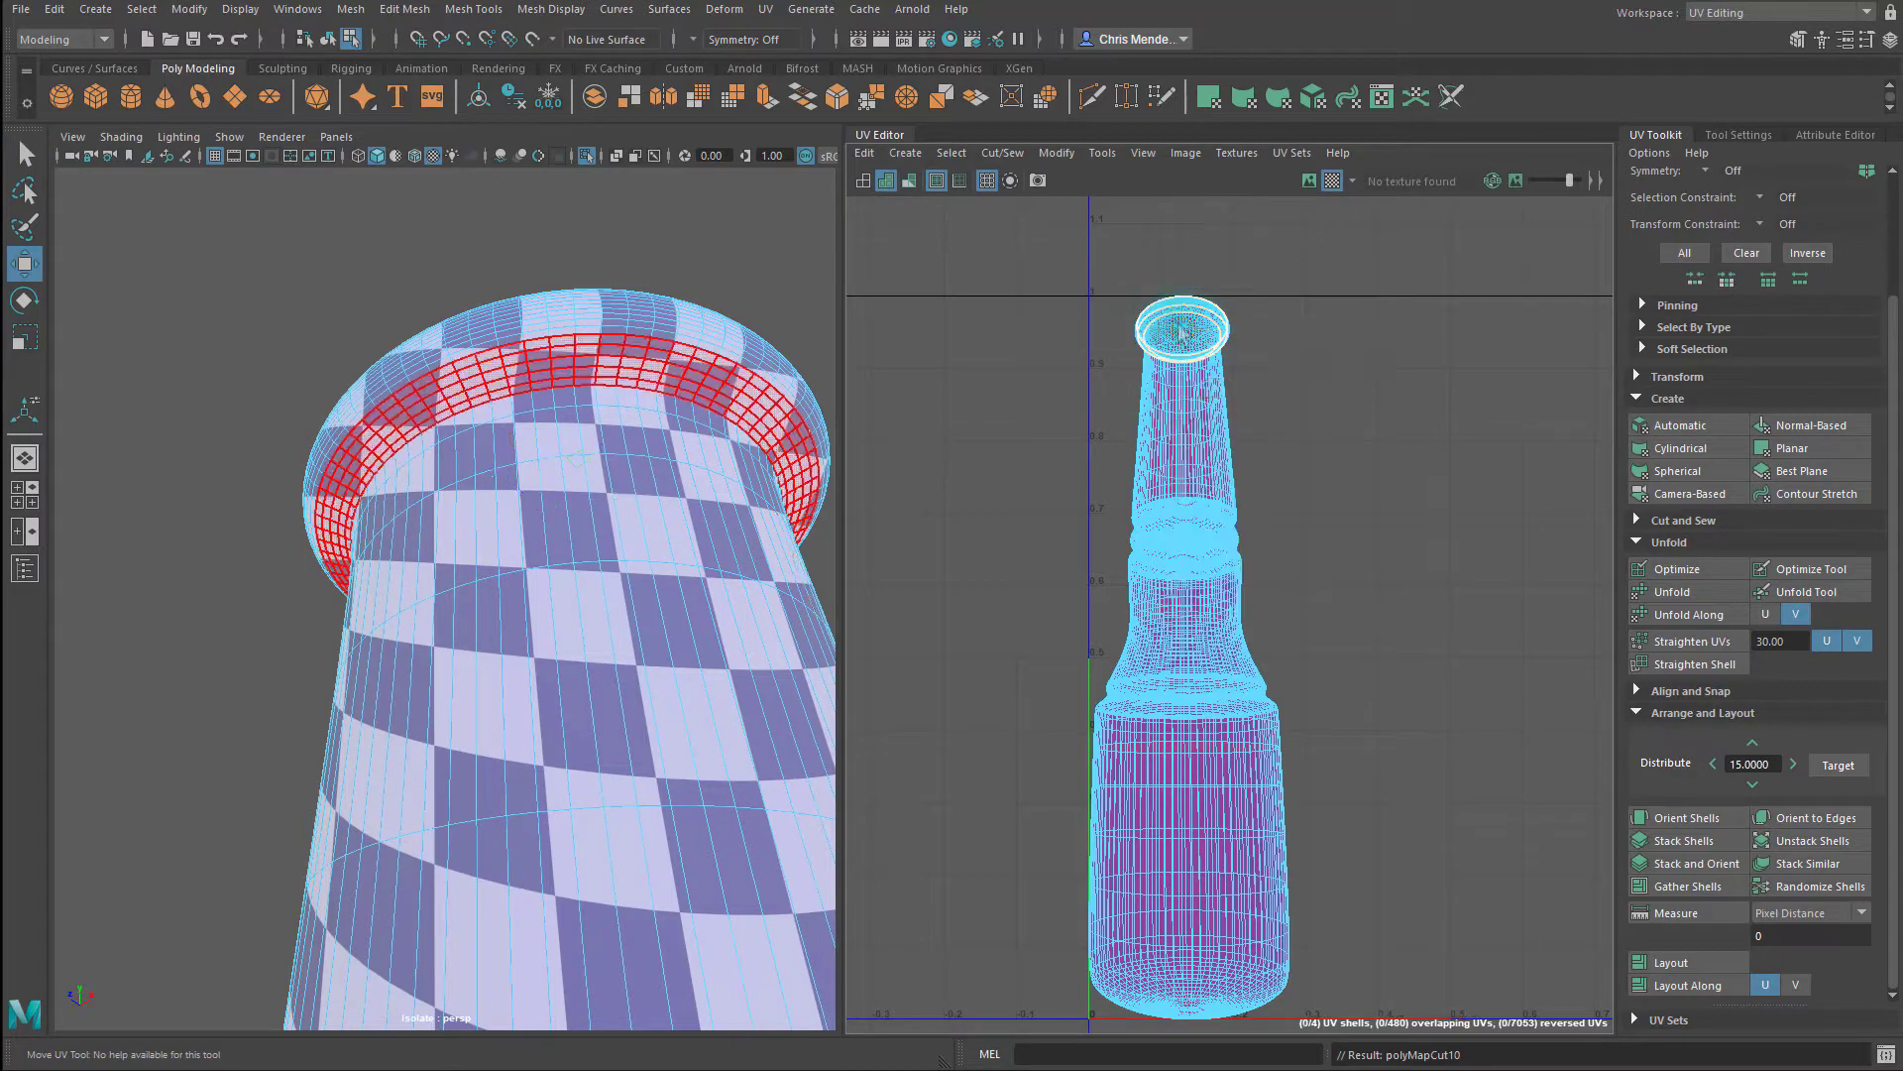
left_click(1181, 333)
left_click_drag(1180, 333, 1480, 387)
left_click(1203, 330)
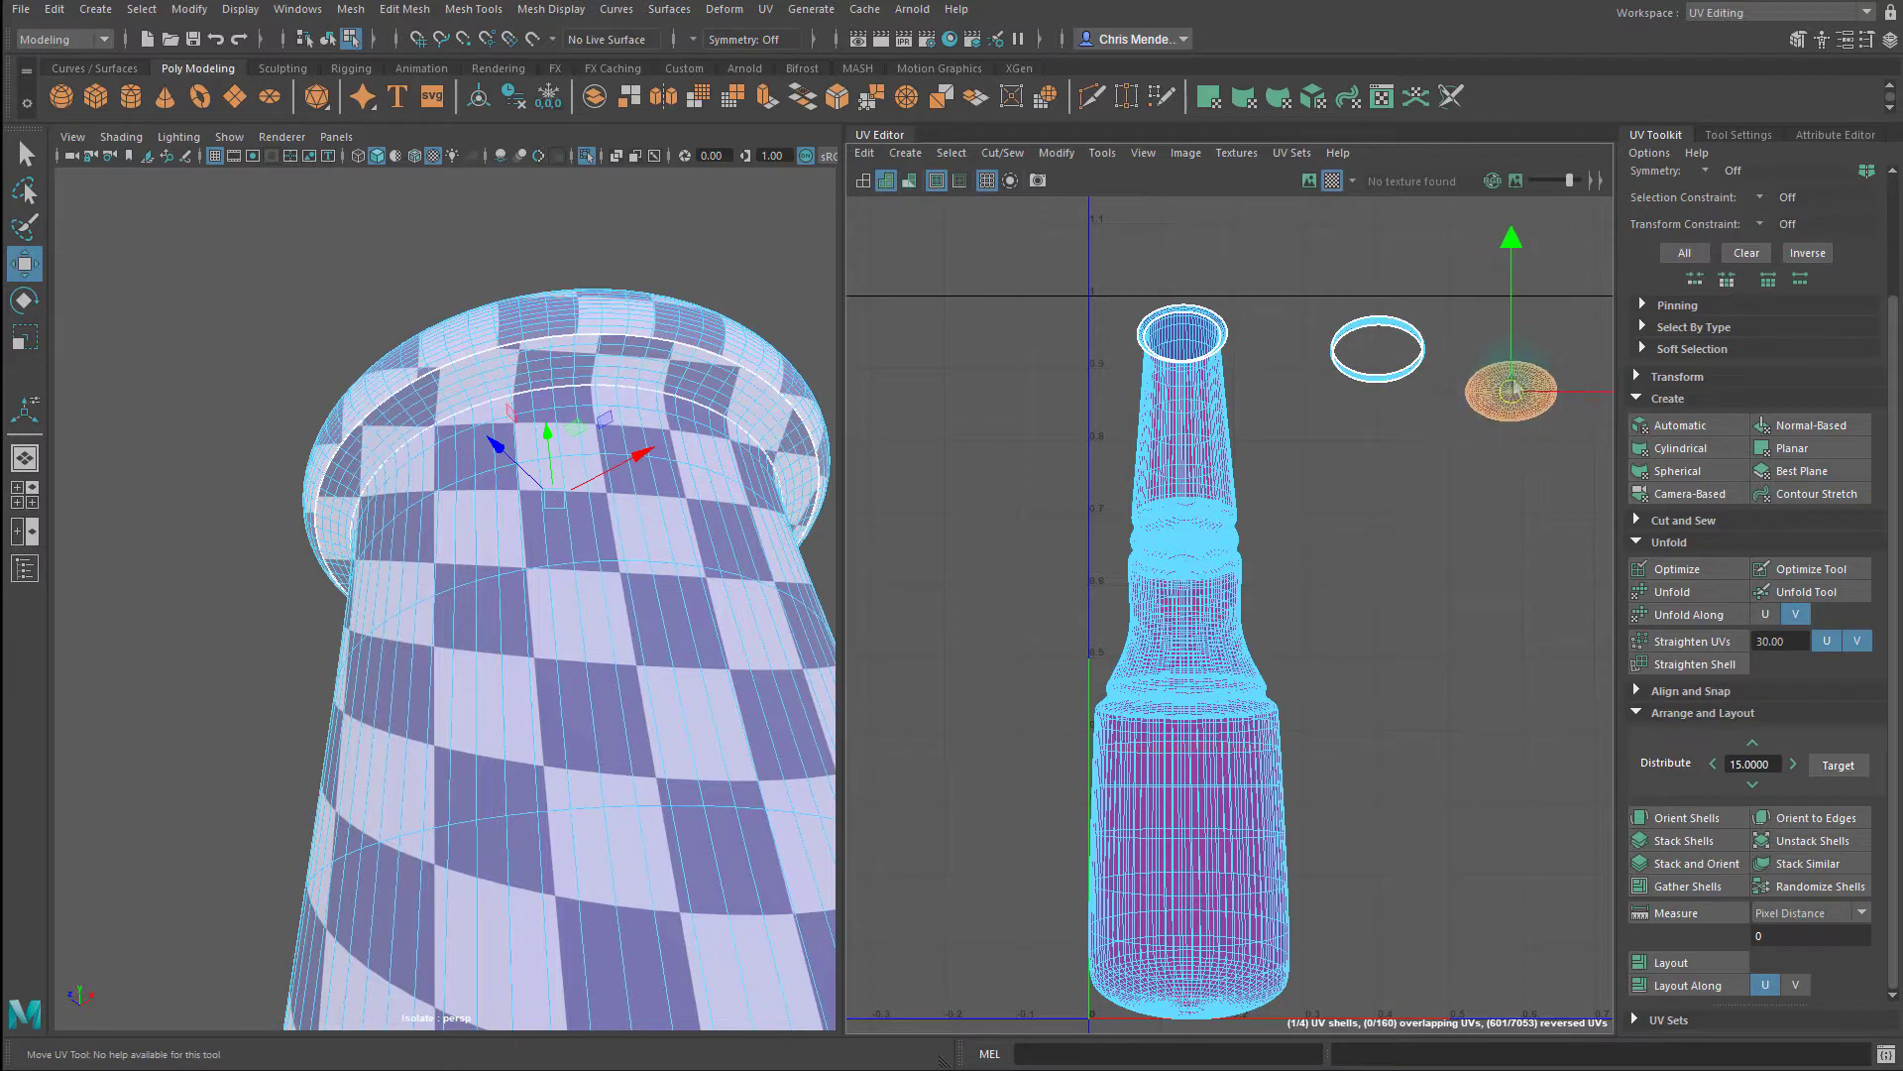
left_click(1211, 331)
left_click_drag(1211, 331, 1523, 342)
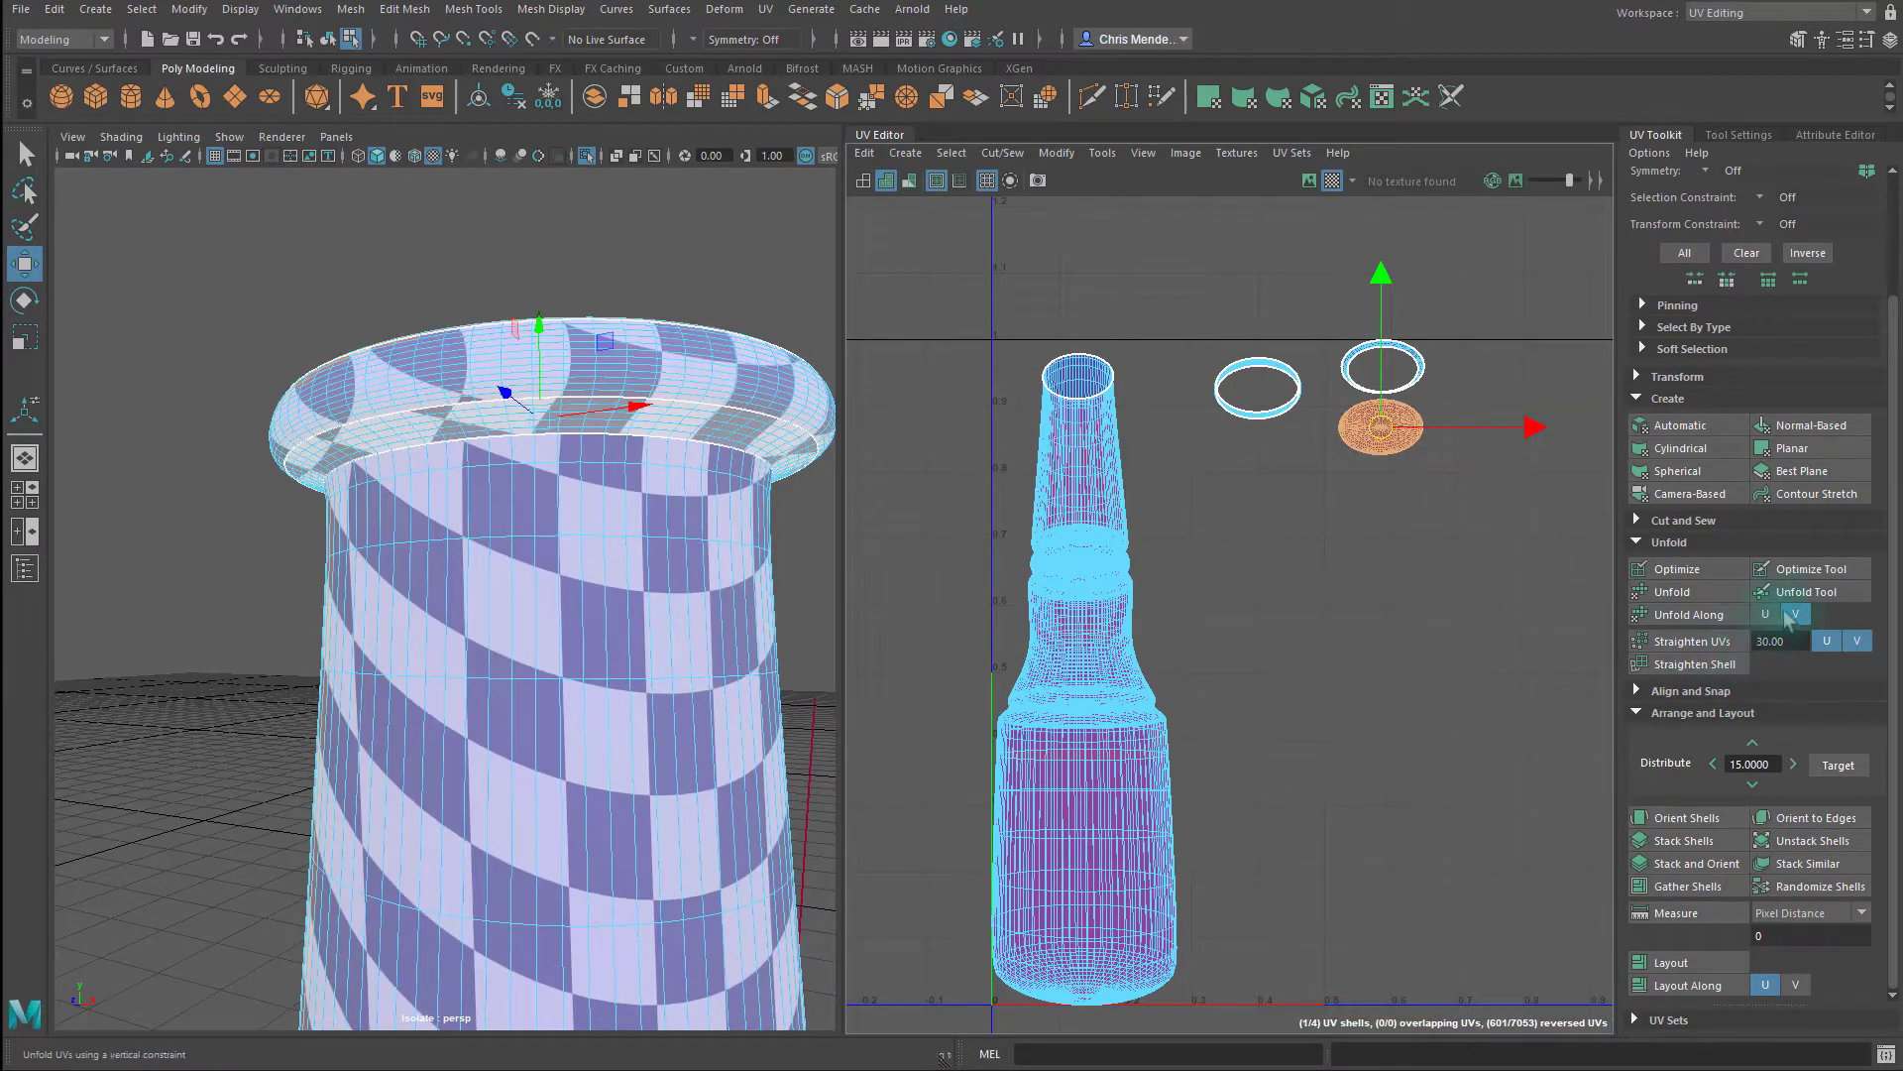
Step: Apply a bounding-box planar projection from the Y axis to the end cap, then scale its shell down and set it aside
left_click(1794, 458, "shift")
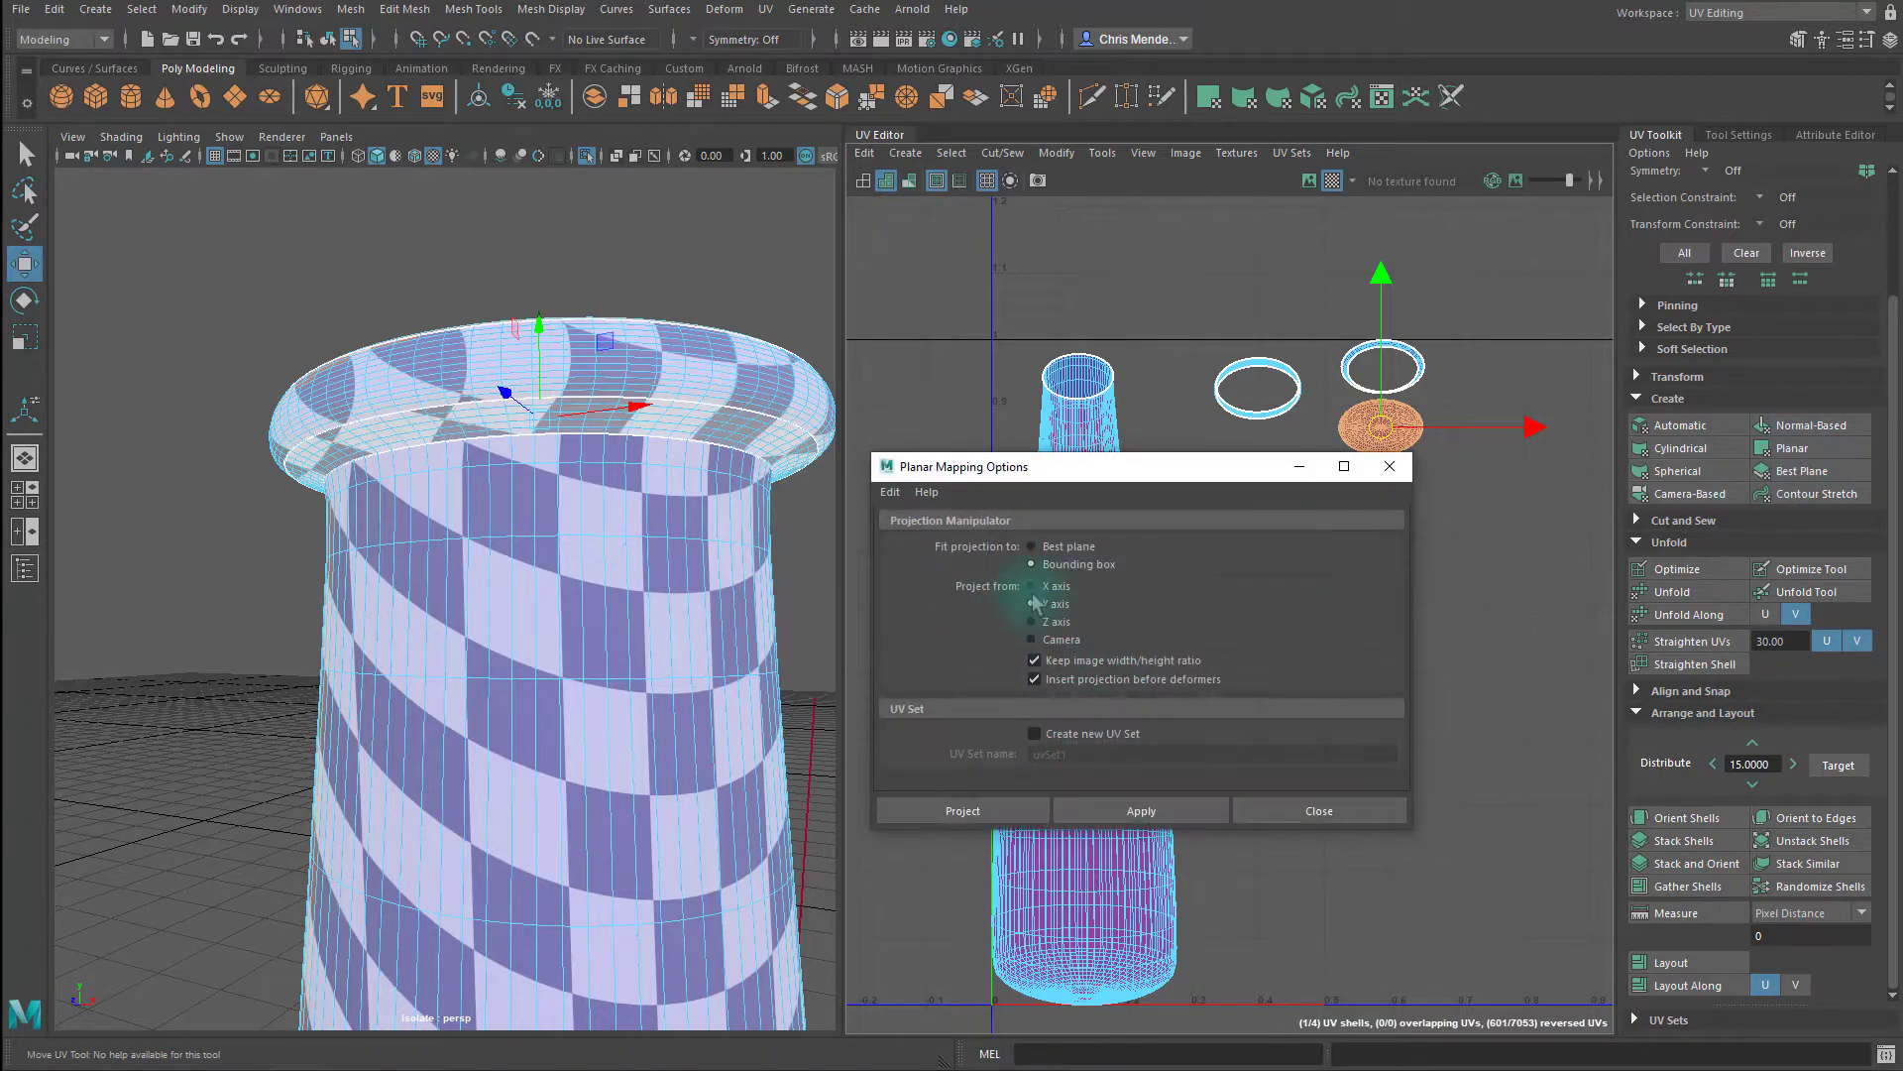
left_click(1141, 811)
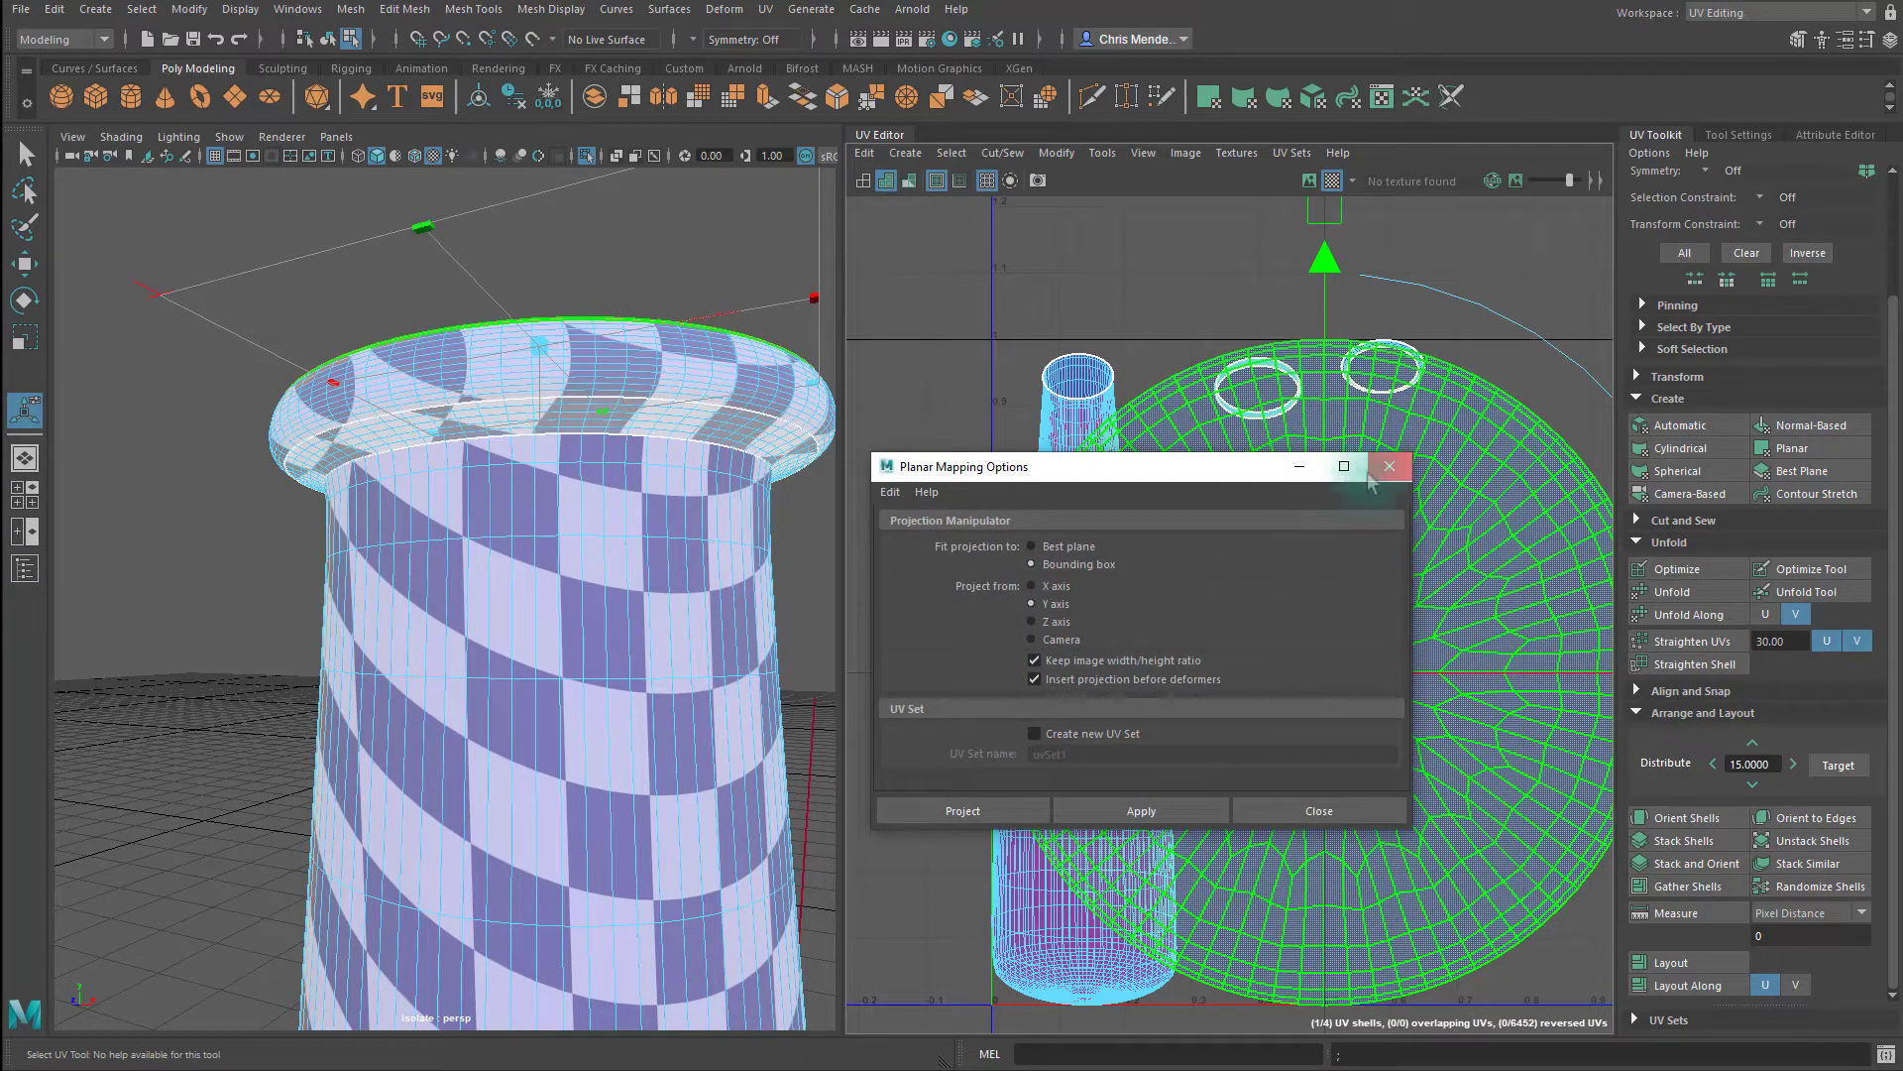
left_click(1370, 477)
scroll(1306, 631, "down", 2)
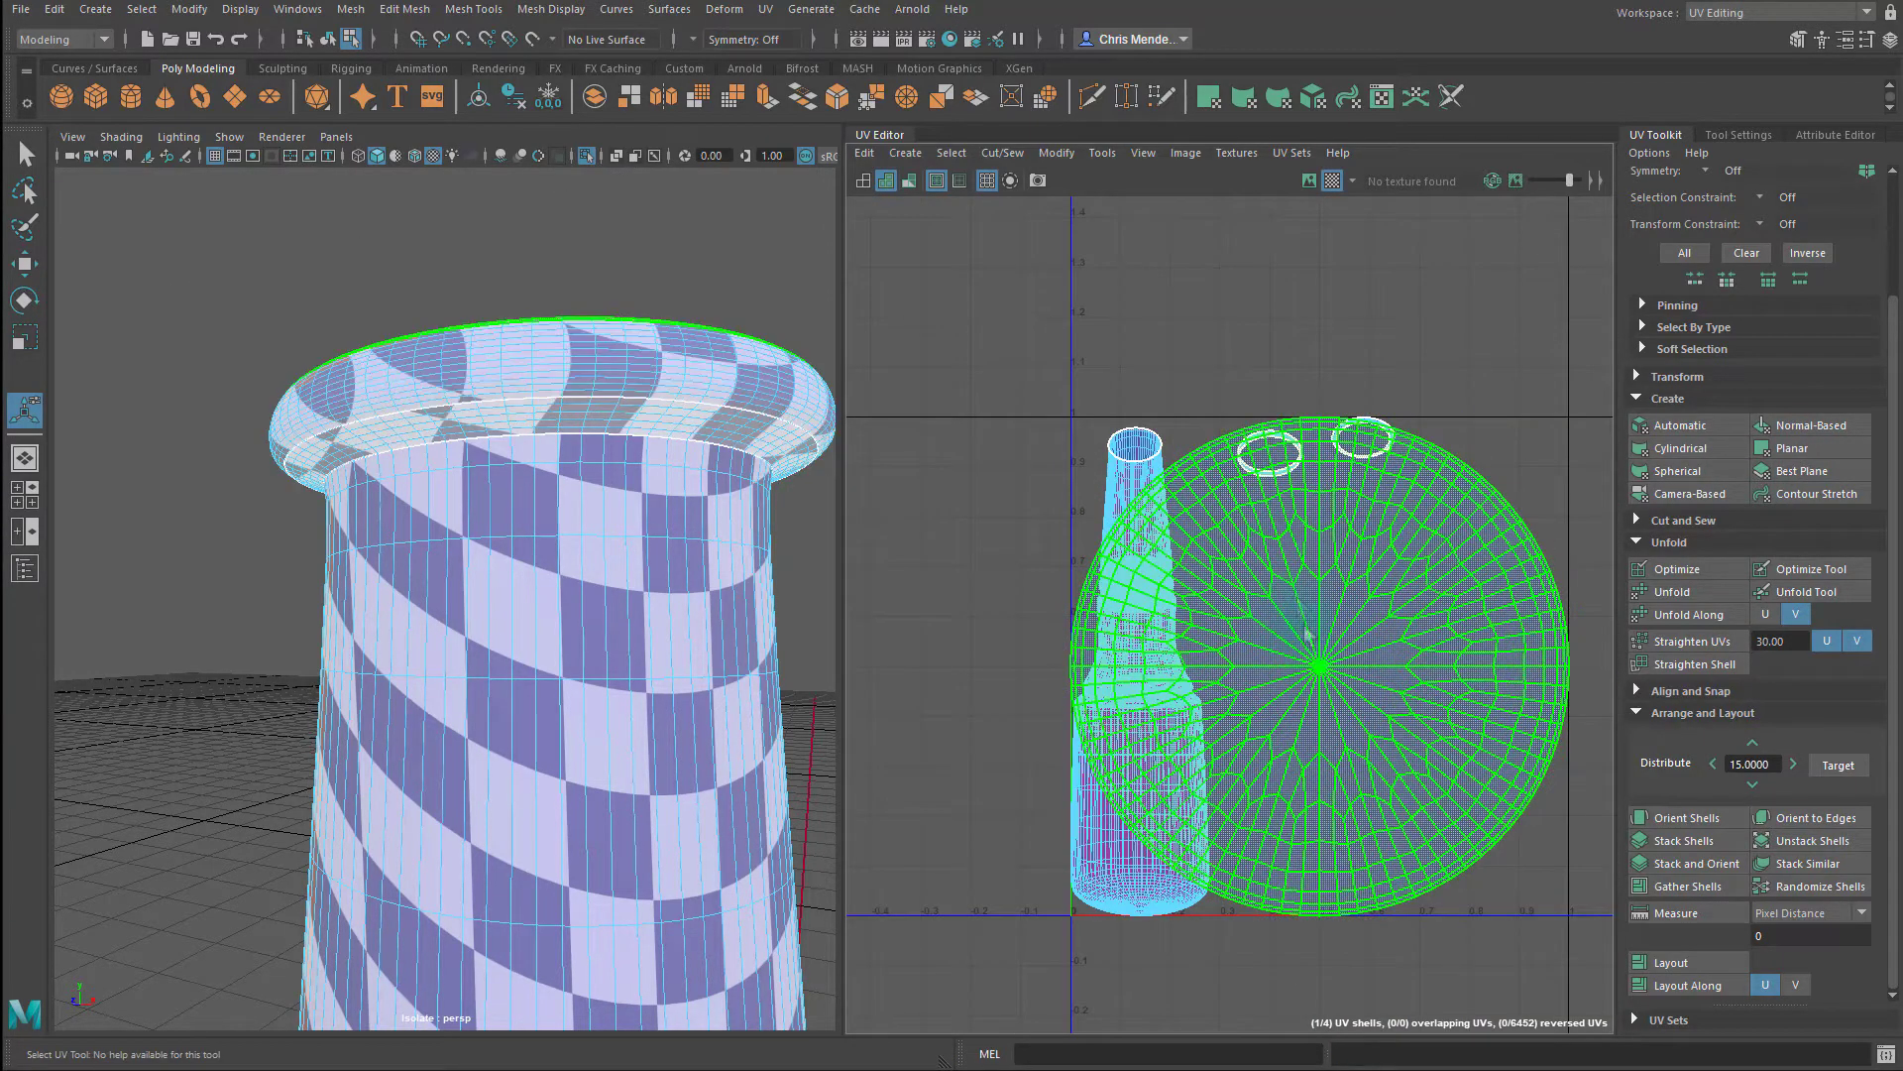
key("r")
left_click_drag(1313, 669, 1619, 700)
key("w")
Step: Repeat the planar projection on the outer rim ring and try unfolding it
left_click(1301, 483)
key("g")
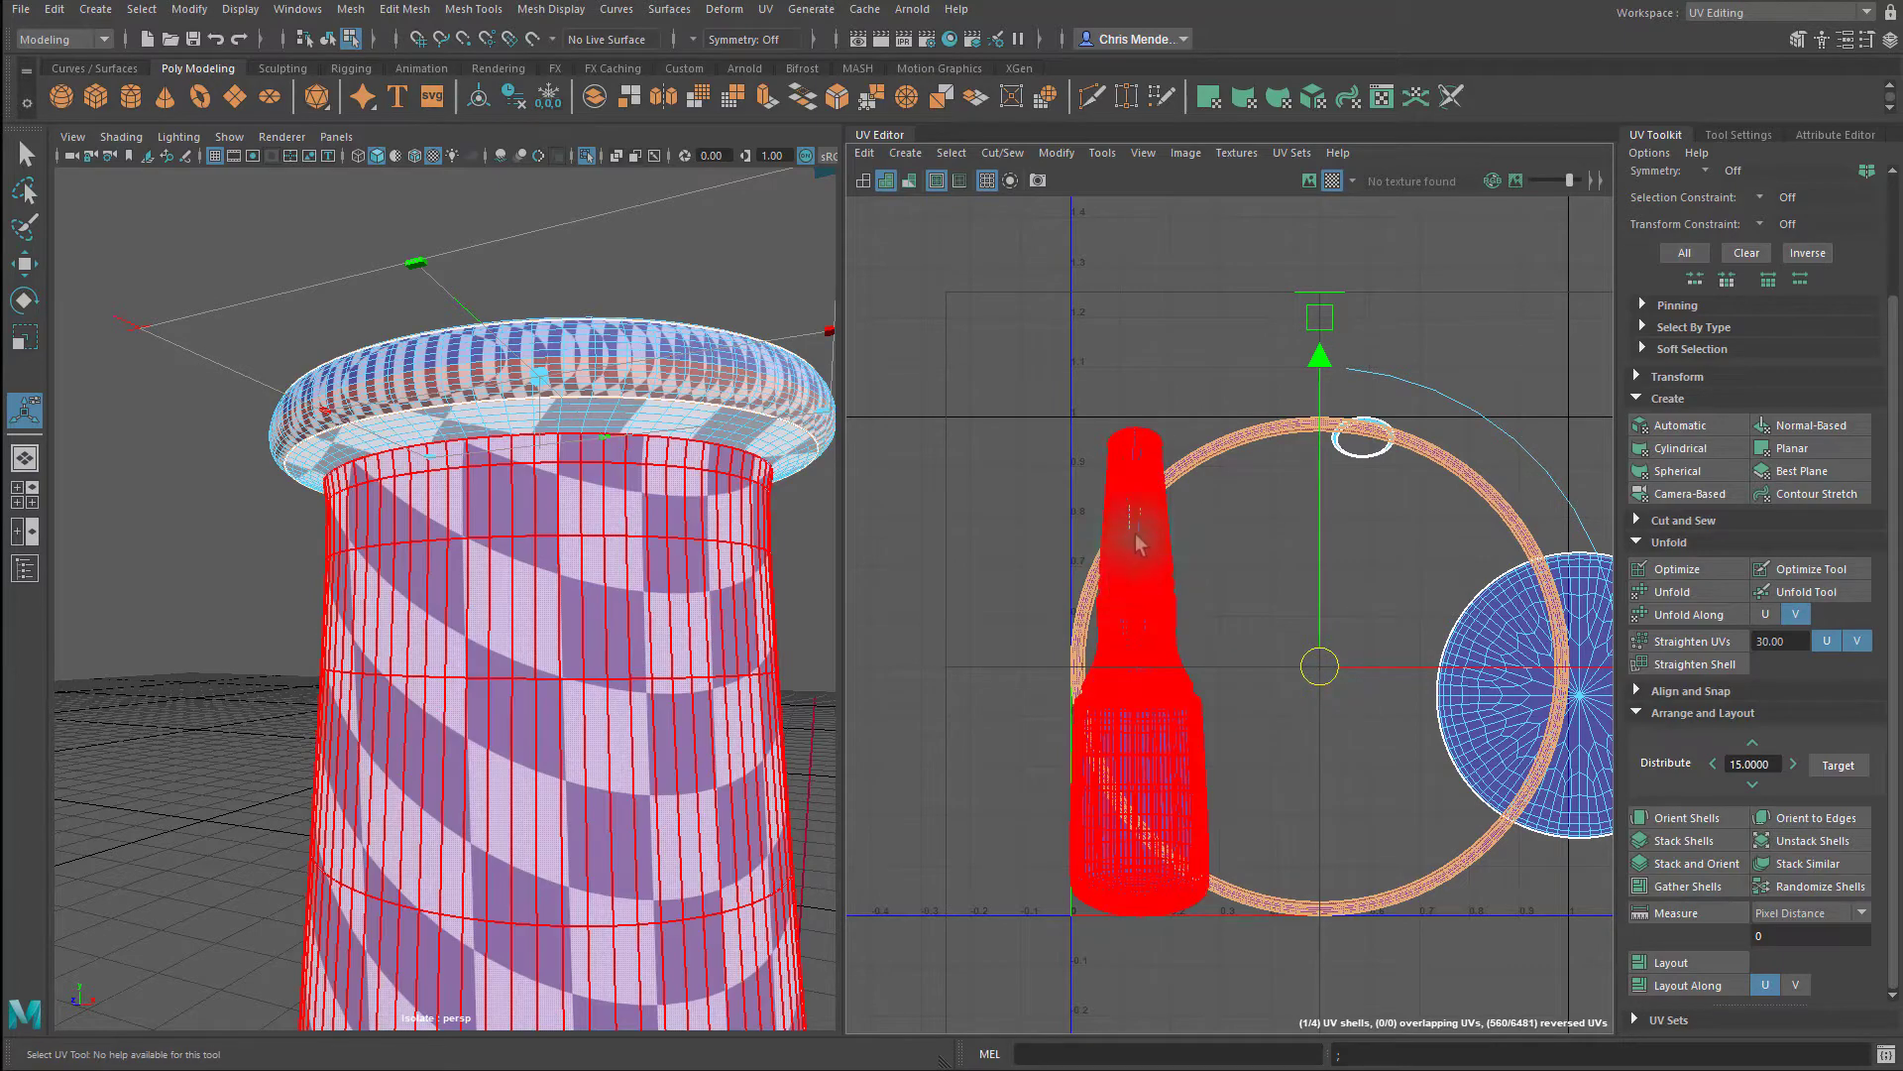
left_click(1209, 485)
left_click(1349, 659)
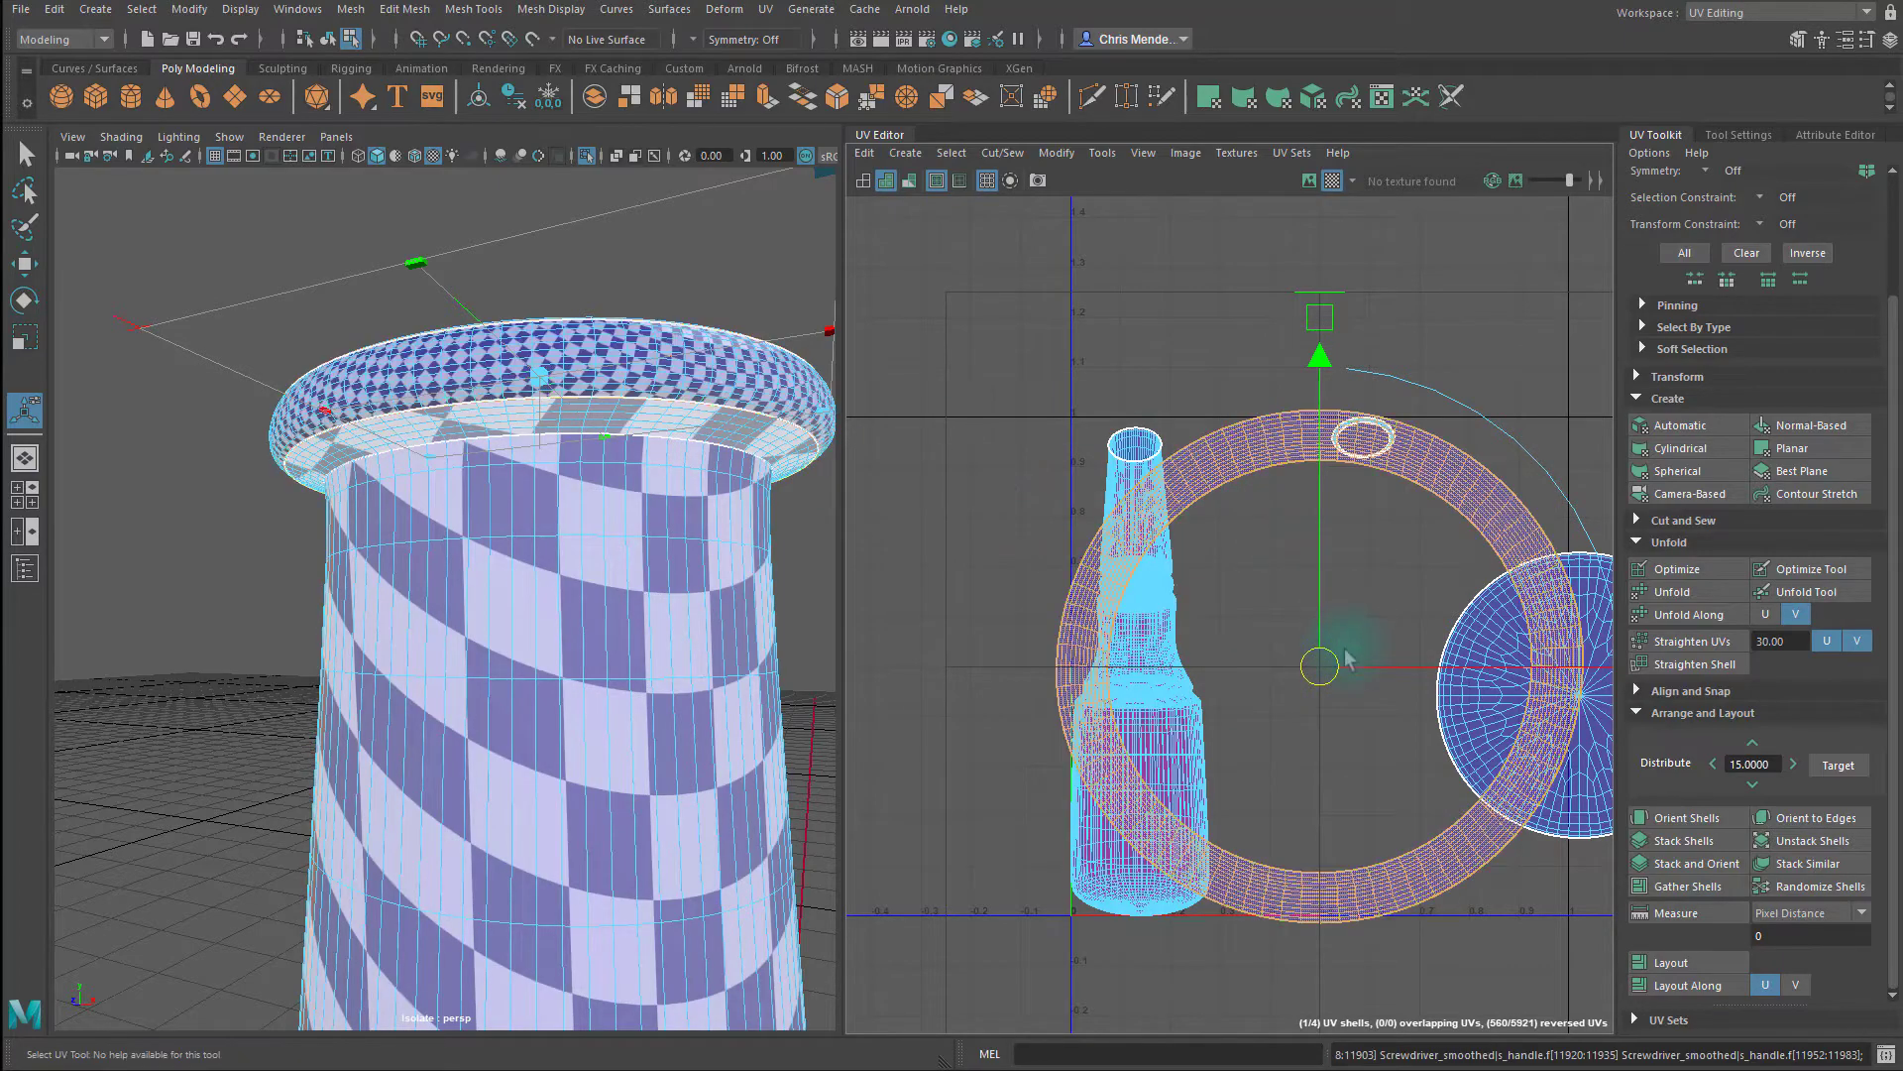
Step: Undo the outer rim ring's unfold and move its shell to the other side of the handle shell
left_click_drag(745, 508, 850, 541, "alt")
key("ctrl+z")
key("w")
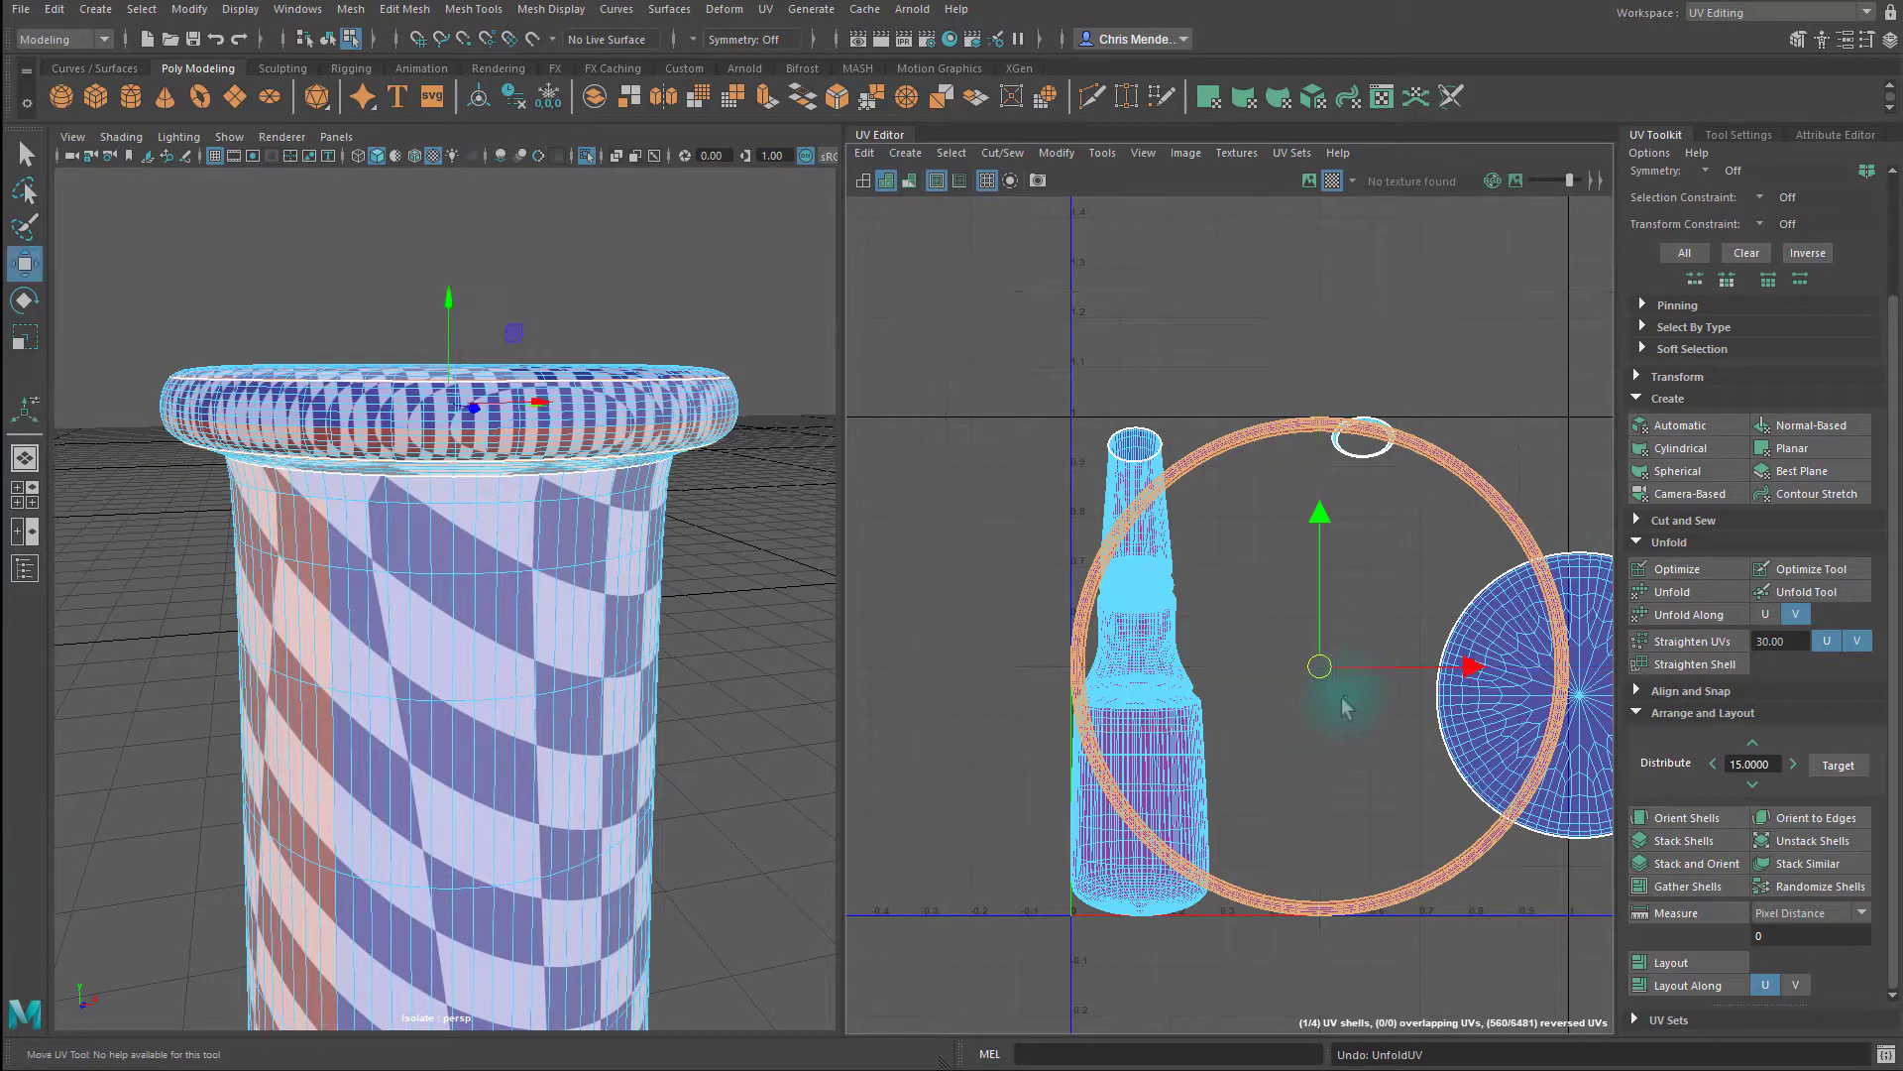
left_click_drag(1319, 666, 869, 631)
Step: Unfold the rim's underside ring and scale its shell up to bring its checker size close to the neighbouring shells
left_click(1363, 437)
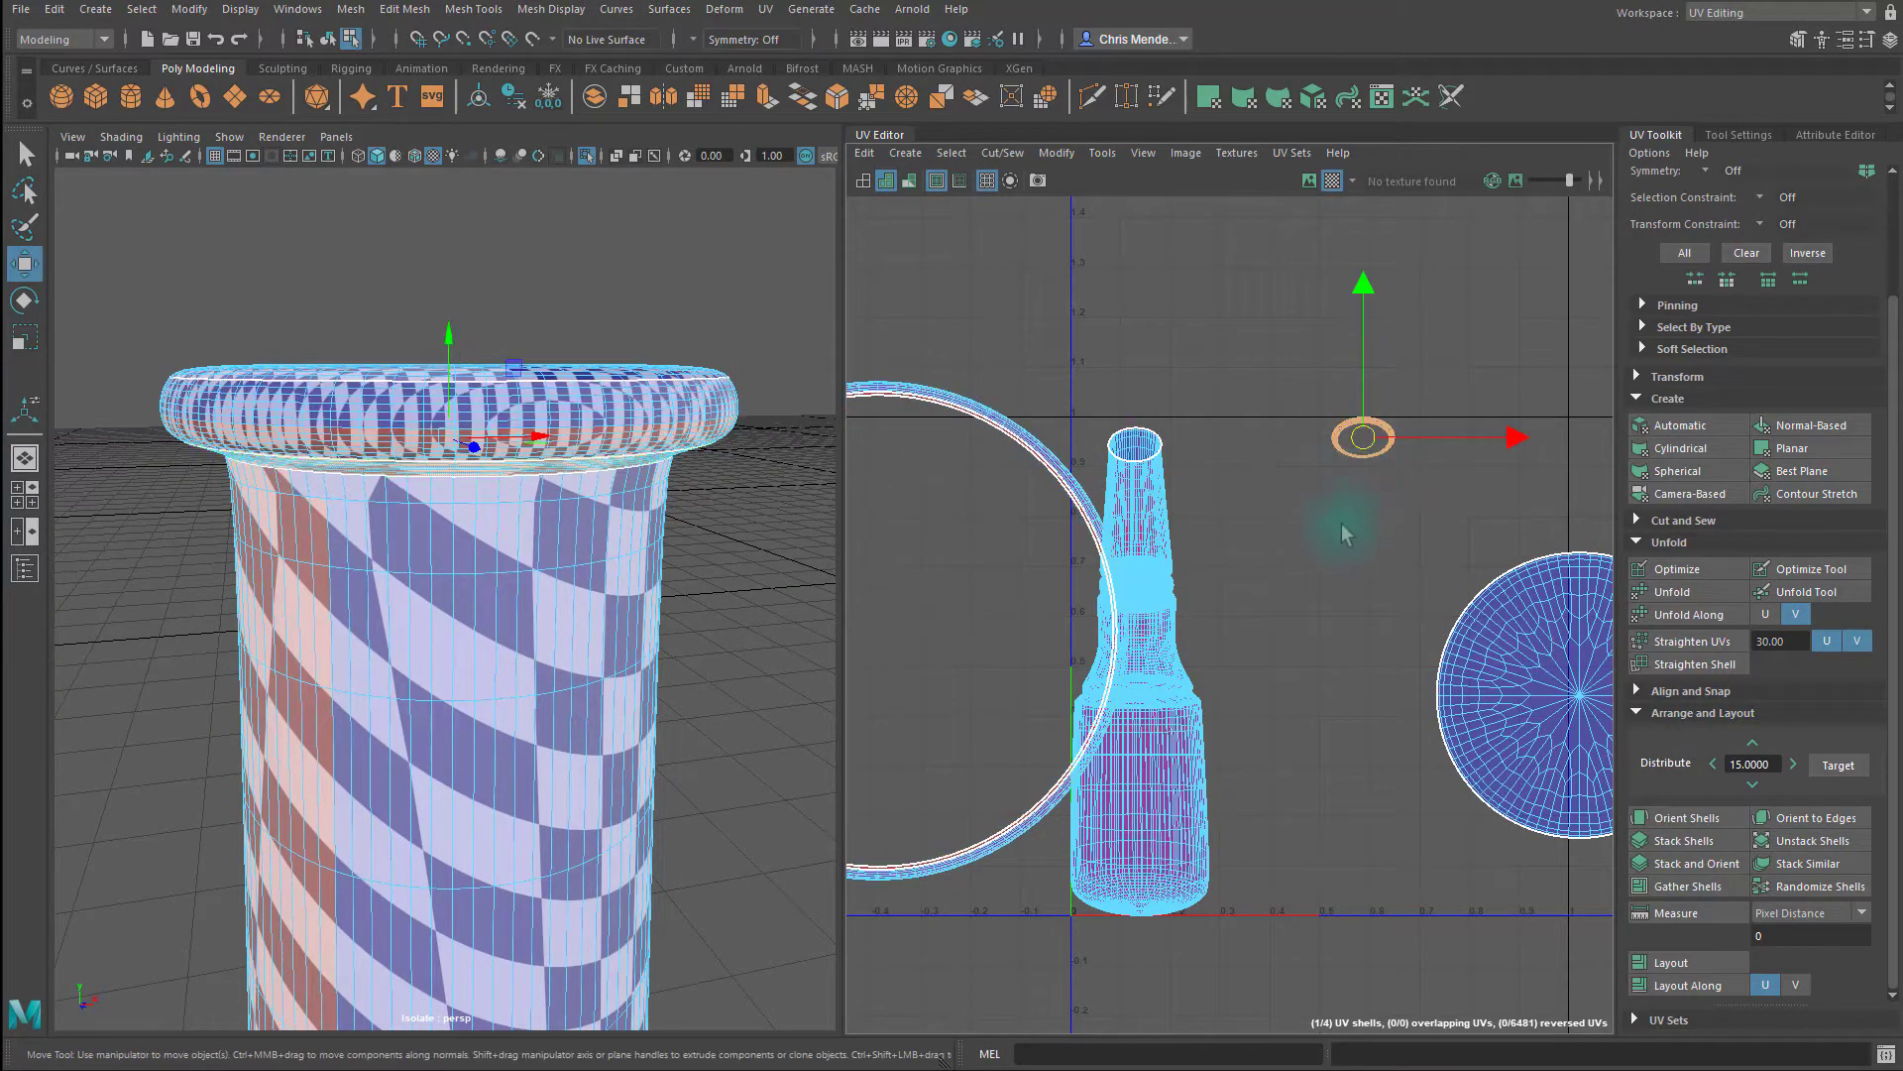
left_click(1363, 437)
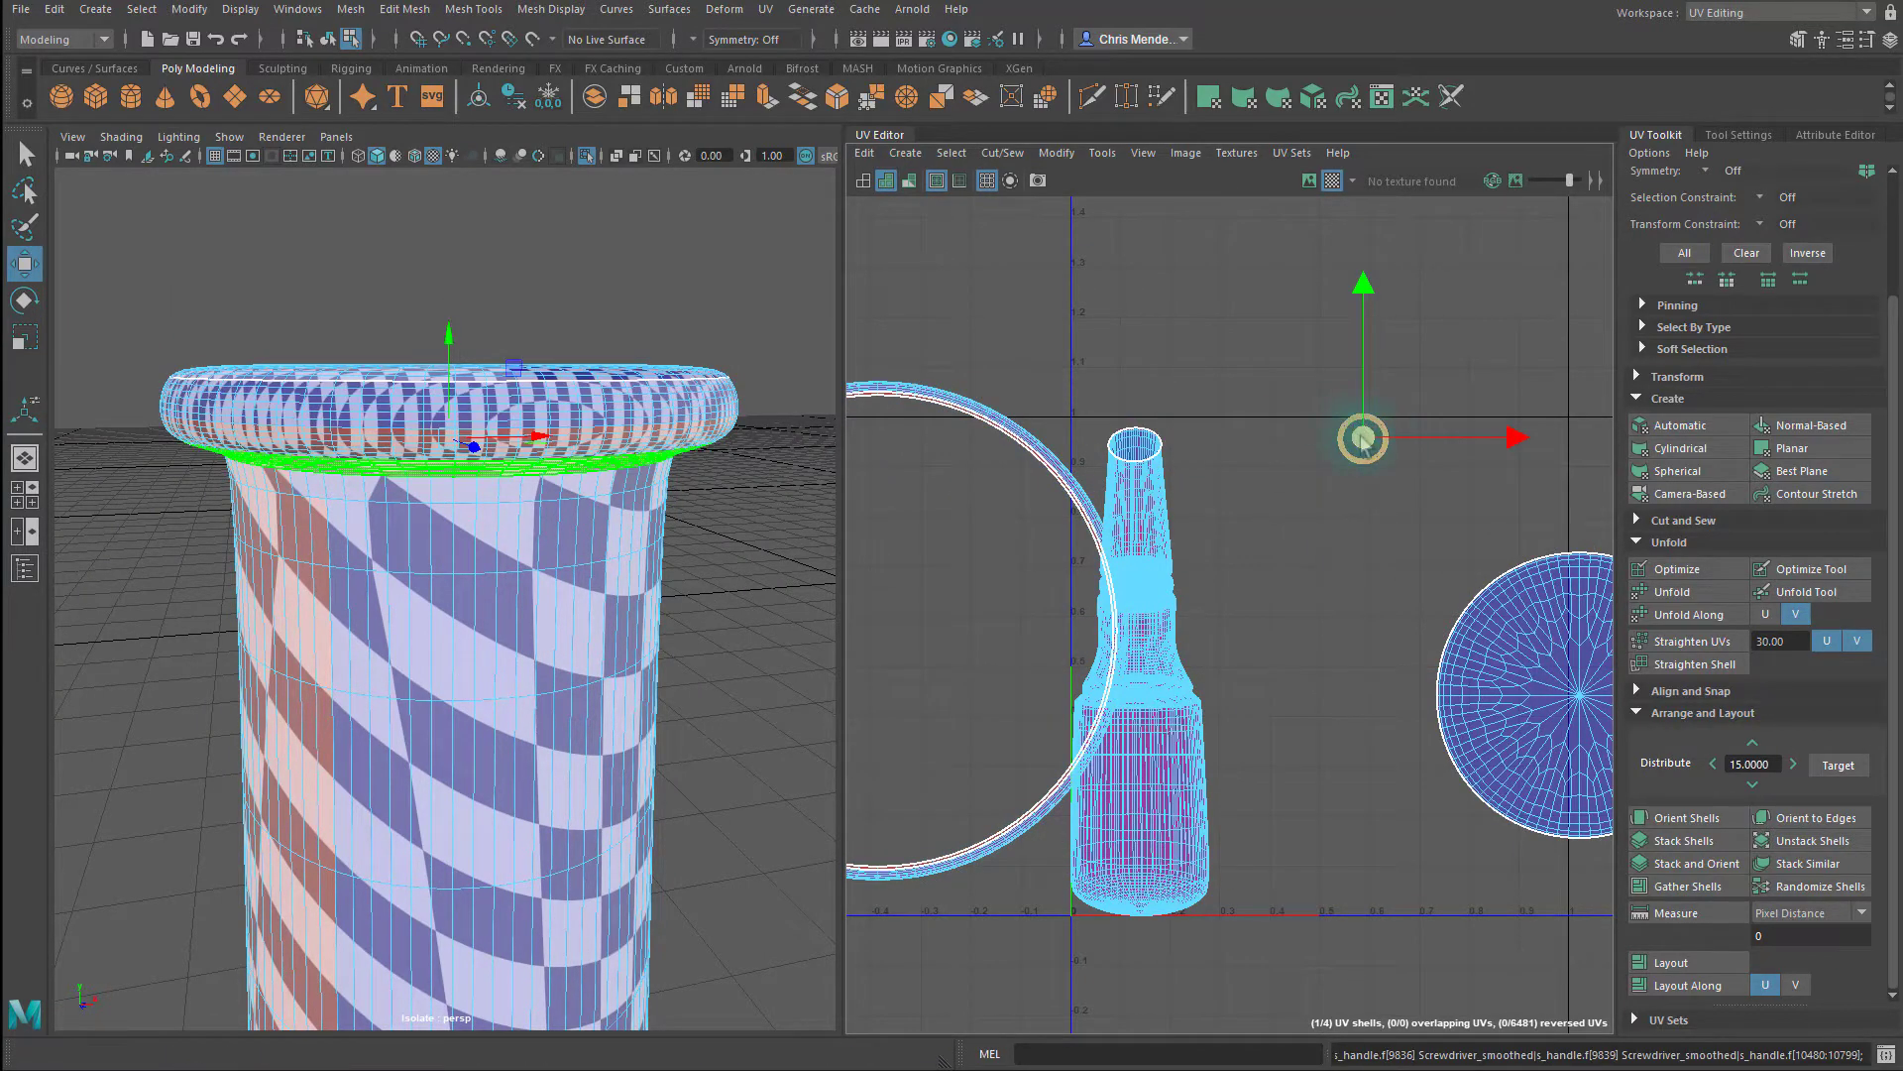
key("r")
left_click_drag(1362, 437, 1902, 544)
left_click_drag(650, 545, 620, 422, "alt")
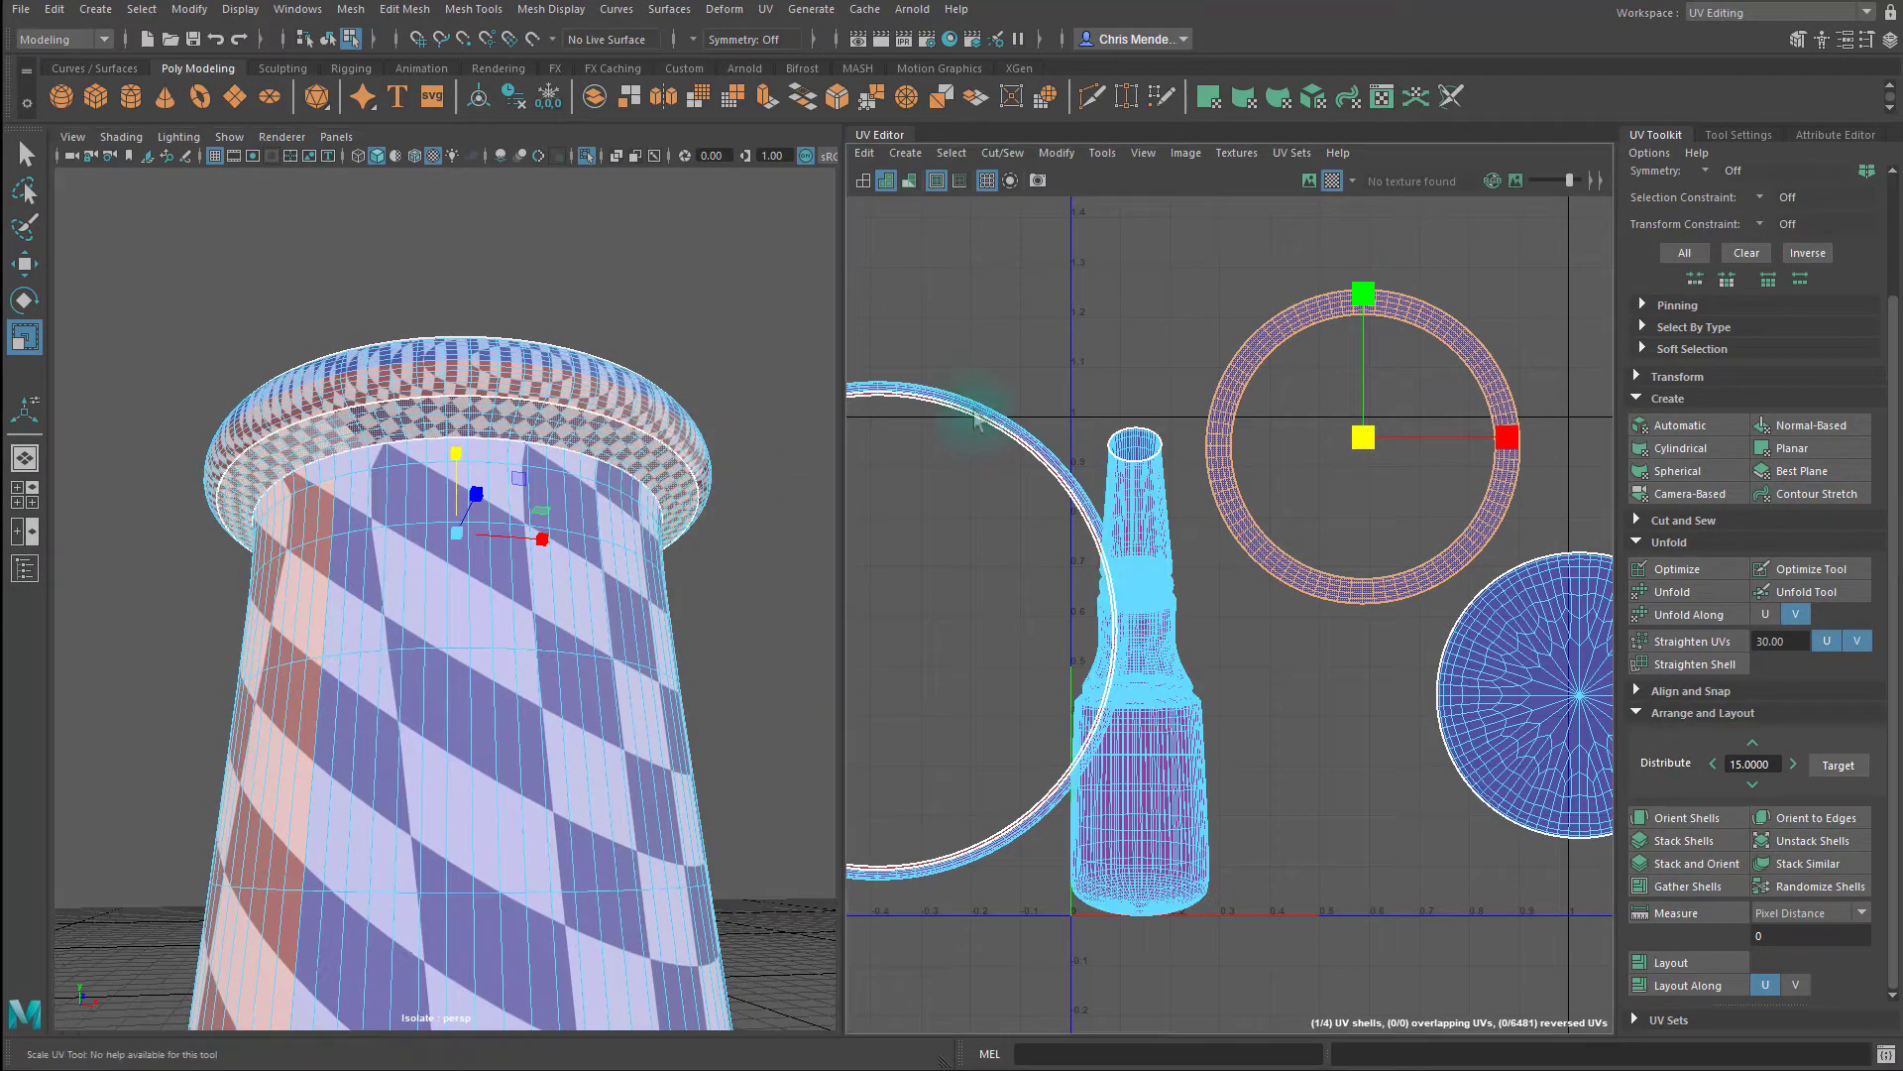
Step: Apply a cylindrical projection to the outer rim ring and unfold it into a strip
left_click(1001, 431)
middle_click_drag(1031, 629, 1285, 614, "alt")
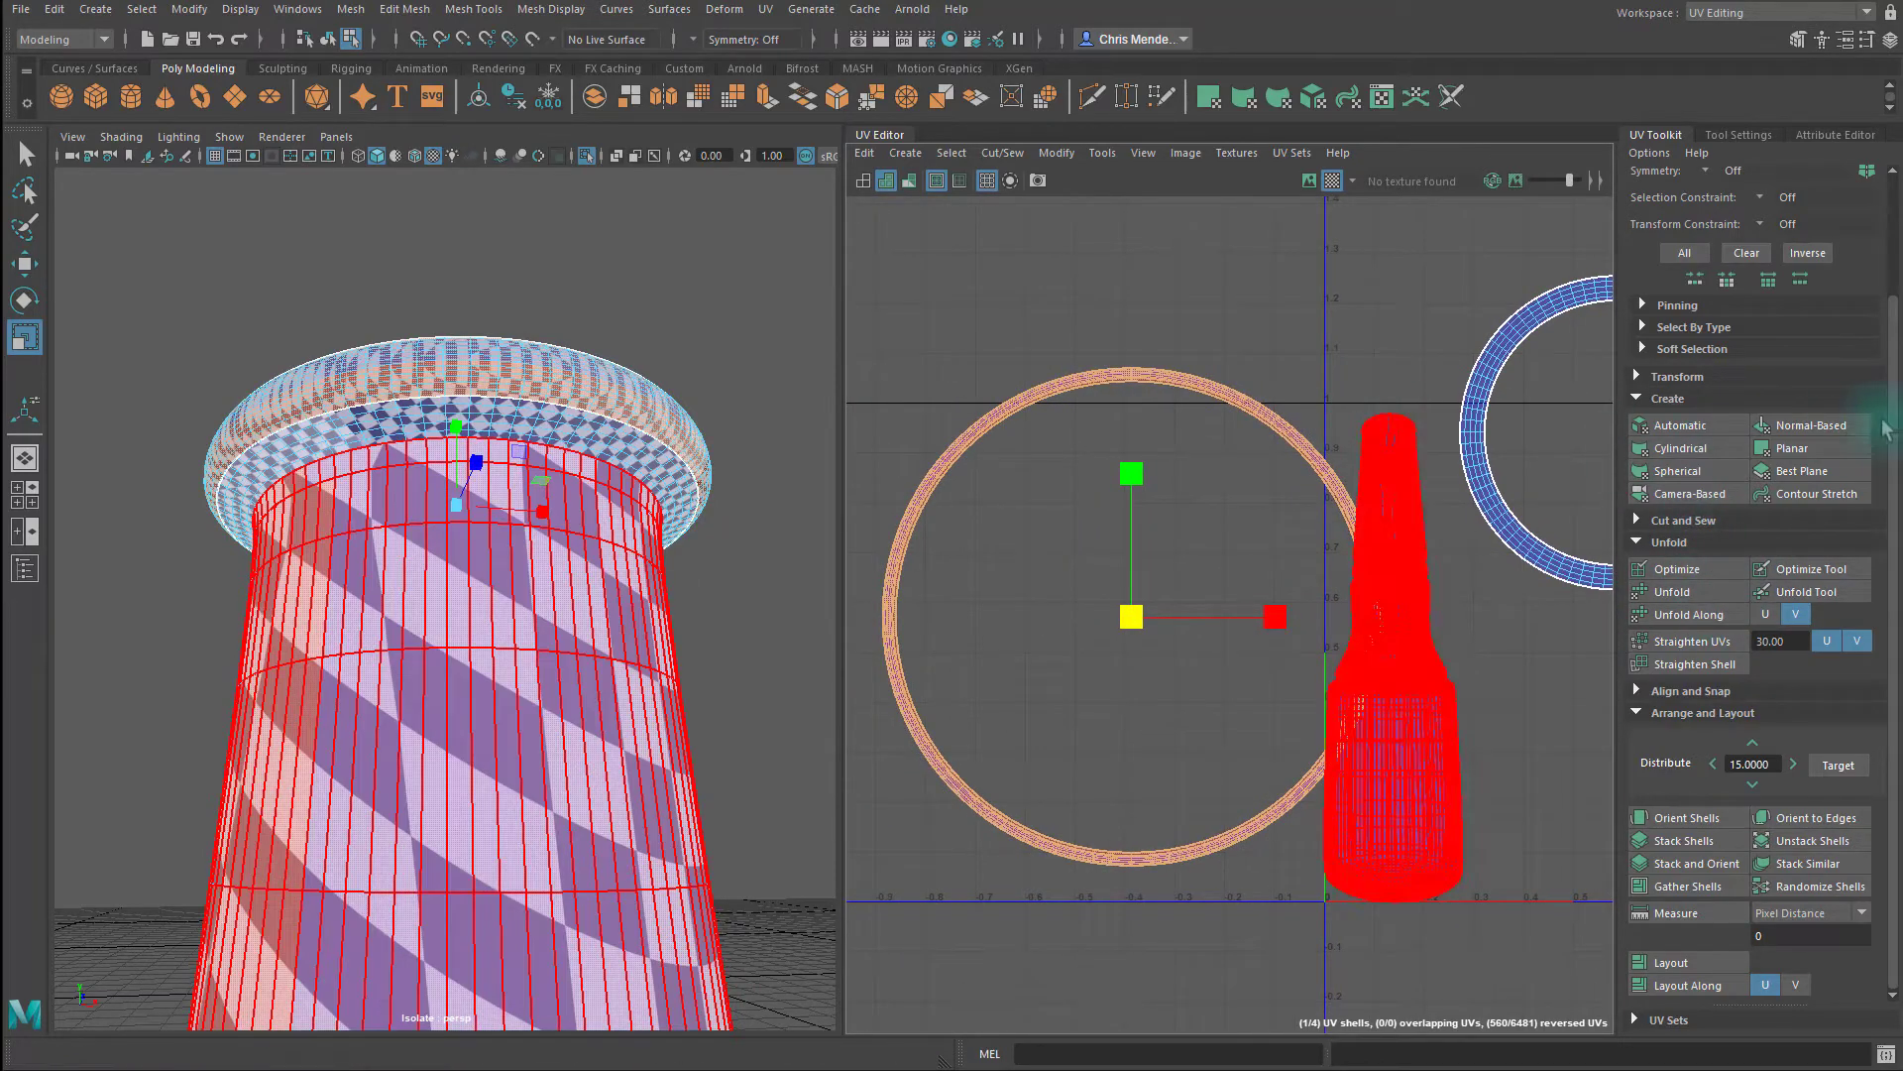
left_click(1722, 451)
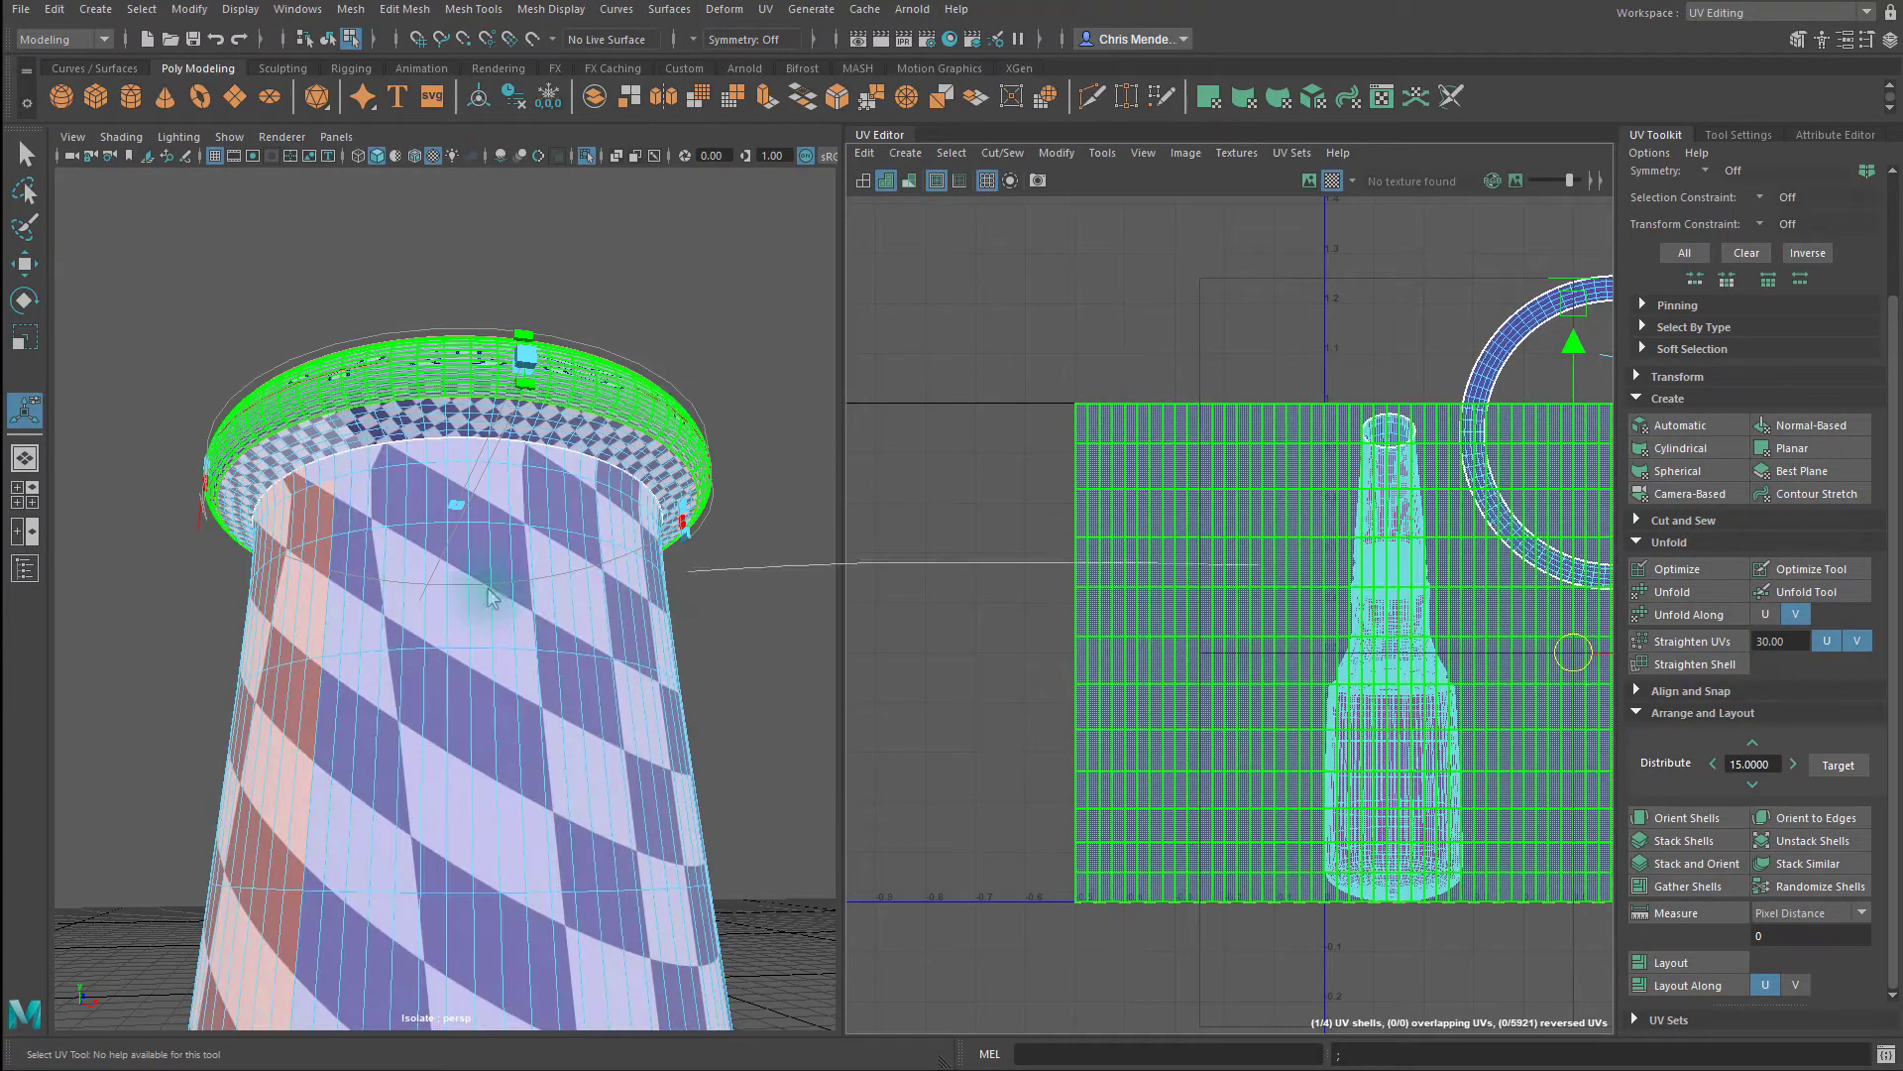
left_click(1182, 851)
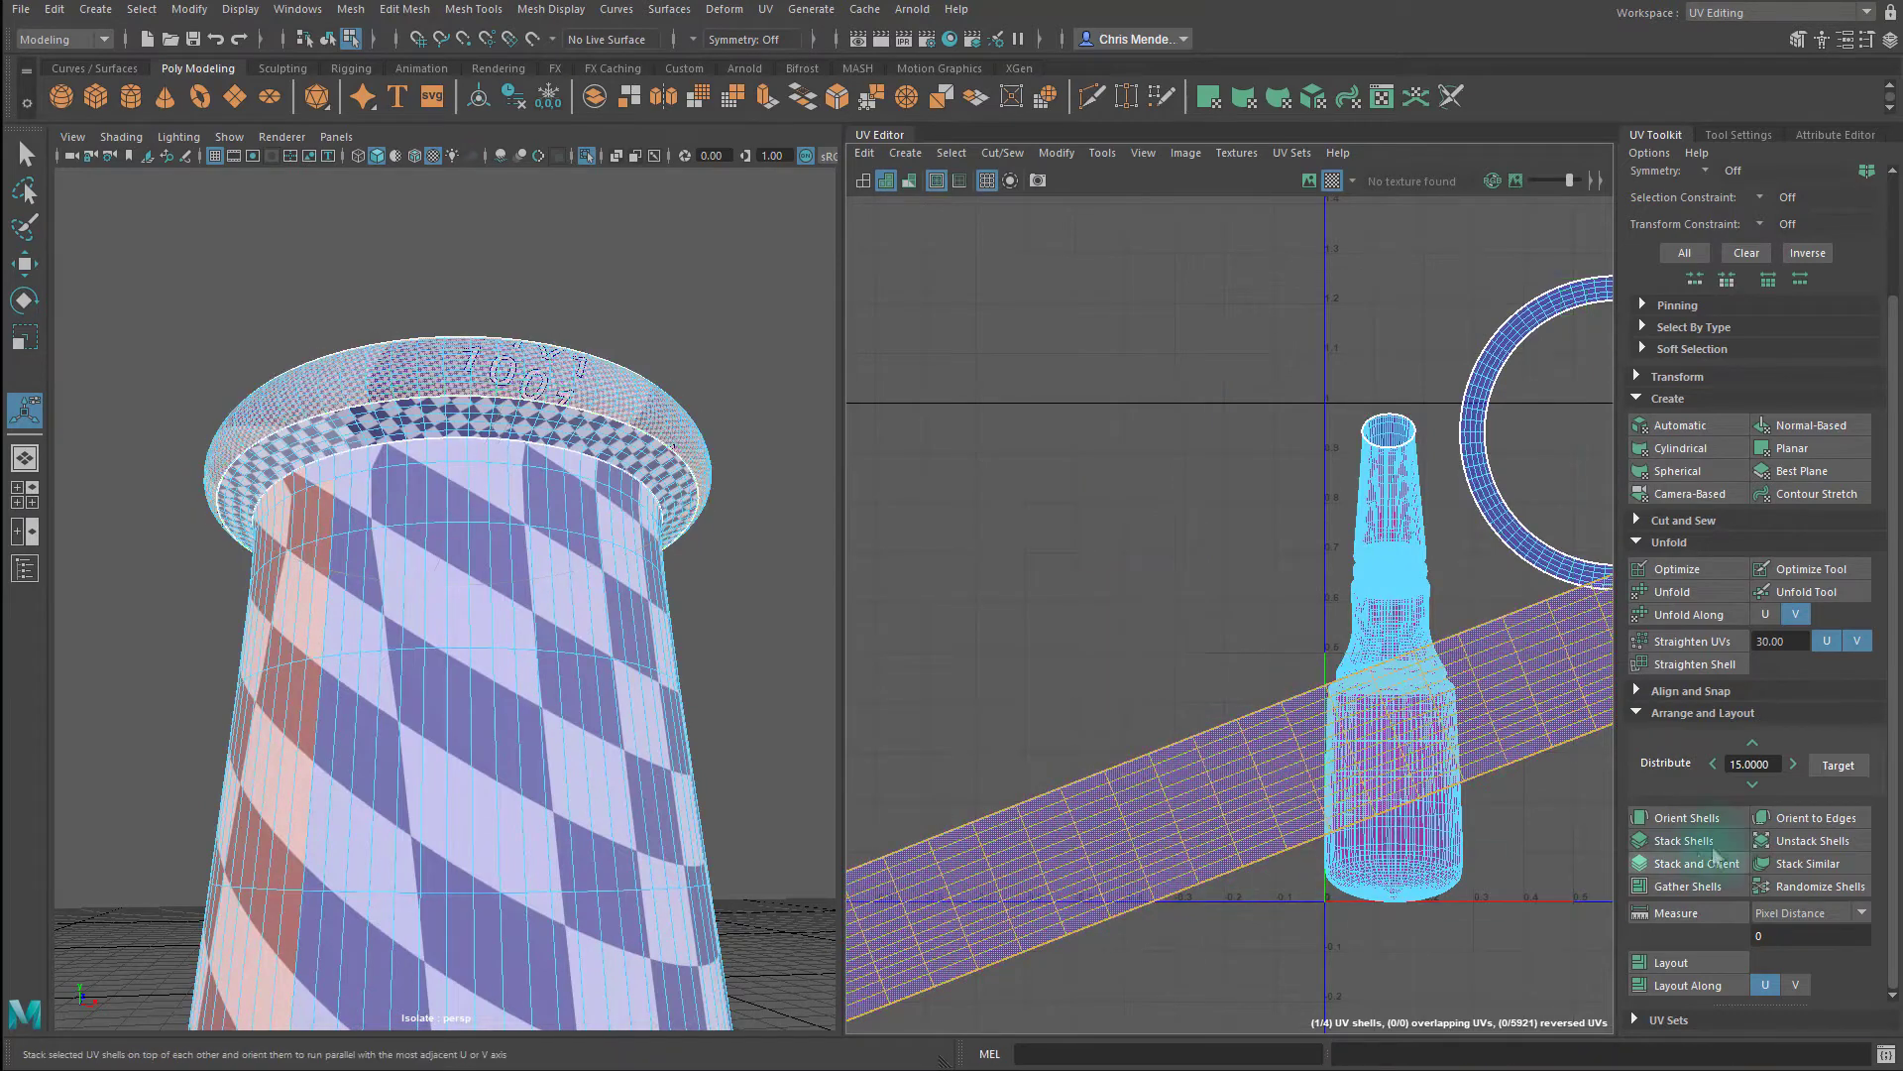
Step: Orient the outer rim's strip shell to the UV axes and rotate it 90 degrees clockwise so it lies horizontally
left_click(1696, 820)
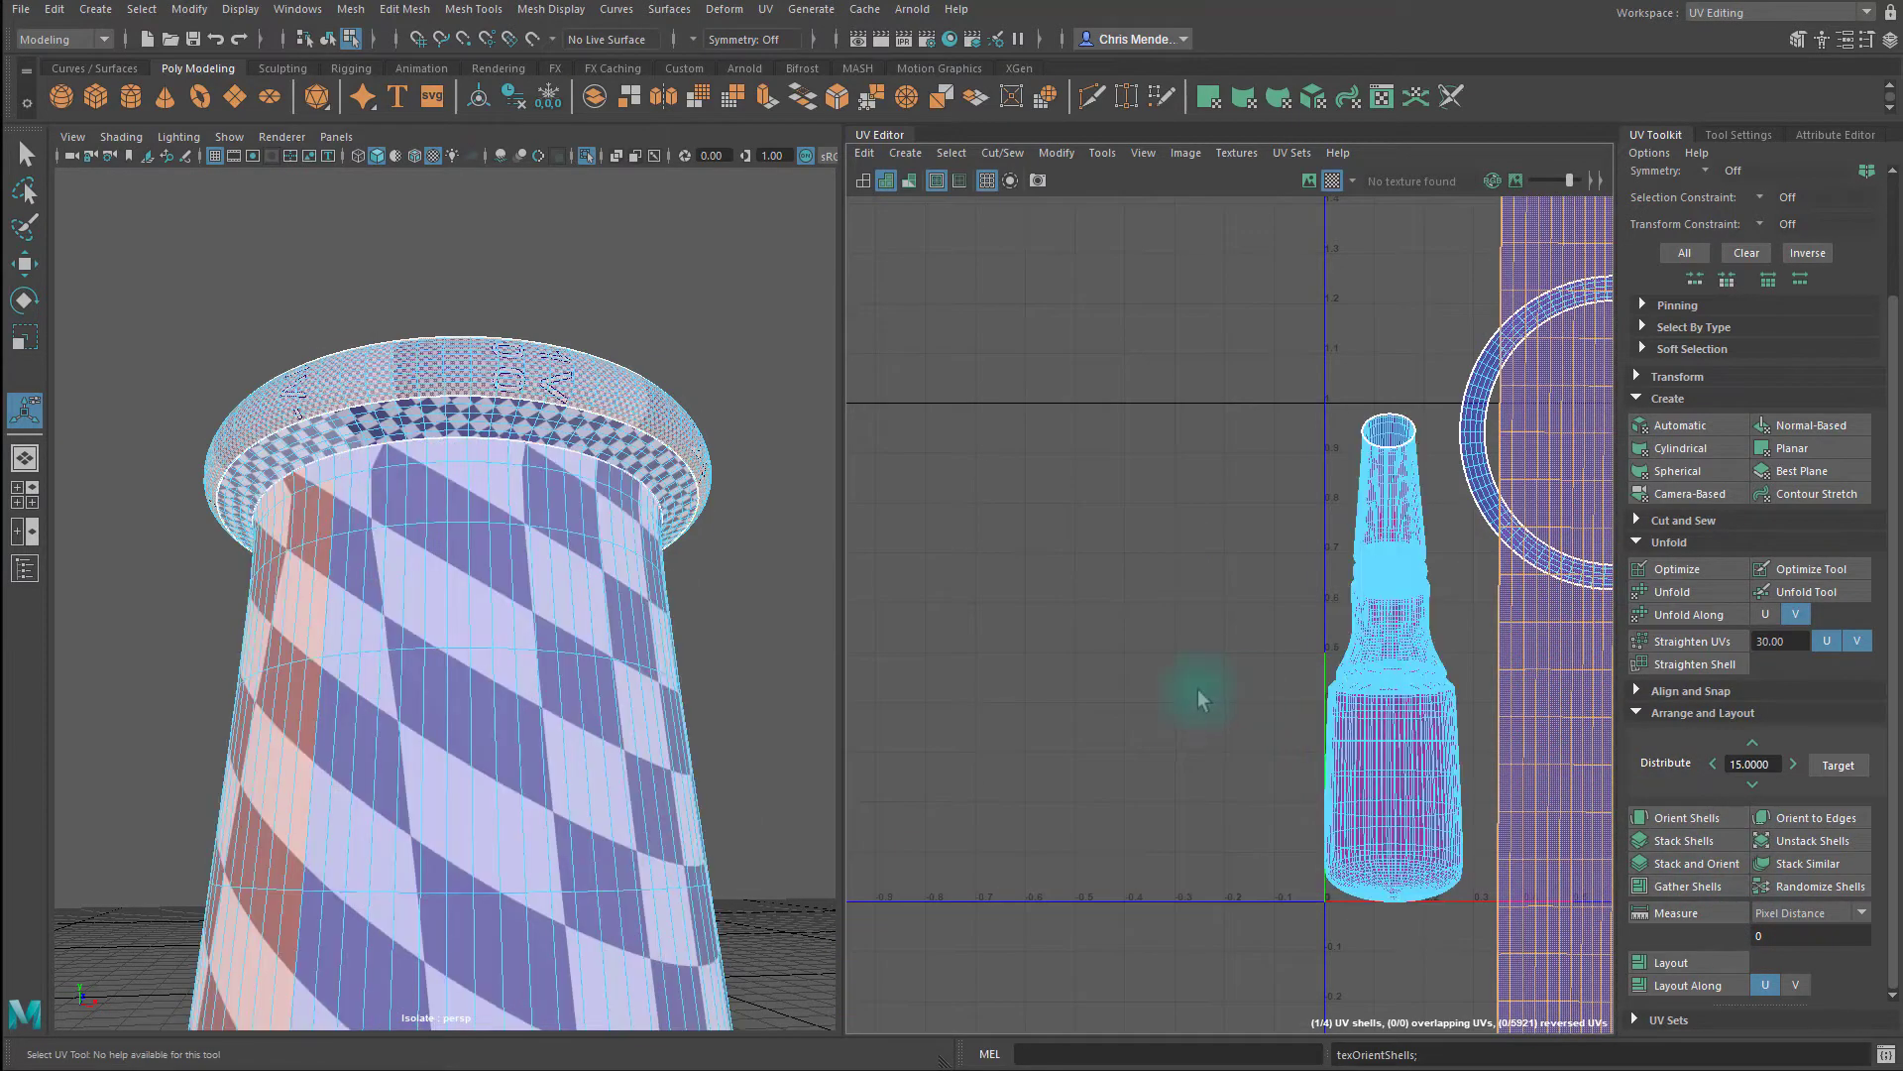
right_click_drag(1435, 634, 1358, 666, "alt")
middle_click_drag(1316, 686, 912, 766, "alt")
right_click_drag(1227, 666, 1204, 699, "alt")
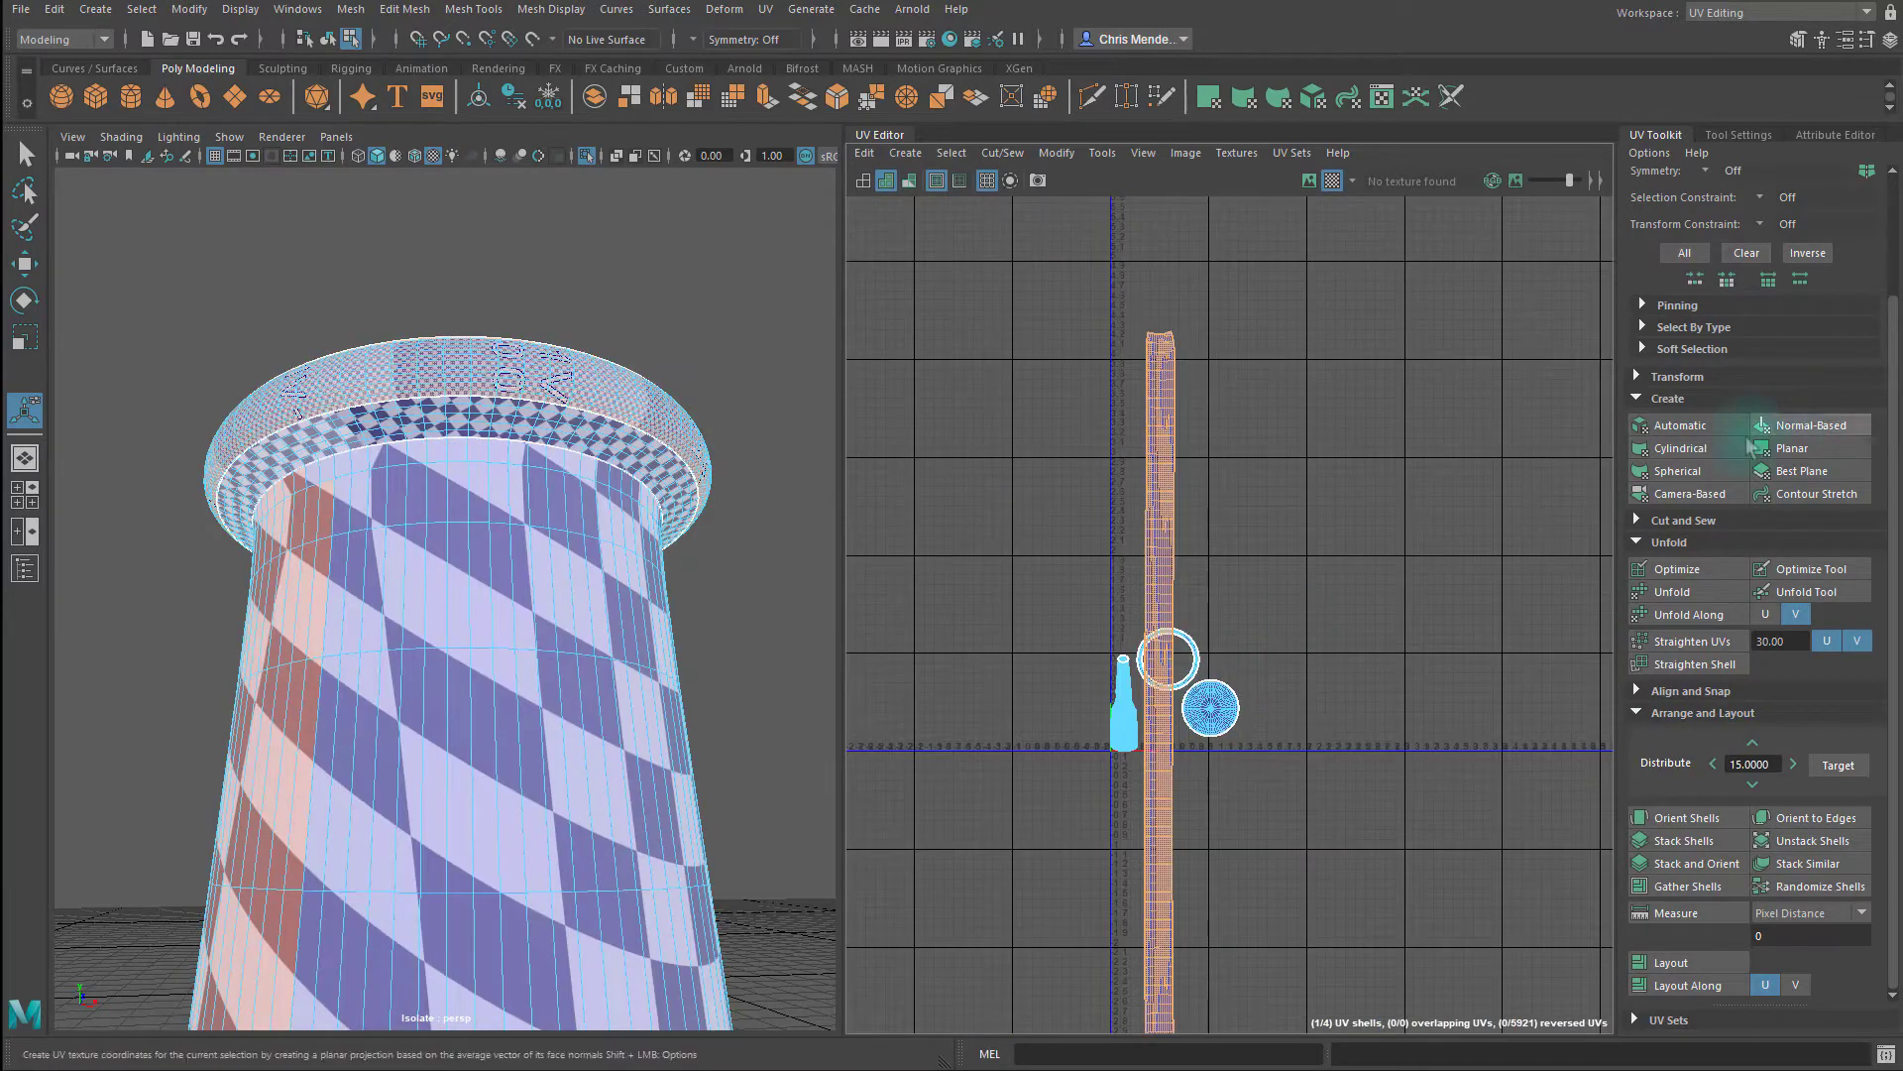
left_click(1677, 377)
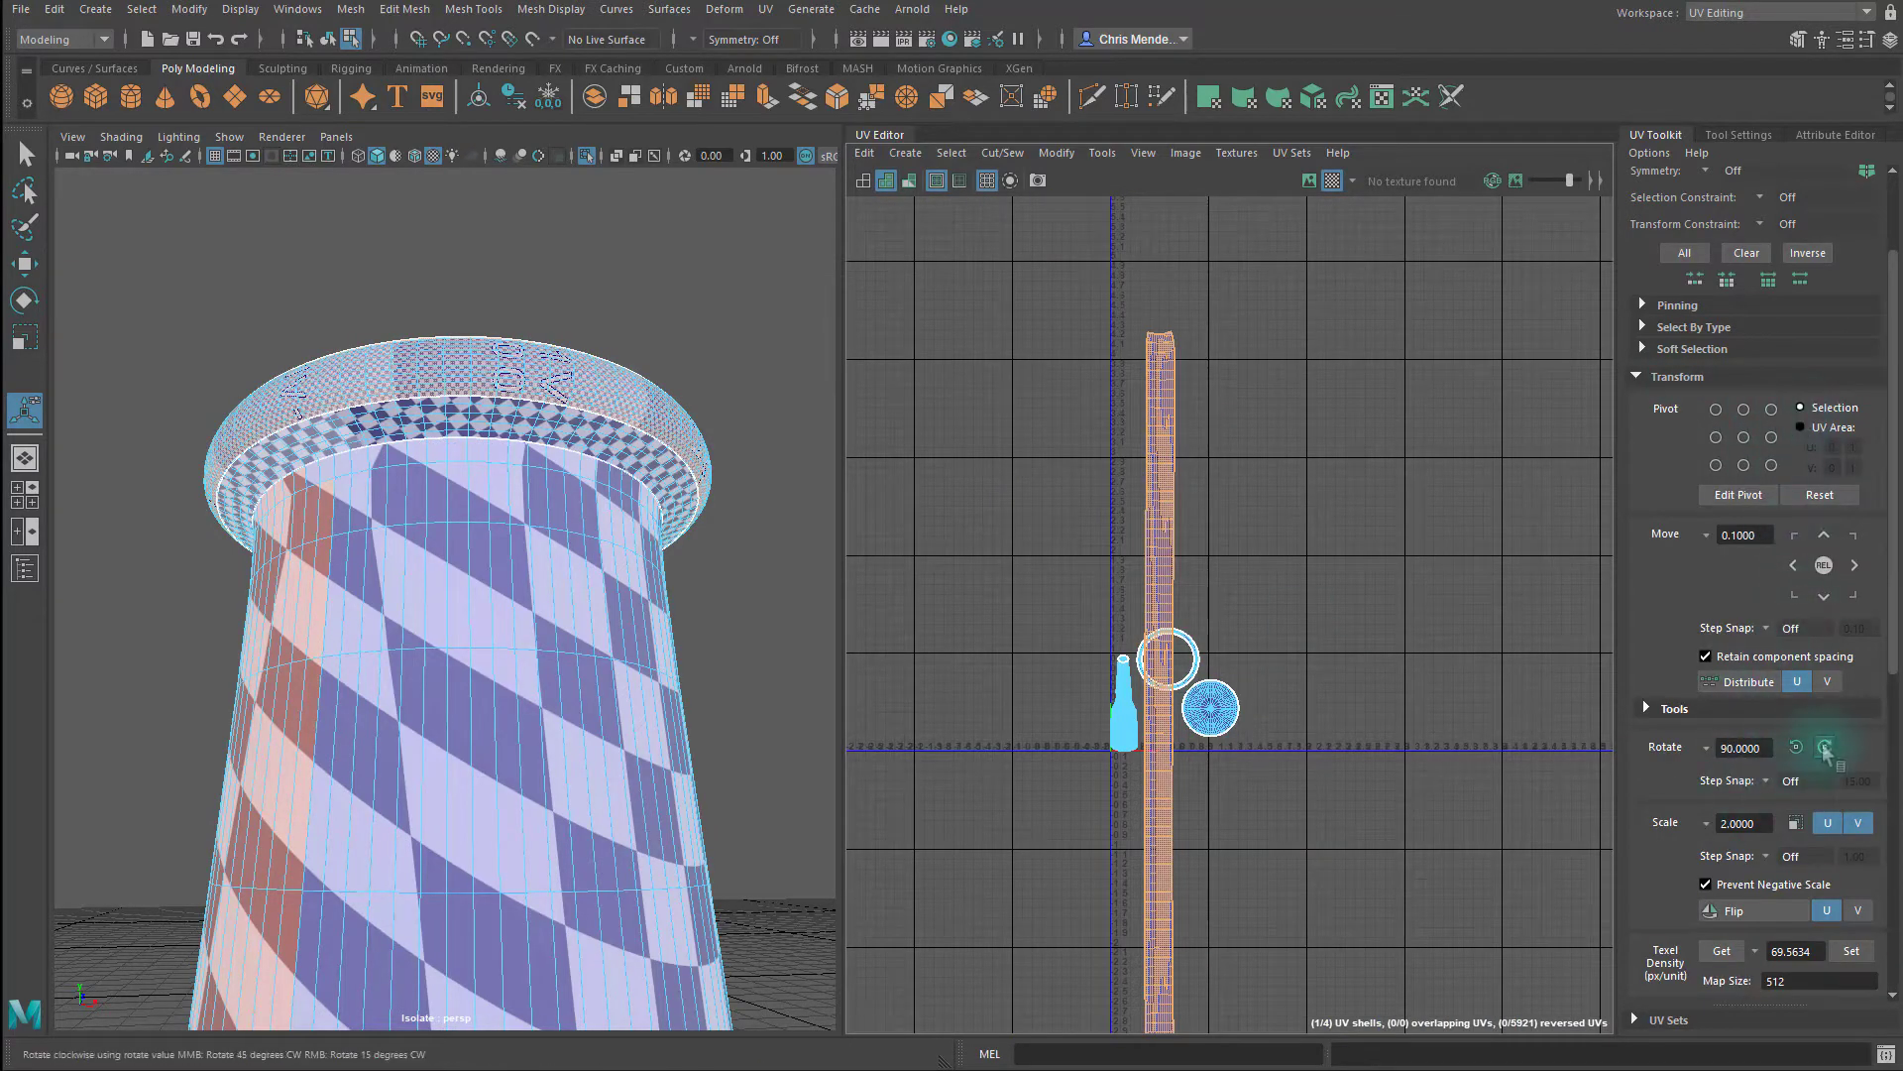
left_click(1825, 747)
Step: Check the rim's checker pattern, then scale the strip shell down and place it outside the 0–1 UV tile
left_click(965, 724)
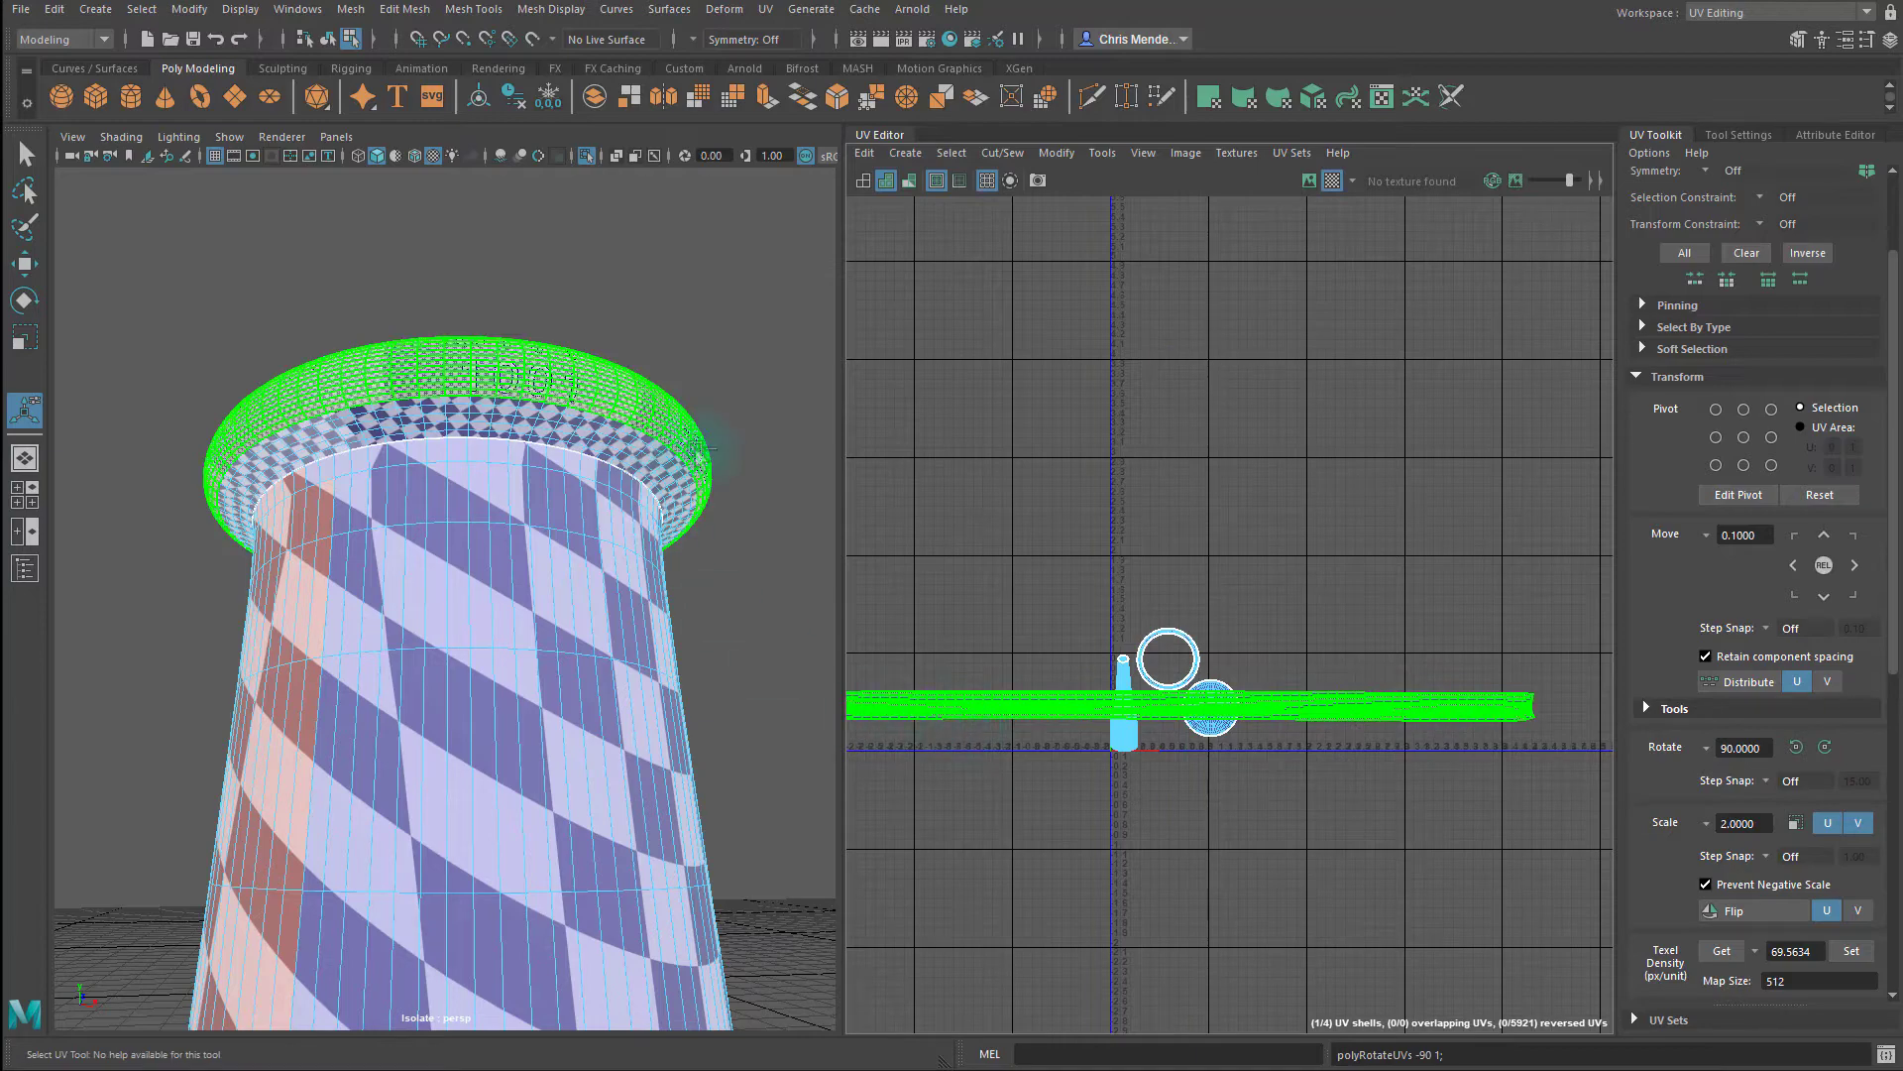
left_click_drag(705, 452, 278, 518, "alt")
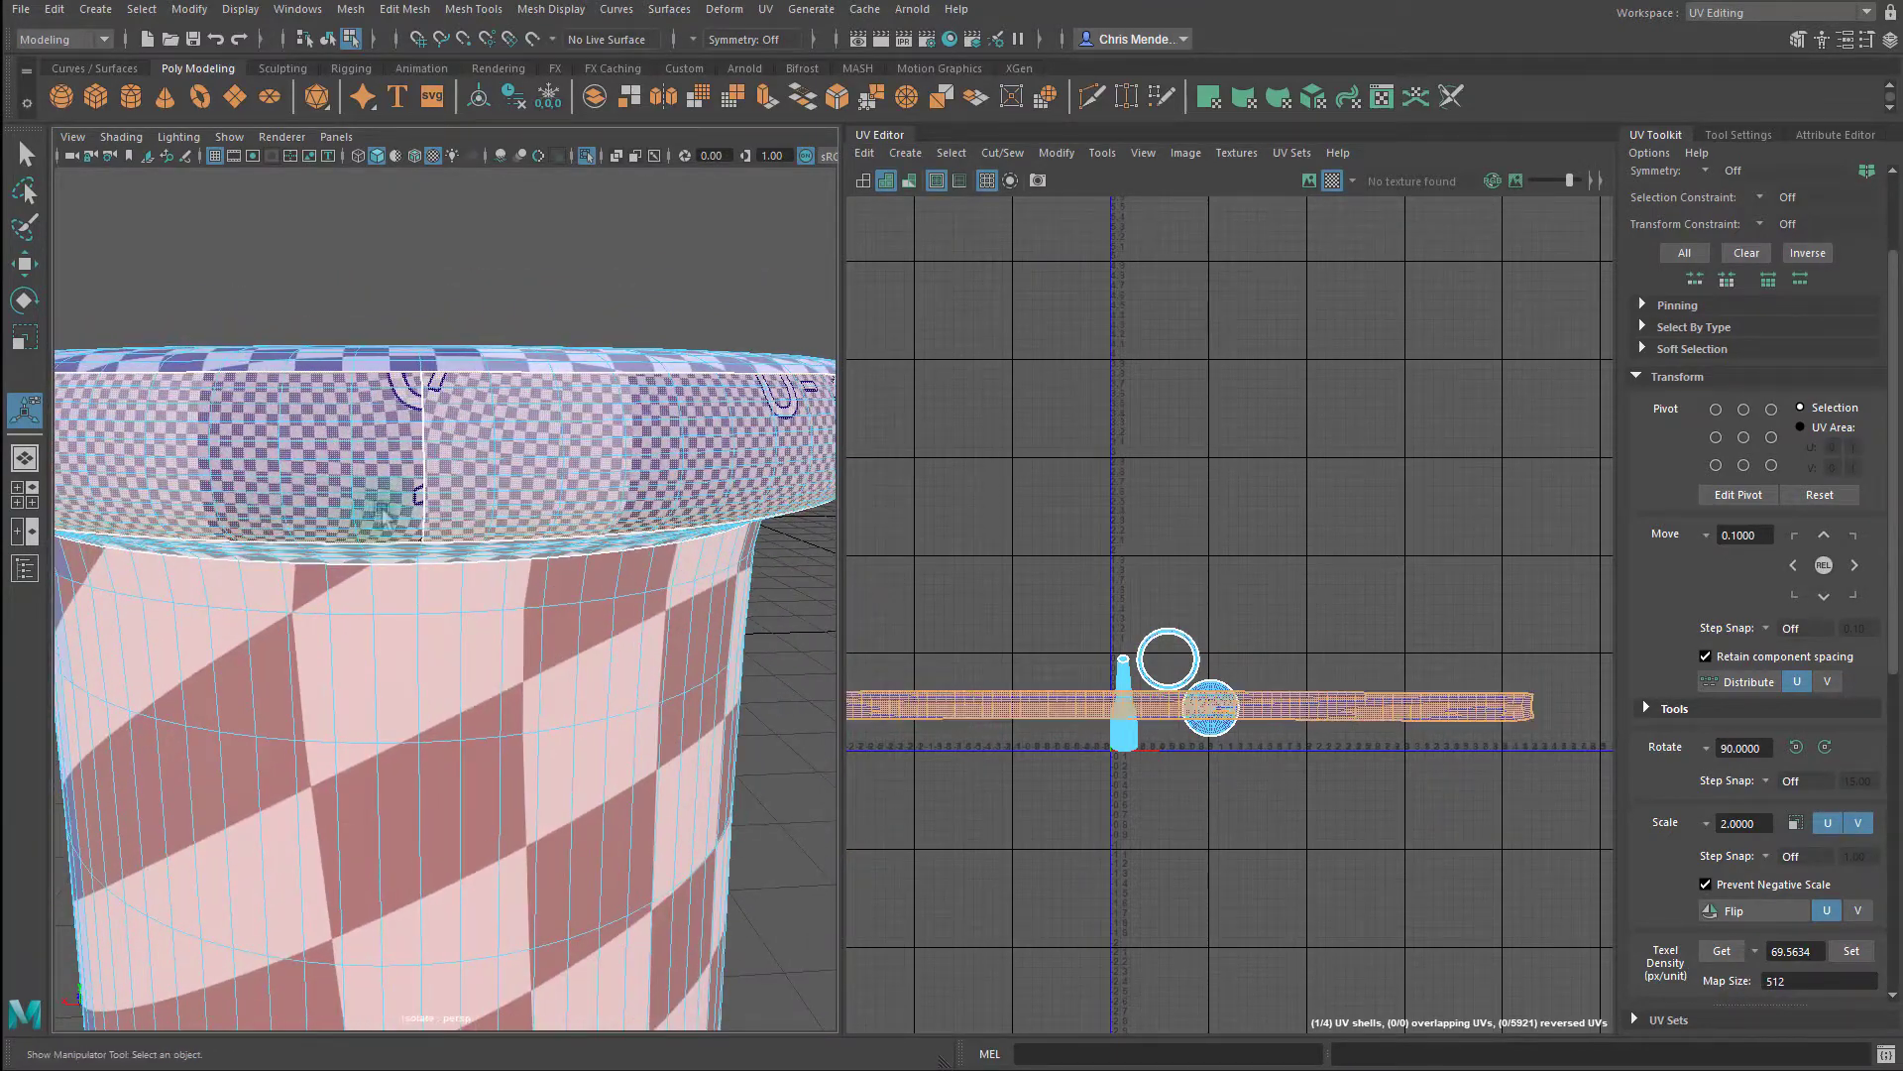
left_click_drag(573, 508, 409, 509, "alt")
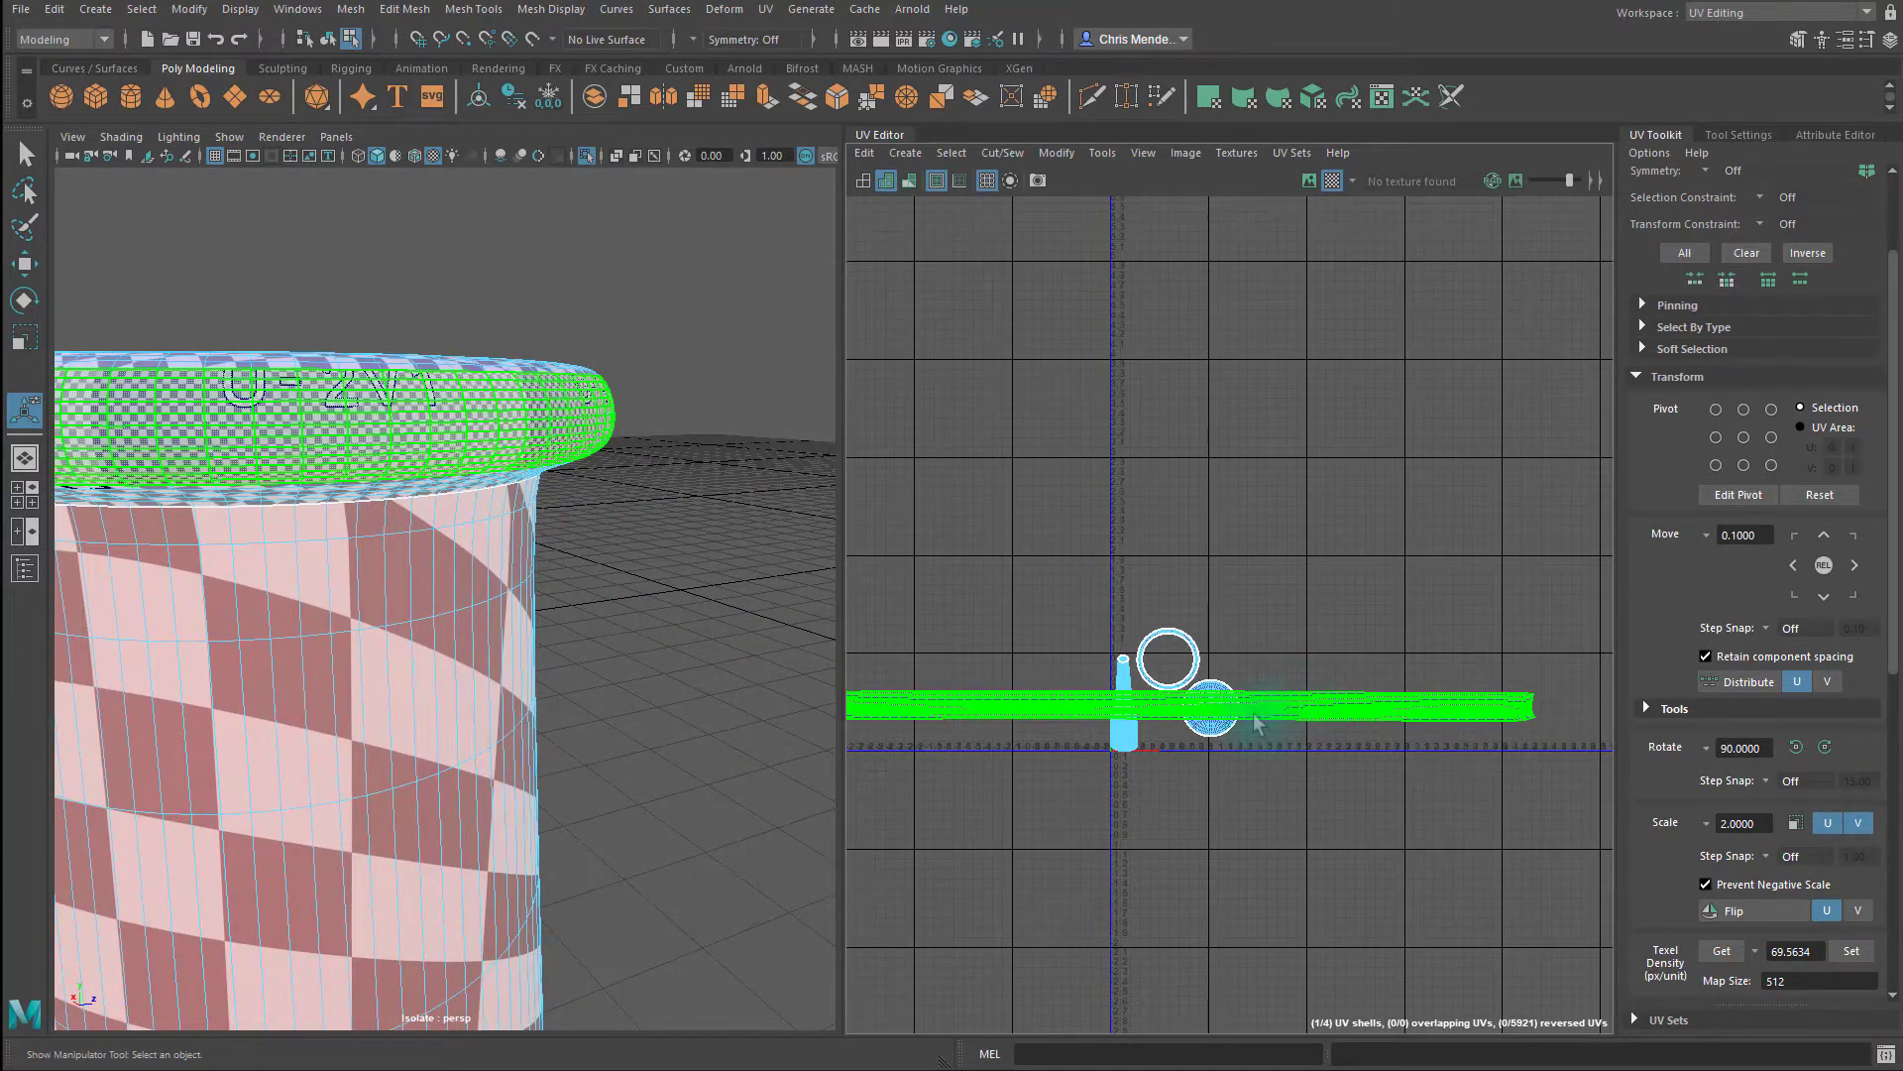
key("r")
left_click_drag(1170, 715, 1368, 646)
key("w")
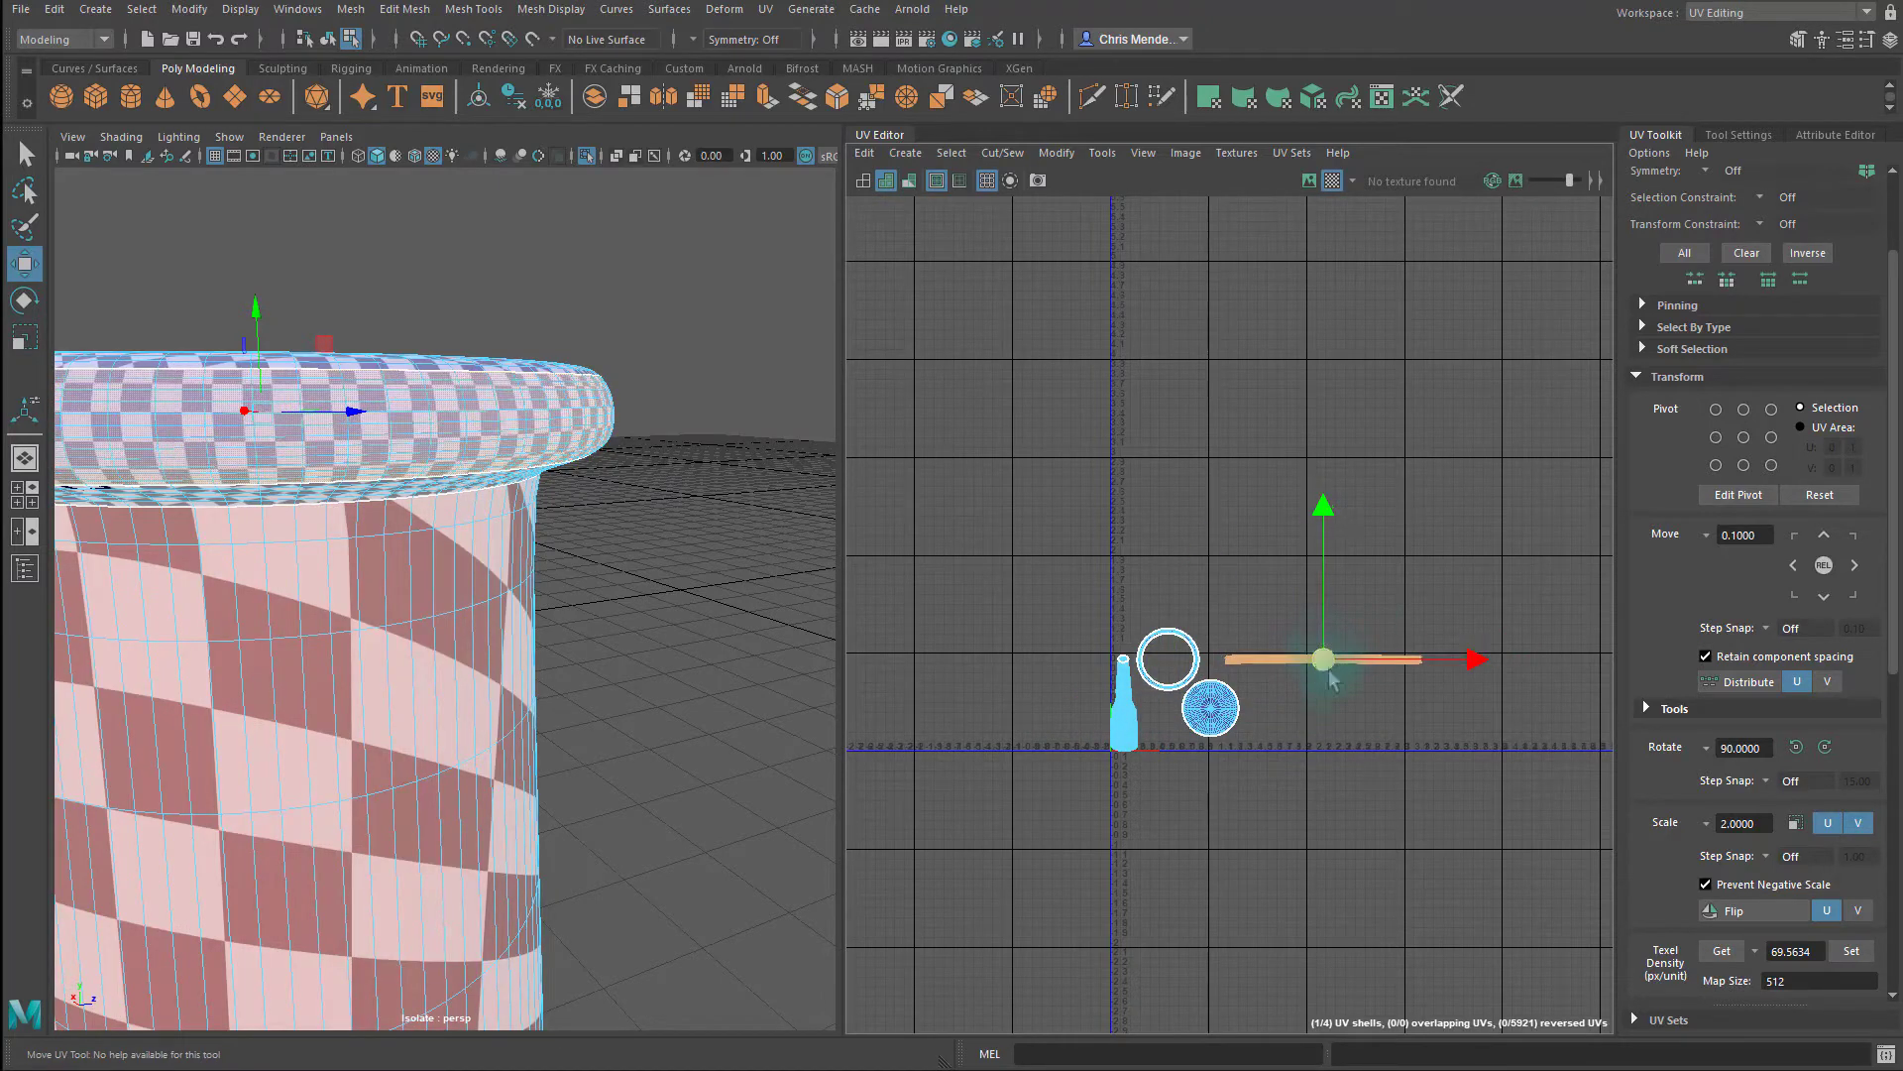
Step: Move the underside ring and end cap shells together outside the 0–1 UV tile, below the rim strip
scroll(1140, 736, "up", 3)
scroll(1197, 741, "up", 3)
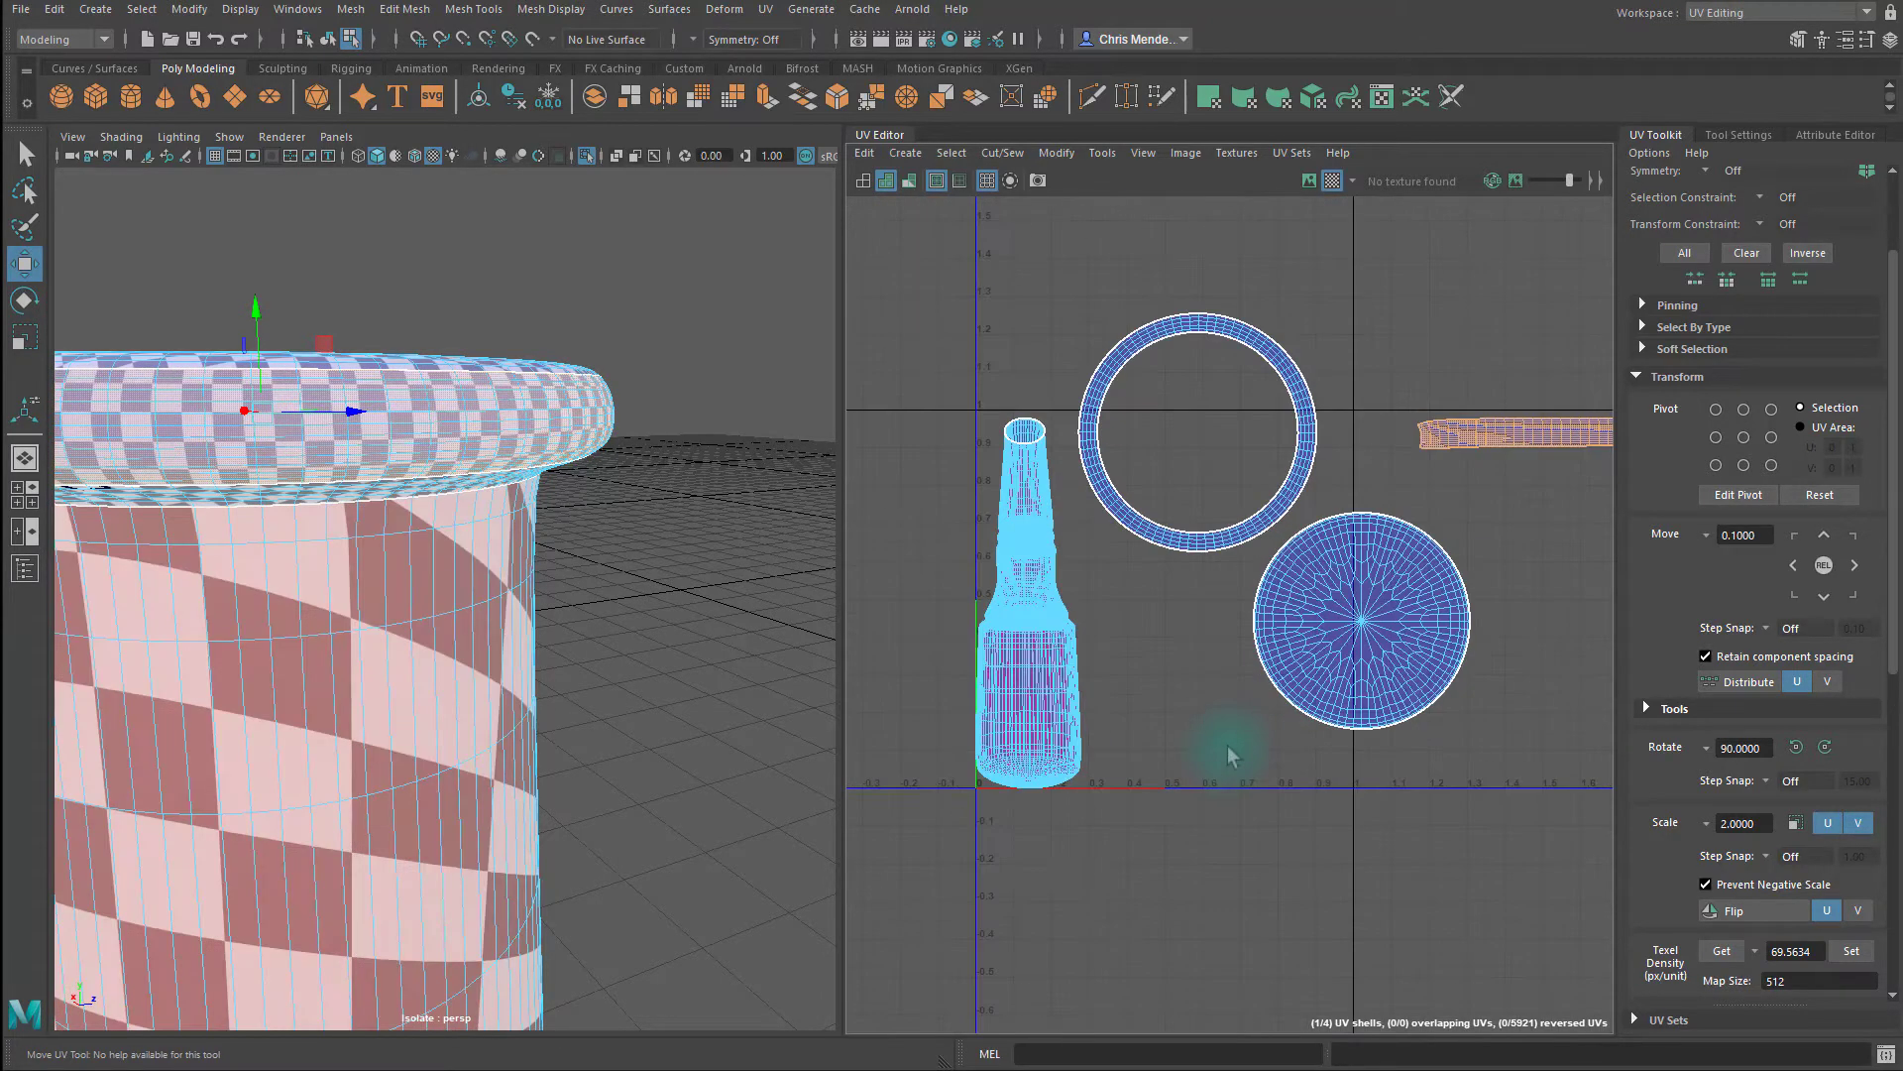
left_click(1237, 506)
left_click(1293, 551, "shift")
left_click_drag(1273, 527, 1583, 668)
Step: Select the horizontal edge loop just above the handle's rounded base and cut the UVs along it
key("f")
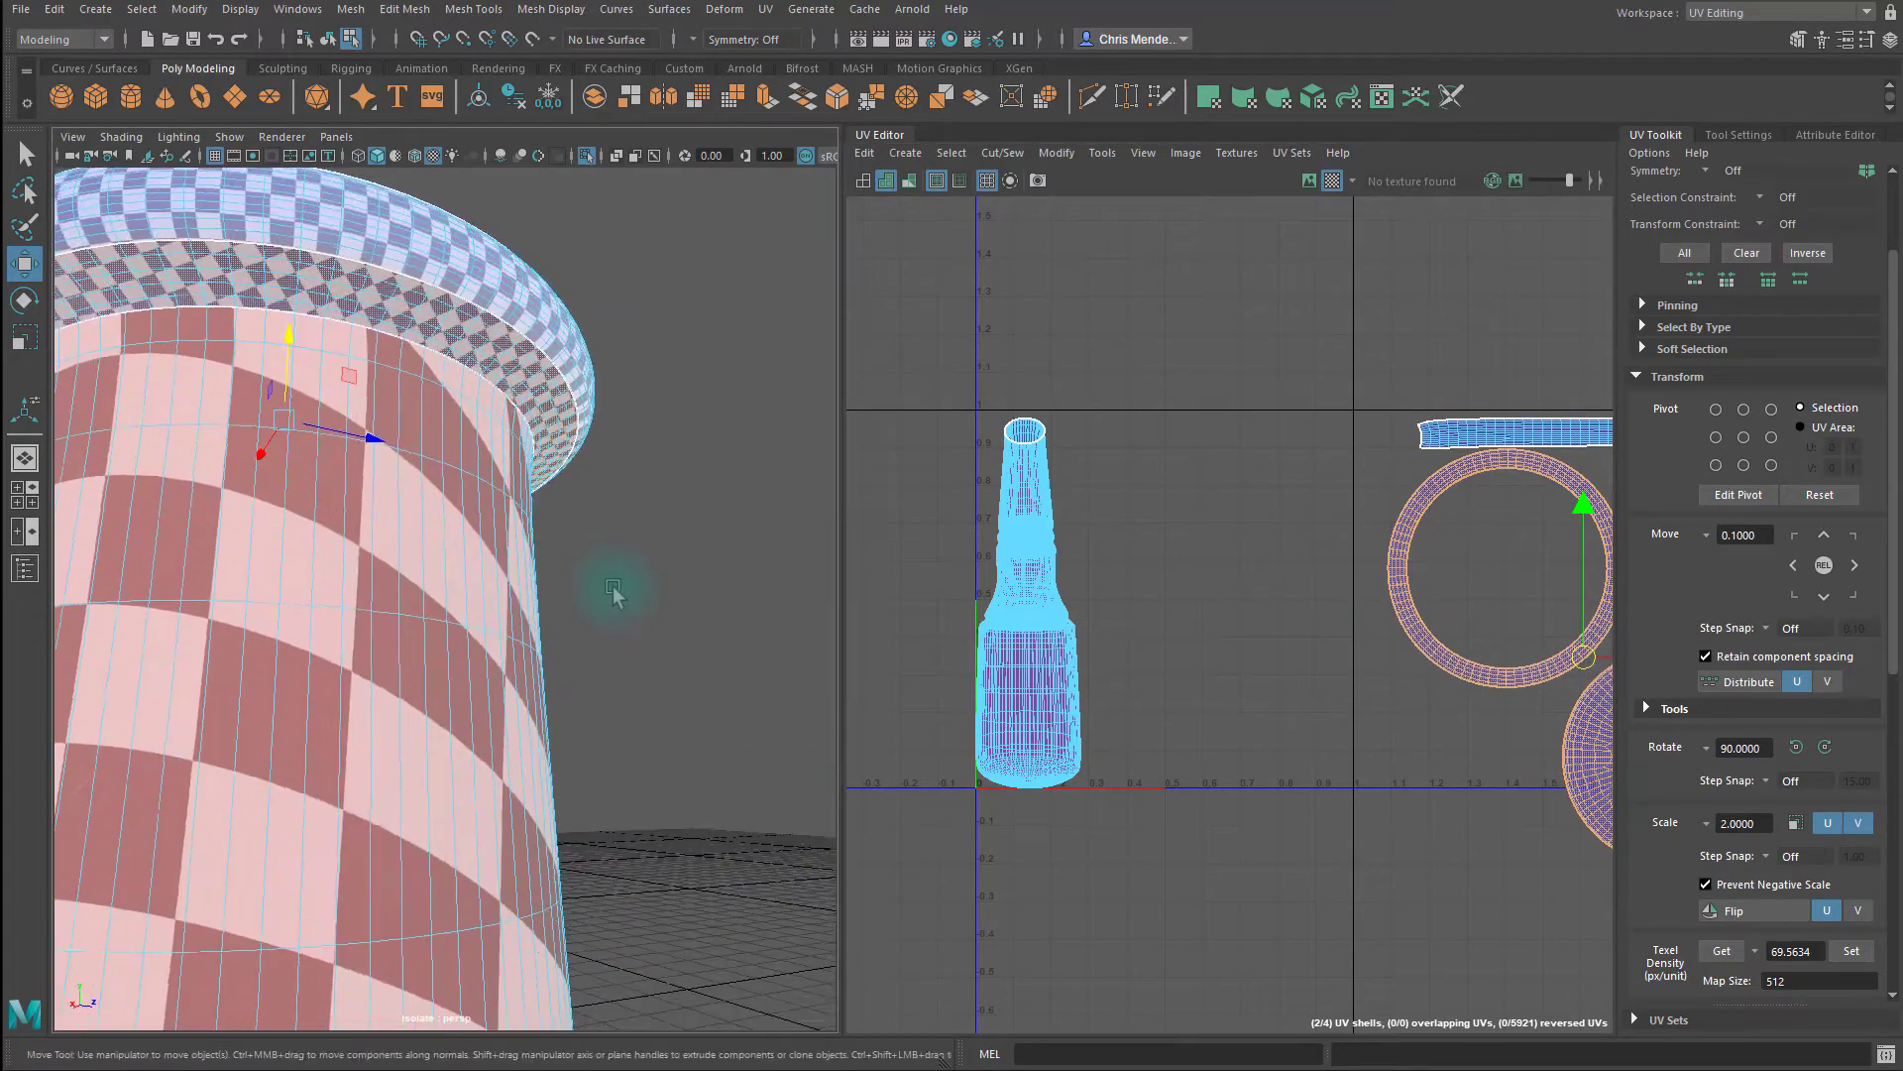
right_click_drag(624, 567, 628, 680, "alt")
middle_click_drag(622, 682, 609, 587, "alt")
right_click_drag(438, 730, 456, 645)
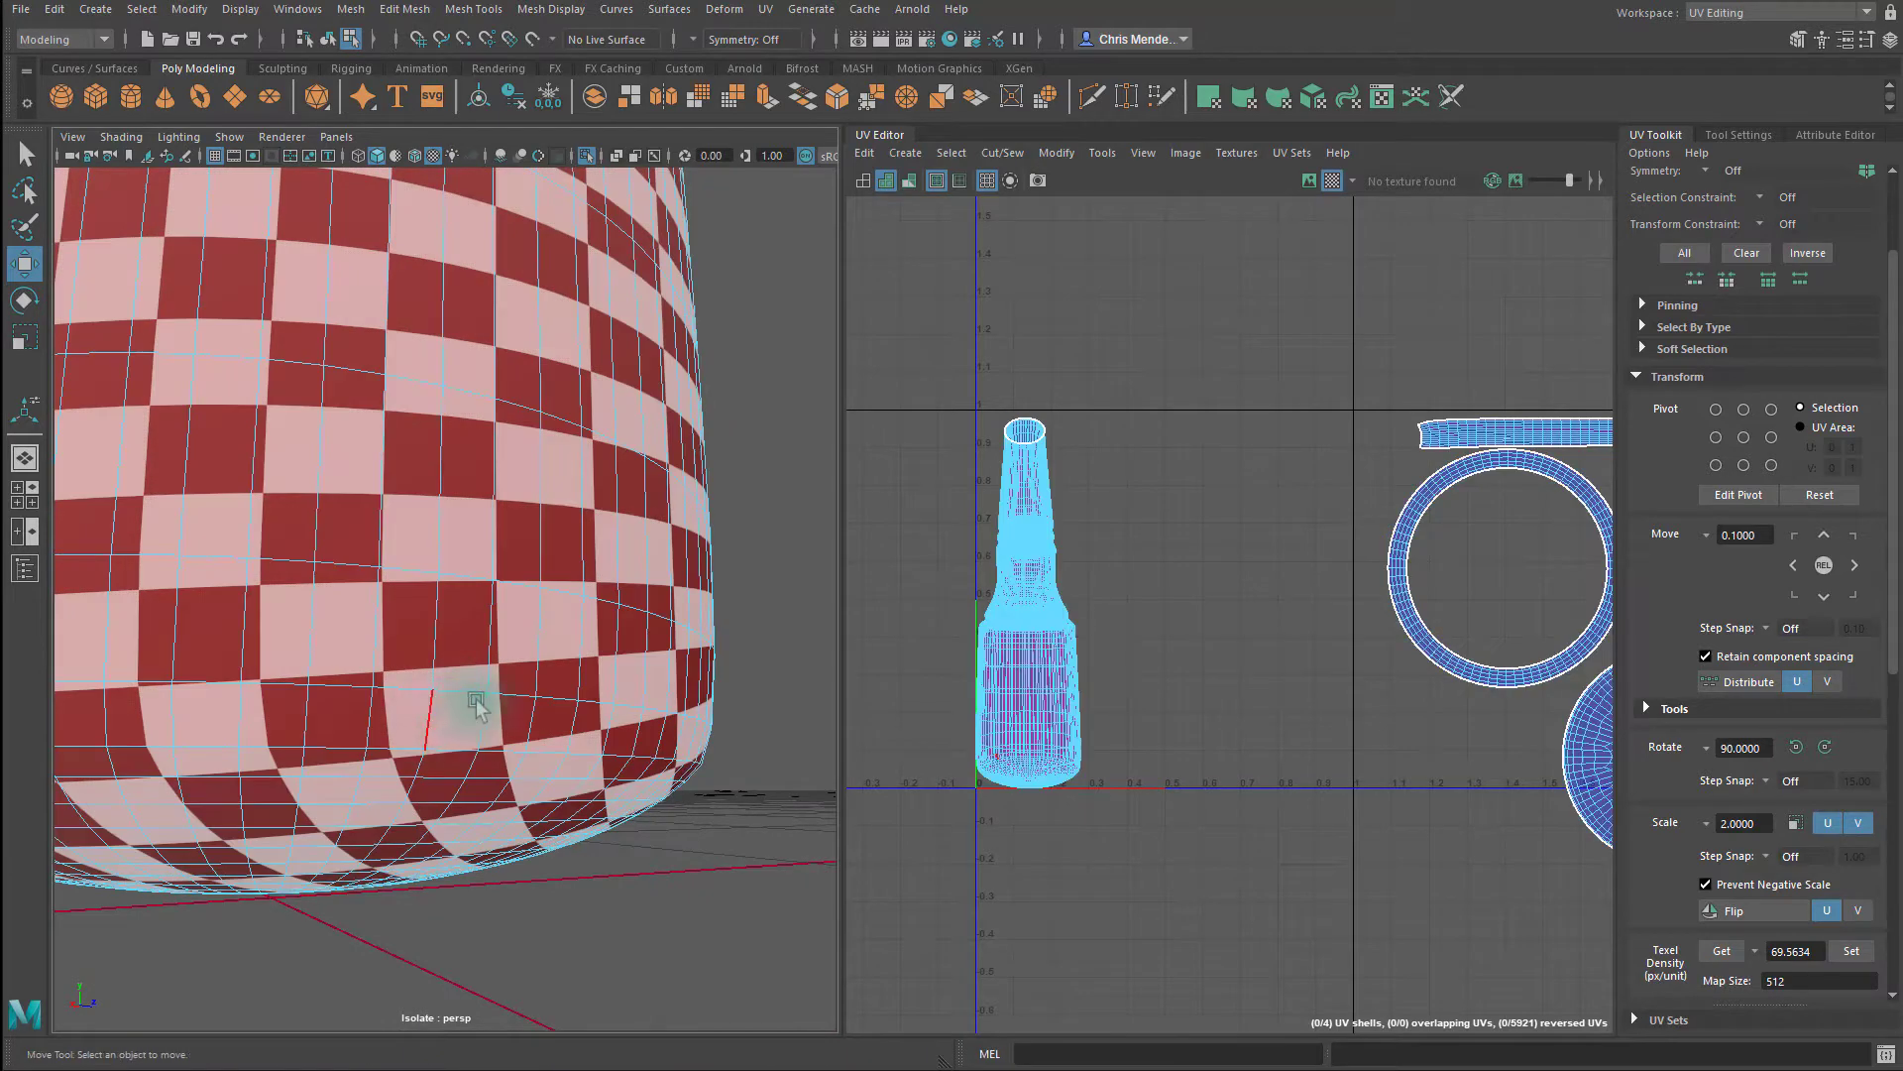
left_click_drag(475, 704, 496, 694, "alt")
double_click(502, 601)
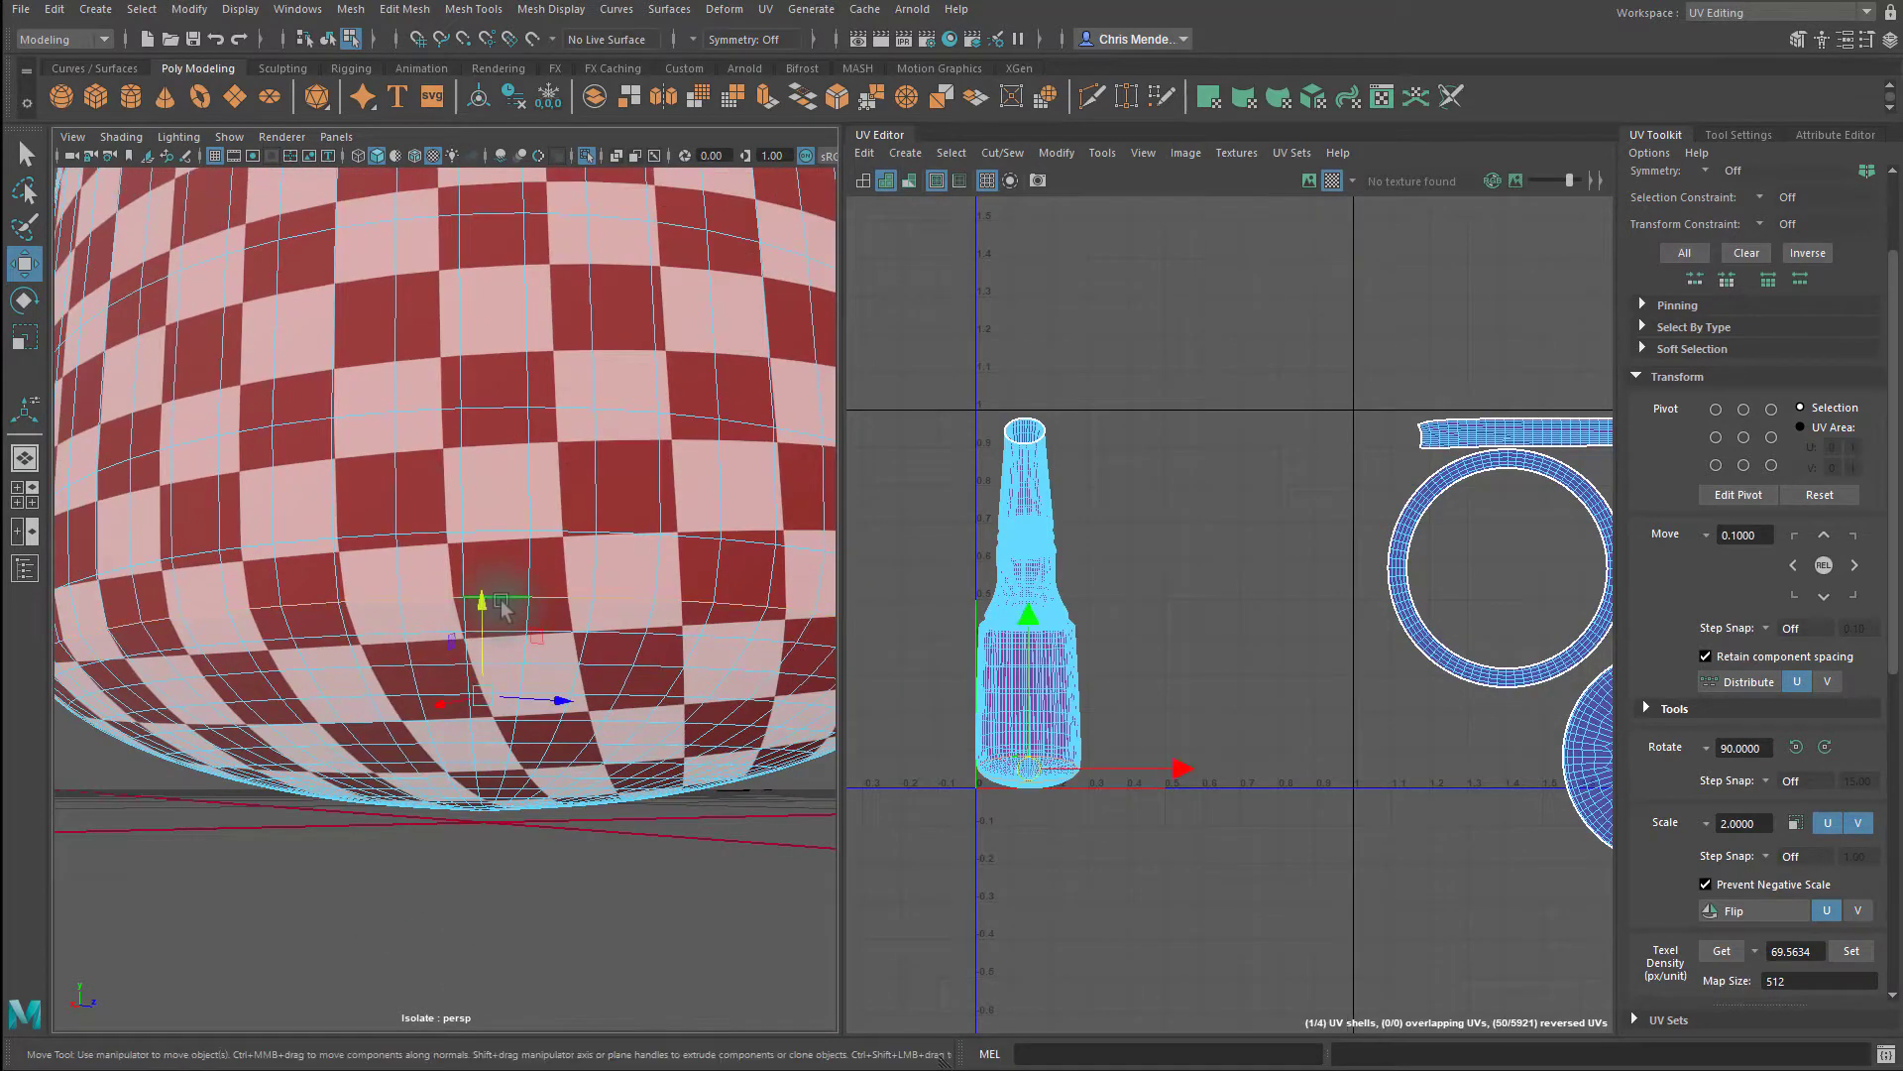
right_click(1148, 720, "shift")
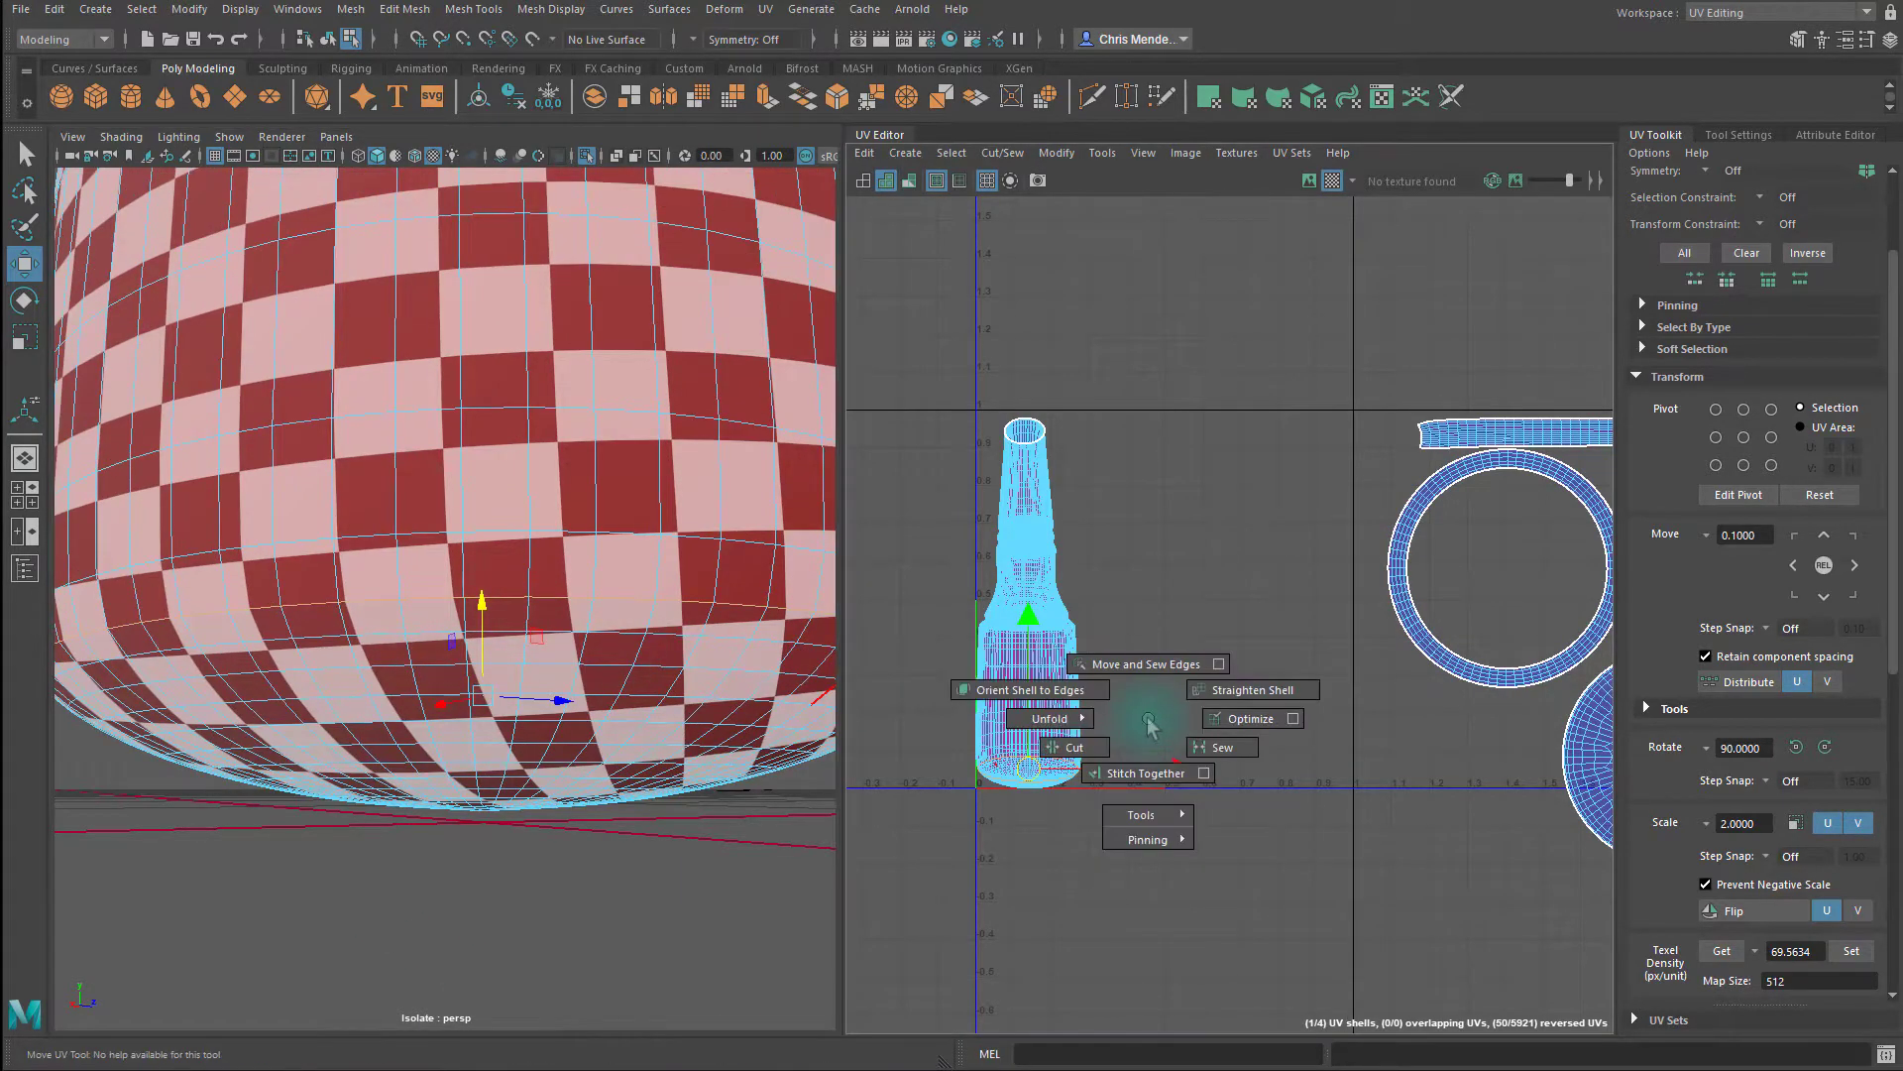
right_click_drag(1116, 738, 994, 761, "shift")
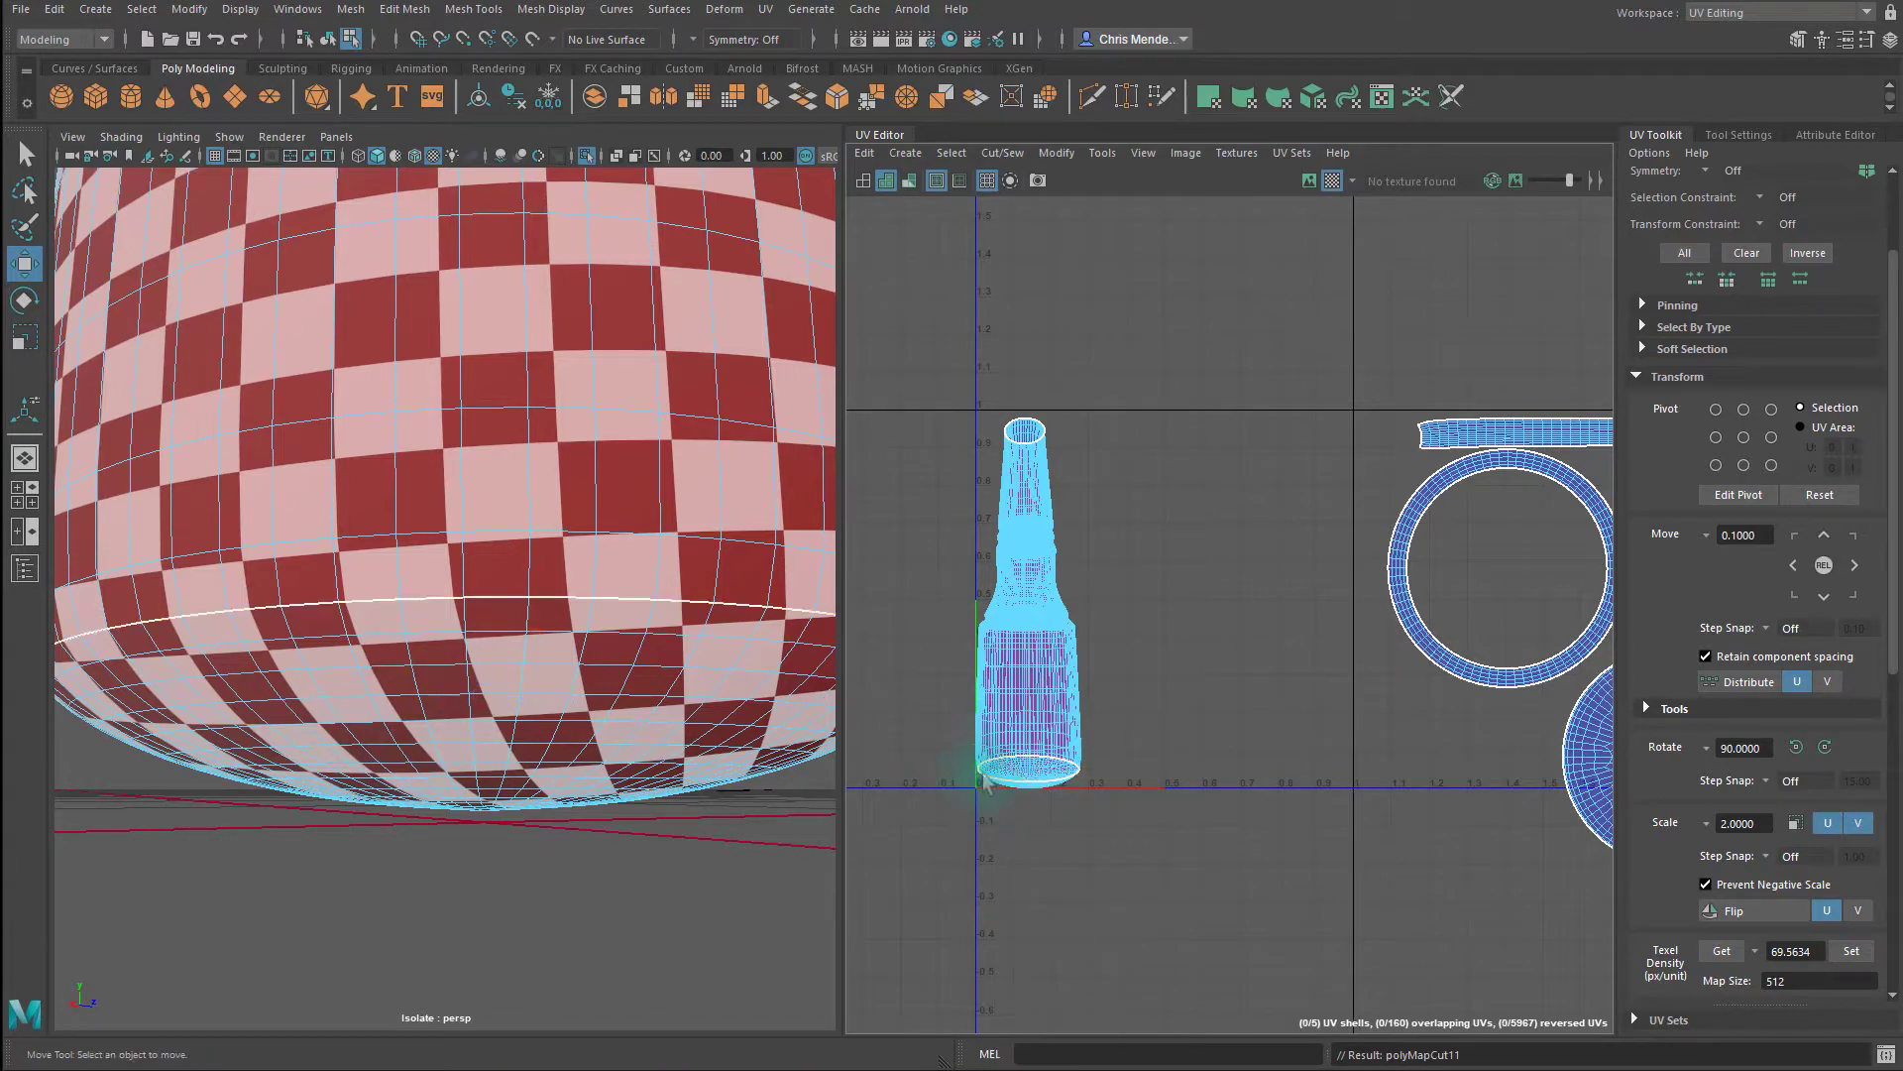
Step: Move the cut rounded base shell away from the handle's main shell, inside the UV tile
left_click(1011, 793)
left_click_drag(1011, 793, 1205, 773)
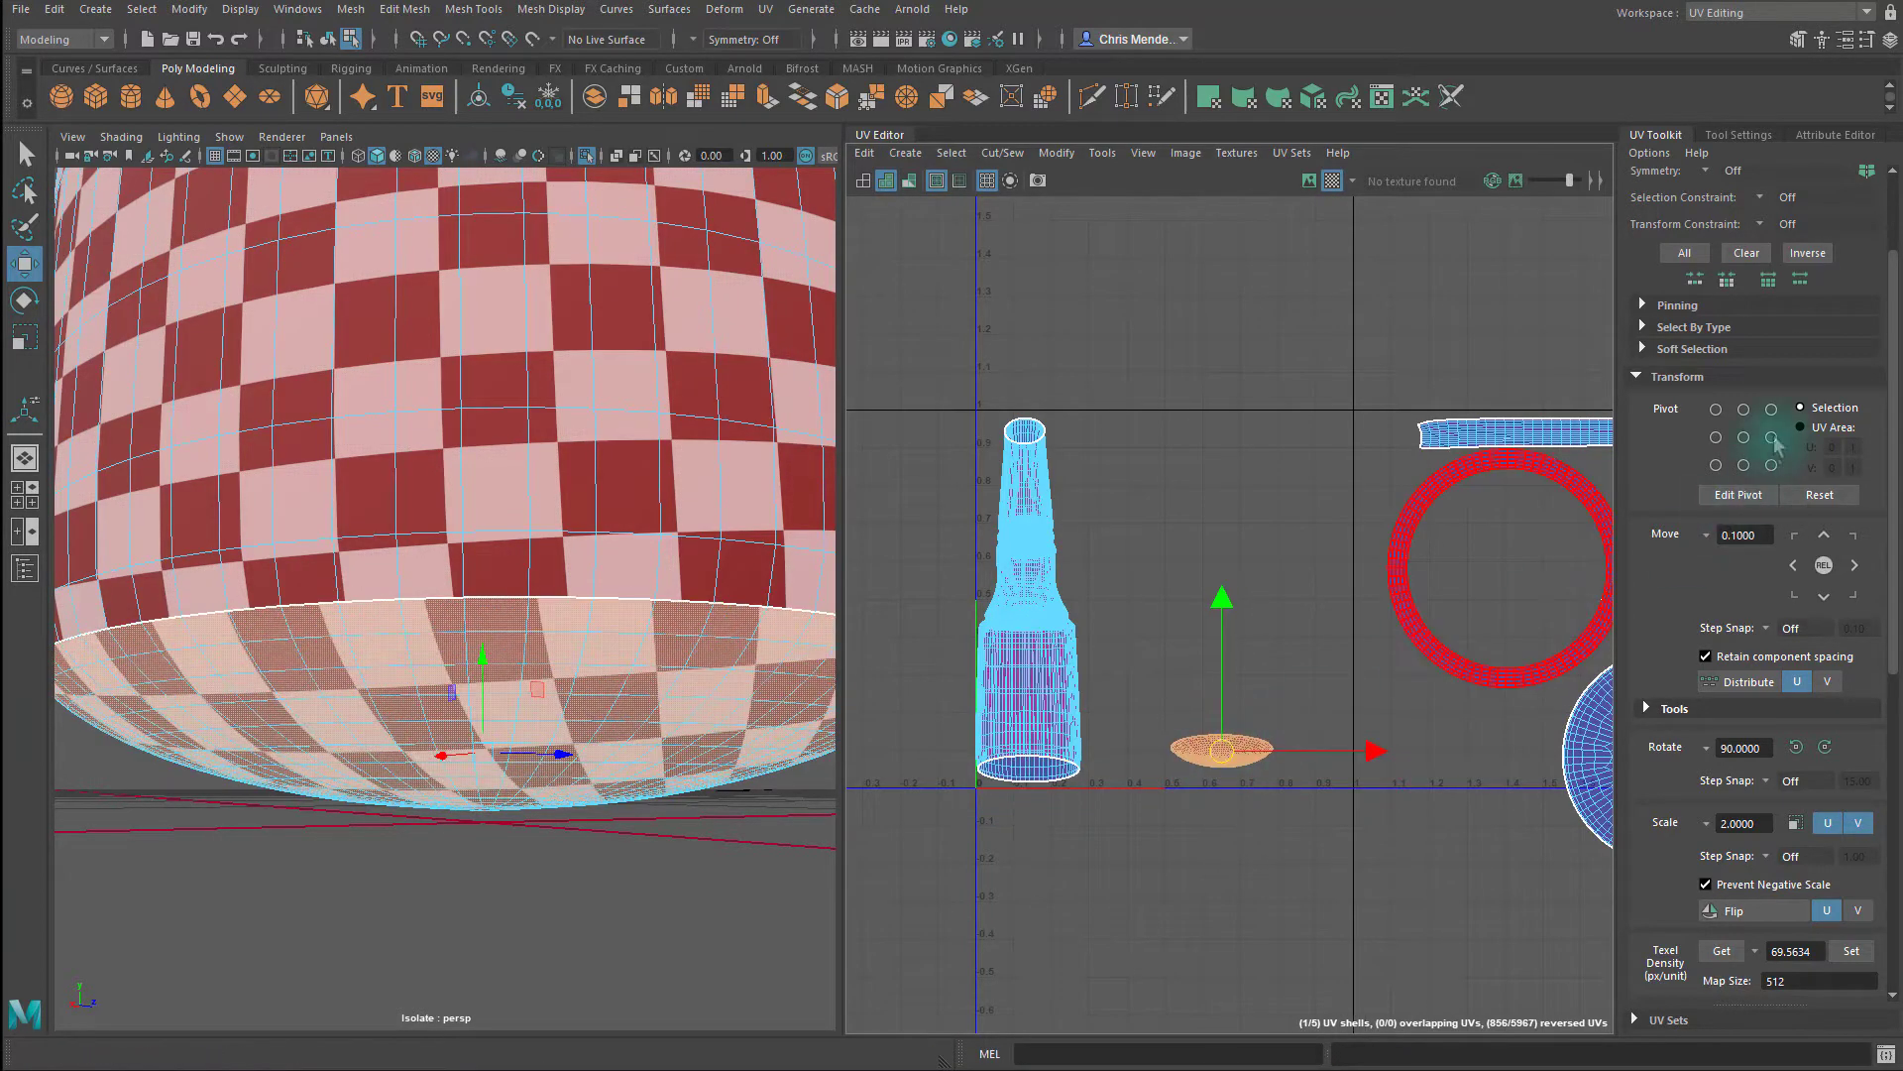
left_click(1648, 377)
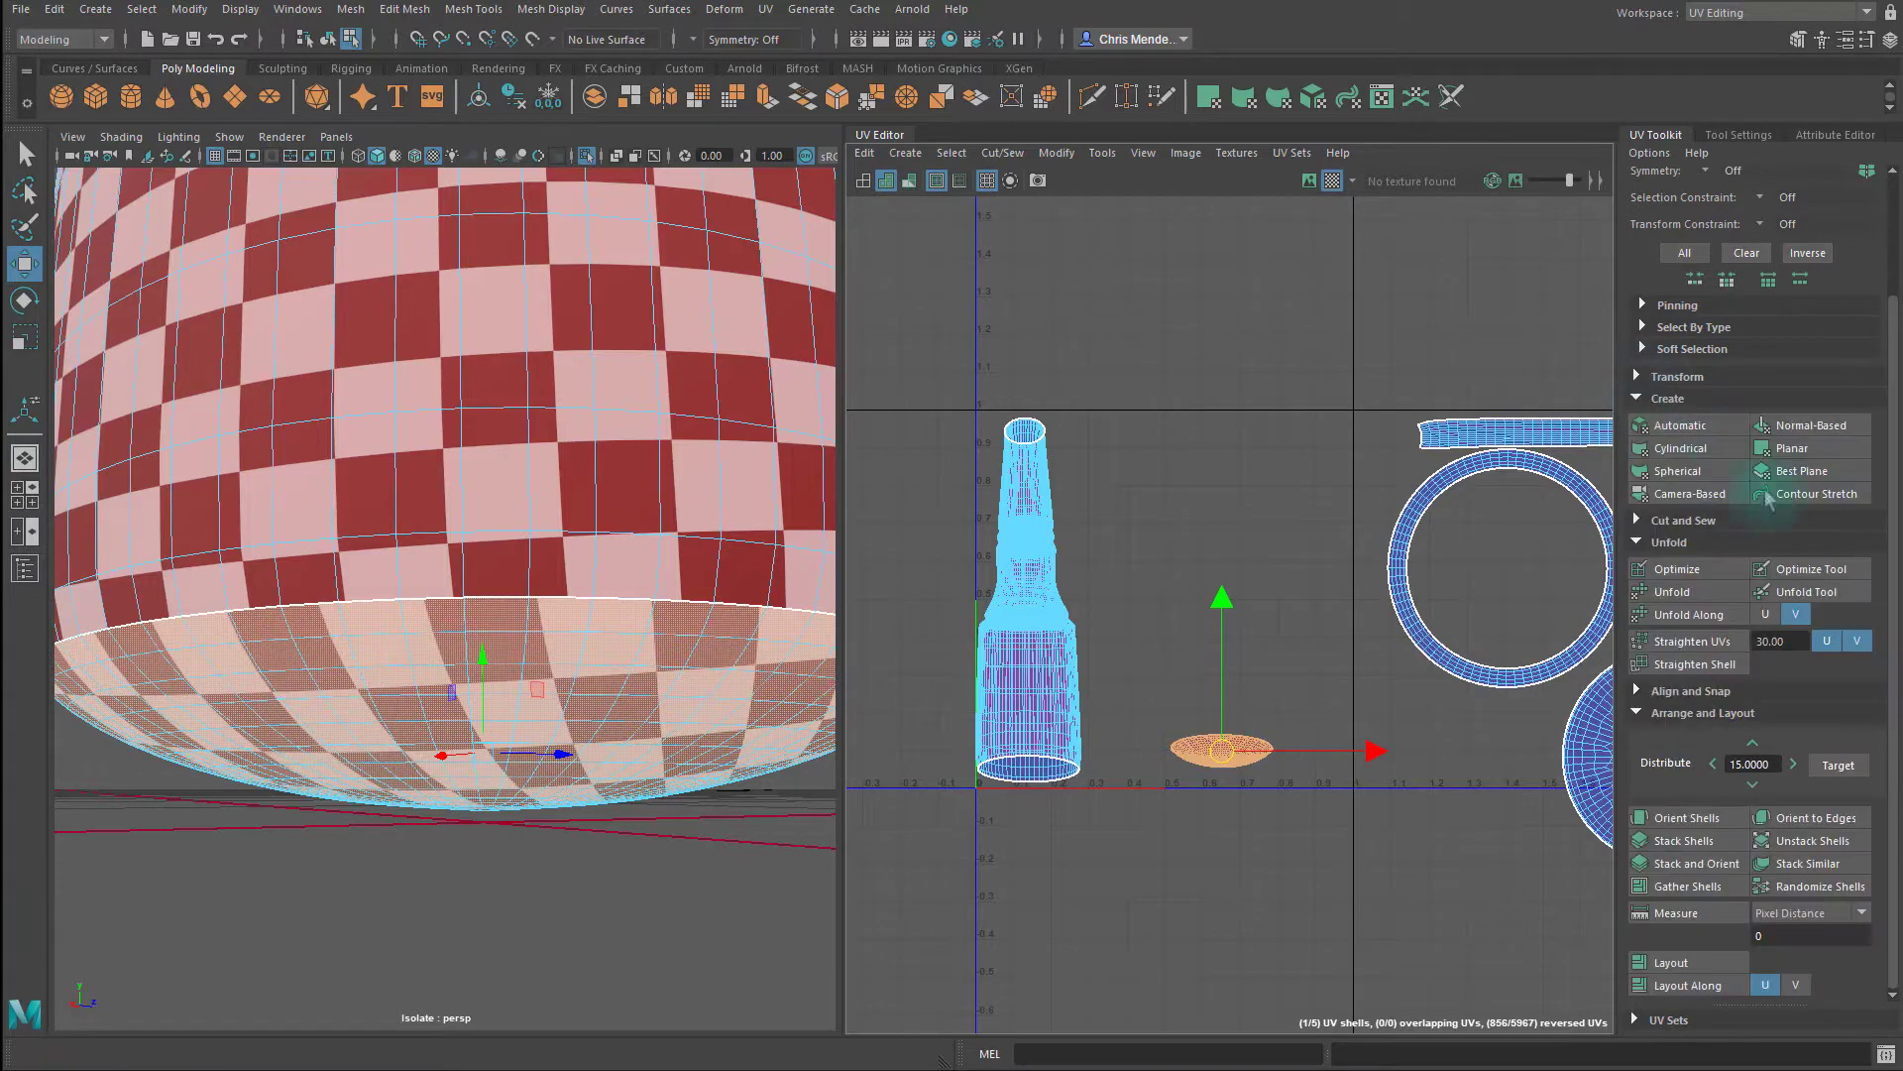
Step: Reproject the rounded base shell with a Planar mapping from the Y axis, keeping the width/height ratio, and unfold it
left_click(1790, 448, "shift")
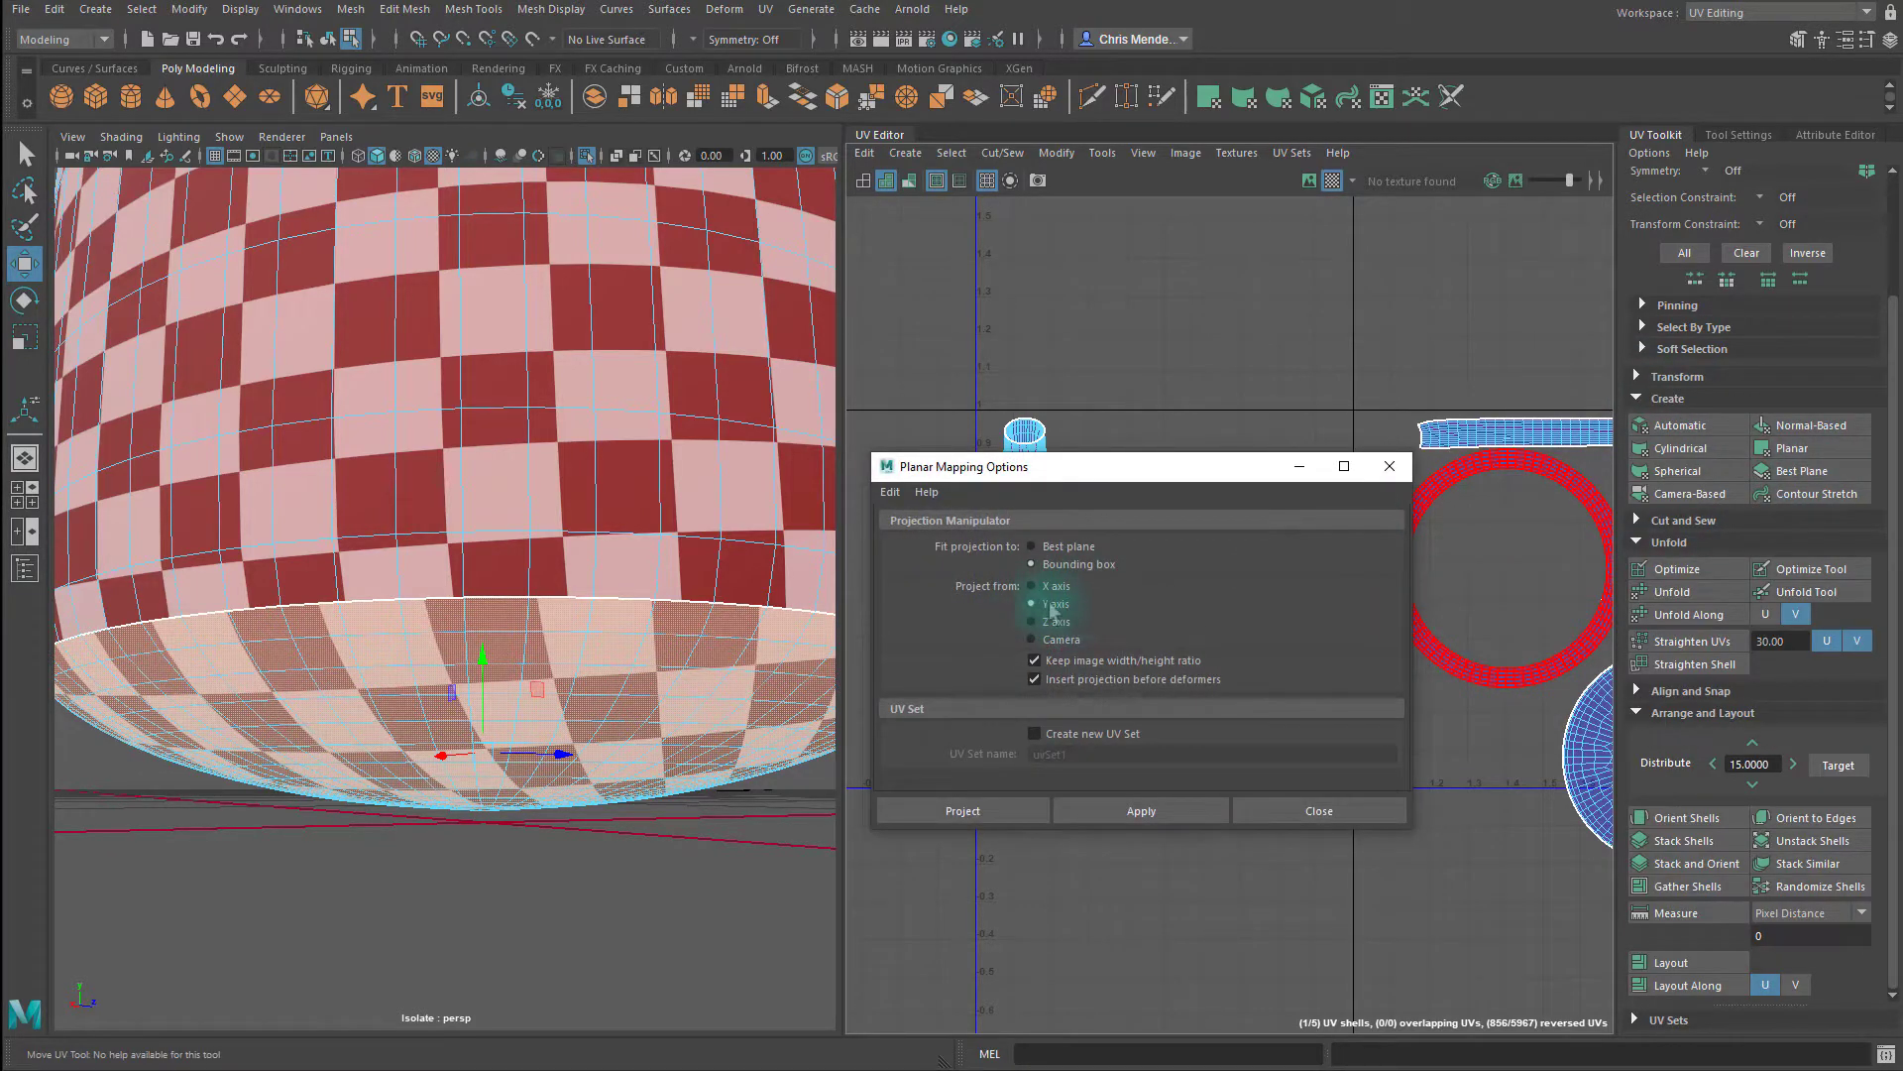
left_click(1130, 809)
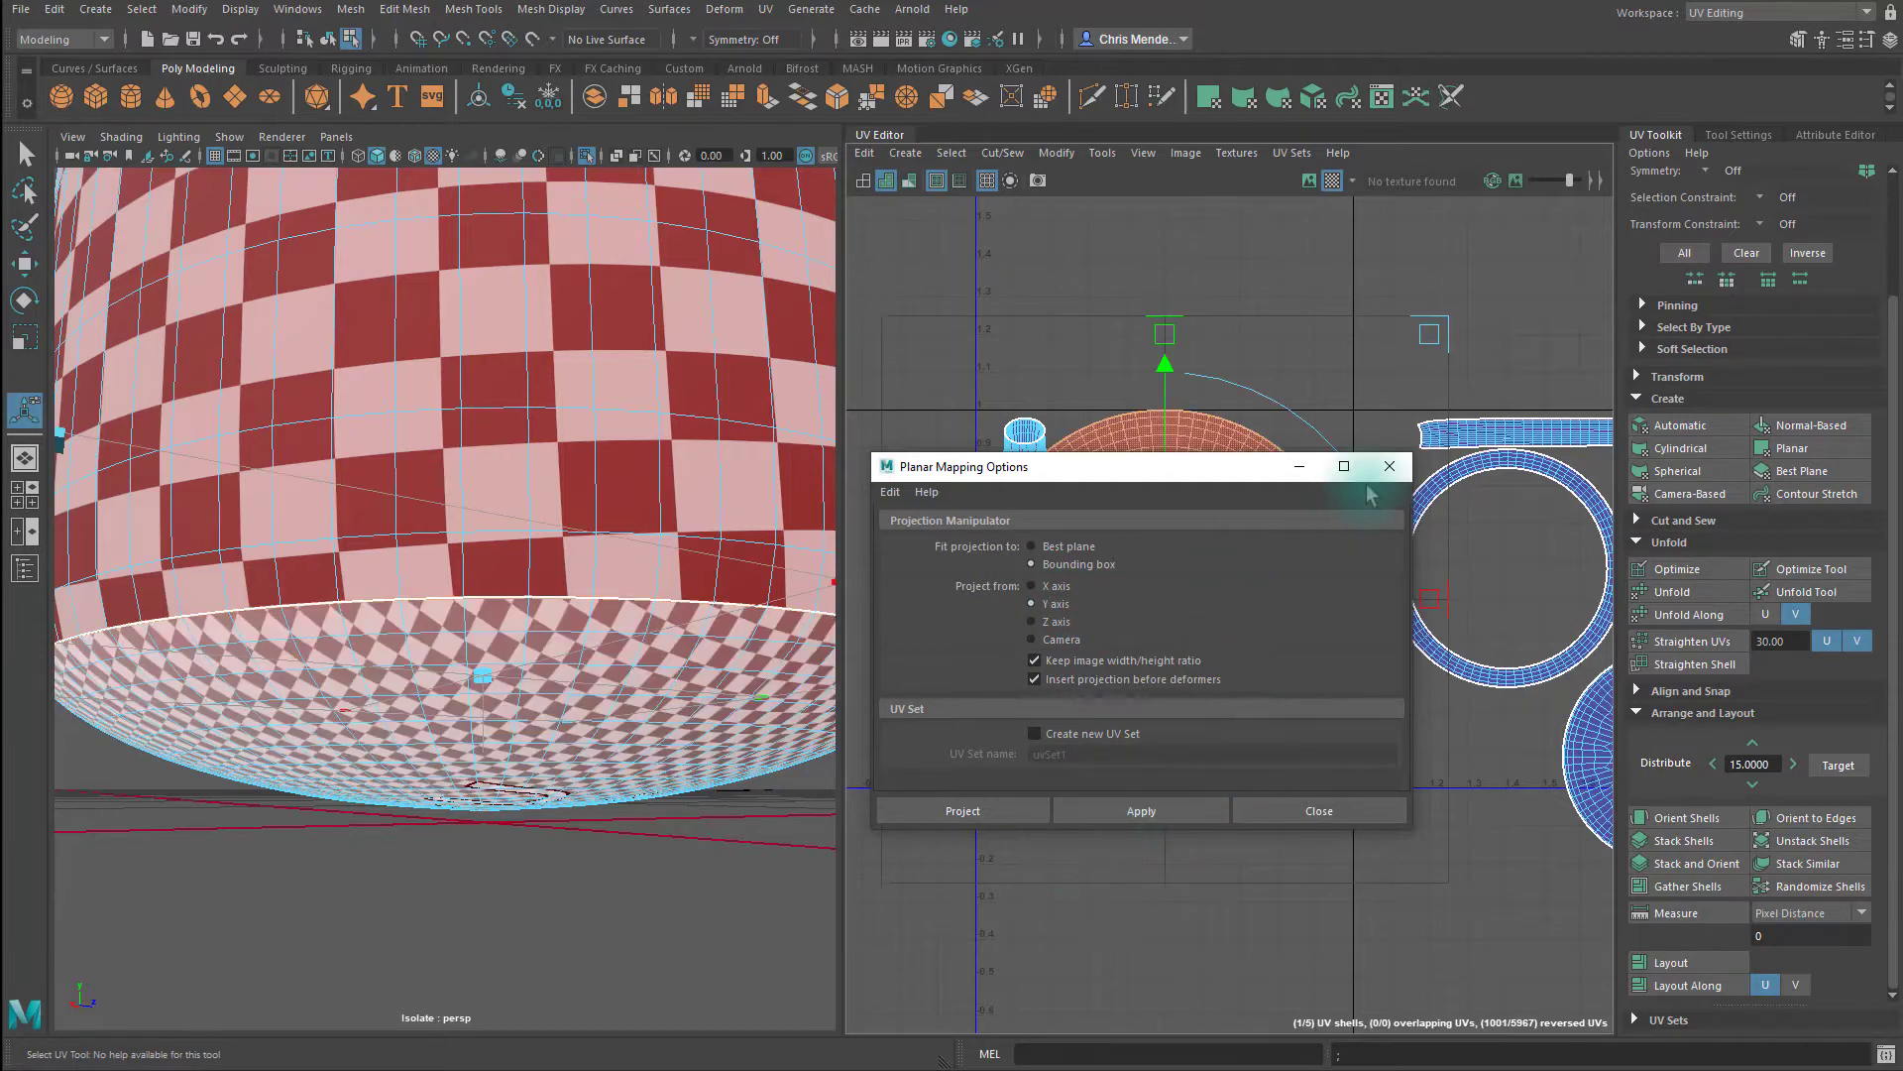
left_click(1261, 518)
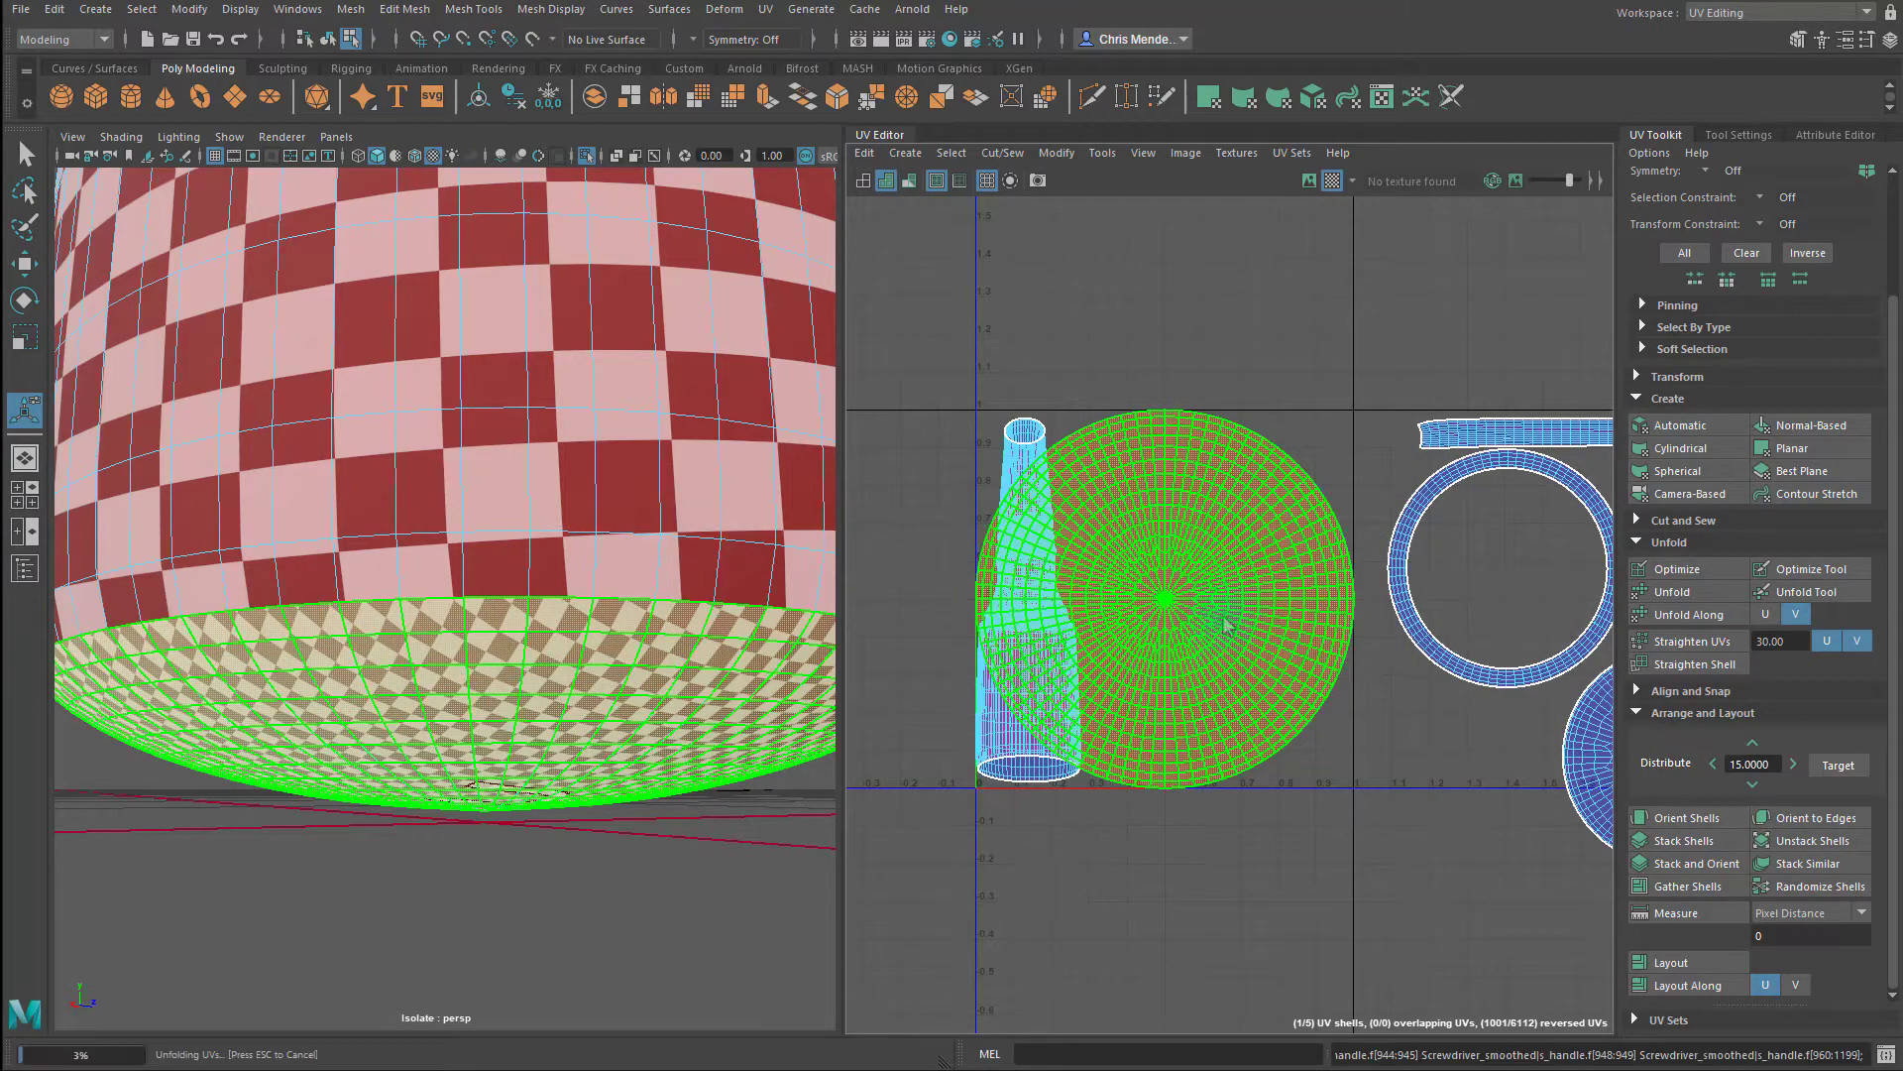
left_click(1170, 614)
Step: Scale the round base shell down and place it outside the 0–1 UV tile, above the rim strip
key("w")
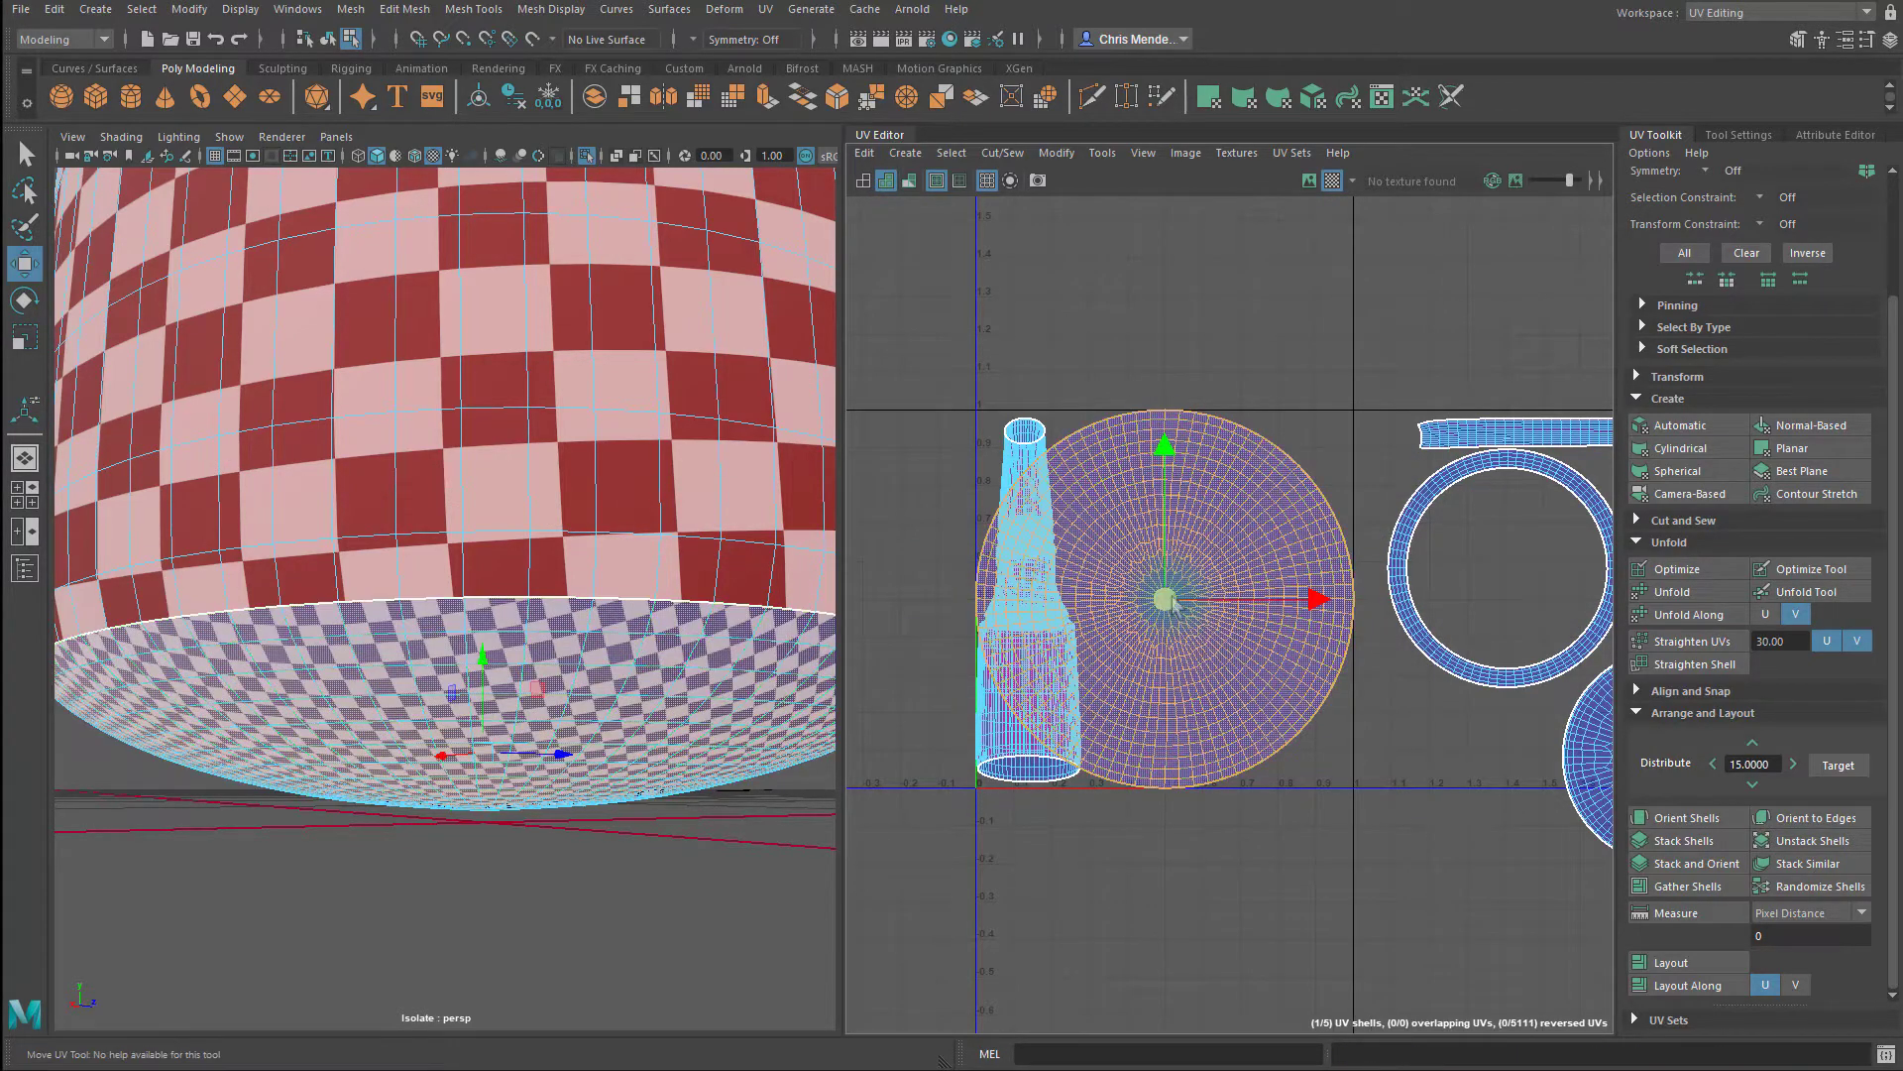
left_click_drag(1170, 603, 1431, 328)
key("r")
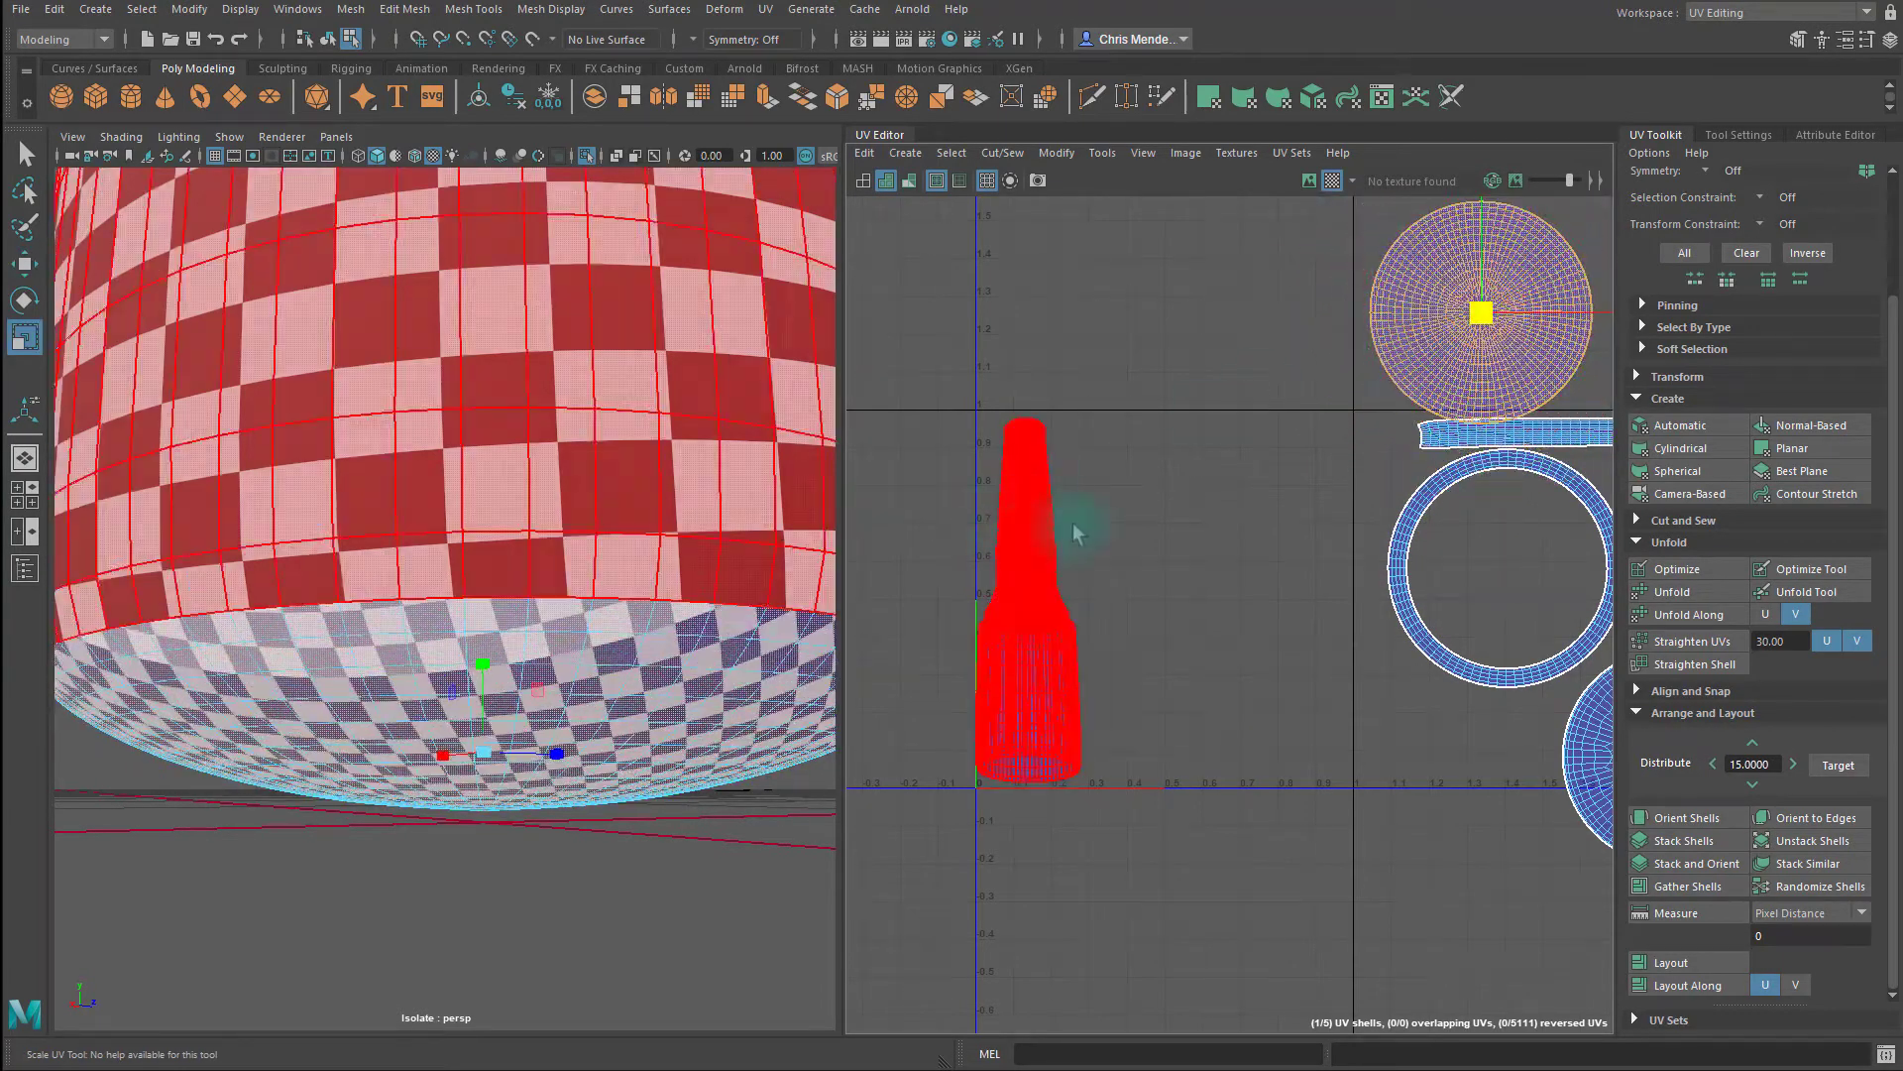
Step: Compare the handle's main shell and model with the reference photo's wood and brass sections
left_click(1037, 540)
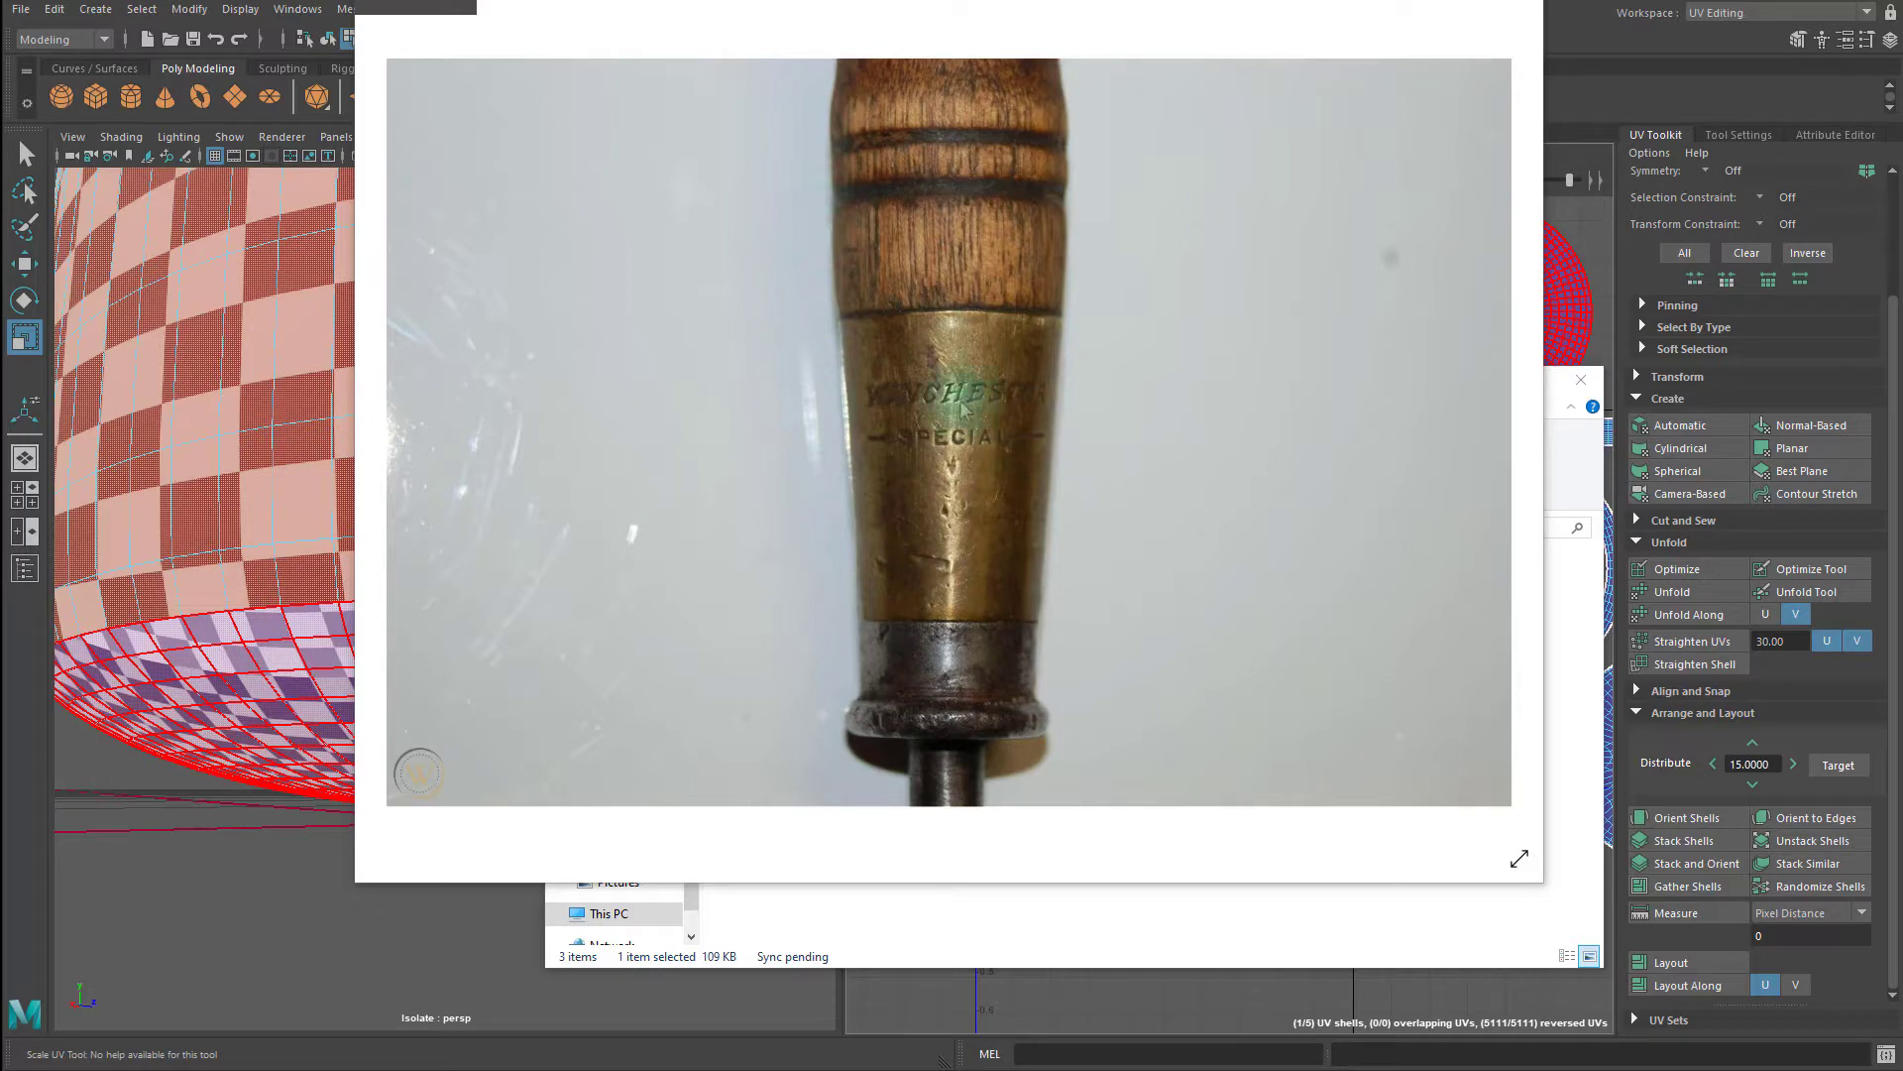
key("Escape")
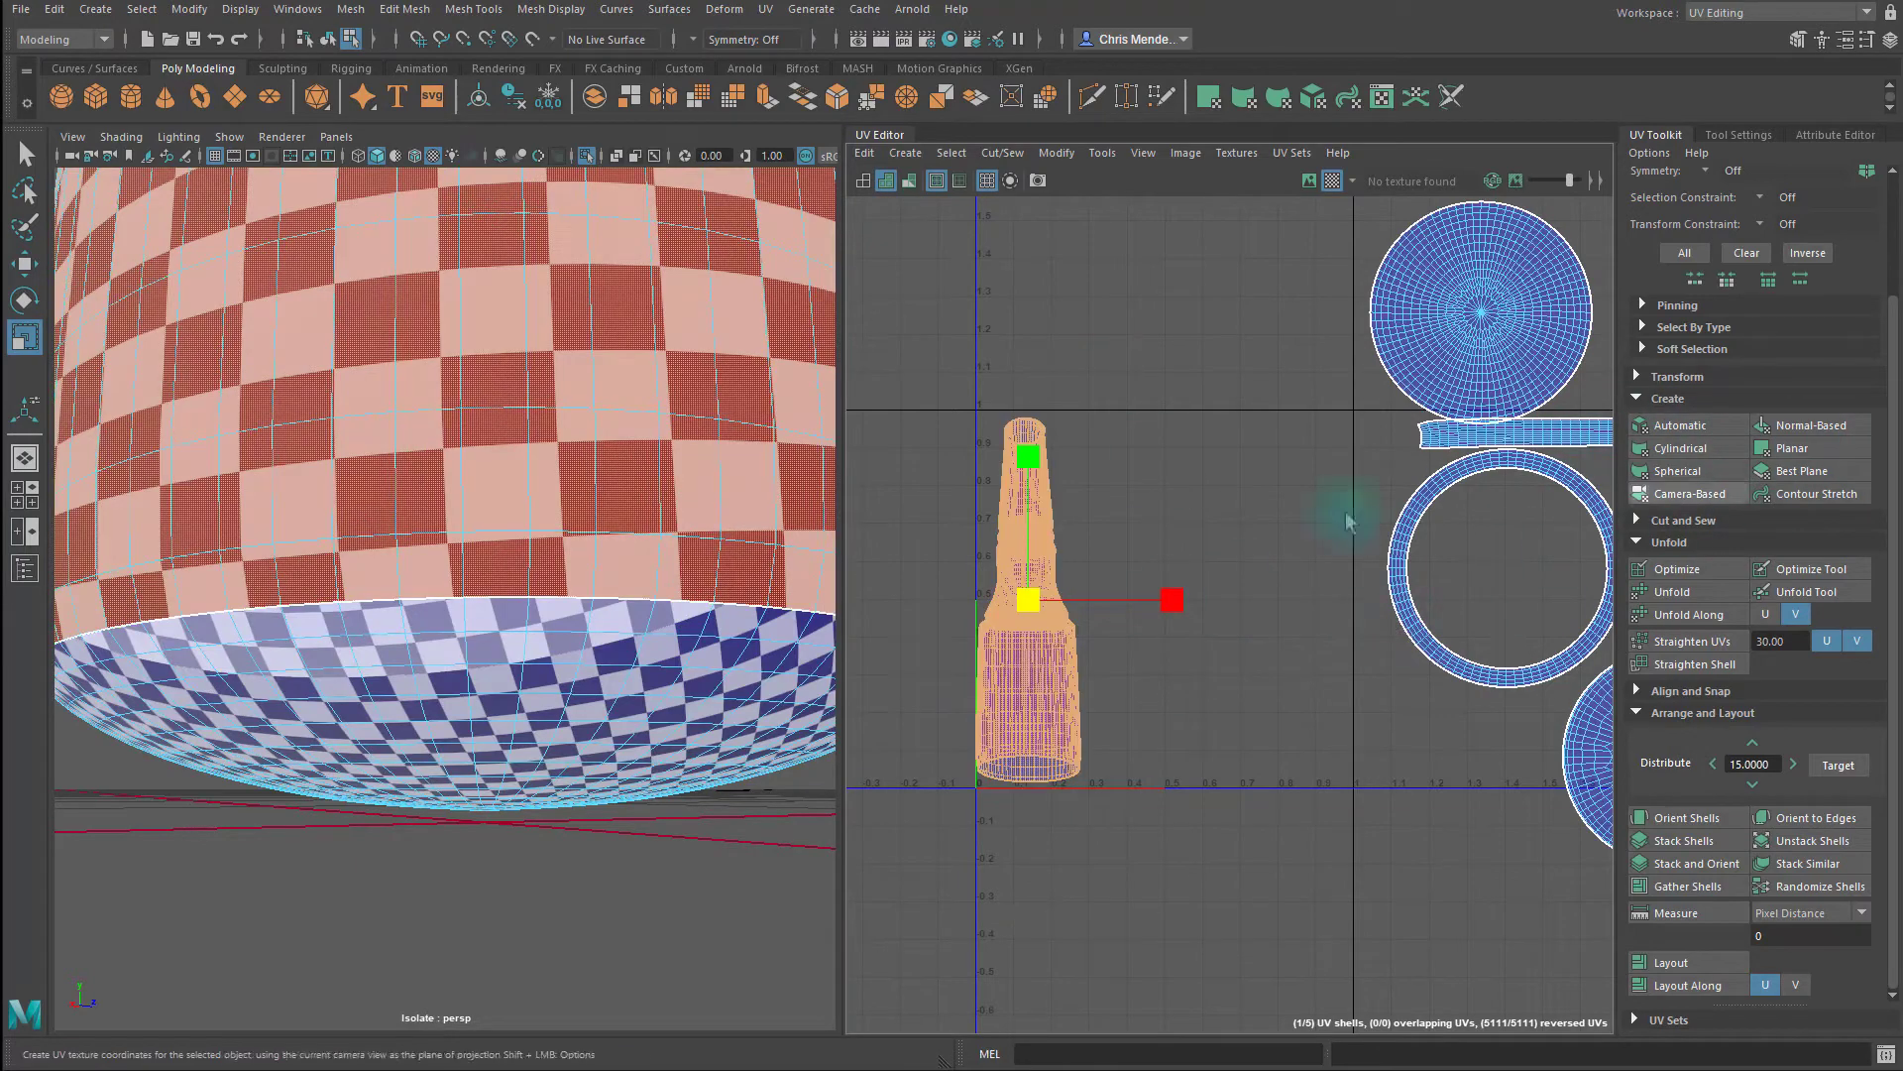
right_click_drag(1062, 502, 1899, 731, "alt")
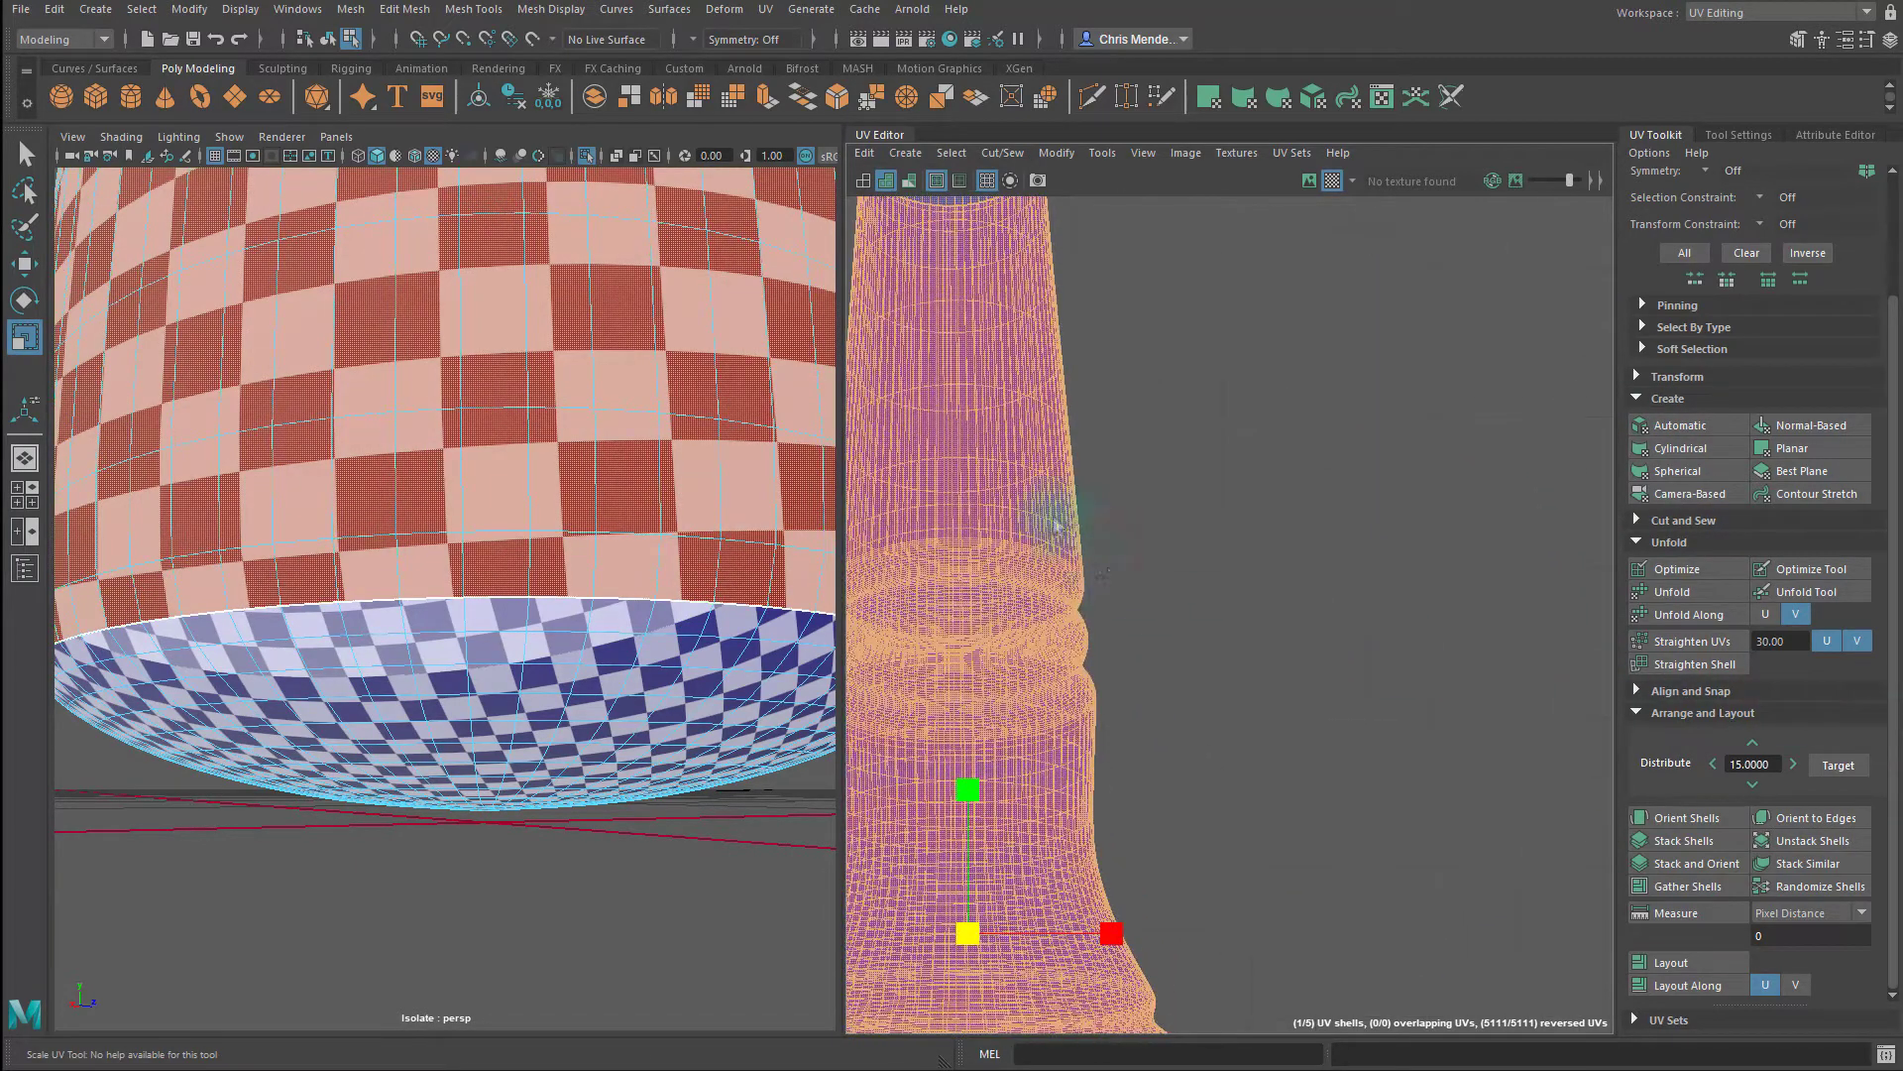
right_click_drag(944, 456, 950, 398)
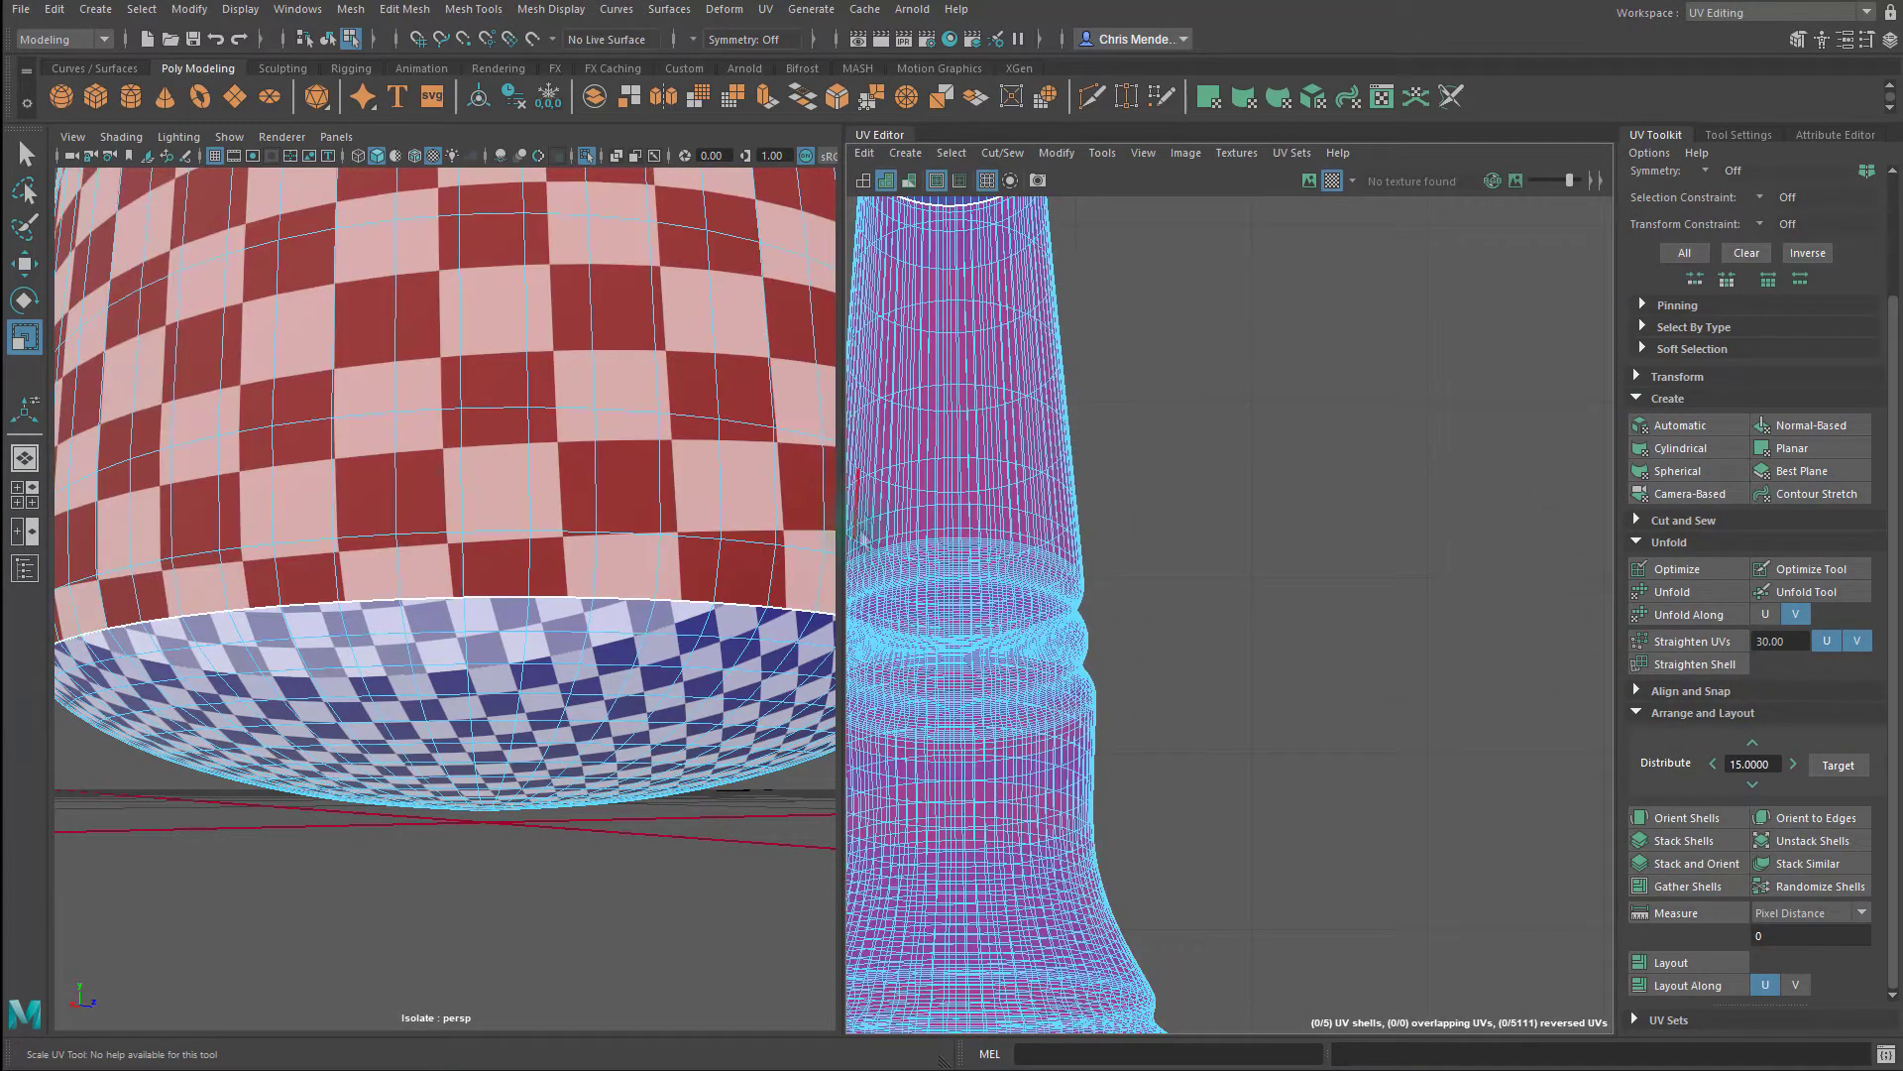
scroll(659, 653, "down", 8)
scroll(643, 642, "up", 4)
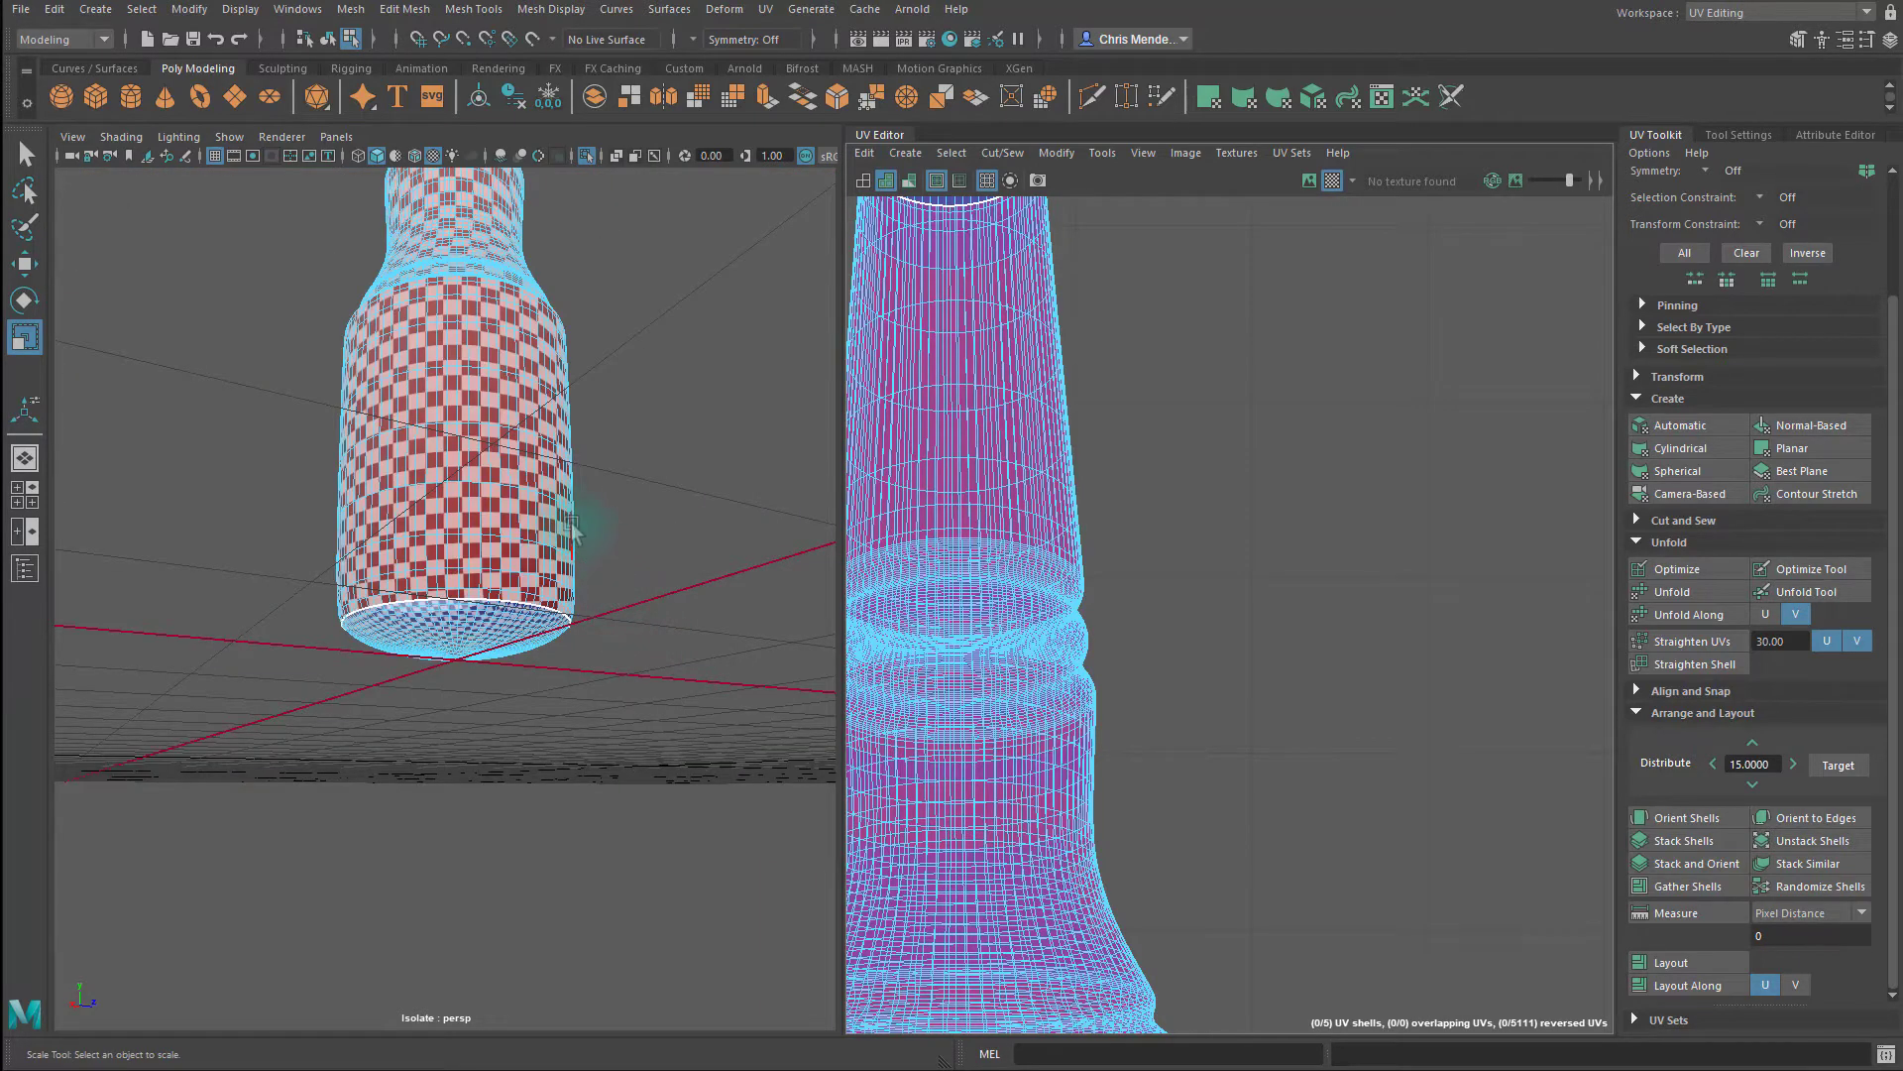
Step: Show the four-view layout with the reference image plane behind the handle's wireframe in the side view
key("space")
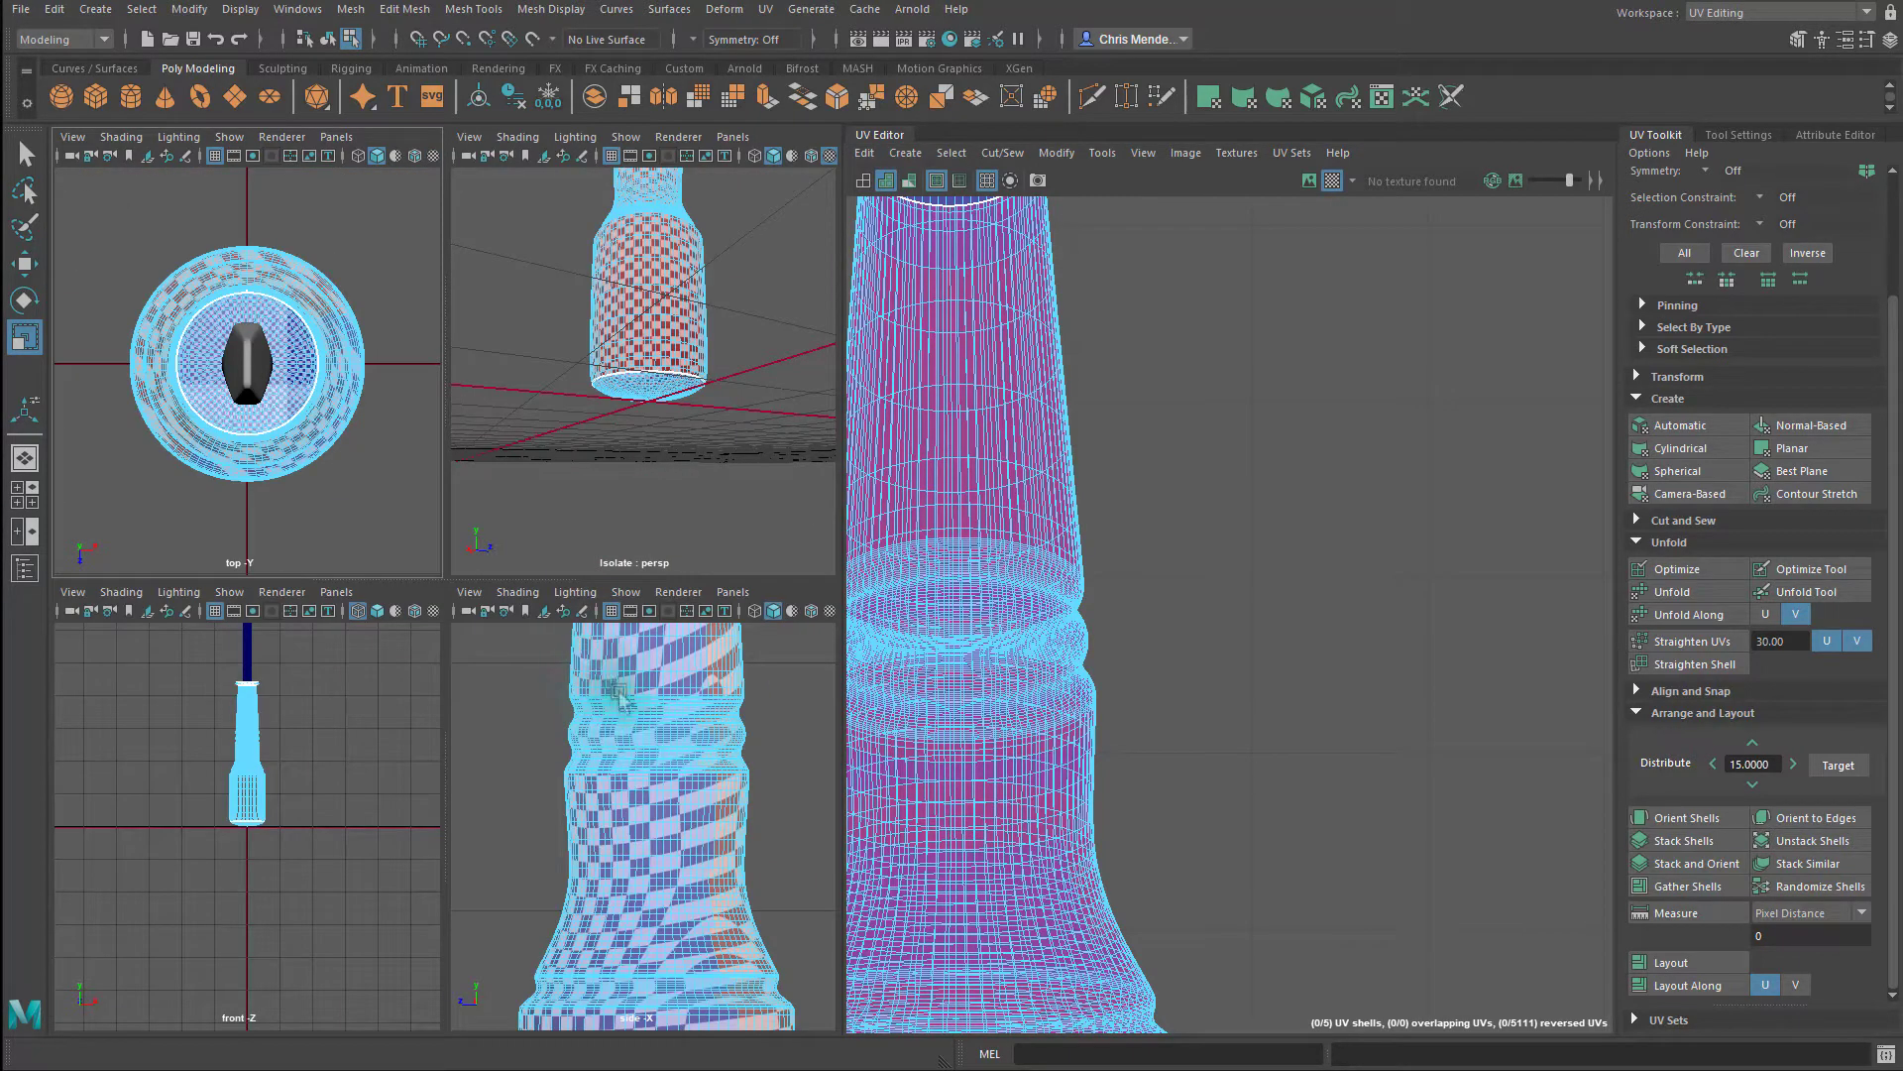
scroll(624, 699, "down", 6)
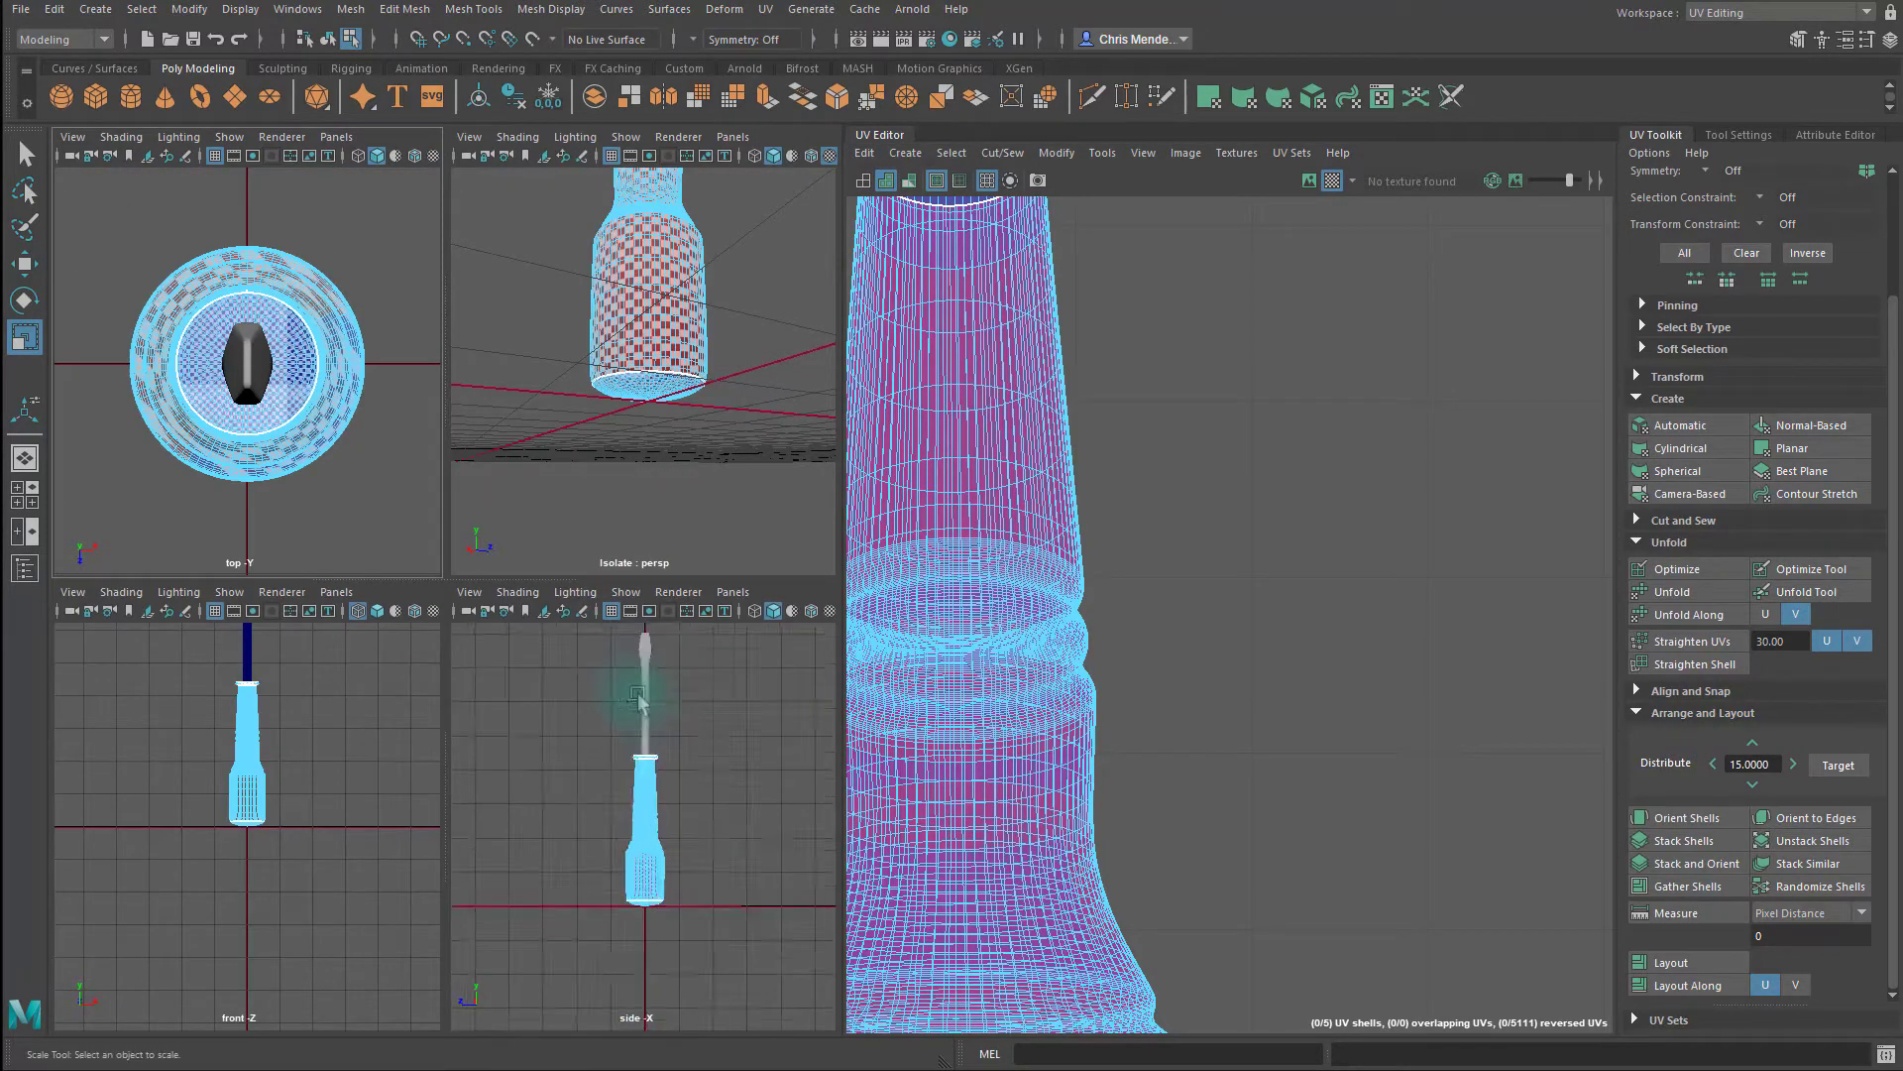
left_click(1744, 136)
left_click(1487, 139)
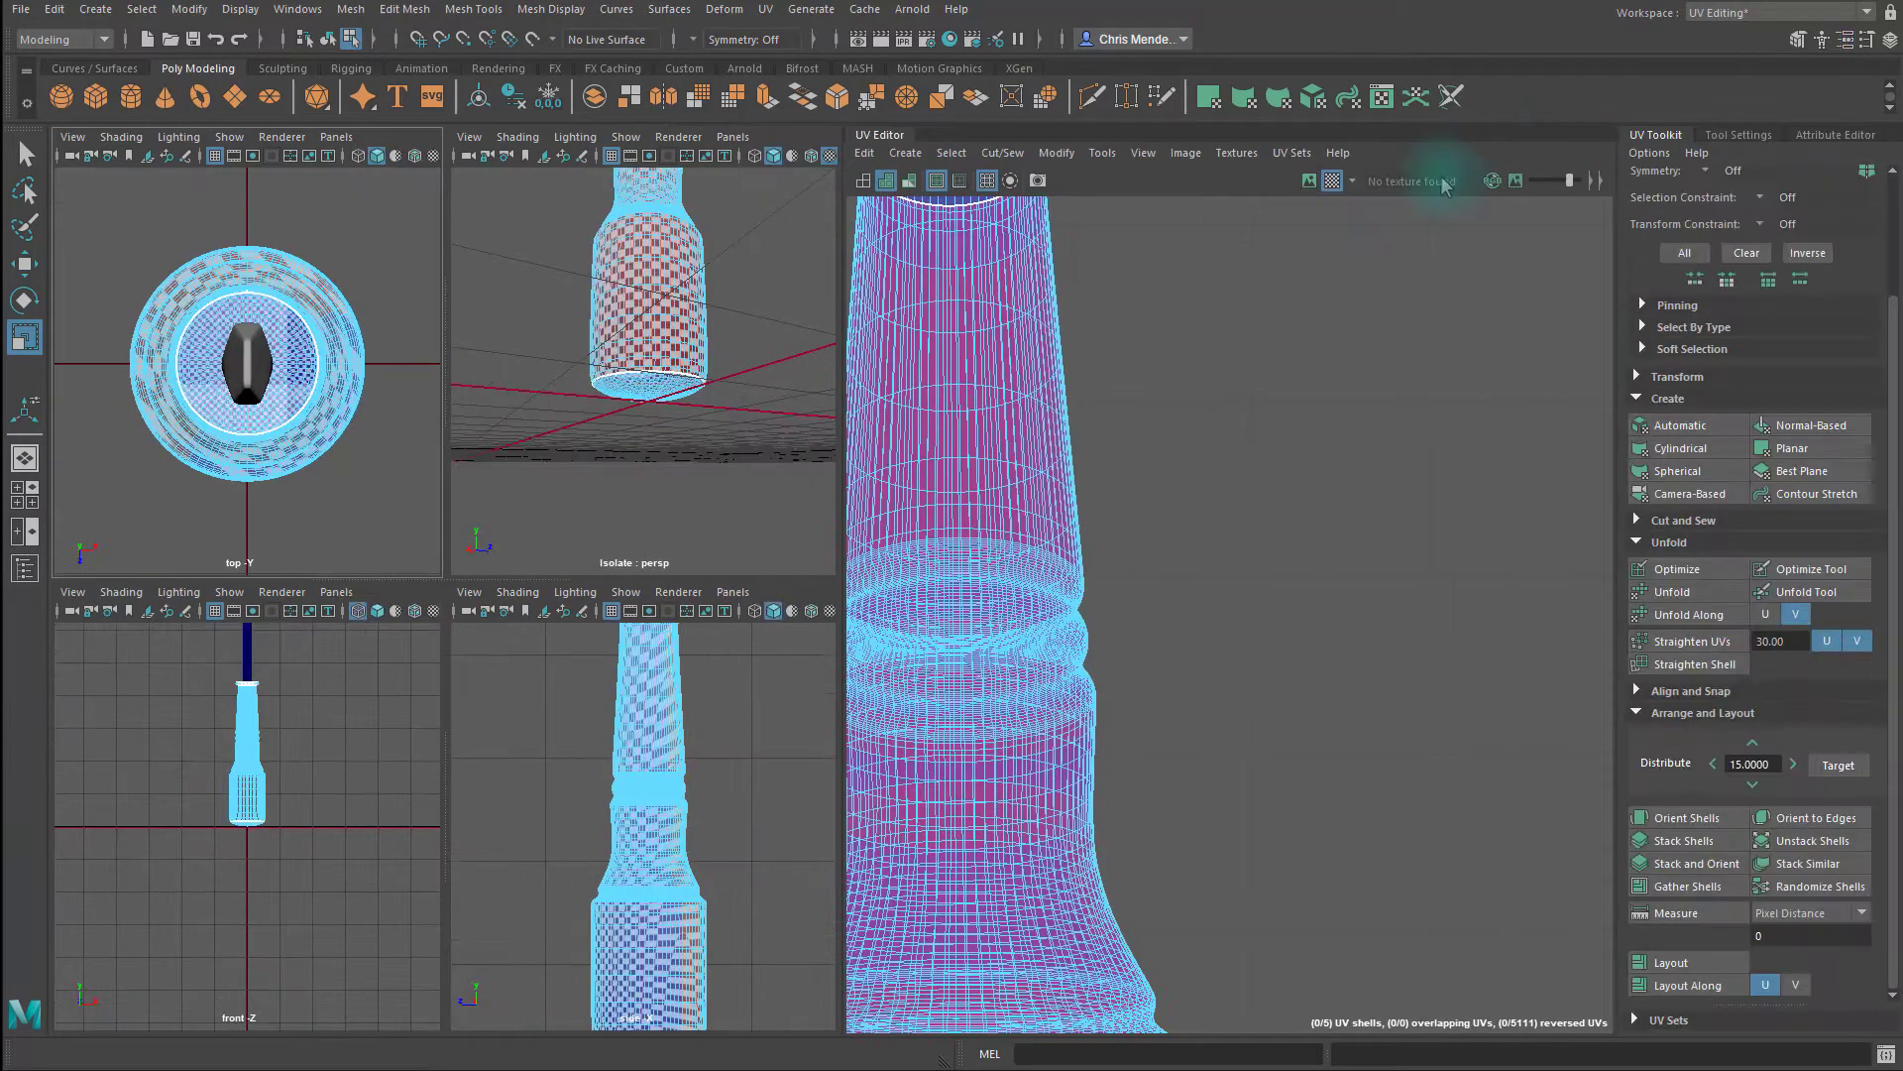
scroll(662, 758, "up", 3)
scroll(662, 759, "down", 6)
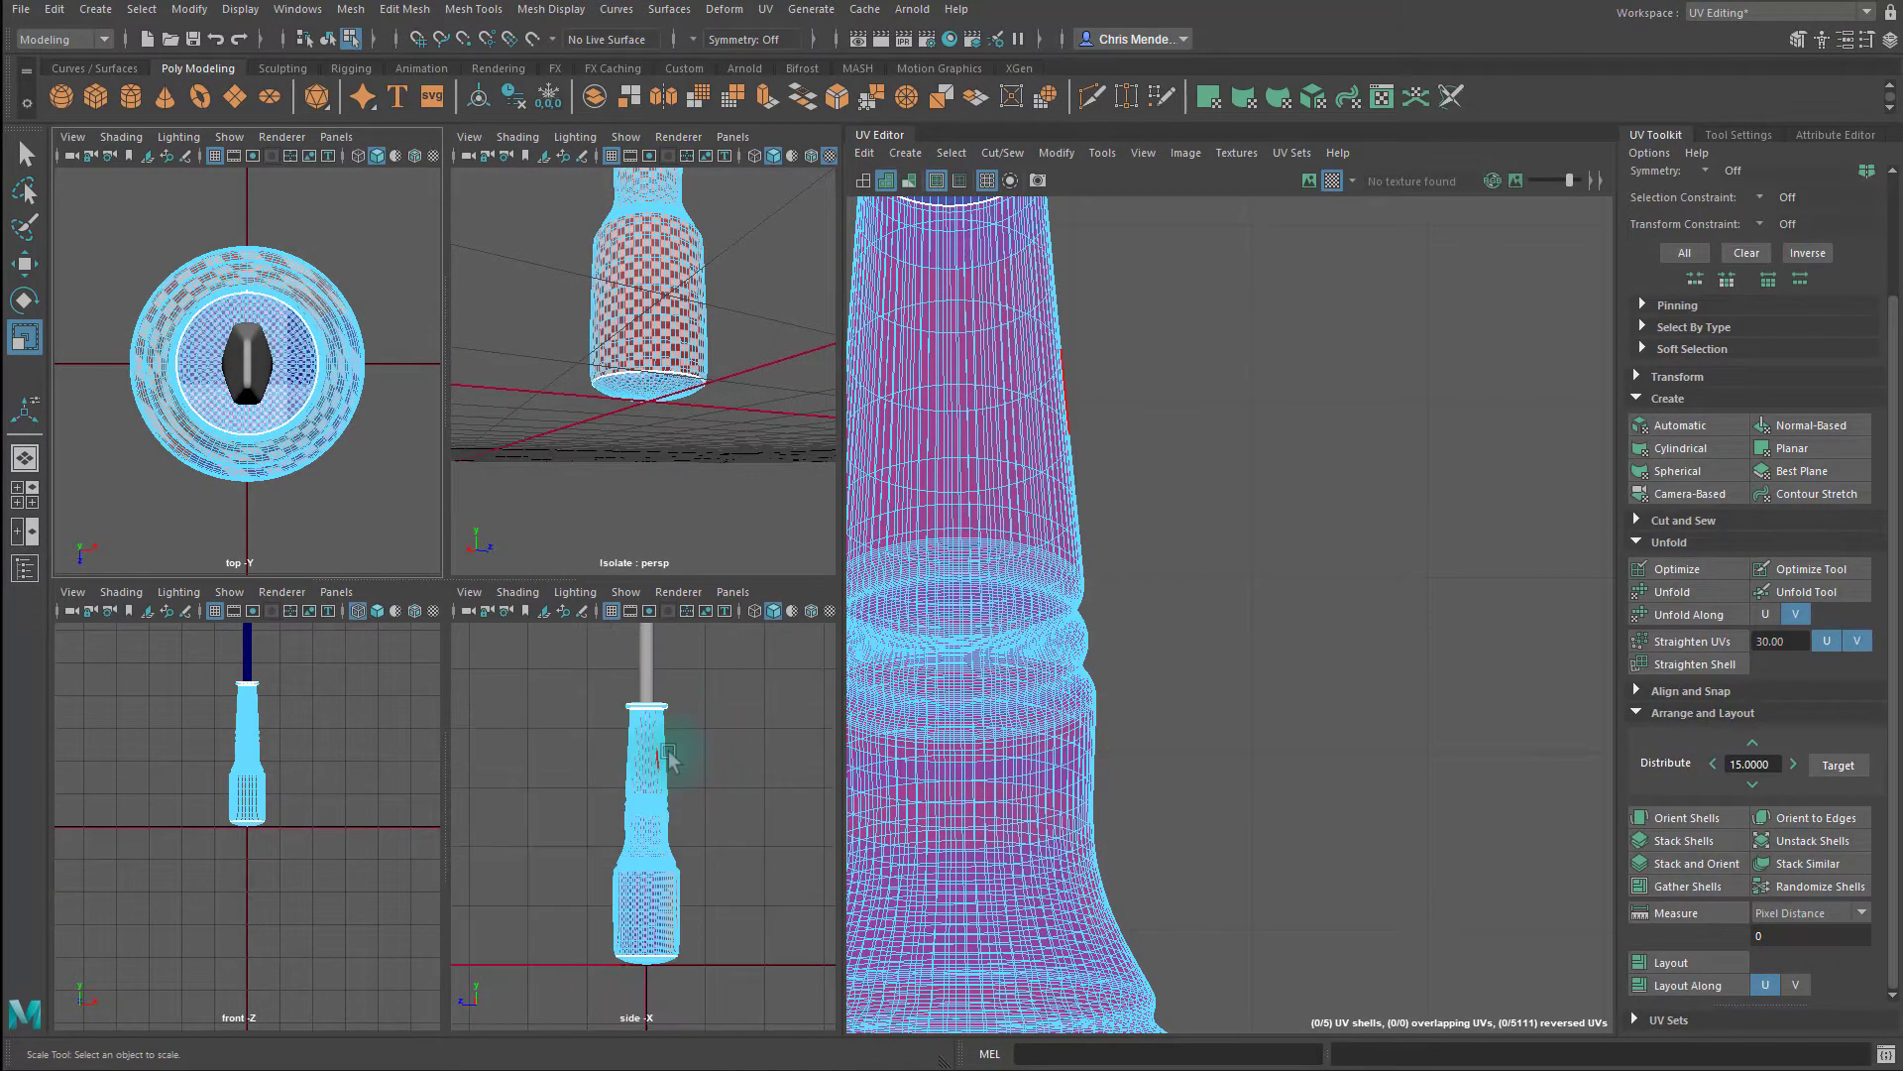
scroll(662, 758, "up", 6)
right_click_drag(904, 829, 867, 819, "alt")
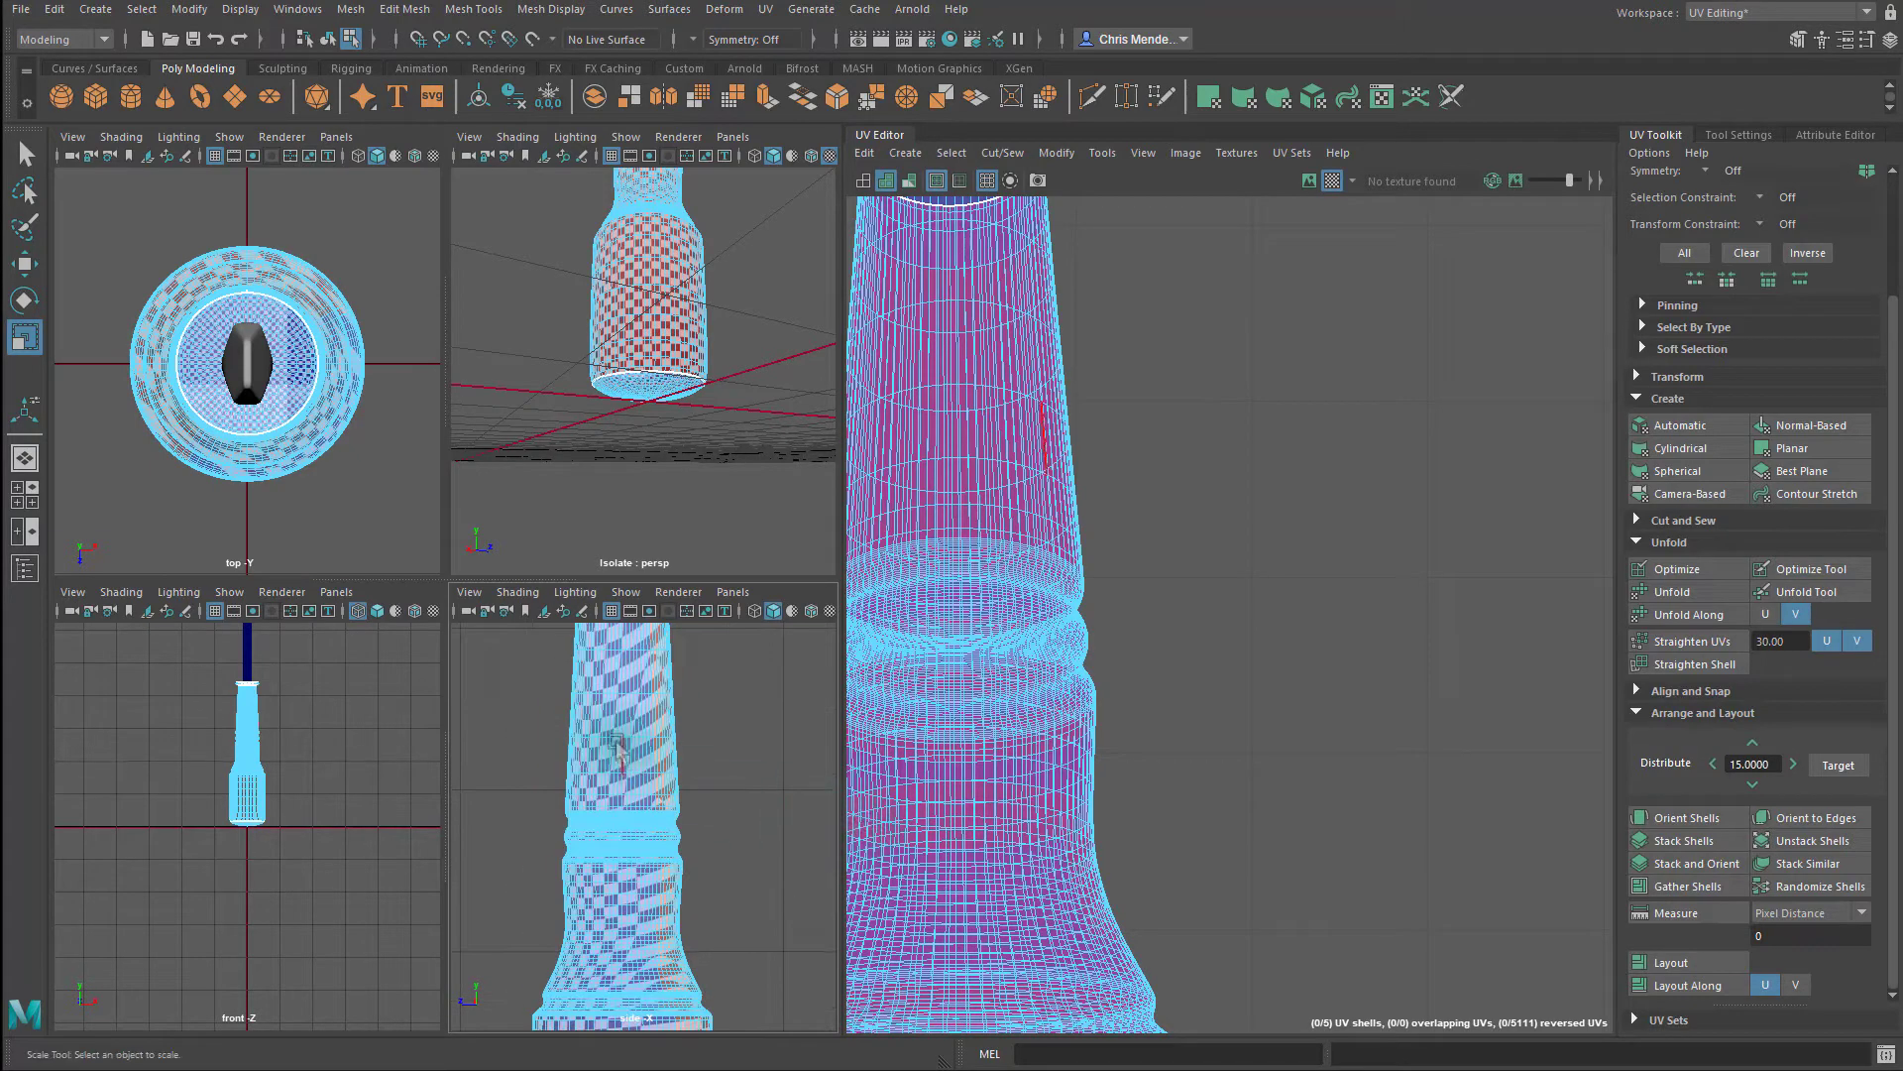
right_click_drag(569, 743, 740, 770, "alt")
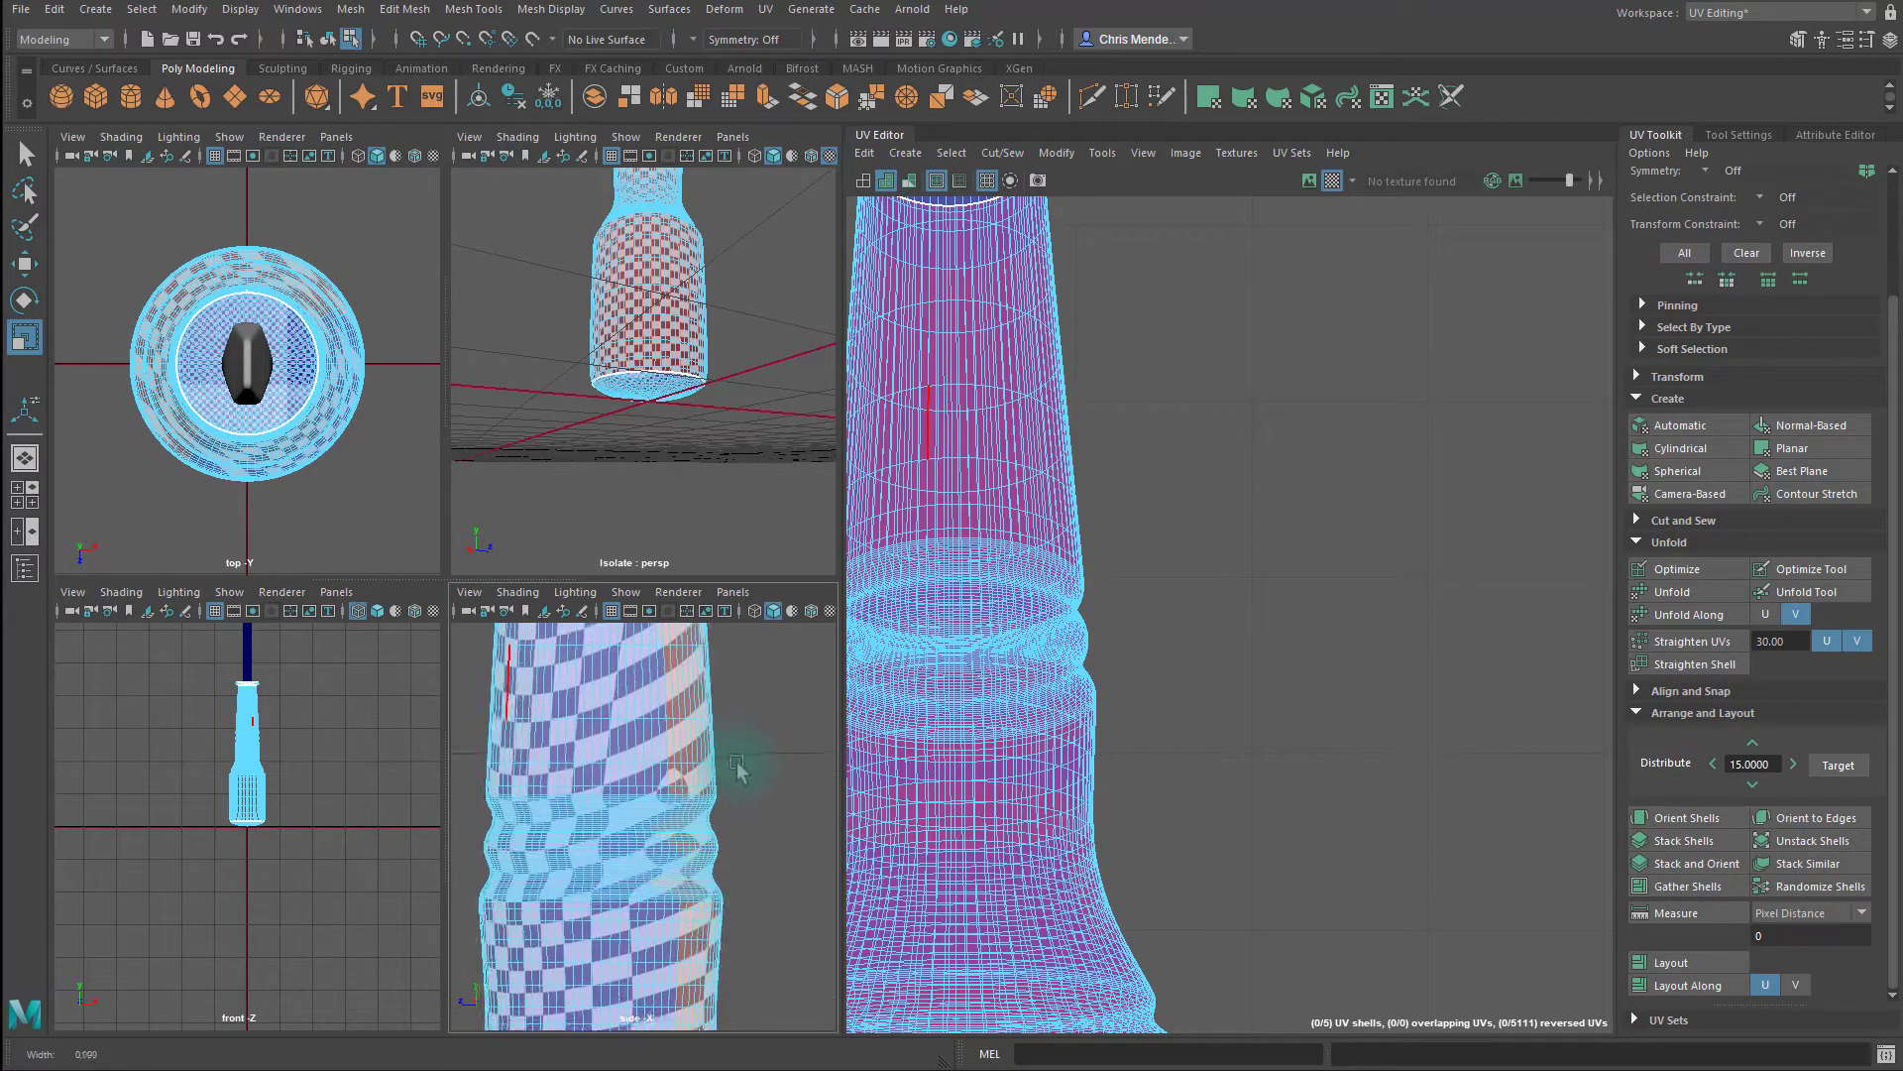
double_click(580, 643)
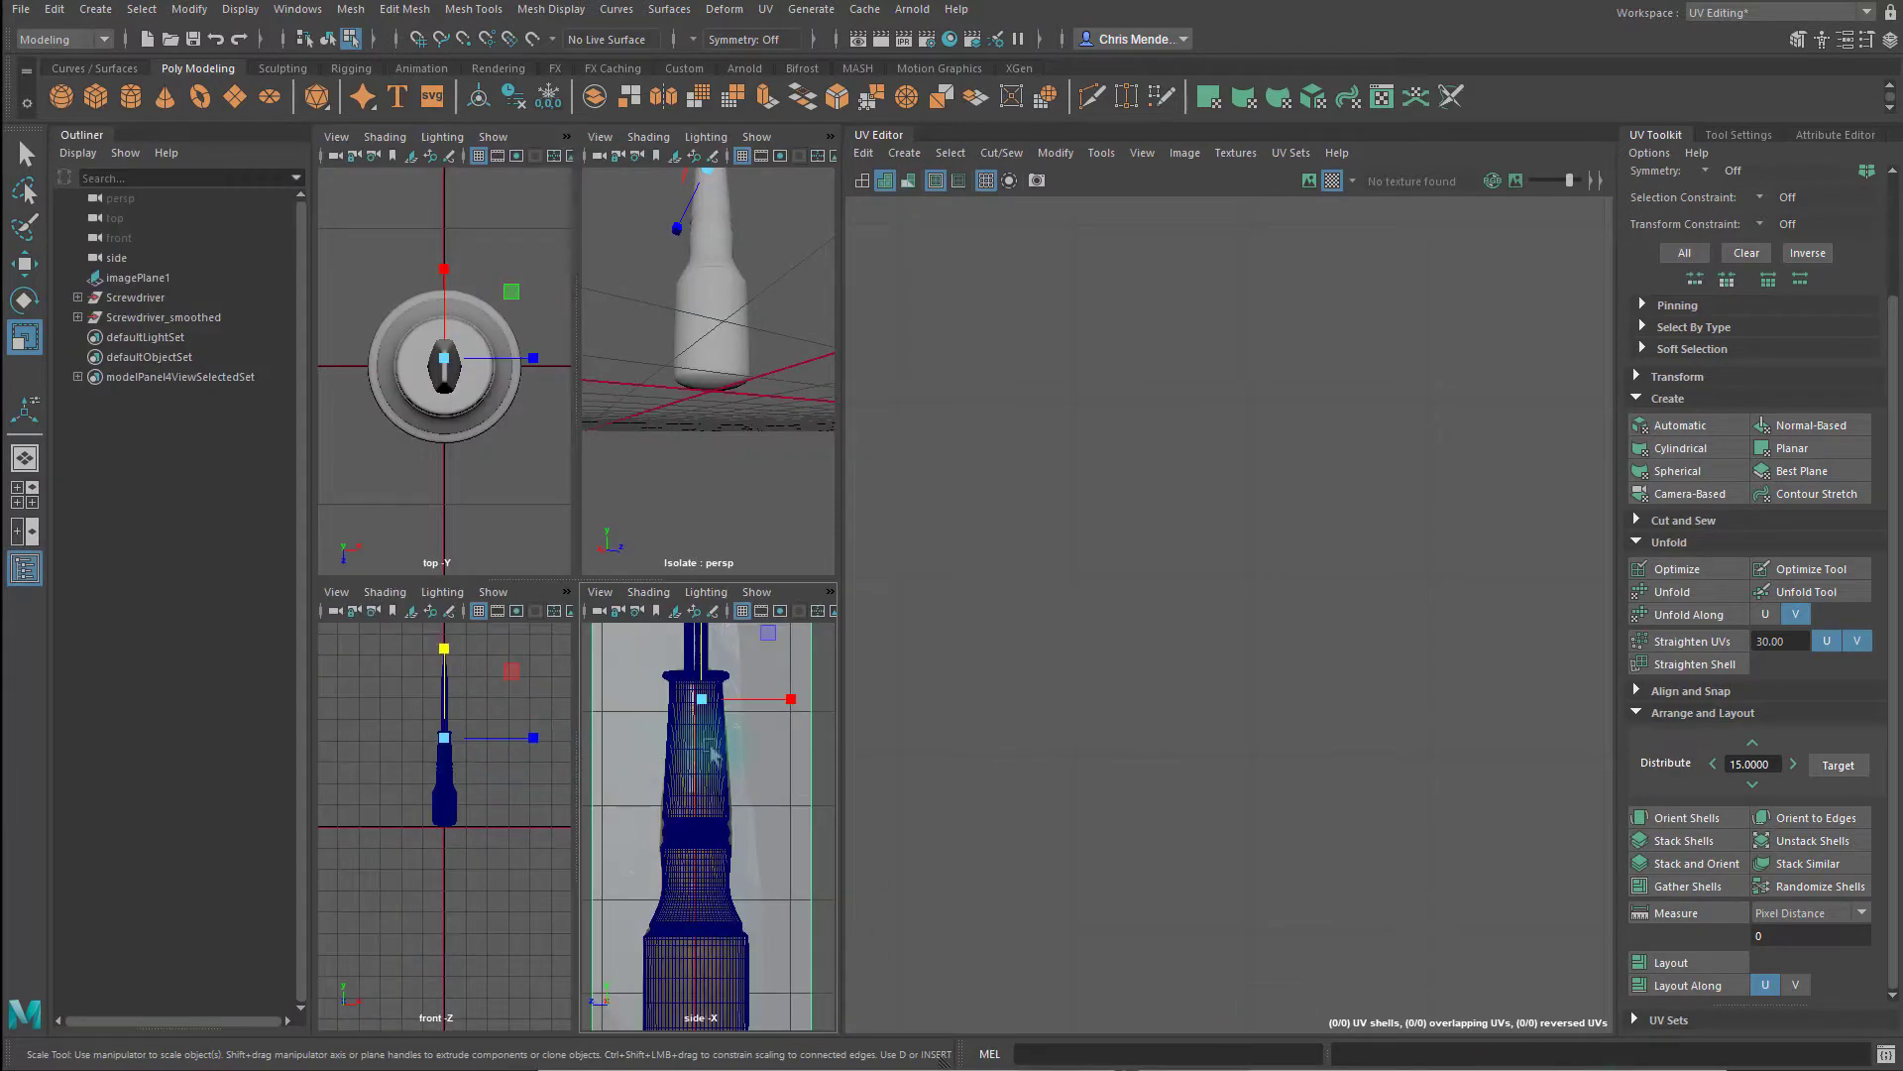
right_click_drag(693, 806, 721, 804, "alt")
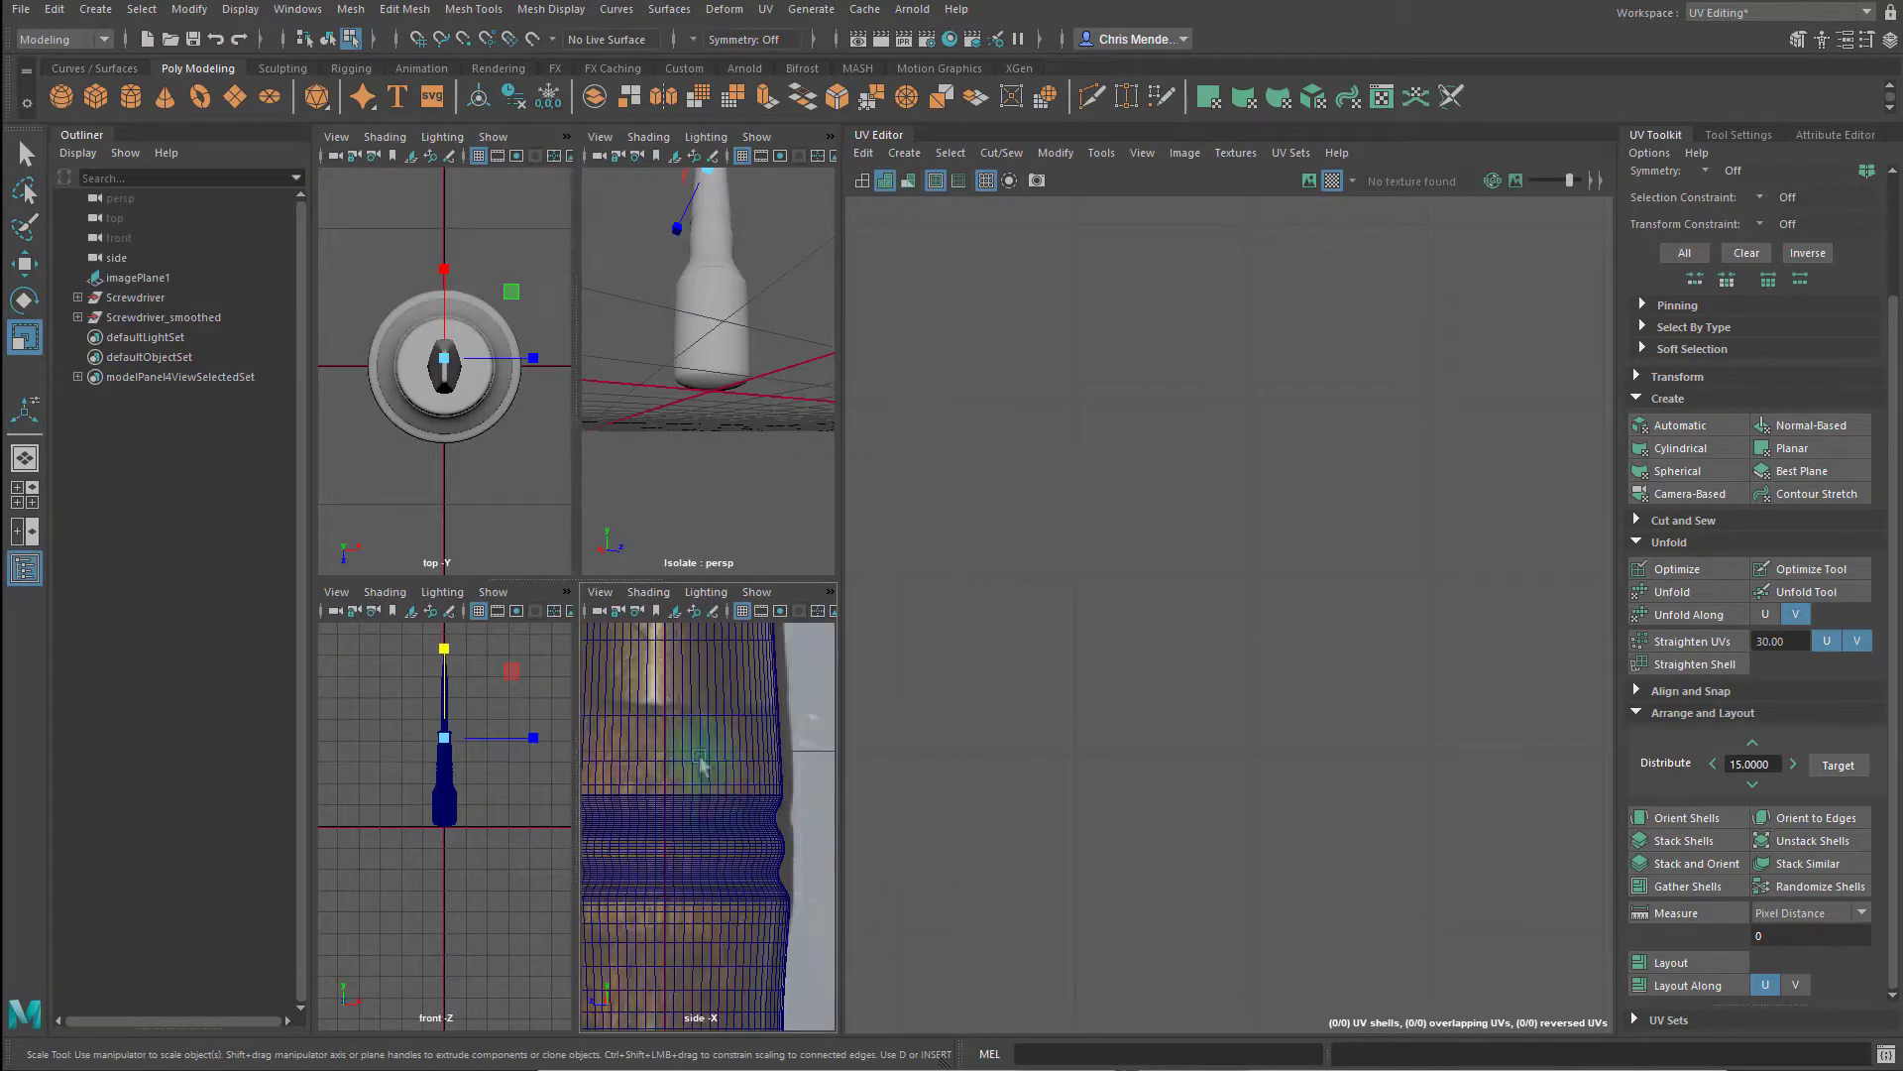
middle_click_drag(692, 716, 702, 783, "alt")
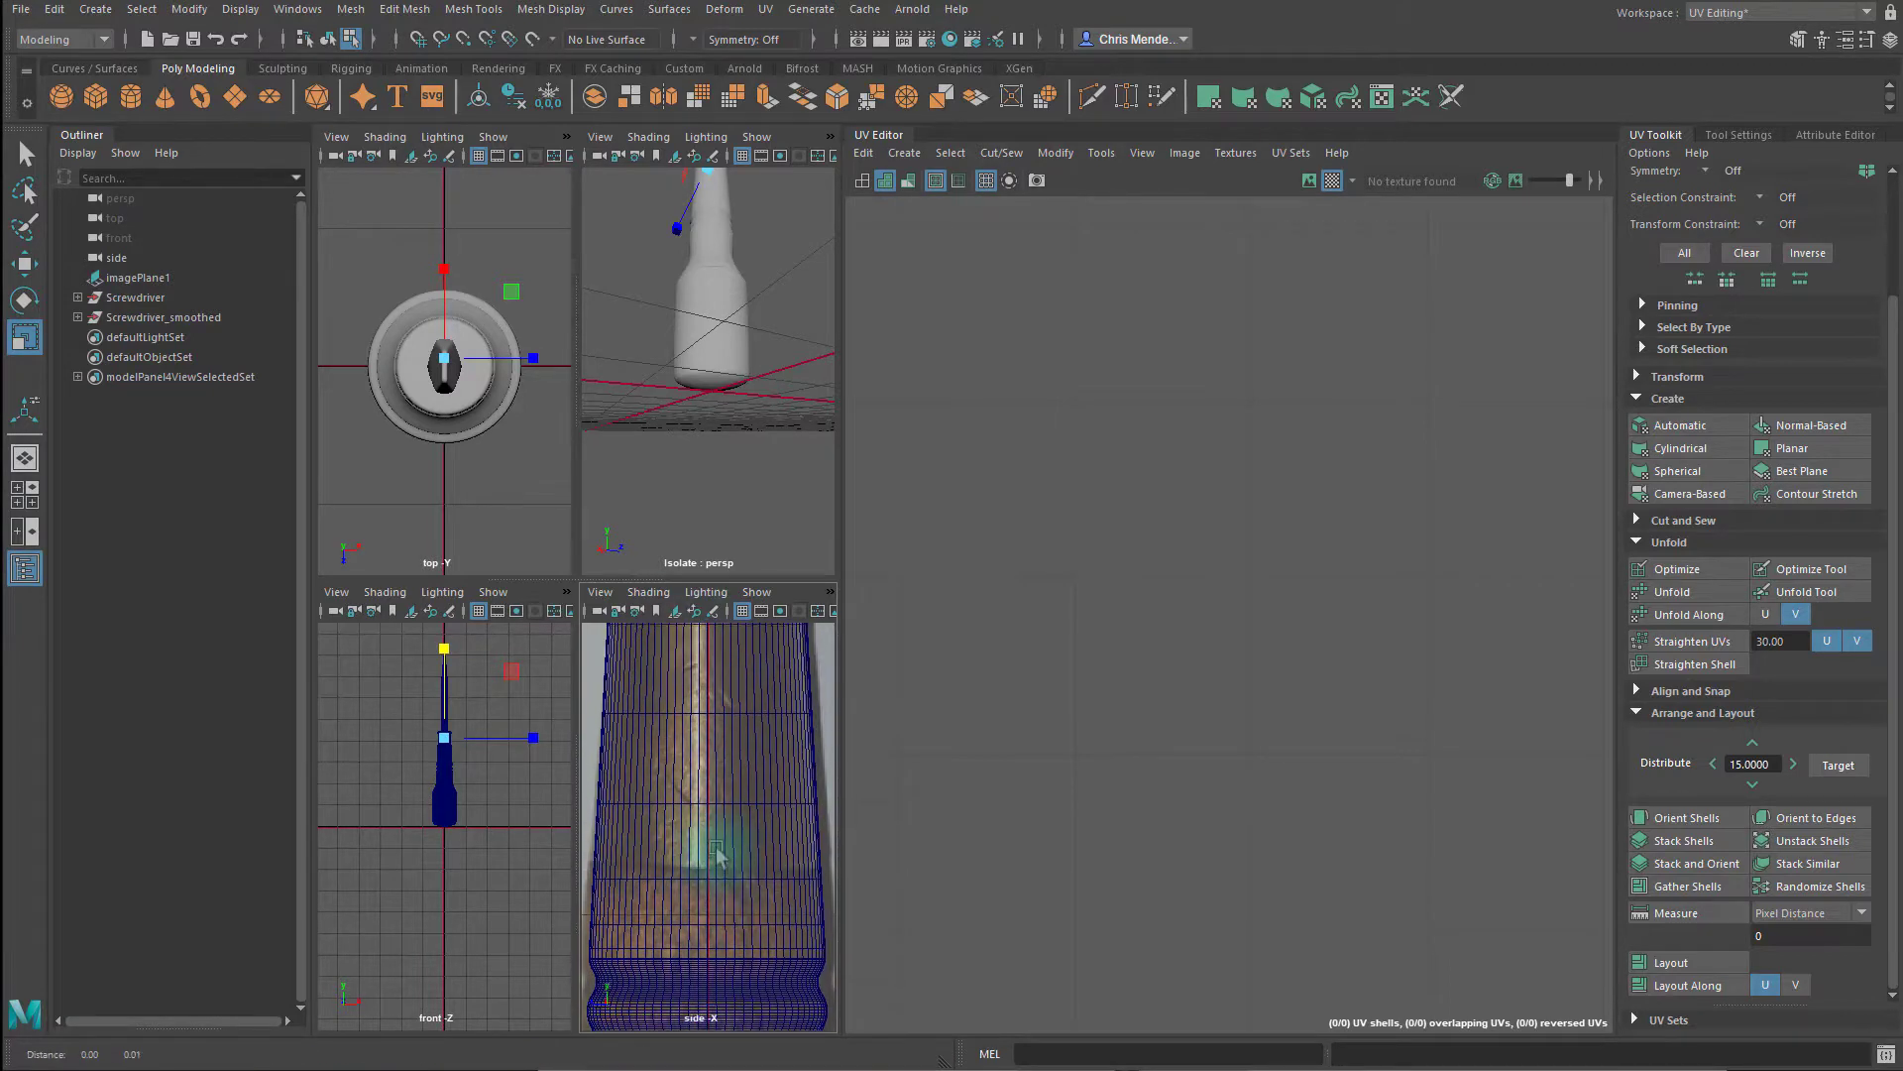
Step: Select the handle's horizontal edge loop nearest the brass-to-wood boundary and set the transform constraint to Edge Slide
left_click(714, 841)
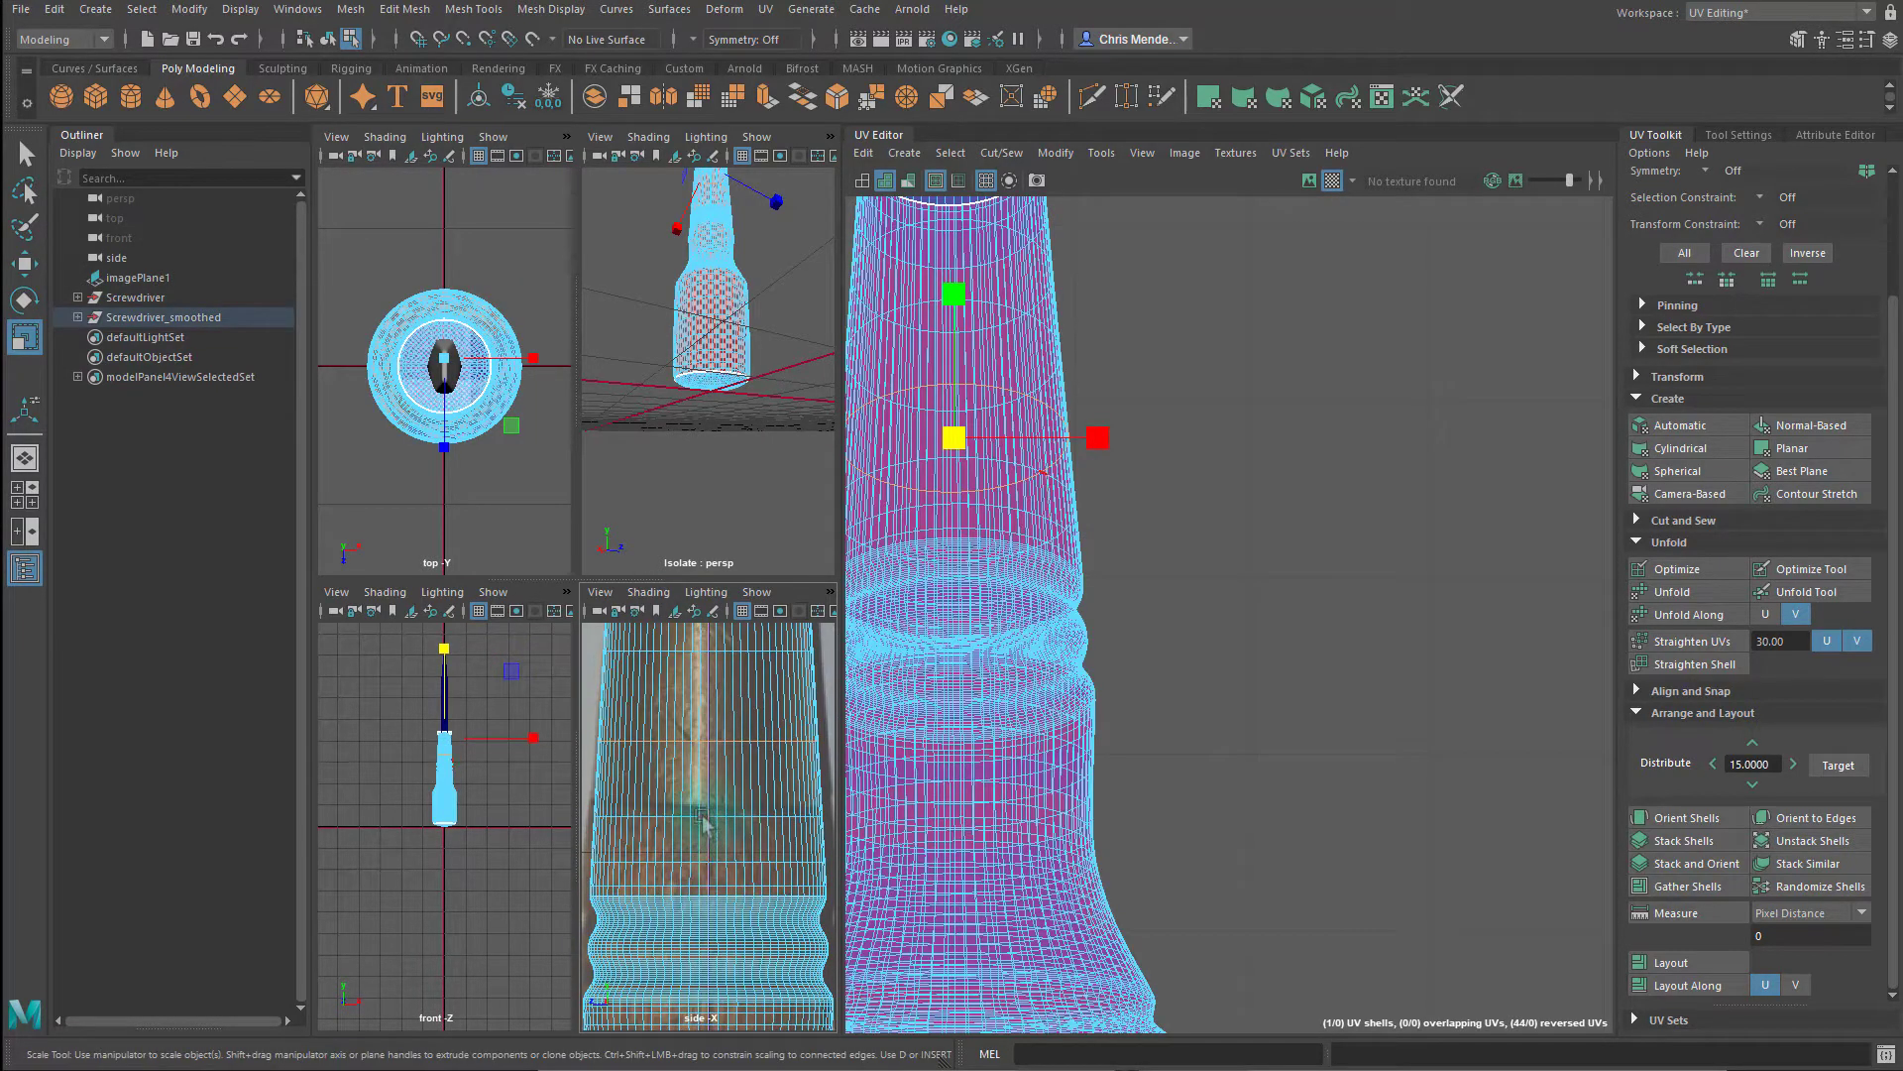
left_click(706, 816)
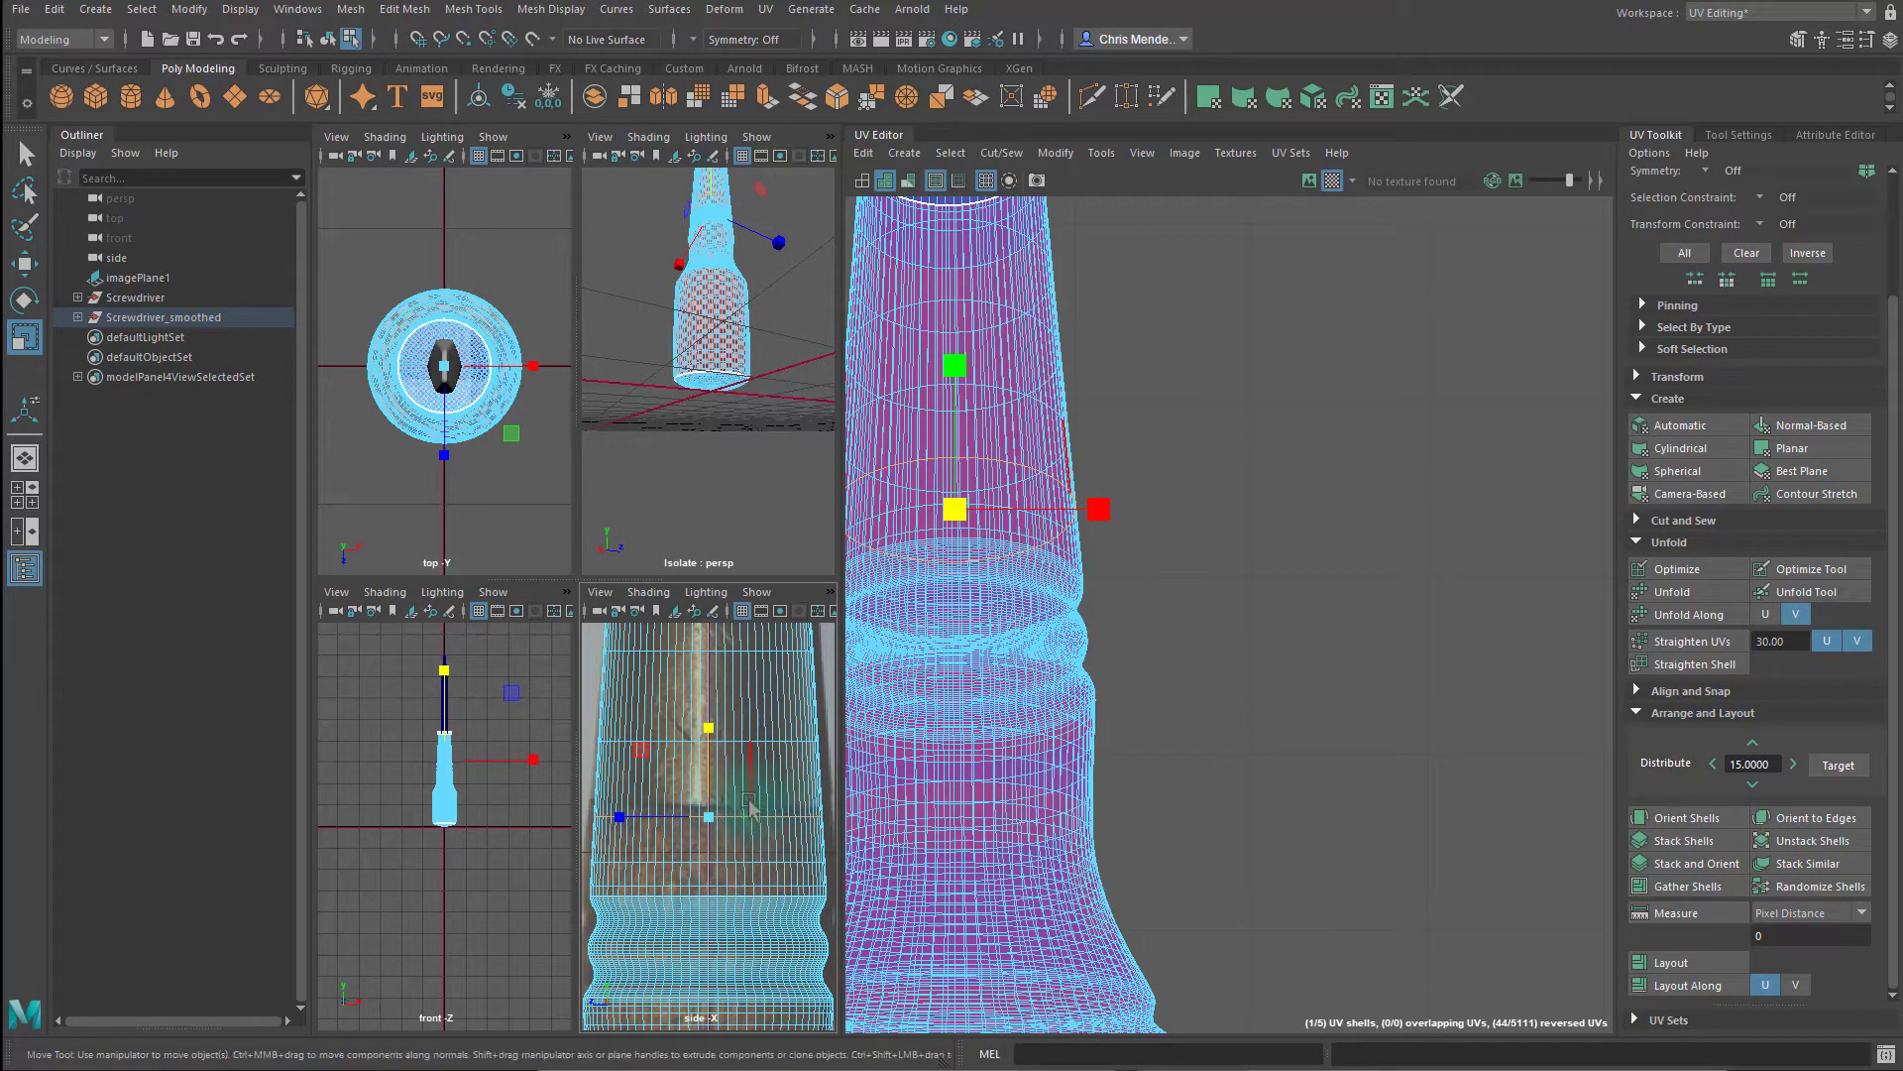
key("w")
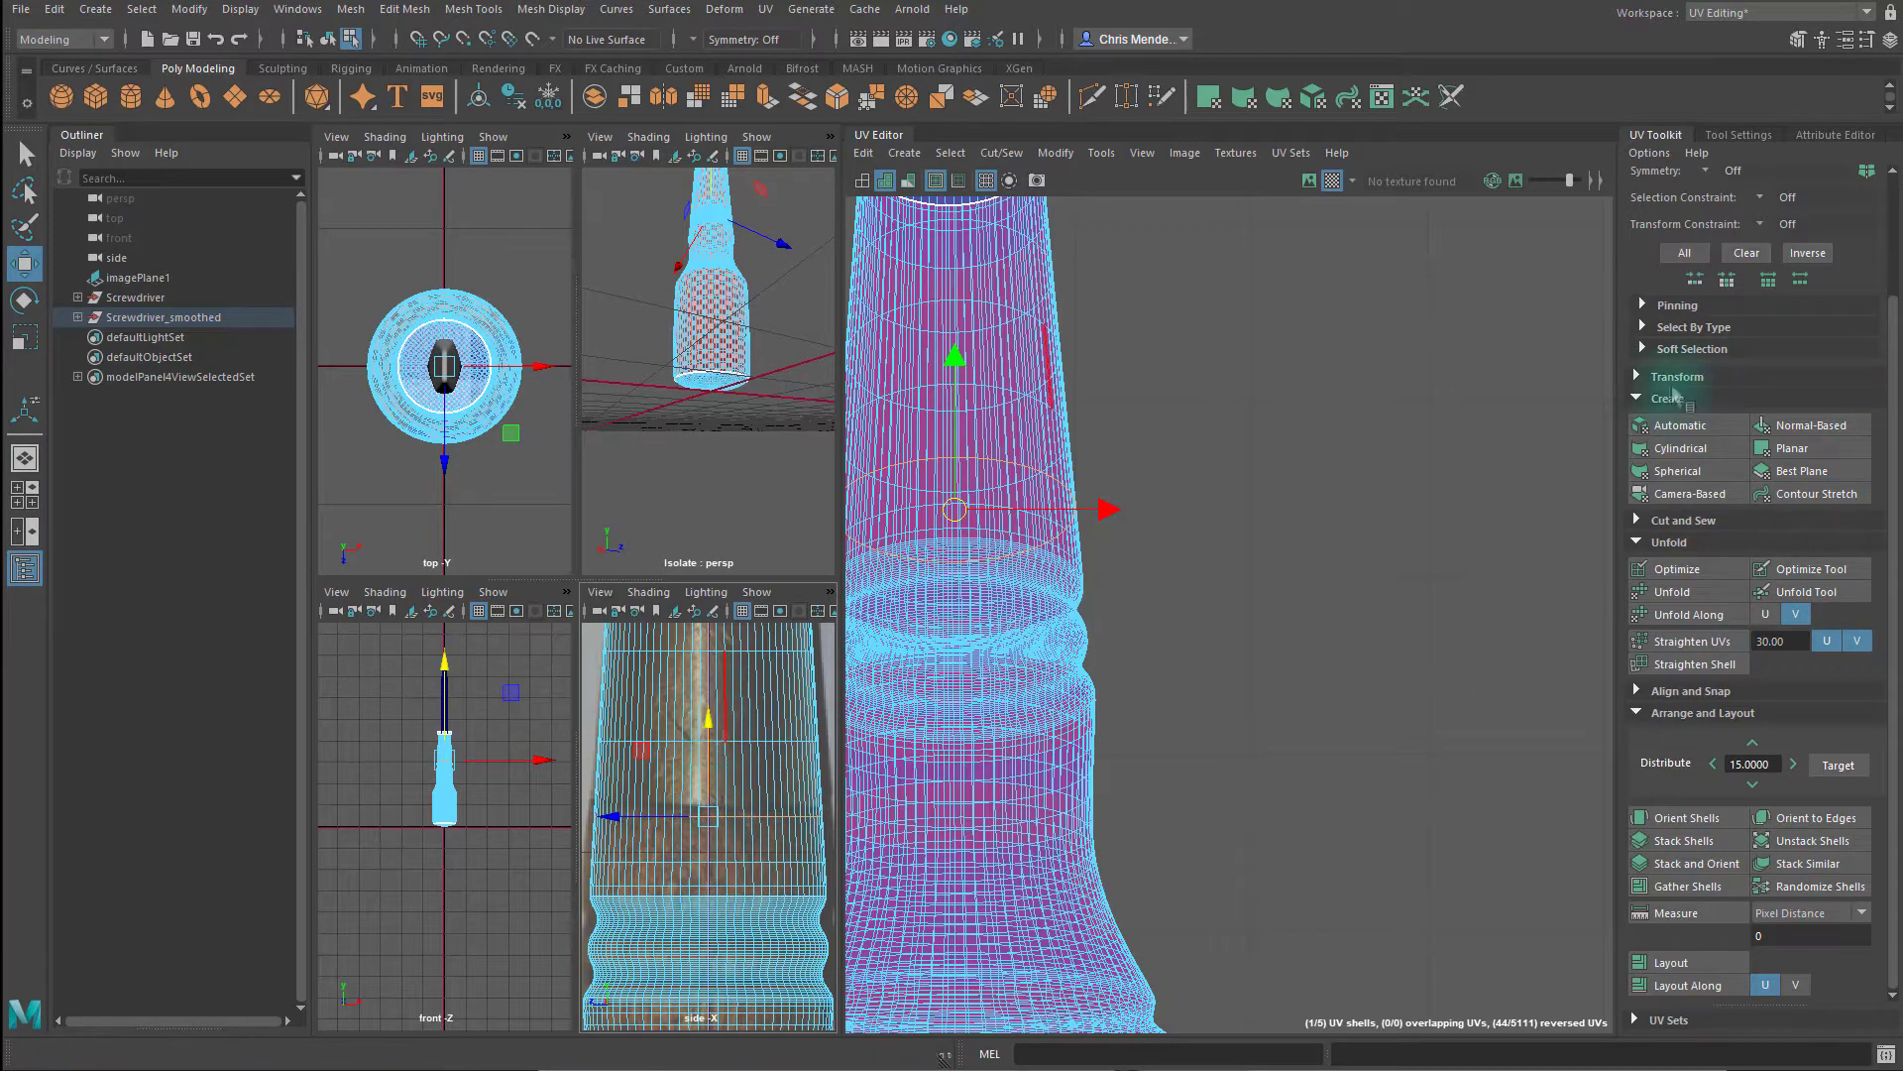
left_click(1798, 39)
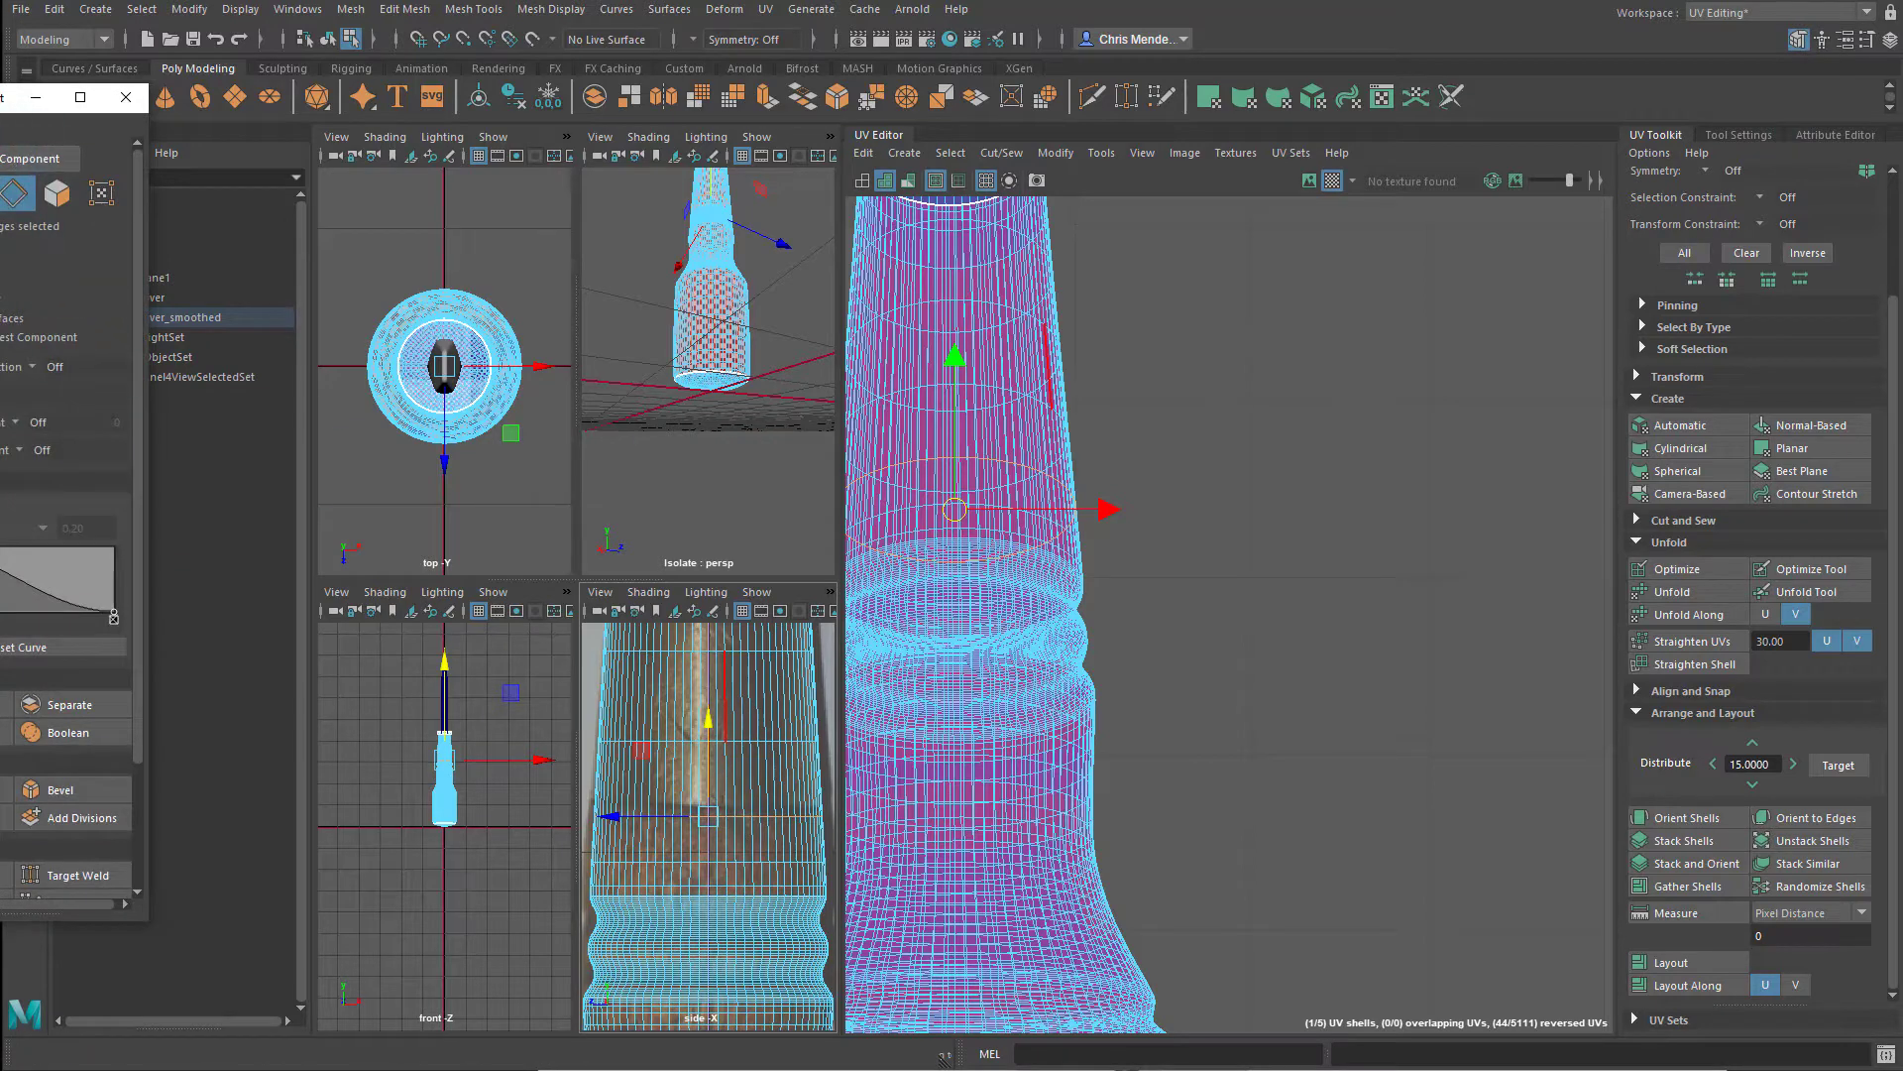
left_click_drag(12, 97, 1244, 182)
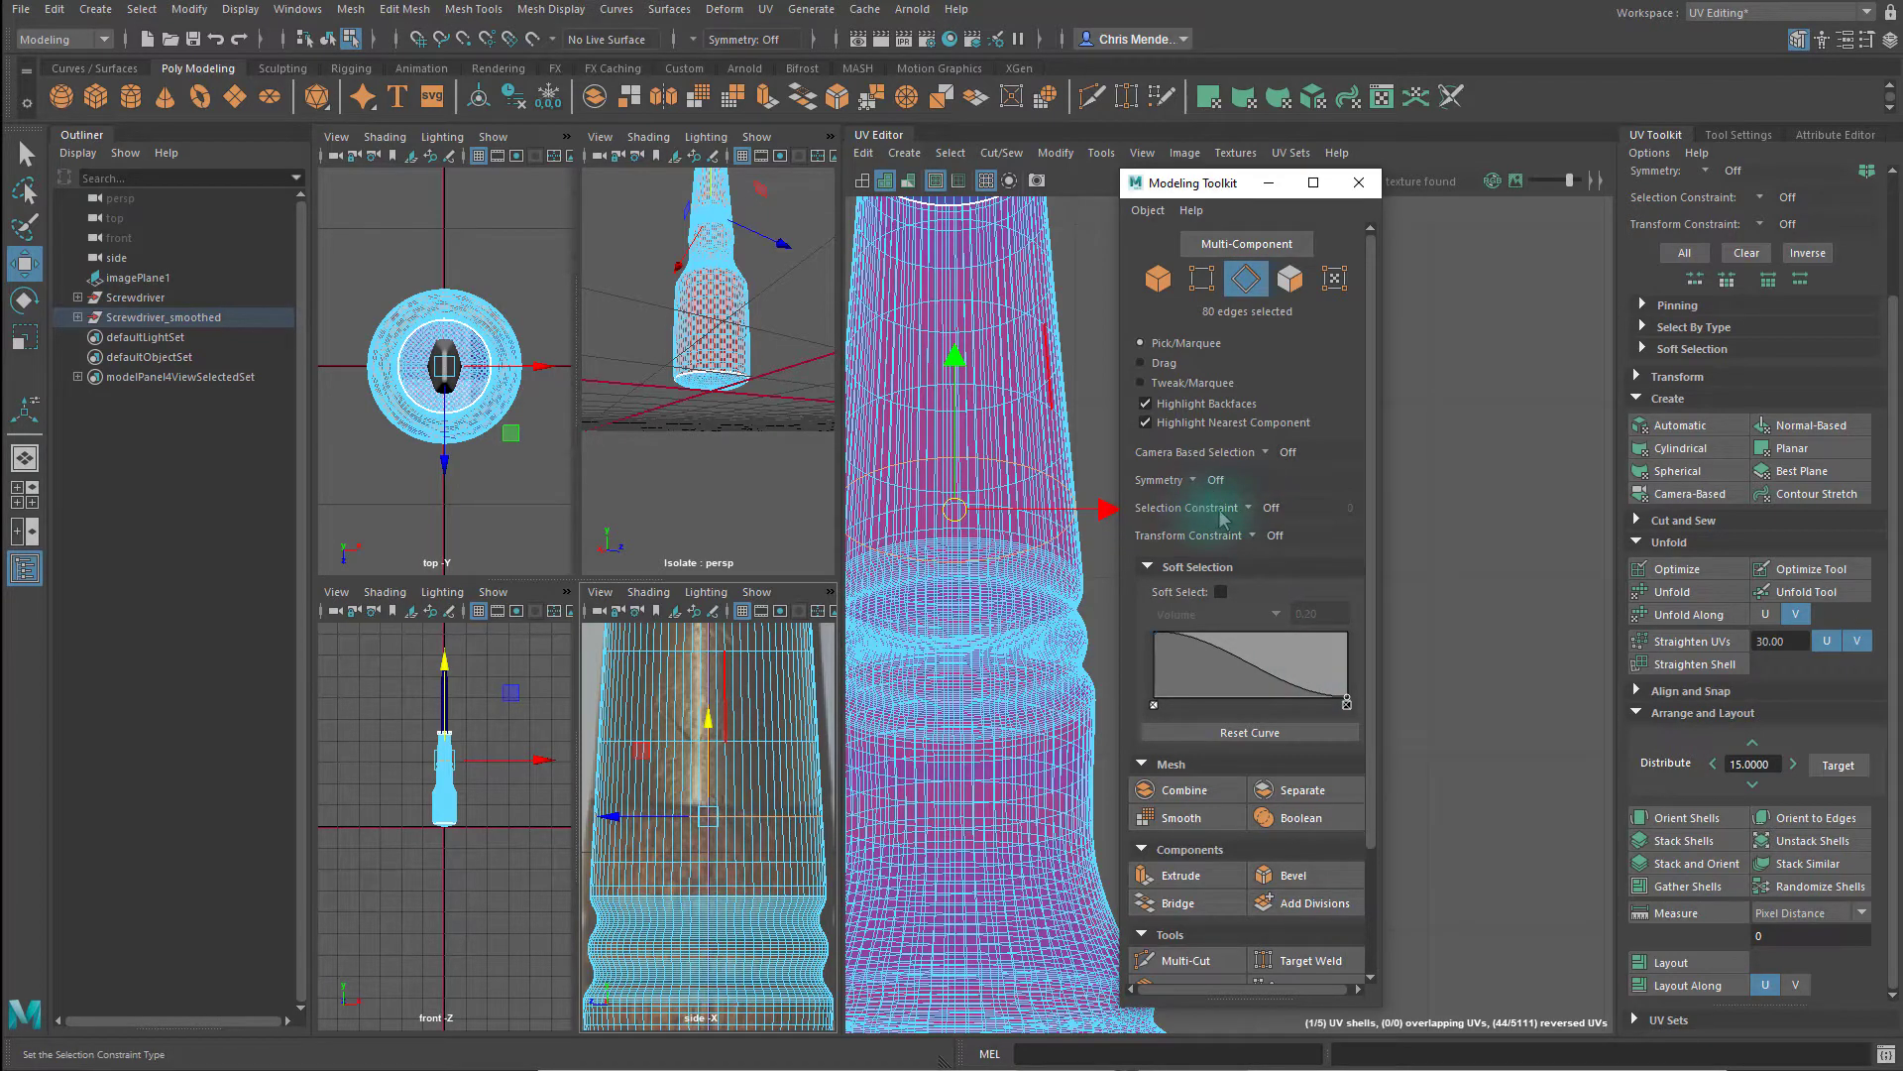
left_click(1249, 536)
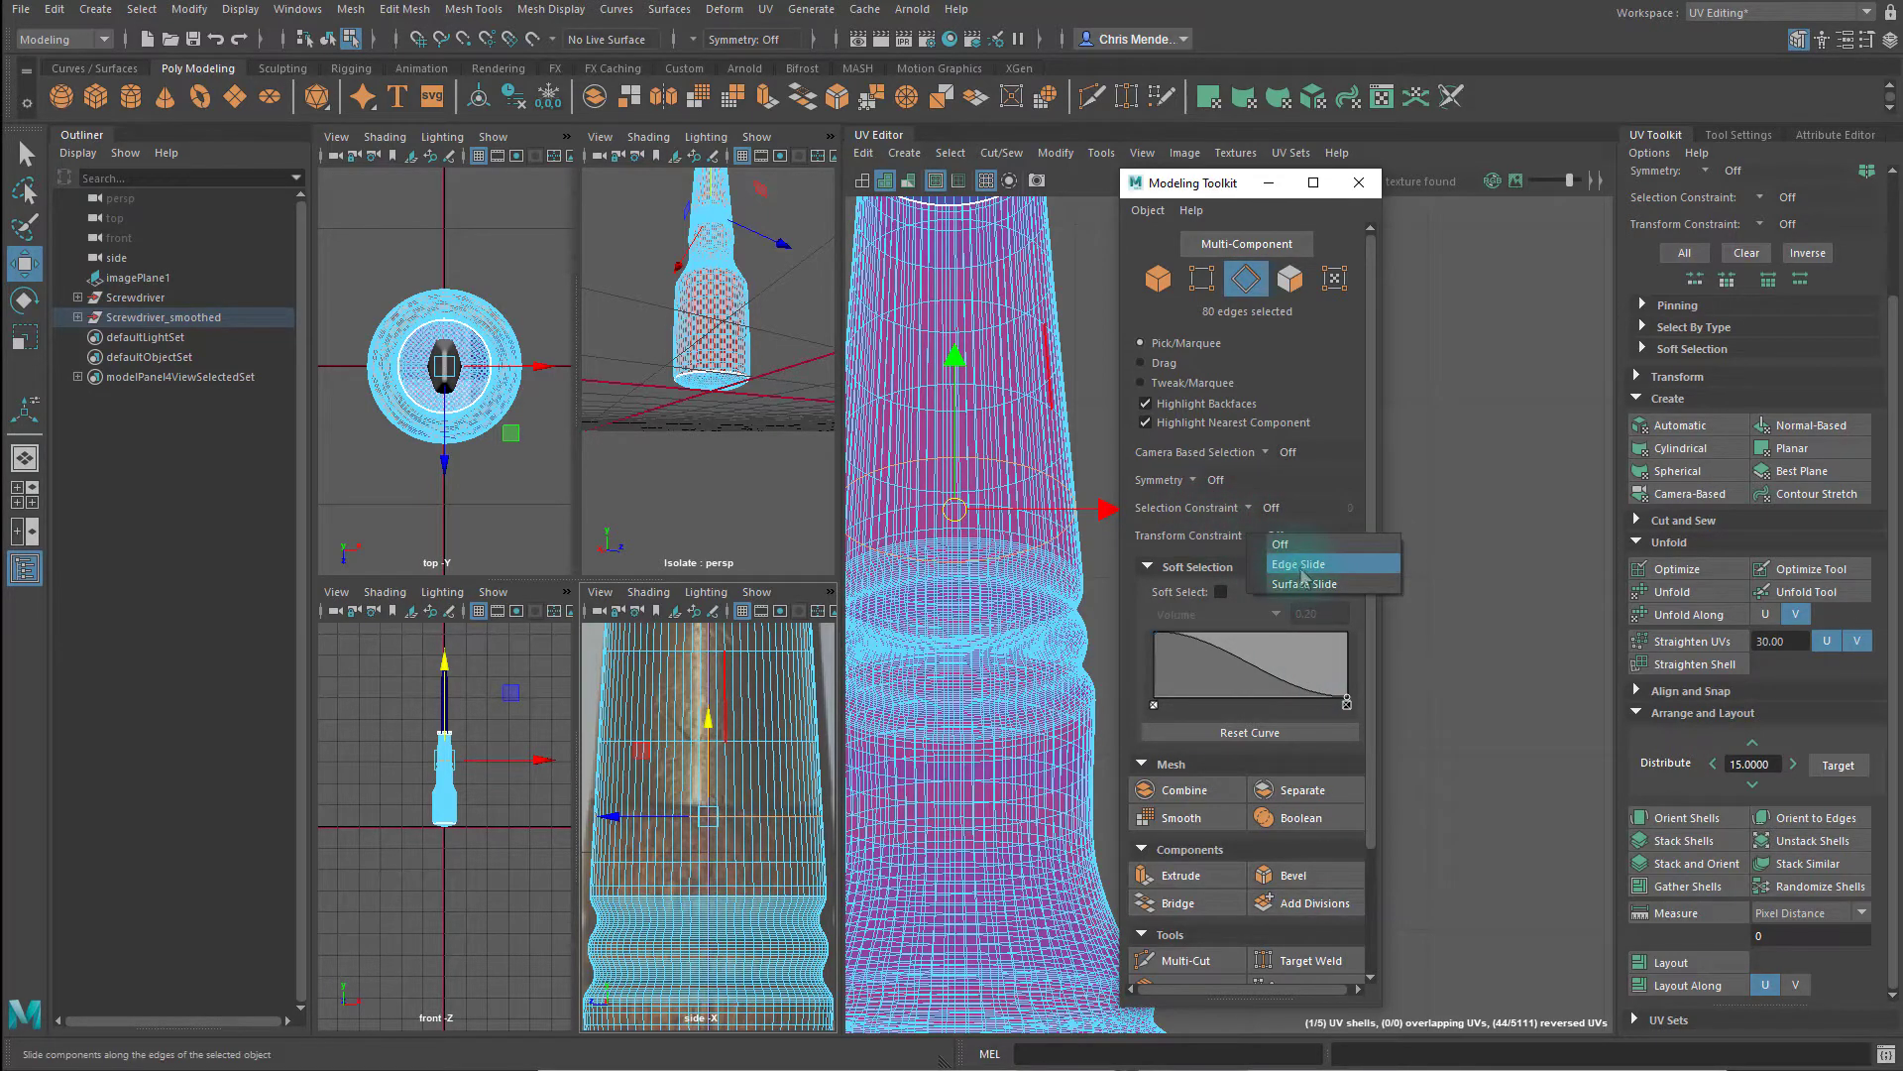
left_click(1356, 184)
left_click(1358, 183)
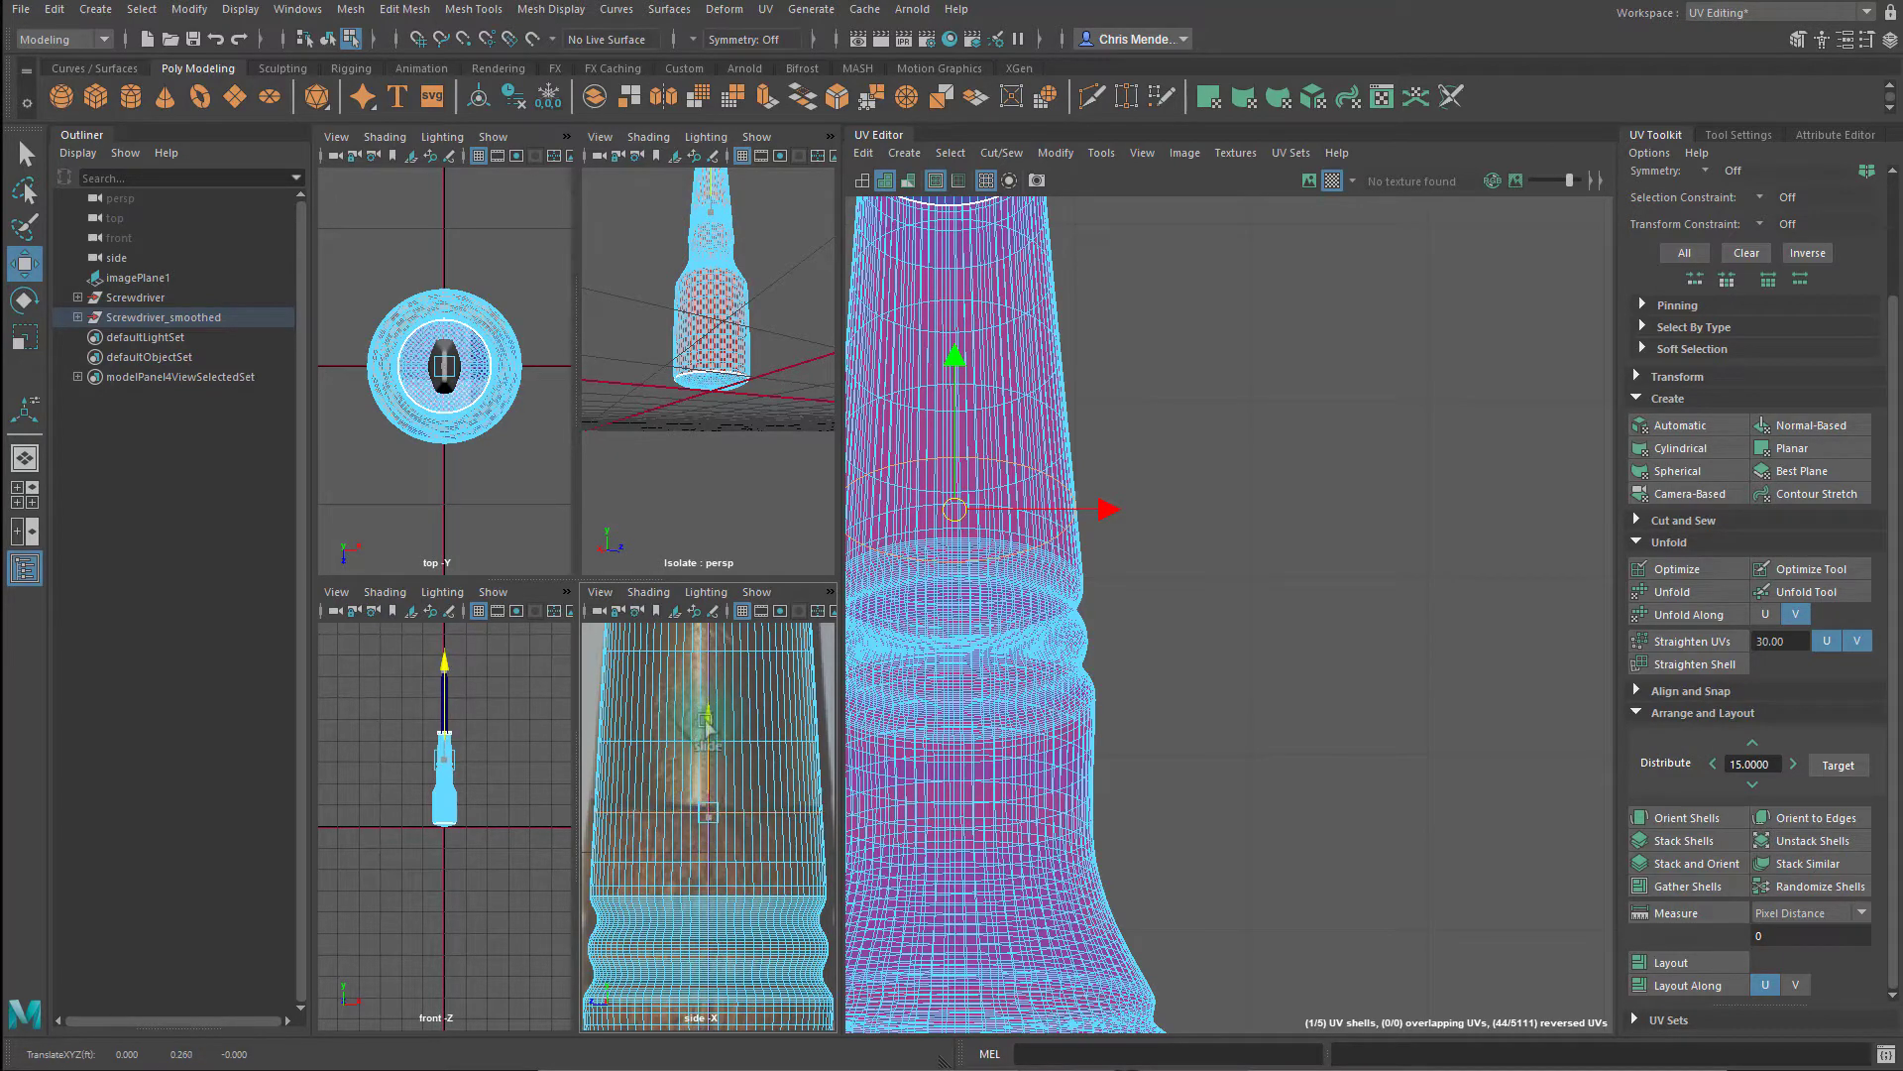
Step: Slide the edge loop slightly up to the reference image's brass-to-wood boundary and cut the UVs along it
key("ctrl+z")
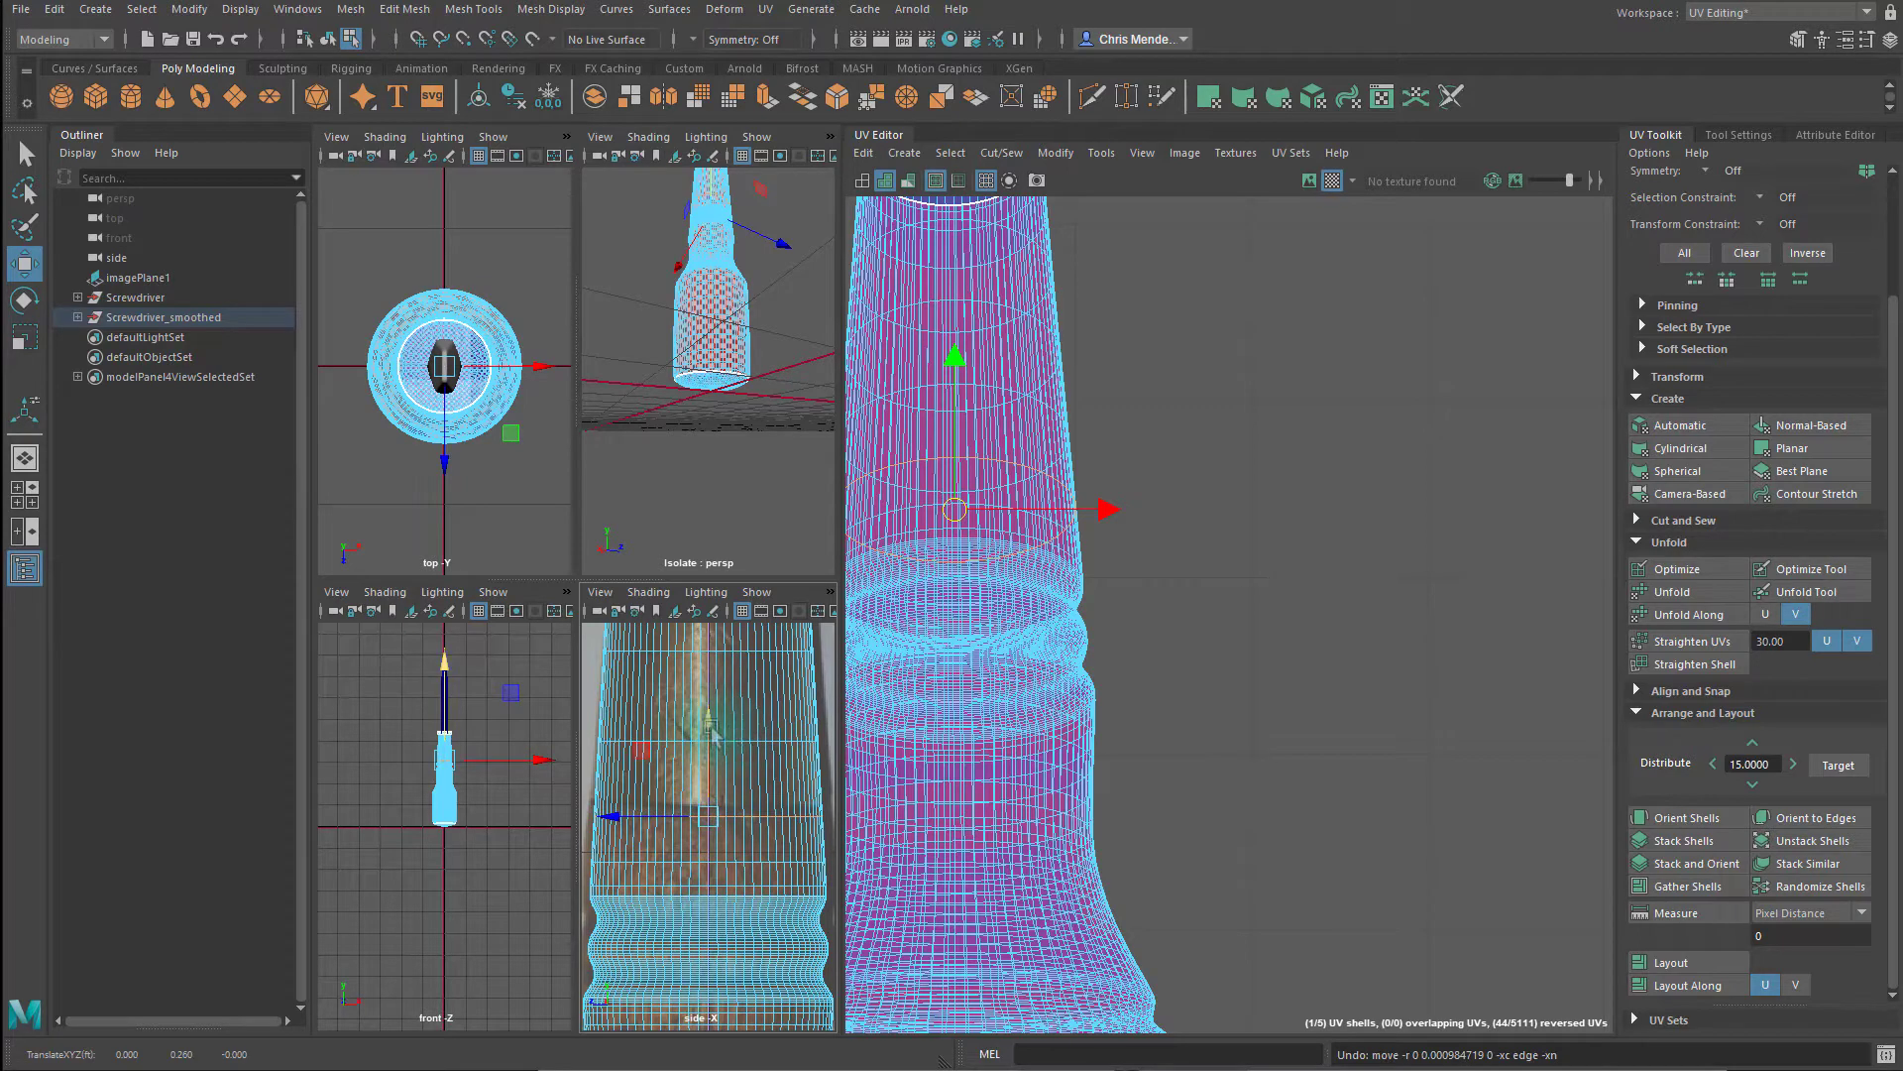
left_click_drag(710, 727, 705, 682)
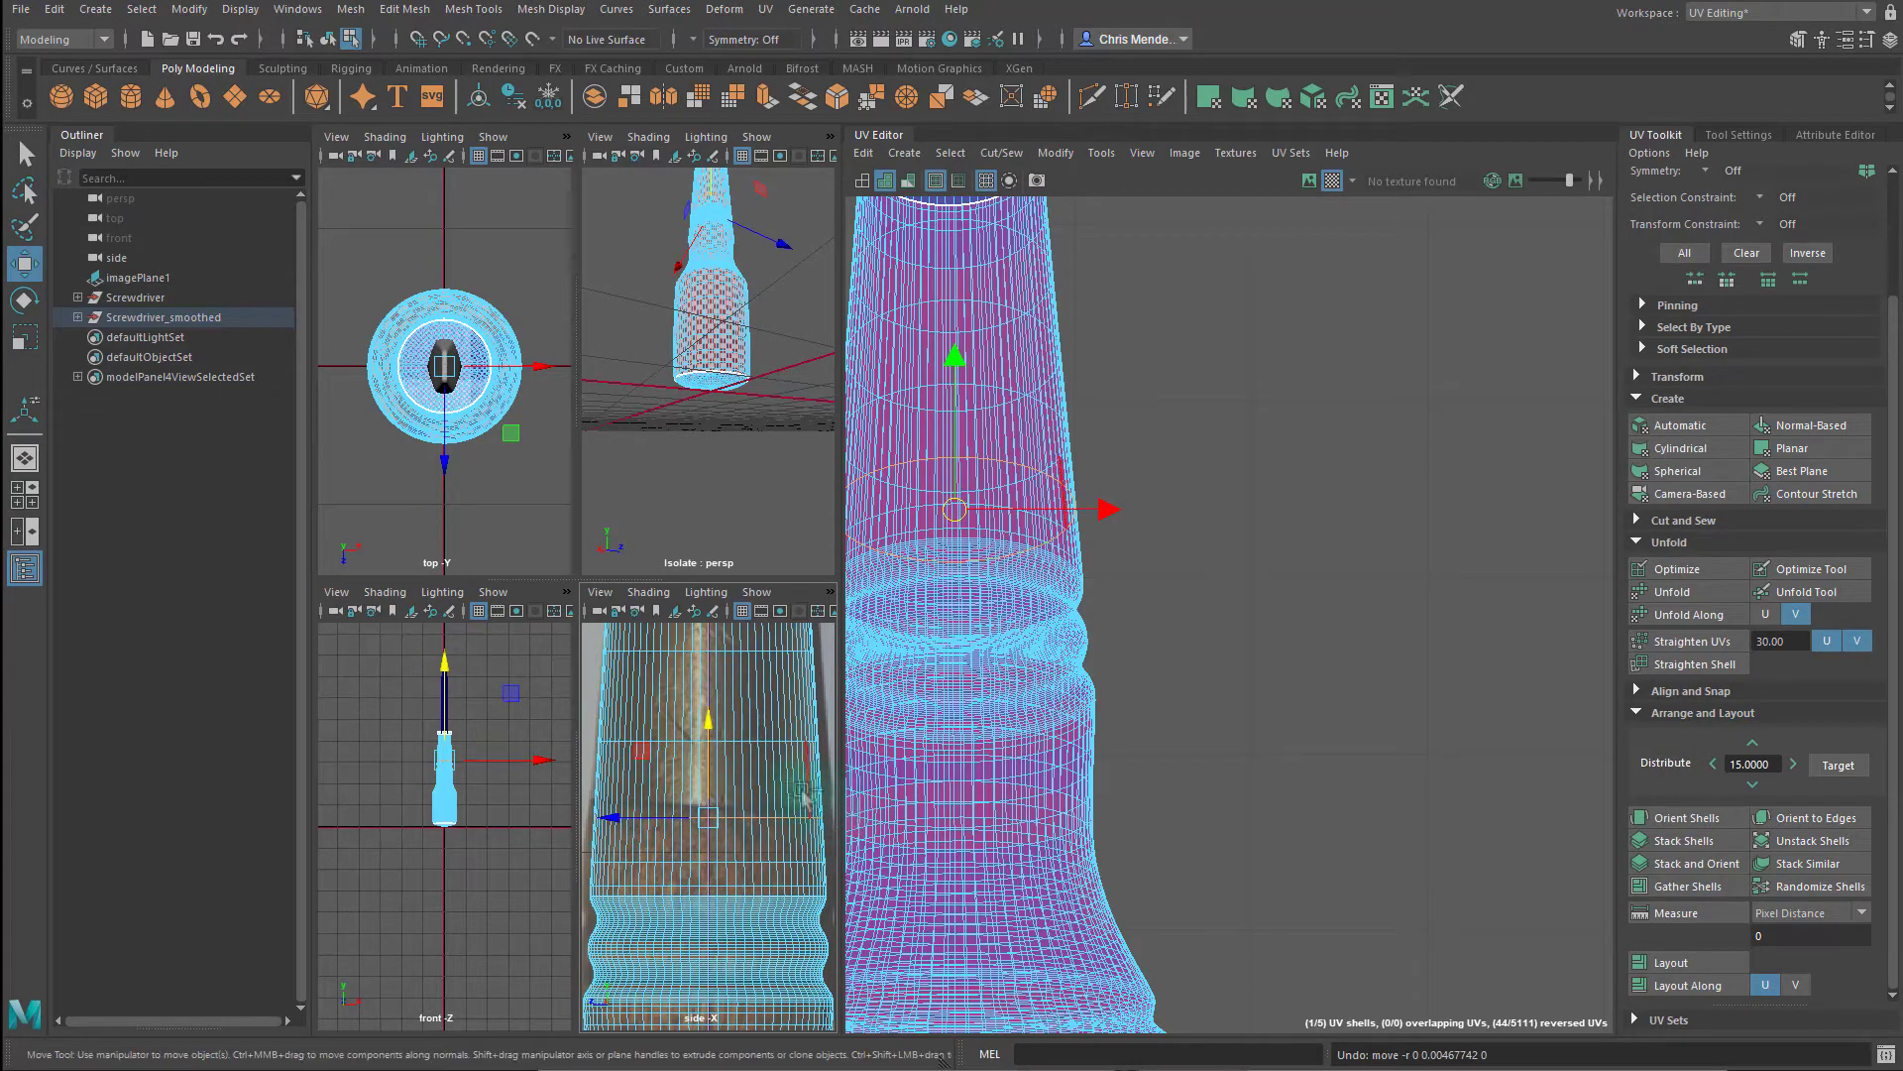
left_click_drag(716, 728, 712, 727)
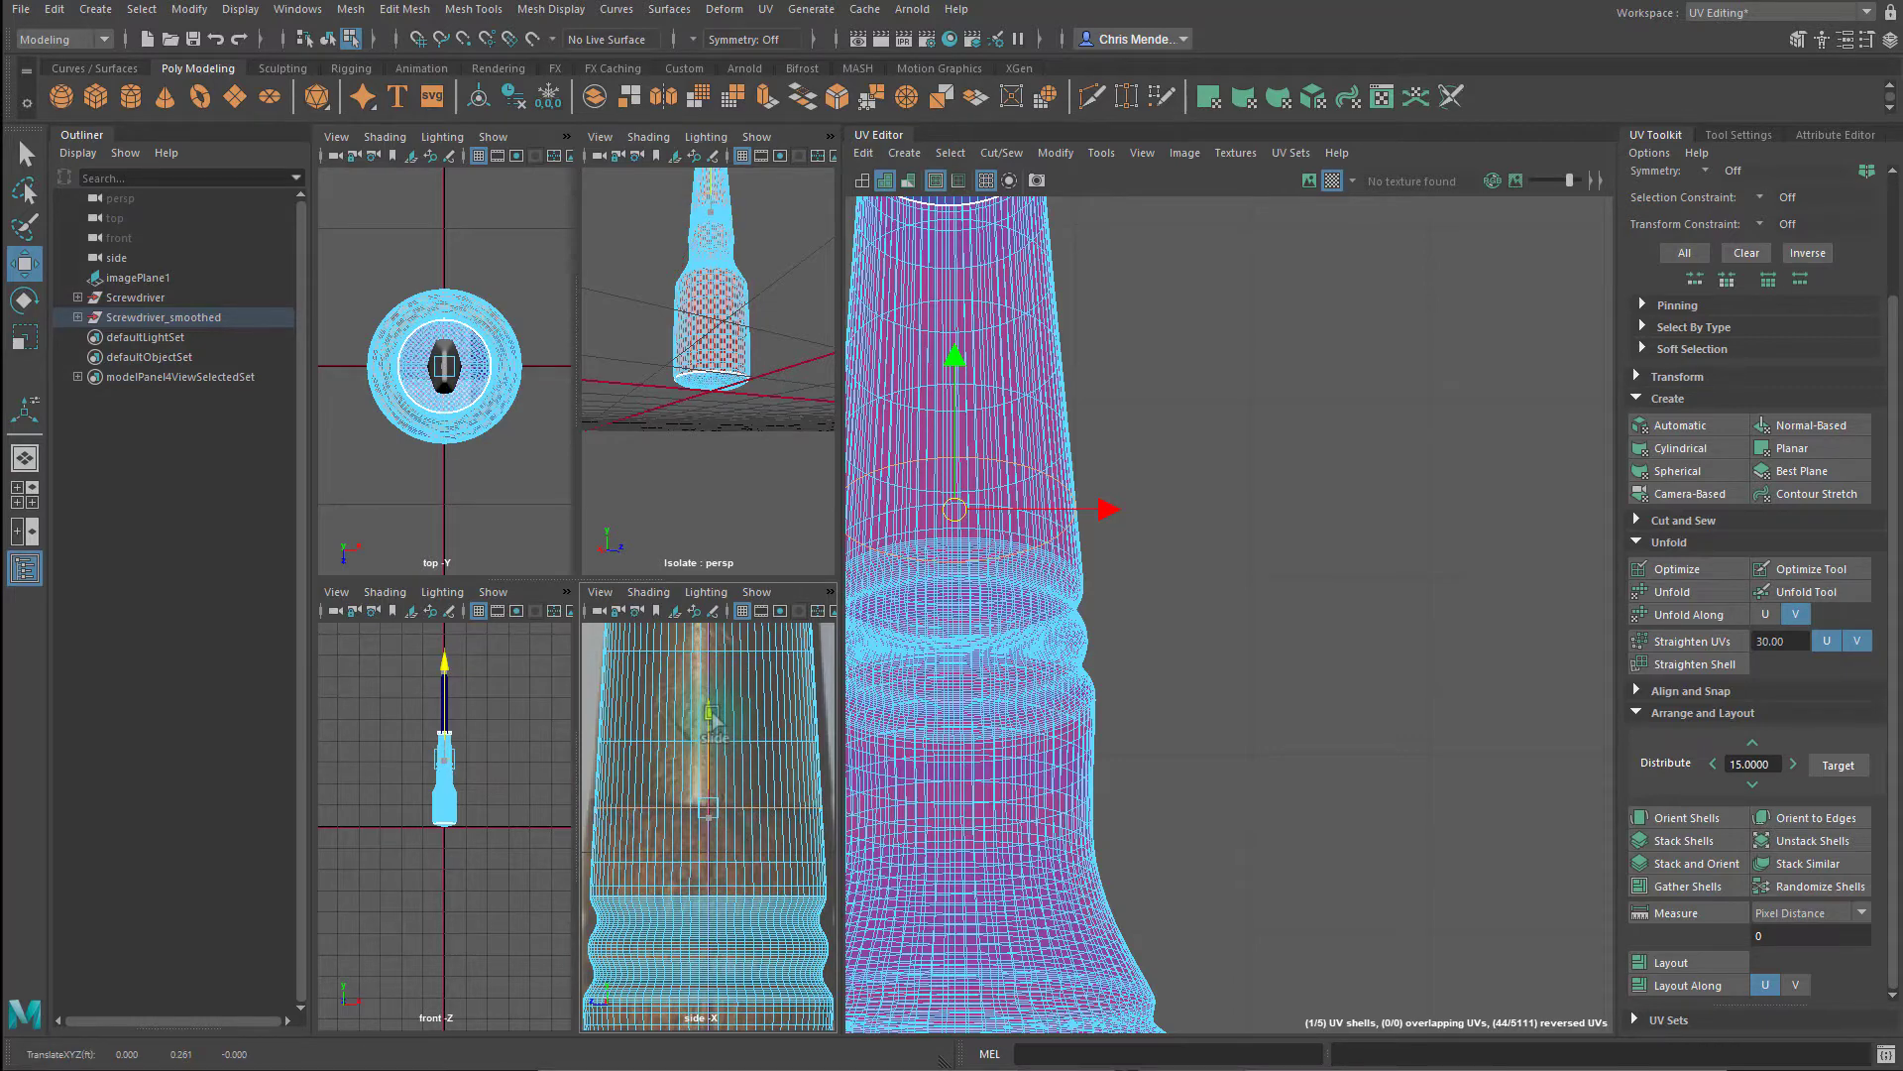
left_click_drag(712, 720, 712, 721)
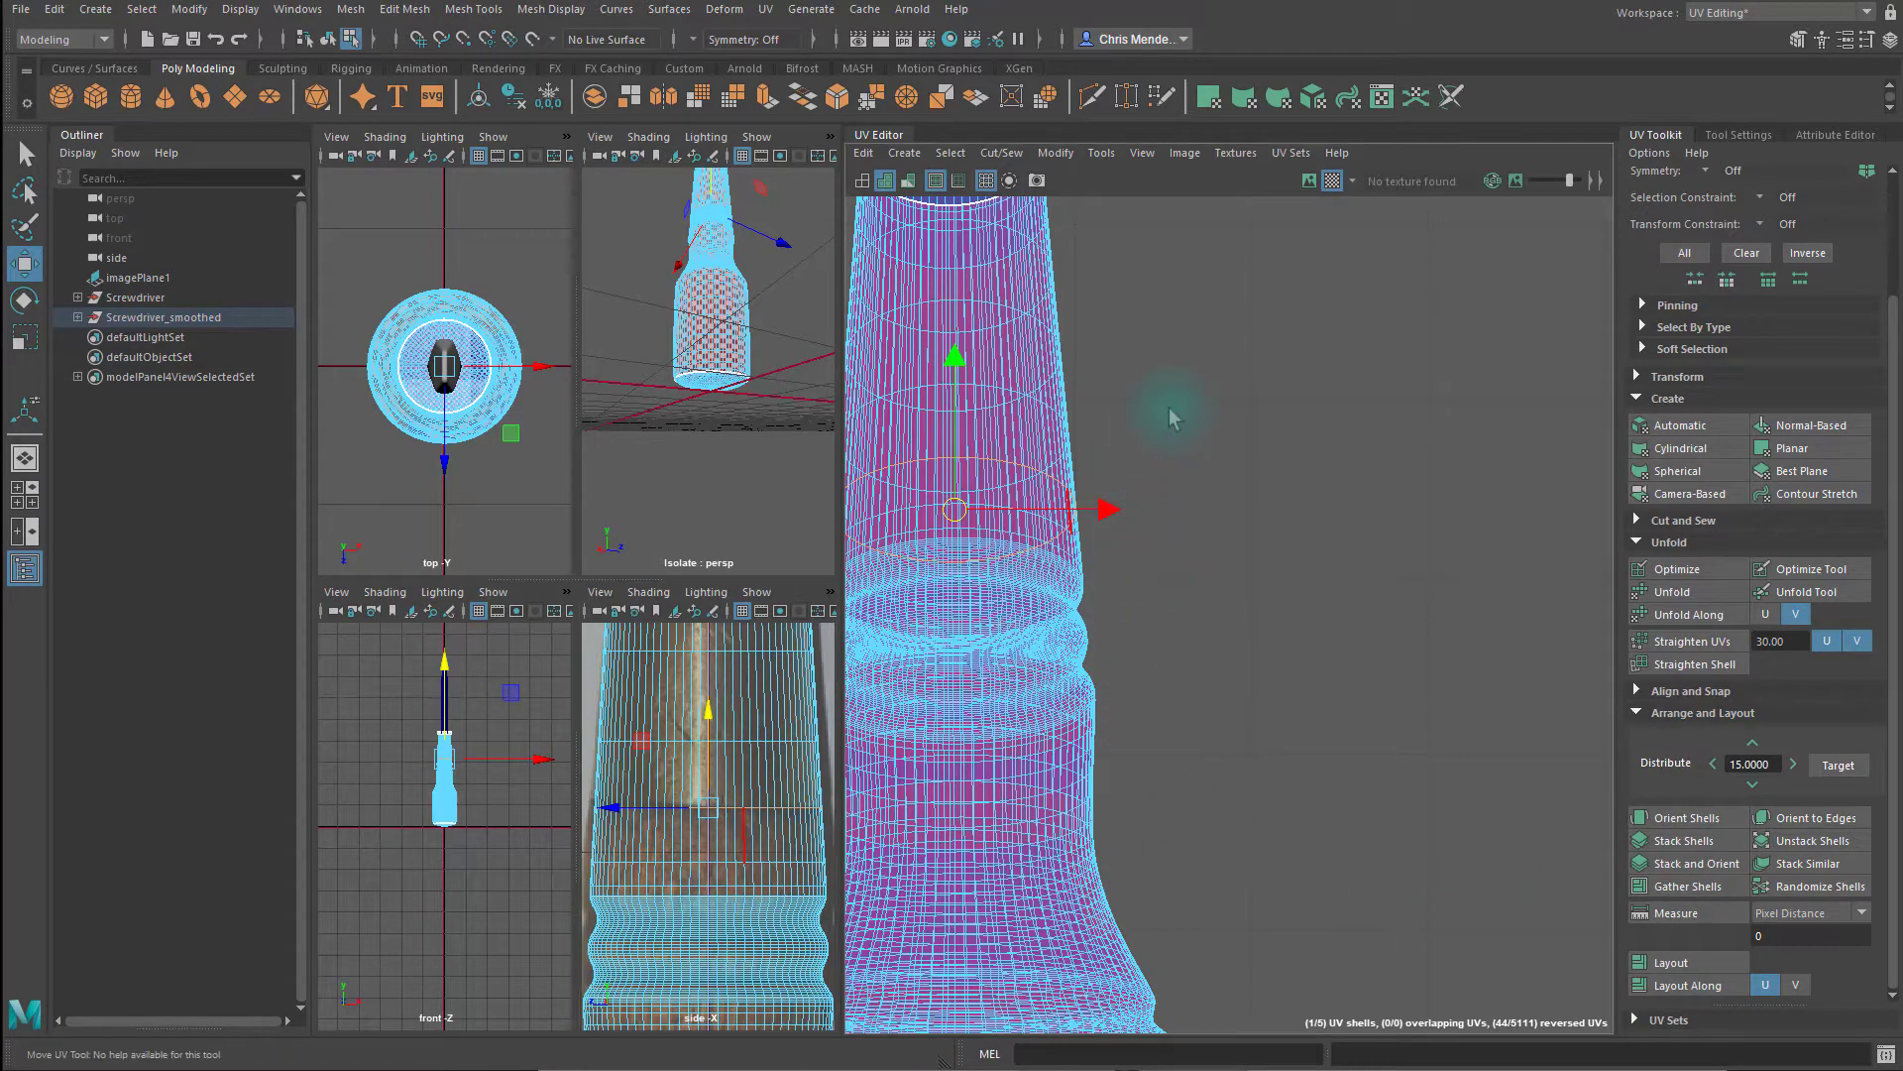
right_click_drag(1110, 492, 1088, 543, "shift")
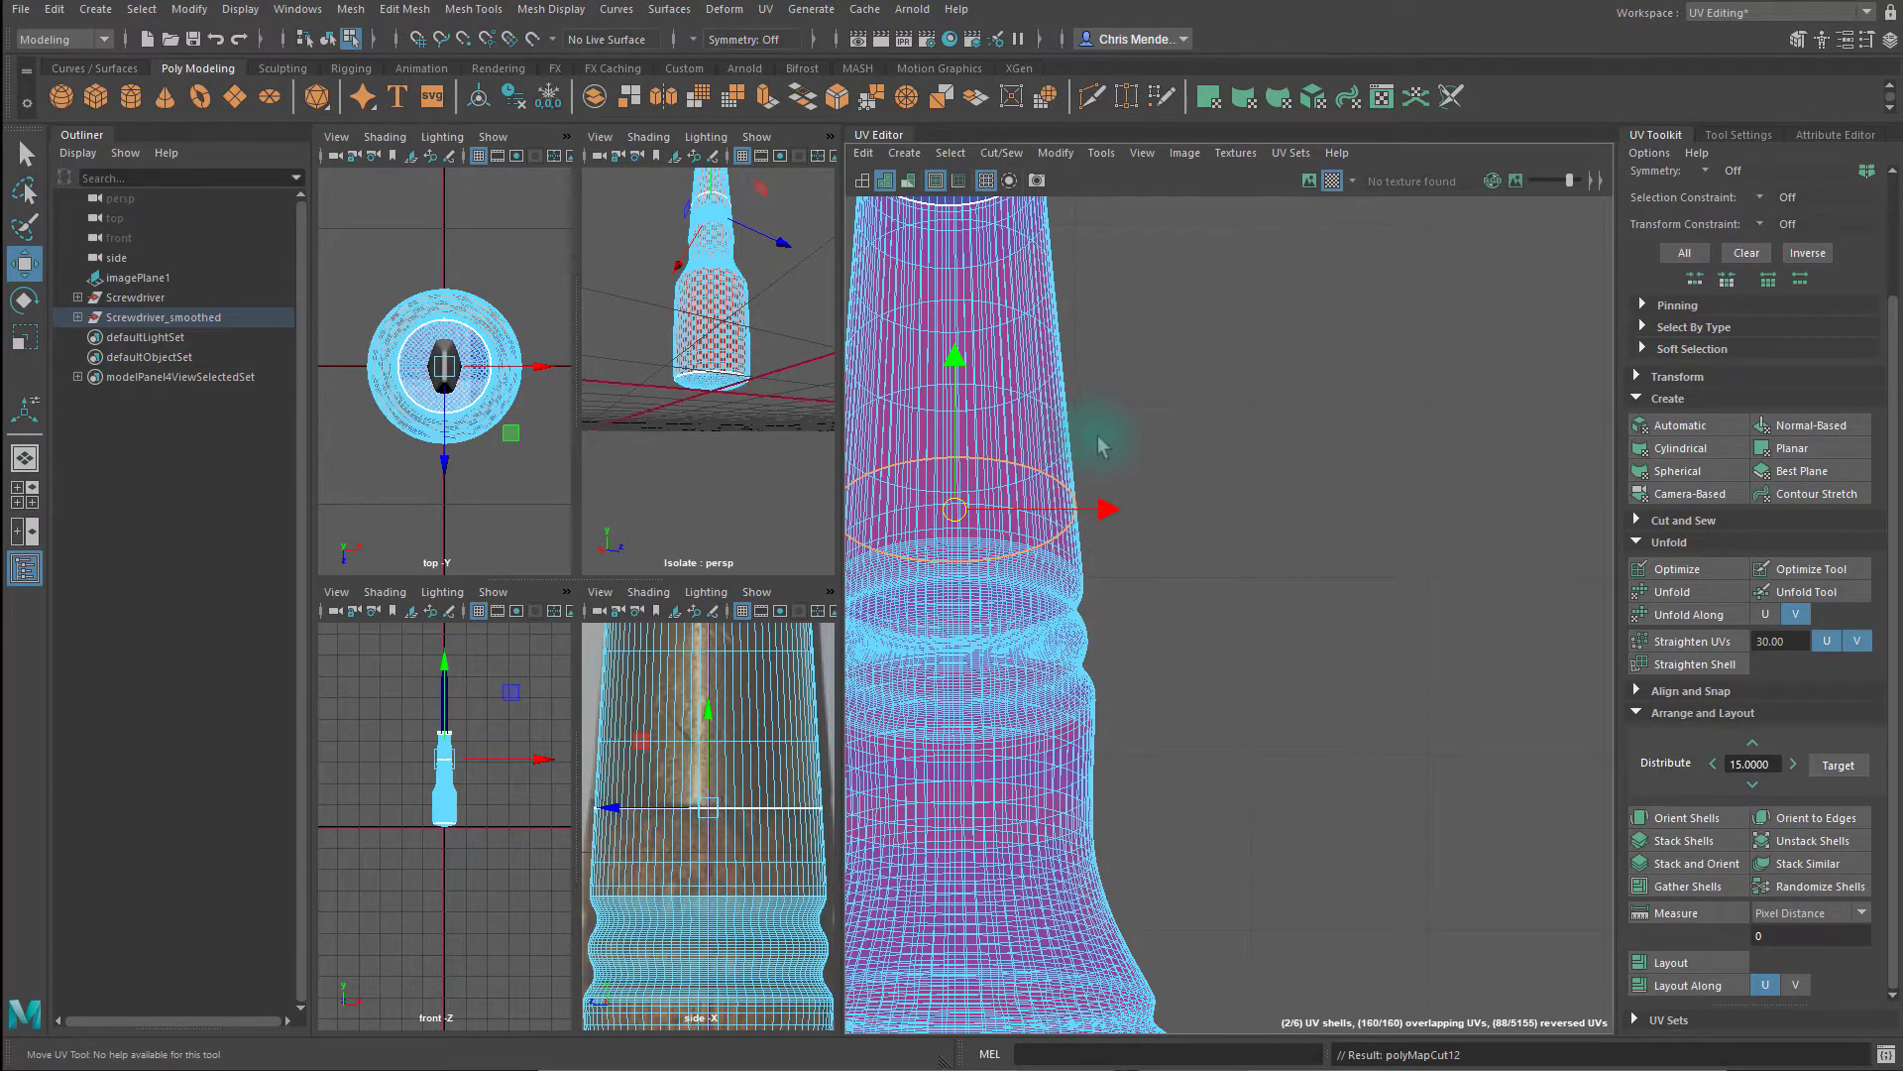
Step: Select the lower handle shell below the new cut and apply a Cylindrical UV projection to it
scroll(1102, 446, "down", 2)
right_click_drag(1045, 710, 989, 682)
left_click(1051, 700)
scroll(1254, 724, "down", 3)
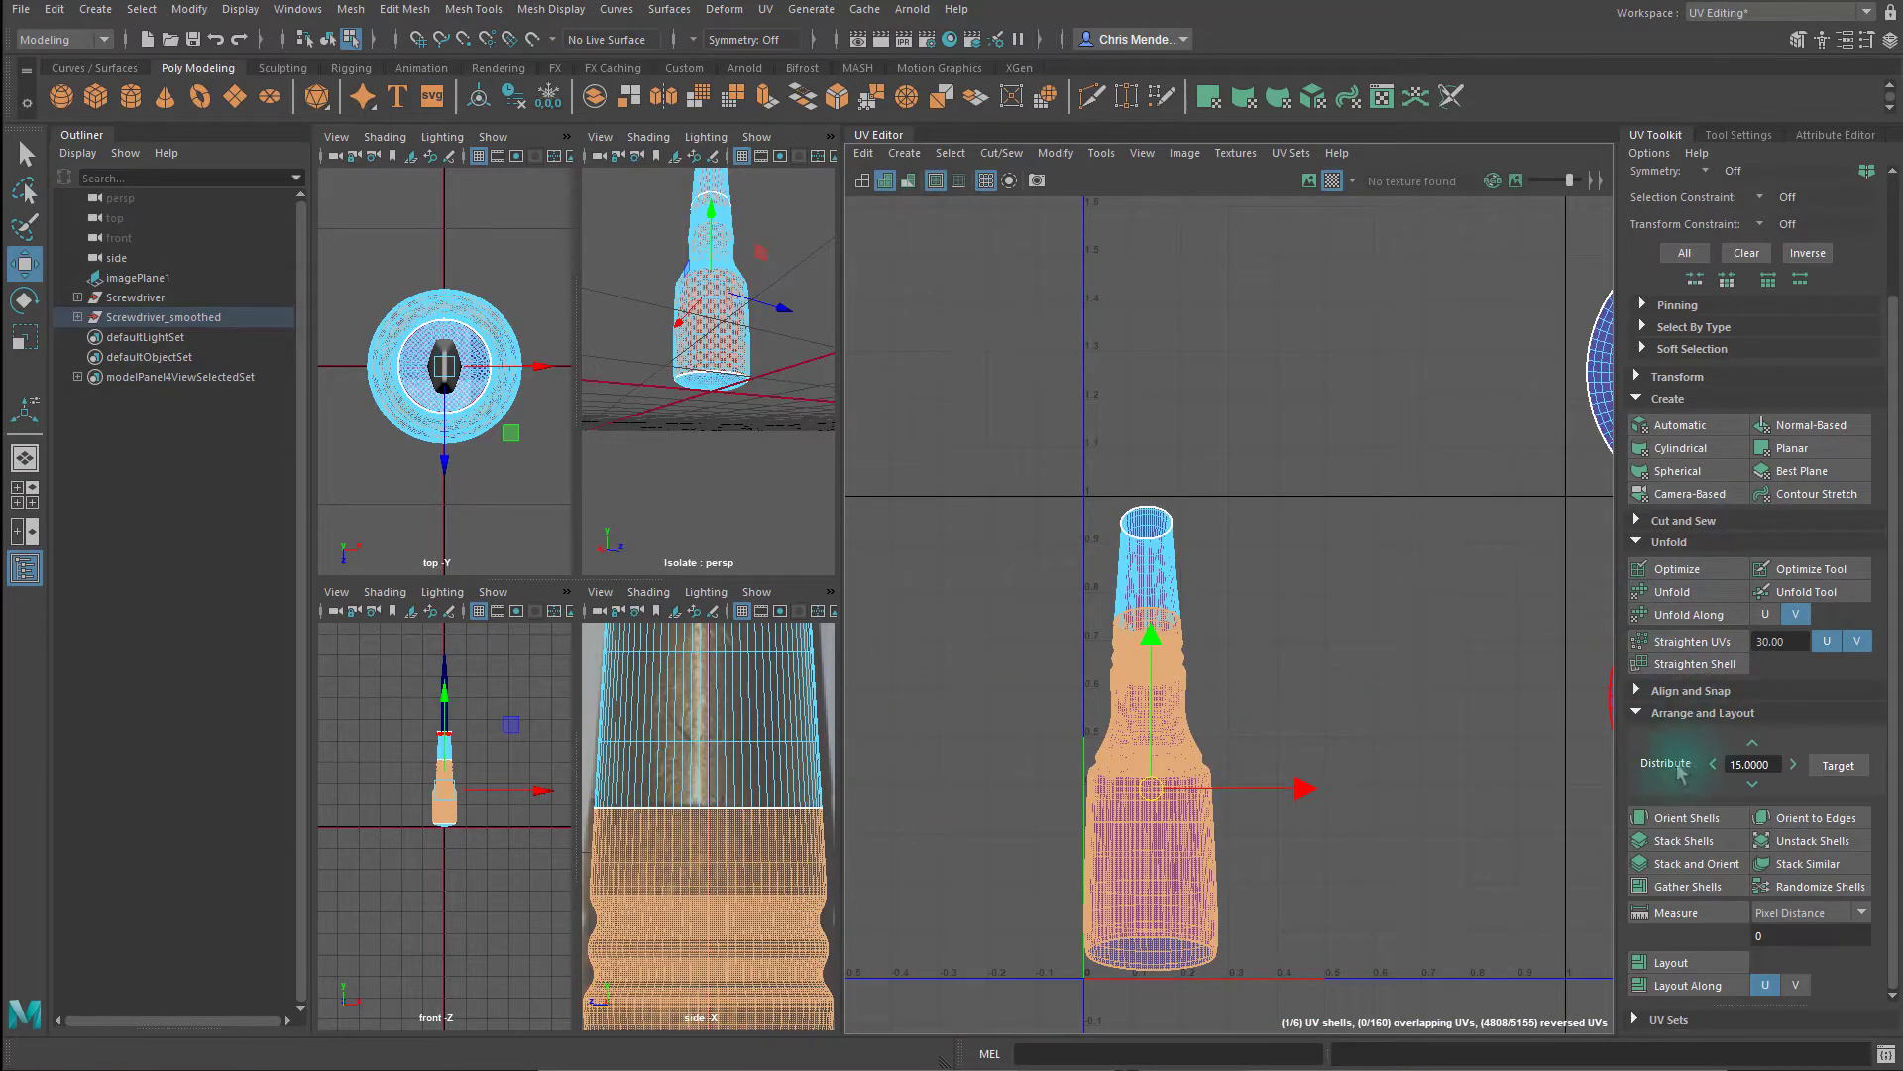
left_click(1654, 713)
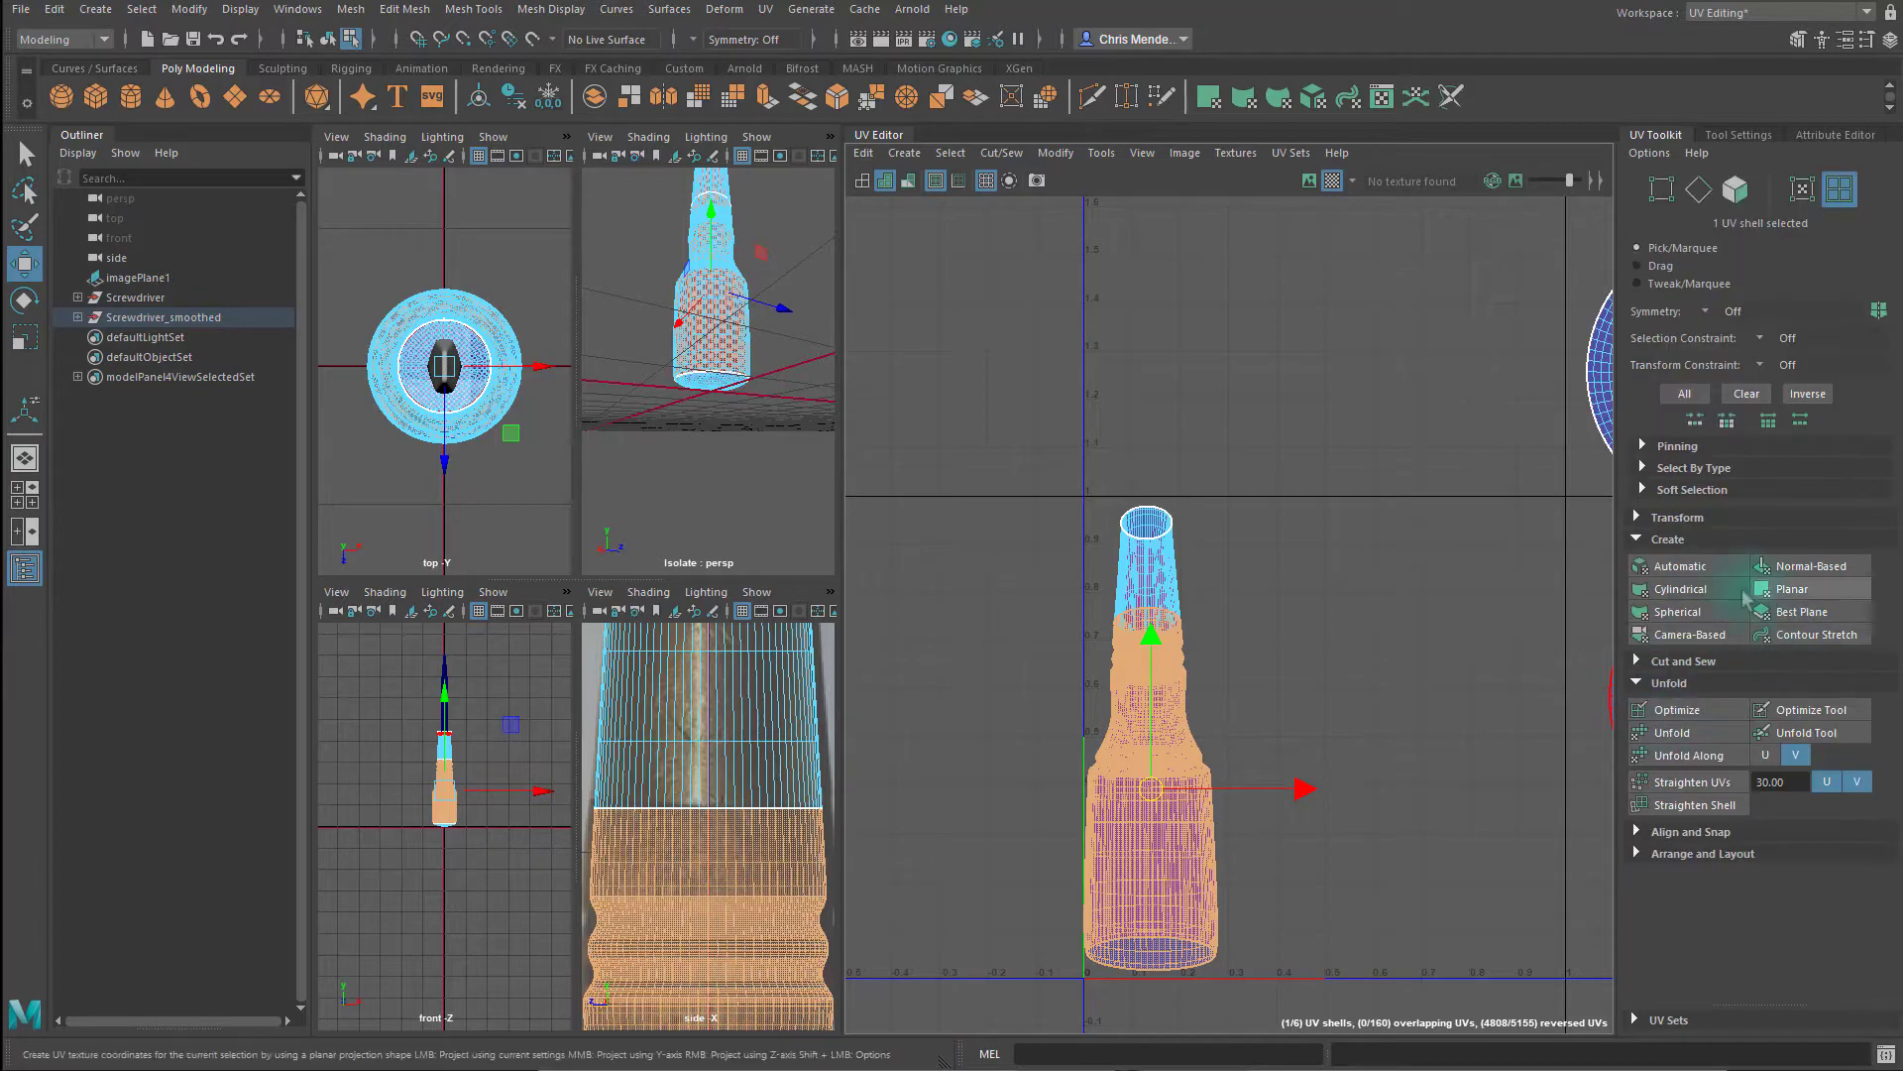
left_click(1652, 684)
left_click(1677, 591)
scroll(1265, 694, "down", 3)
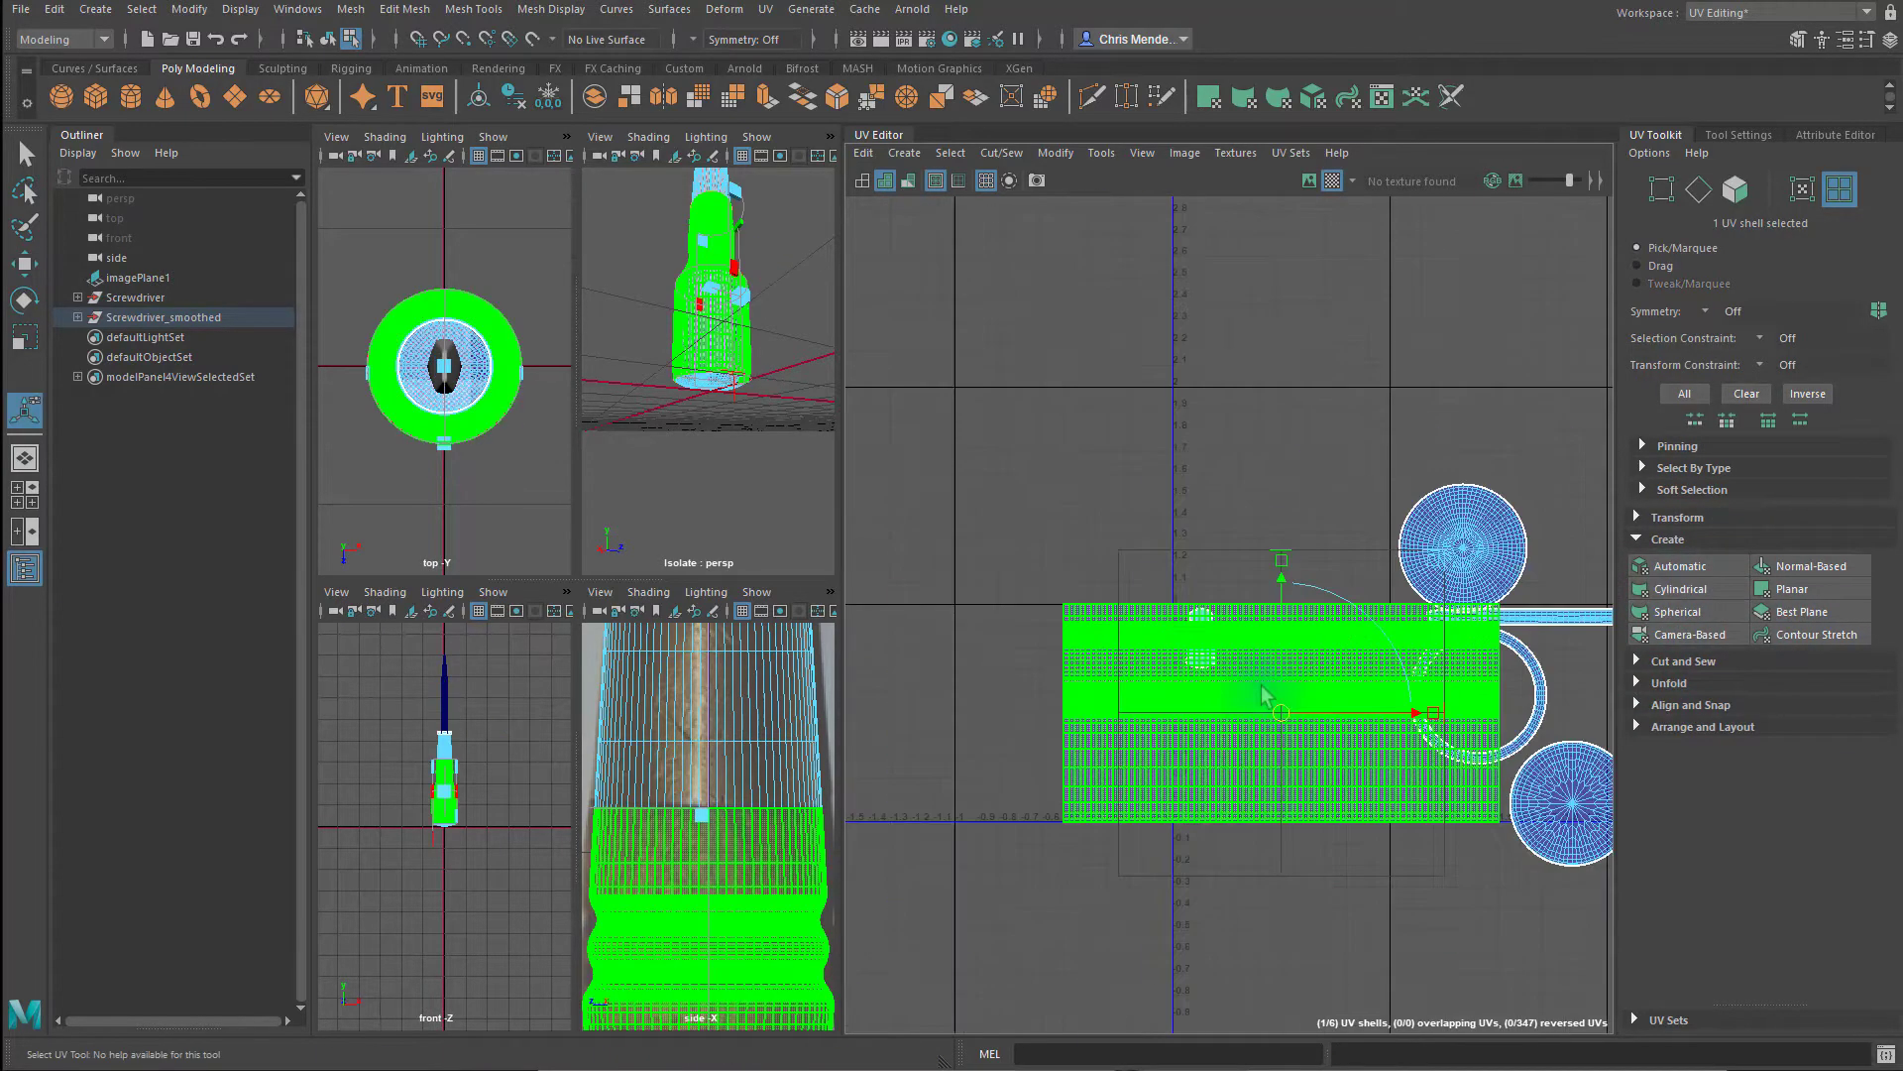
scroll(1265, 693, "down", 2)
scroll(1351, 721, "up", 3)
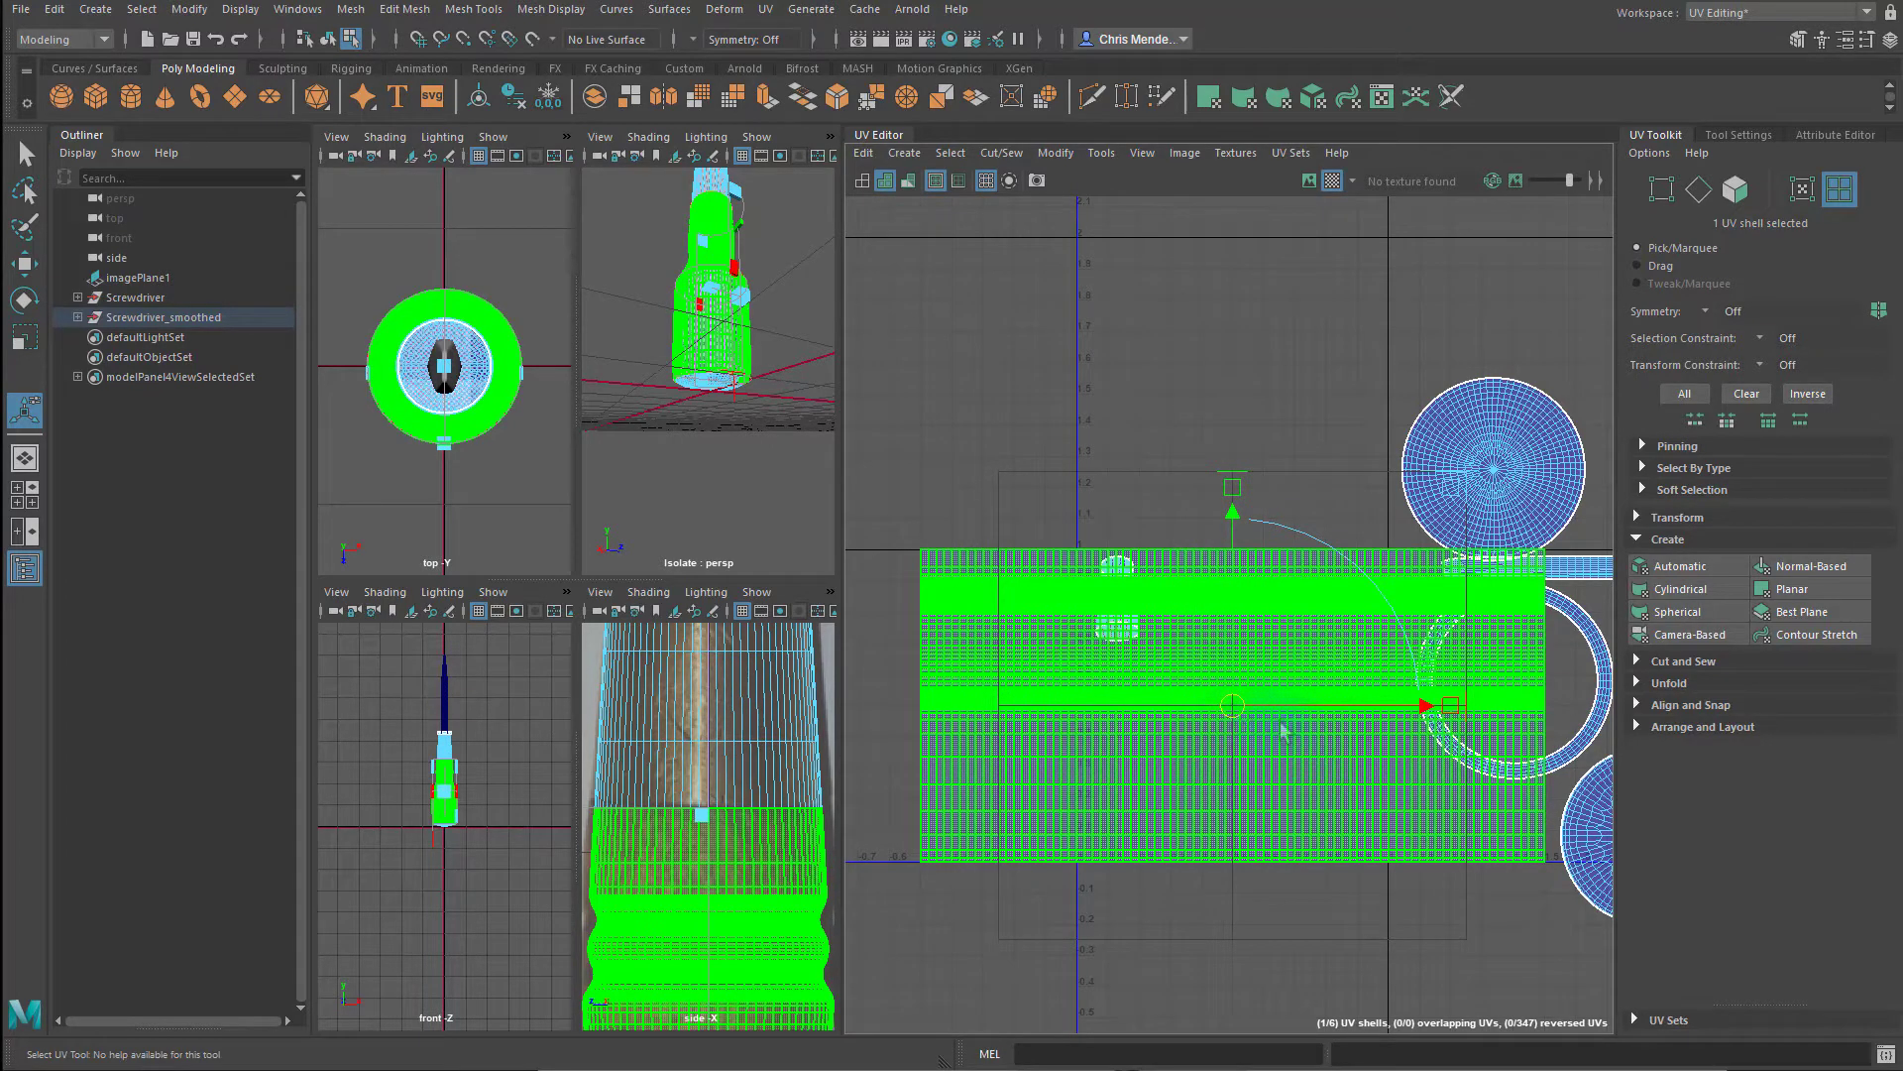
Step: Save the scene and unfold the cylindrically projected lower handle shell
key("ctrl+s")
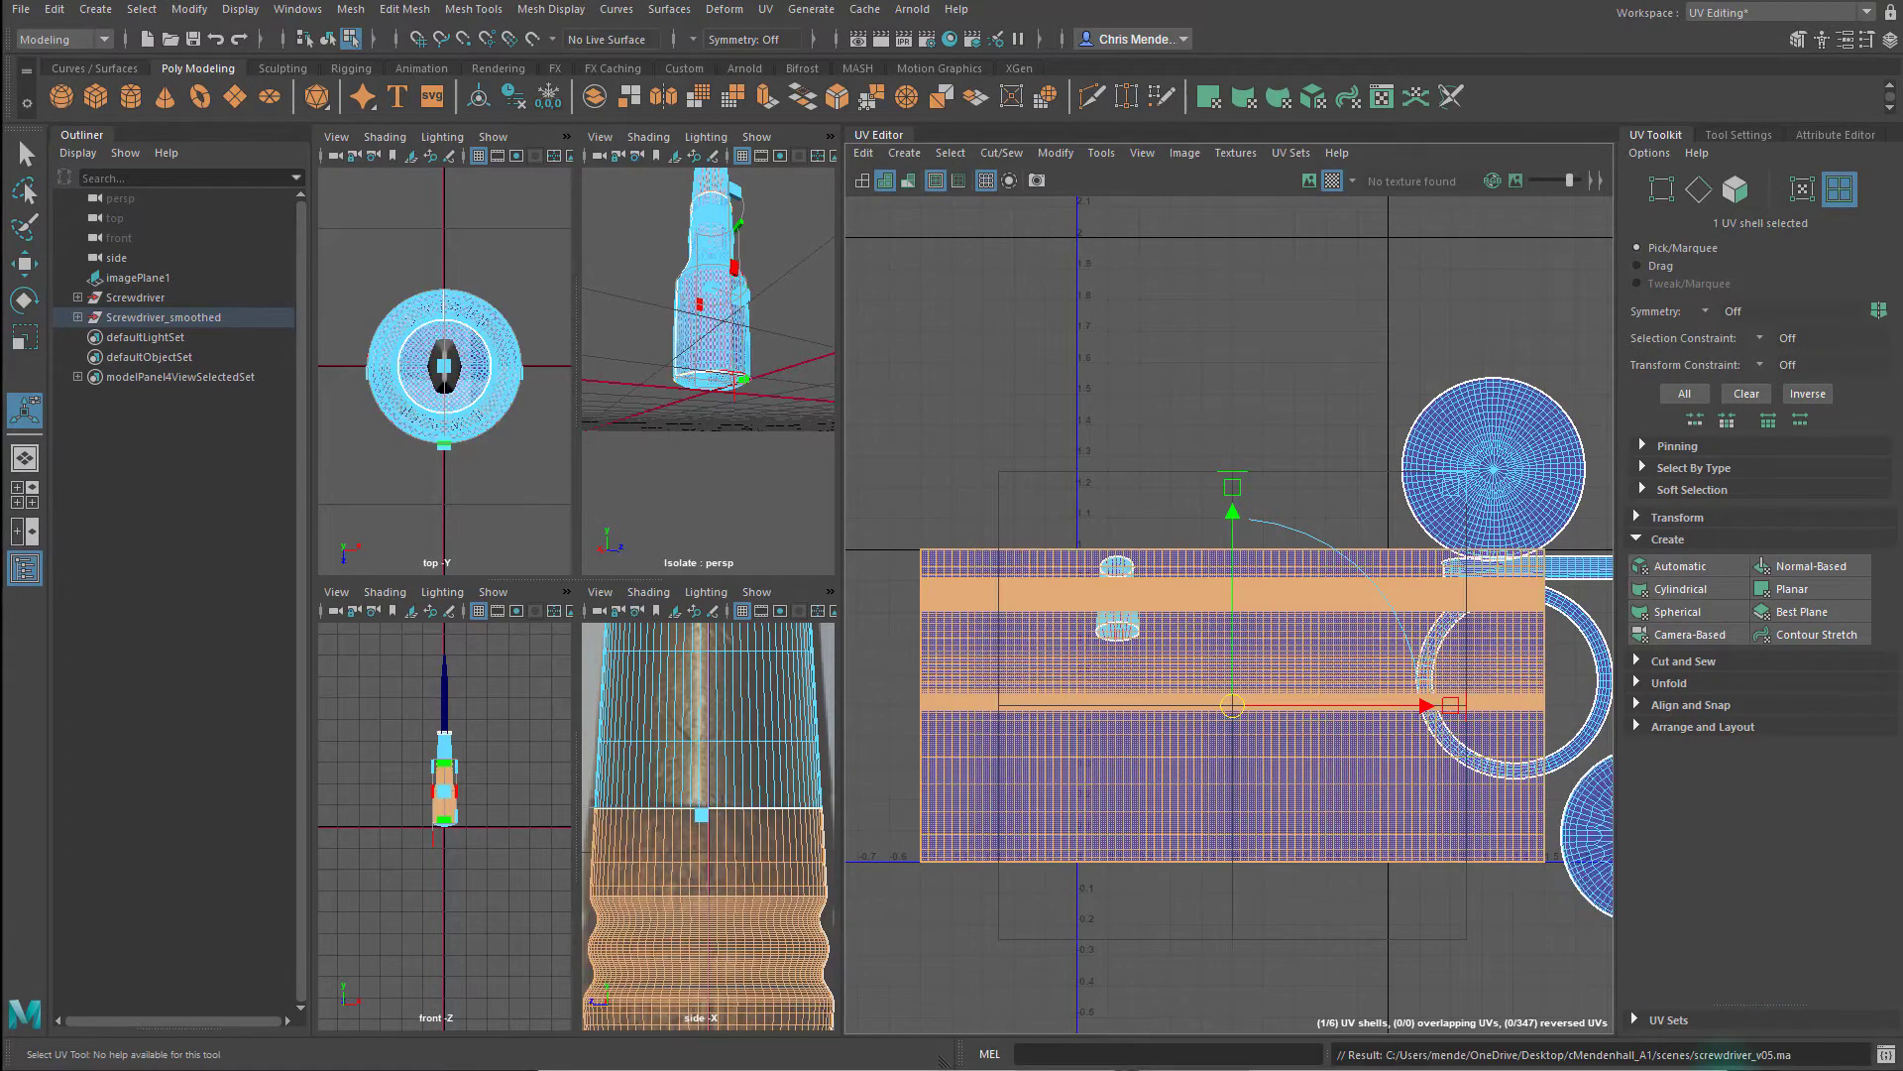
left_click_drag(1232, 710, 1240, 762)
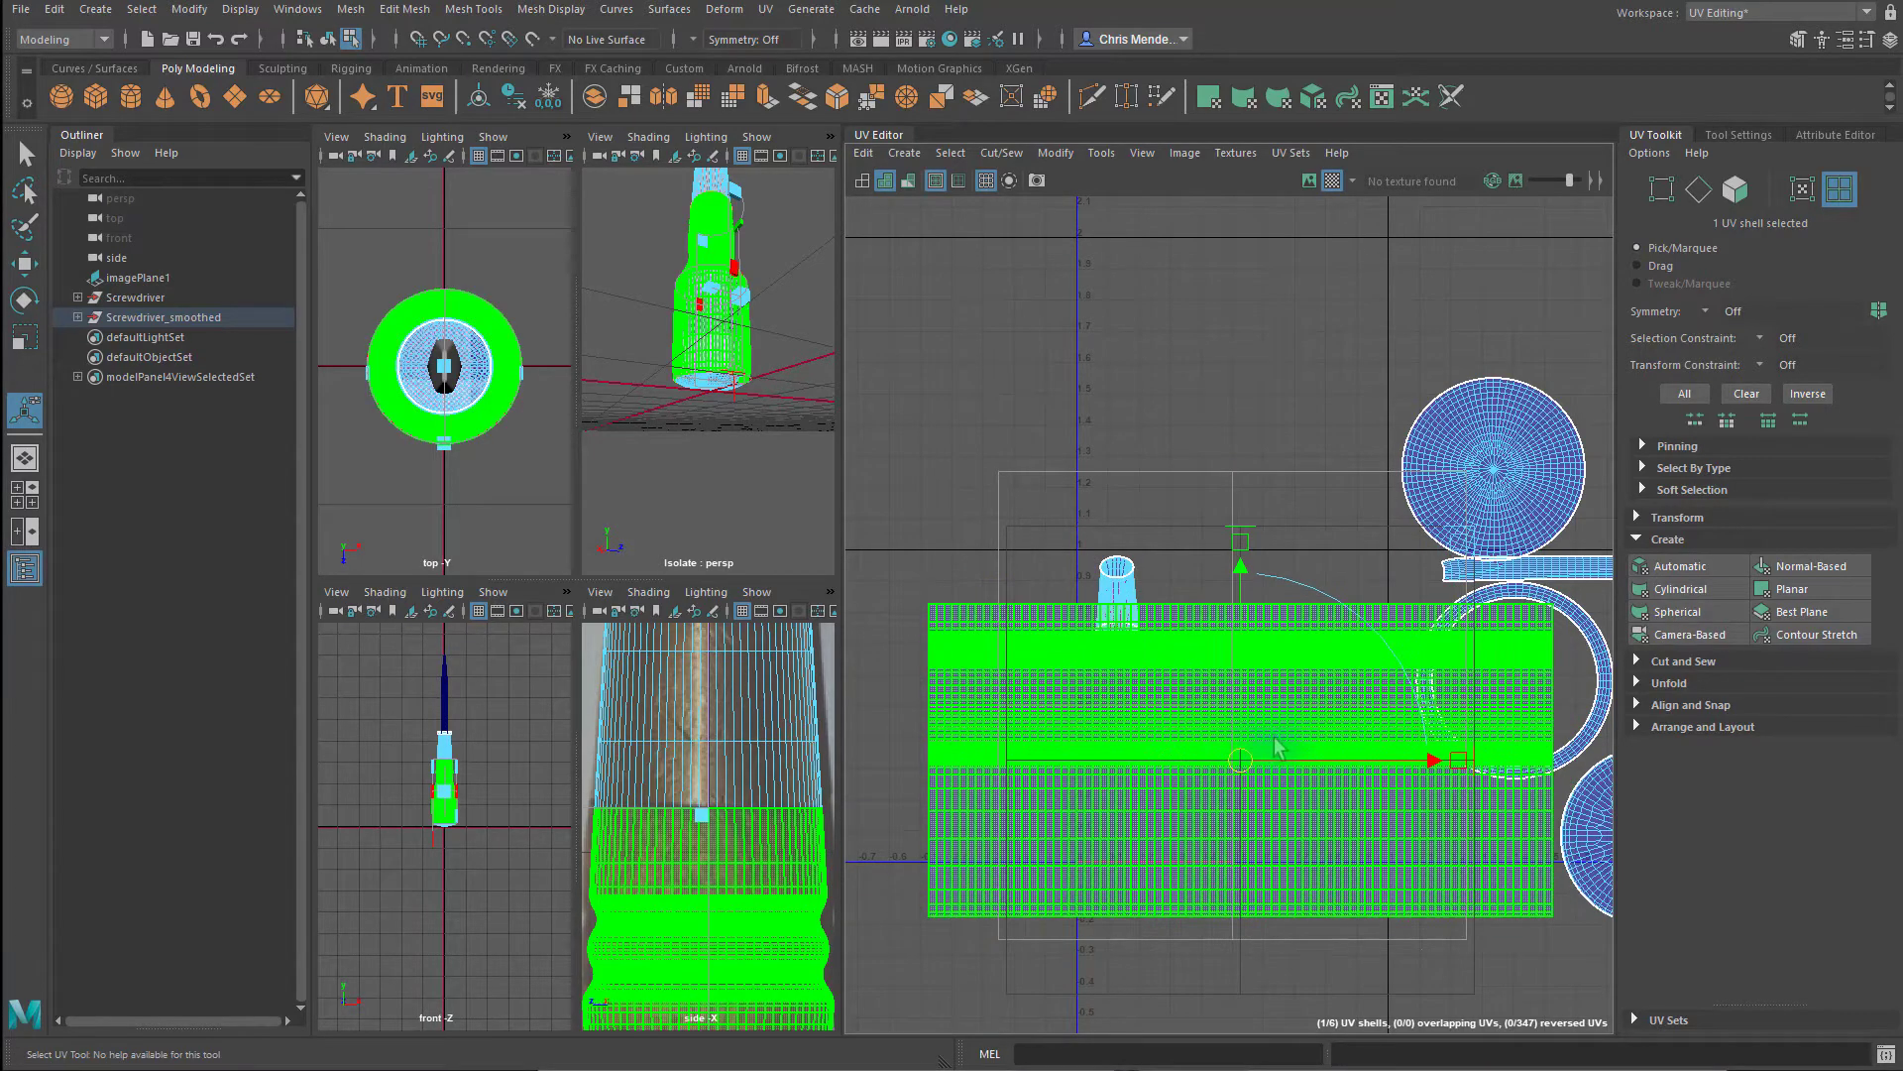
scroll(1343, 741, "down", 4)
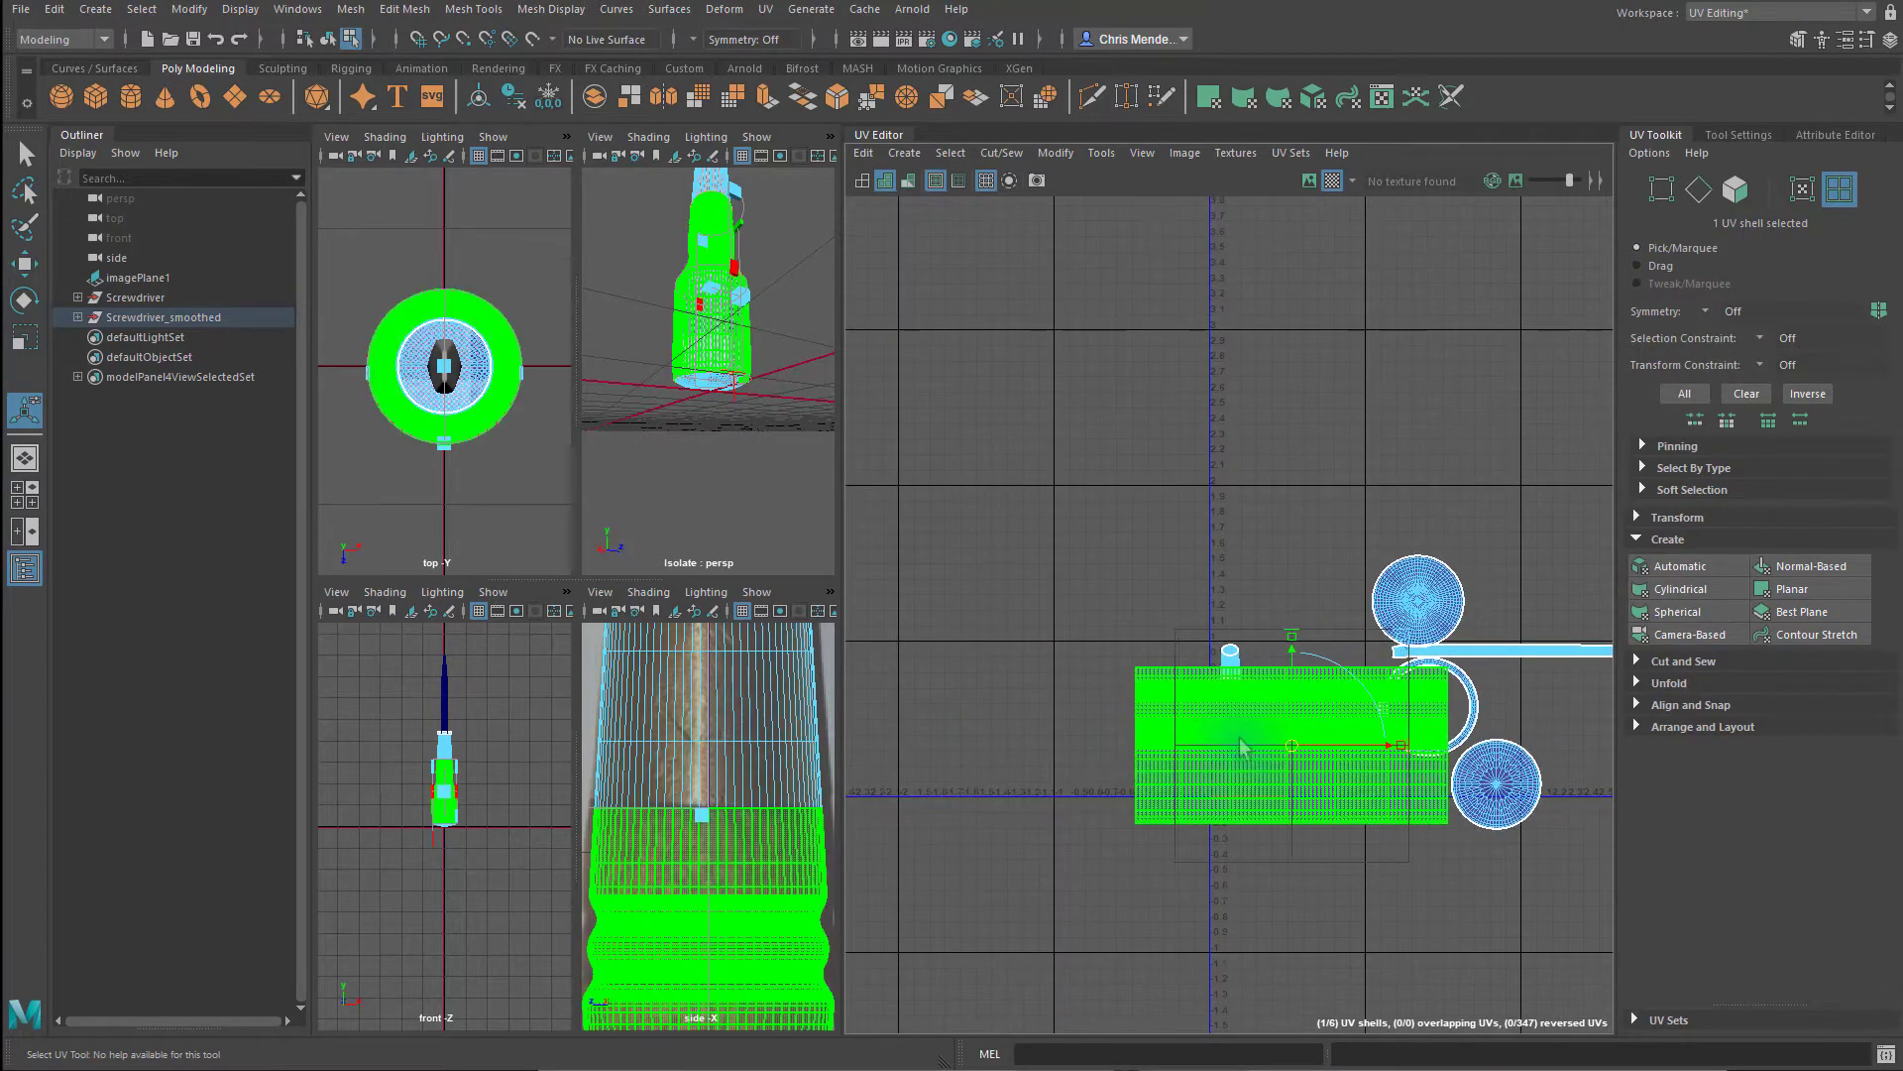
right_click_drag(1452, 756, 1024, 741, "shift")
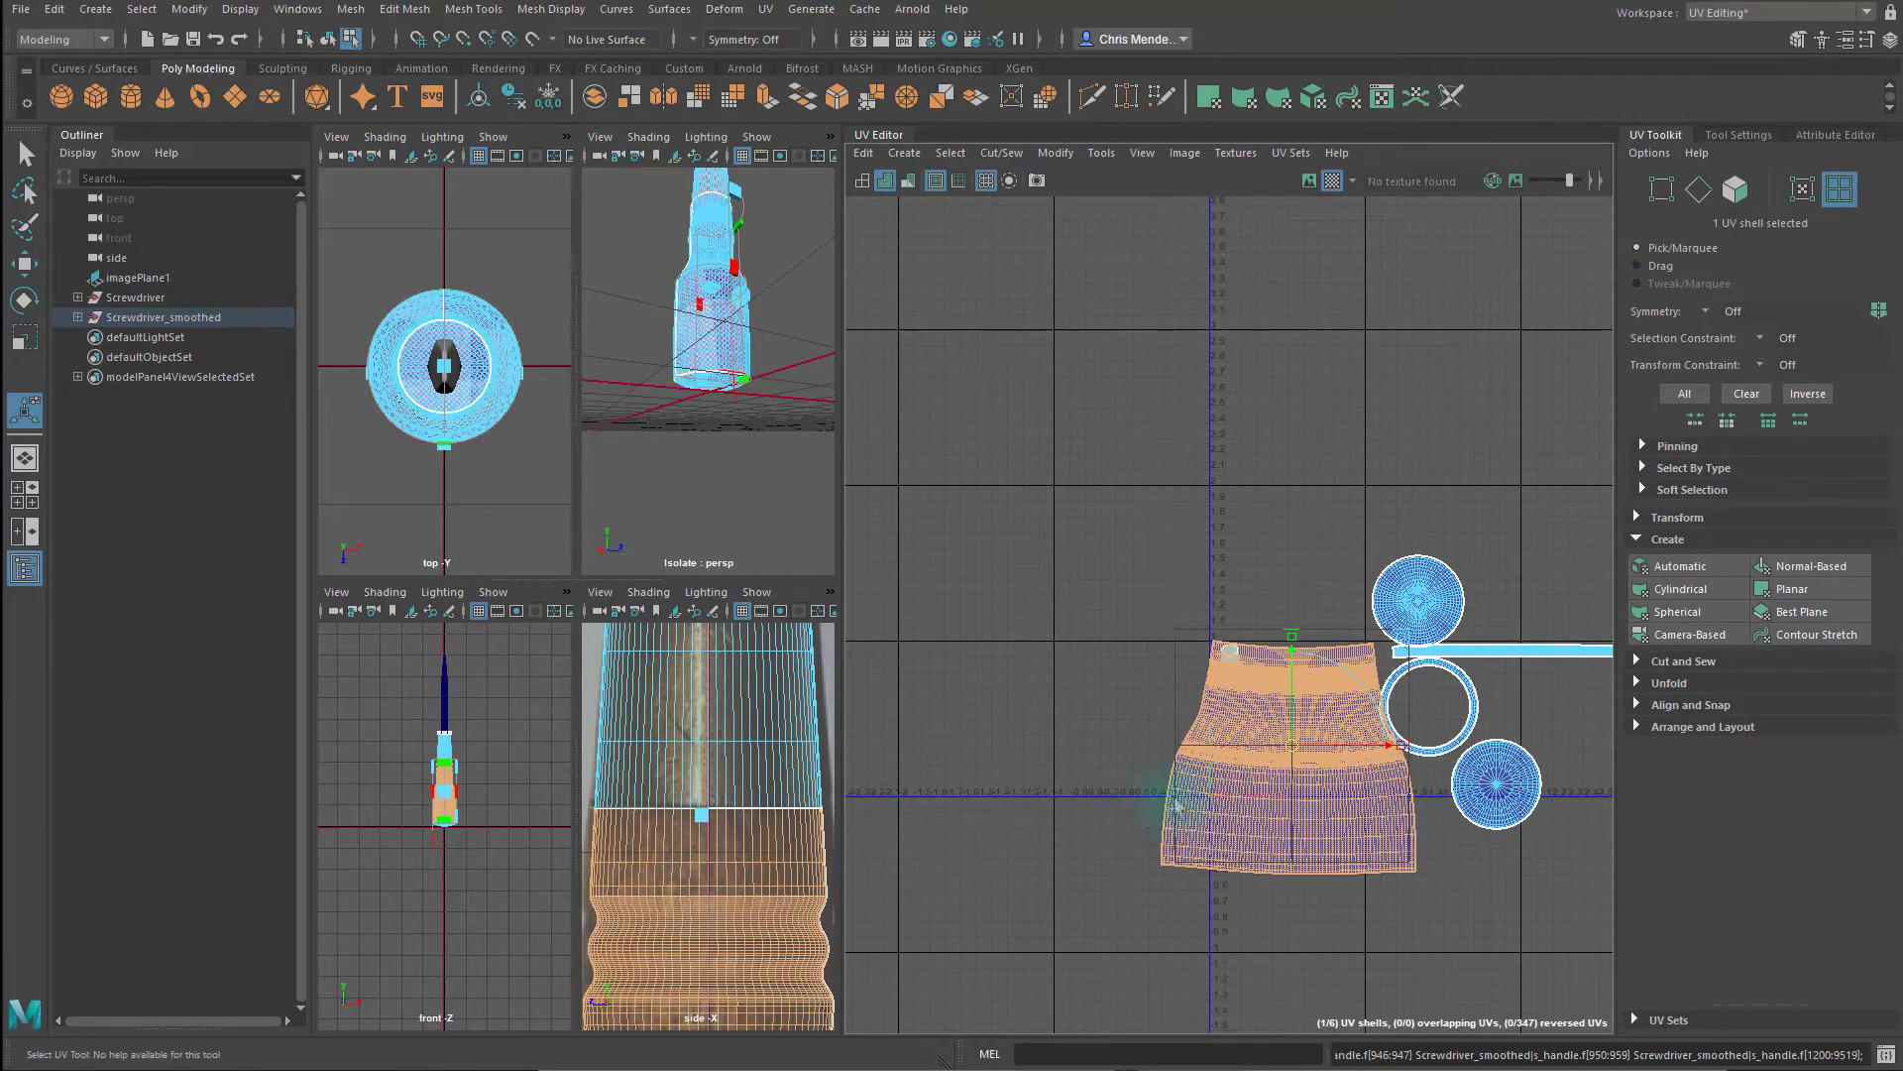
Step: Move the unfolded lower handle shell below the small upper handle shell and rotate it slightly to level it
left_click_drag(1293, 749, 1271, 797)
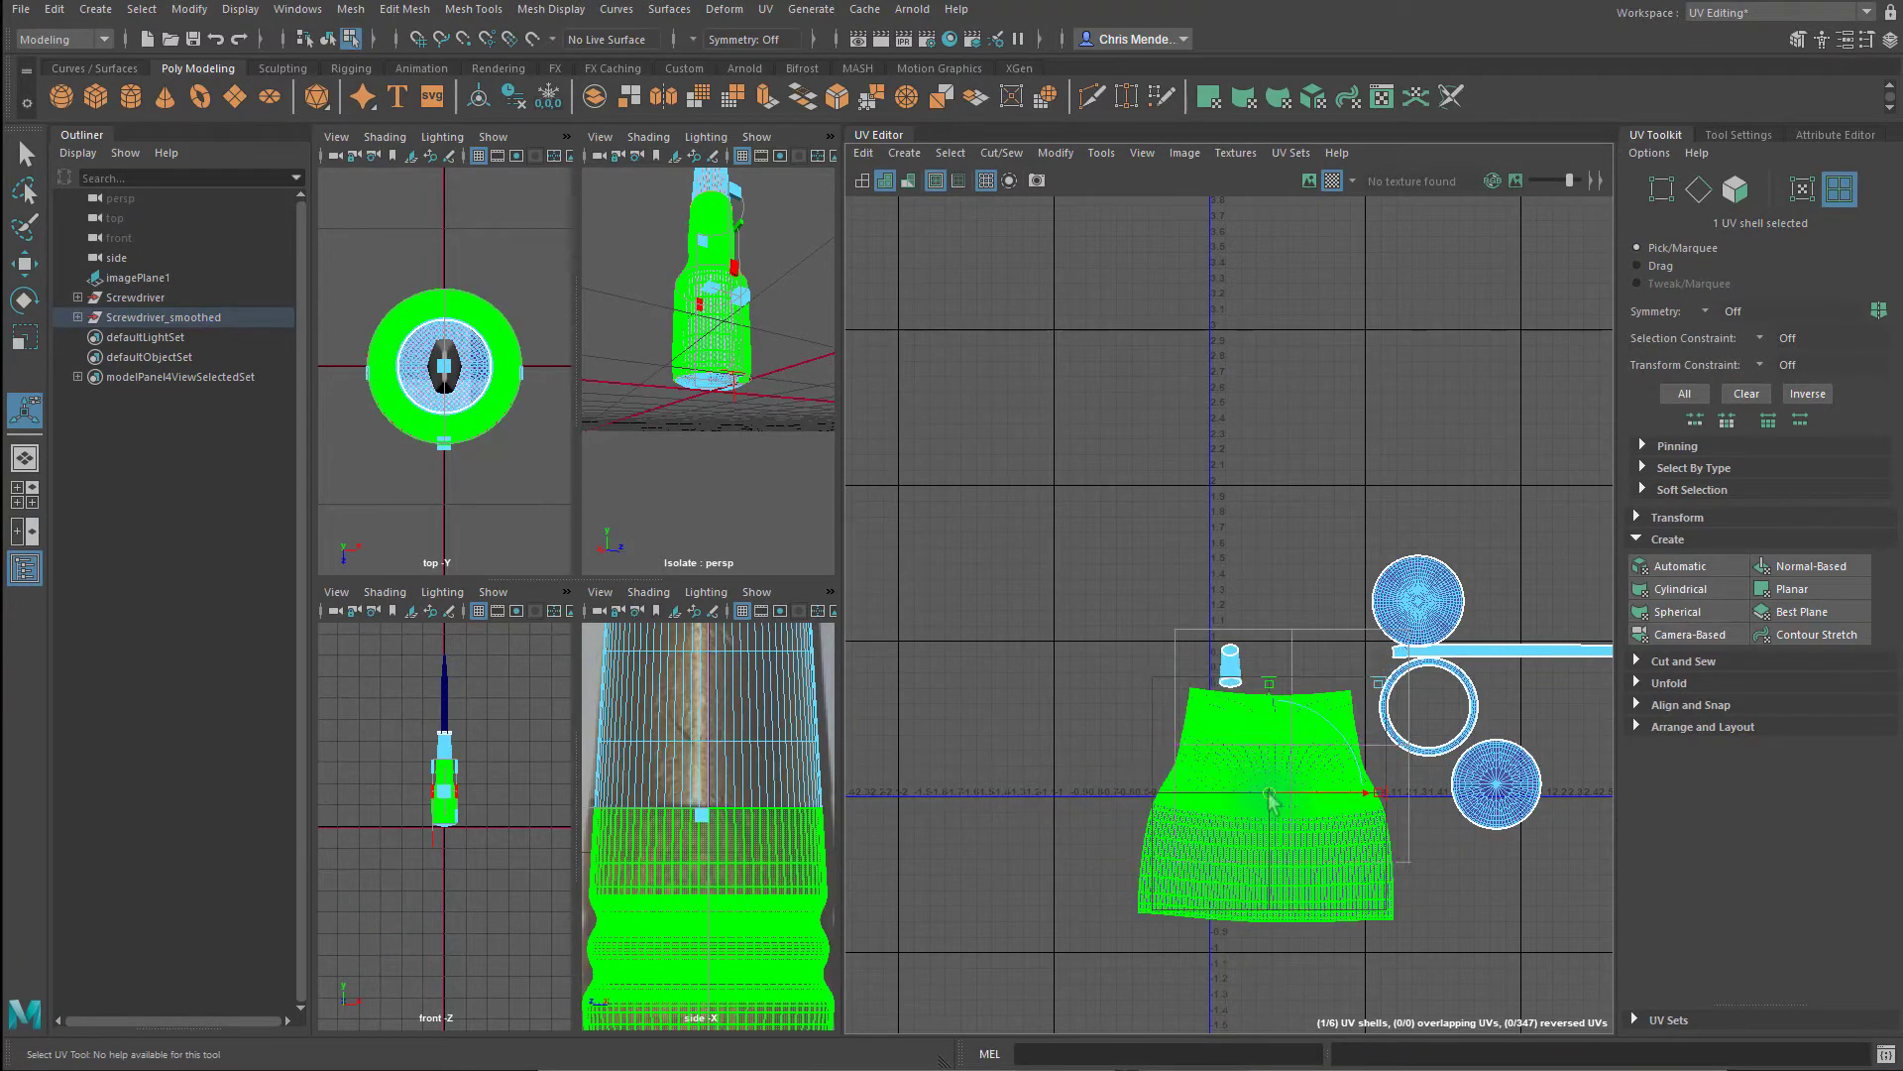
scroll(1270, 797, "up", 5)
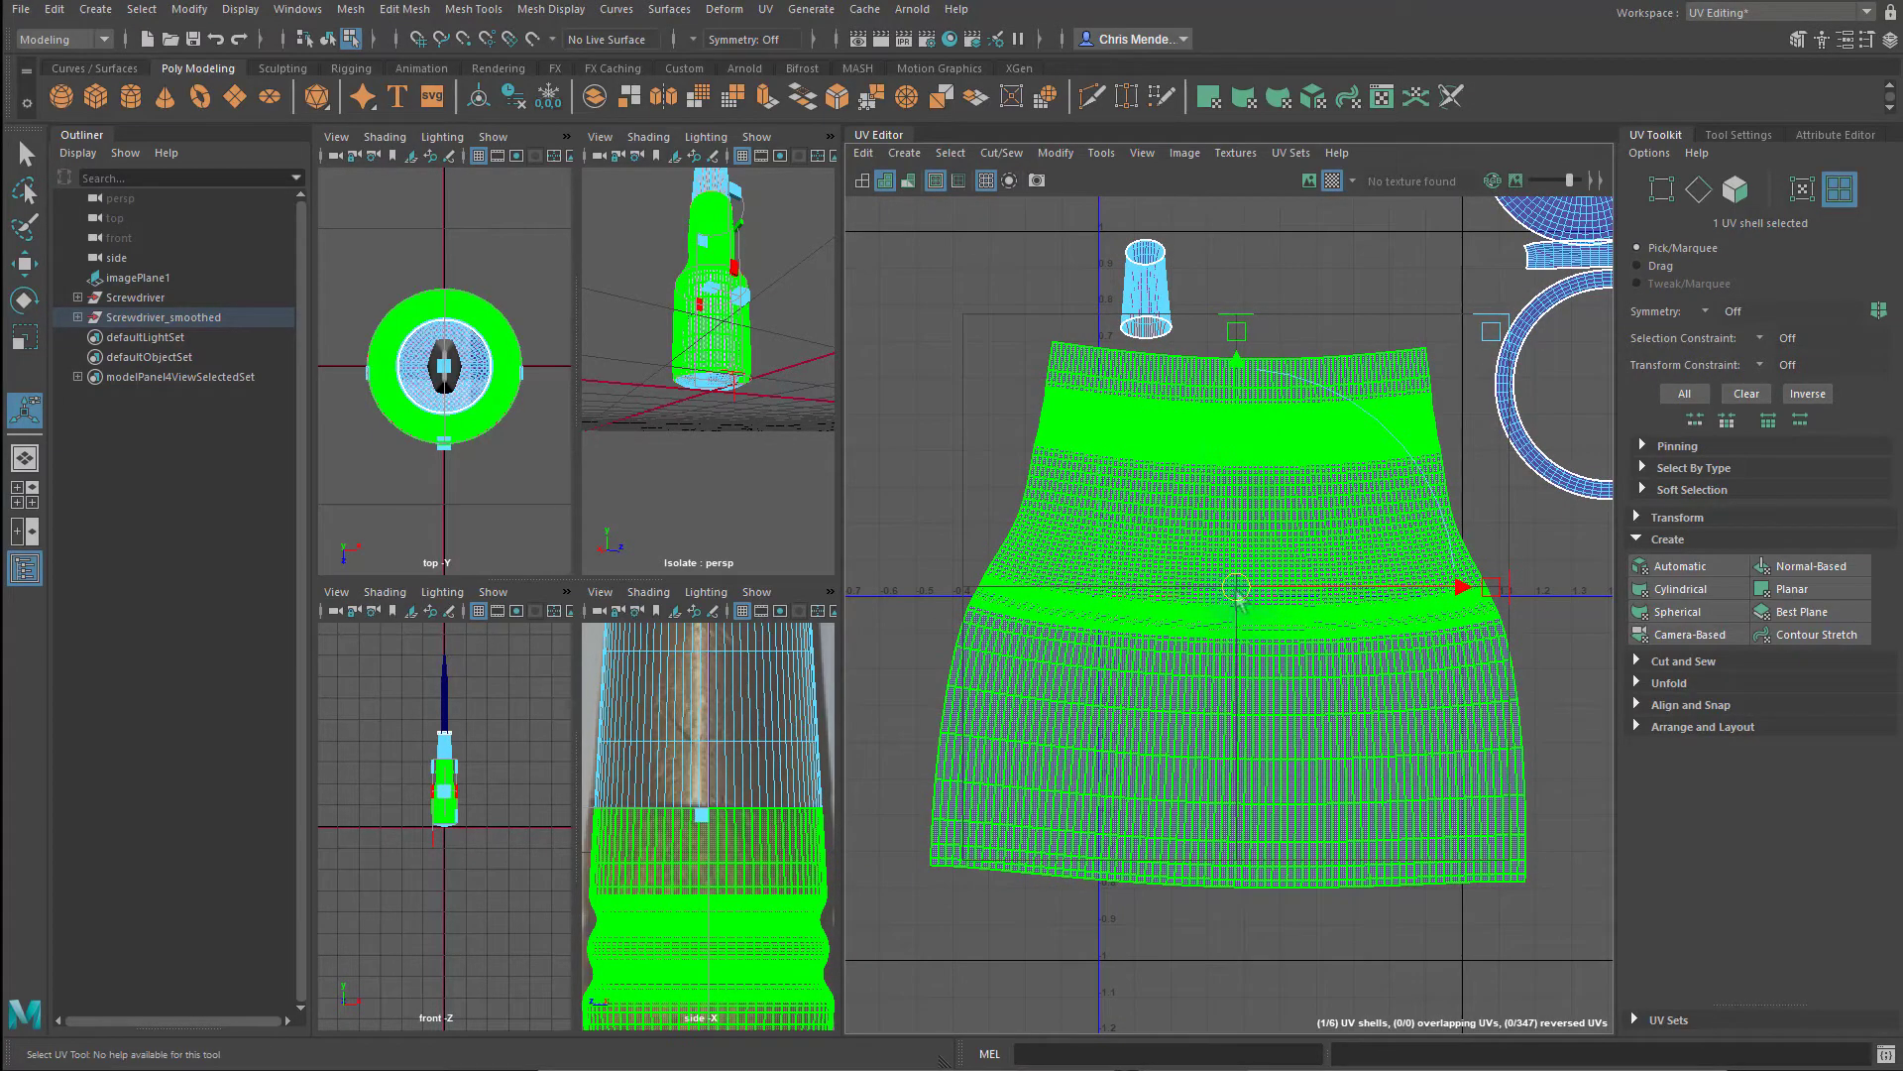
key("e")
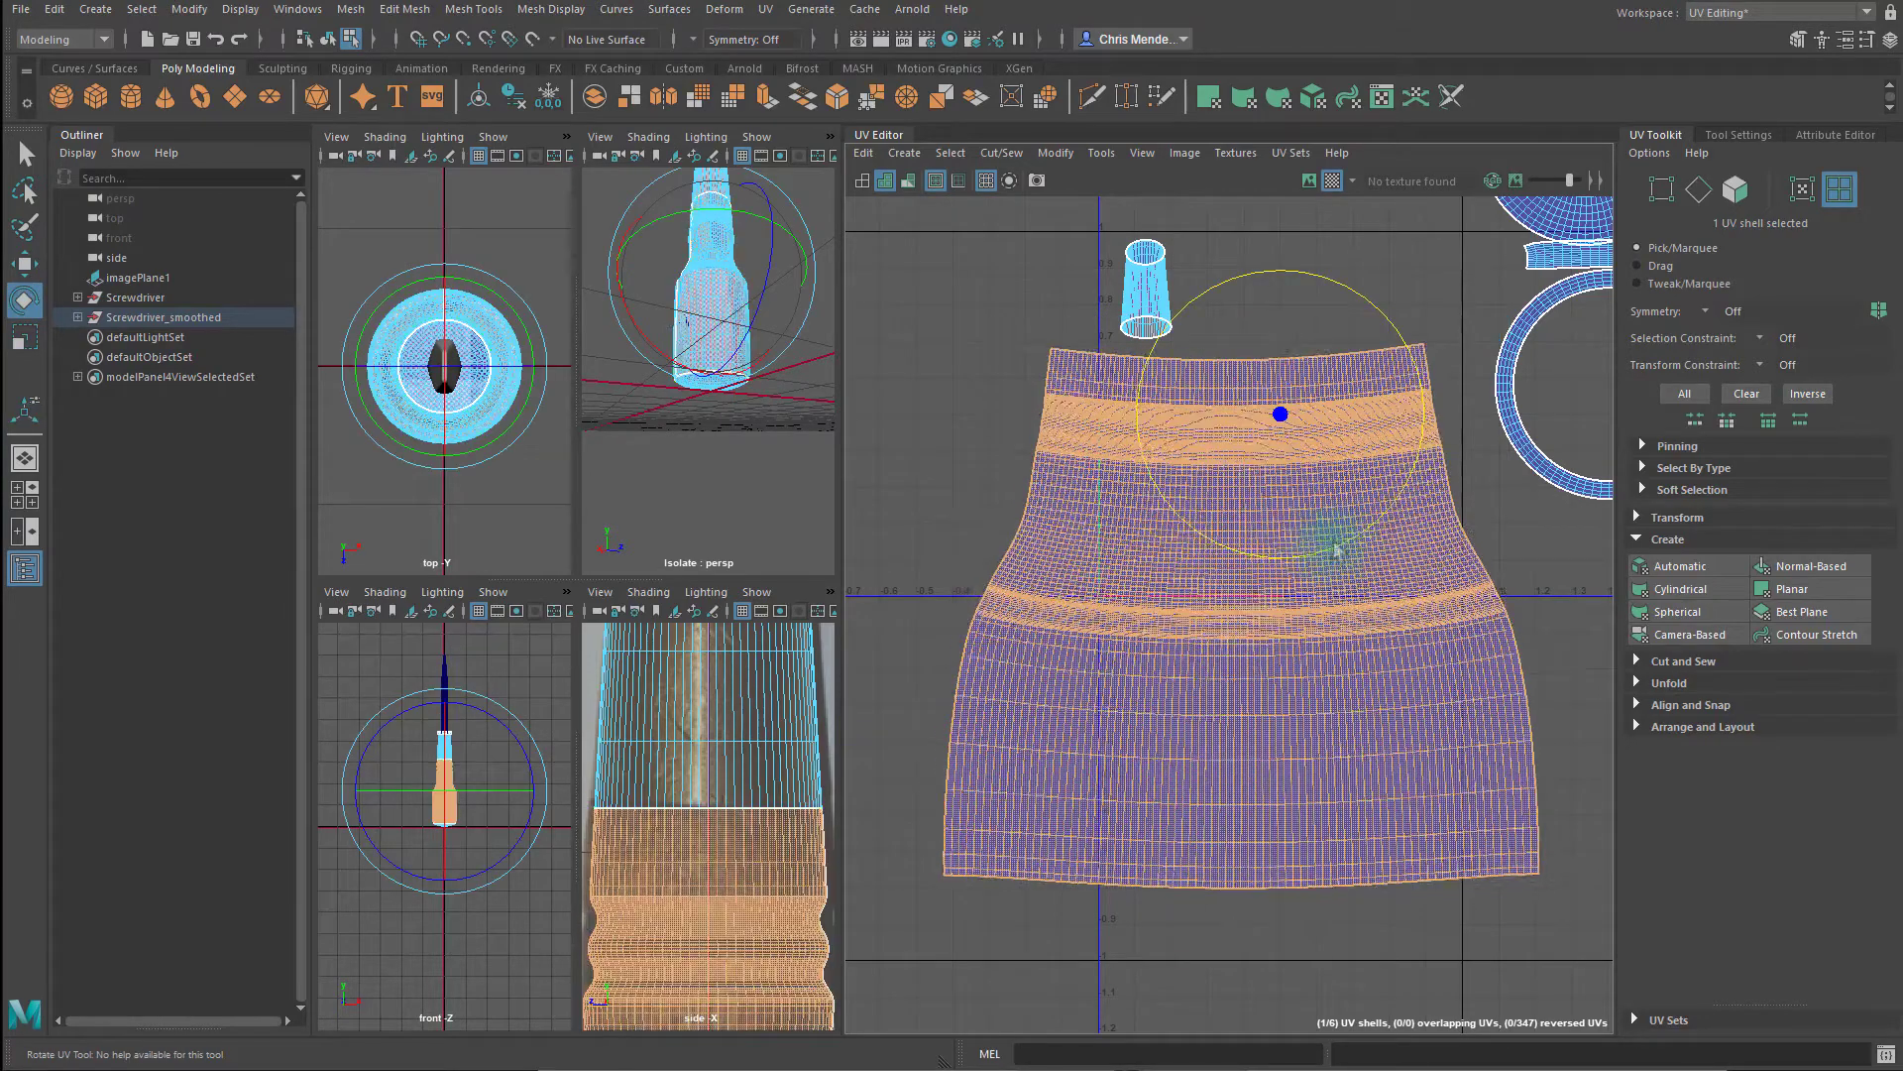
left_click_drag(1336, 544, 1329, 546)
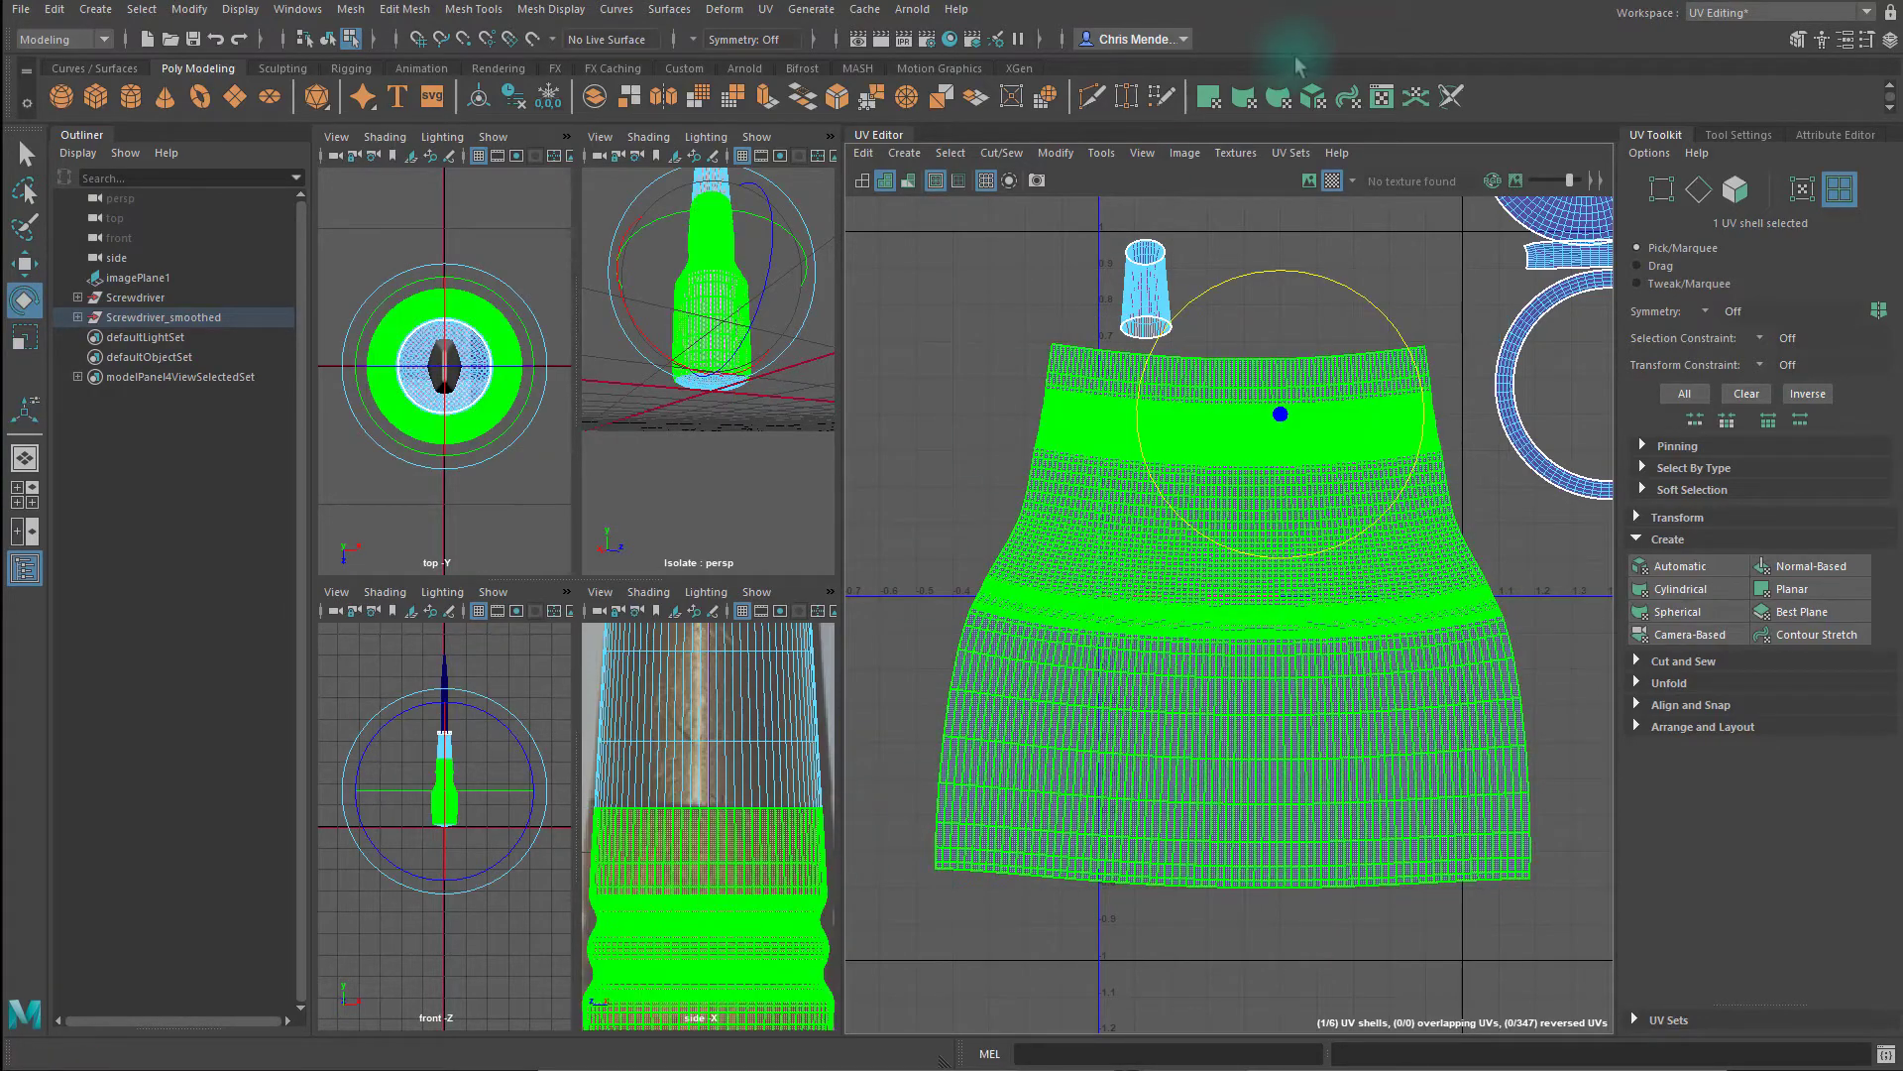
Step: Return to the single perspective view and display the checker map on the handle
key("space")
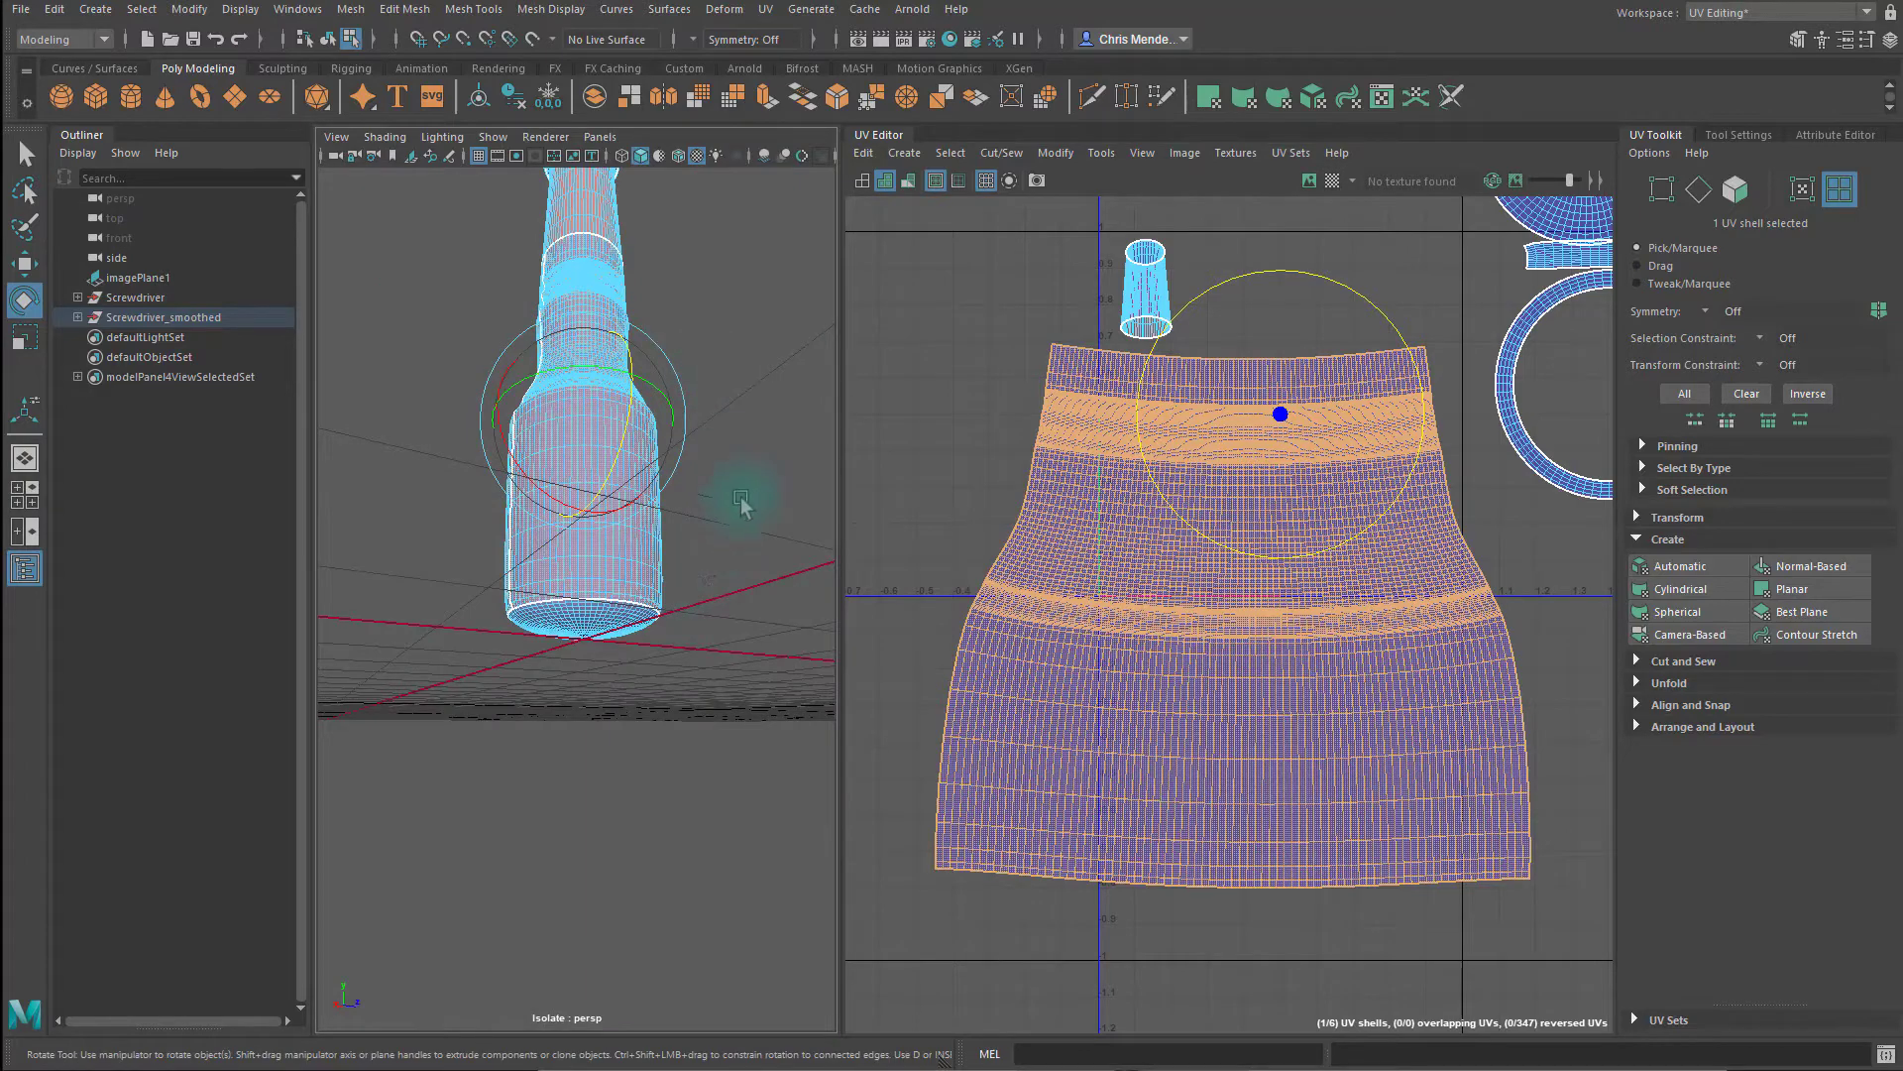
left_click_drag(742, 501, 700, 583, "alt")
left_click(1332, 182)
middle_click_drag(694, 280, 678, 495, "alt")
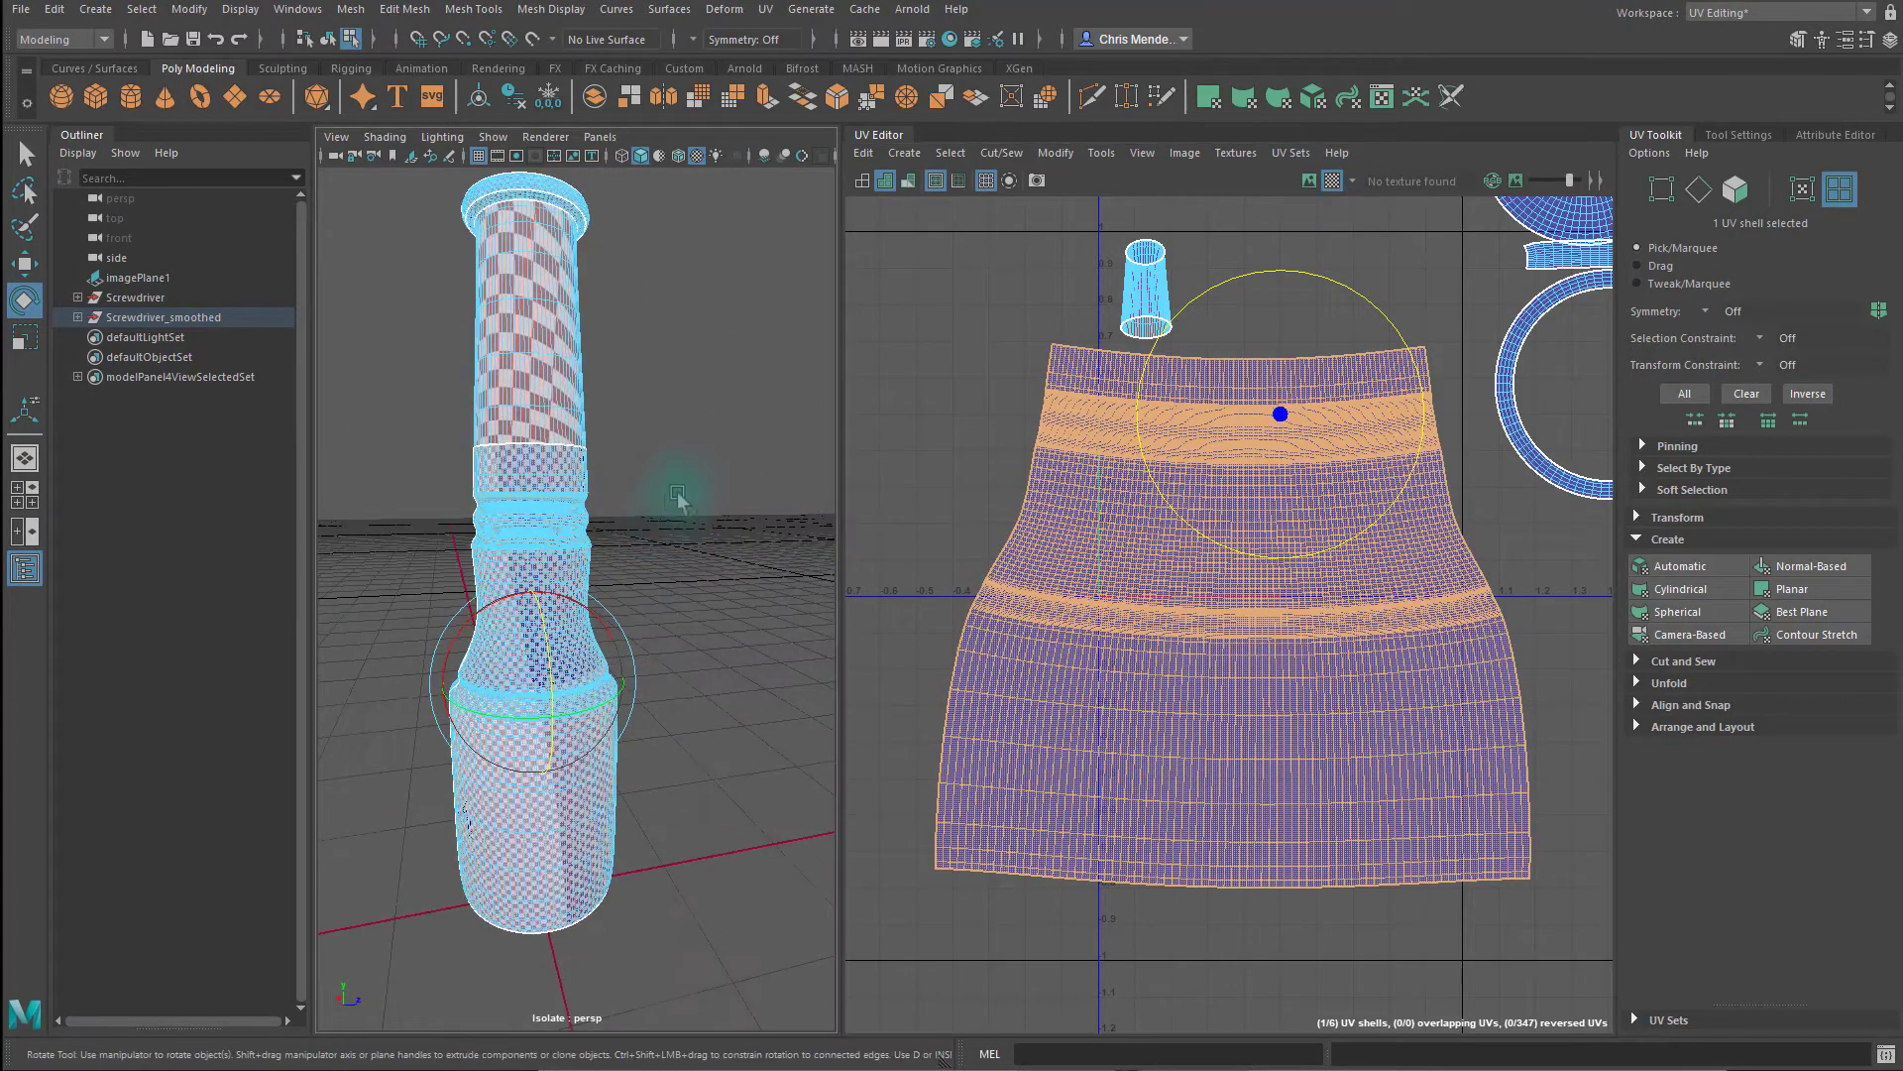
Step: Examine the checker pattern along the lower handle and its vertical seam for distortion
left_click(675, 587)
left_click_drag(672, 634, 713, 637, "alt")
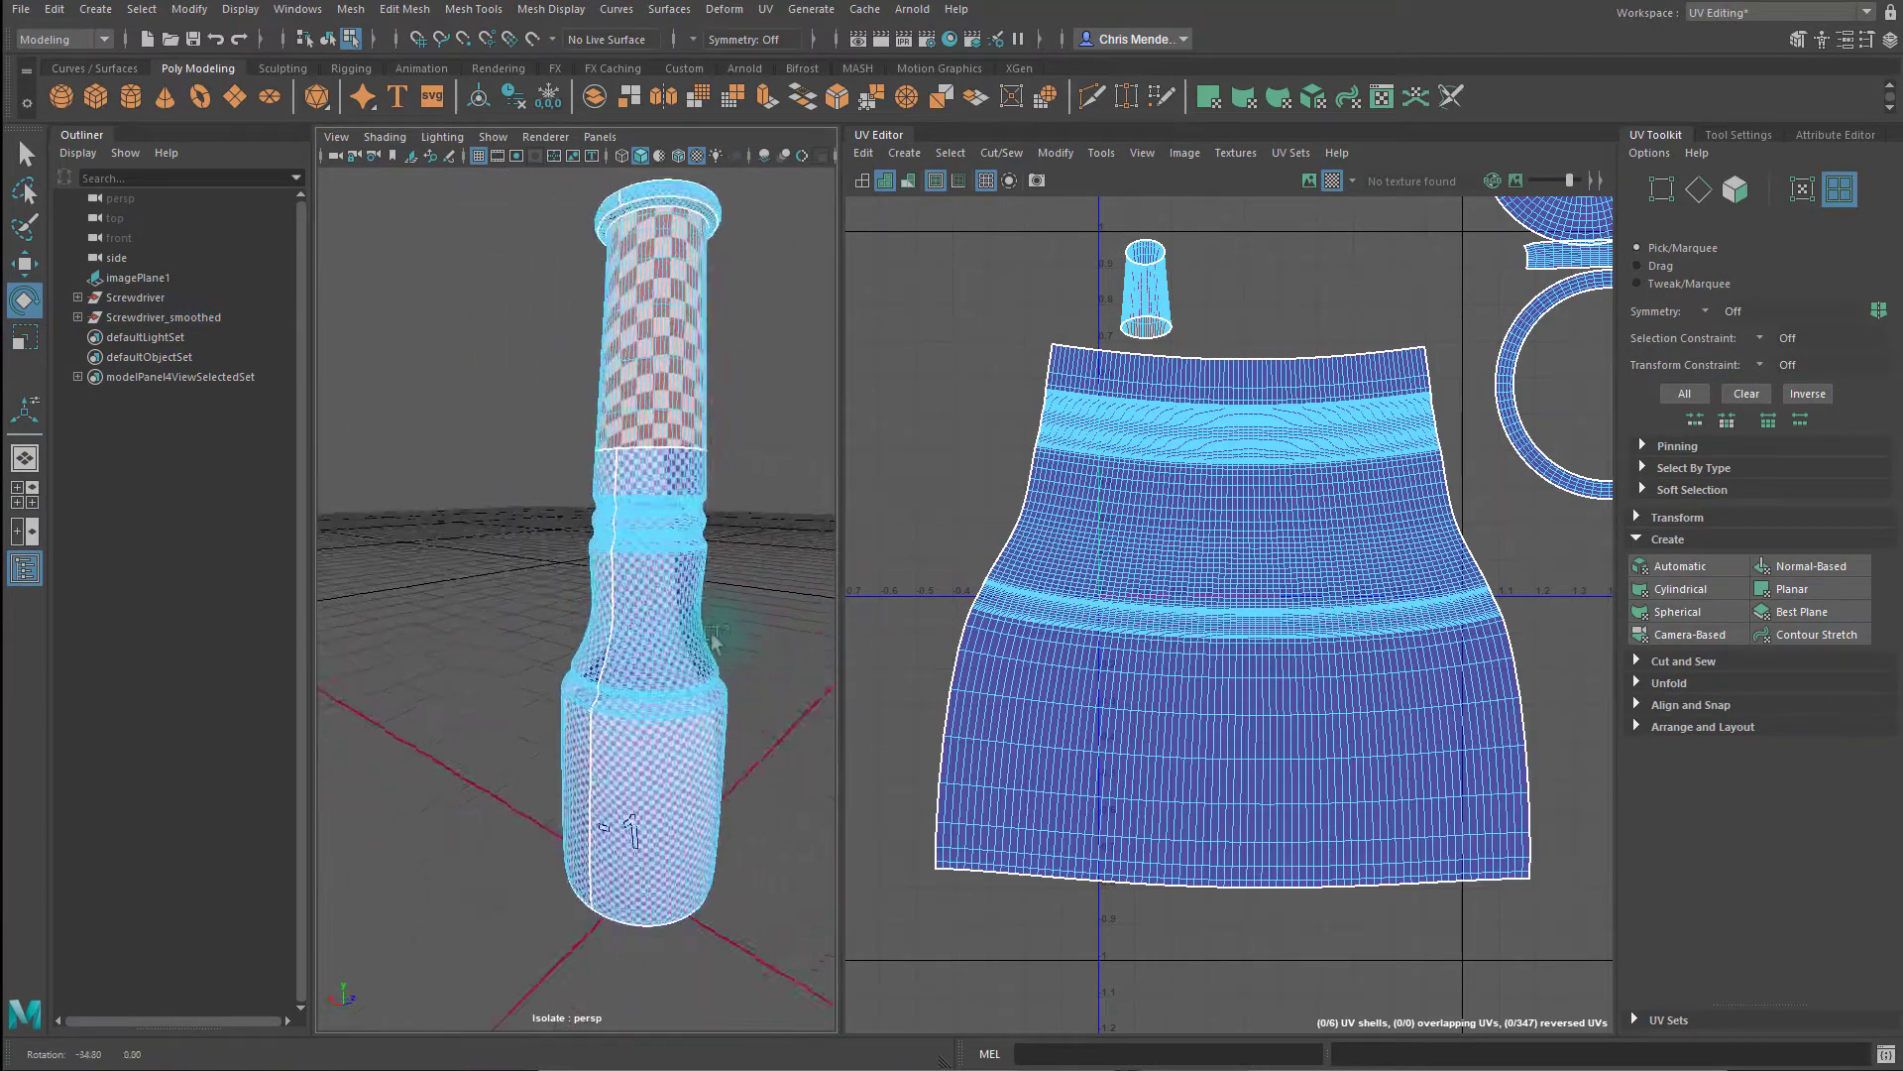
scroll(713, 637, "up", 5)
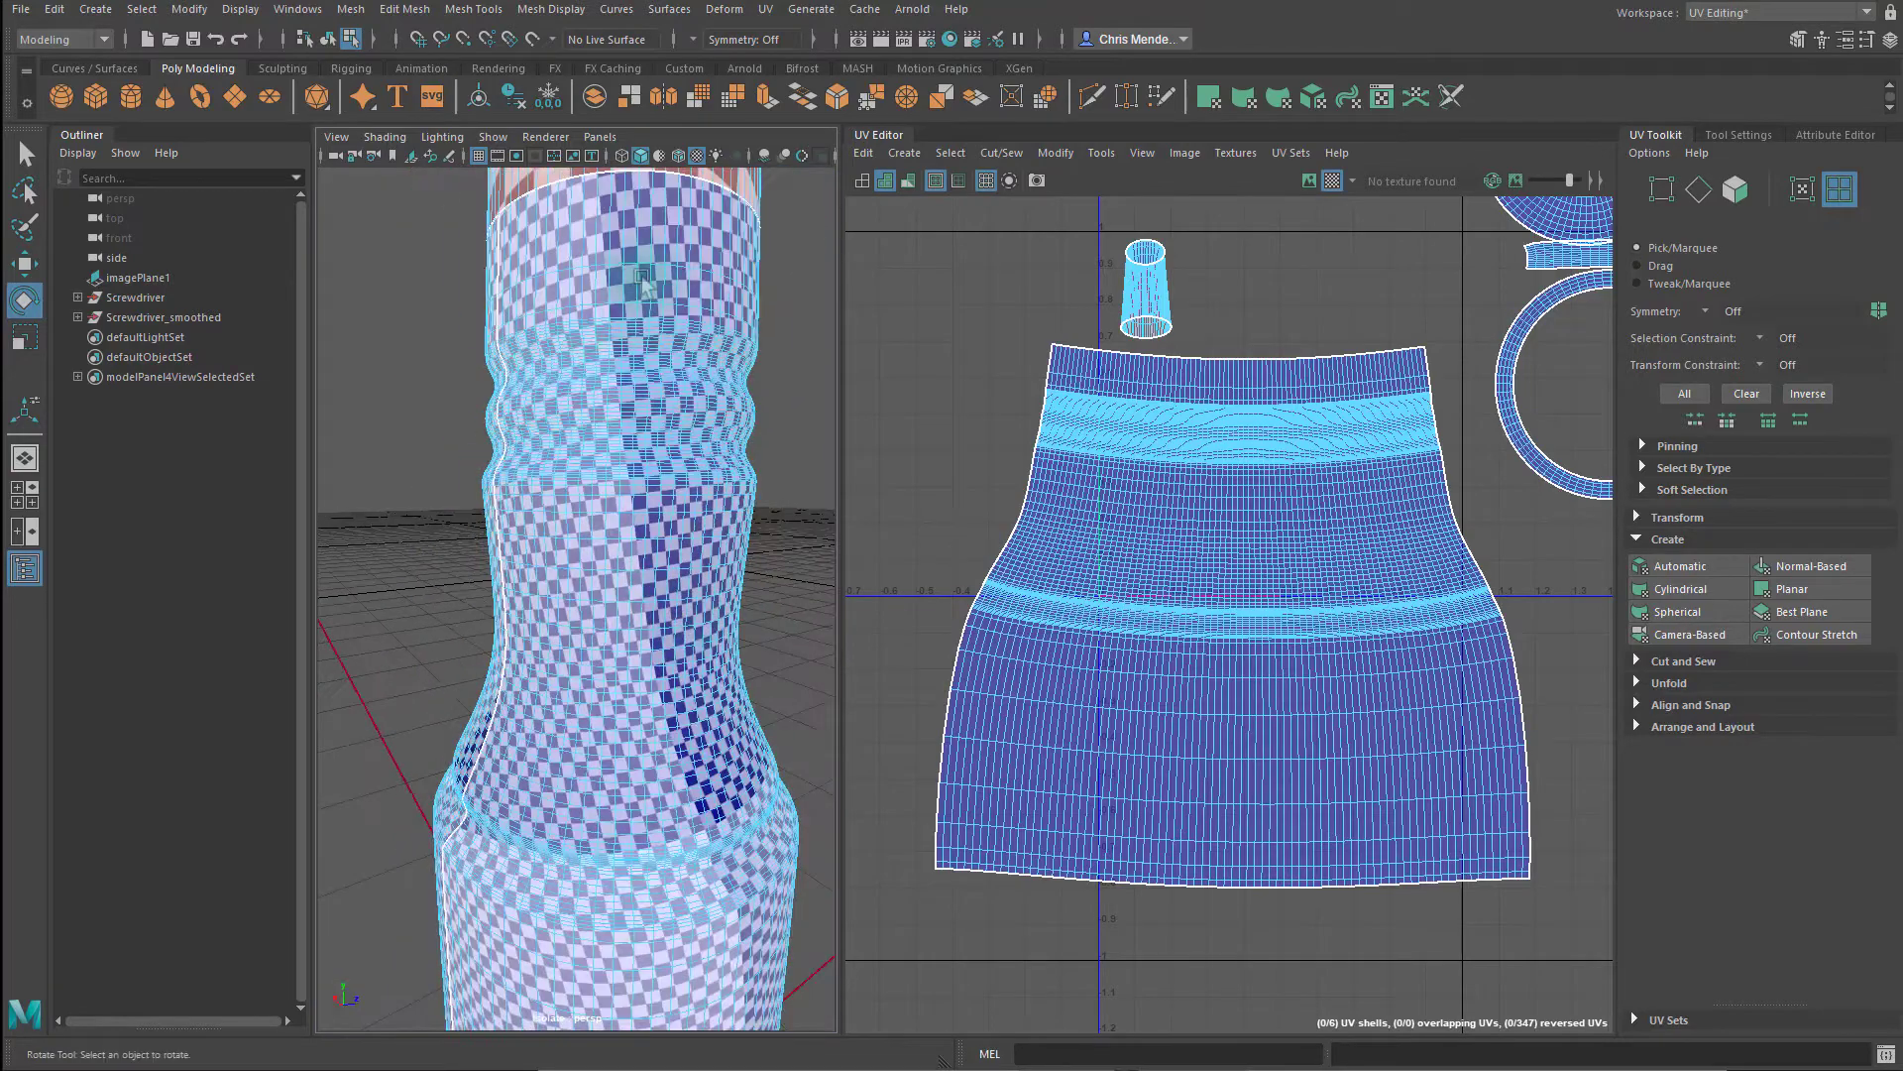
left_click_drag(667, 510, 747, 512, "alt")
middle_click_drag(726, 540, 682, 490, "alt")
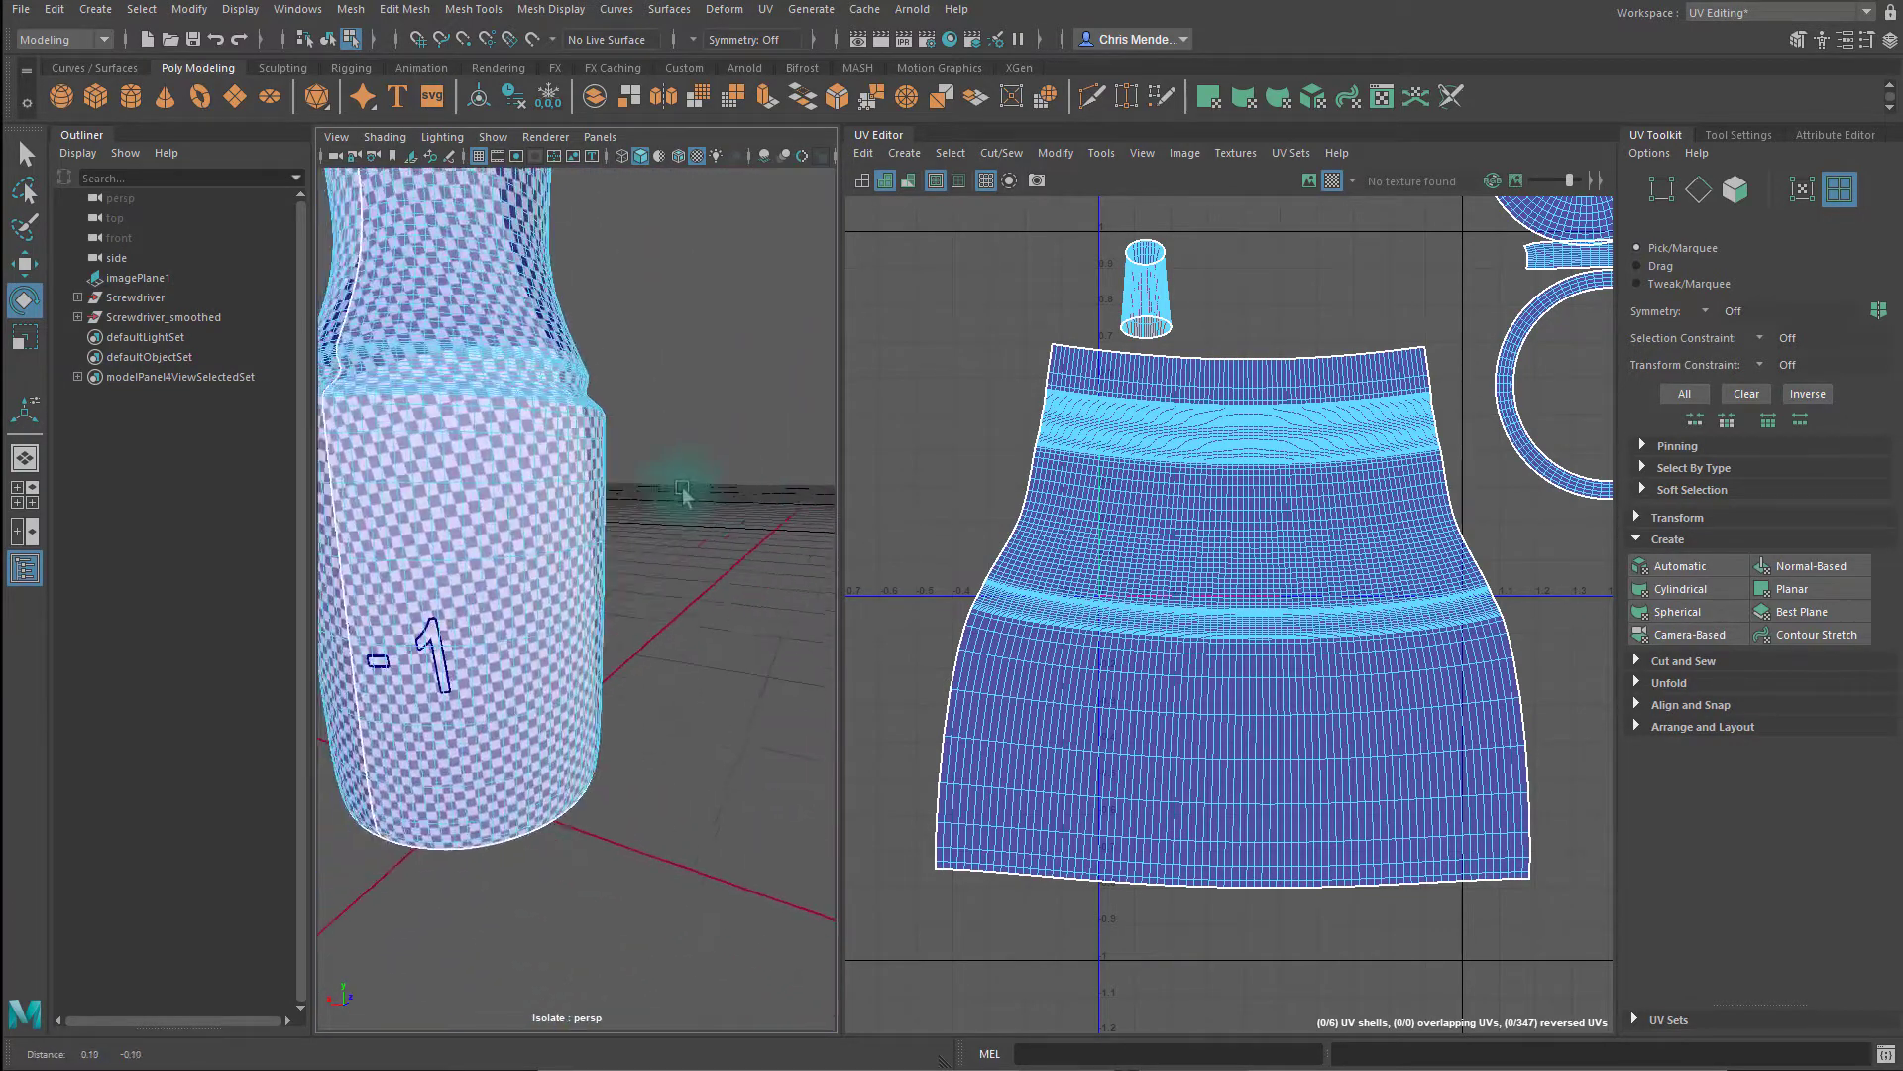
mouse_move(682, 489)
left_mouse_down("alt")
mouse_move(706, 465)
mouse_move(688, 509)
left_mouse_up("alt")
middle_click_drag(710, 238, 694, 462, "alt")
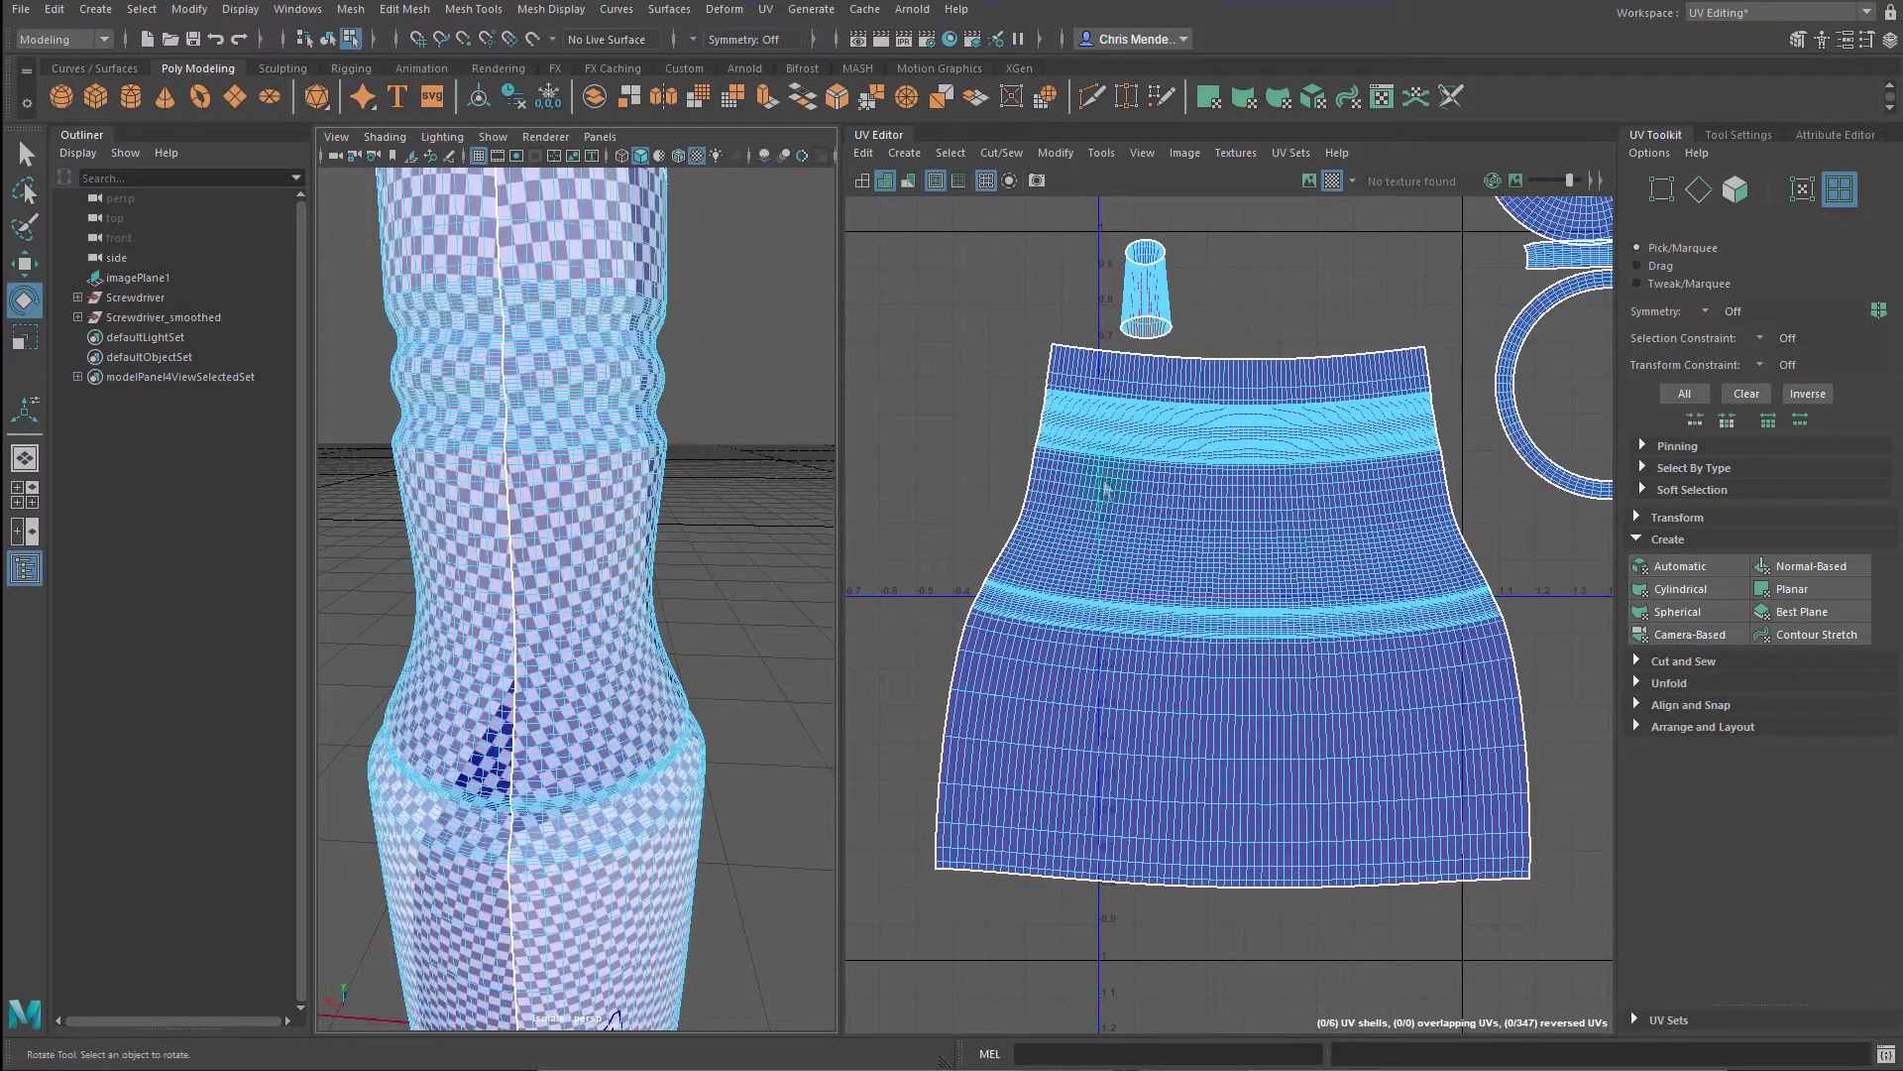
middle_click_drag(551, 842, 567, 573, "alt")
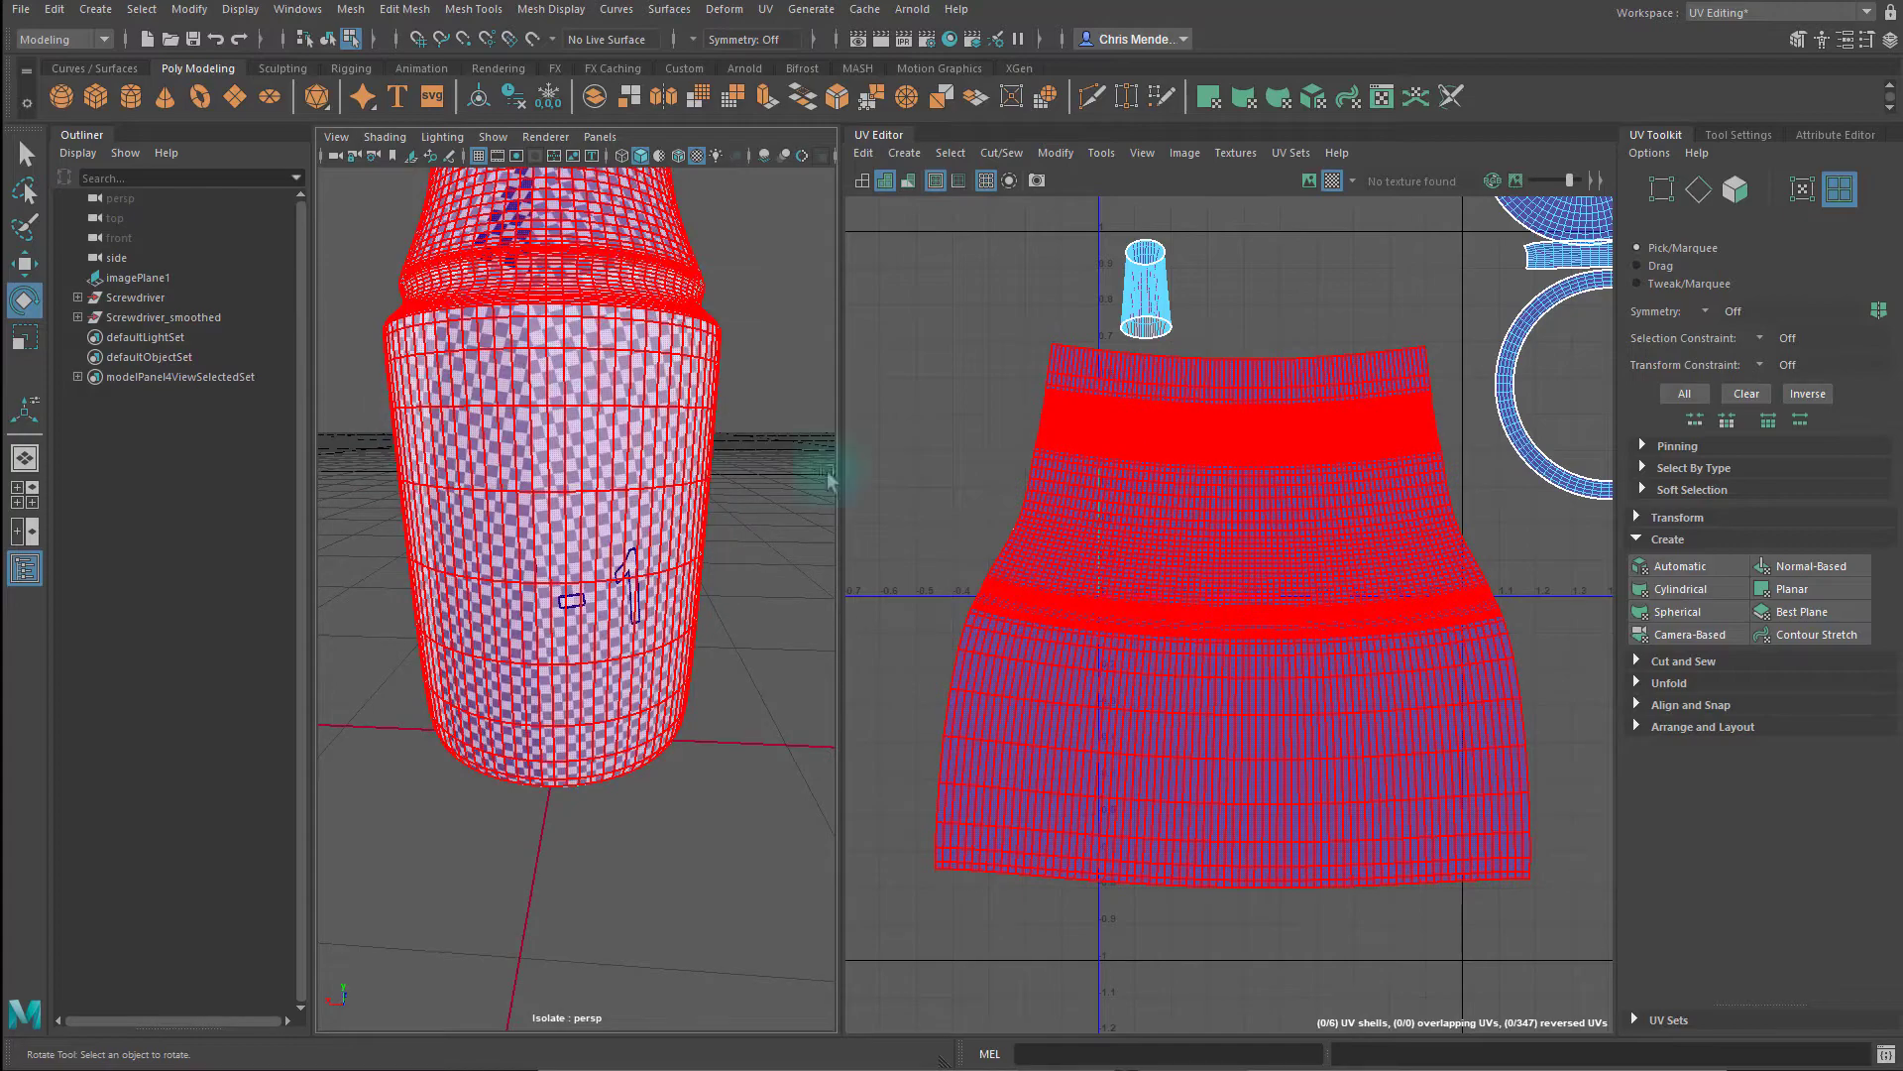
middle_click_drag(720, 248, 710, 492, "alt")
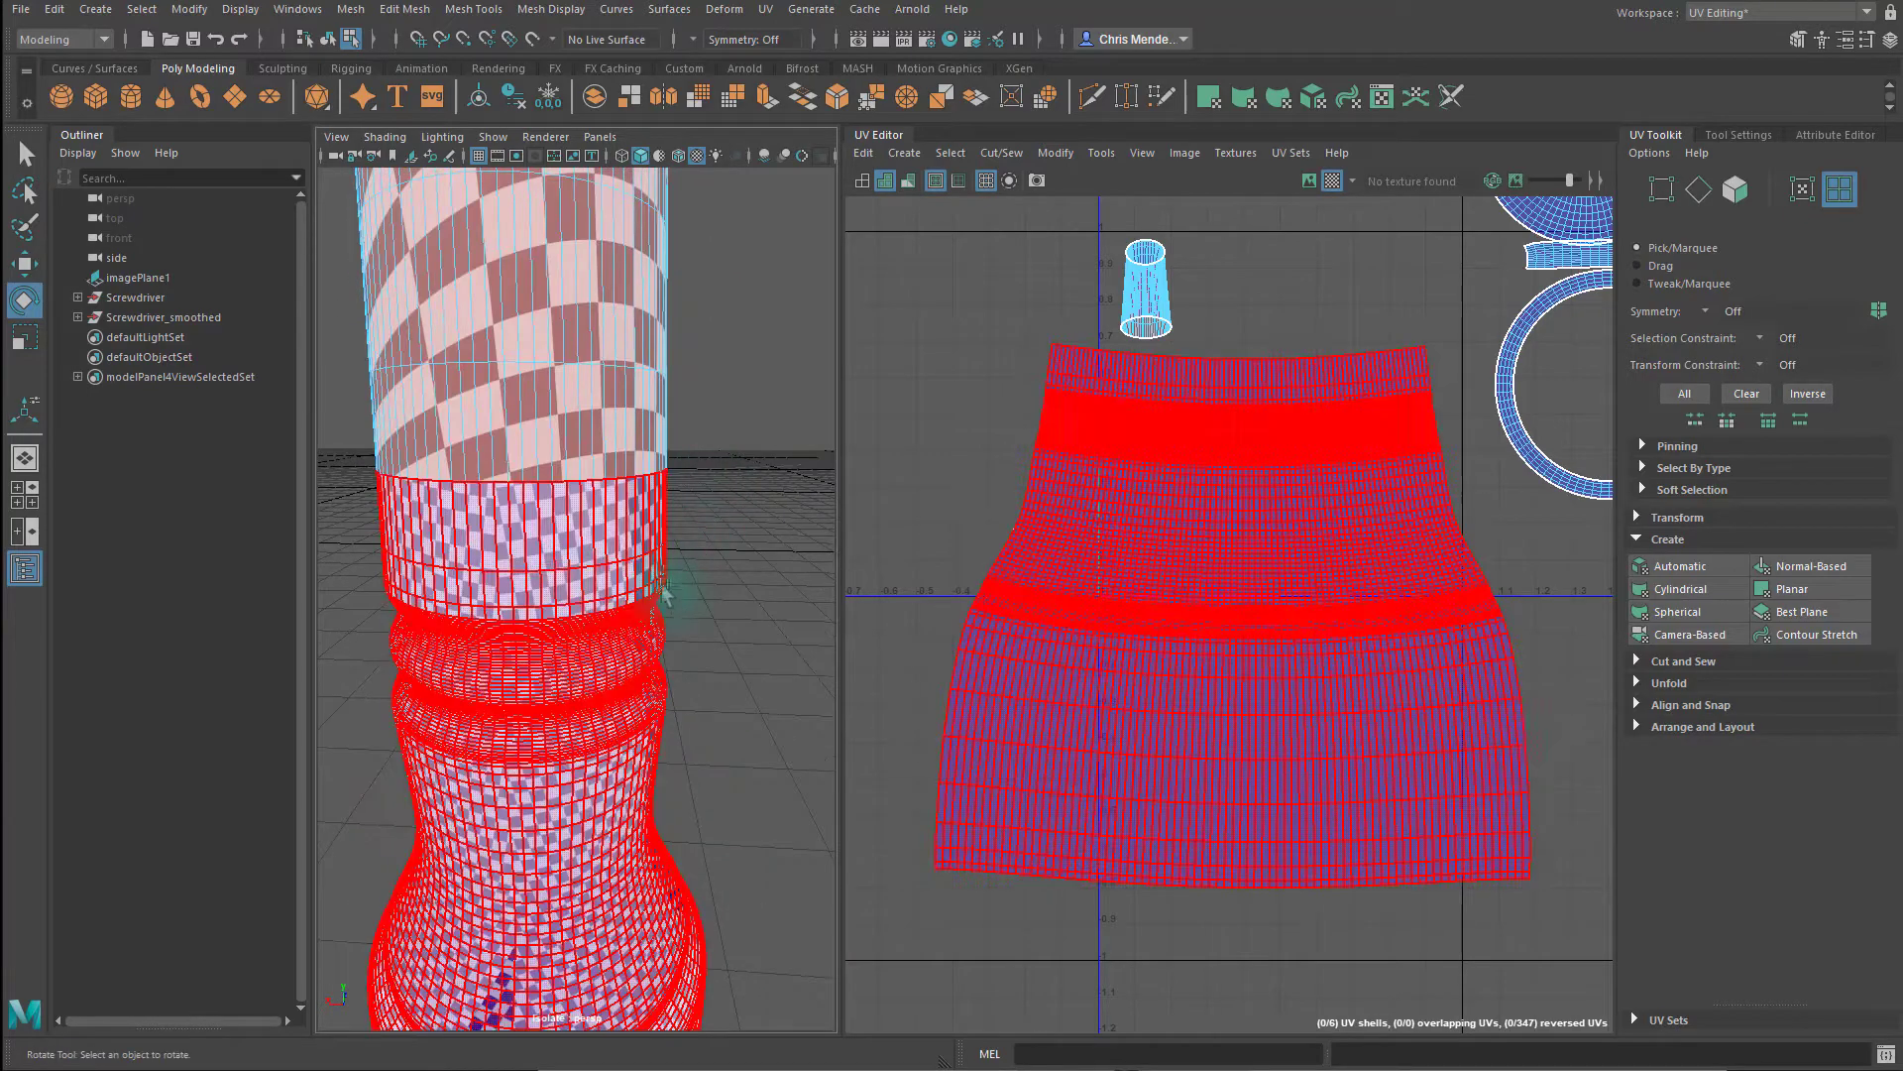
left_click(662, 593)
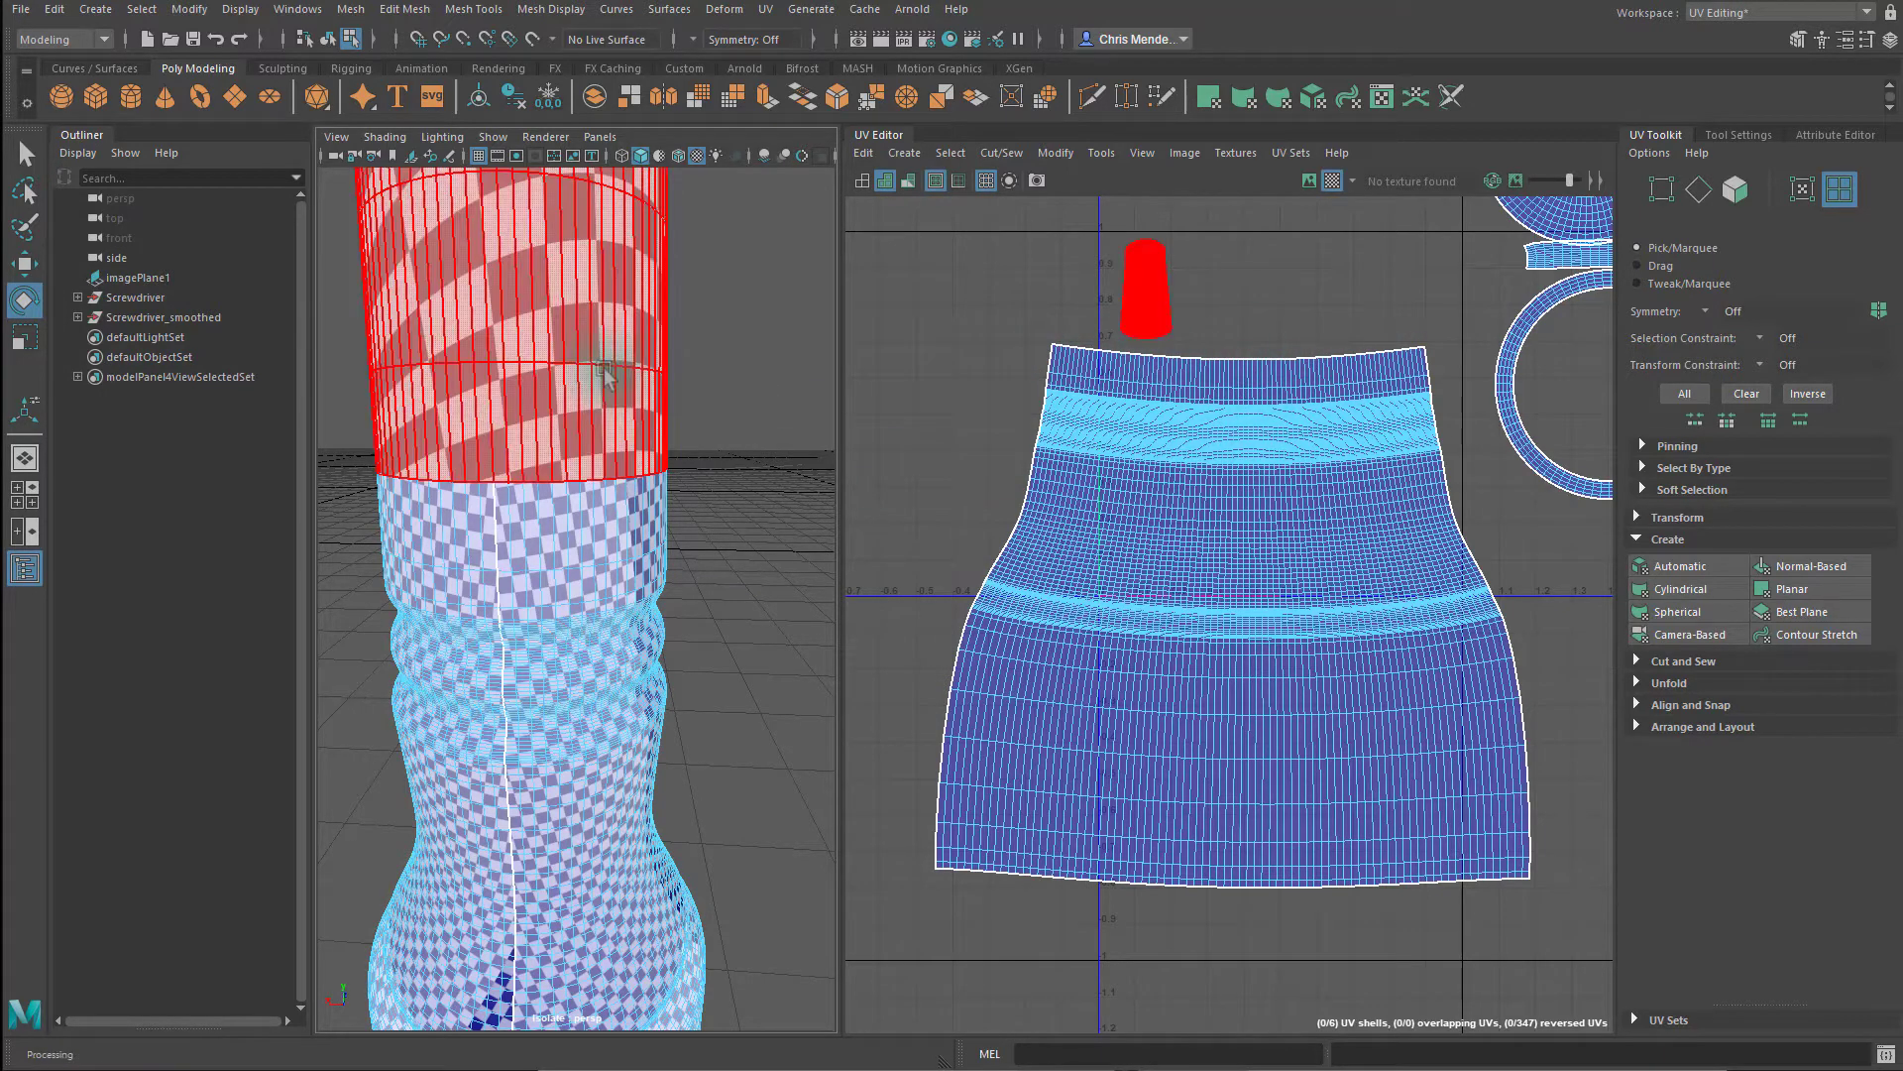
Step: Apply a Cylindrical UV projection to the upper handle shell above the boundary cut and unfold it
left_click(1146, 293)
middle_click_drag(956, 466, 935, 599, "alt")
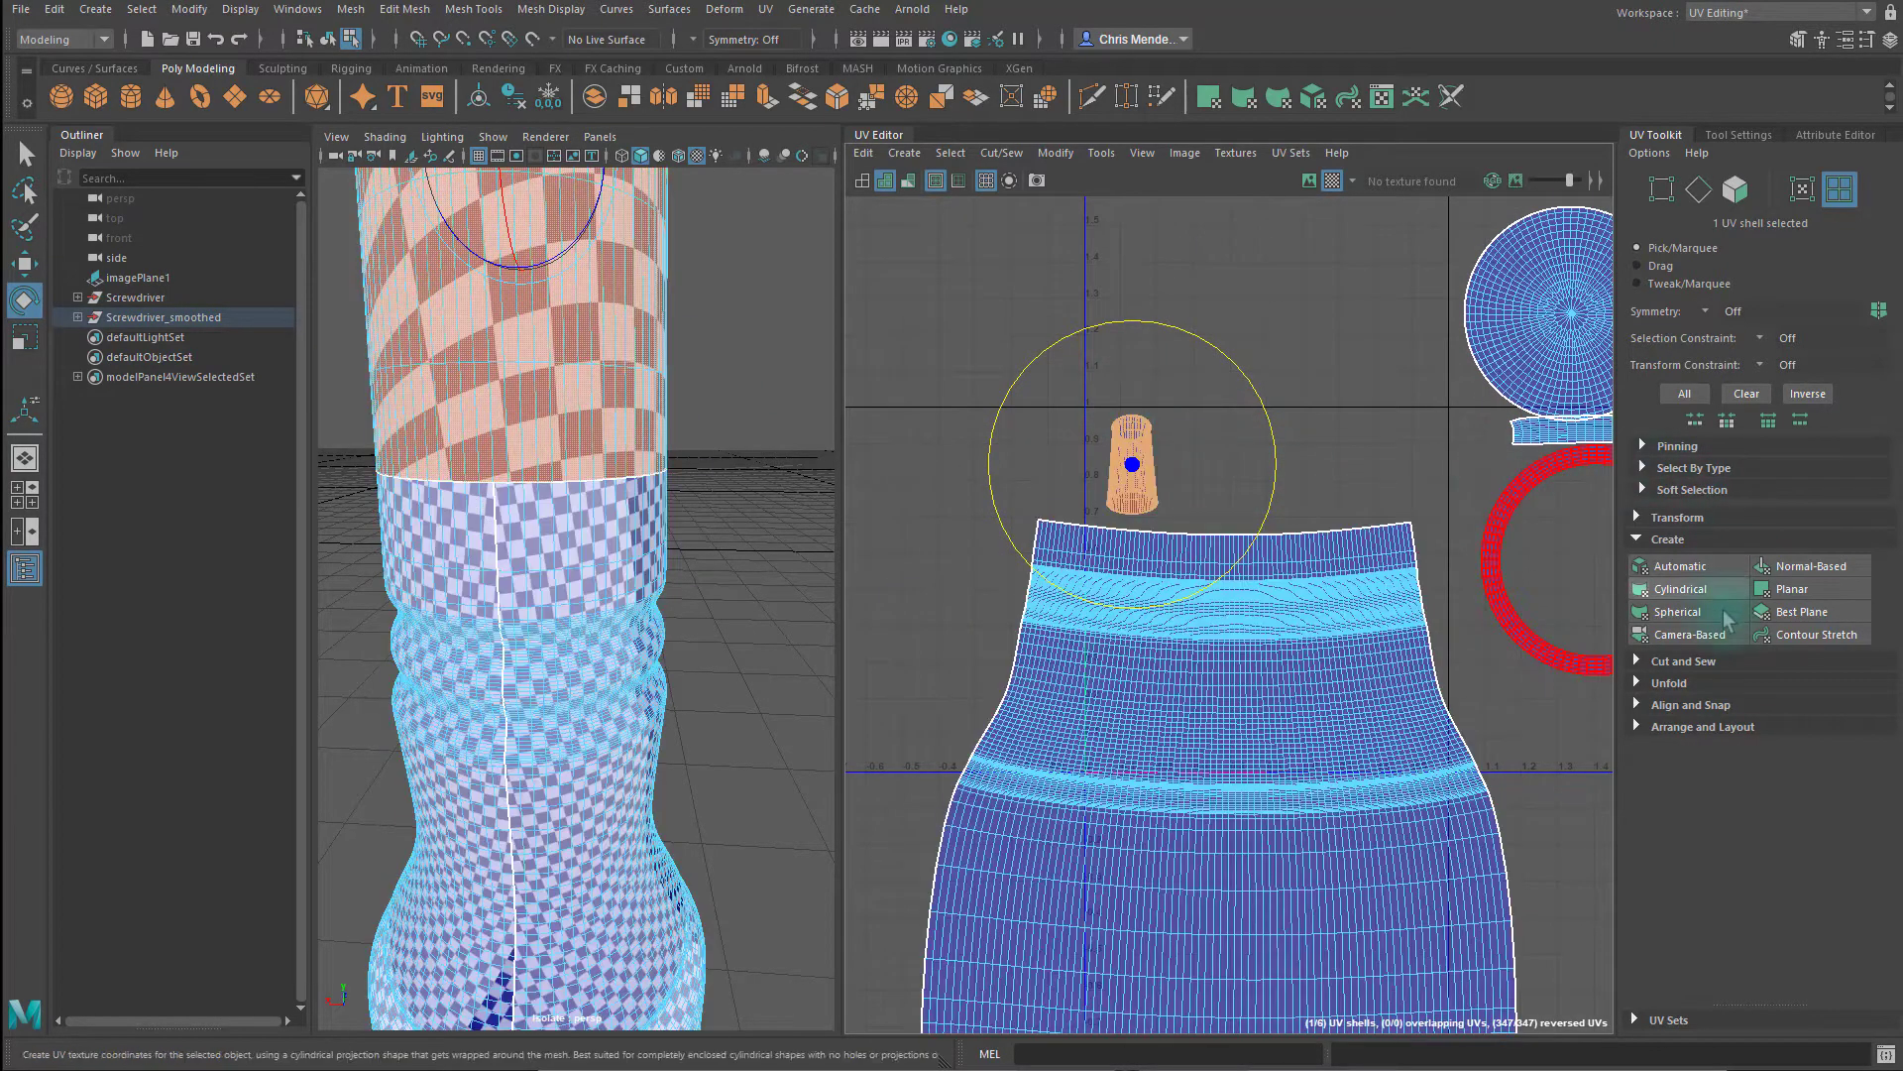
left_click(1698, 623)
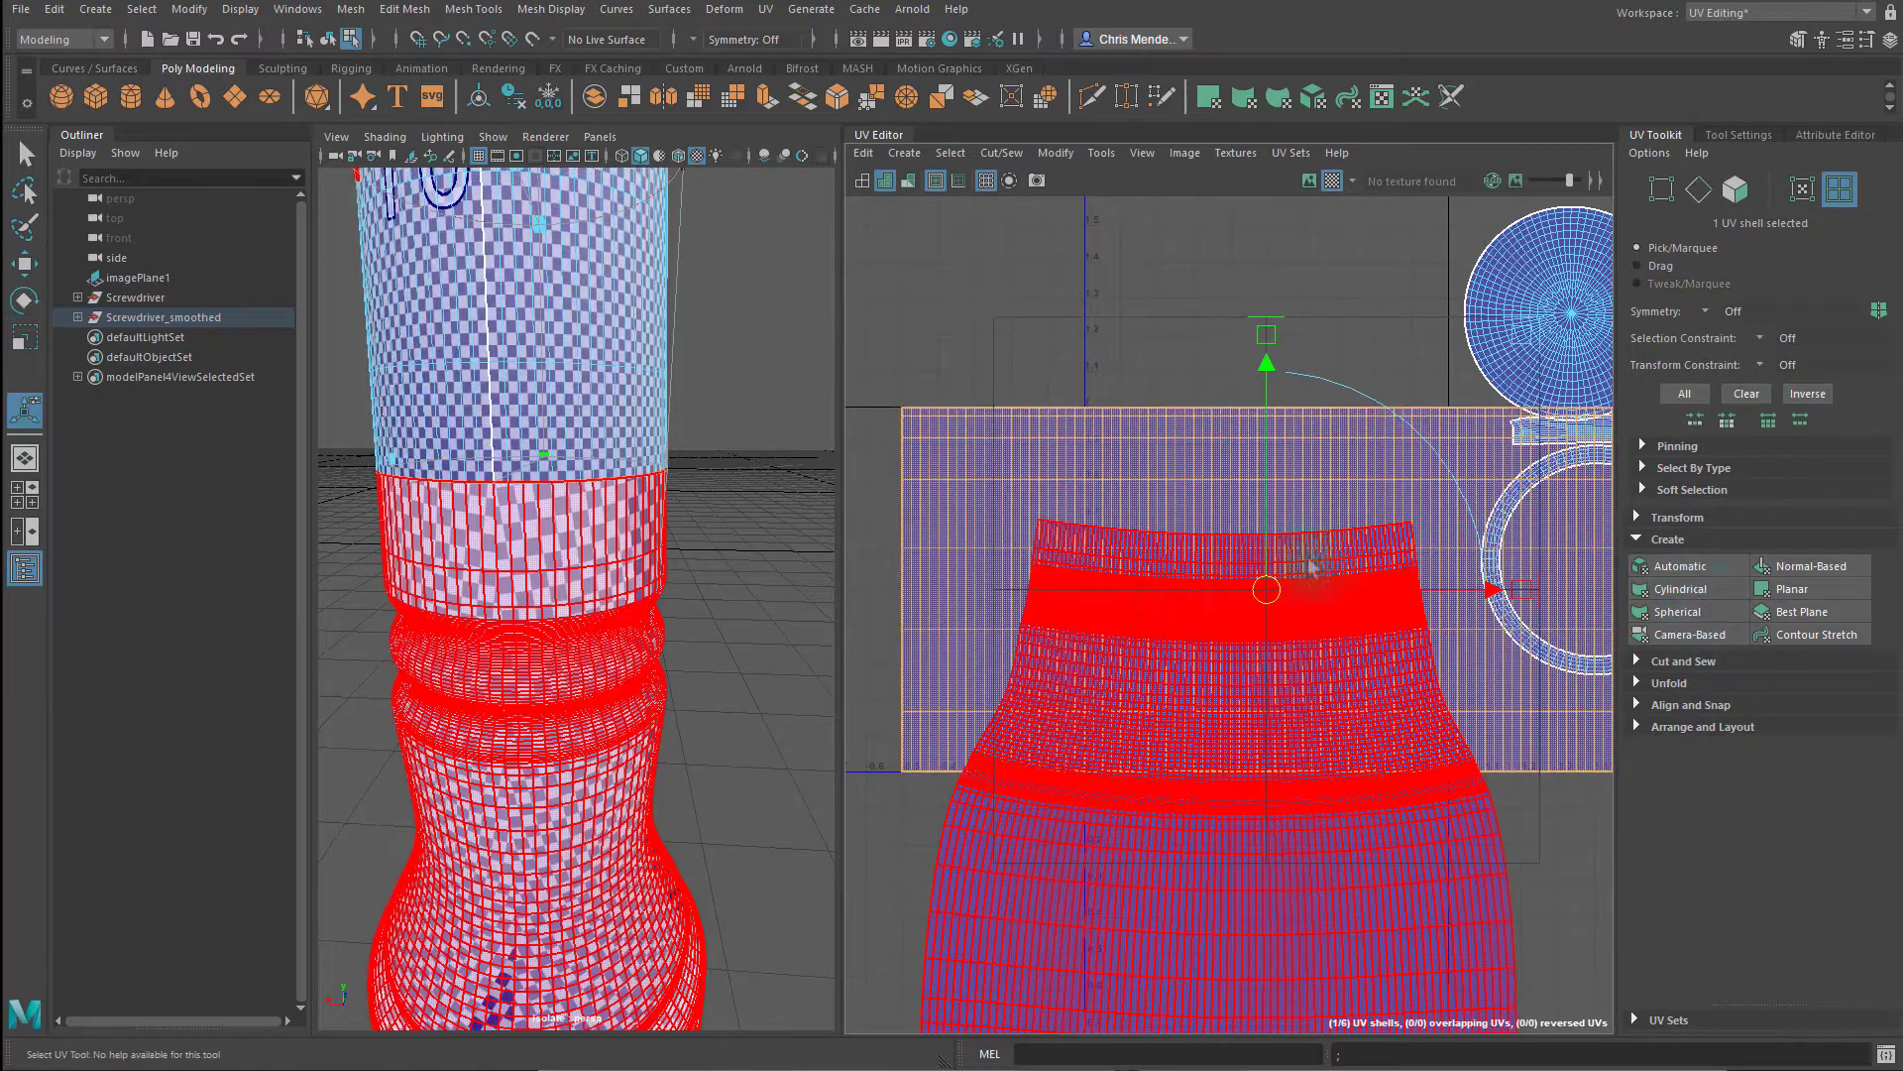
right_click_drag(1140, 456, 601, 469, "shift")
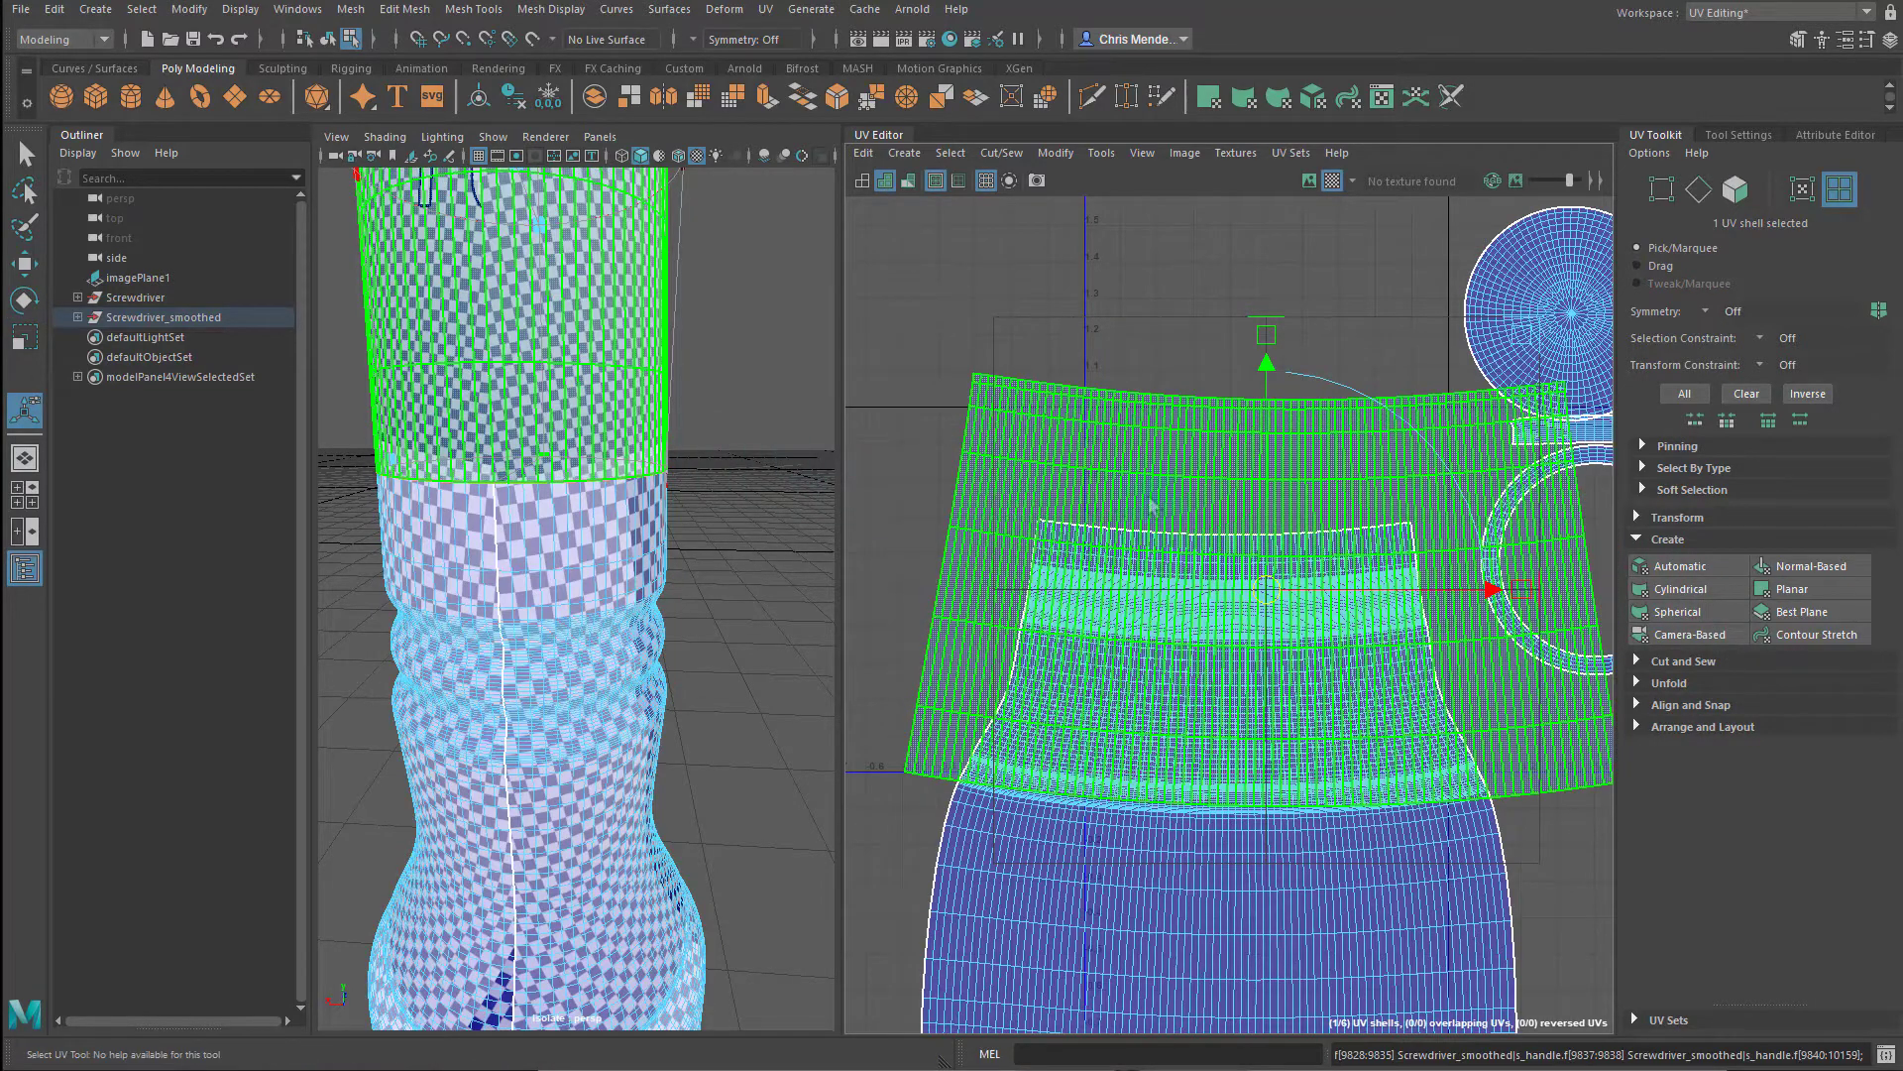
Step: Move the unfolded upper handle shell up and aside so it sits clear above the lower handle shell
scroll(1187, 513, "down", 3)
left_click_drag(1247, 575, 1142, 369)
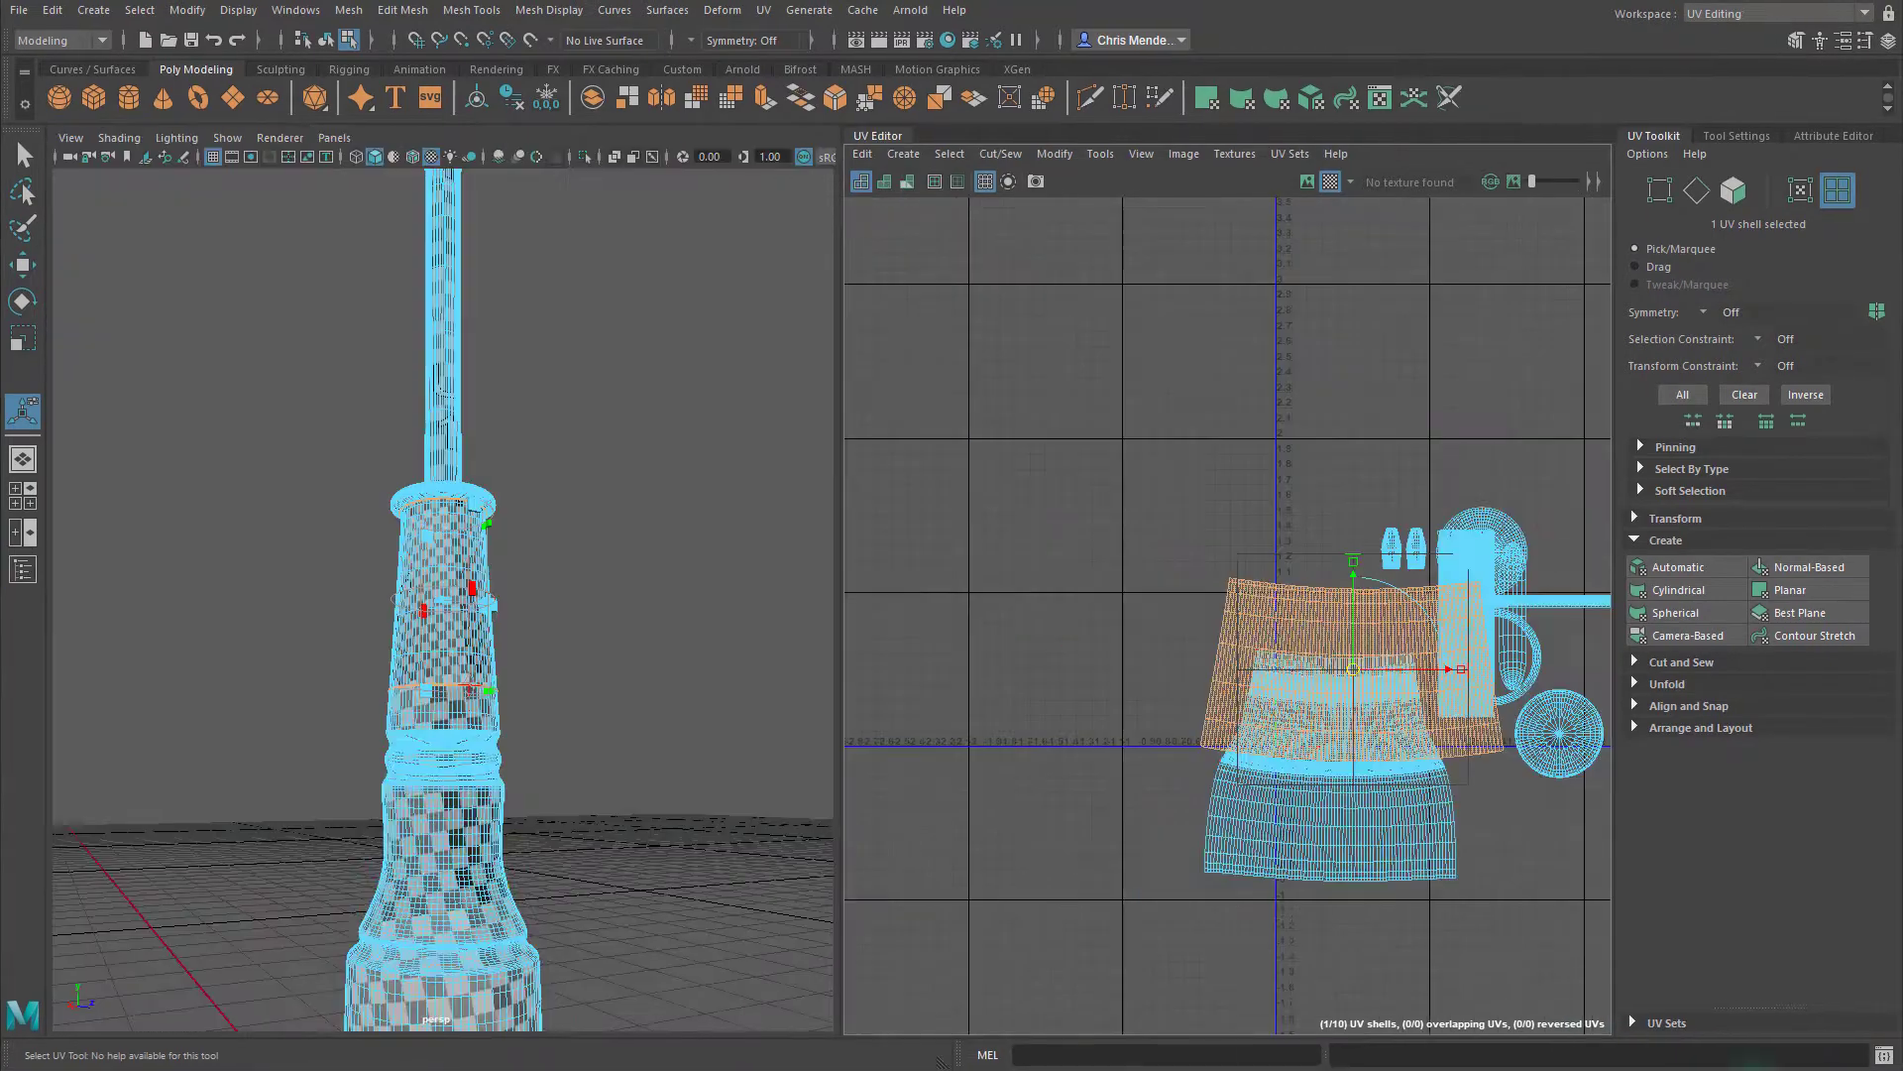
left_click(1288, 625)
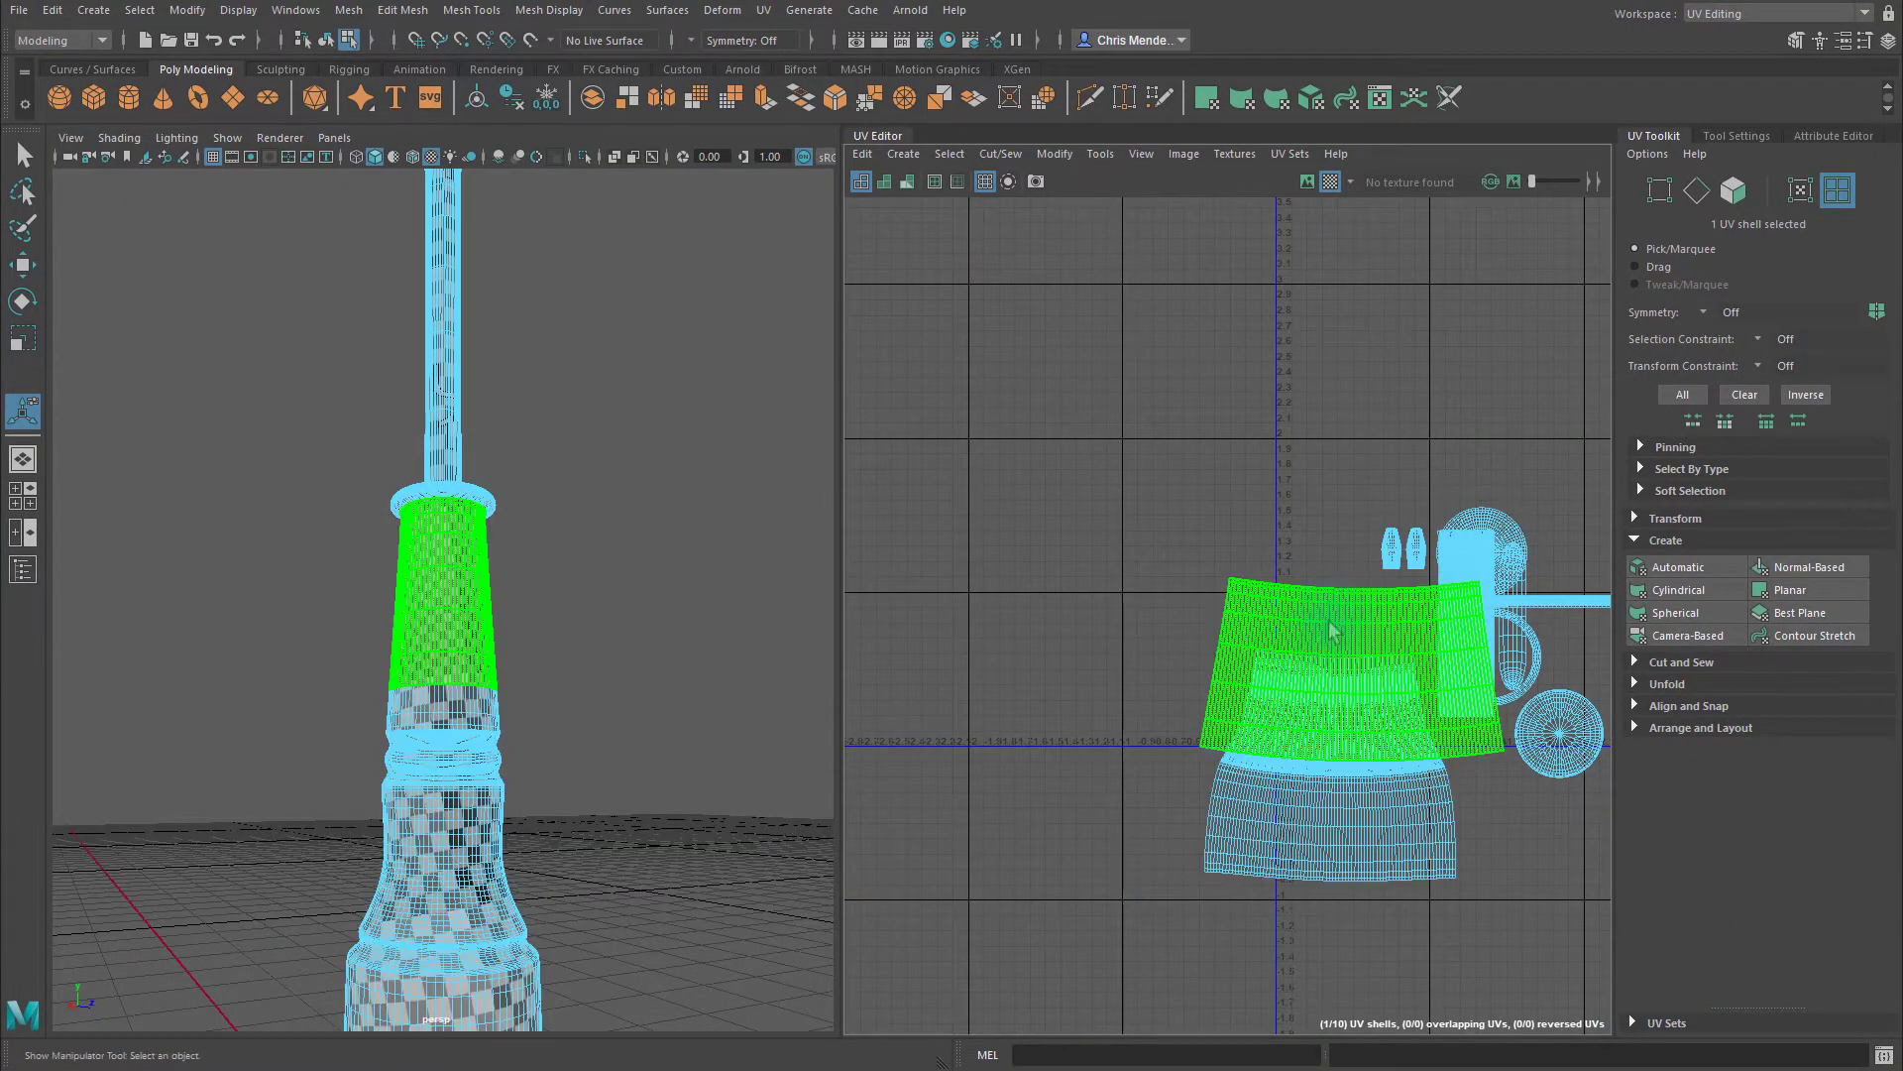
key("w")
left_click_drag(1362, 678, 1282, 558)
scroll(421, 709, "up", 3)
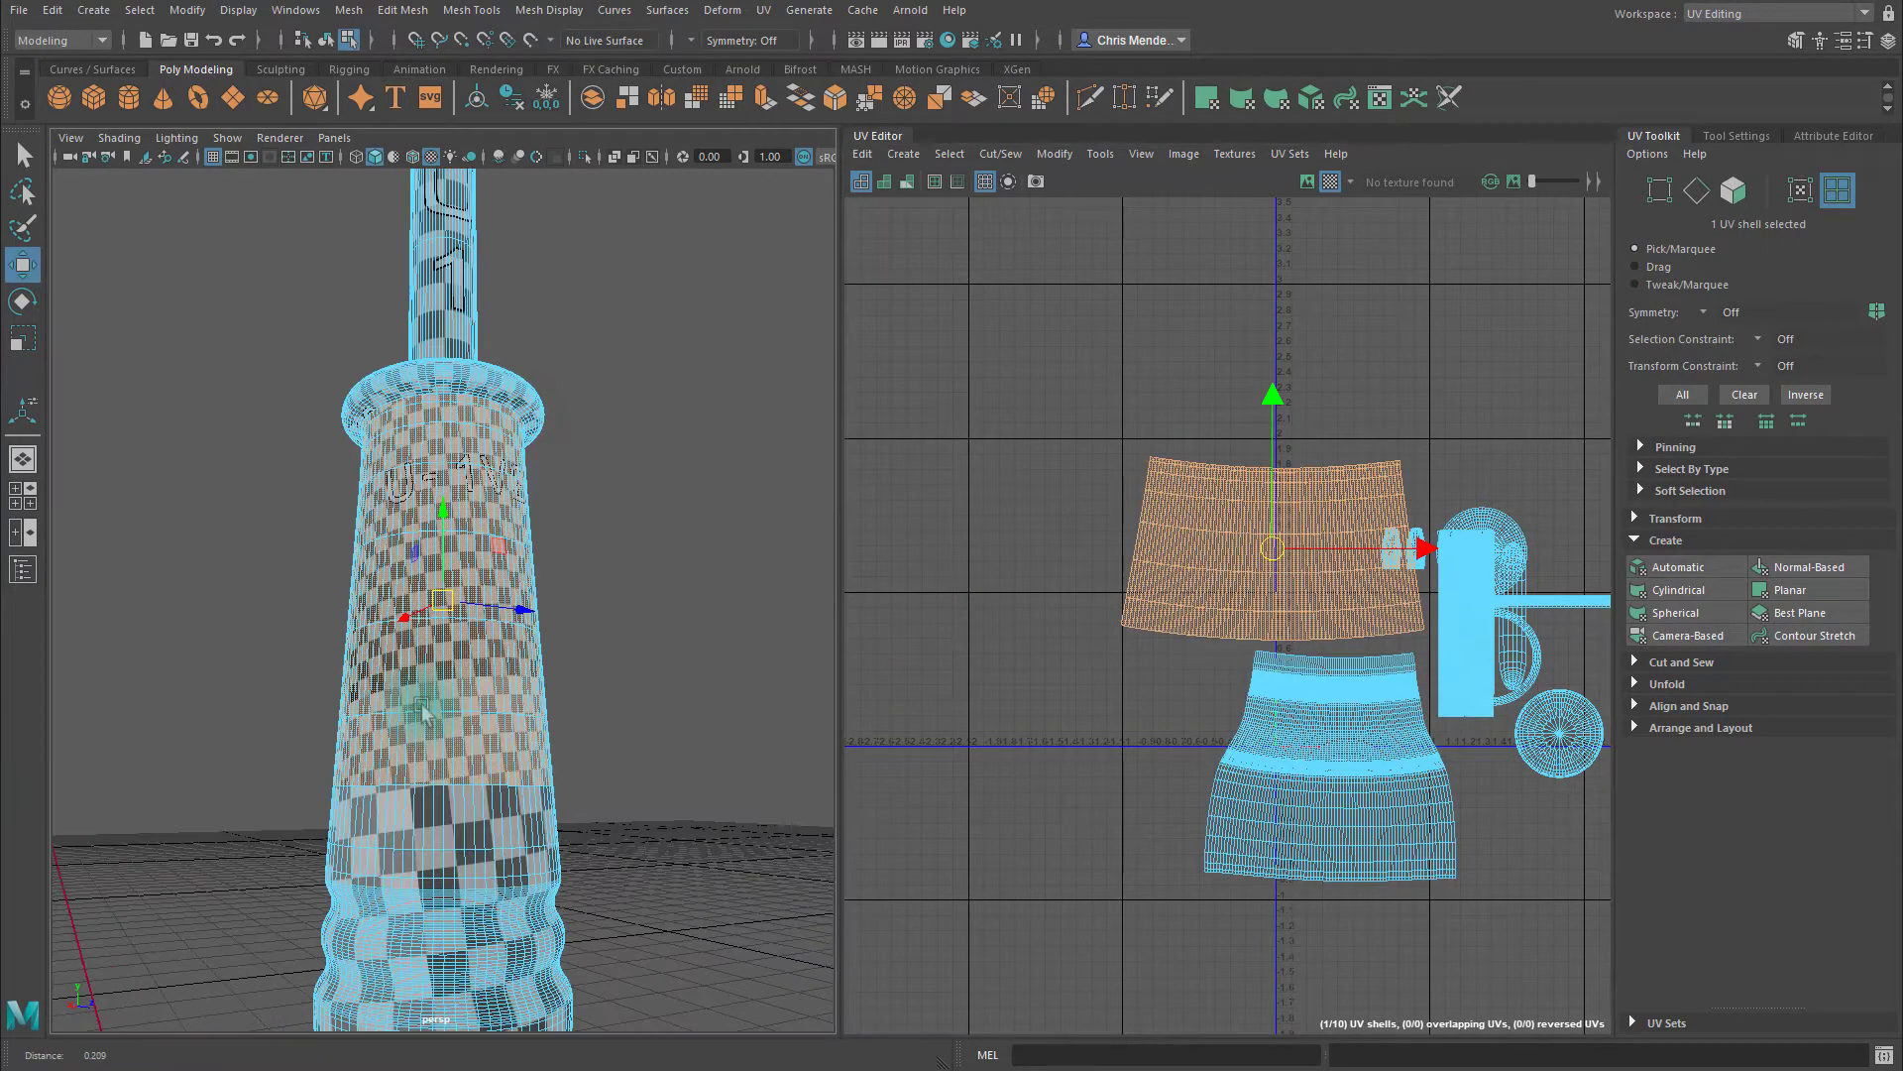
scroll(421, 708, "up", 1)
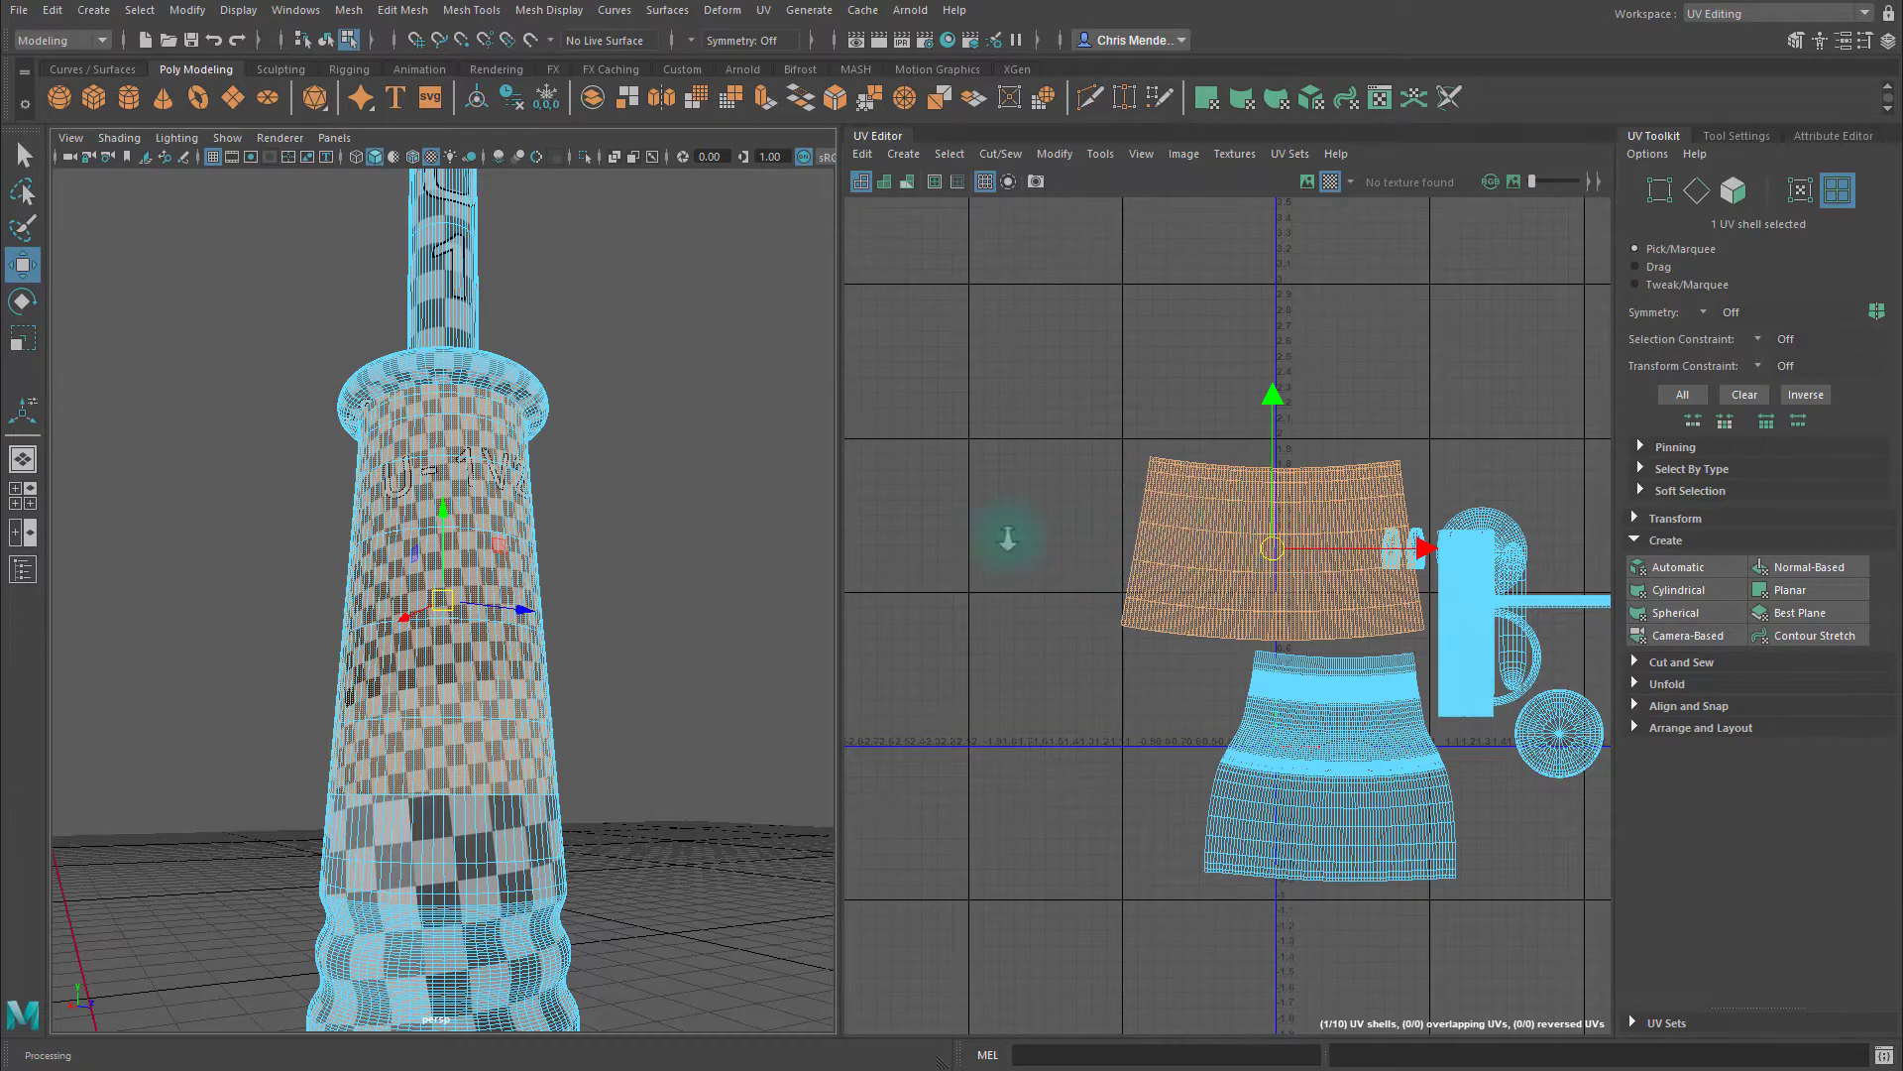
Step: Reposition the upper handle shell slightly and straighten its UVs in both U and V with an angle of 30.00
right_click_drag(1008, 538, 1423, 627, "alt")
middle_click_drag(1423, 626, 911, 547, "alt")
left_click_drag(1043, 492, 1211, 508)
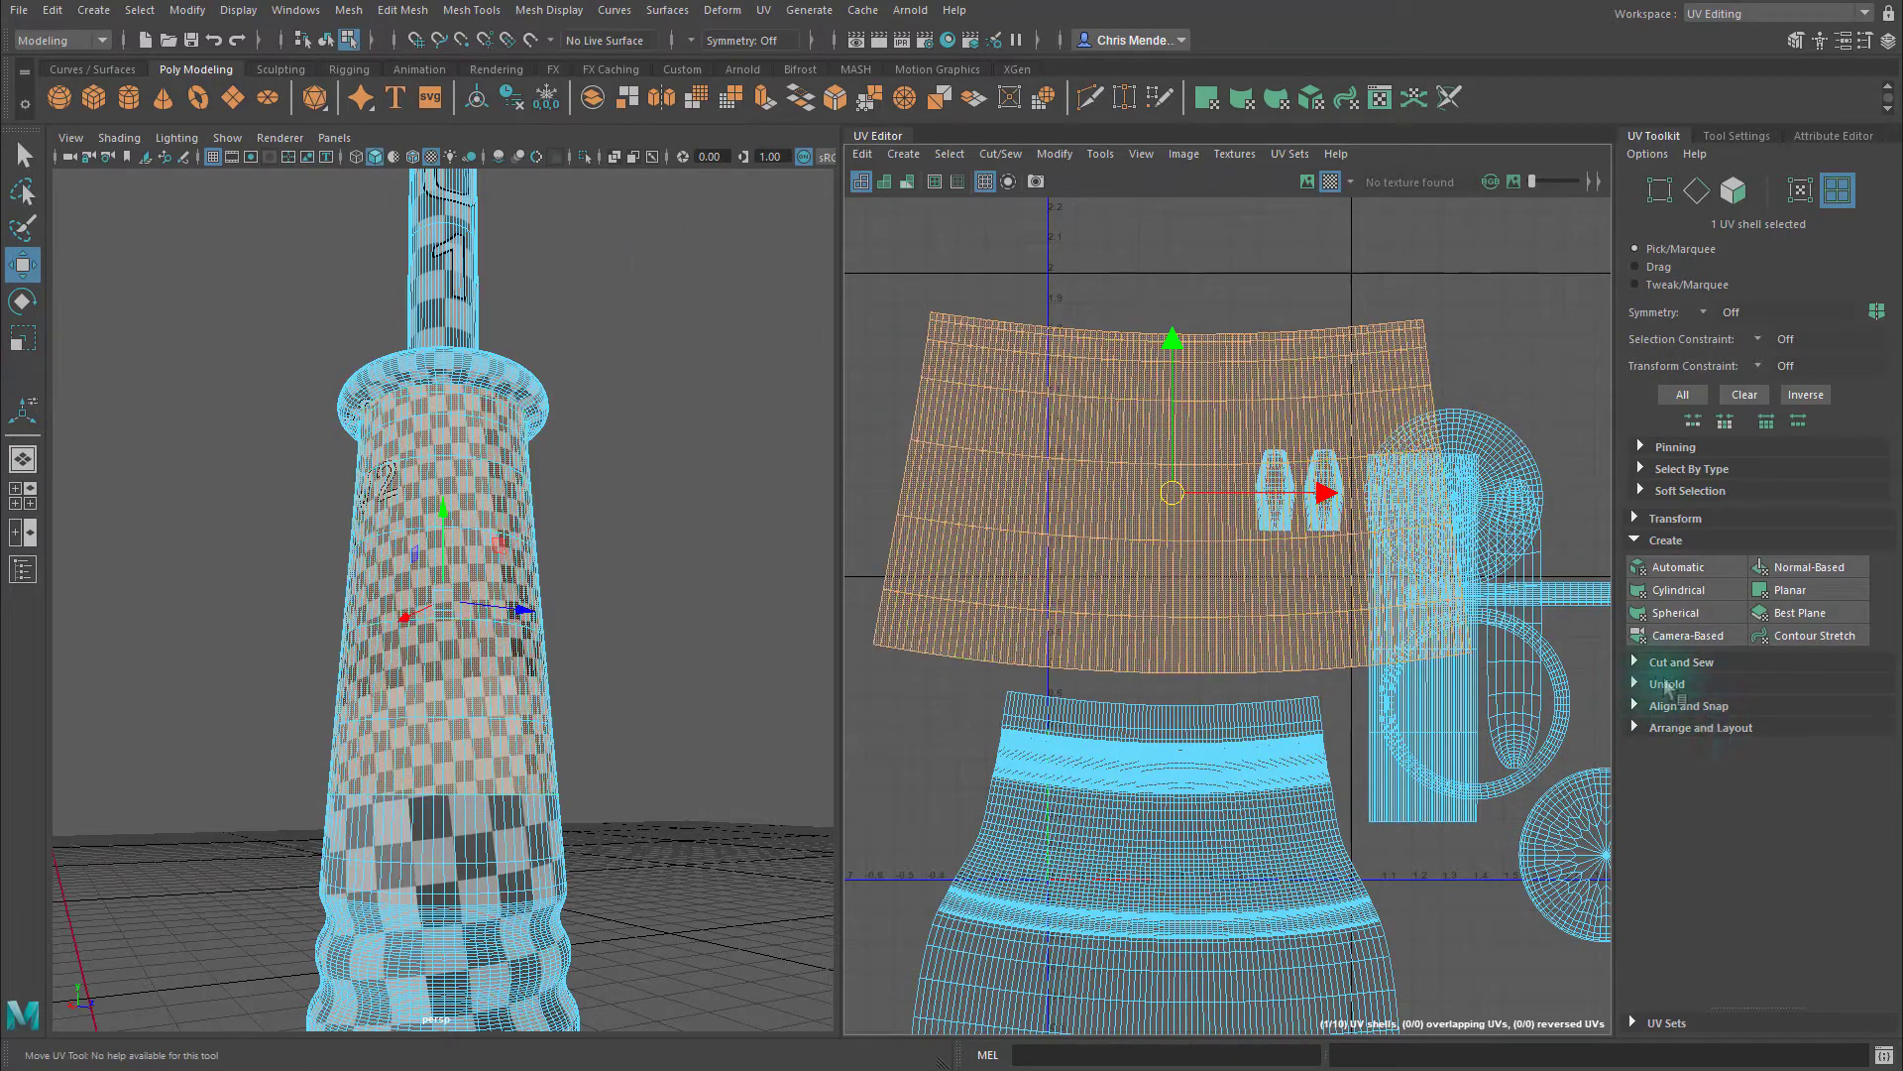
left_click_drag(1173, 494, 1143, 515)
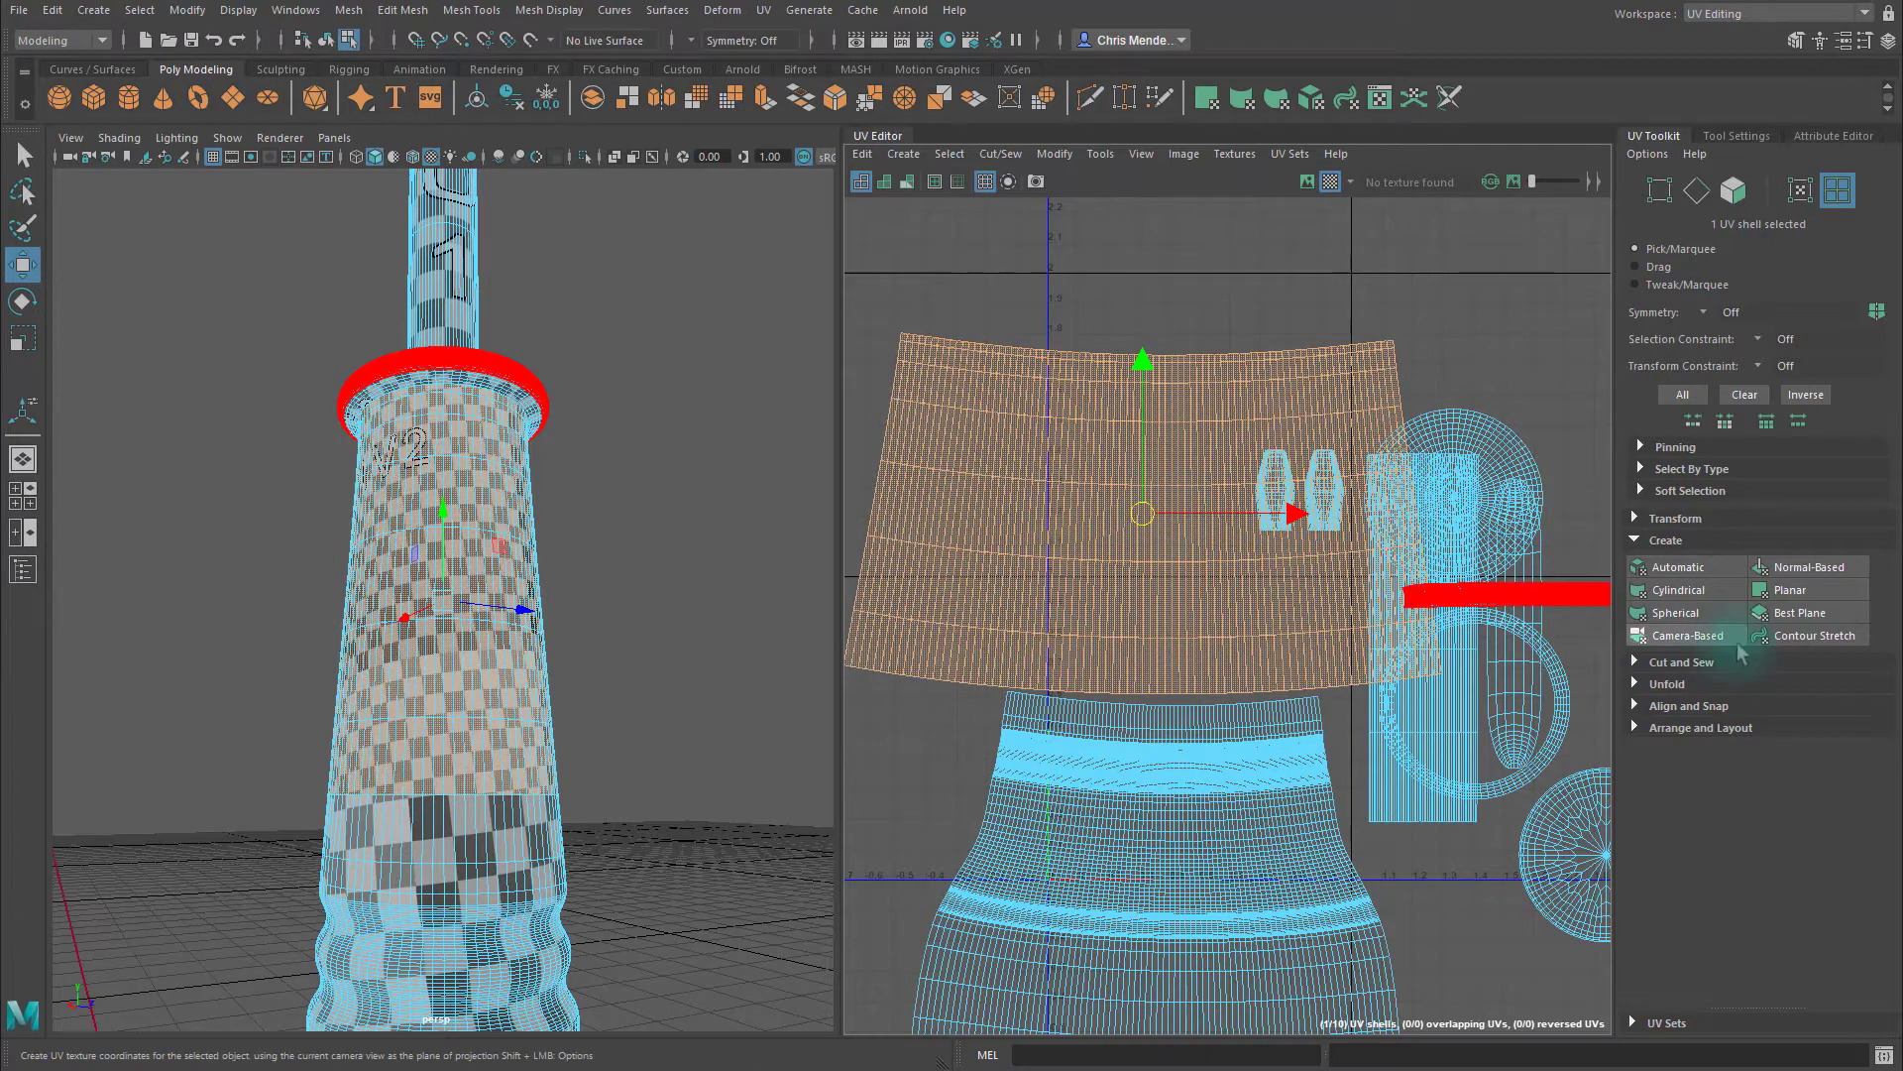
left_click(1690, 728)
left_click(1691, 729)
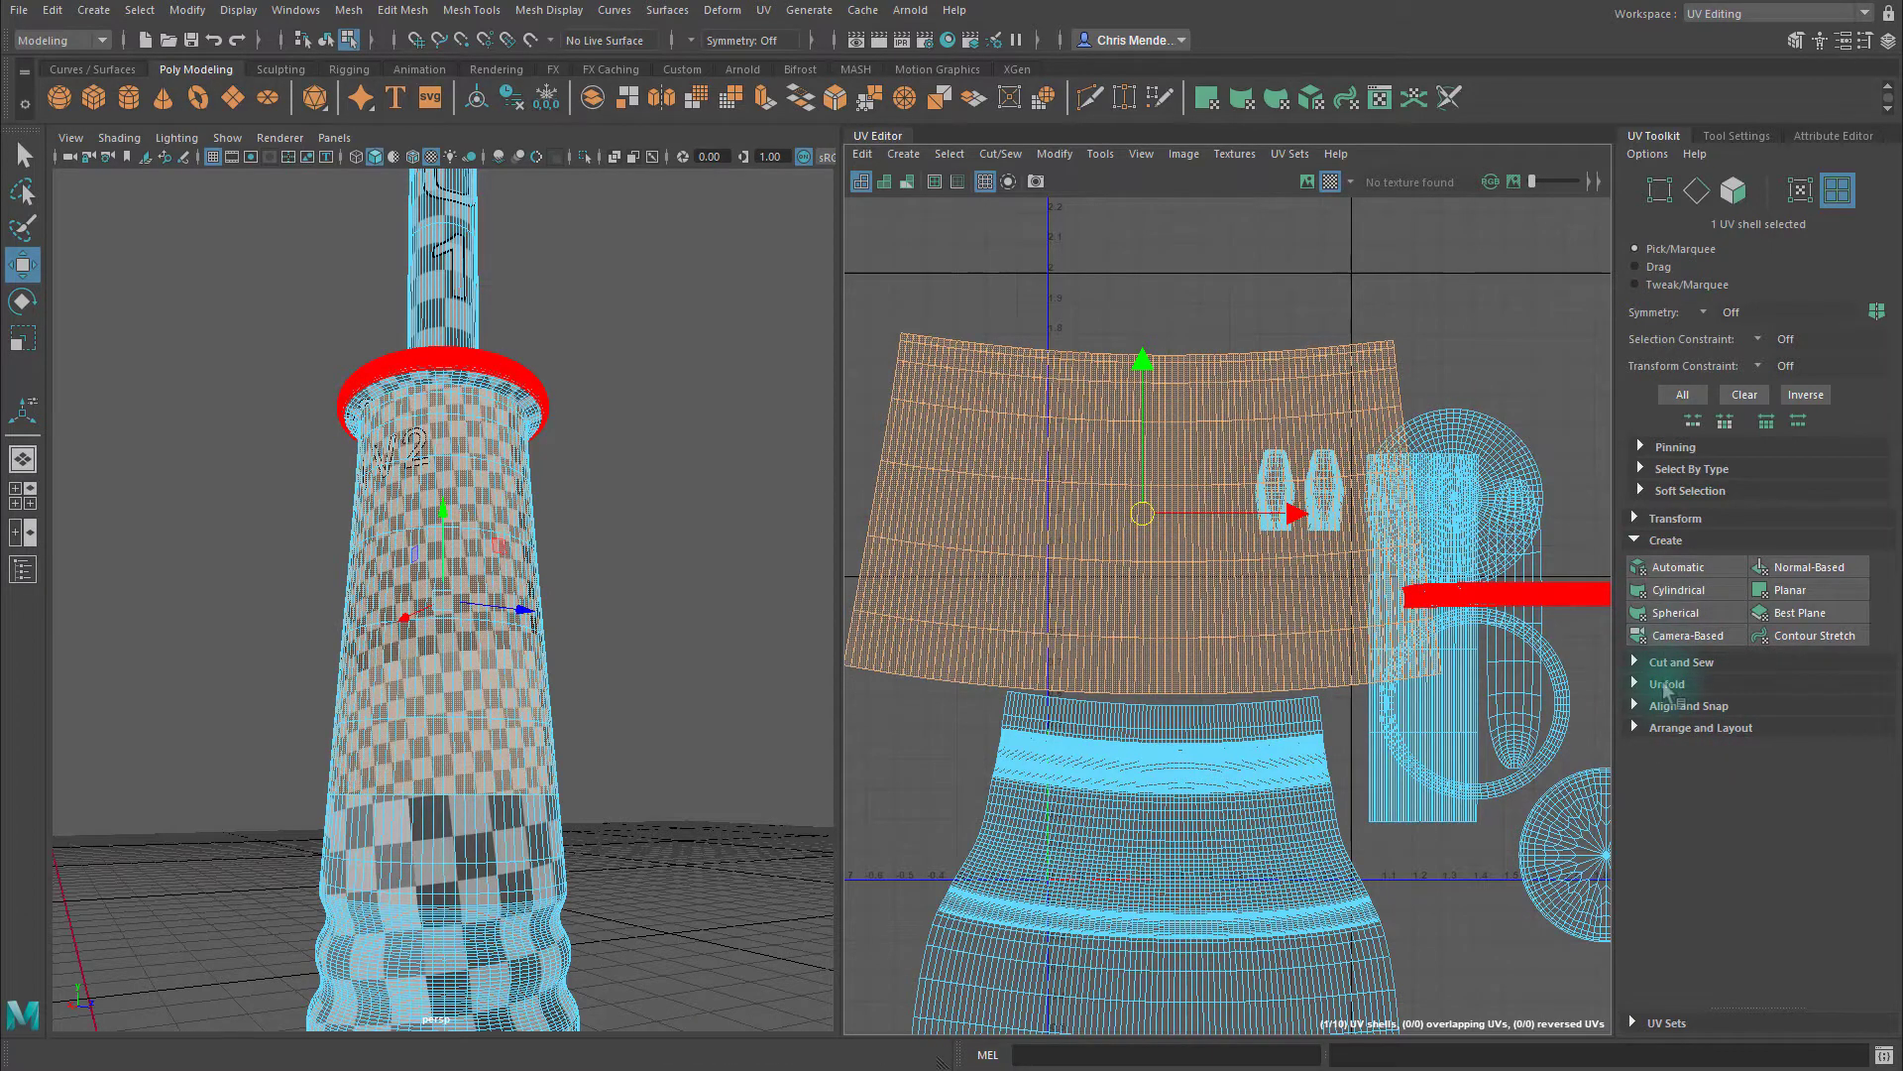
left_click(1667, 684)
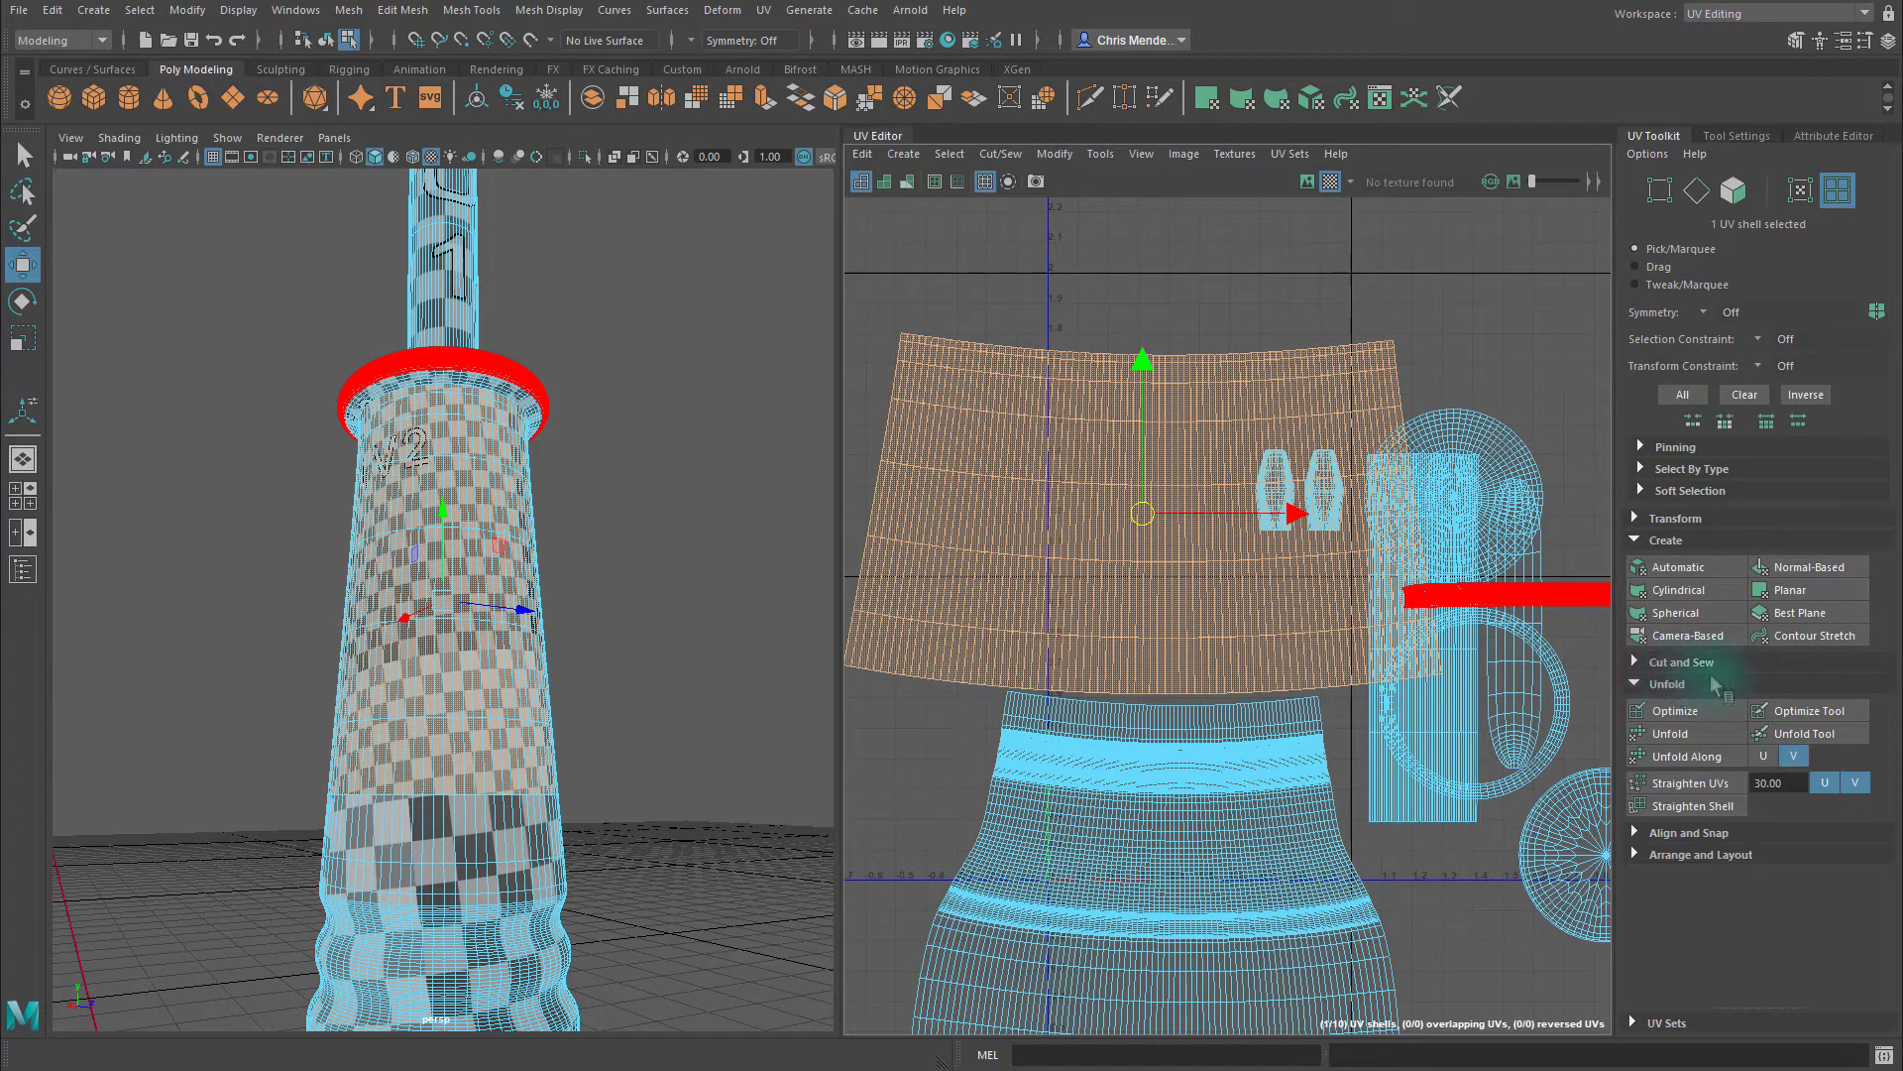
left_click(1692, 785)
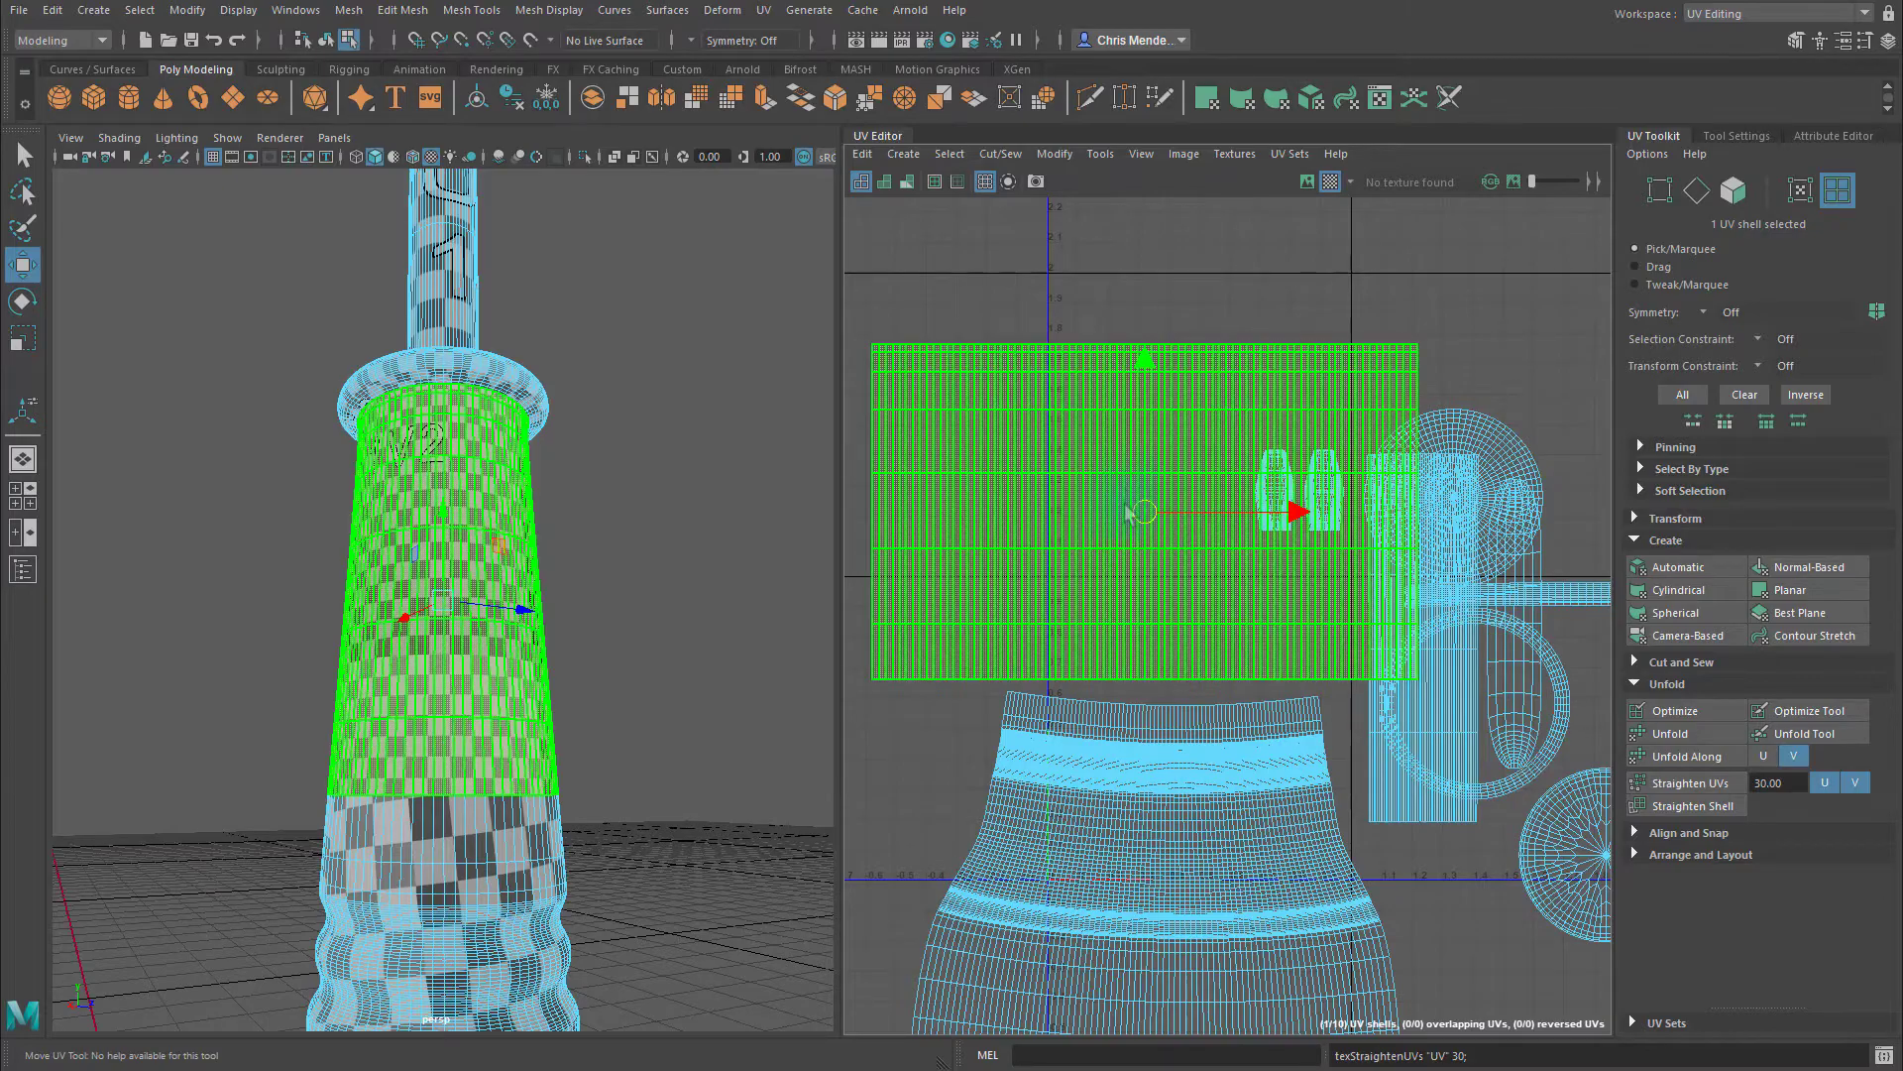
mouse_move(1144, 512)
left_mouse_down()
mouse_move(1121, 506)
mouse_move(1150, 521)
left_mouse_up()
Step: Examine the checker pattern around the straightened upper handle and select the lower handle shell to compare the two
left_click_drag(518, 738, 833, 761, "alt")
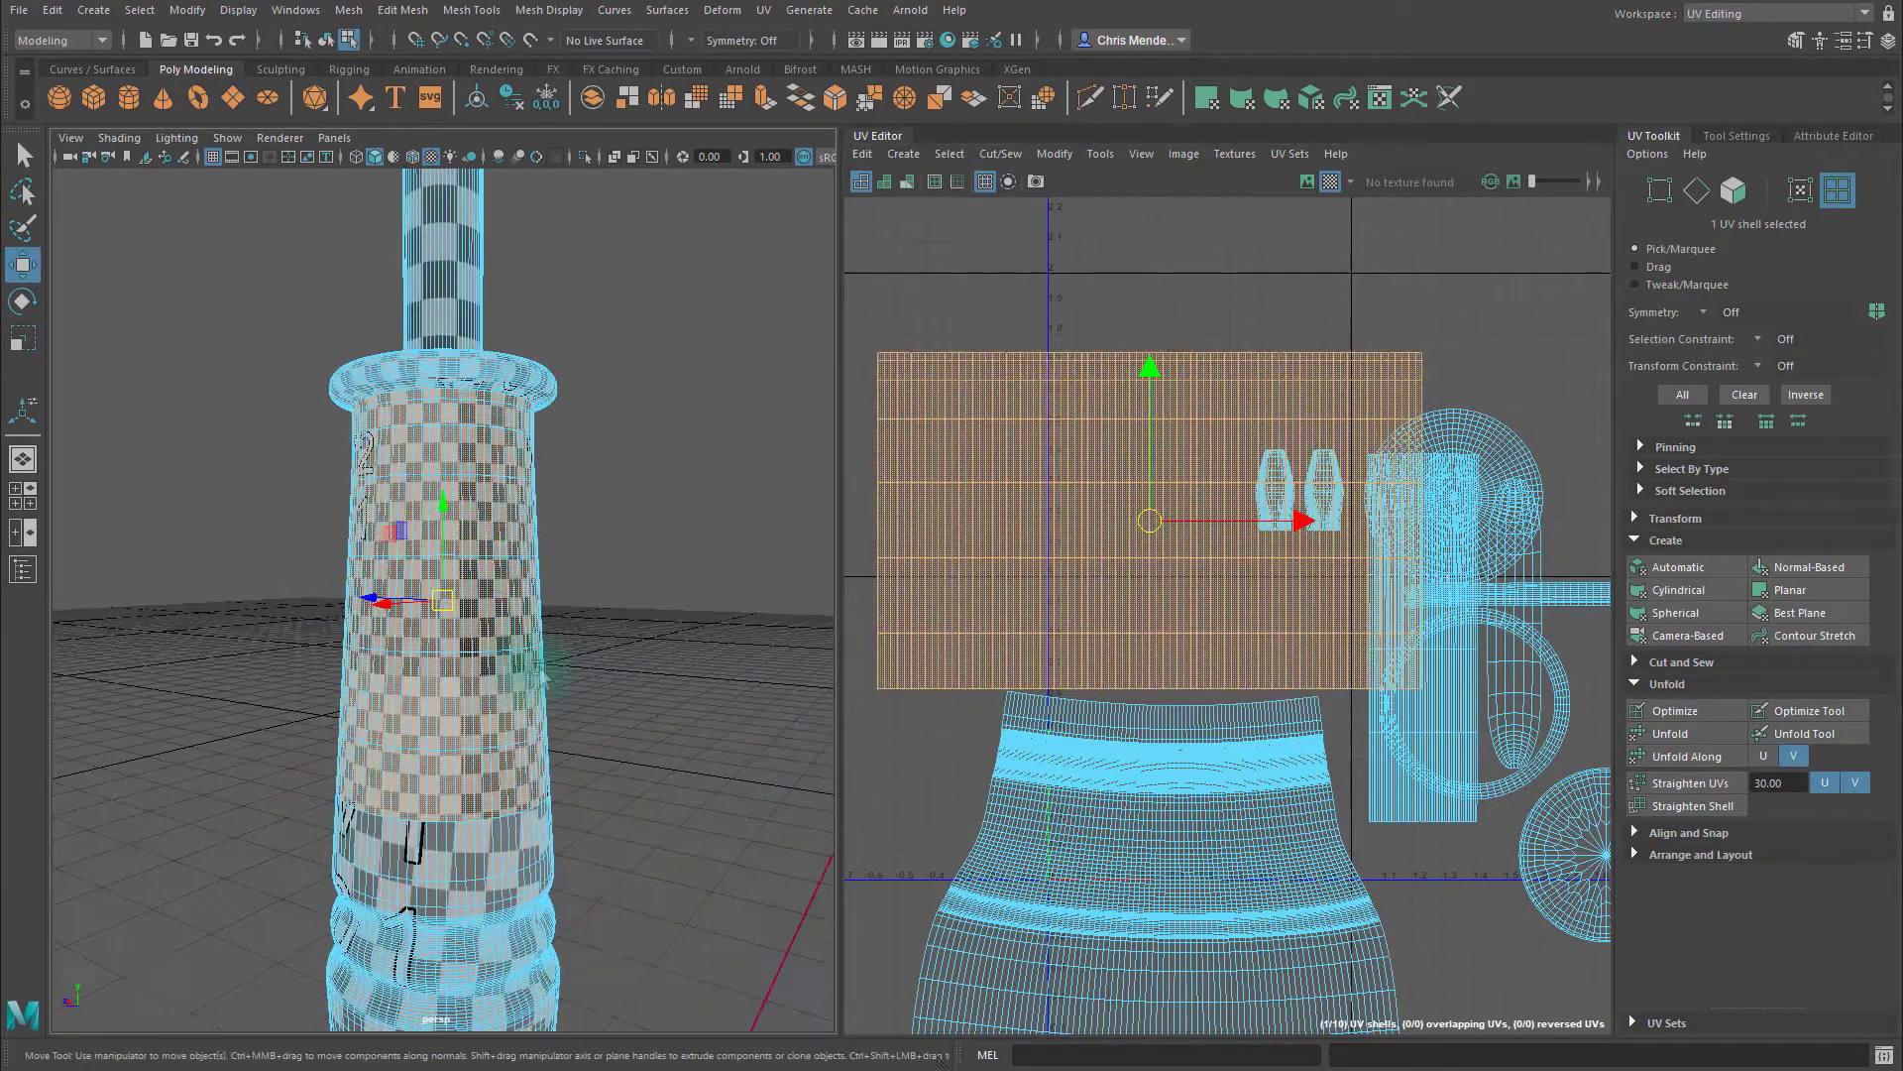
scroll(565, 680, "up", 10)
scroll(565, 689, "down", 9)
left_click_drag(571, 697, 823, 734, "alt")
left_click(1140, 758)
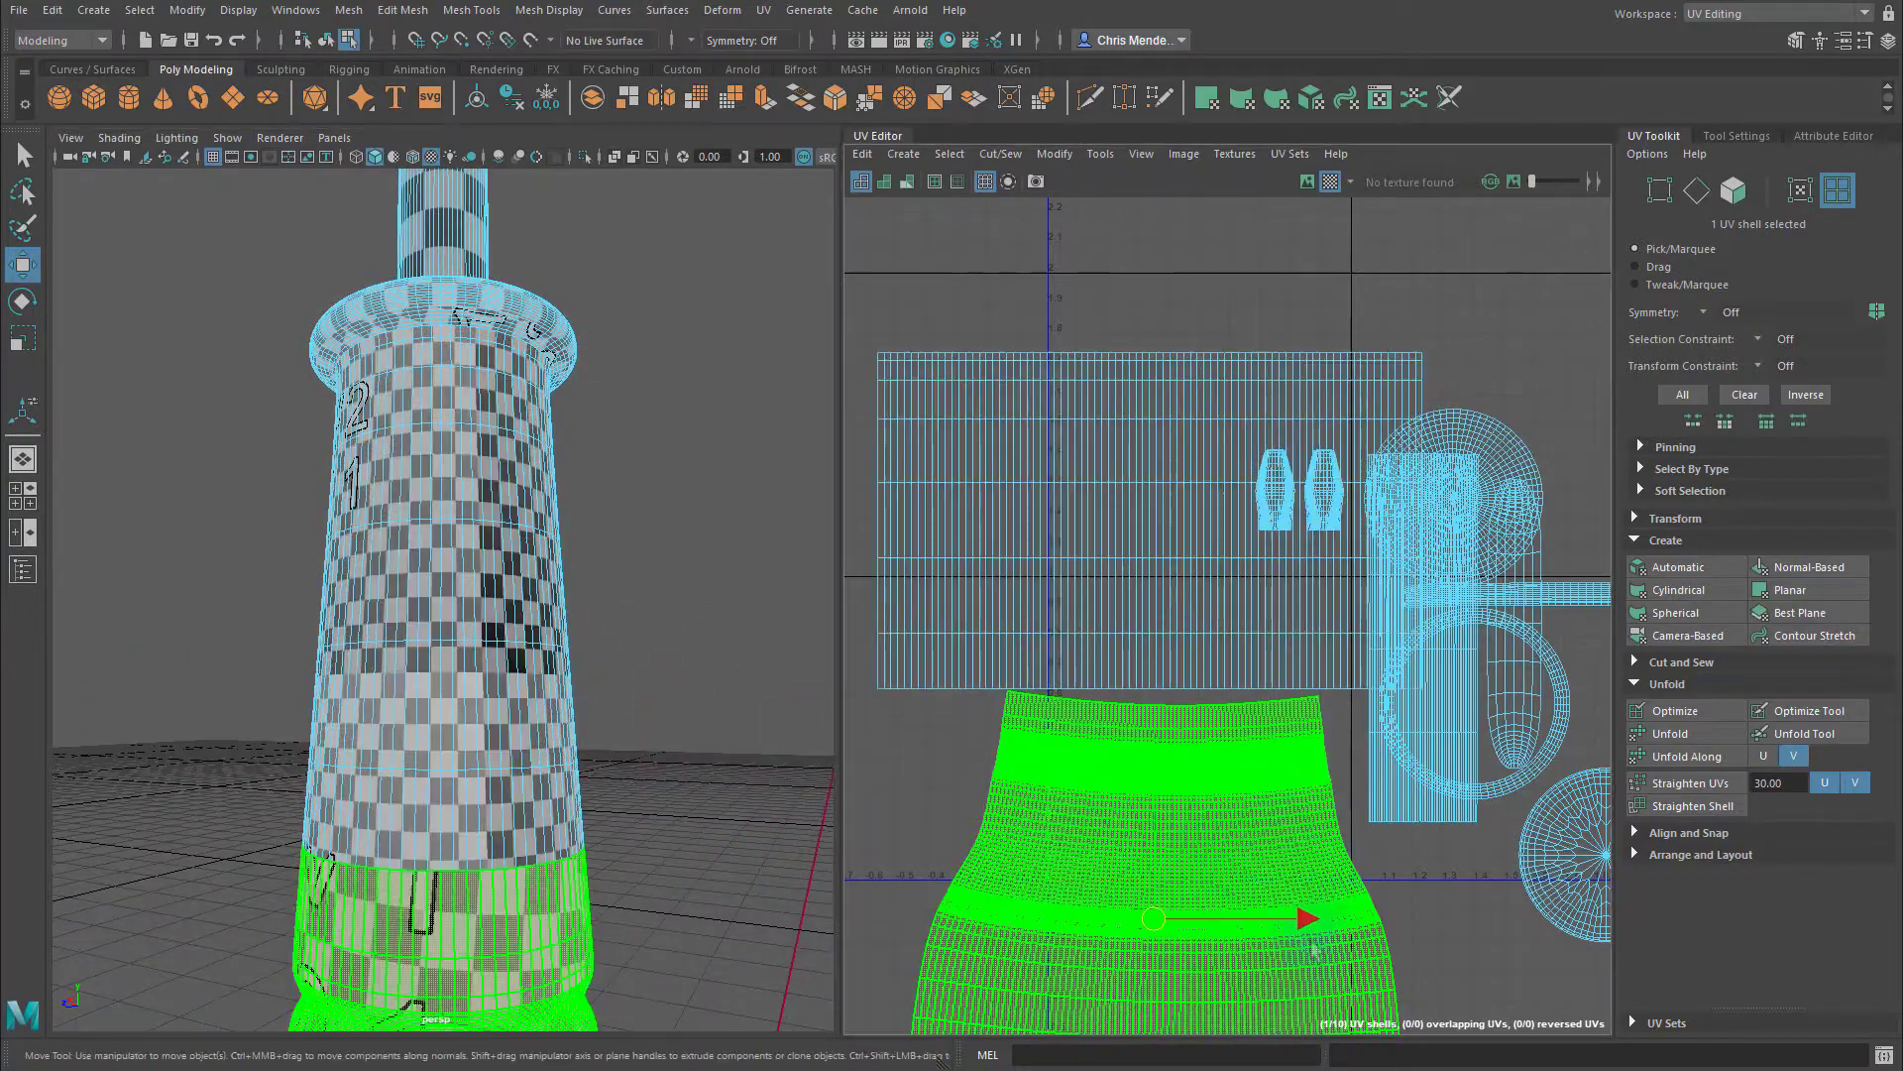
scroll(1252, 855, "down", 5)
scroll(1368, 927, "up", 10)
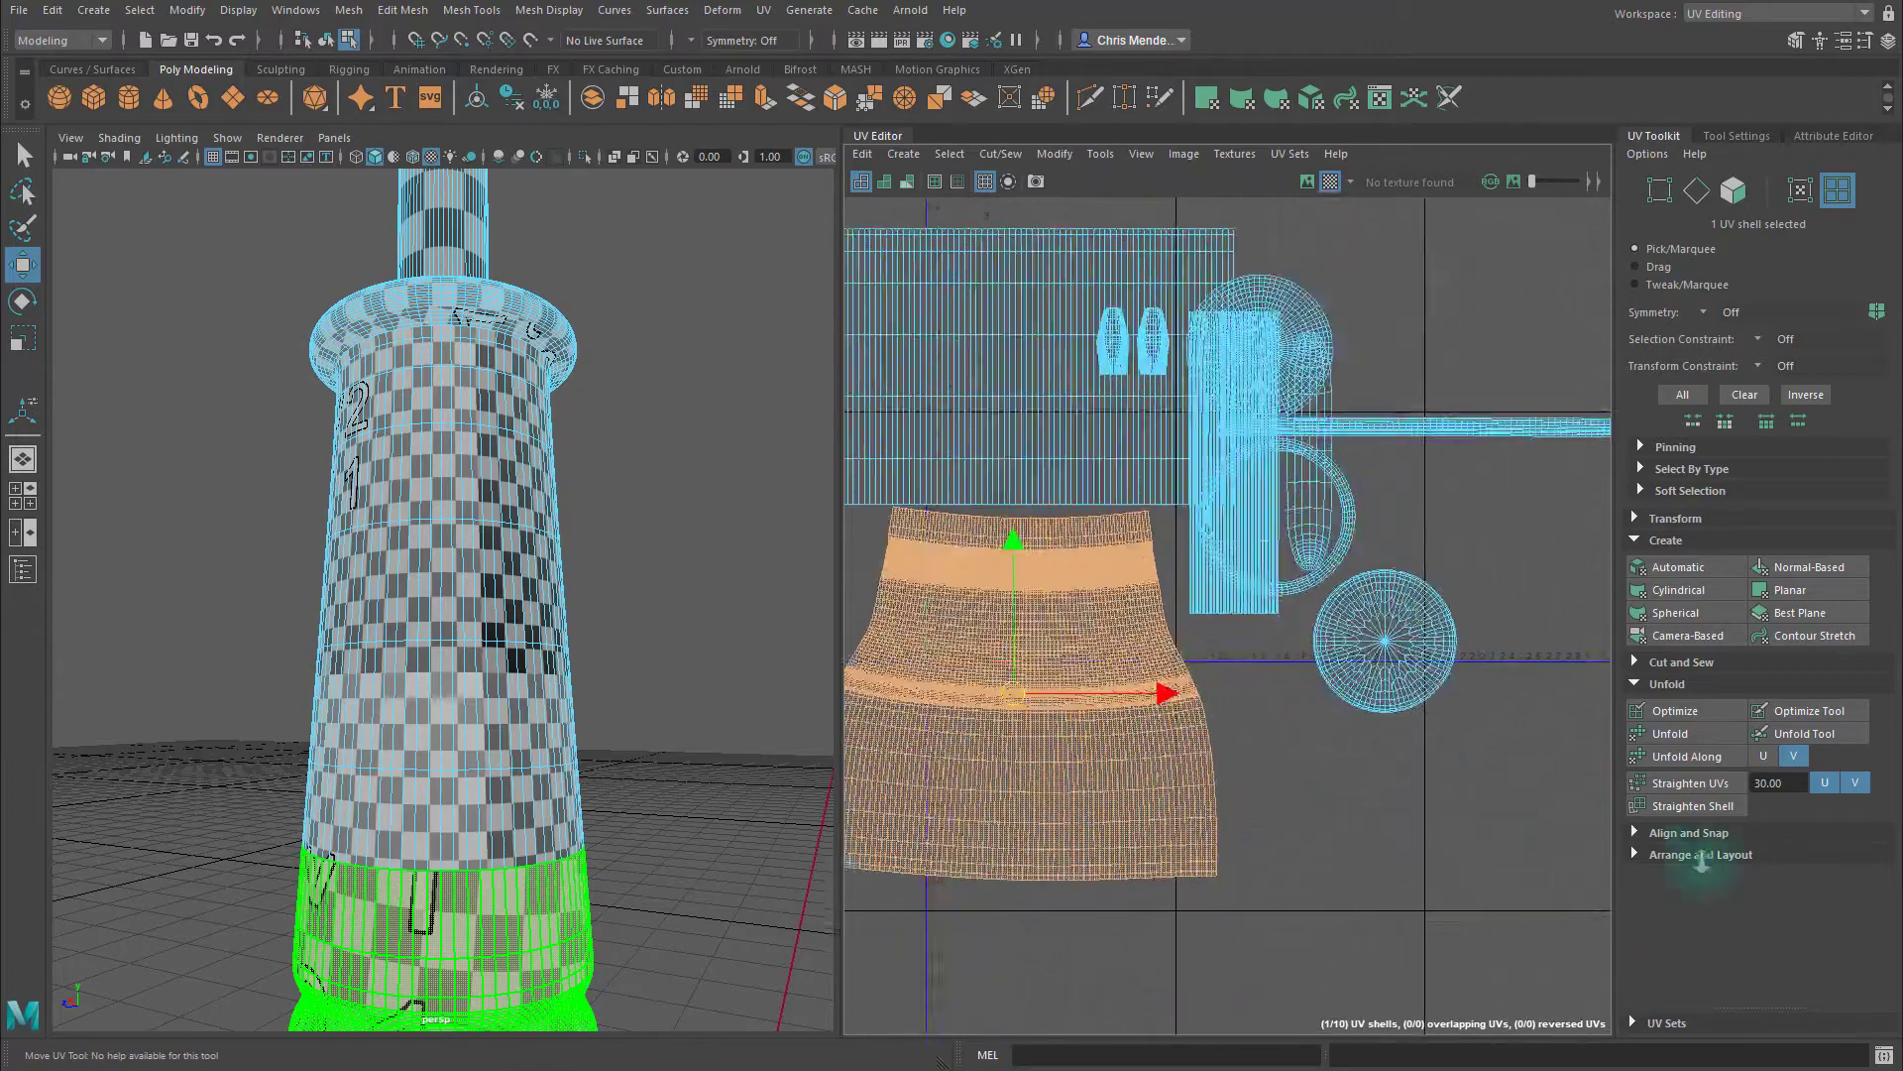
scroll(1443, 721, "down", 5)
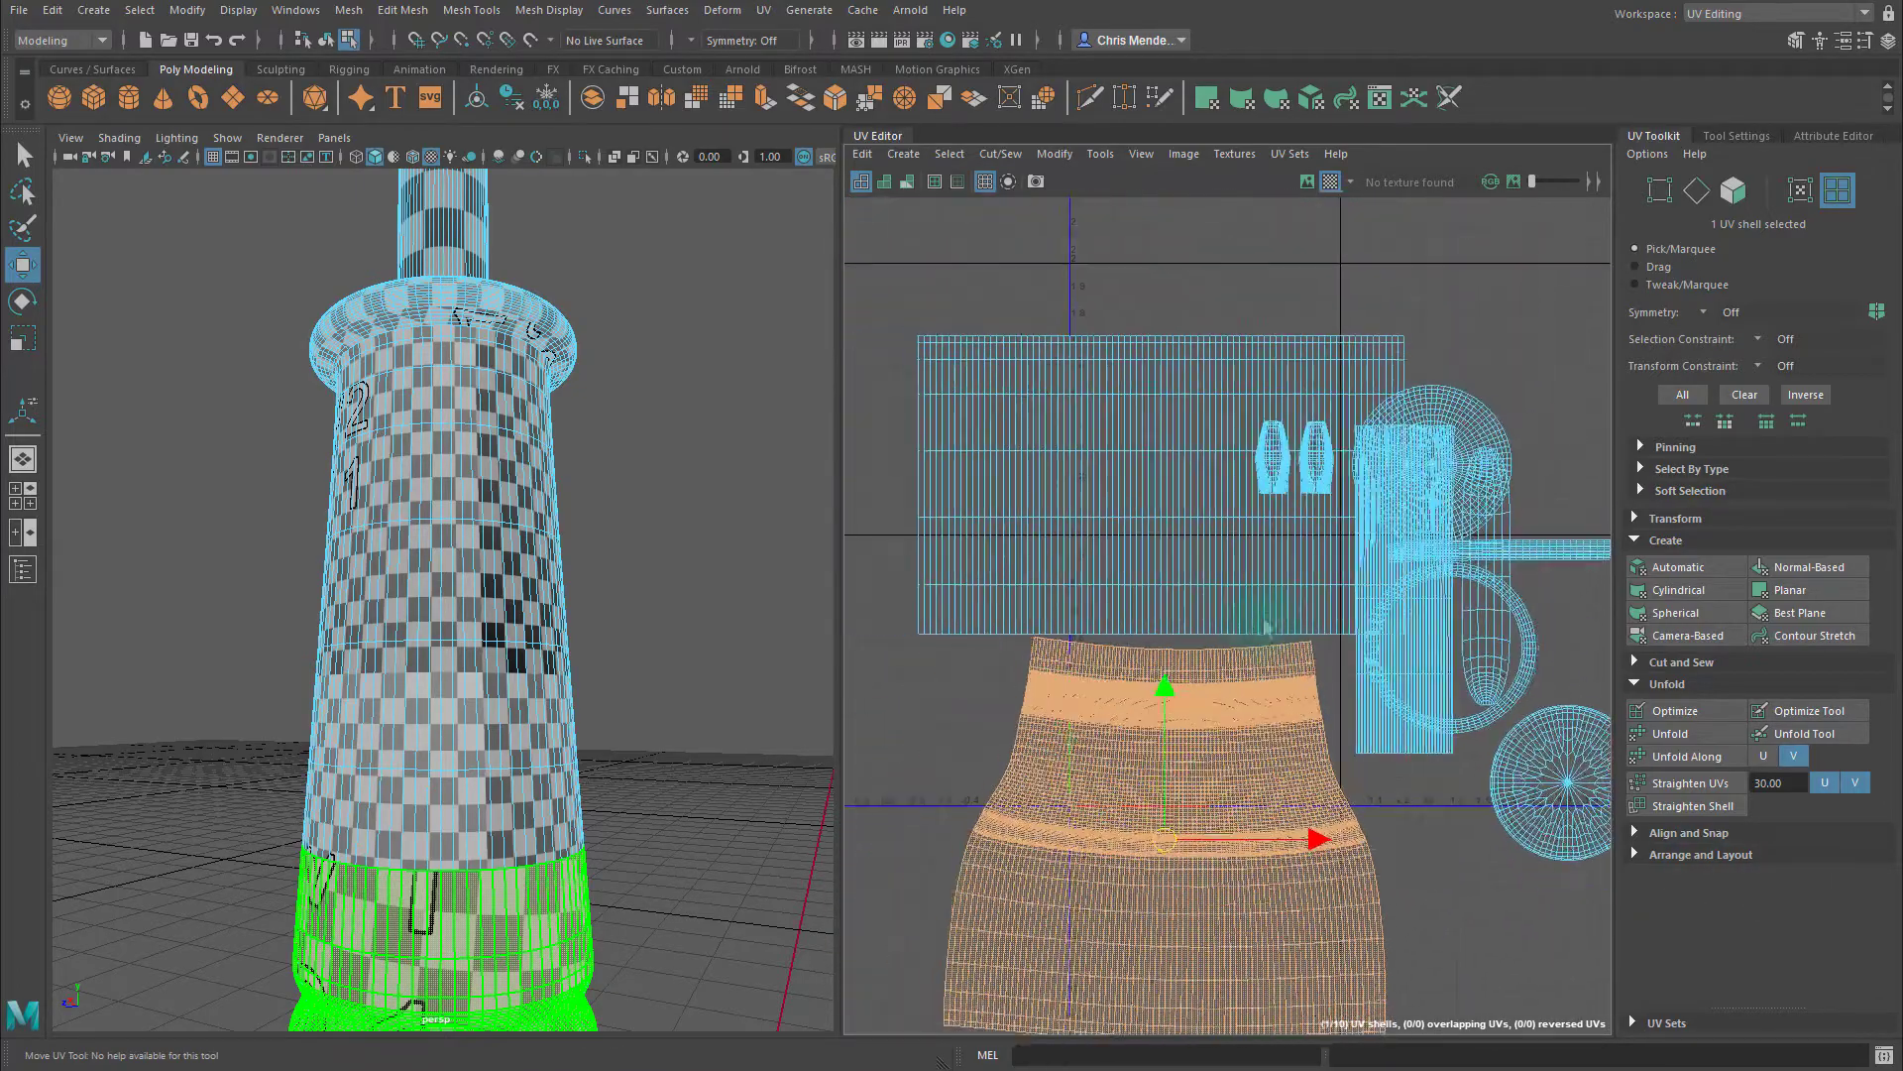
middle_click_drag(1559, 735, 1412, 645, "alt")
scroll(1411, 646, "down", 4)
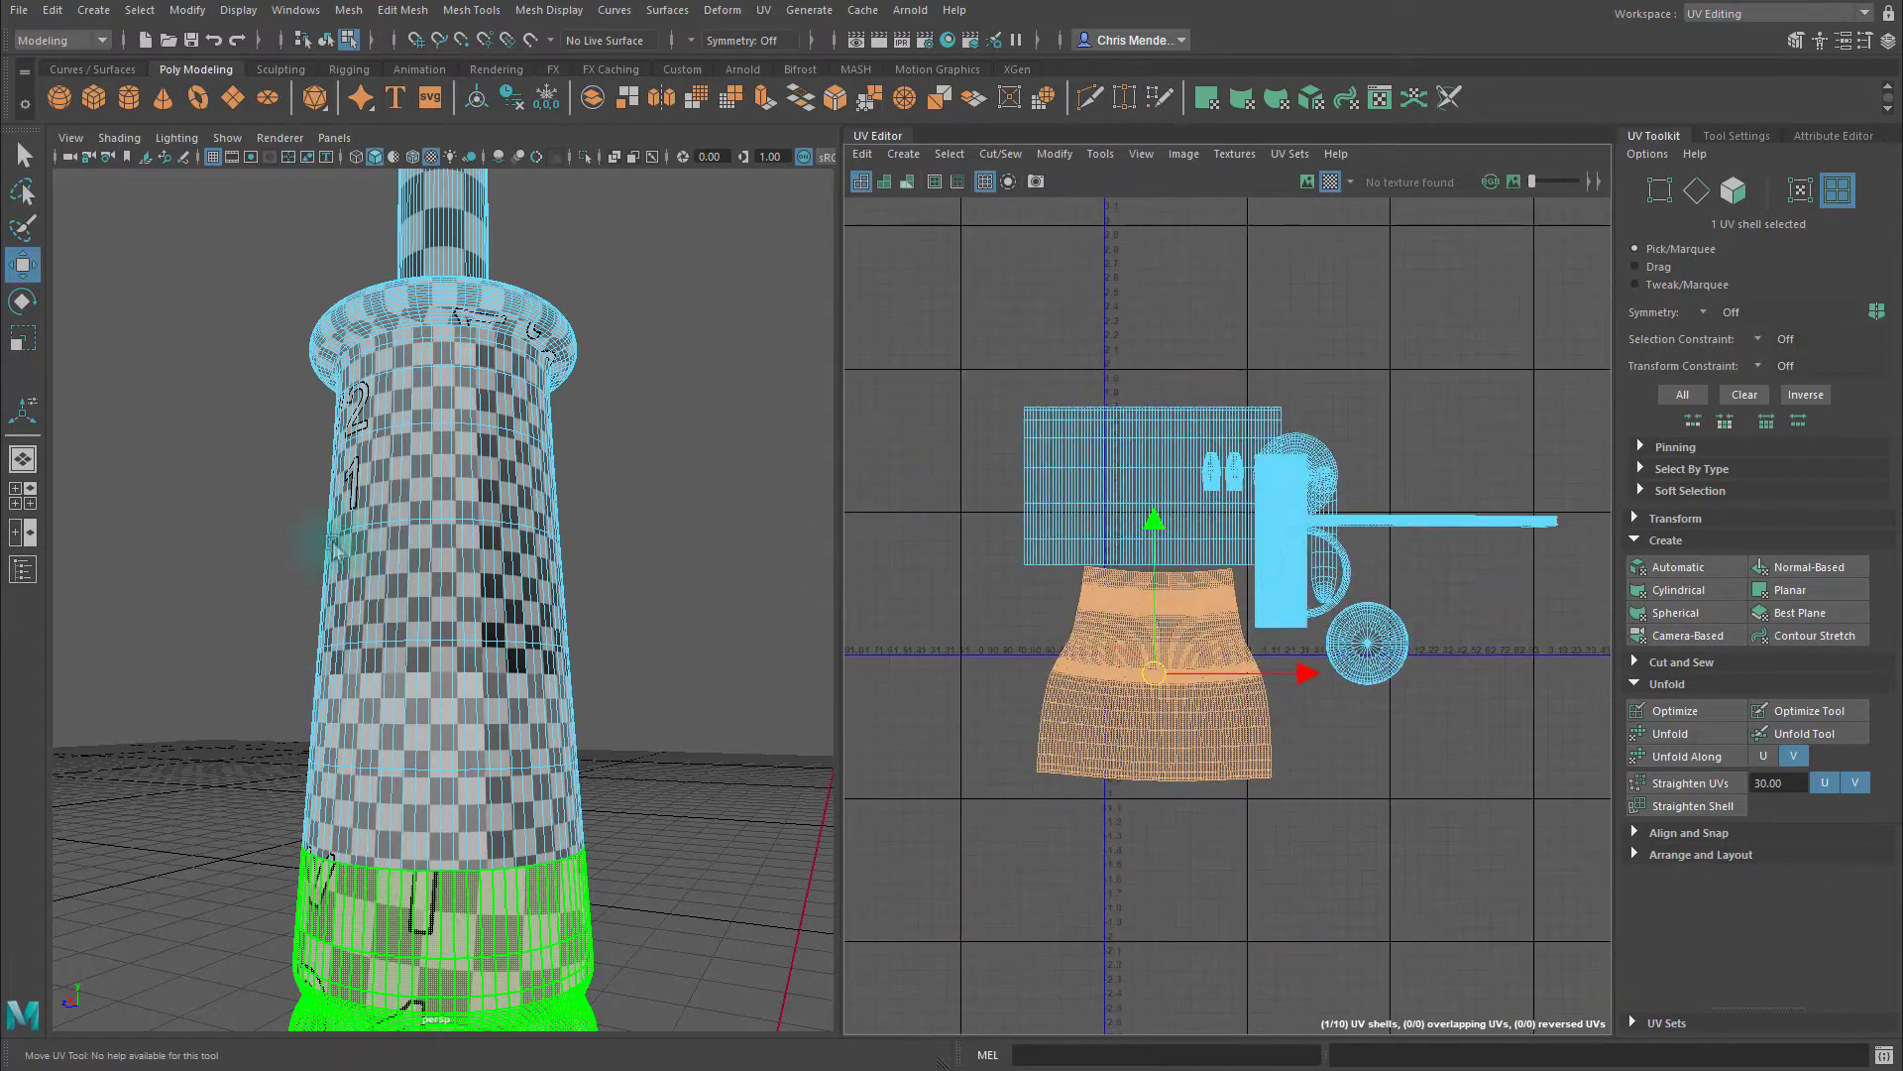
left_click_drag(387, 793, 565, 811, "alt")
scroll(563, 595, "down", 8)
scroll(561, 587, "up", 2)
scroll(520, 560, "up", 5)
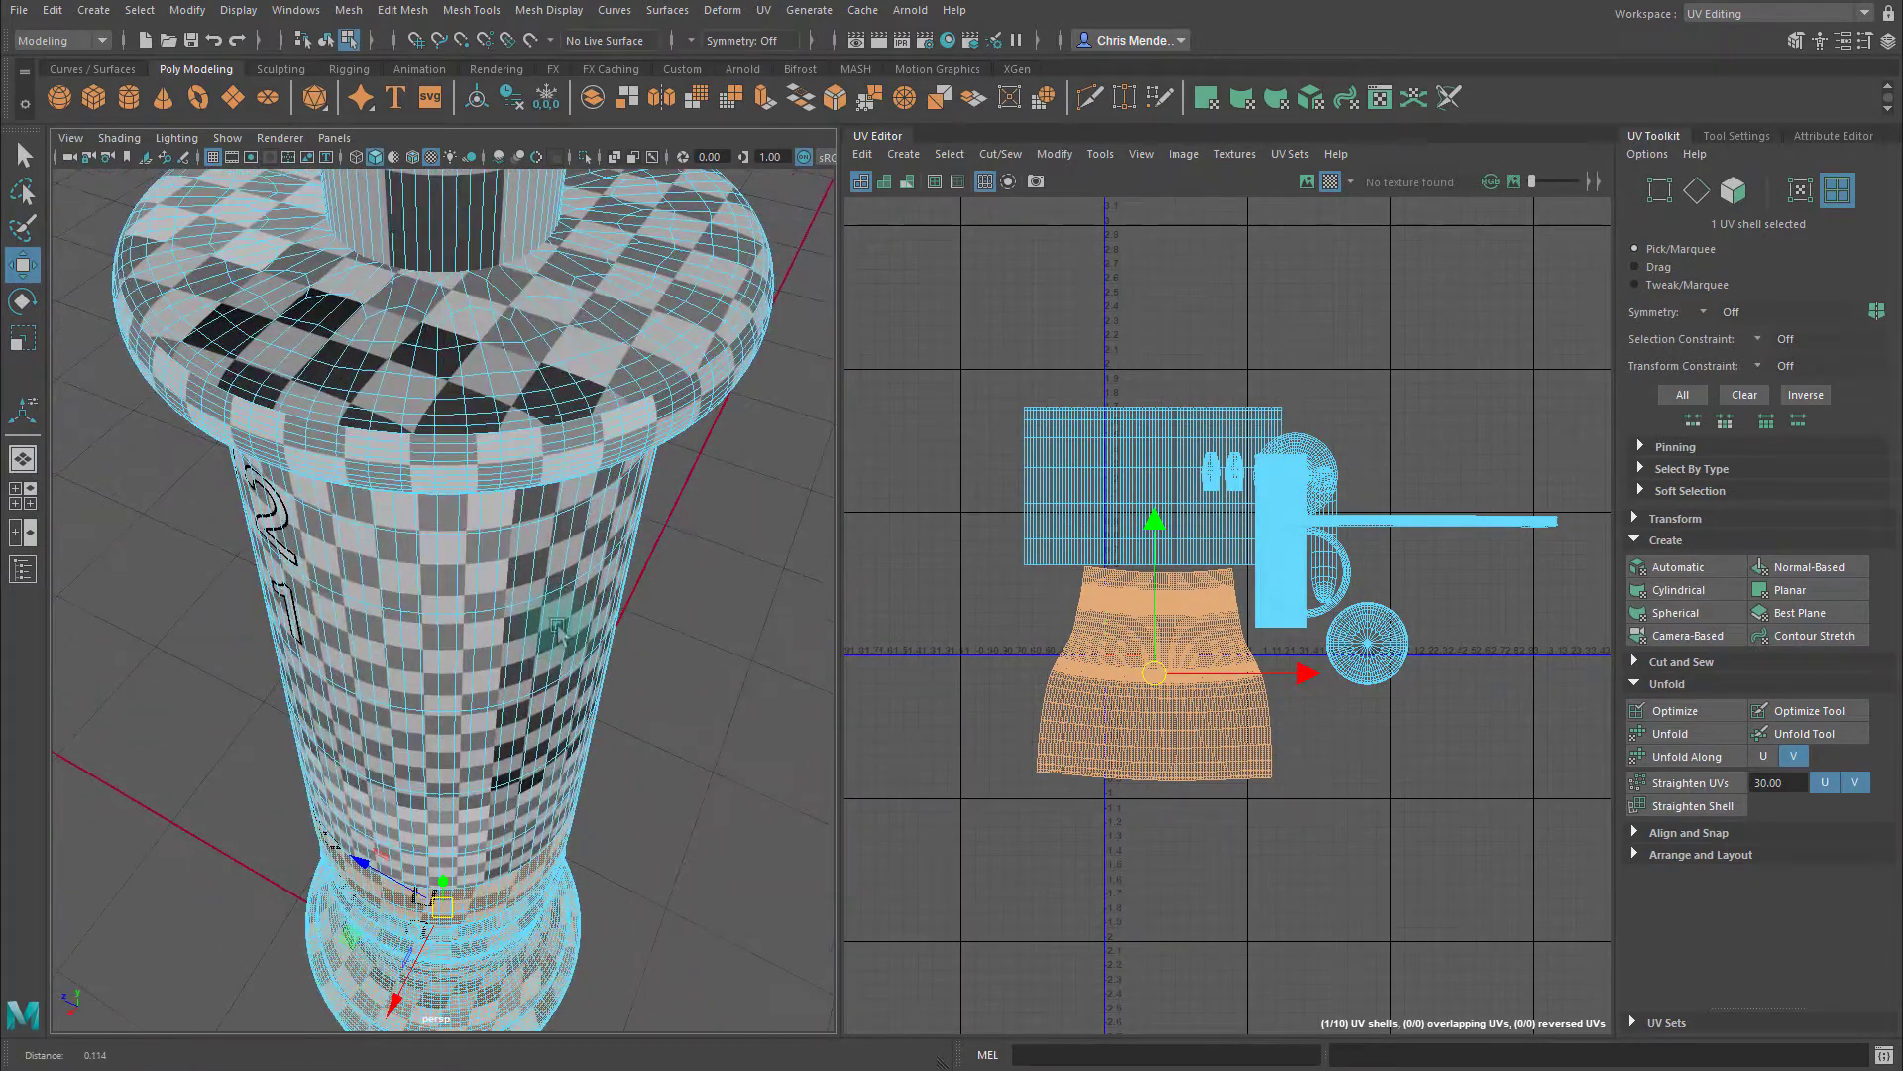
Step: Select all of the screwdriver's UV shells and move them together down and away from the 0–1 UV tile
scroll(521, 560, "down", 5)
left_click_drag(521, 560, 569, 616, "alt")
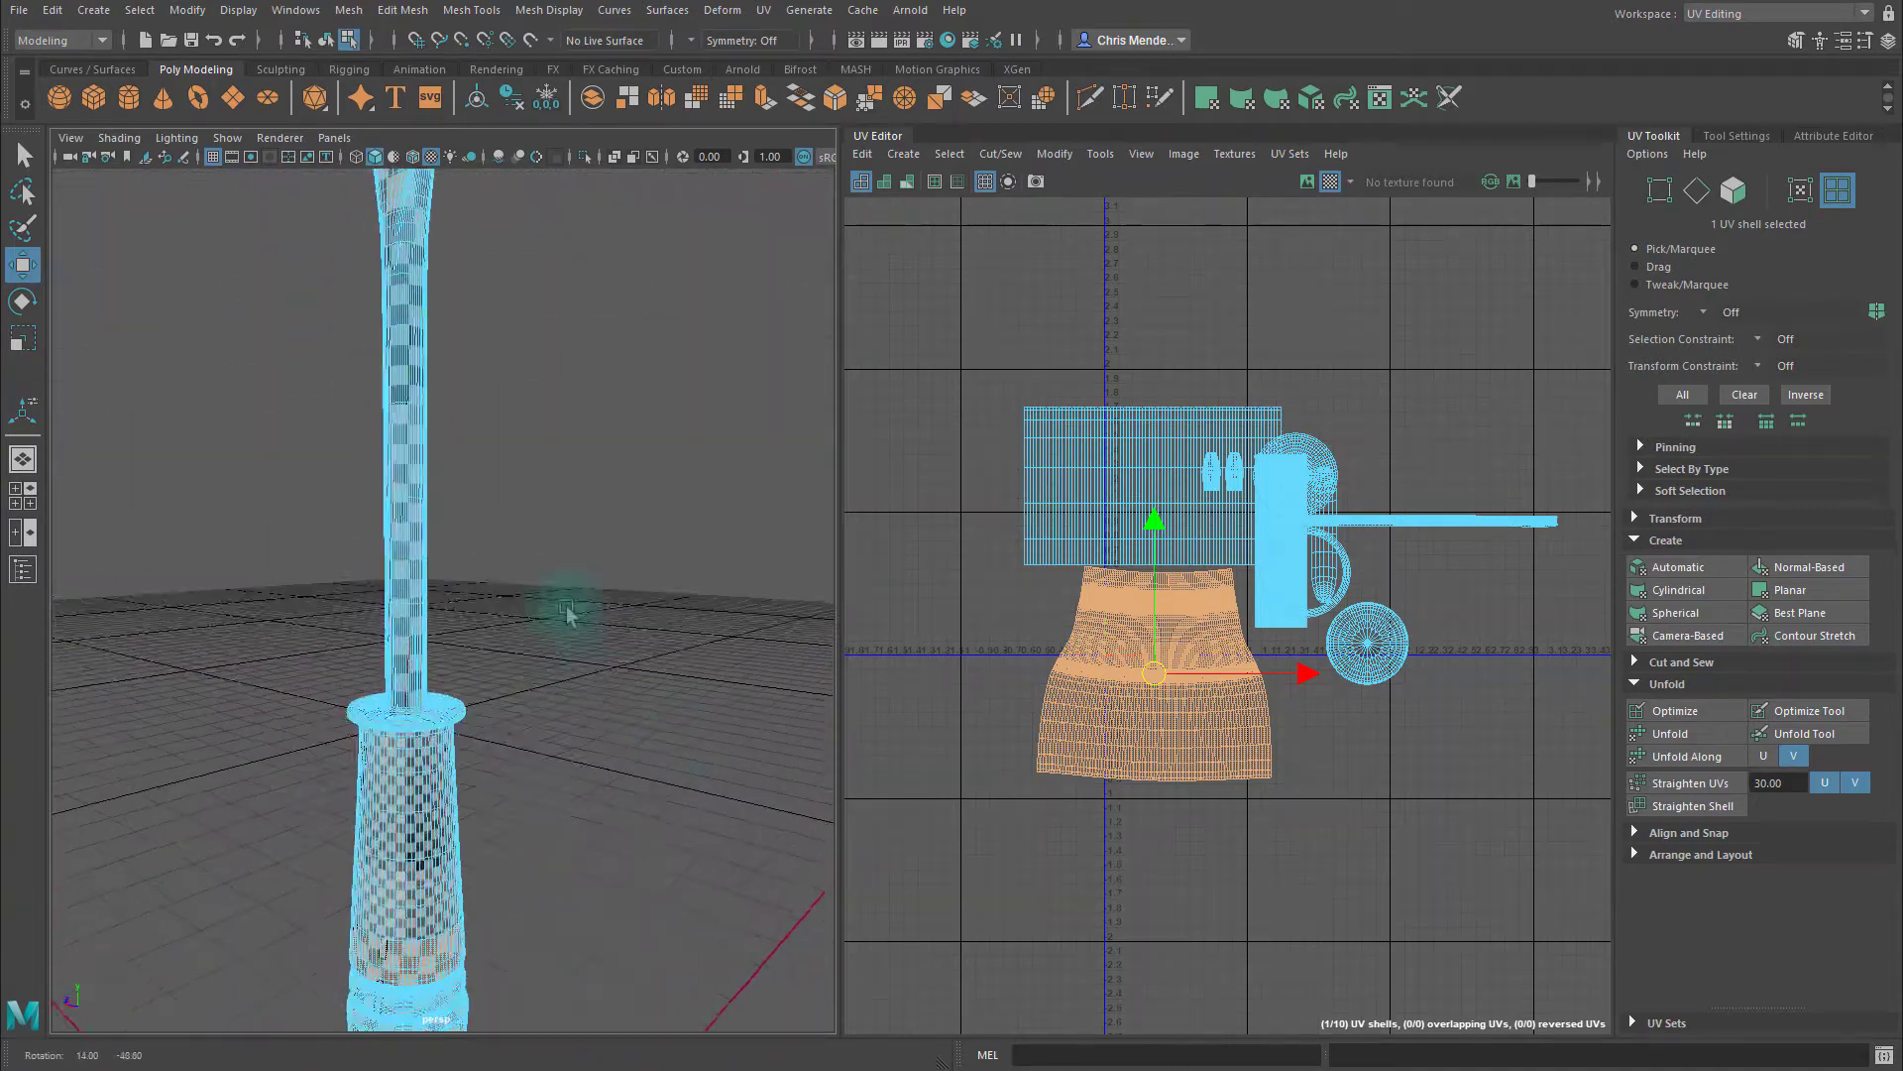
middle_click_drag(659, 759, 676, 640, "alt")
right_click_drag(676, 639, 627, 670, "alt")
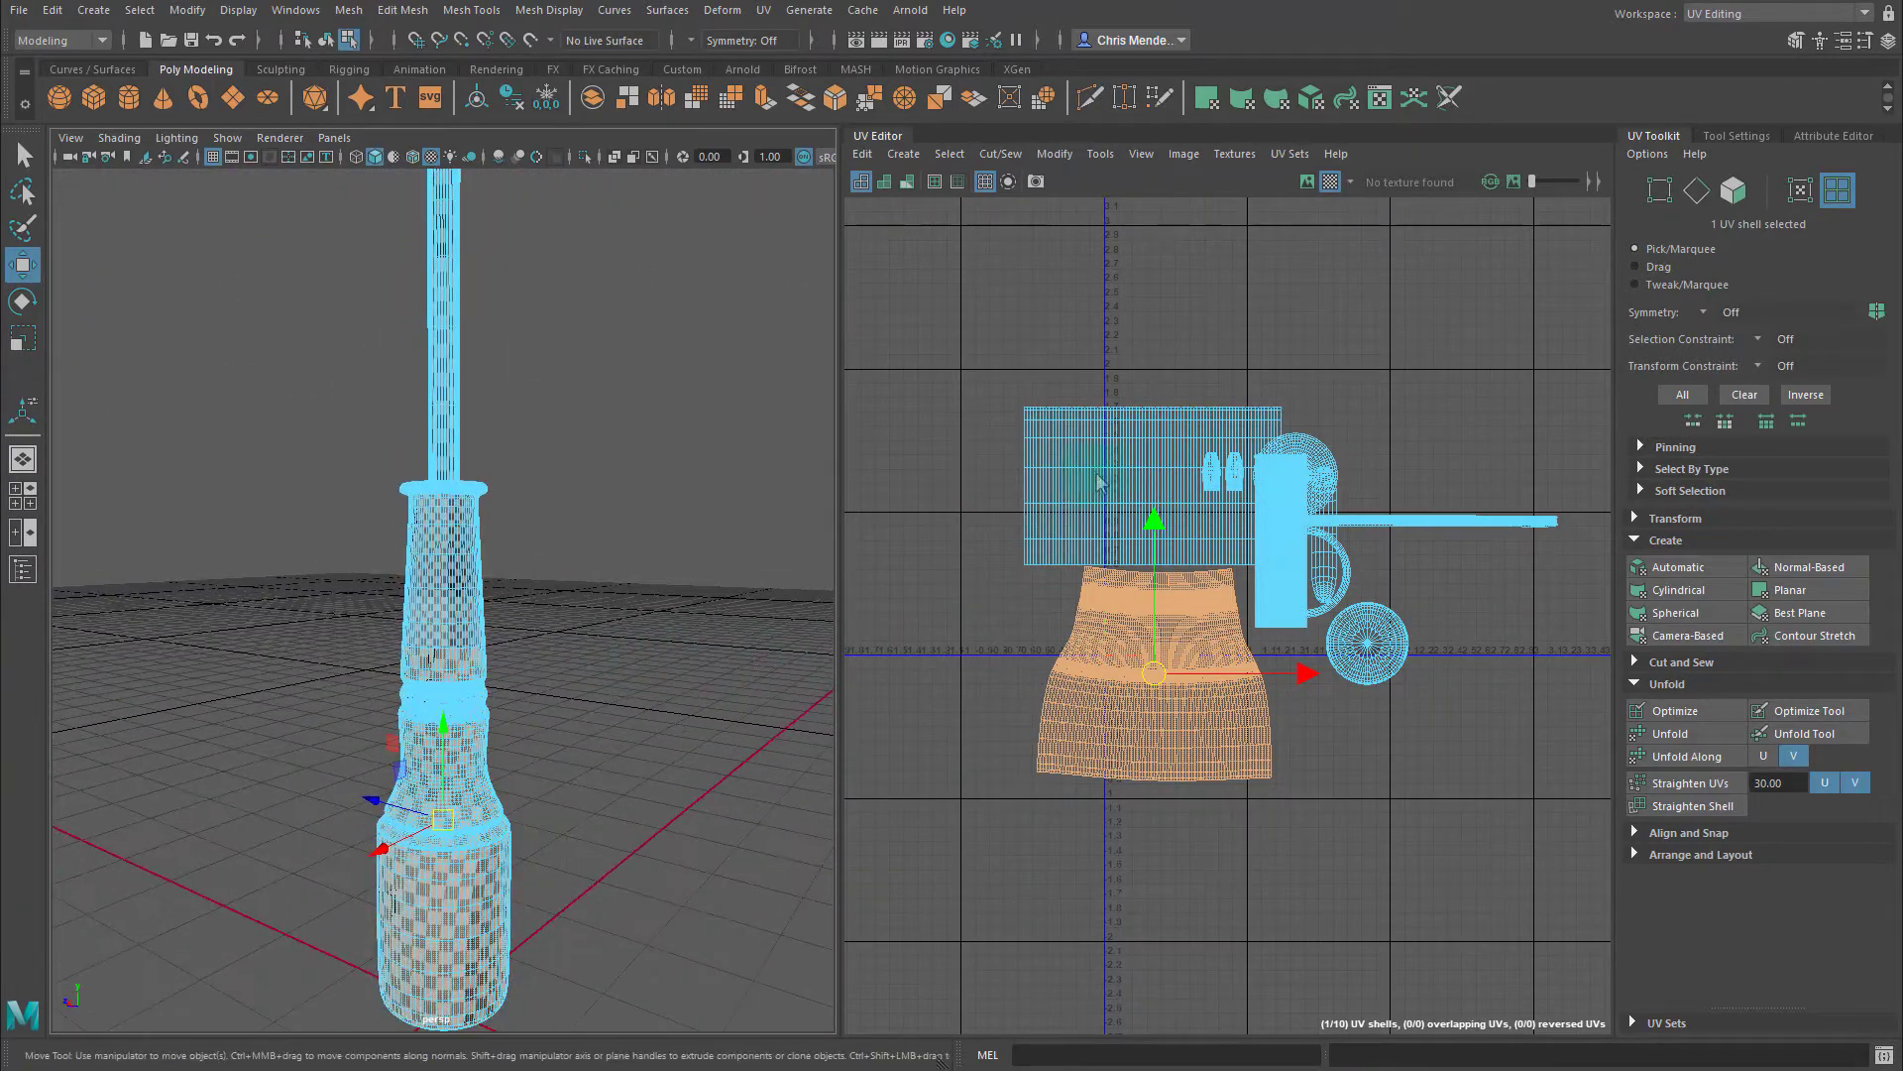
right_click_drag(1096, 476, 1004, 434)
left_click(1102, 505)
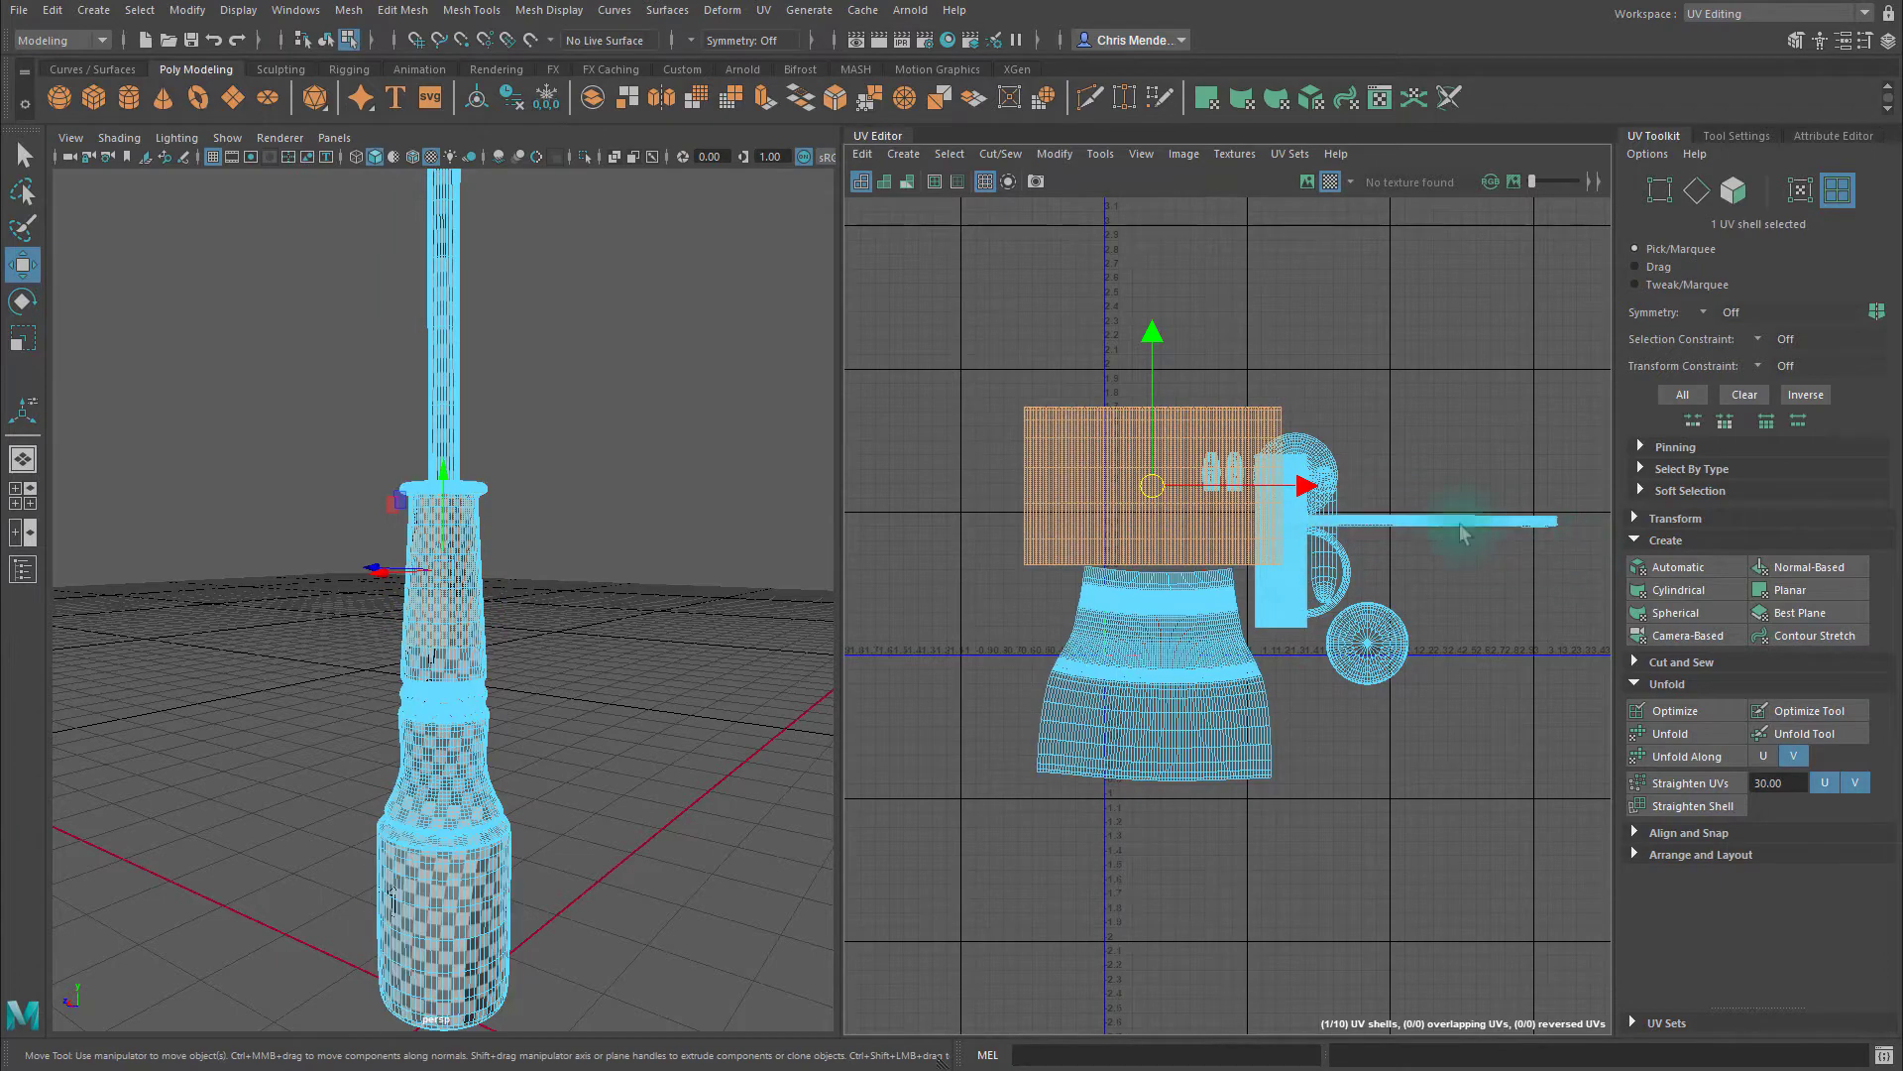
left_click_drag(886, 323, 1410, 738)
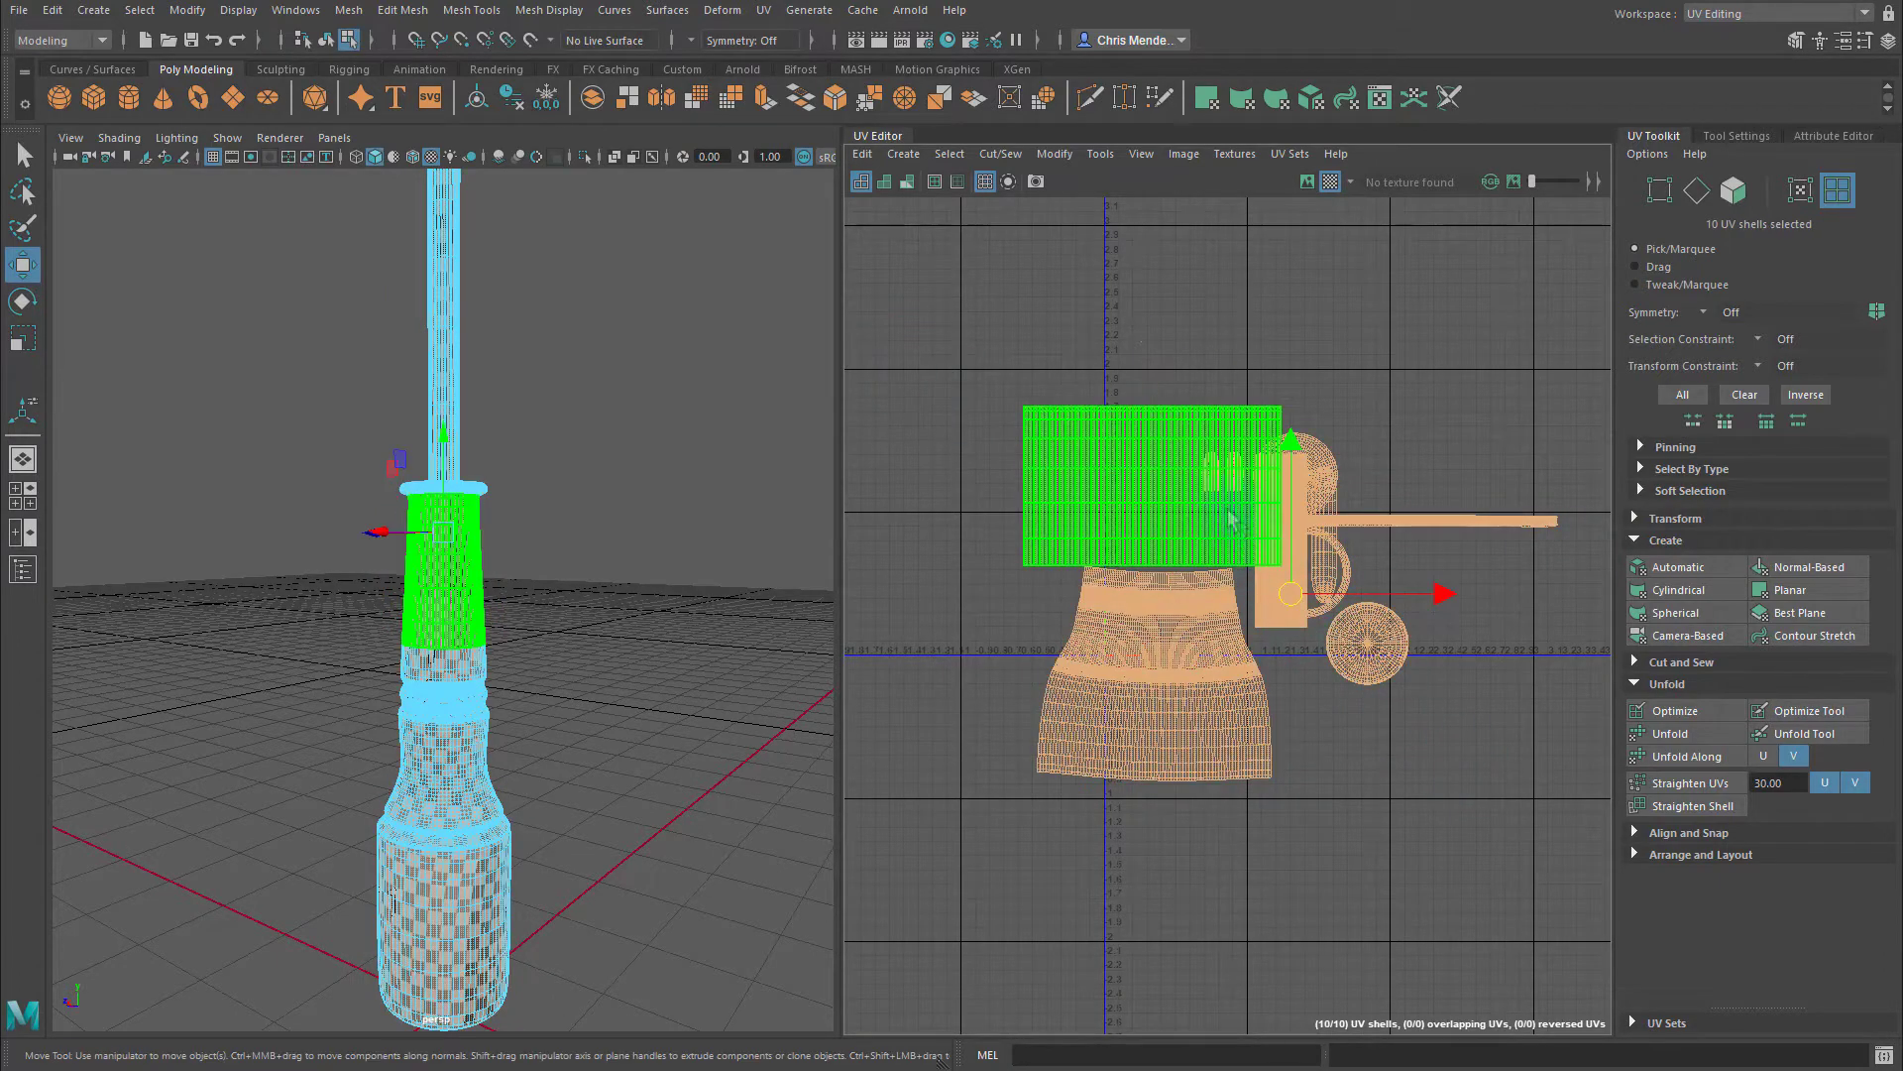
left_click_drag(1298, 594, 1481, 710)
Step: Scale down the rectangular upper handle shell and place it in the upper-left corner of the 0–1 UV tile
left_click(1304, 607)
left_click_drag(1340, 624, 1170, 595)
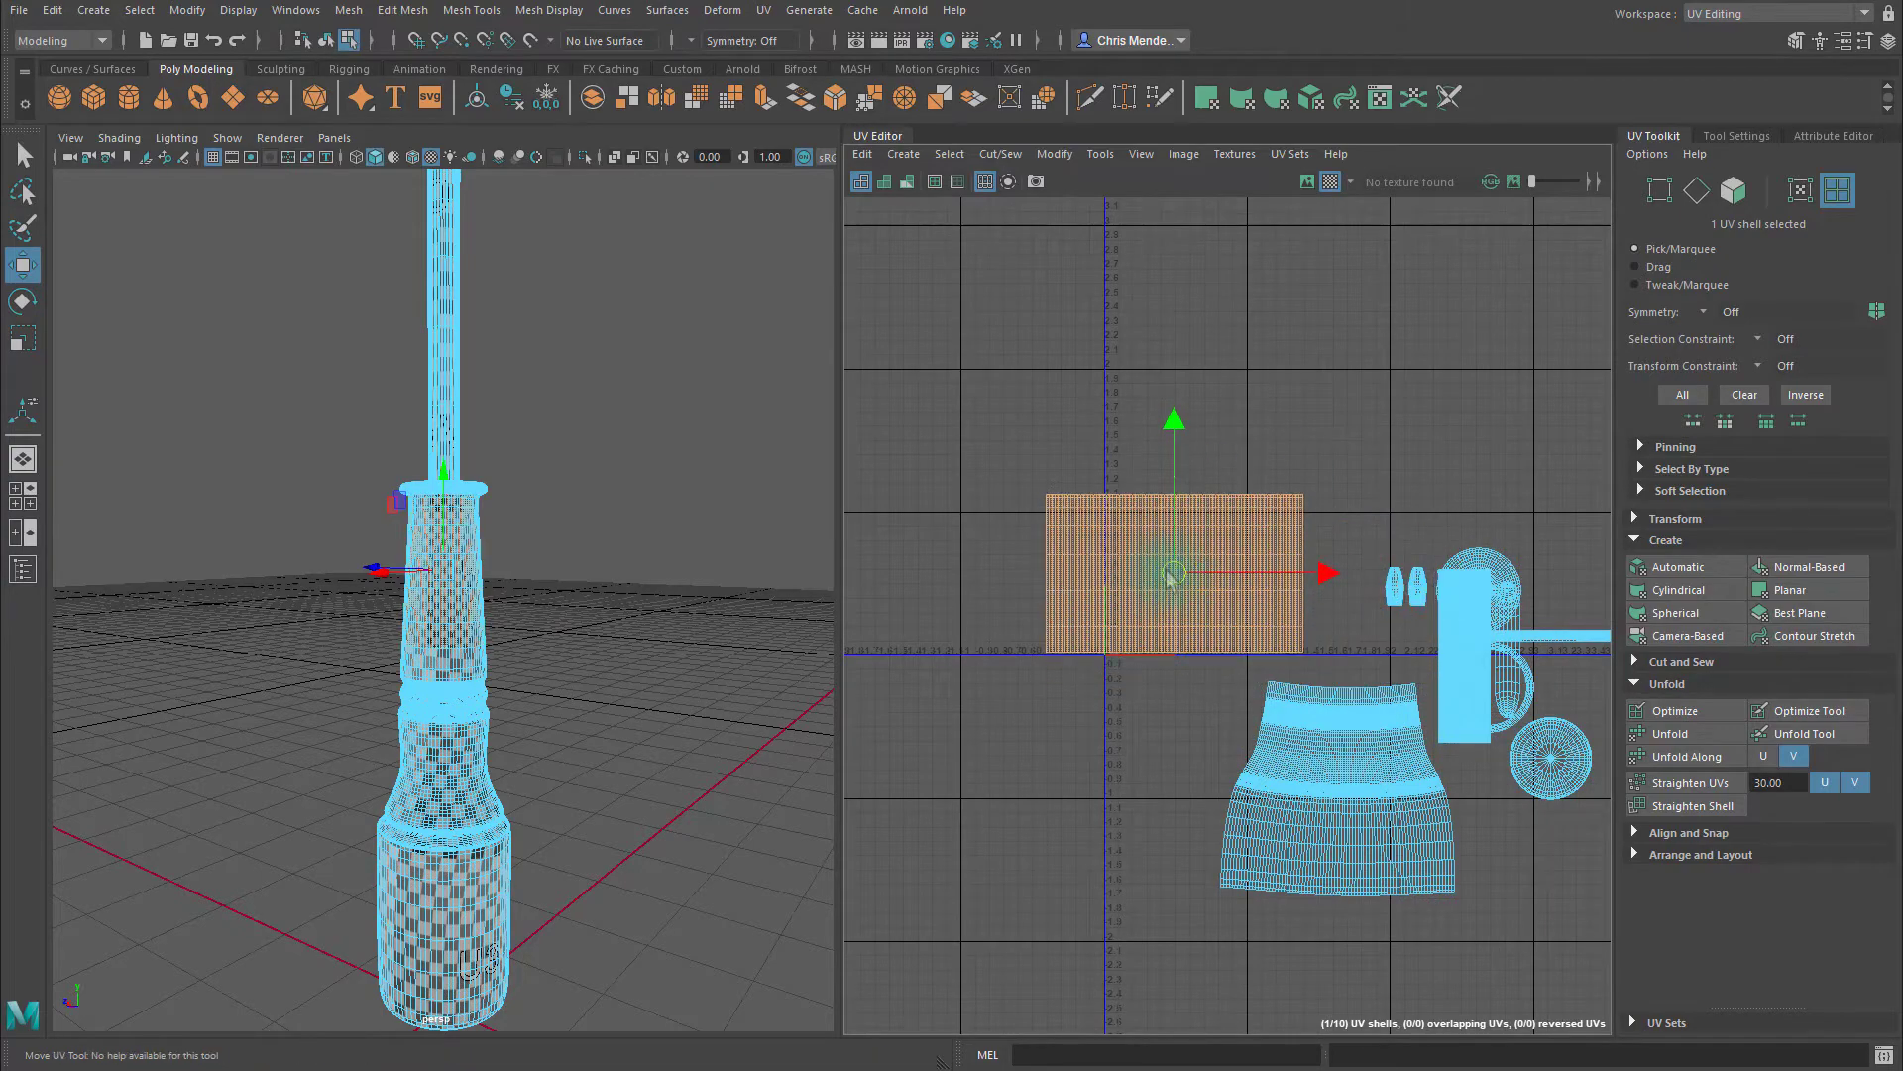
key("f")
key("r")
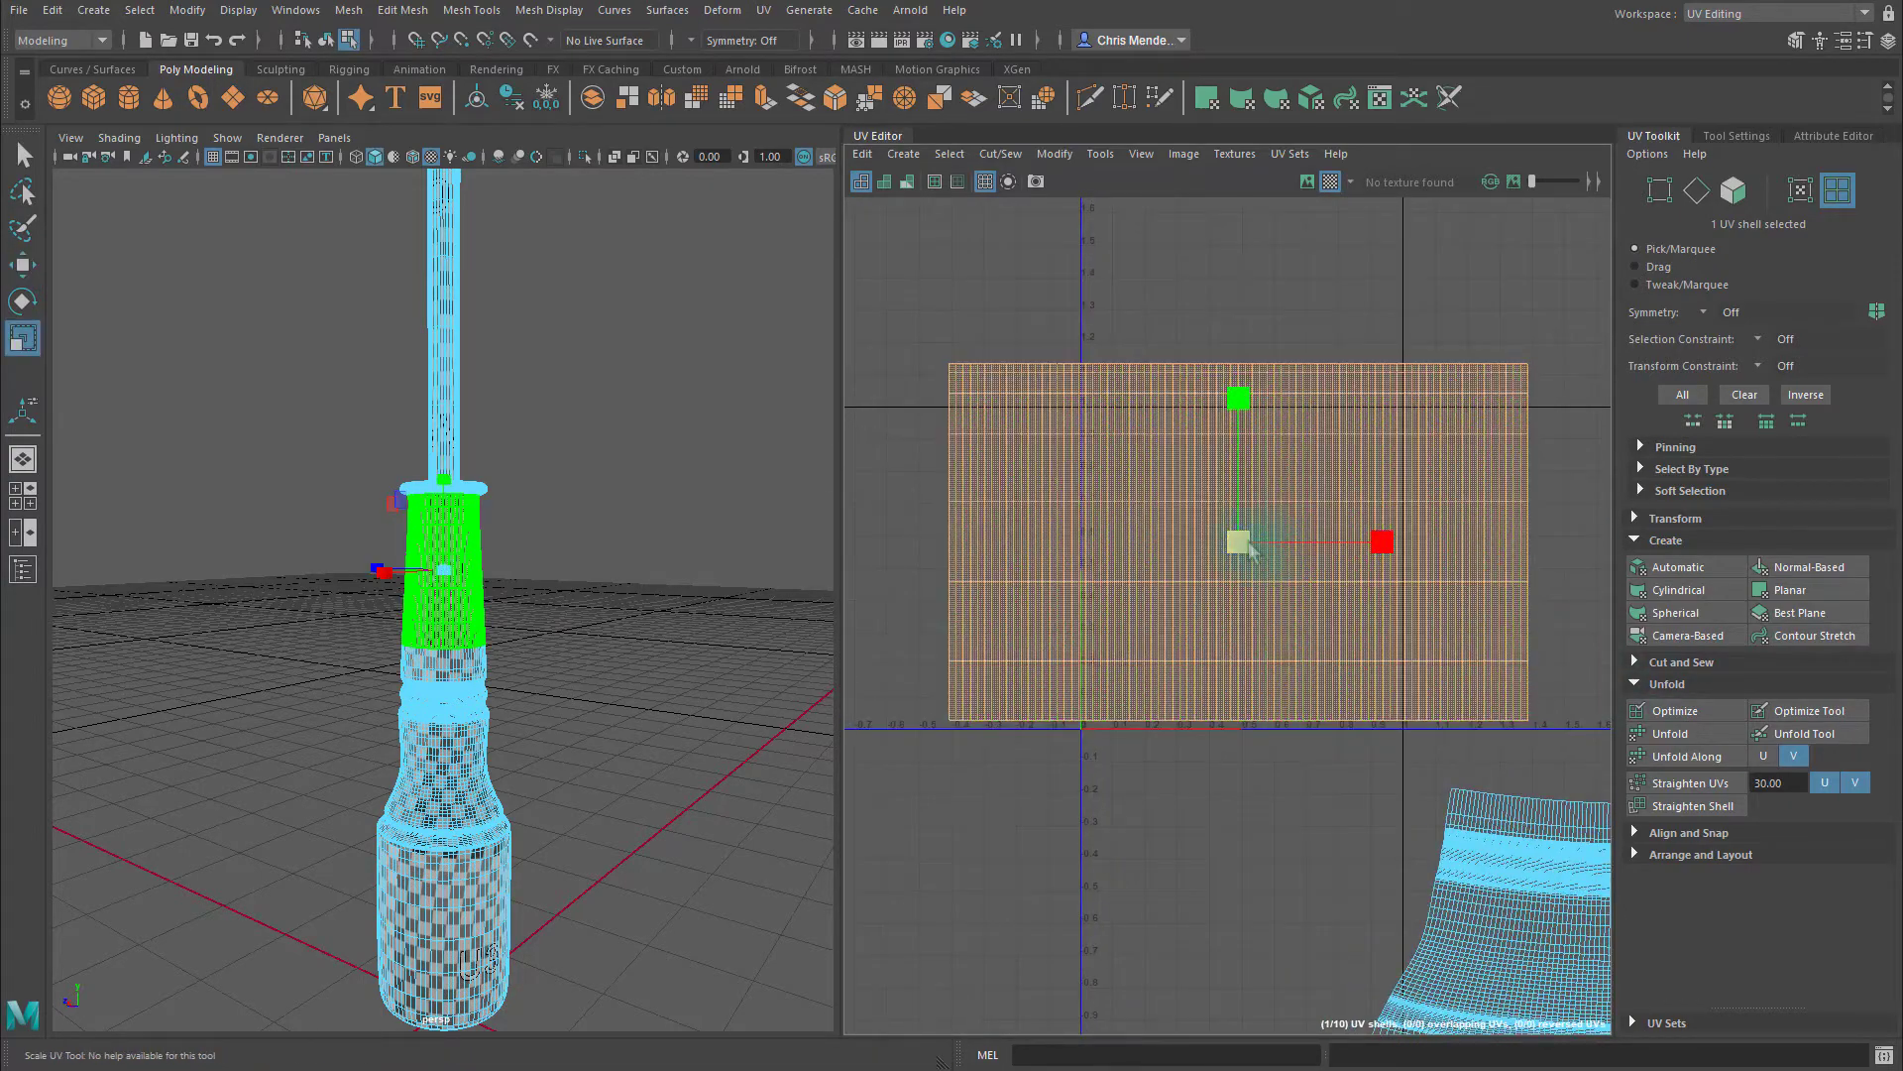
left_click_drag(1245, 539, 1126, 526)
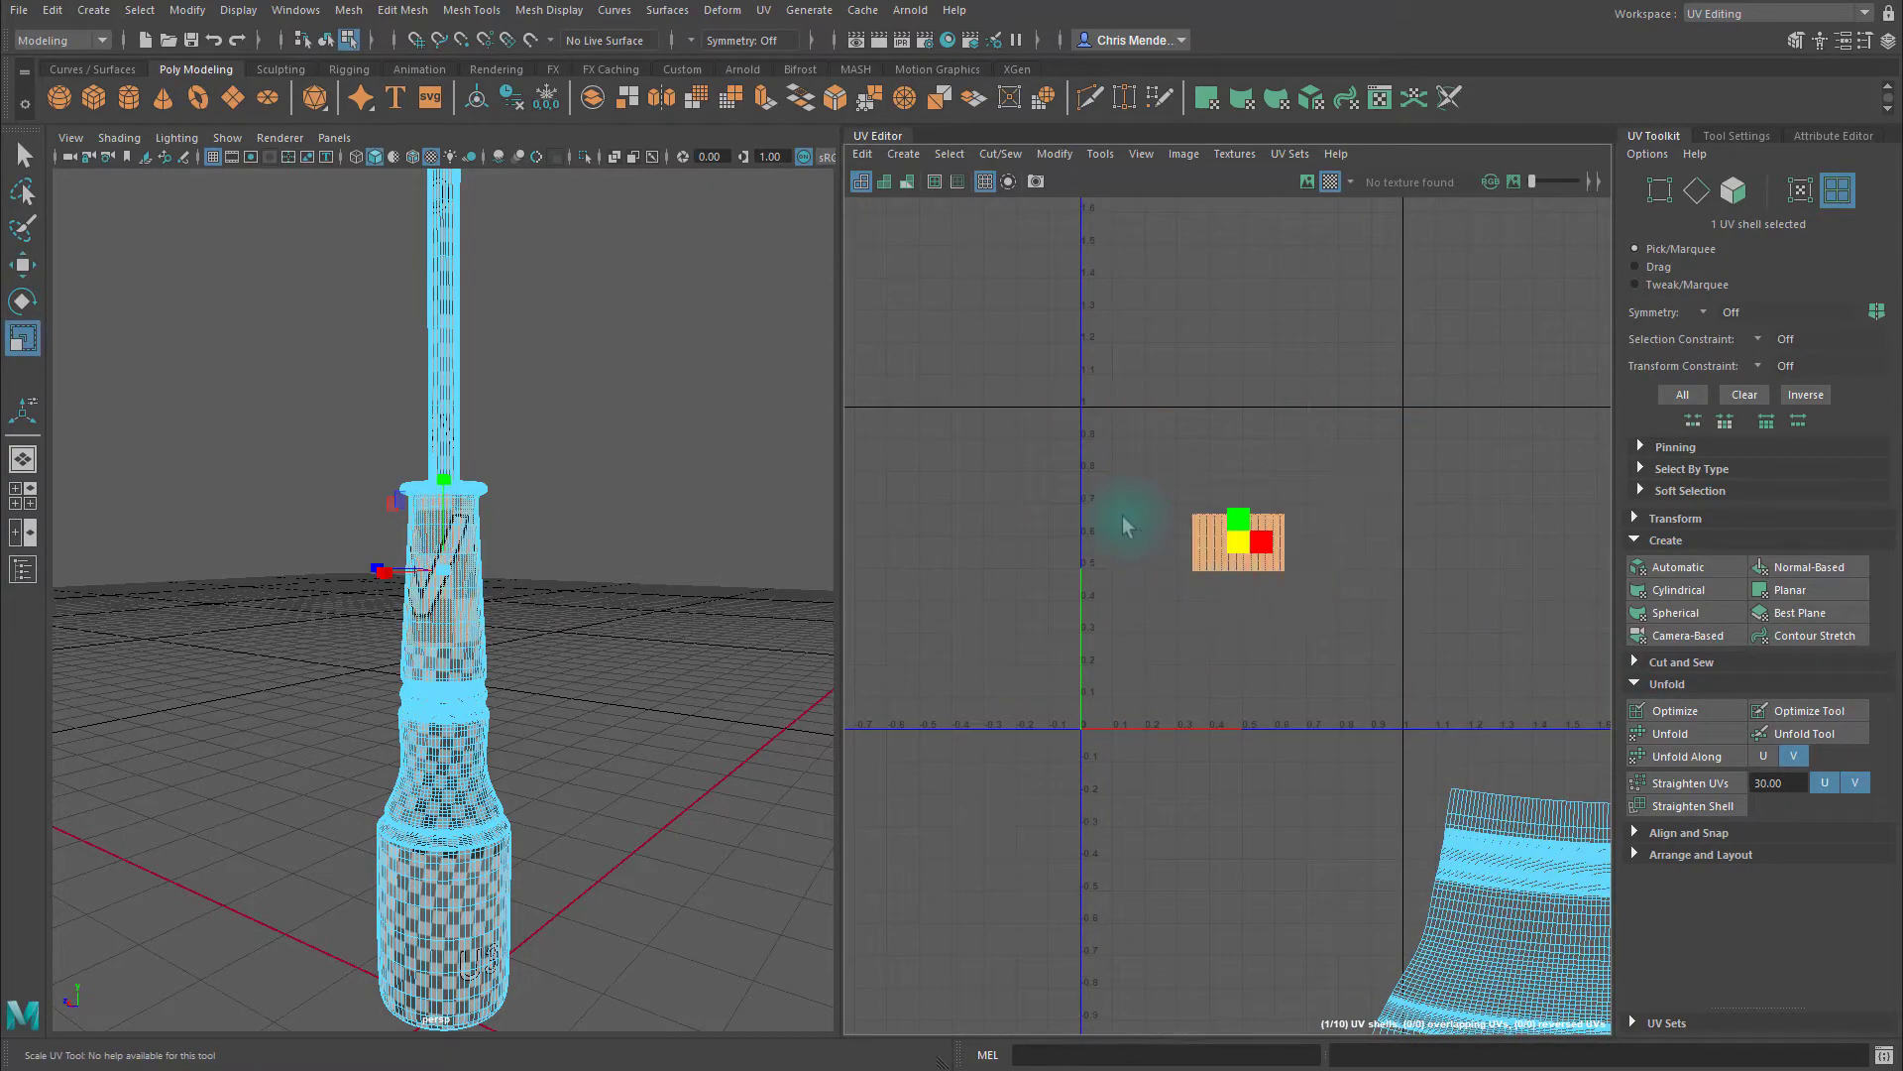
key("w")
left_click_drag(1240, 544, 1154, 456)
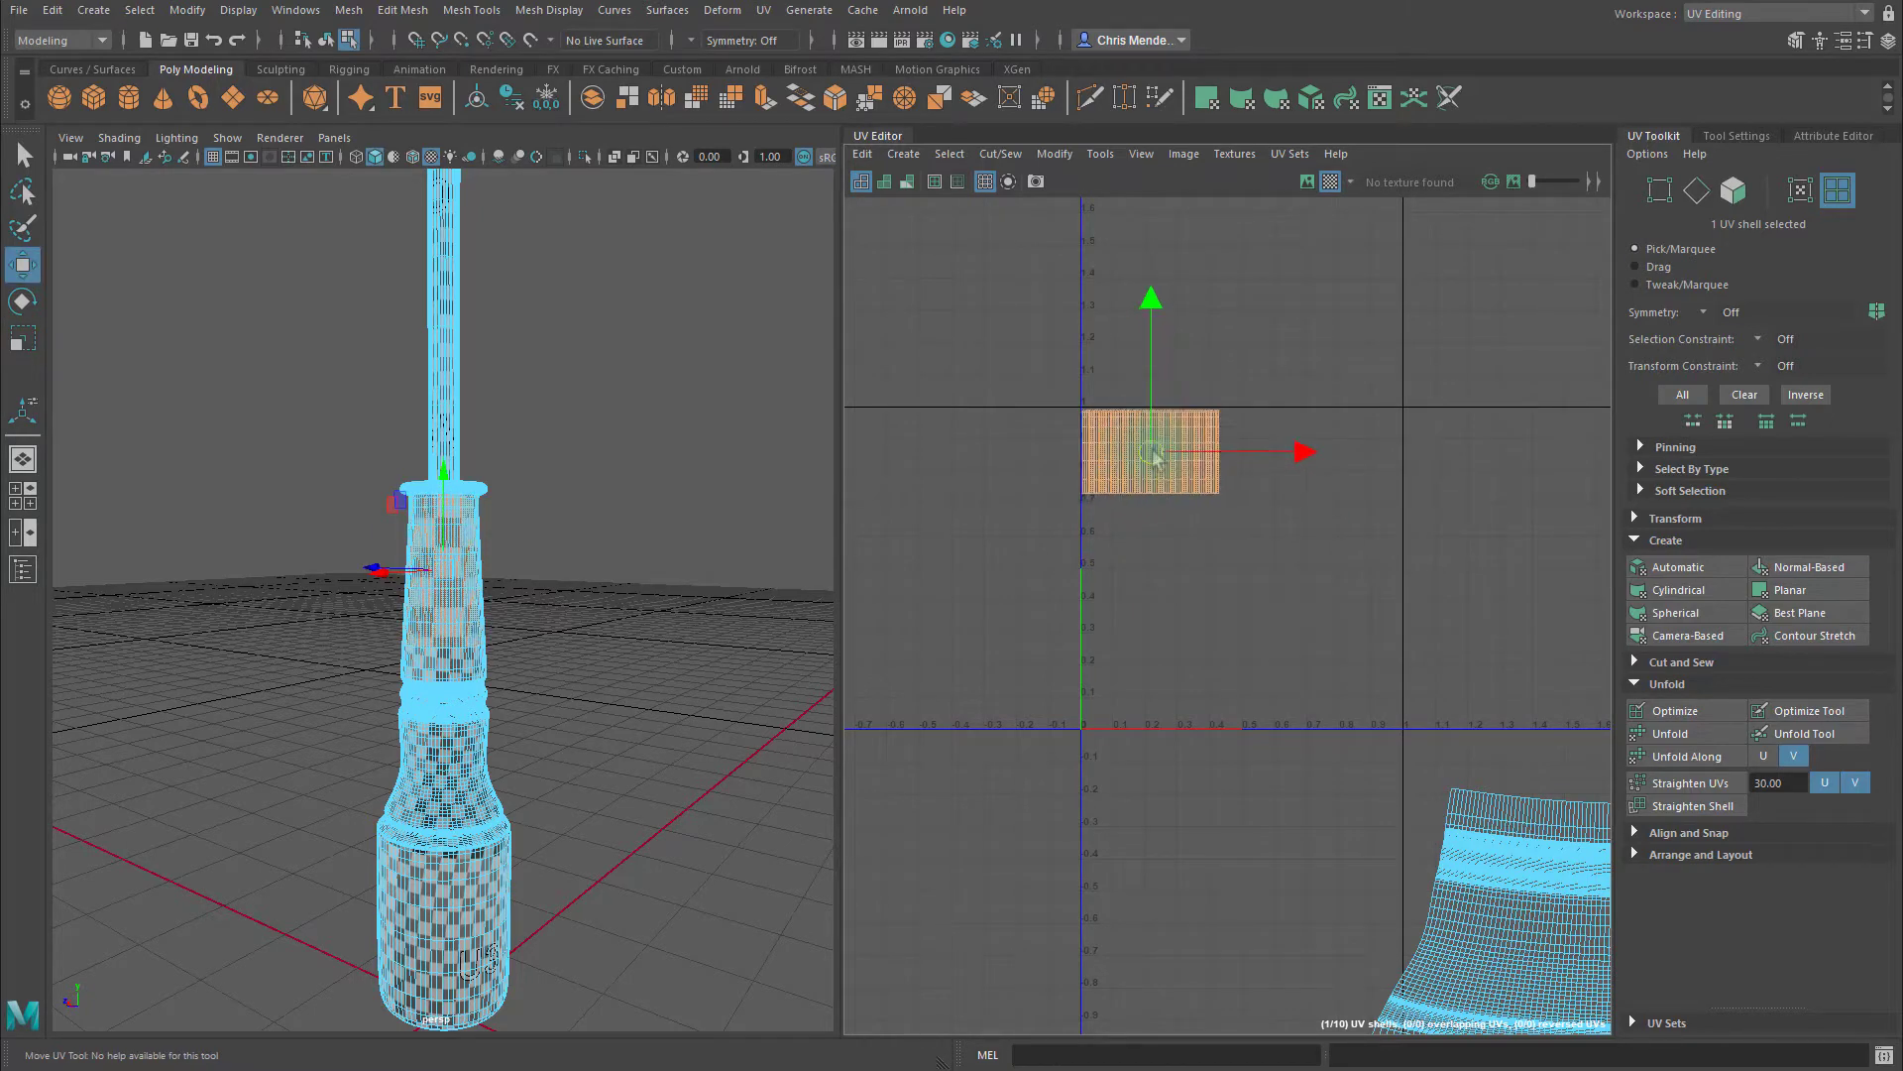
Step: Match the lower handle shell to the upper handle shell's texel density of 43.8729 px/unit
scroll(1390, 669, "down", 3)
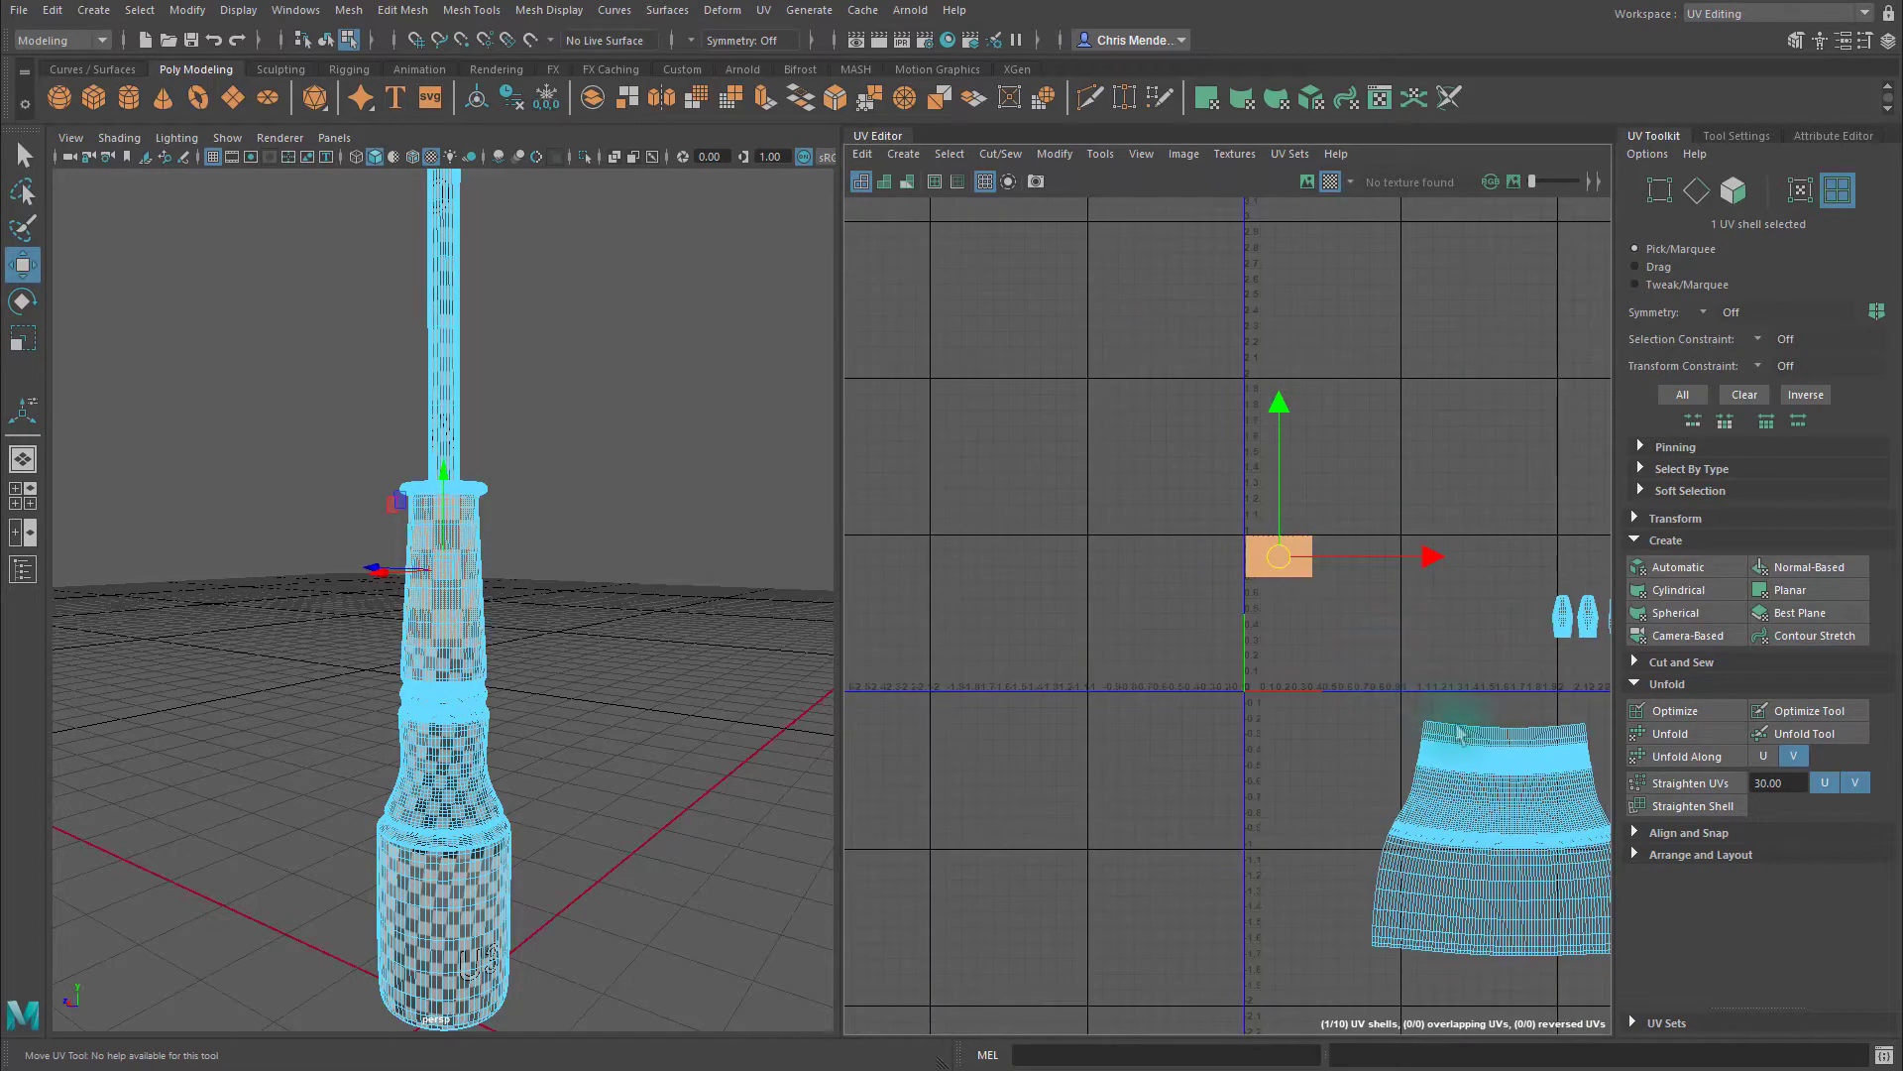
middle_click_drag(1458, 733, 1166, 669, "alt")
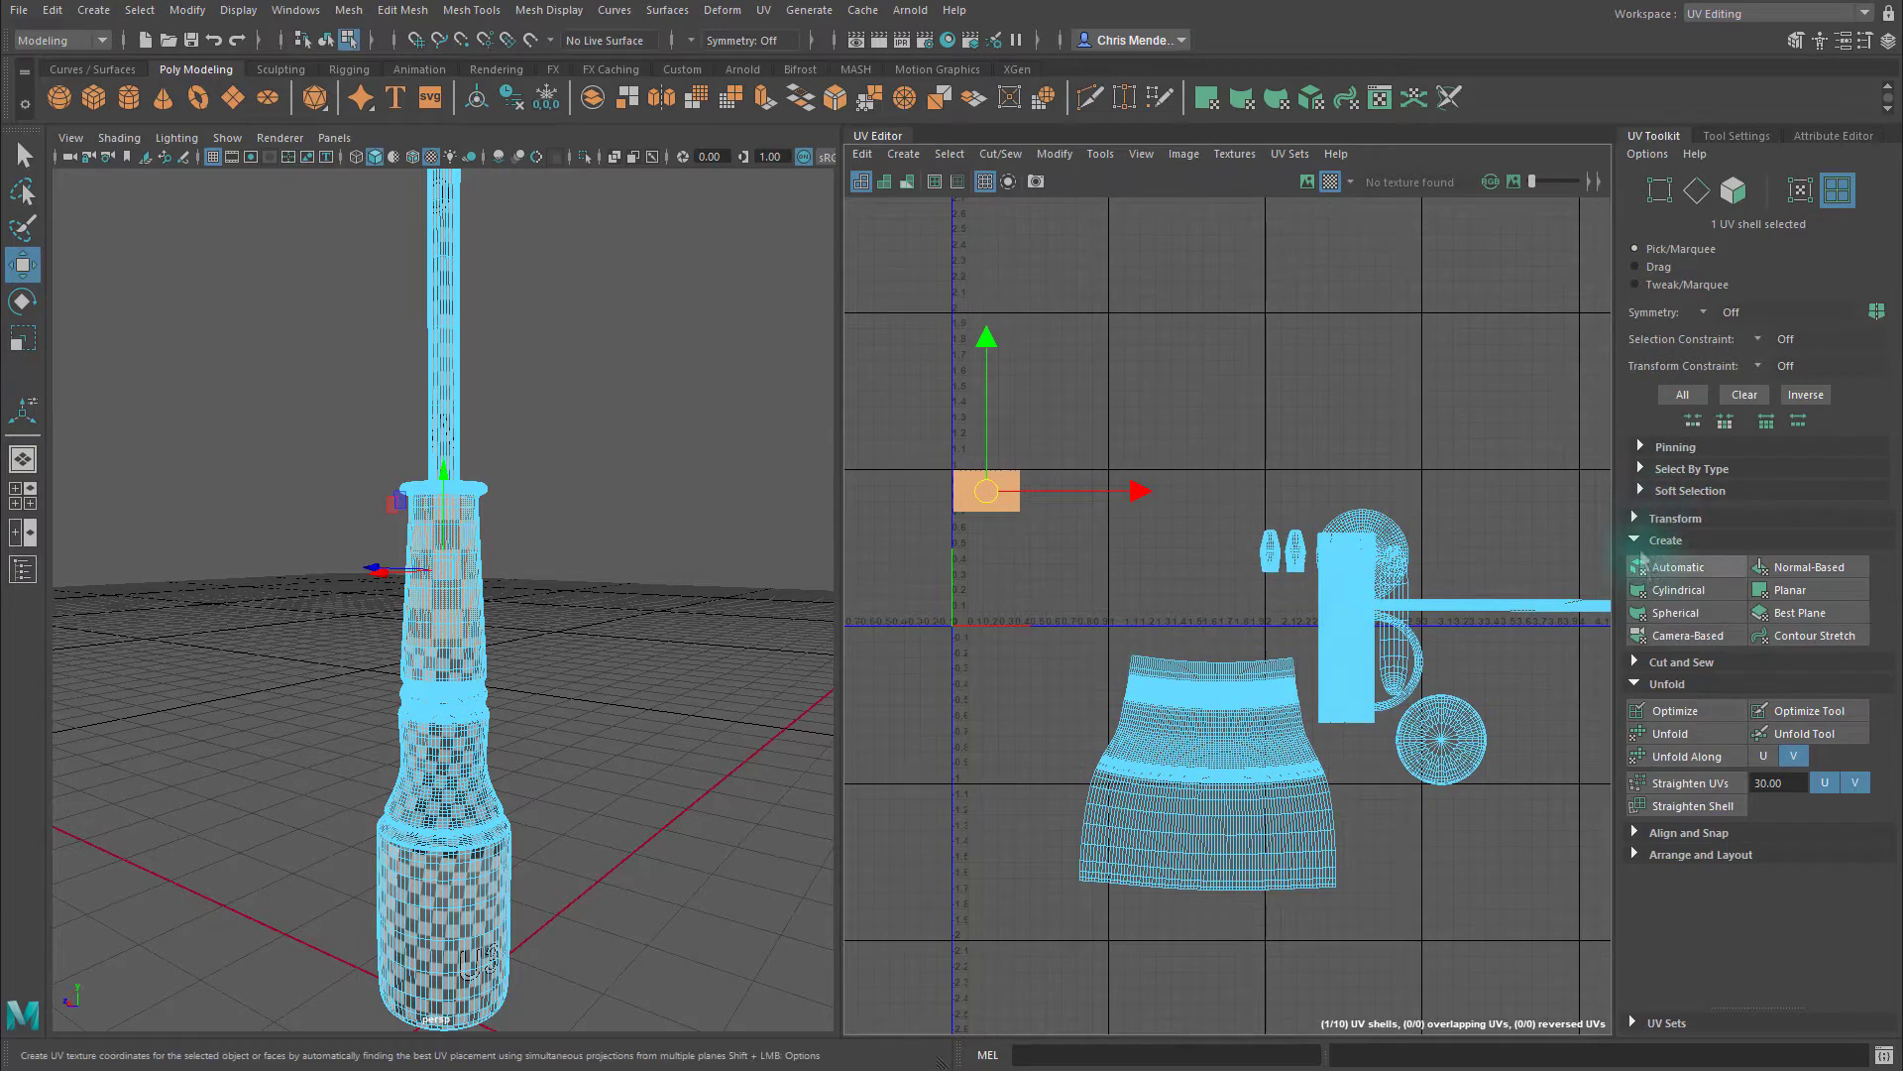
left_click(1660, 540)
left_click(1649, 587)
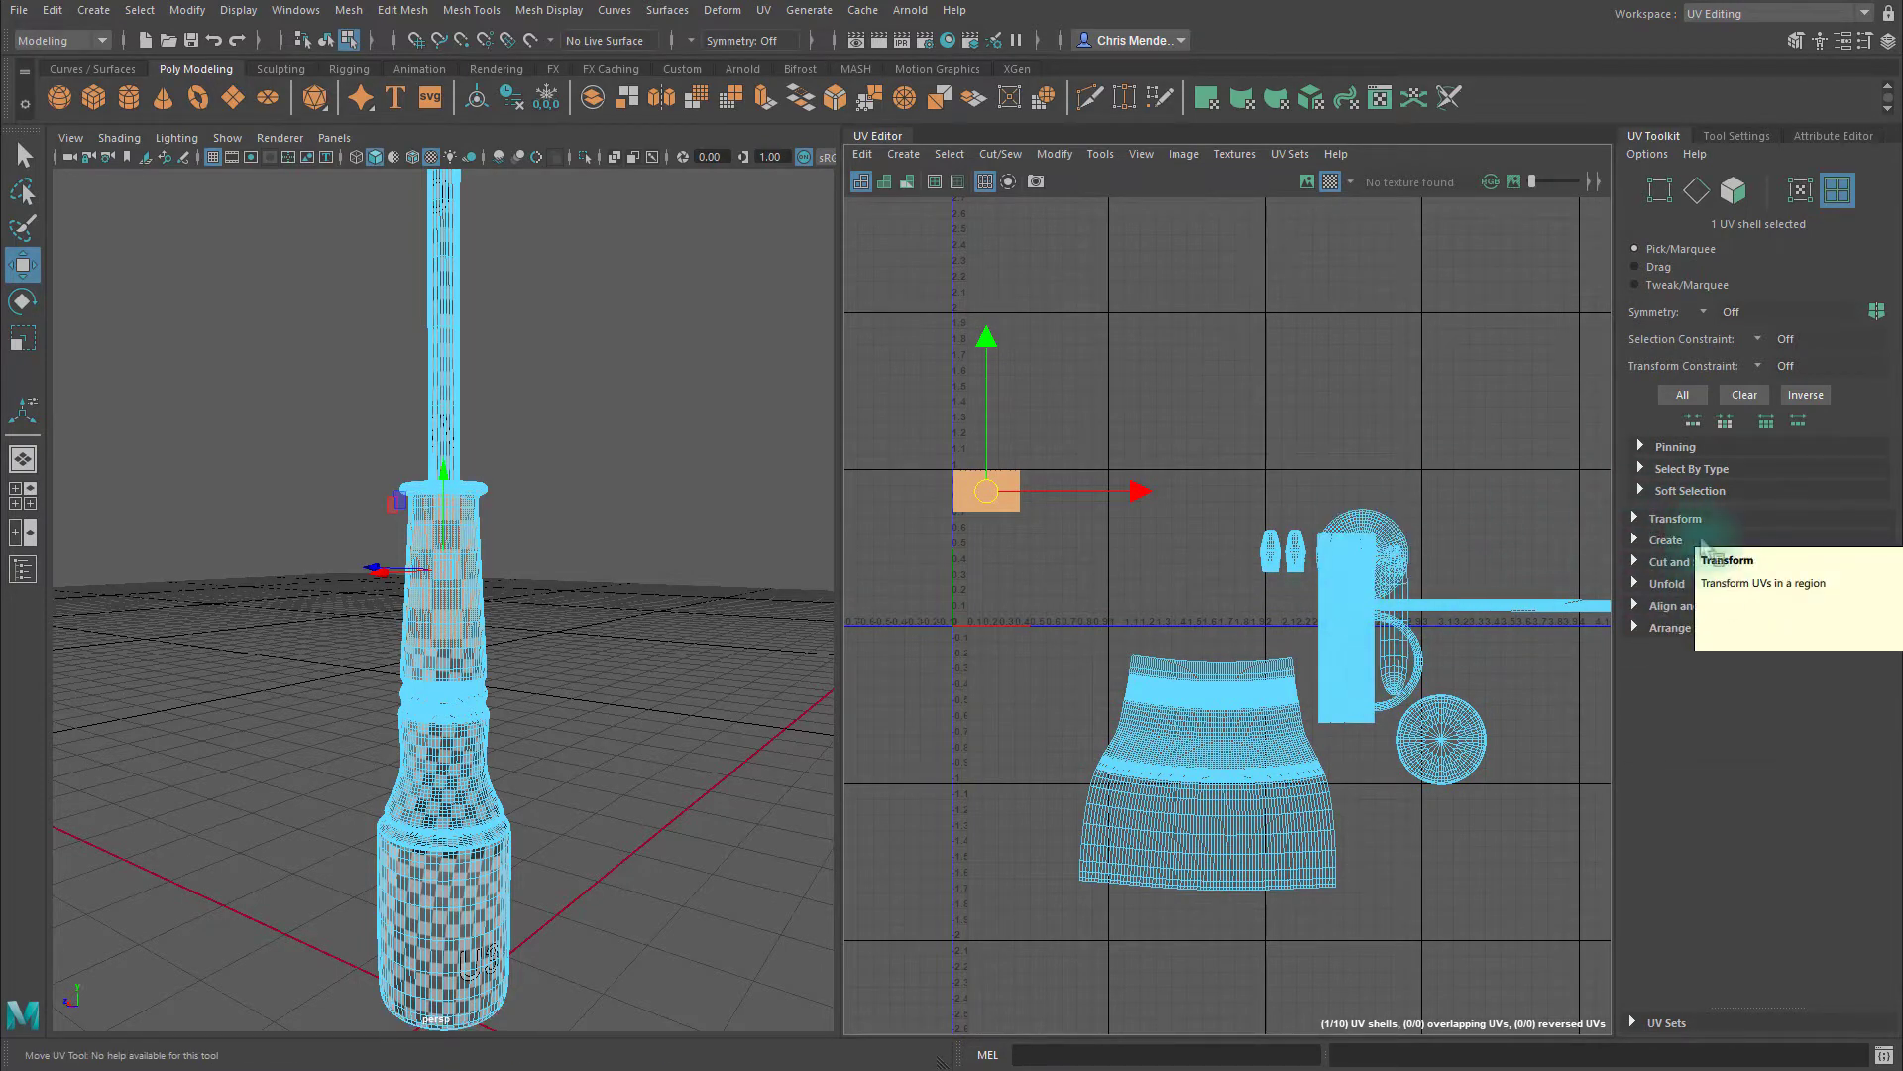
left_click(1648, 519)
scroll(1736, 702, "down", 3)
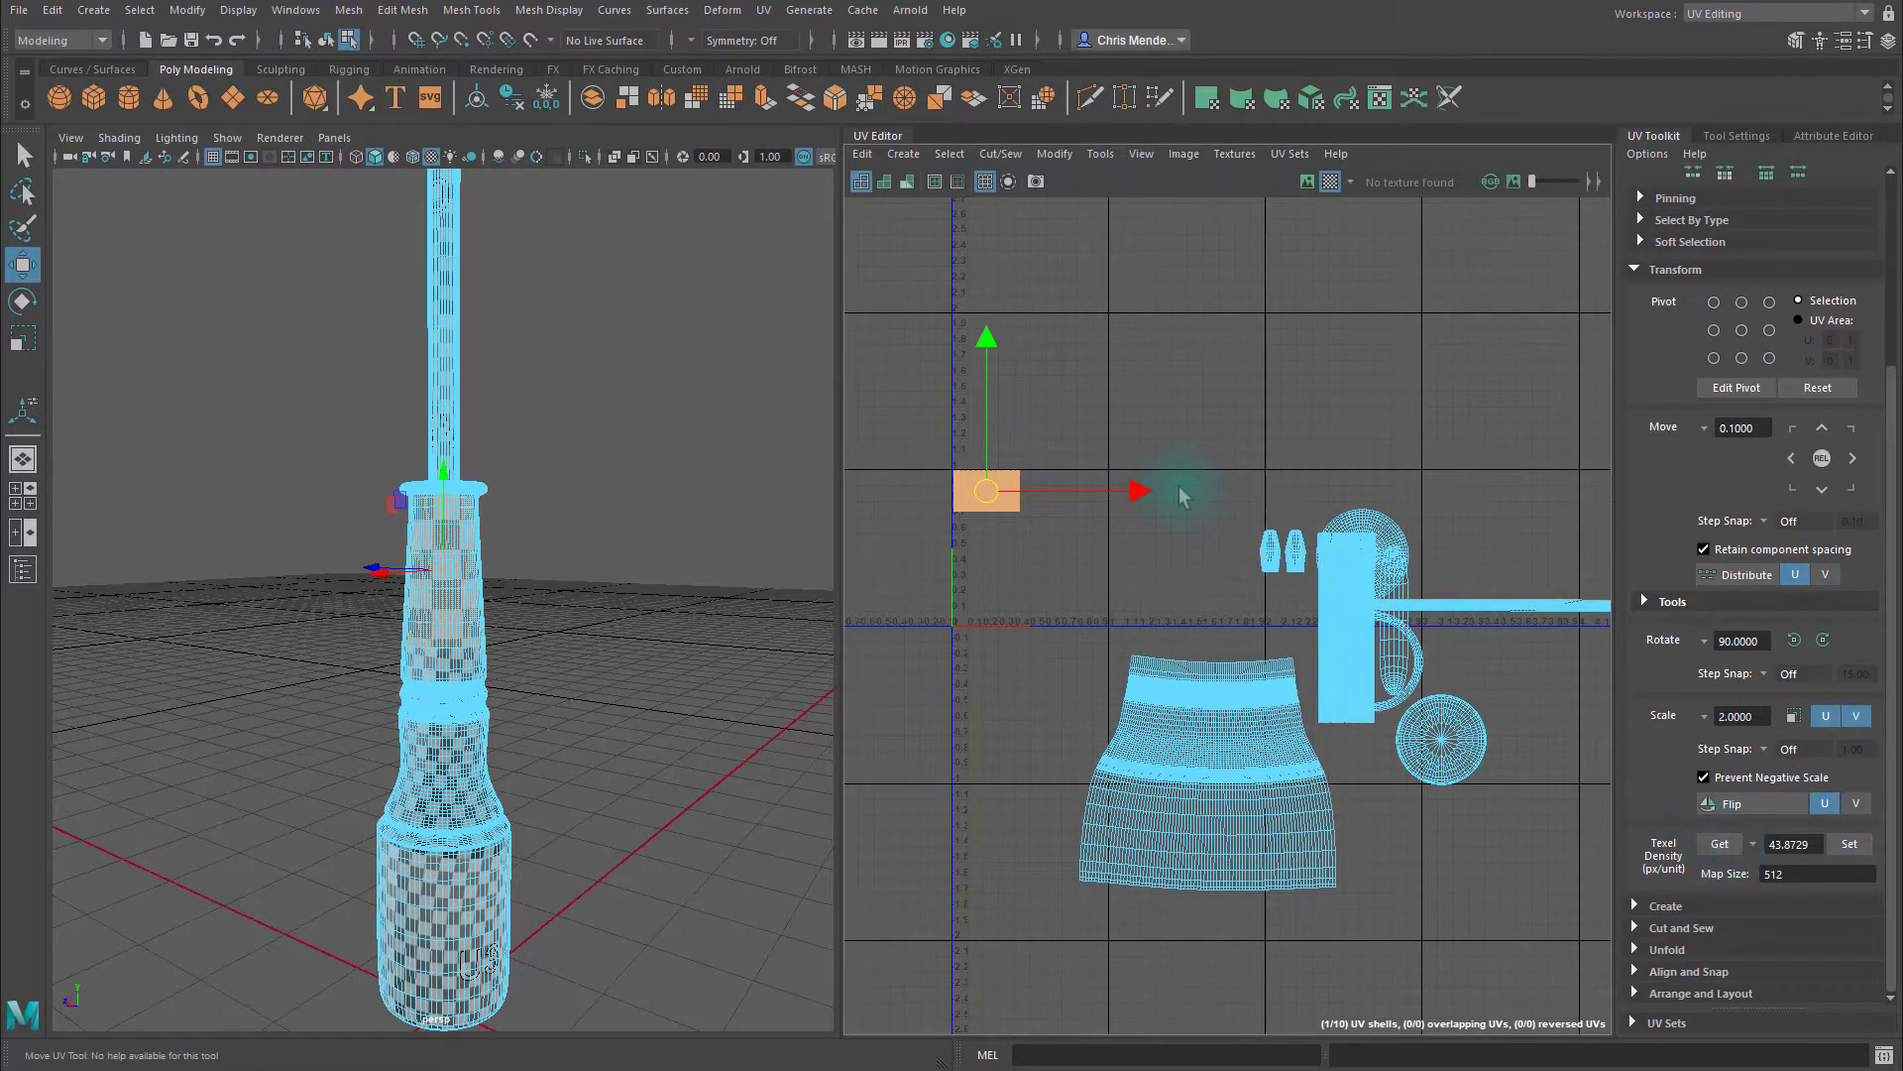
left_click_drag(1180, 488, 1571, 942)
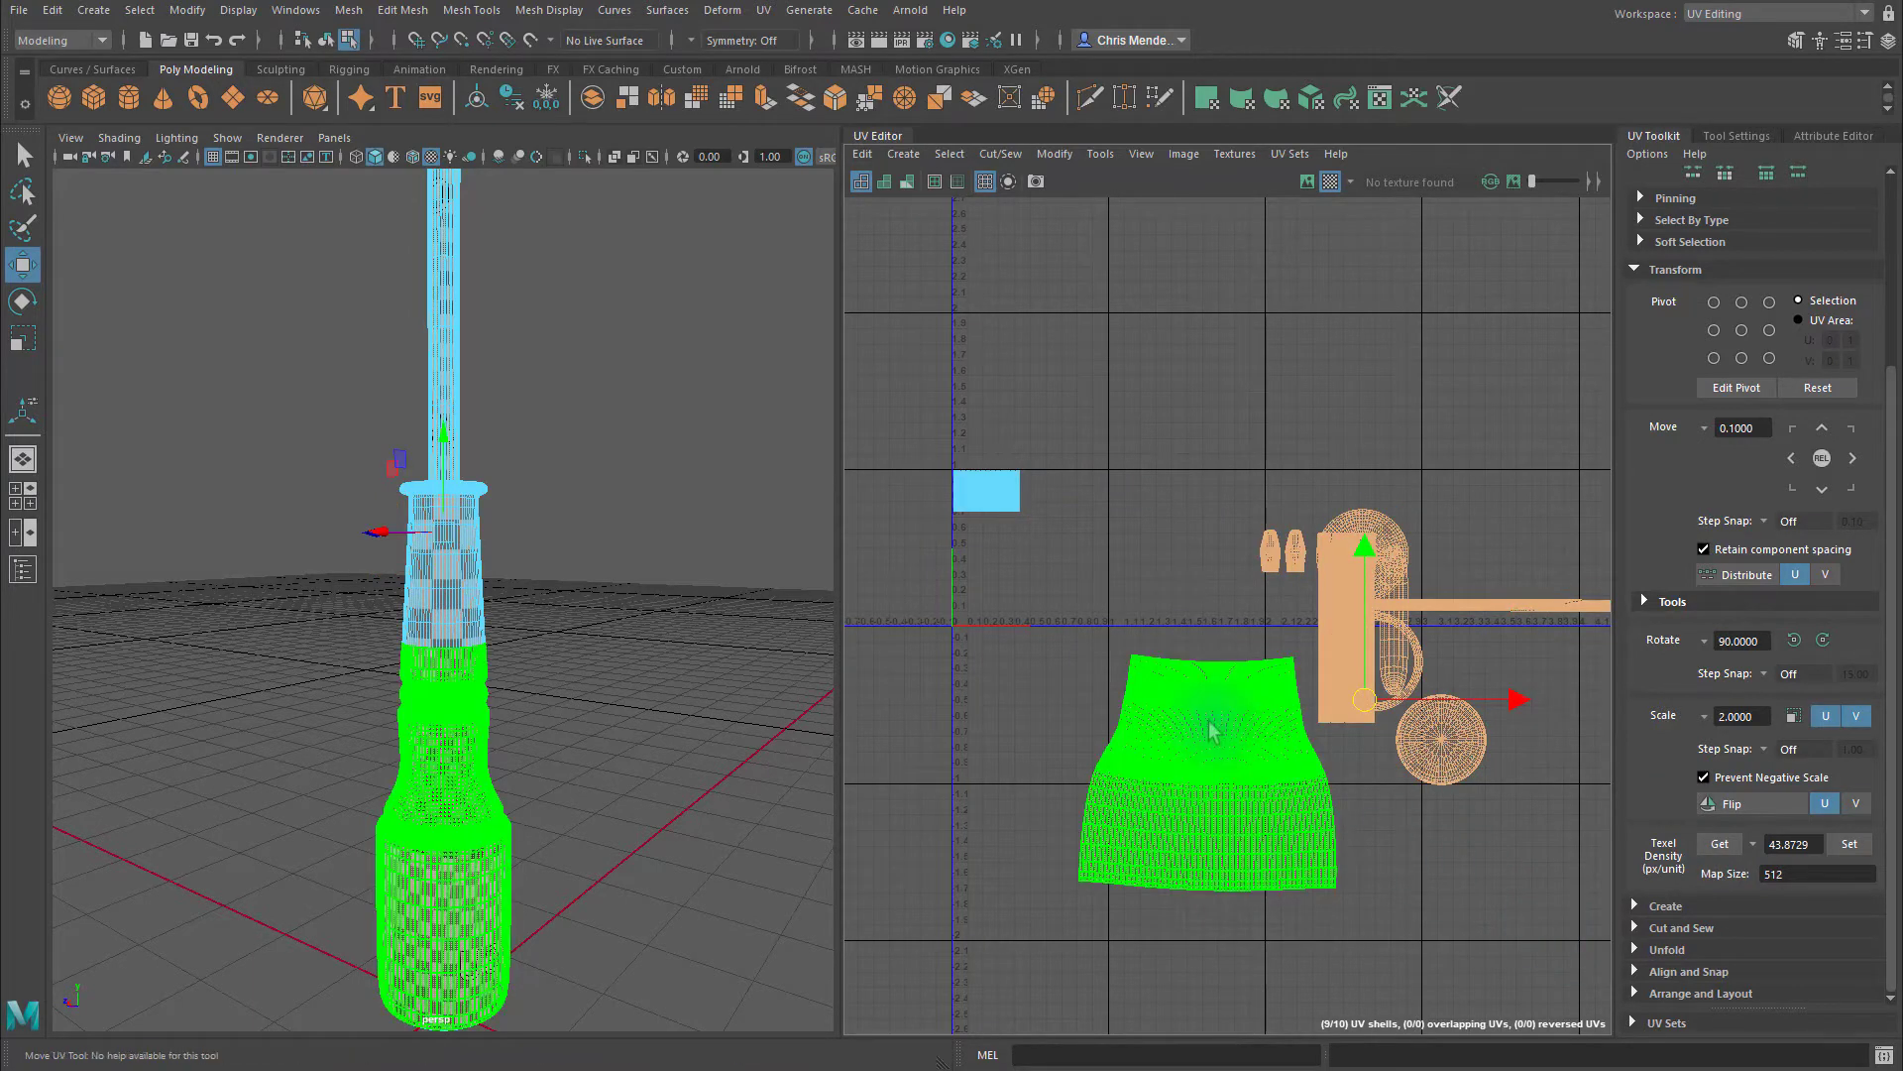
left_click(1265, 762)
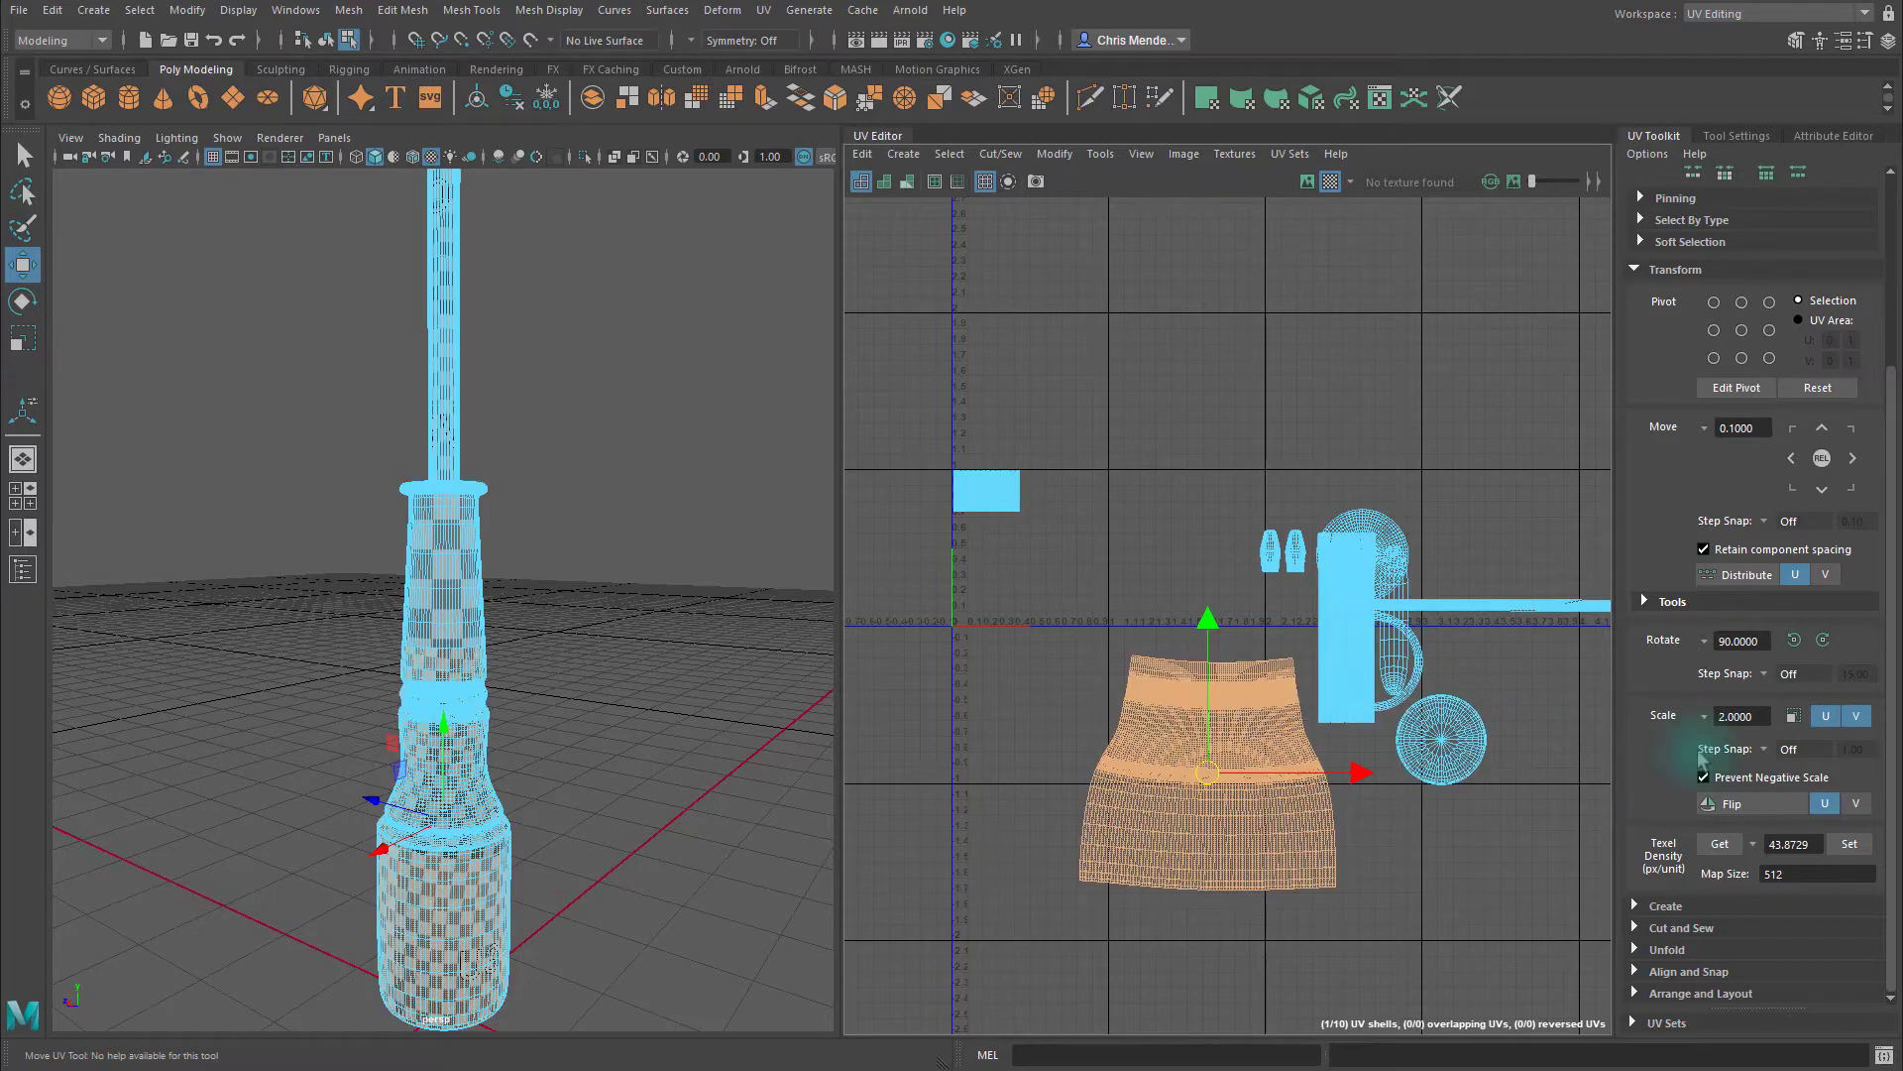
left_click(1870, 852)
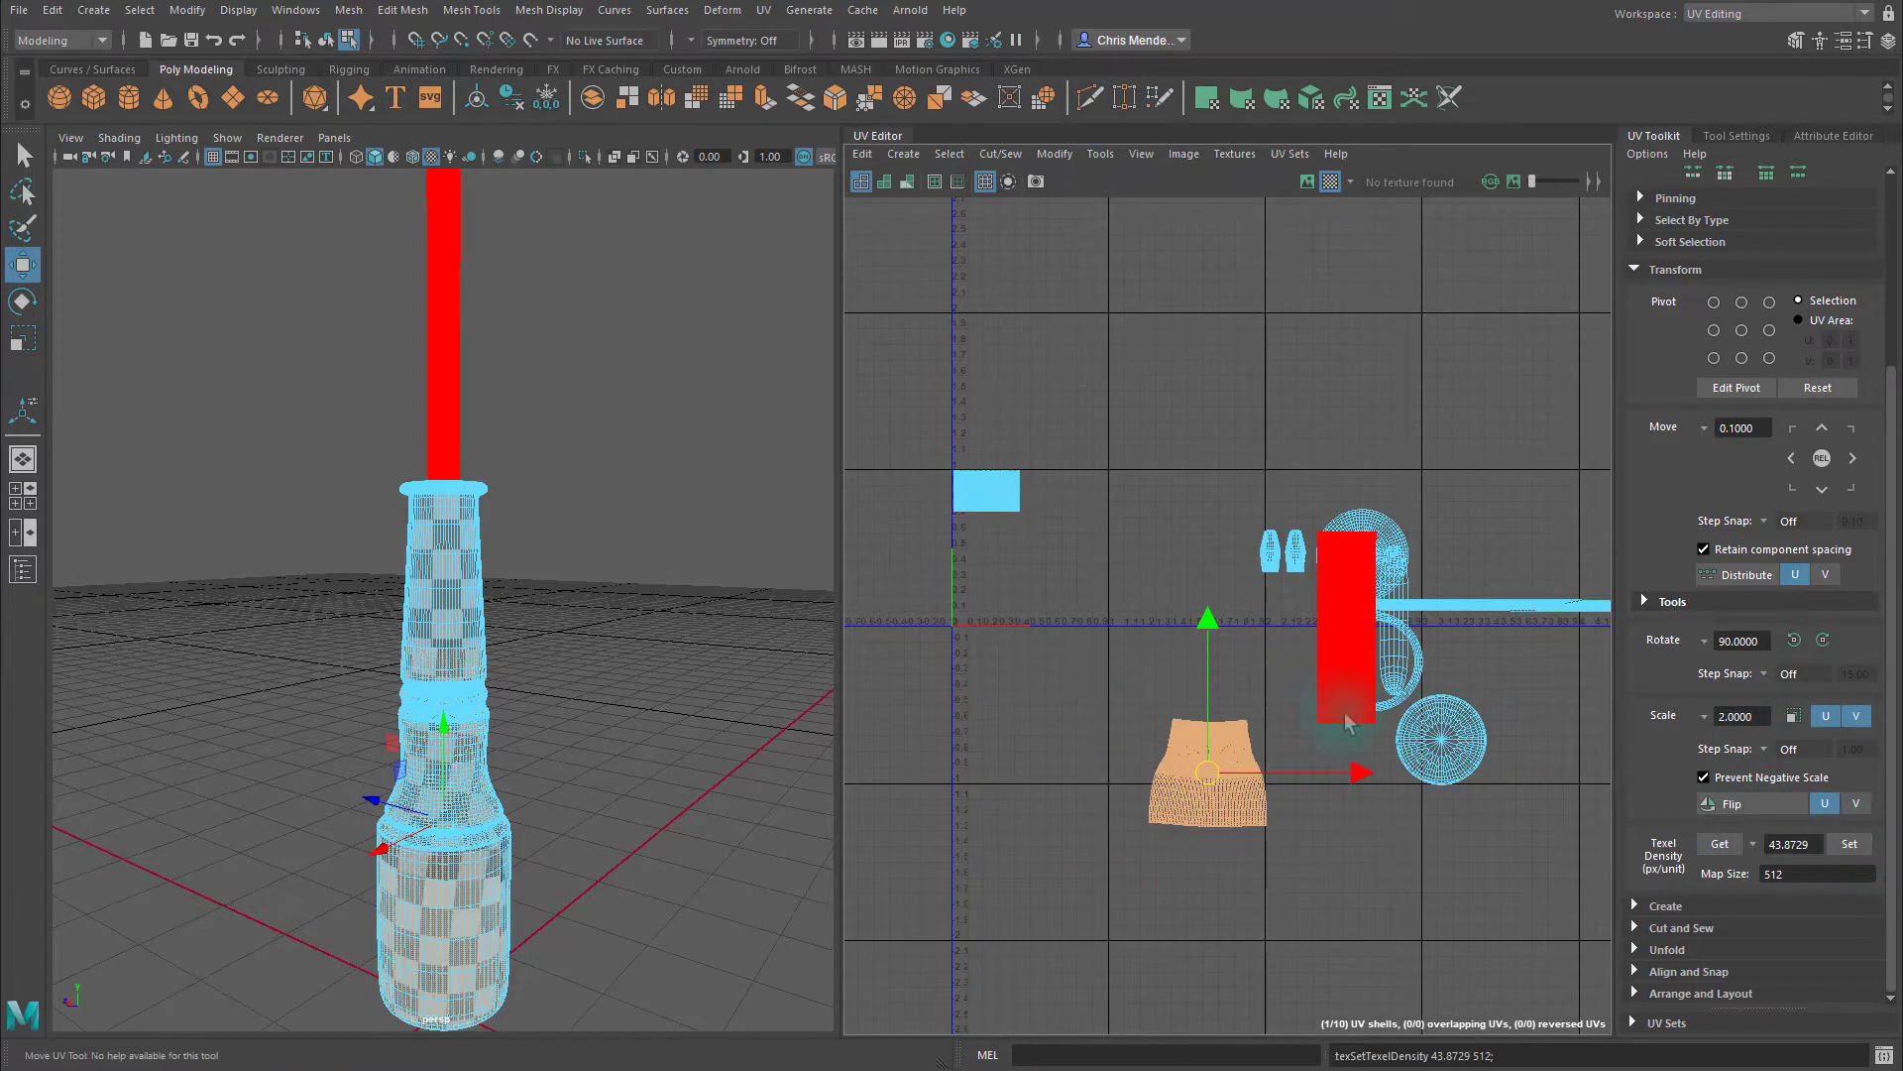
Step: Apply the 43.8729 texel density to the small disc shell and the shaft shell, moving the shaft clear of the overlapping shells
left_click(1431, 751)
left_click(1394, 750)
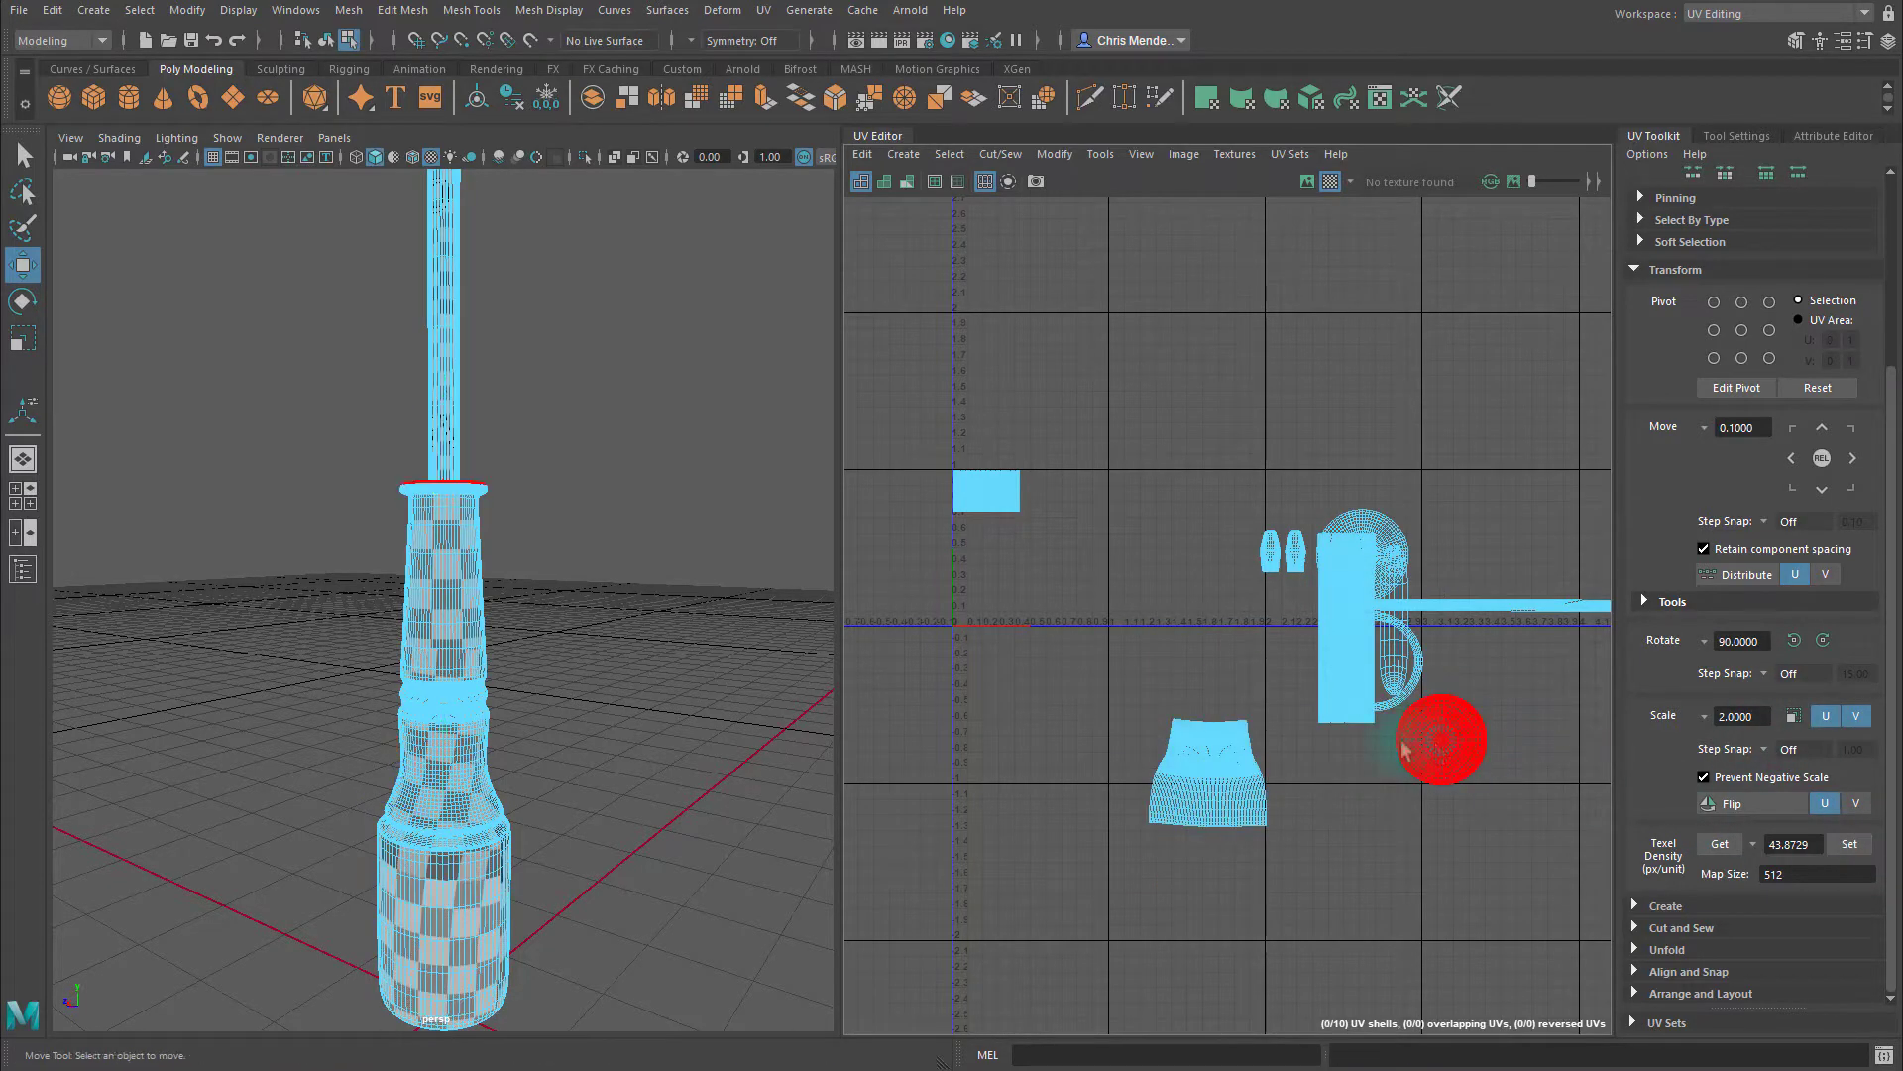
left_click(1475, 759)
left_click(1850, 844)
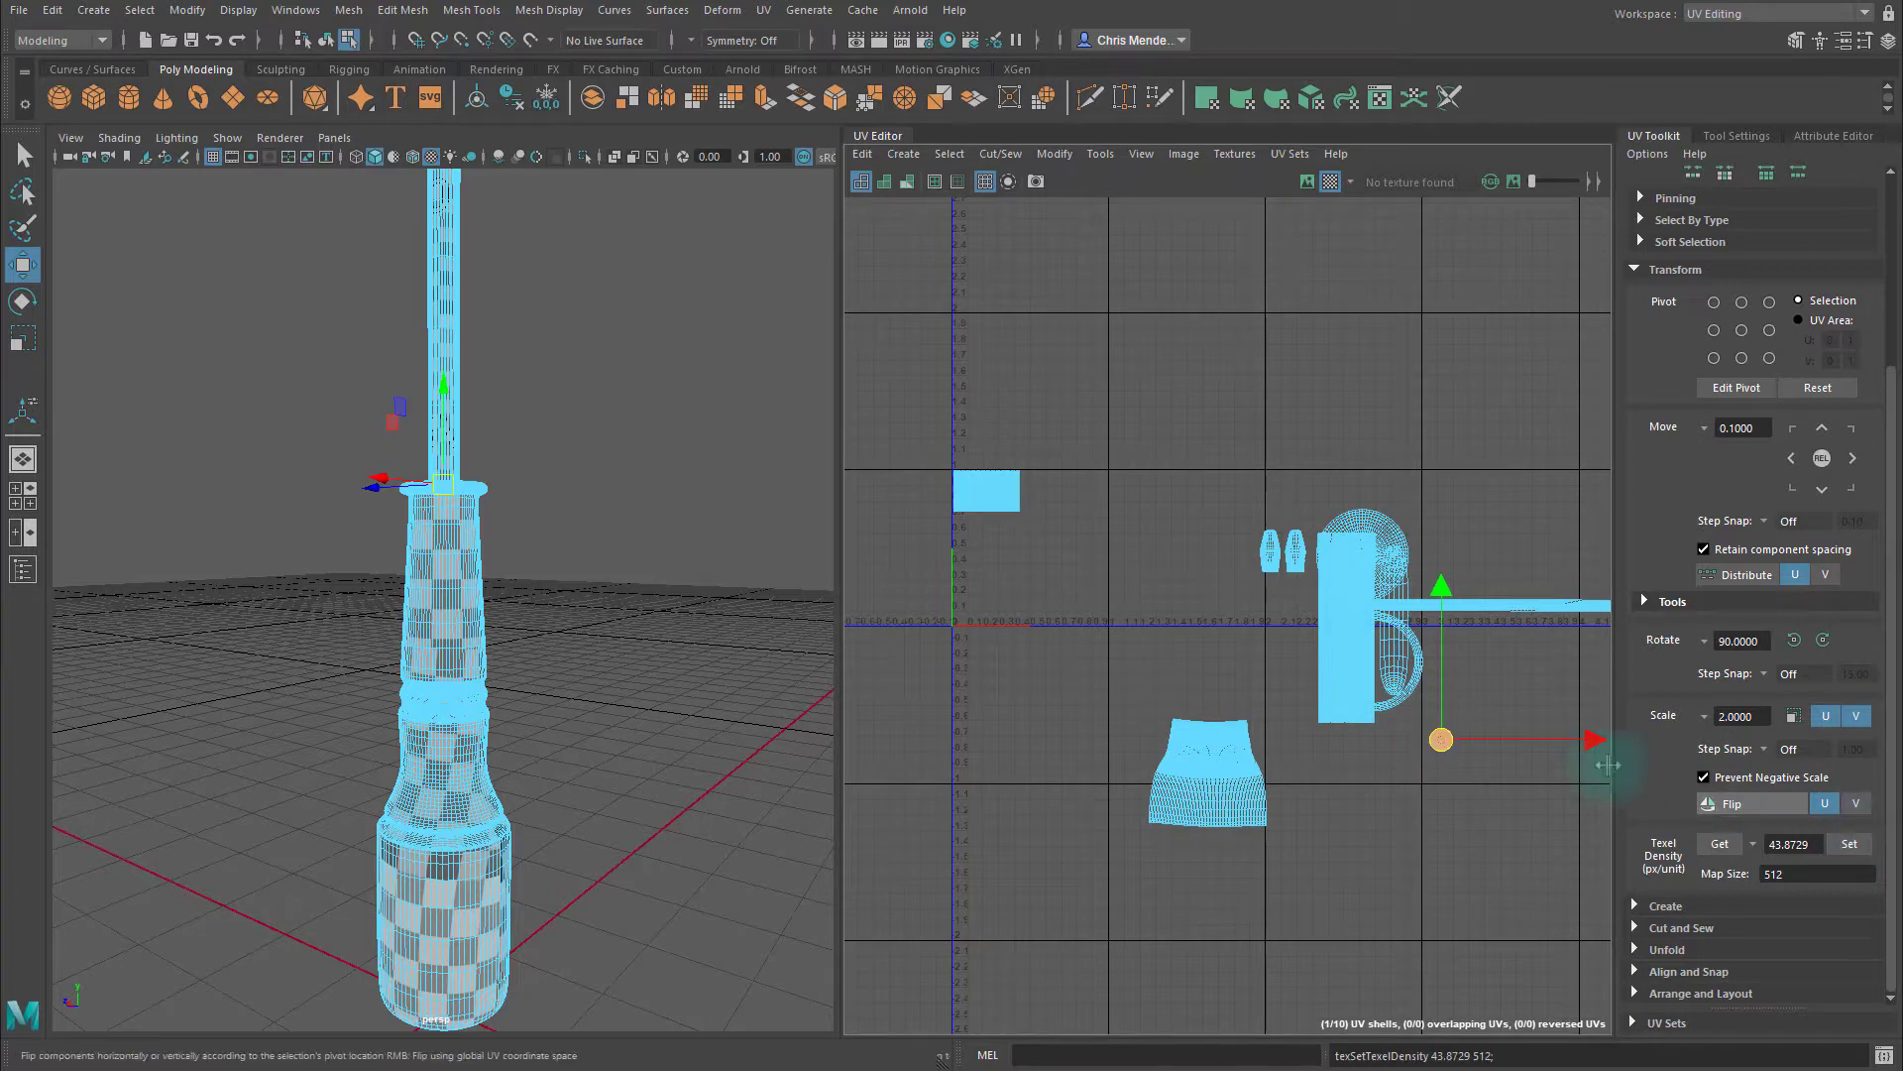
key("w")
left_click(1344, 635)
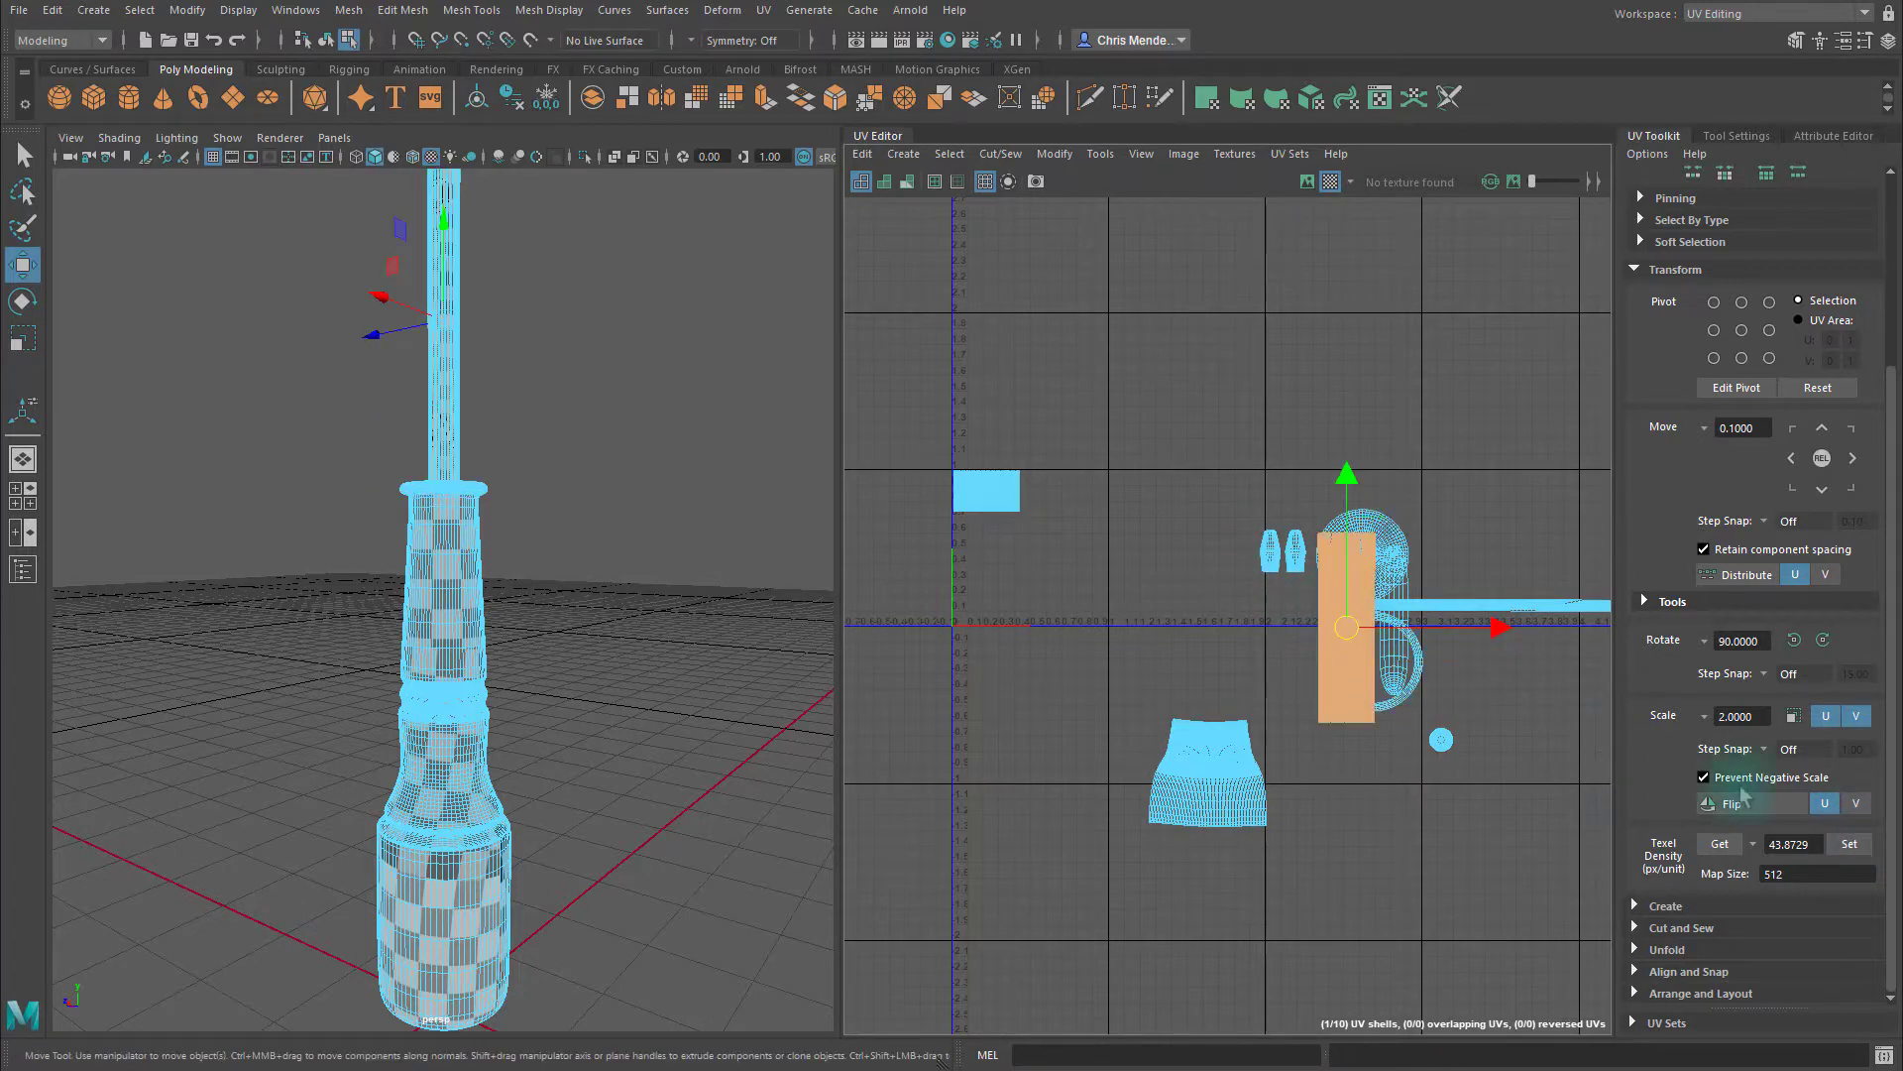
left_click(1849, 843)
left_click_drag(1345, 640, 1324, 774)
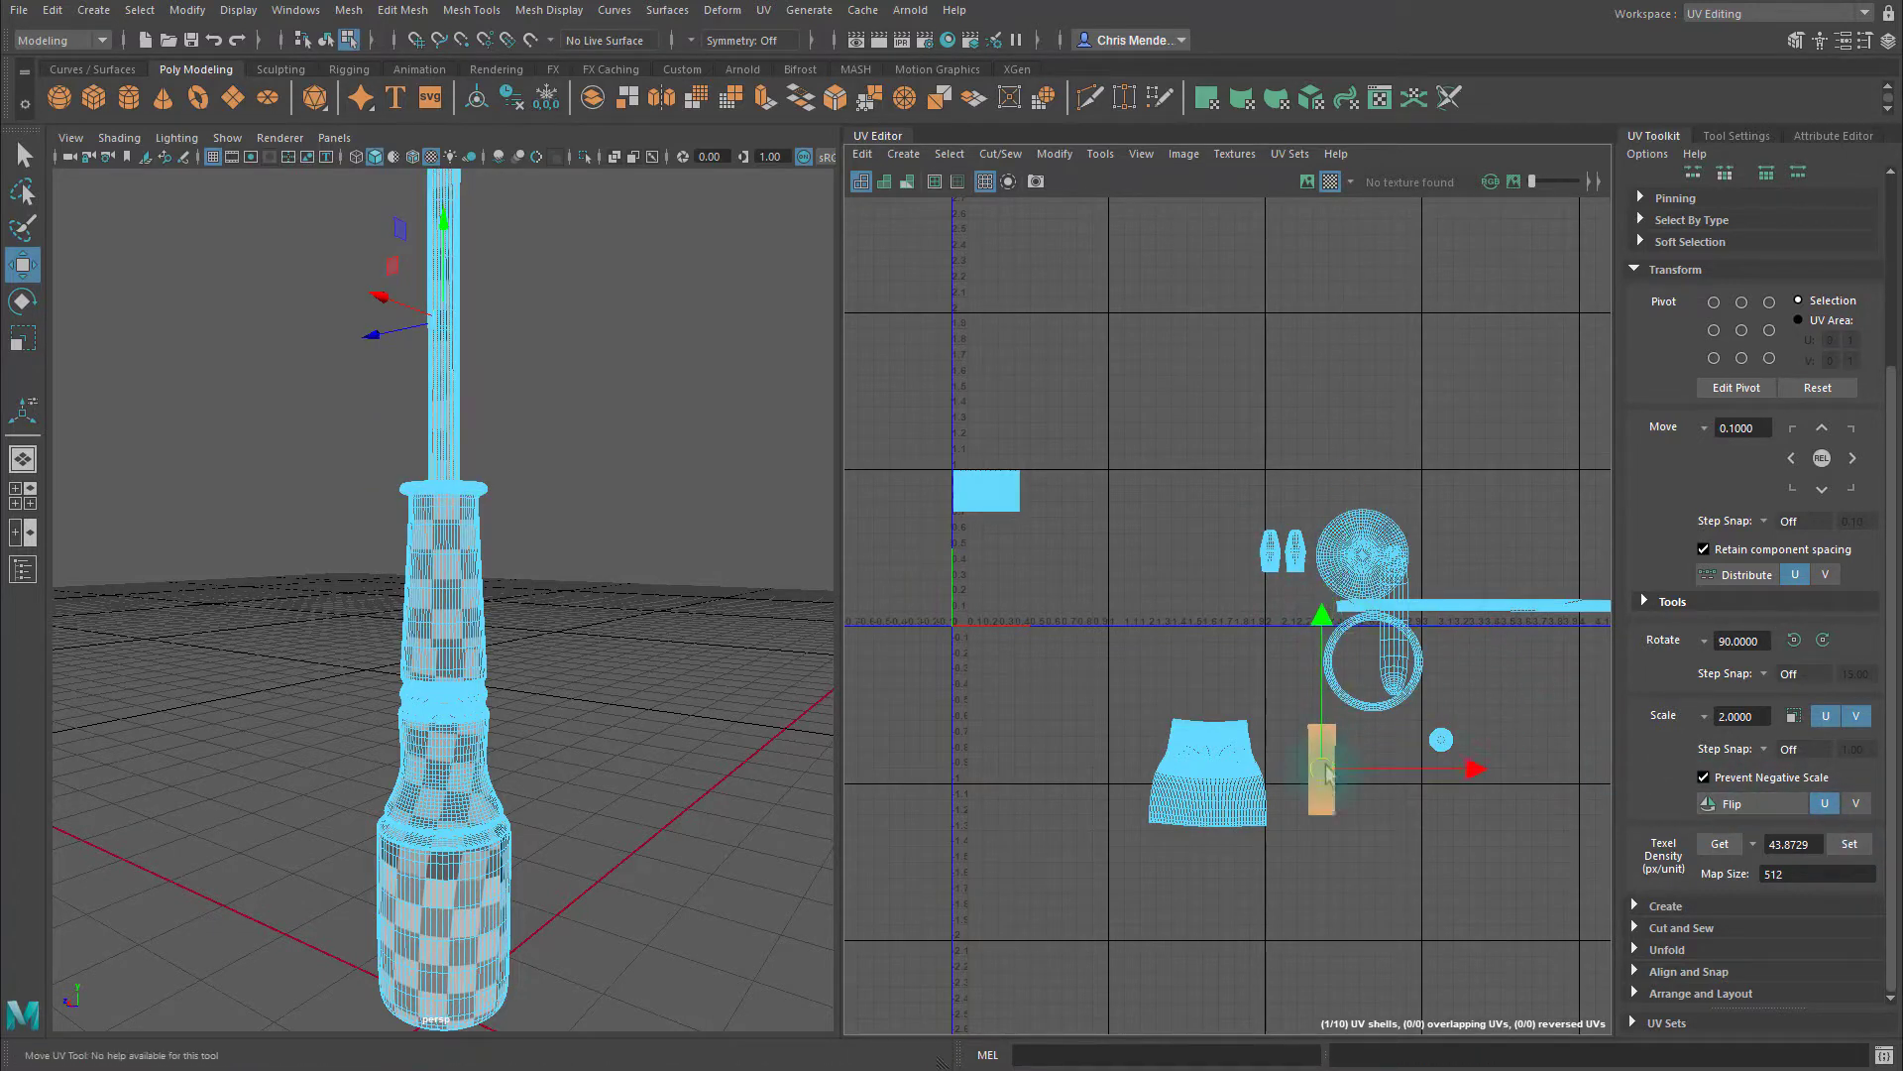
Step: Apply the 43.8729 texel density to the ring and elongated oval shells, and move both beside the lower handle shell
left_click(1373, 684)
left_click(1849, 844)
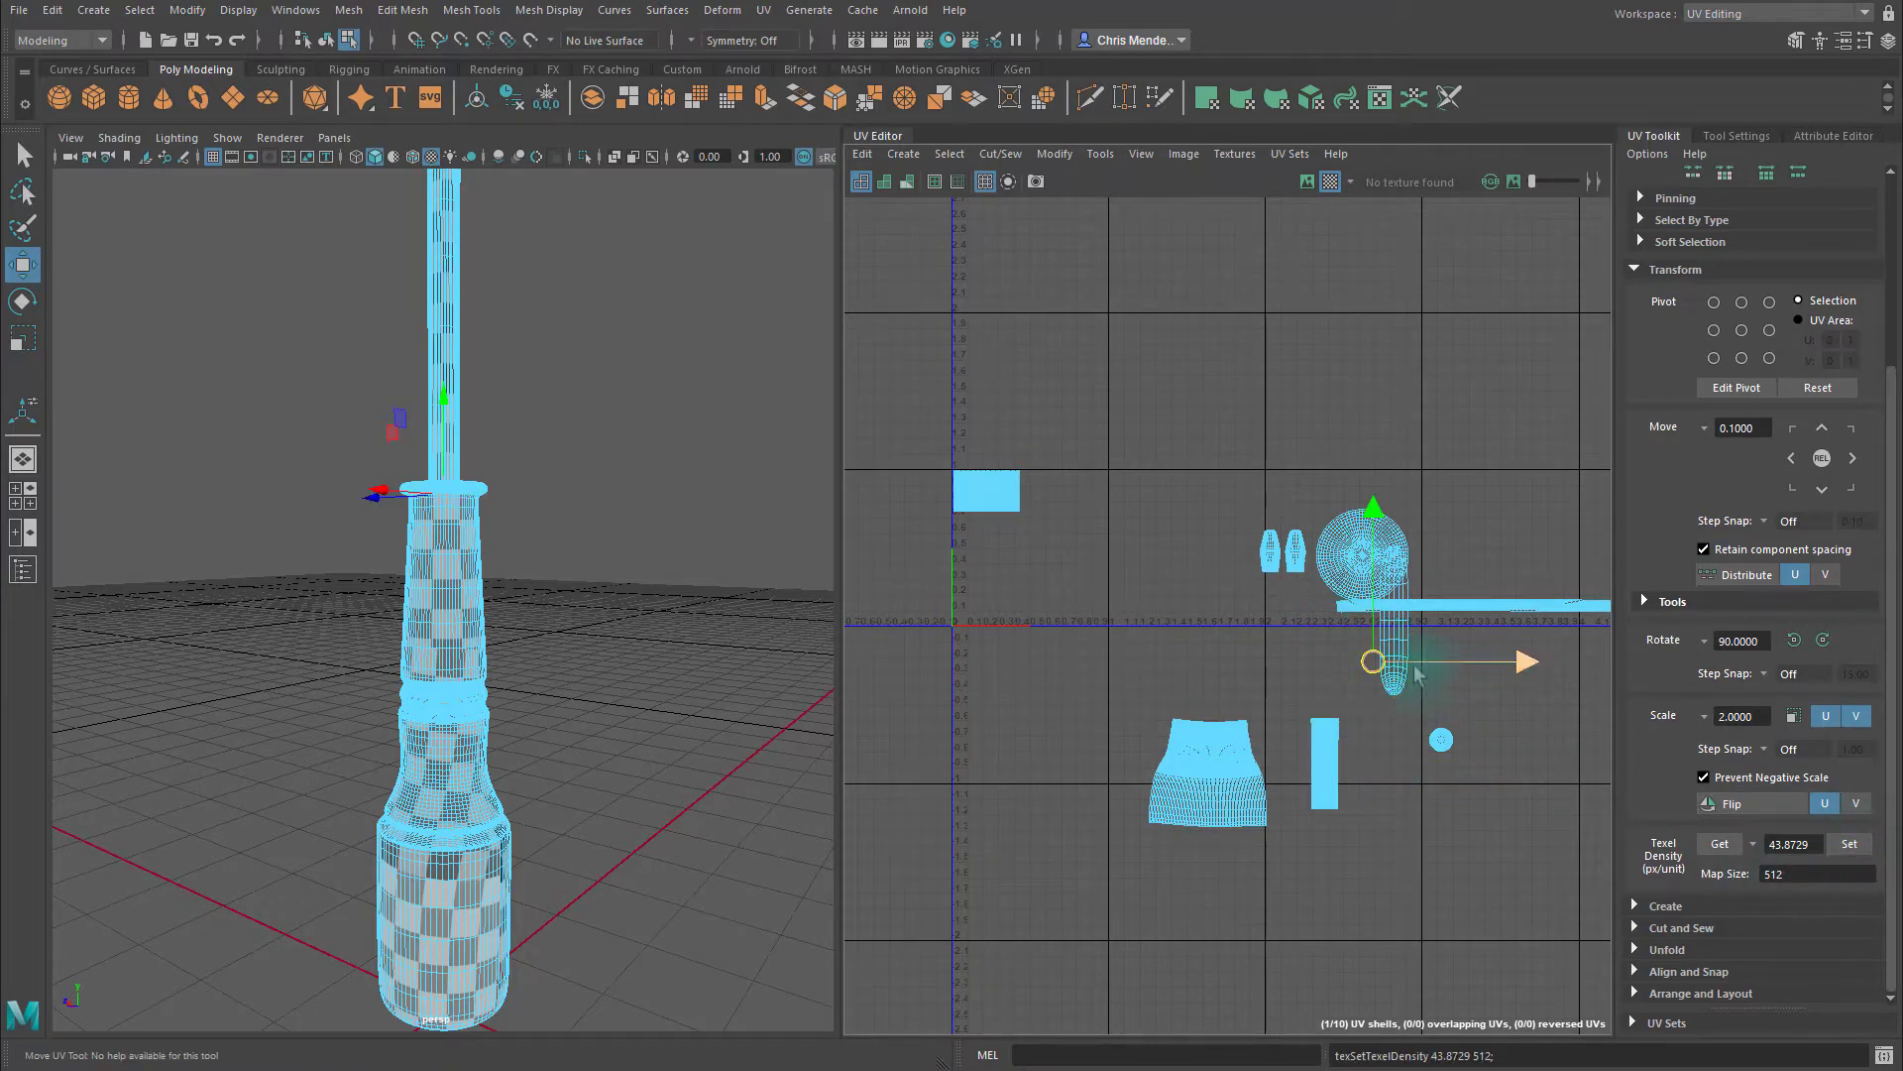
left_click_drag(1371, 664, 1258, 689)
left_click(1401, 649)
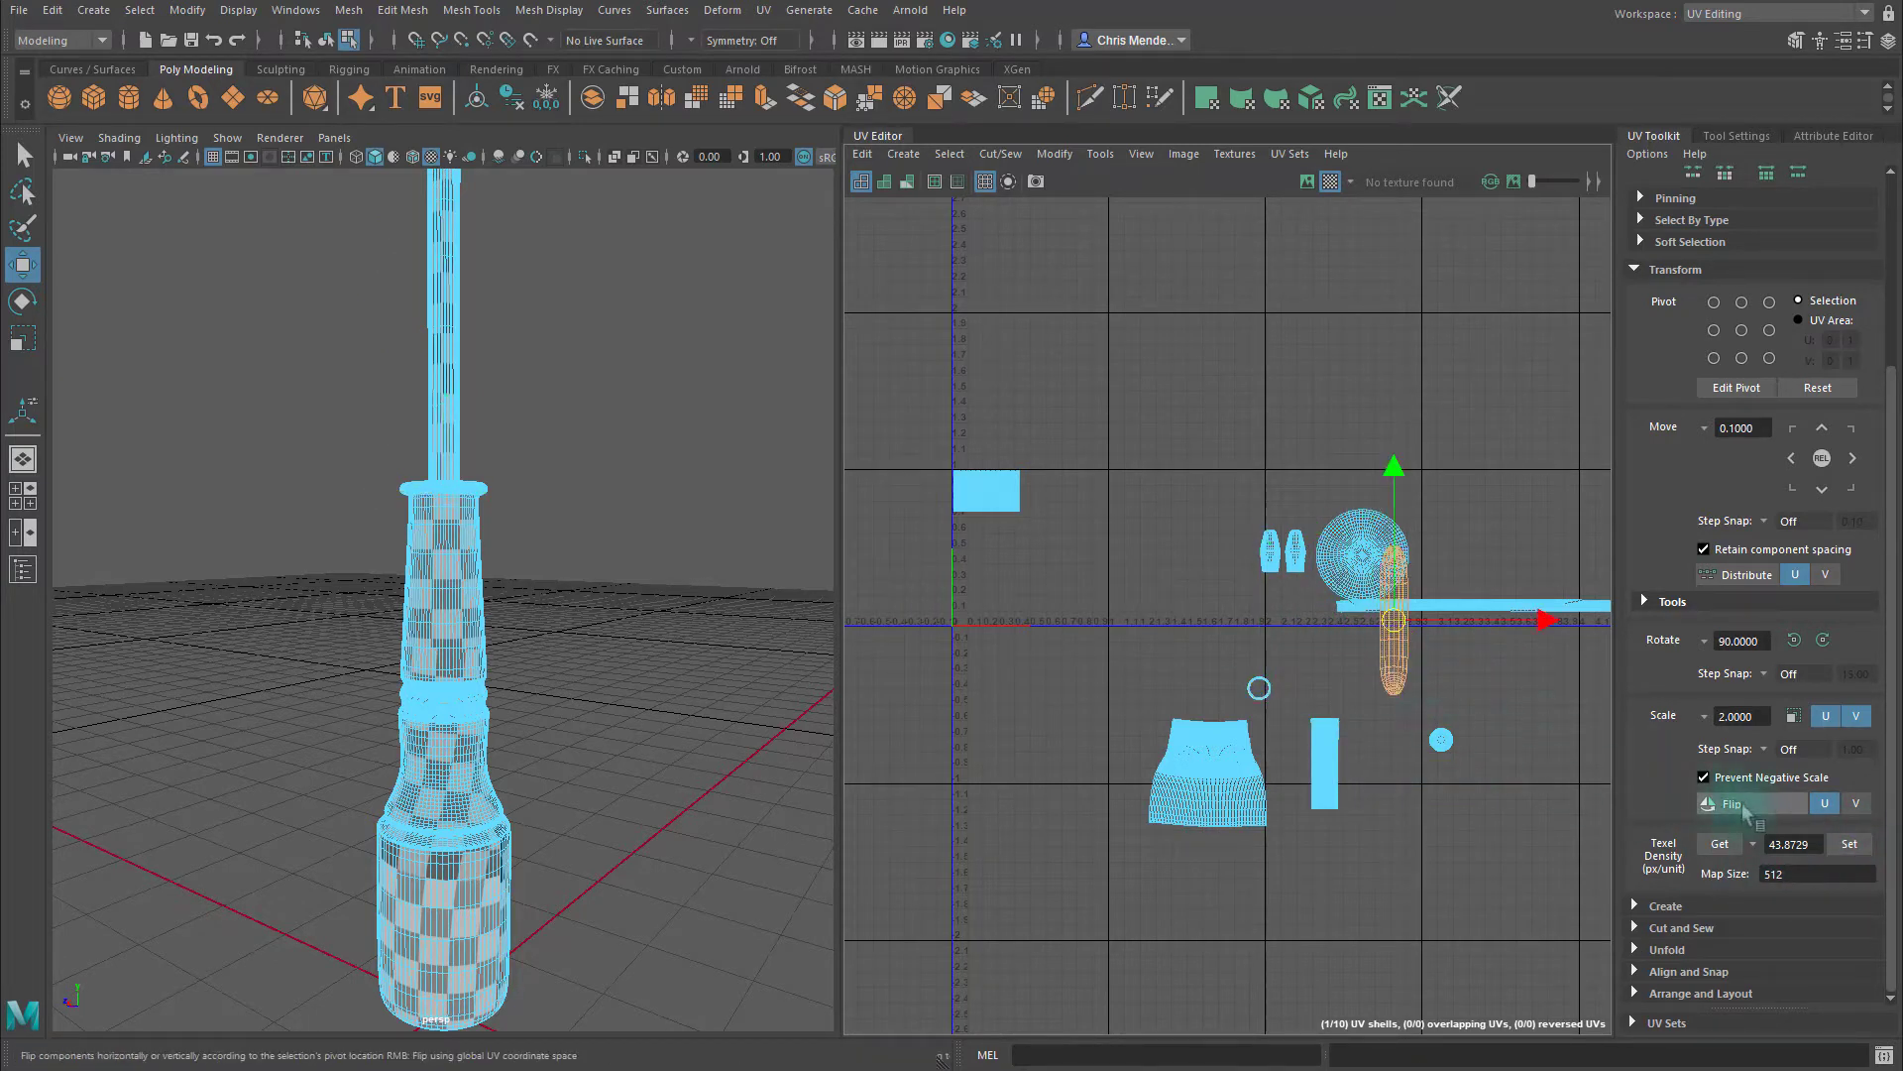
left_click(1849, 843)
Step: Set the round handle-base shell and the long collar strip to texel density 43.8729 and move them beside the other rescaled shells
left_click(1360, 552)
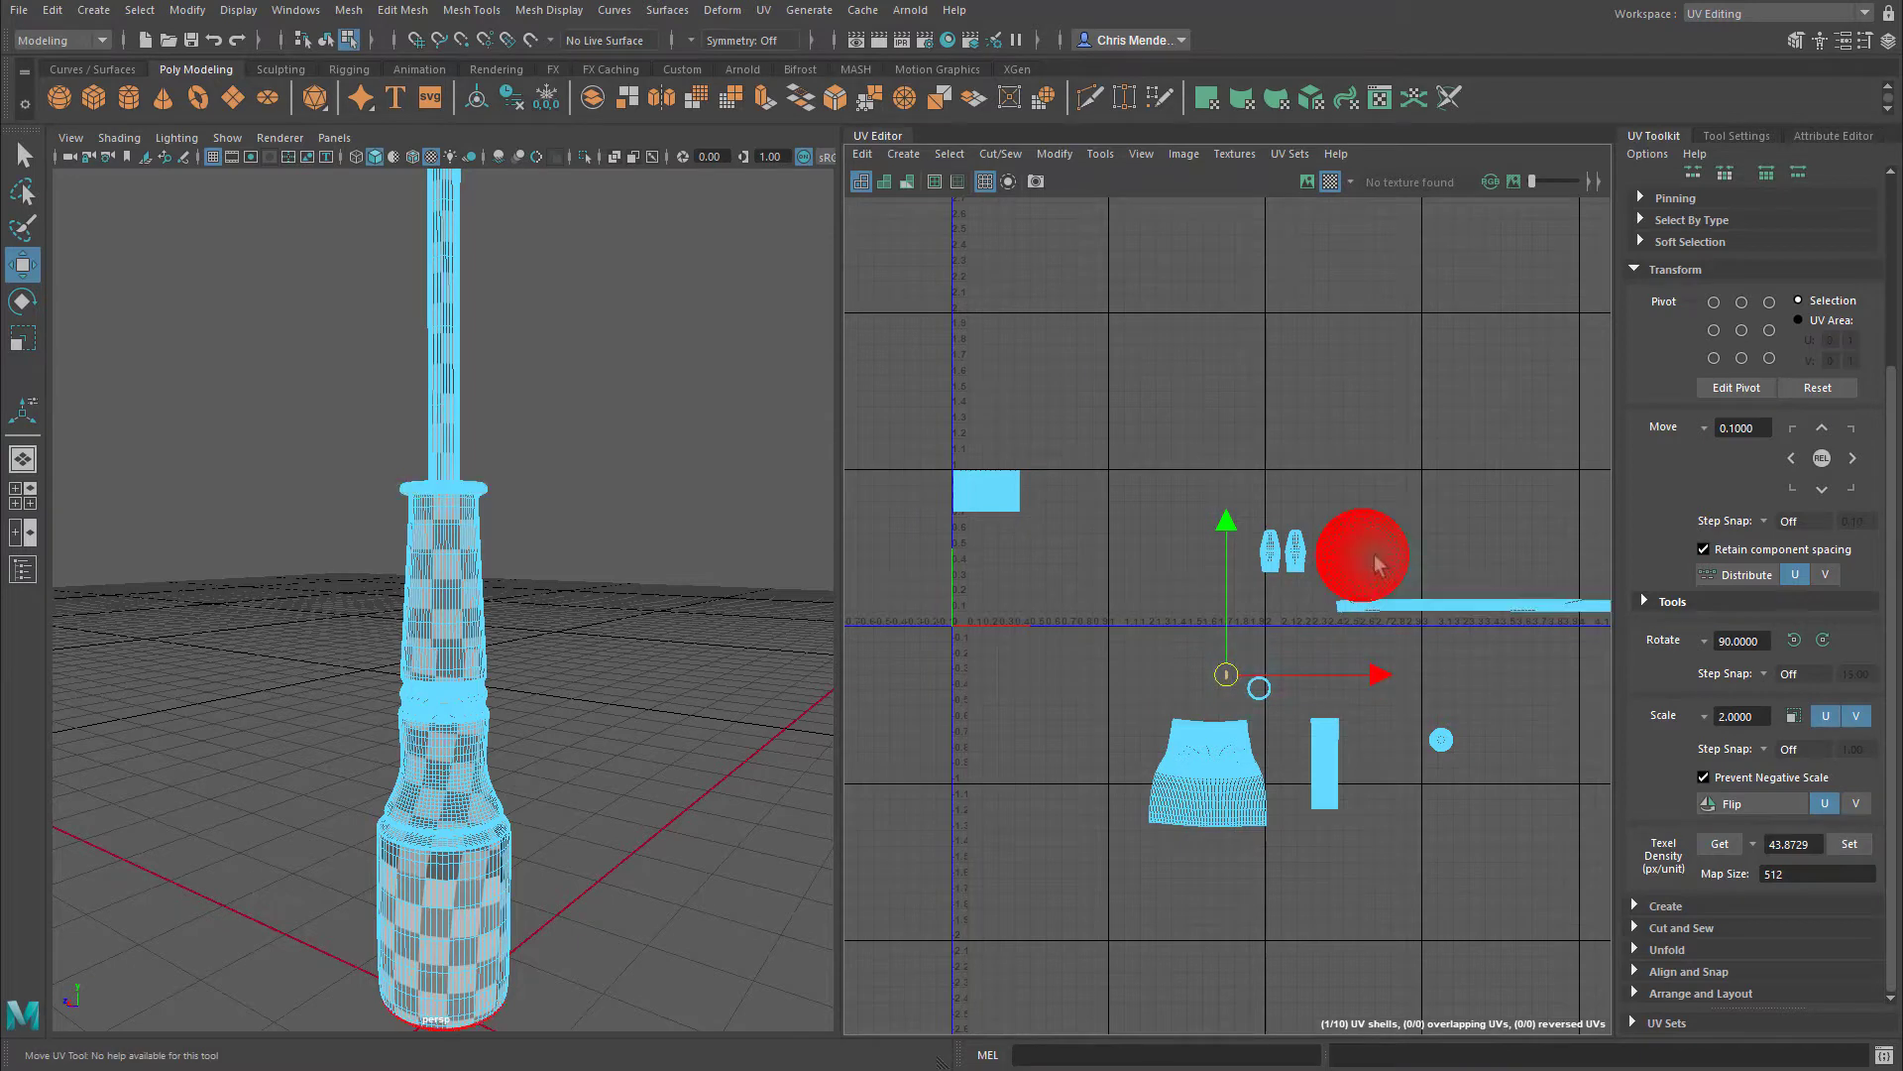
left_click(1856, 845)
left_click_drag(1363, 562, 1397, 735)
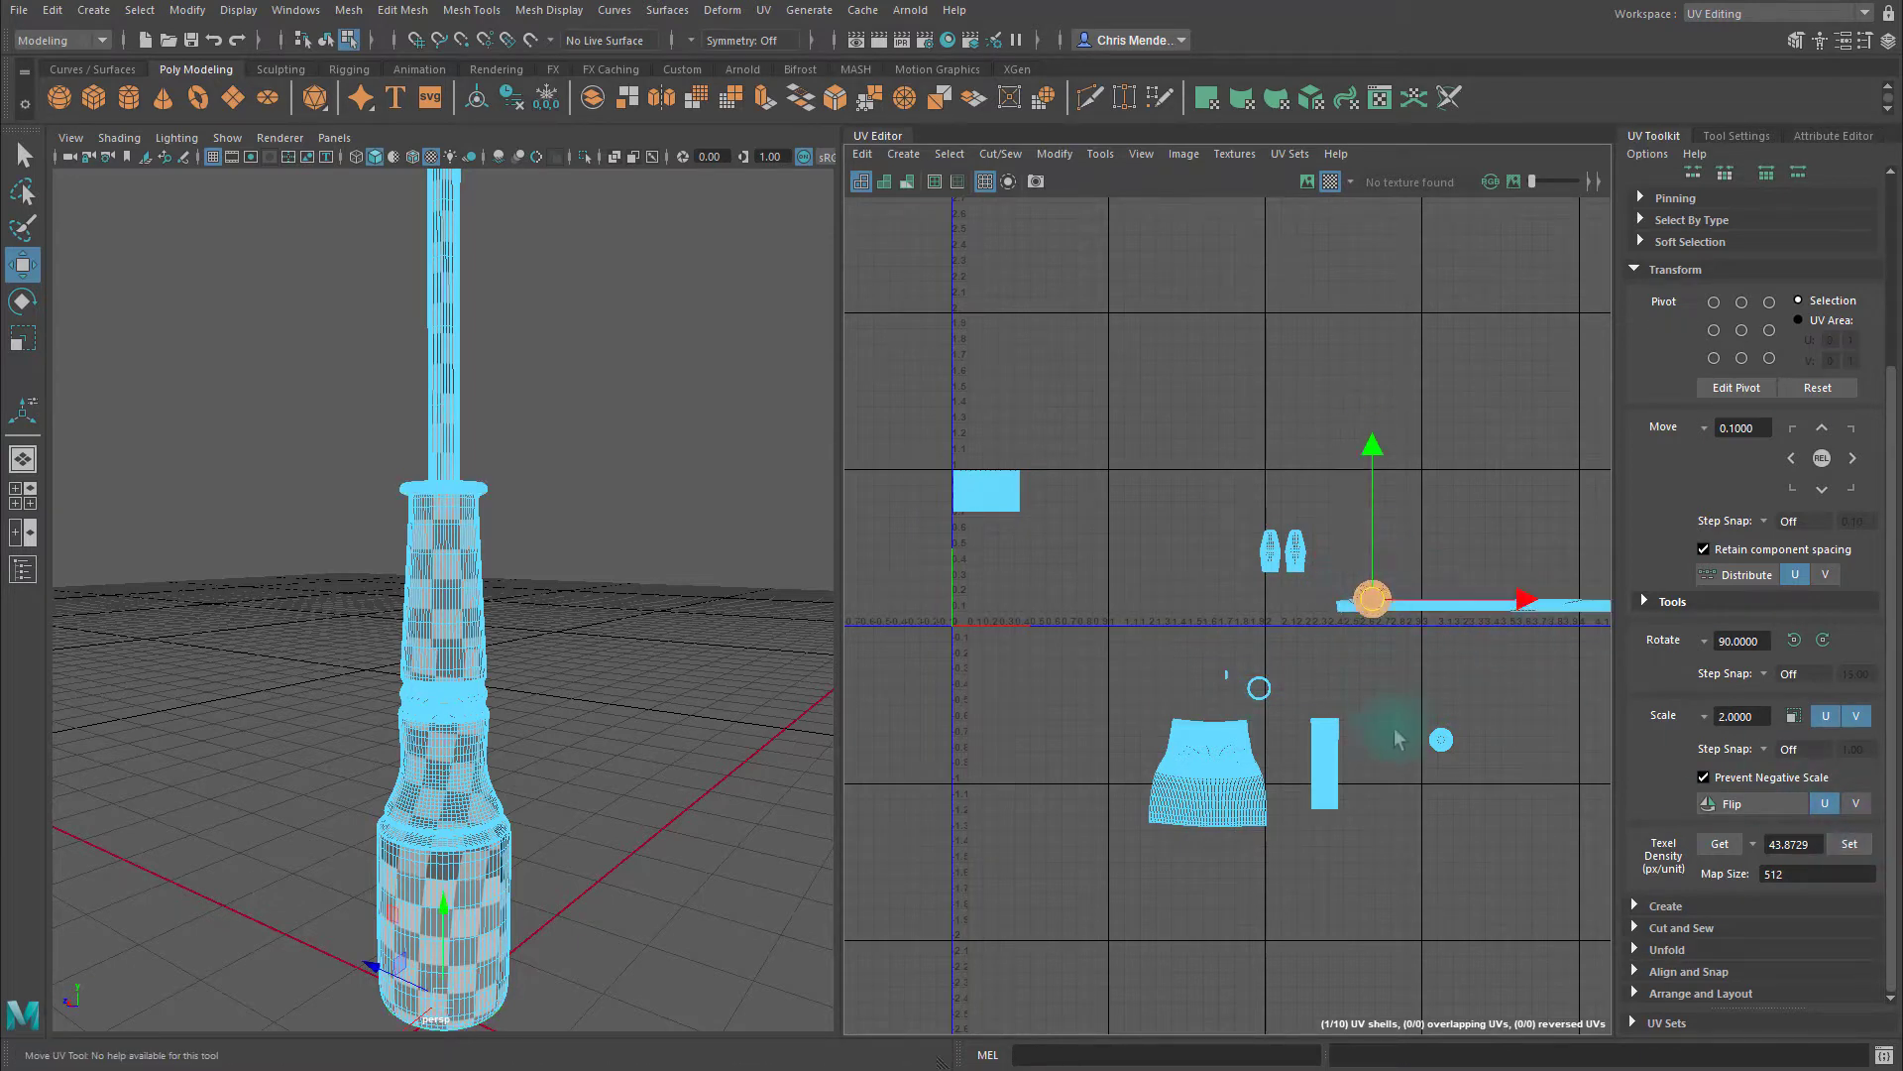
left_click(1373, 603)
left_click(1836, 846)
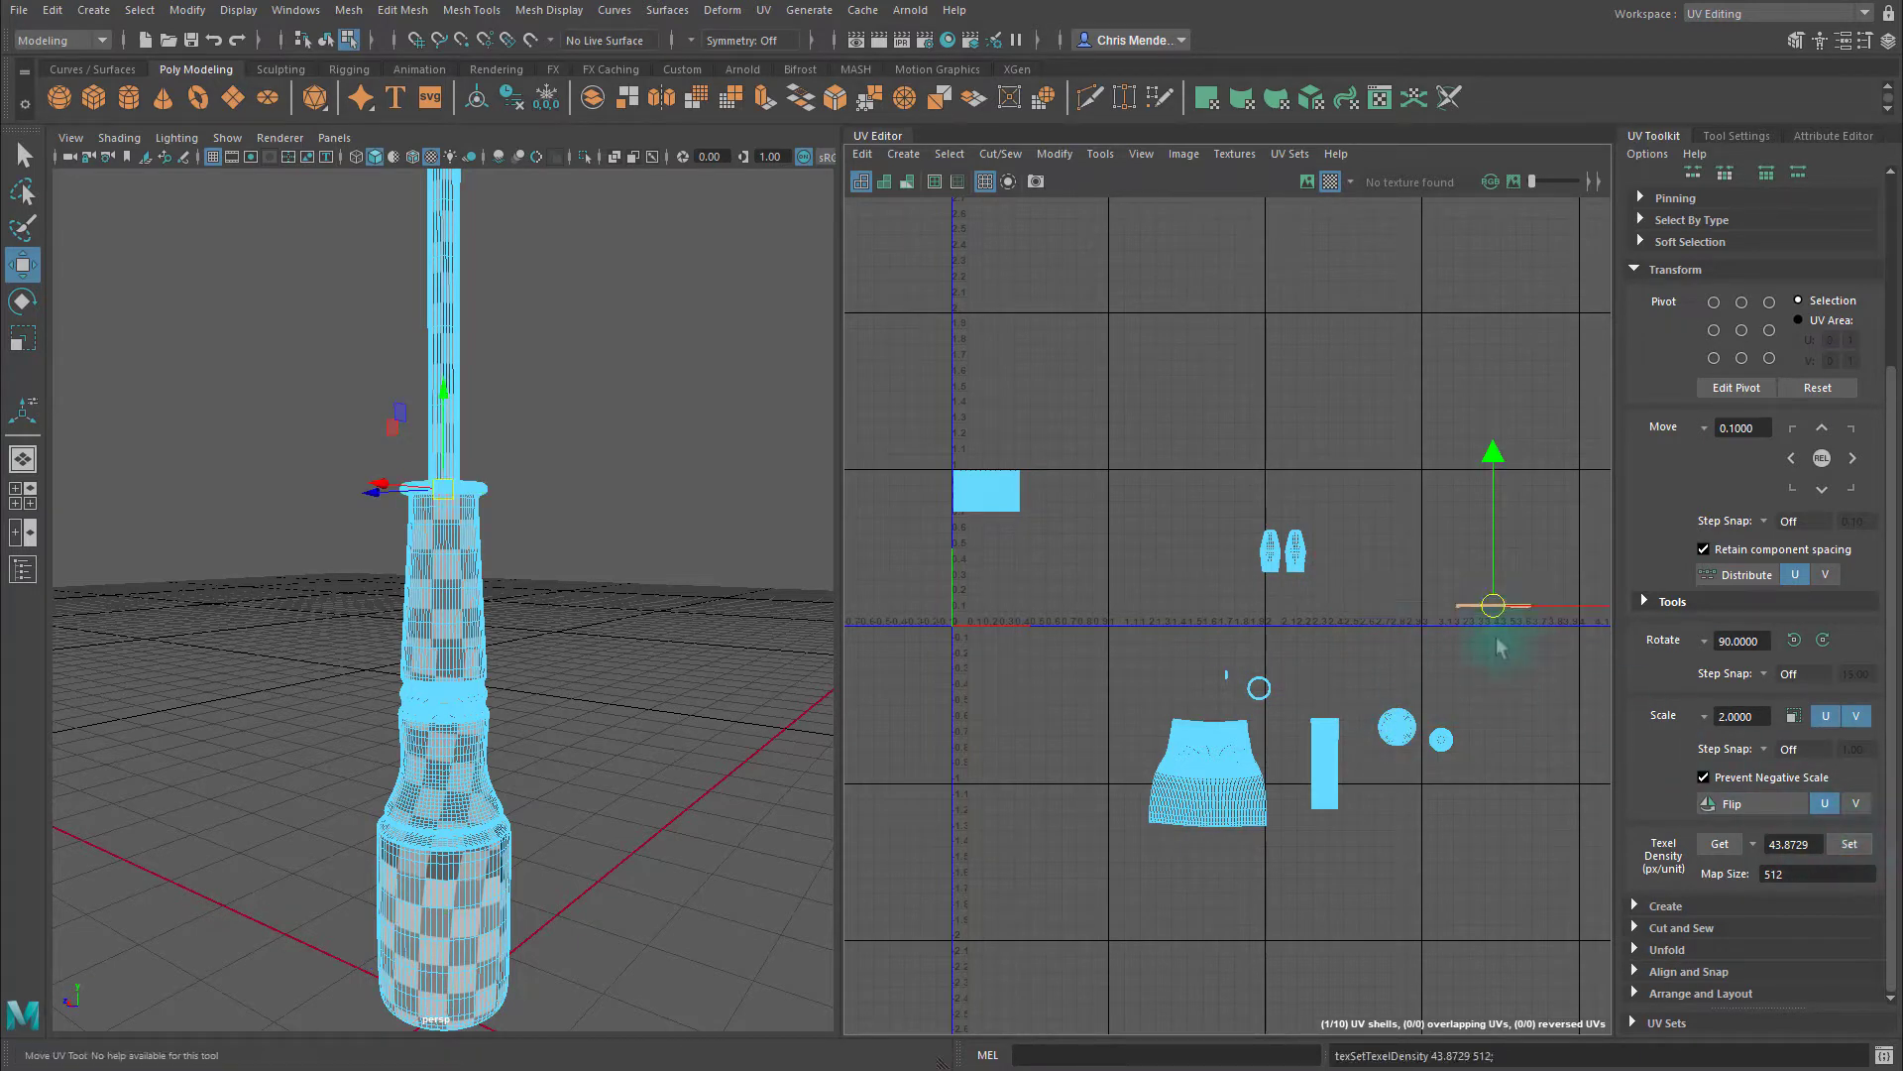
left_click_drag(1487, 615, 1180, 674)
Step: Apply the 43.8729 texel density to both small tapered shells and move one of them away from the other
left_click(1269, 561)
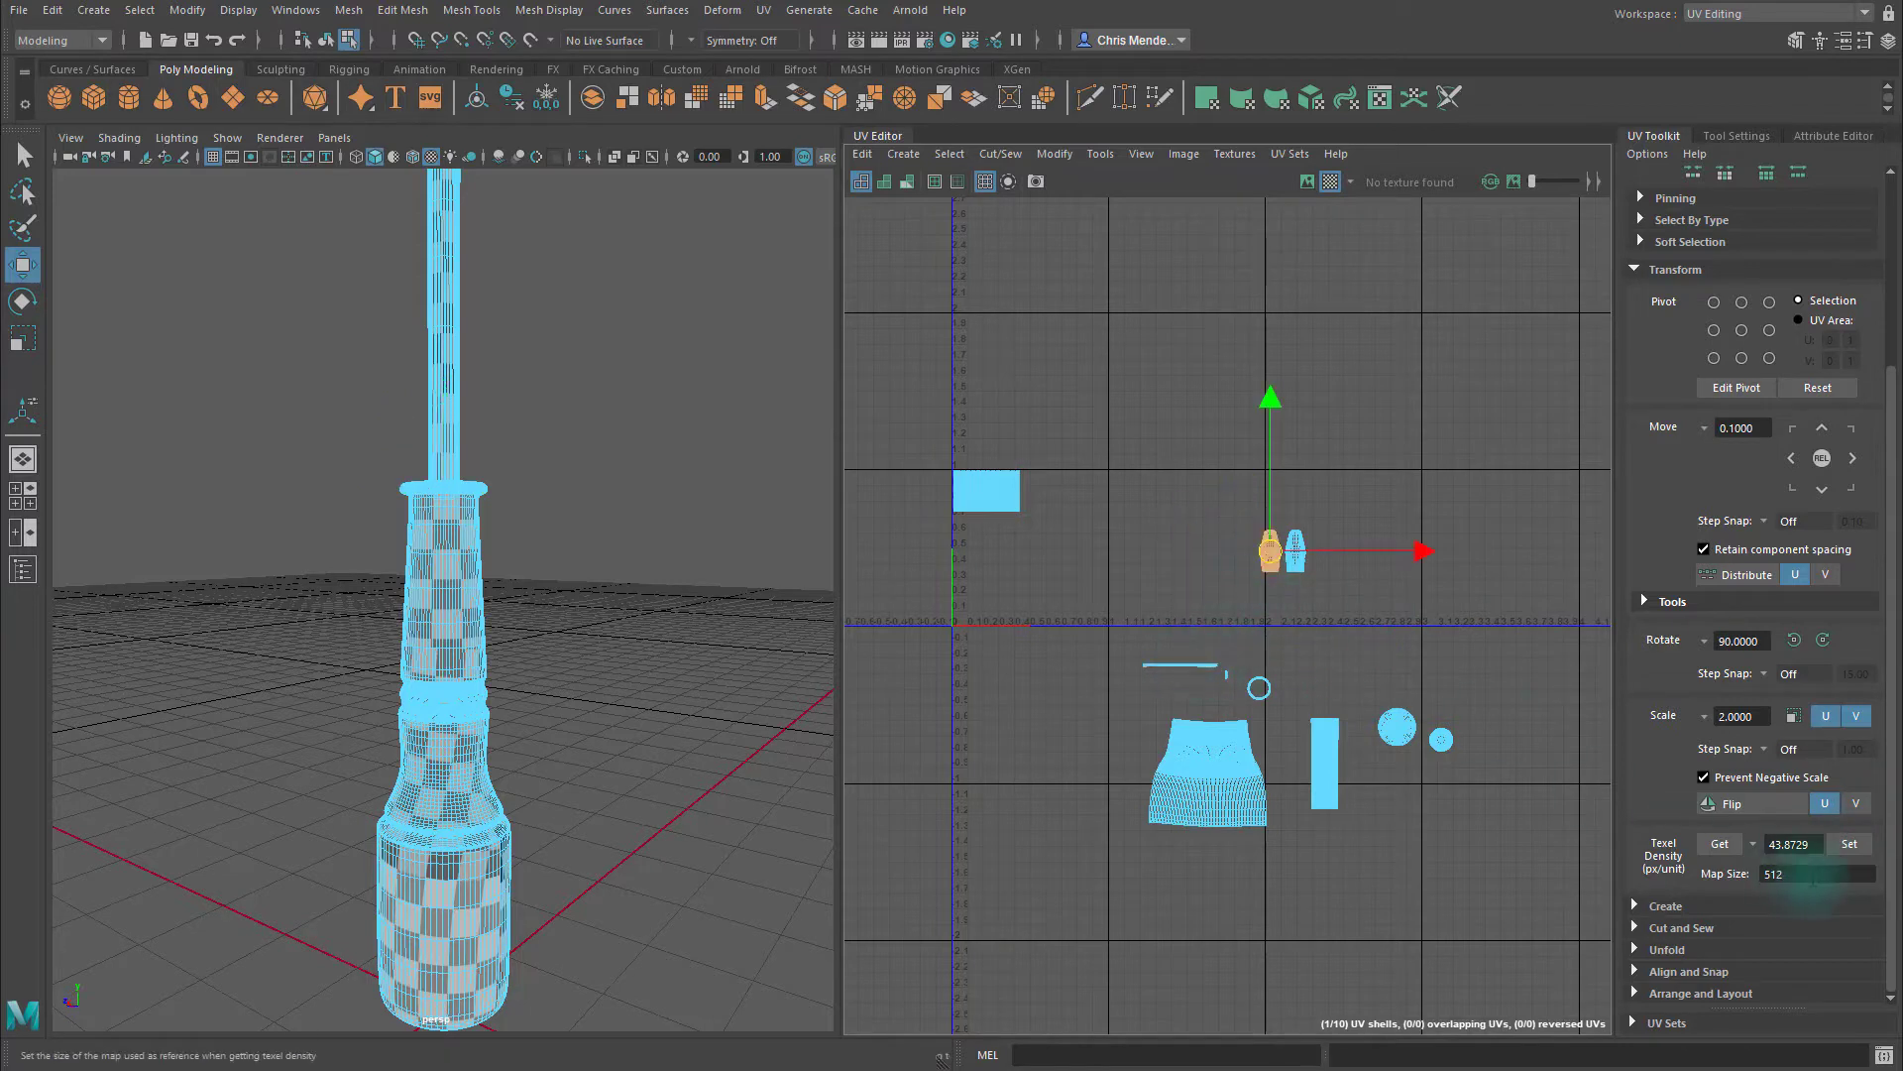
left_click(1852, 848)
left_click(1298, 561)
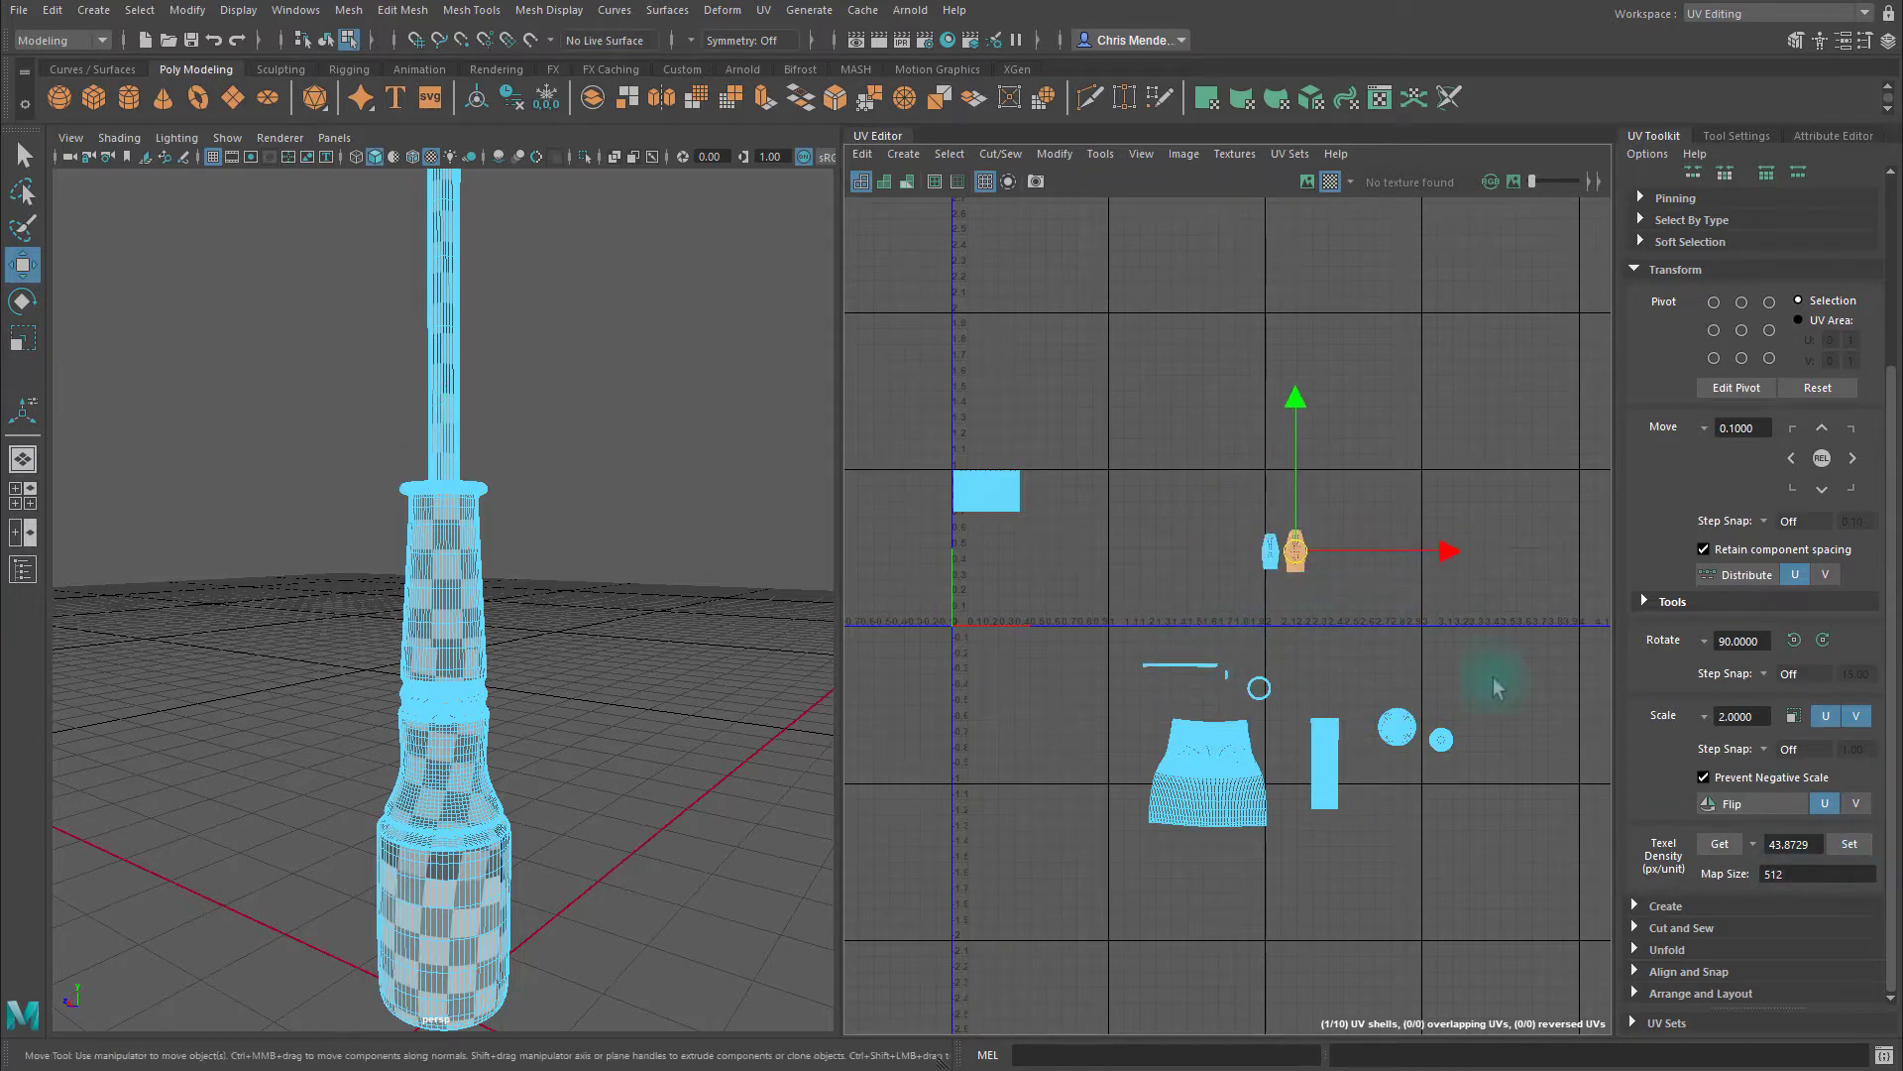
left_click(1849, 844)
left_click_drag(1374, 625, 1370, 625)
left_click(1334, 674)
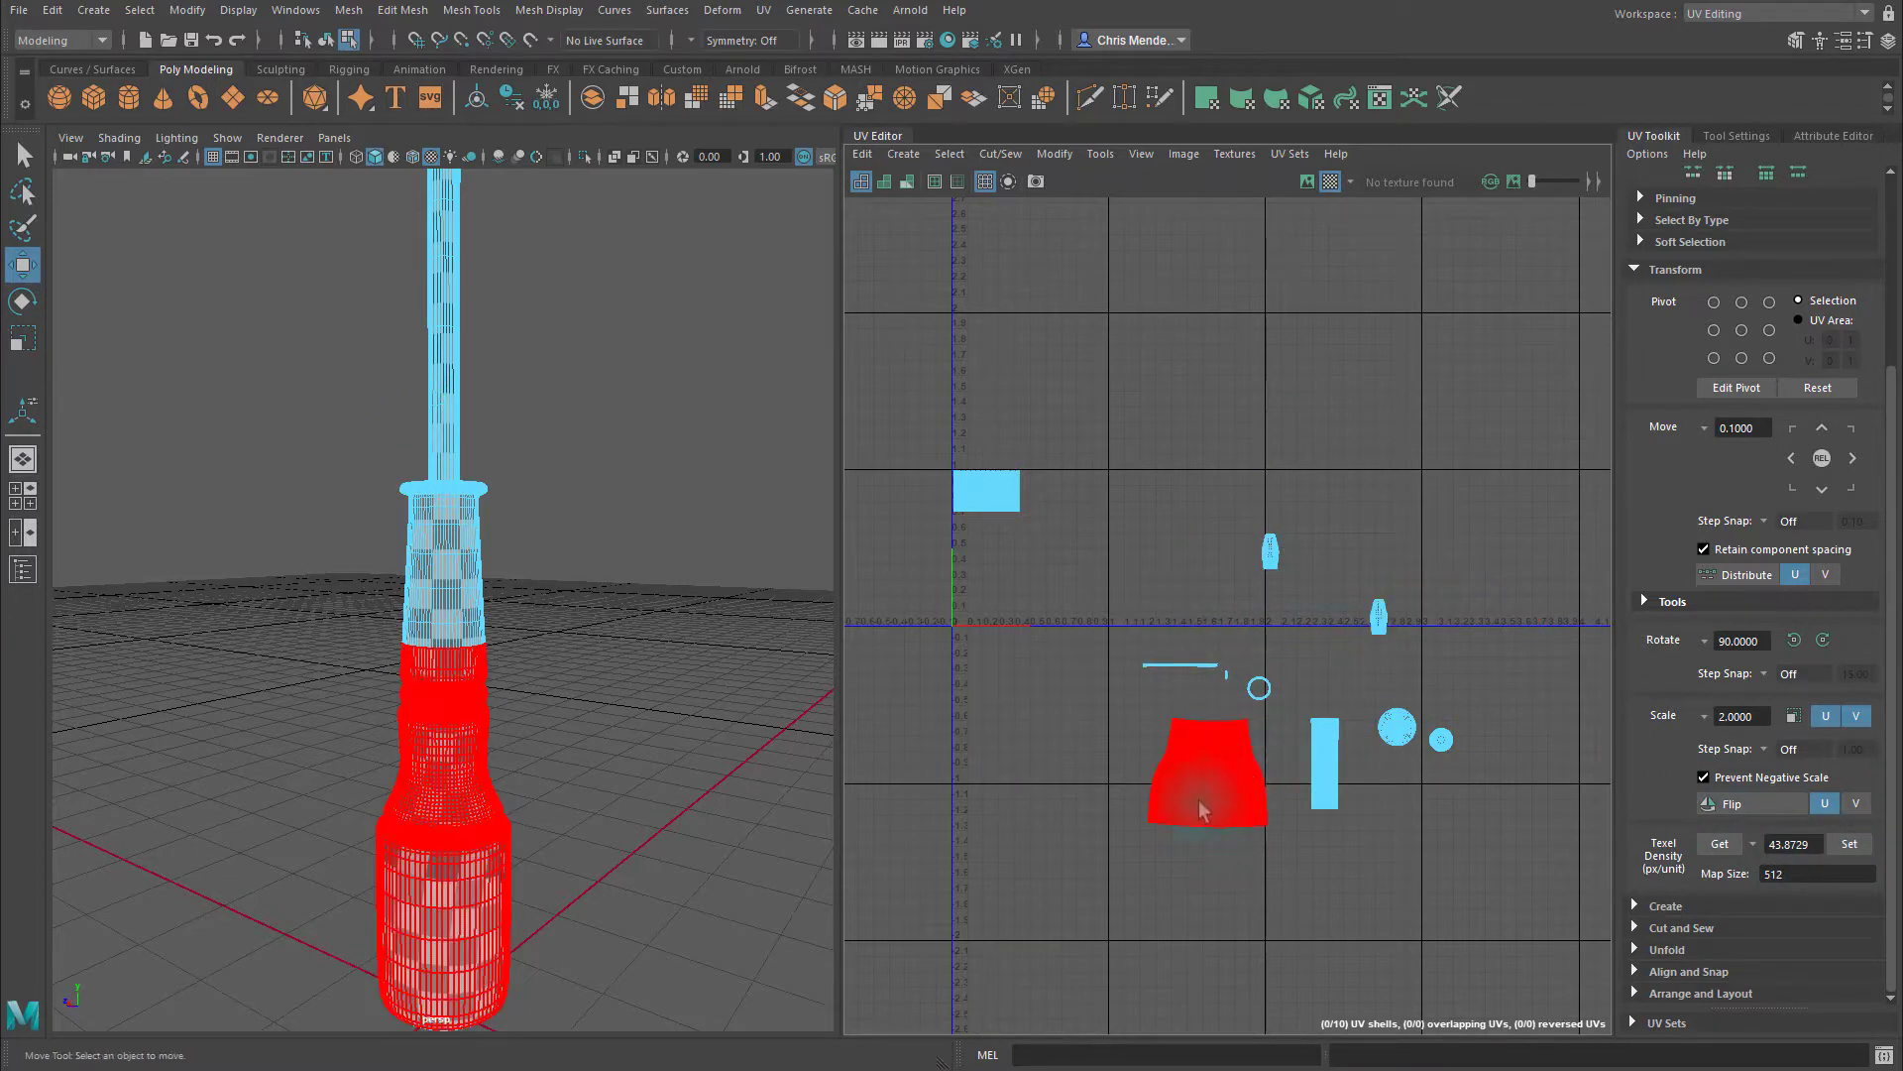
Step: Orient the lower handle shell and place it in the 0–1 UV tile directly below the upper handle shell
left_click(1205, 806)
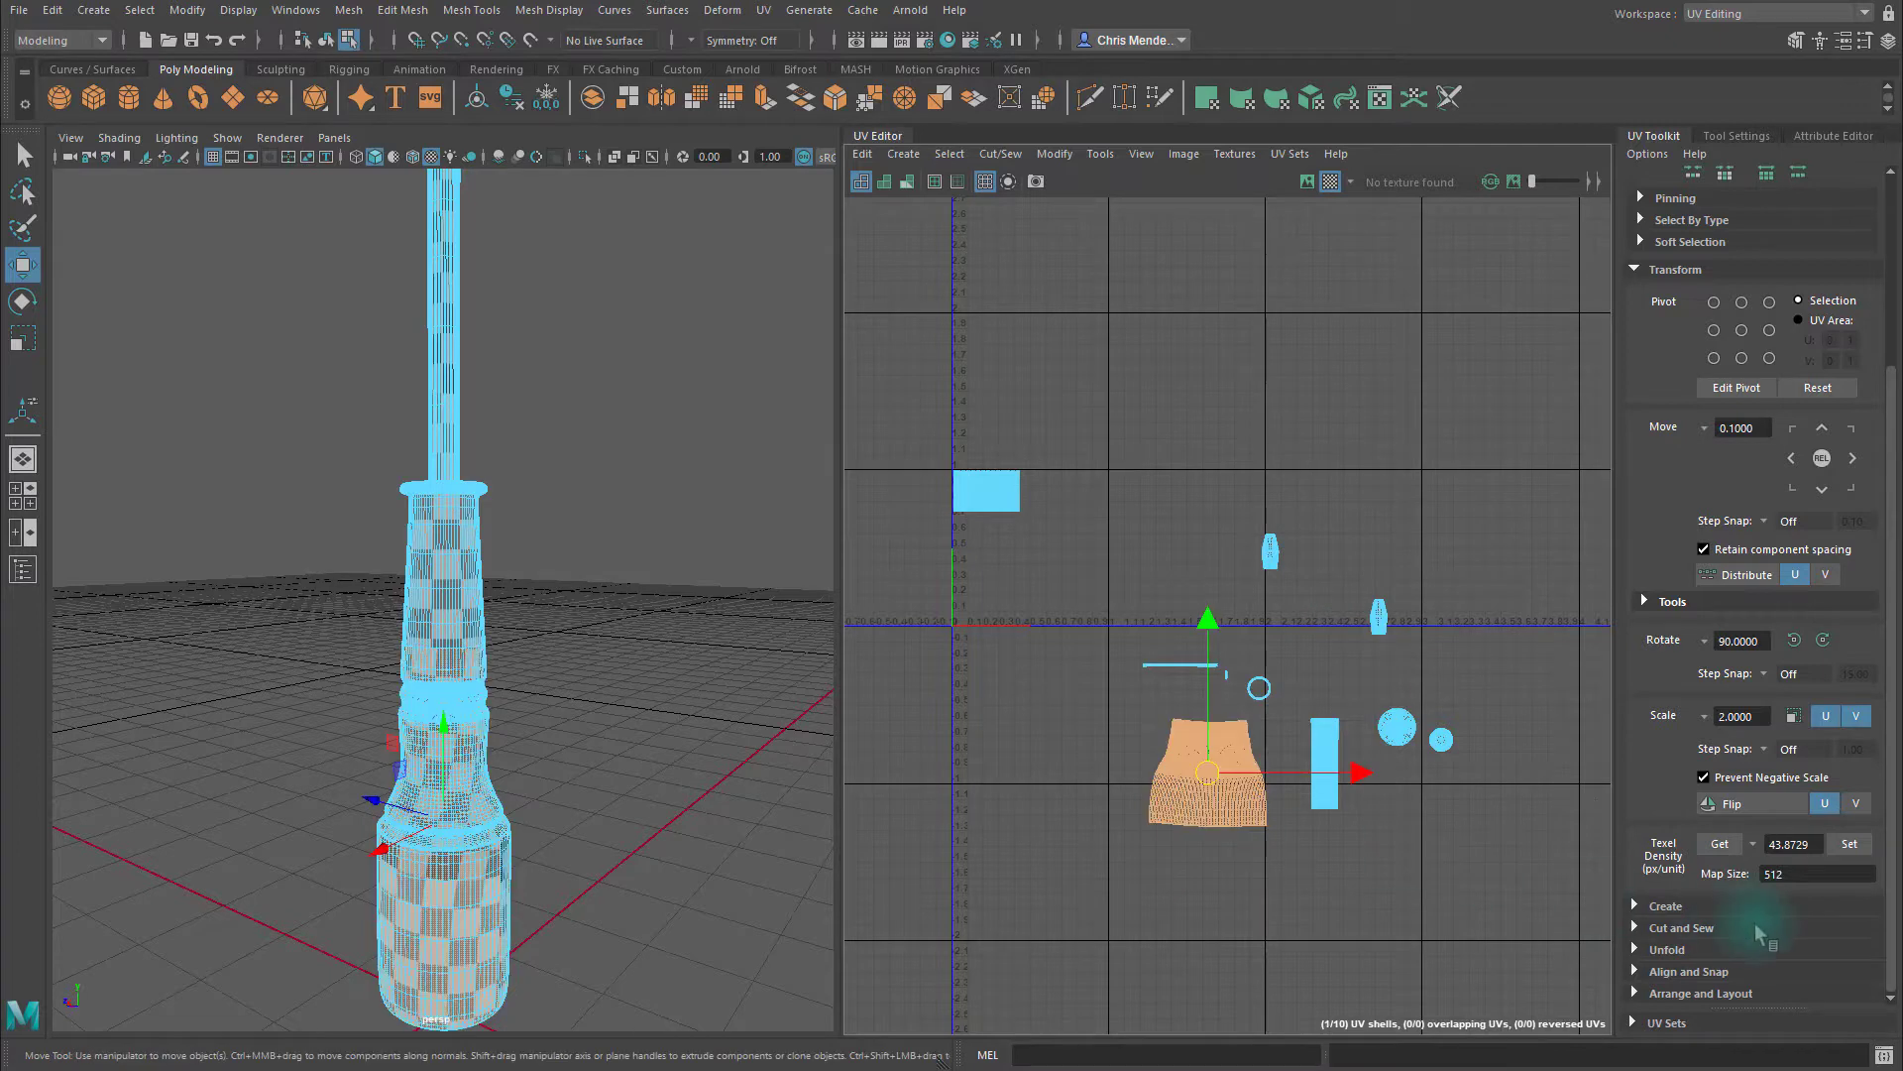
left_click(1665, 995)
left_click(1677, 822)
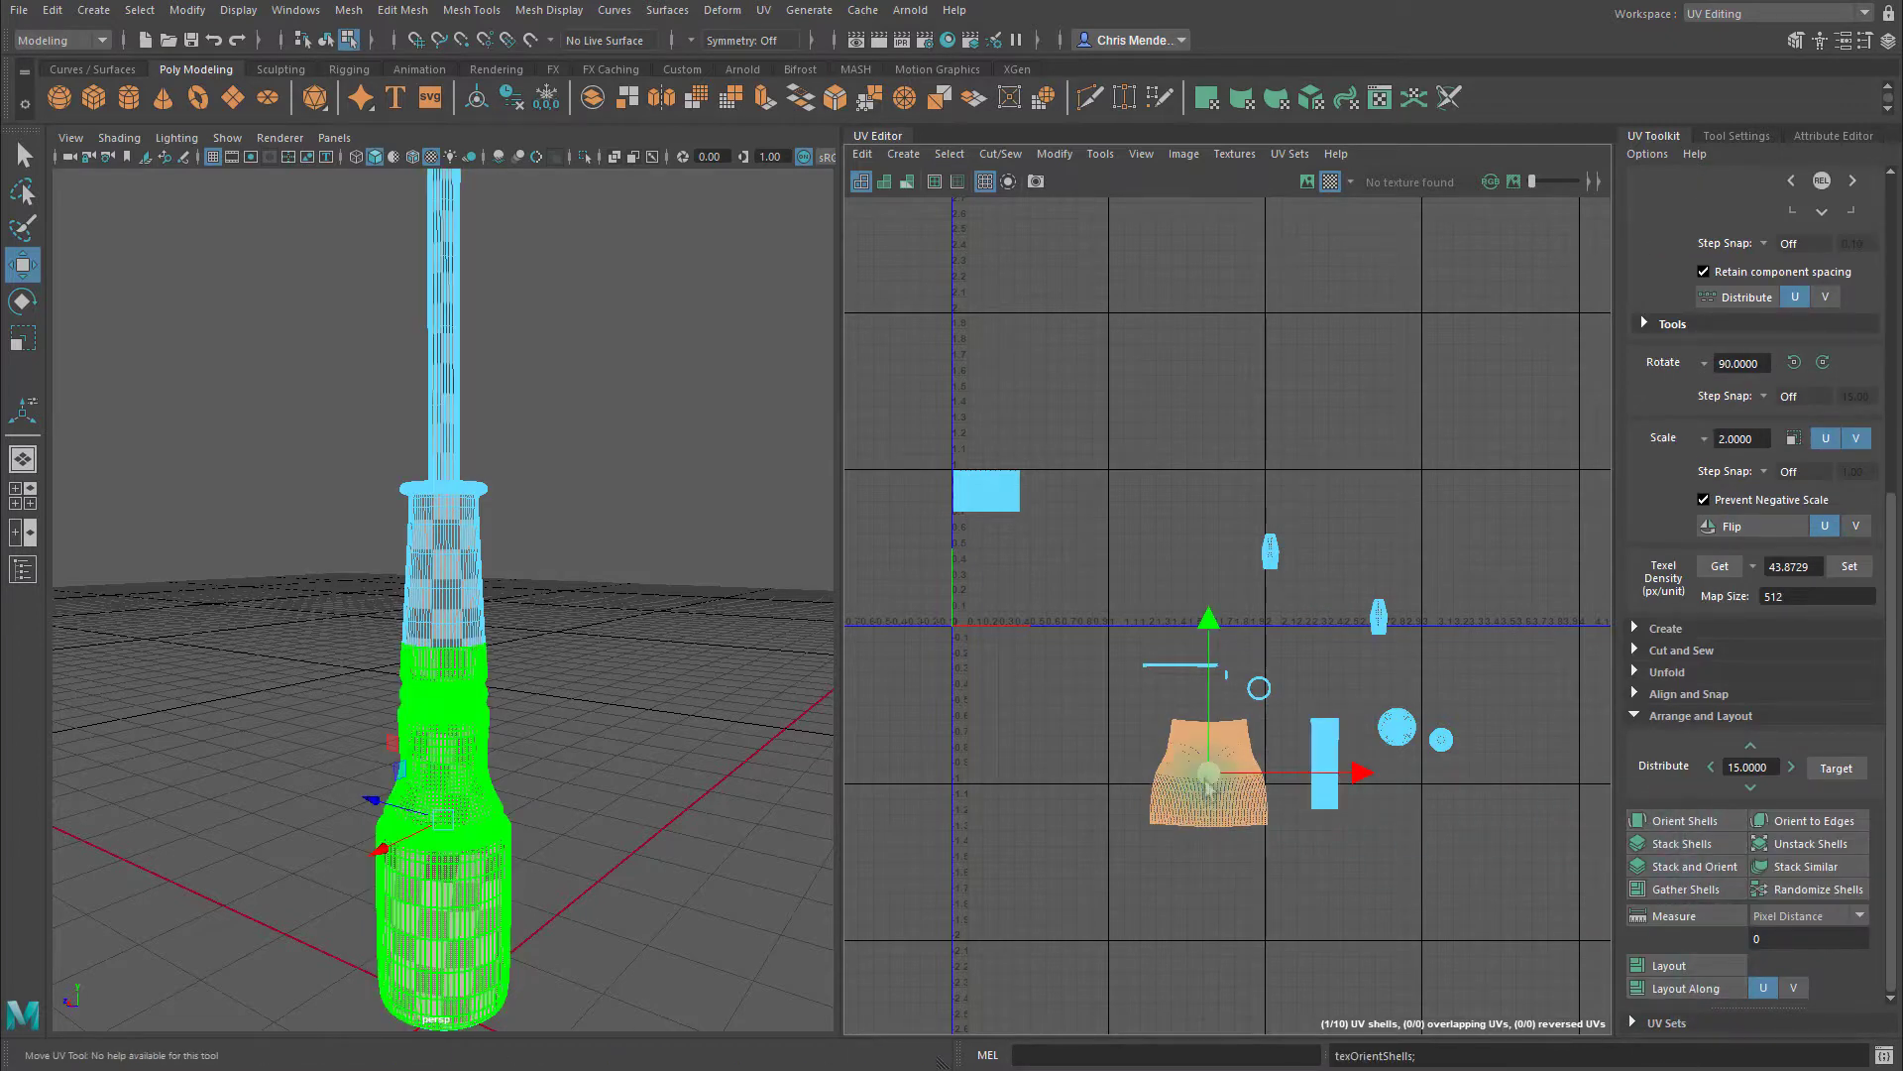
left_click_drag(1207, 788, 1018, 585)
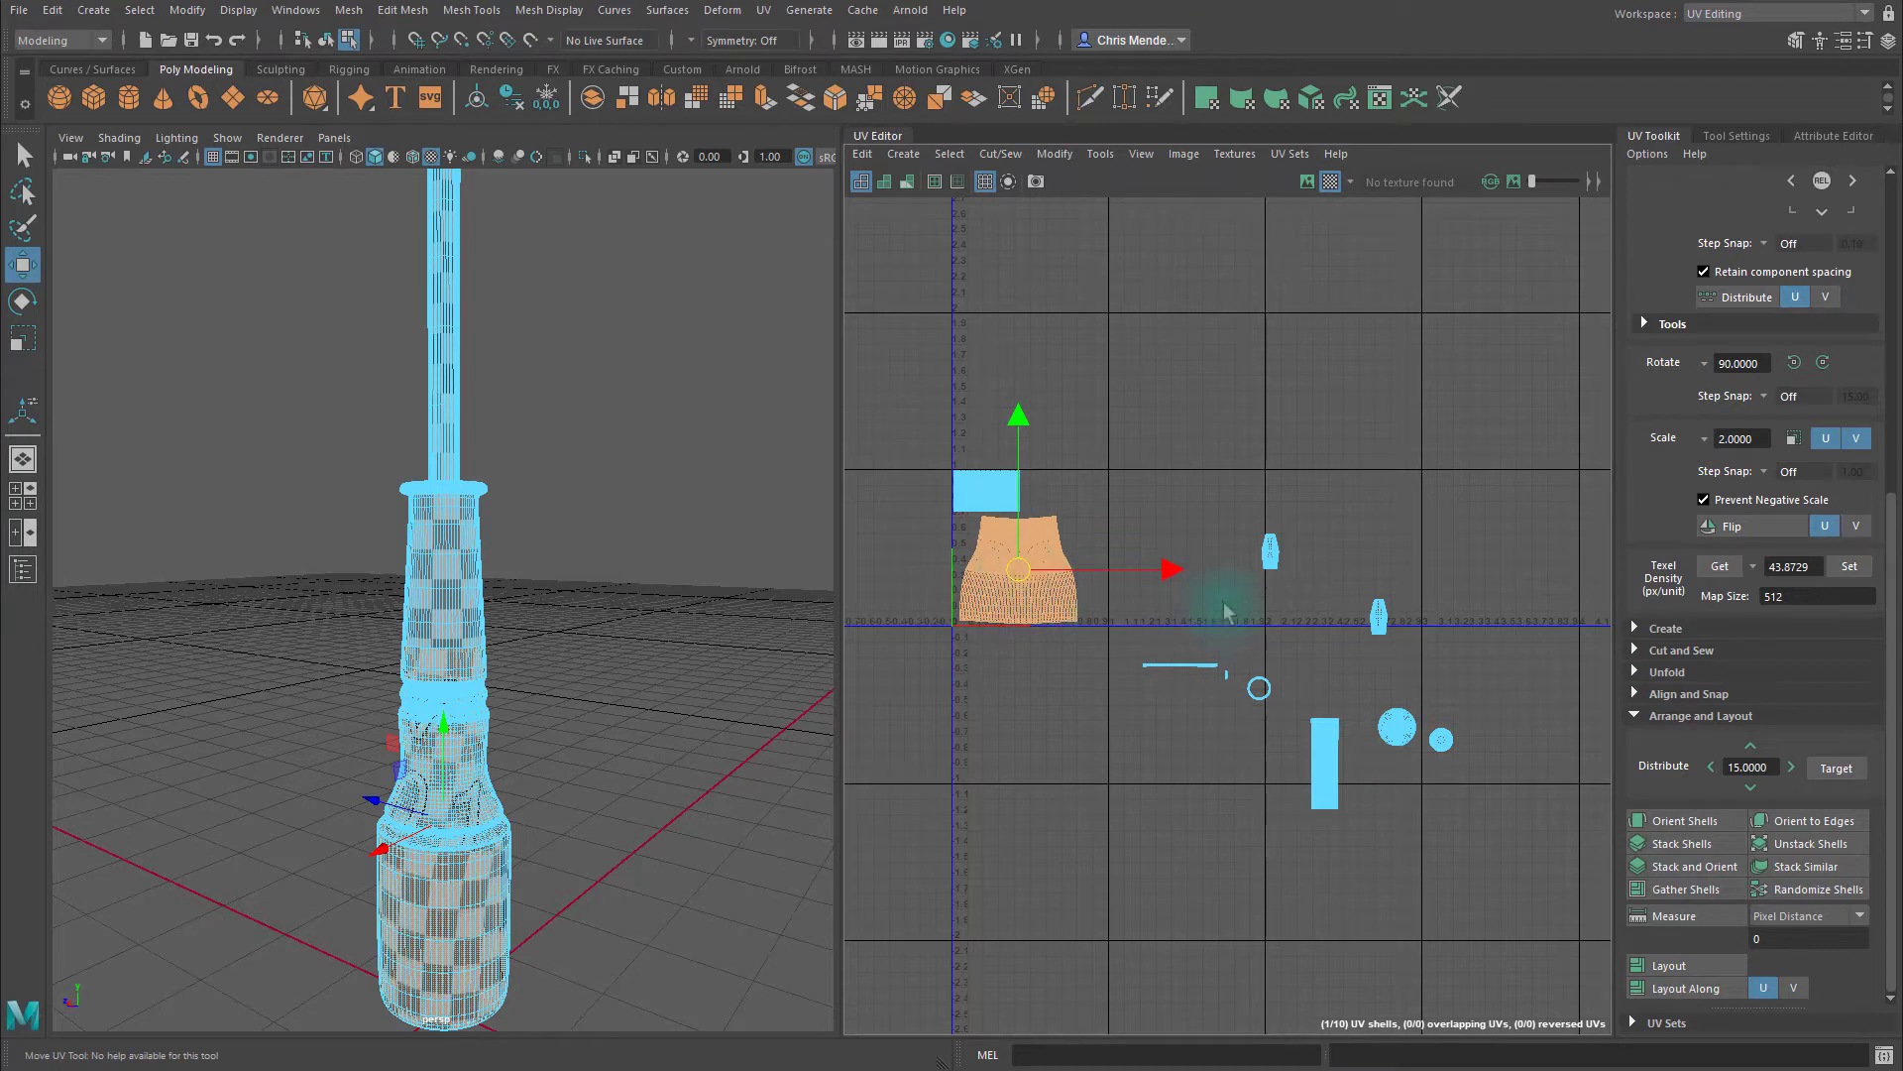
Step: Move the remaining small shells in groups up beside the 0–1 UV tile, closer to the handle shells
left_click_drag(1293, 668, 1183, 427)
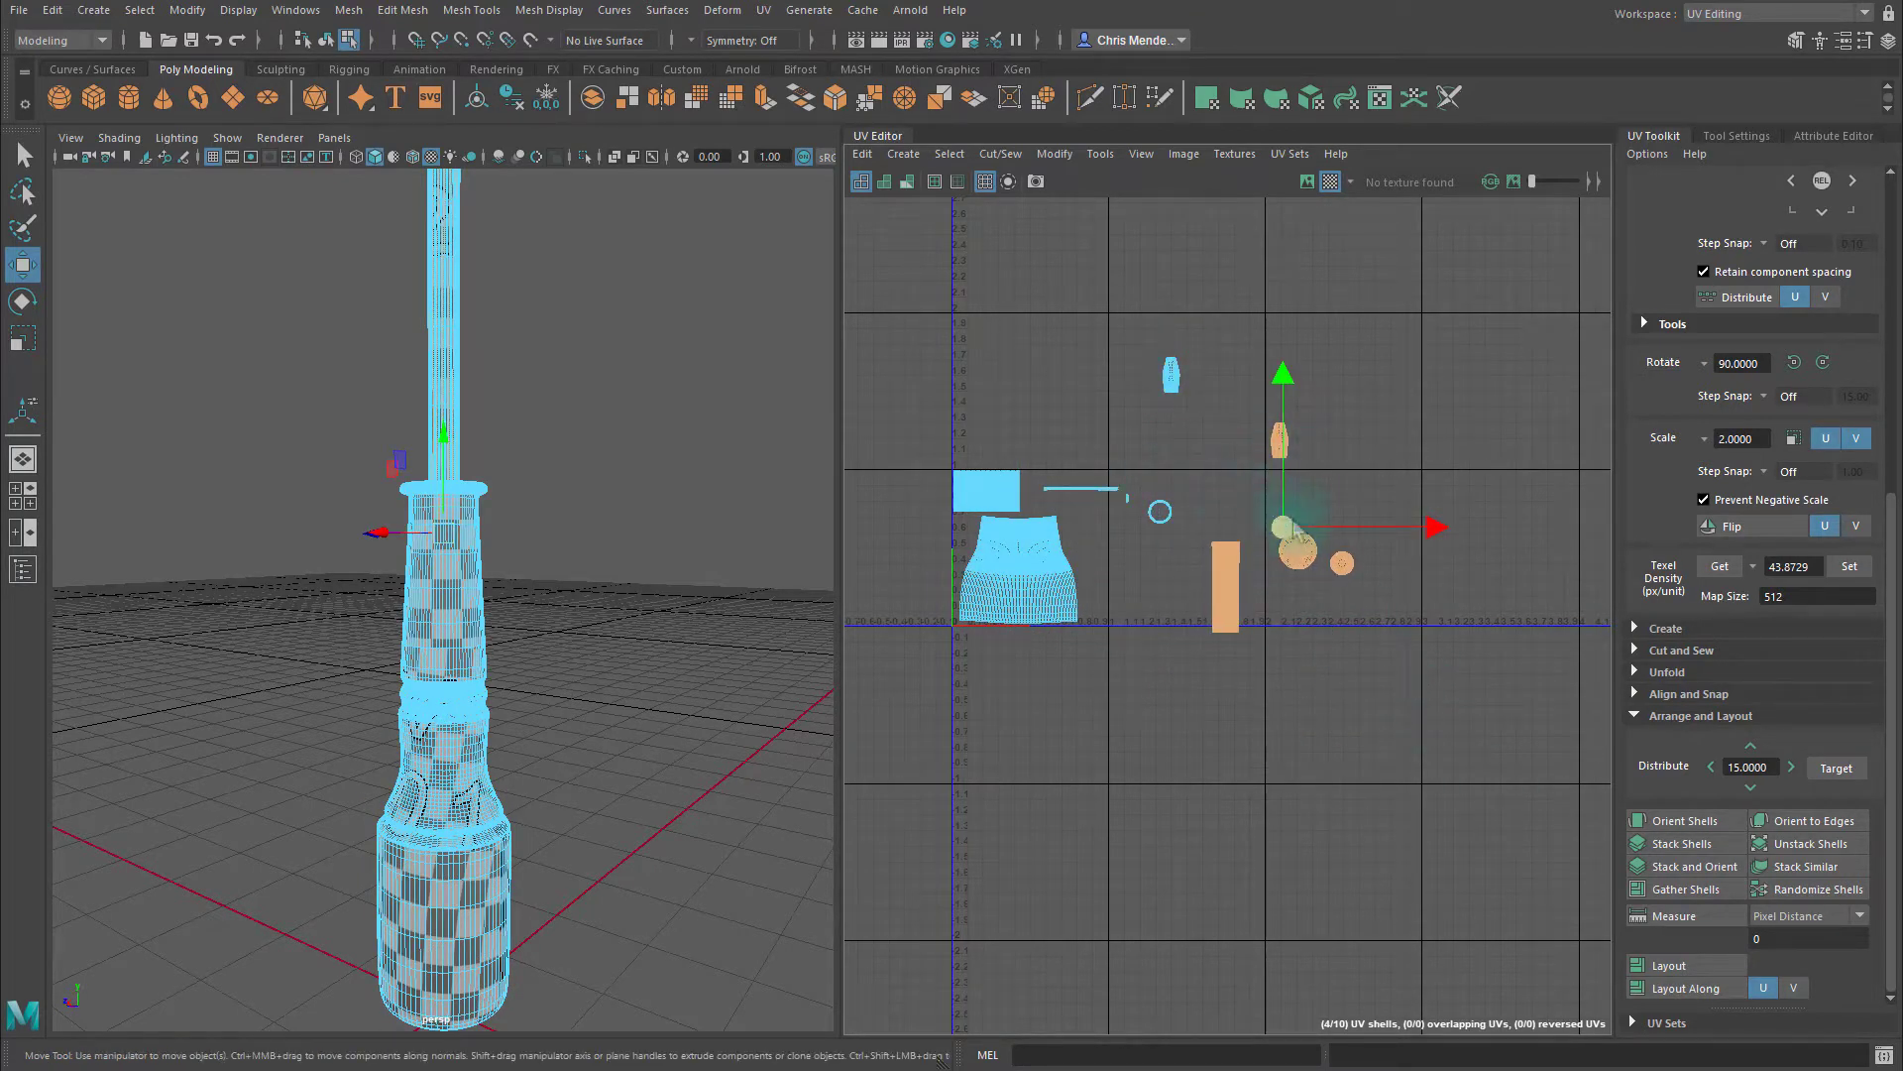
left_click_drag(1293, 529, 1191, 570)
left_click_drag(1223, 470, 1152, 508)
right_click_drag(1135, 619, 1210, 649, "alt")
middle_click_drag(1209, 649, 1507, 804, "alt")
Step: Place the shaft shell beside the lower handle inside the 0–1 UV tile, and the thin collar strip between the two handle shells
left_click(1415, 799)
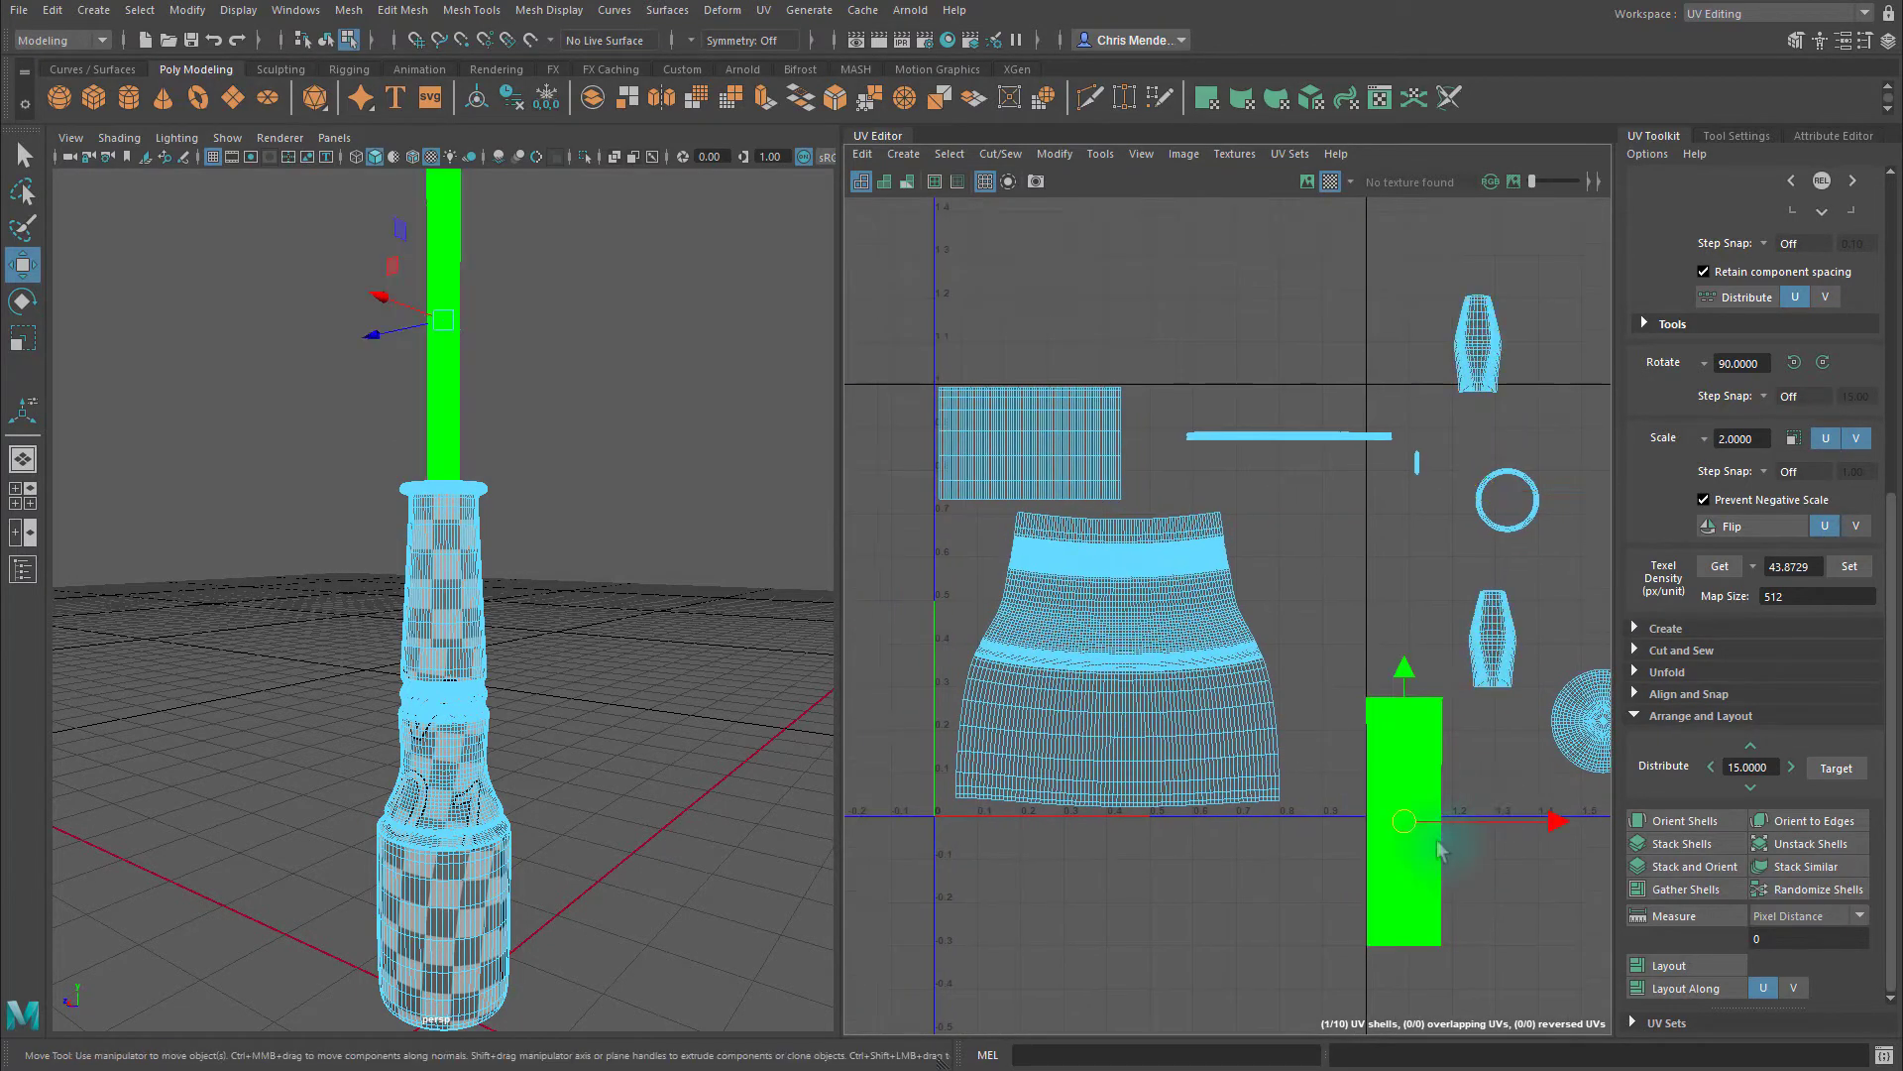
left_click_drag(1415, 799, 1325, 689)
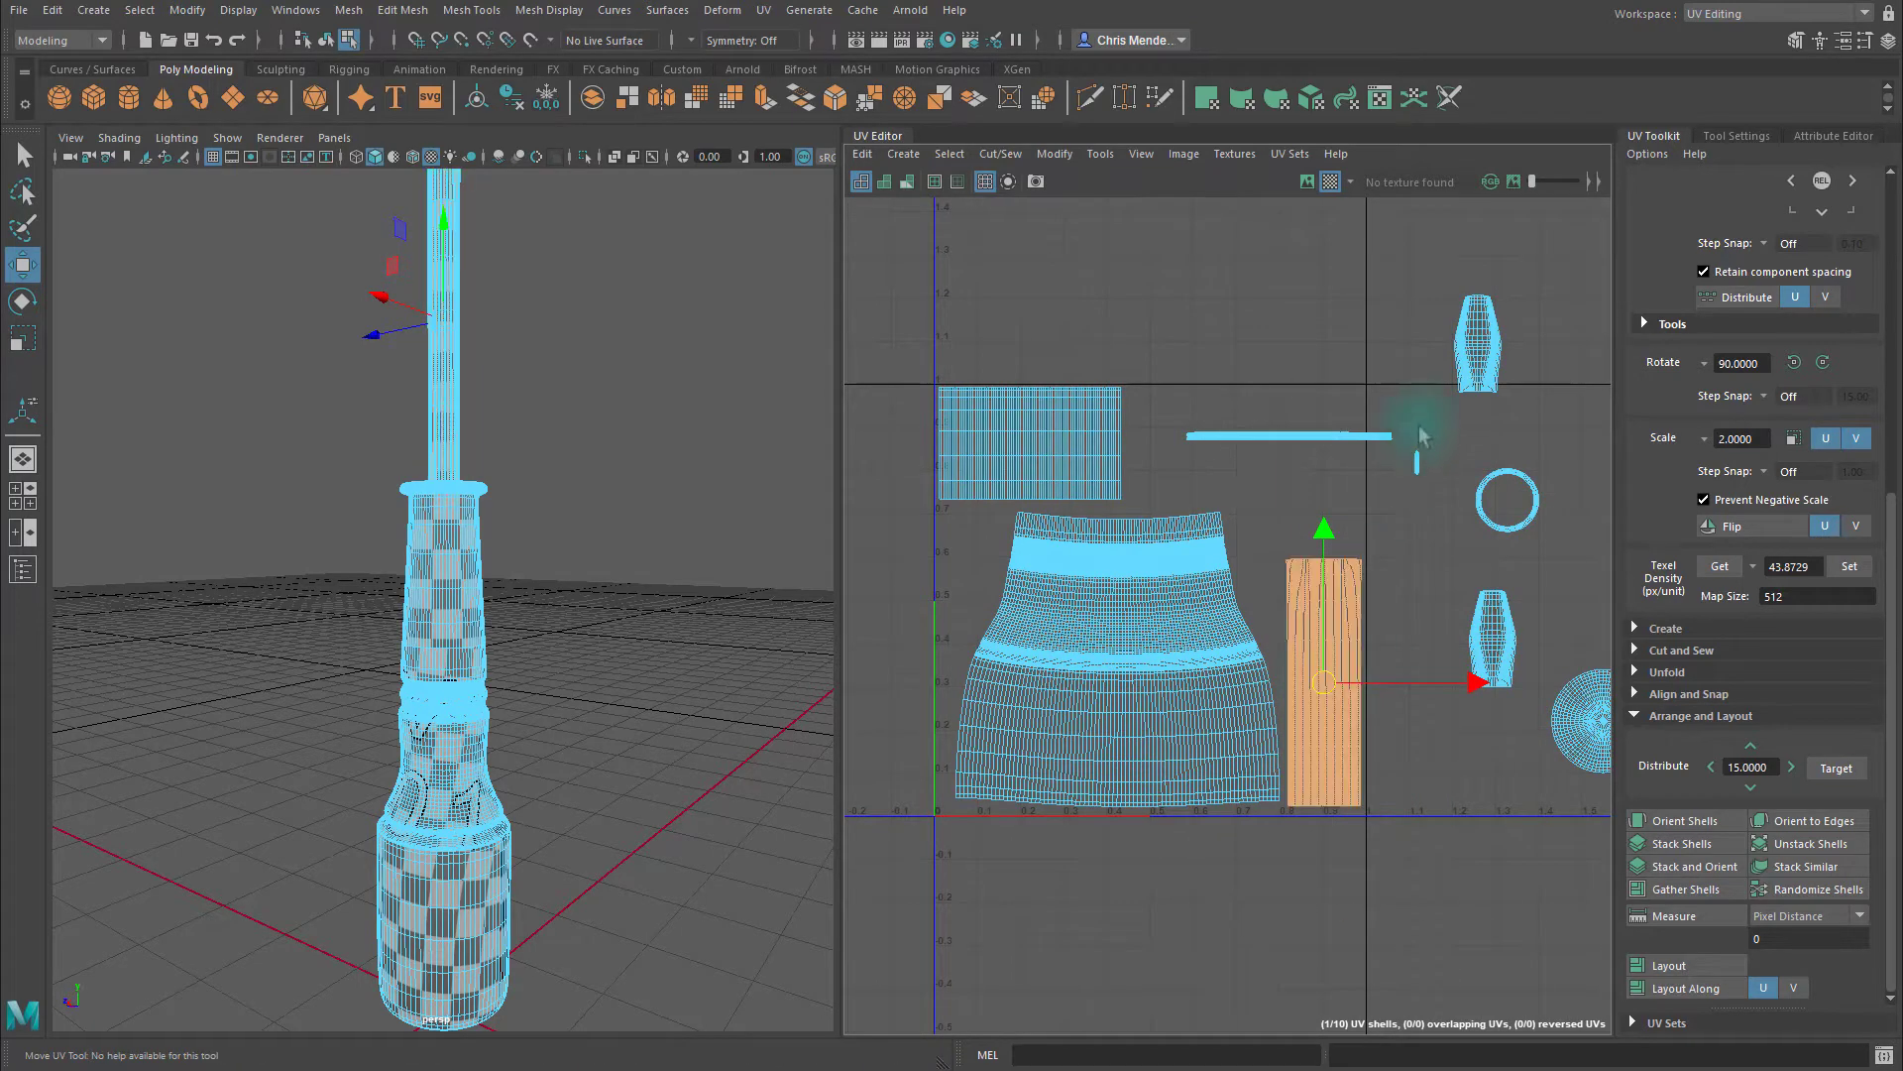
left_click(1286, 445)
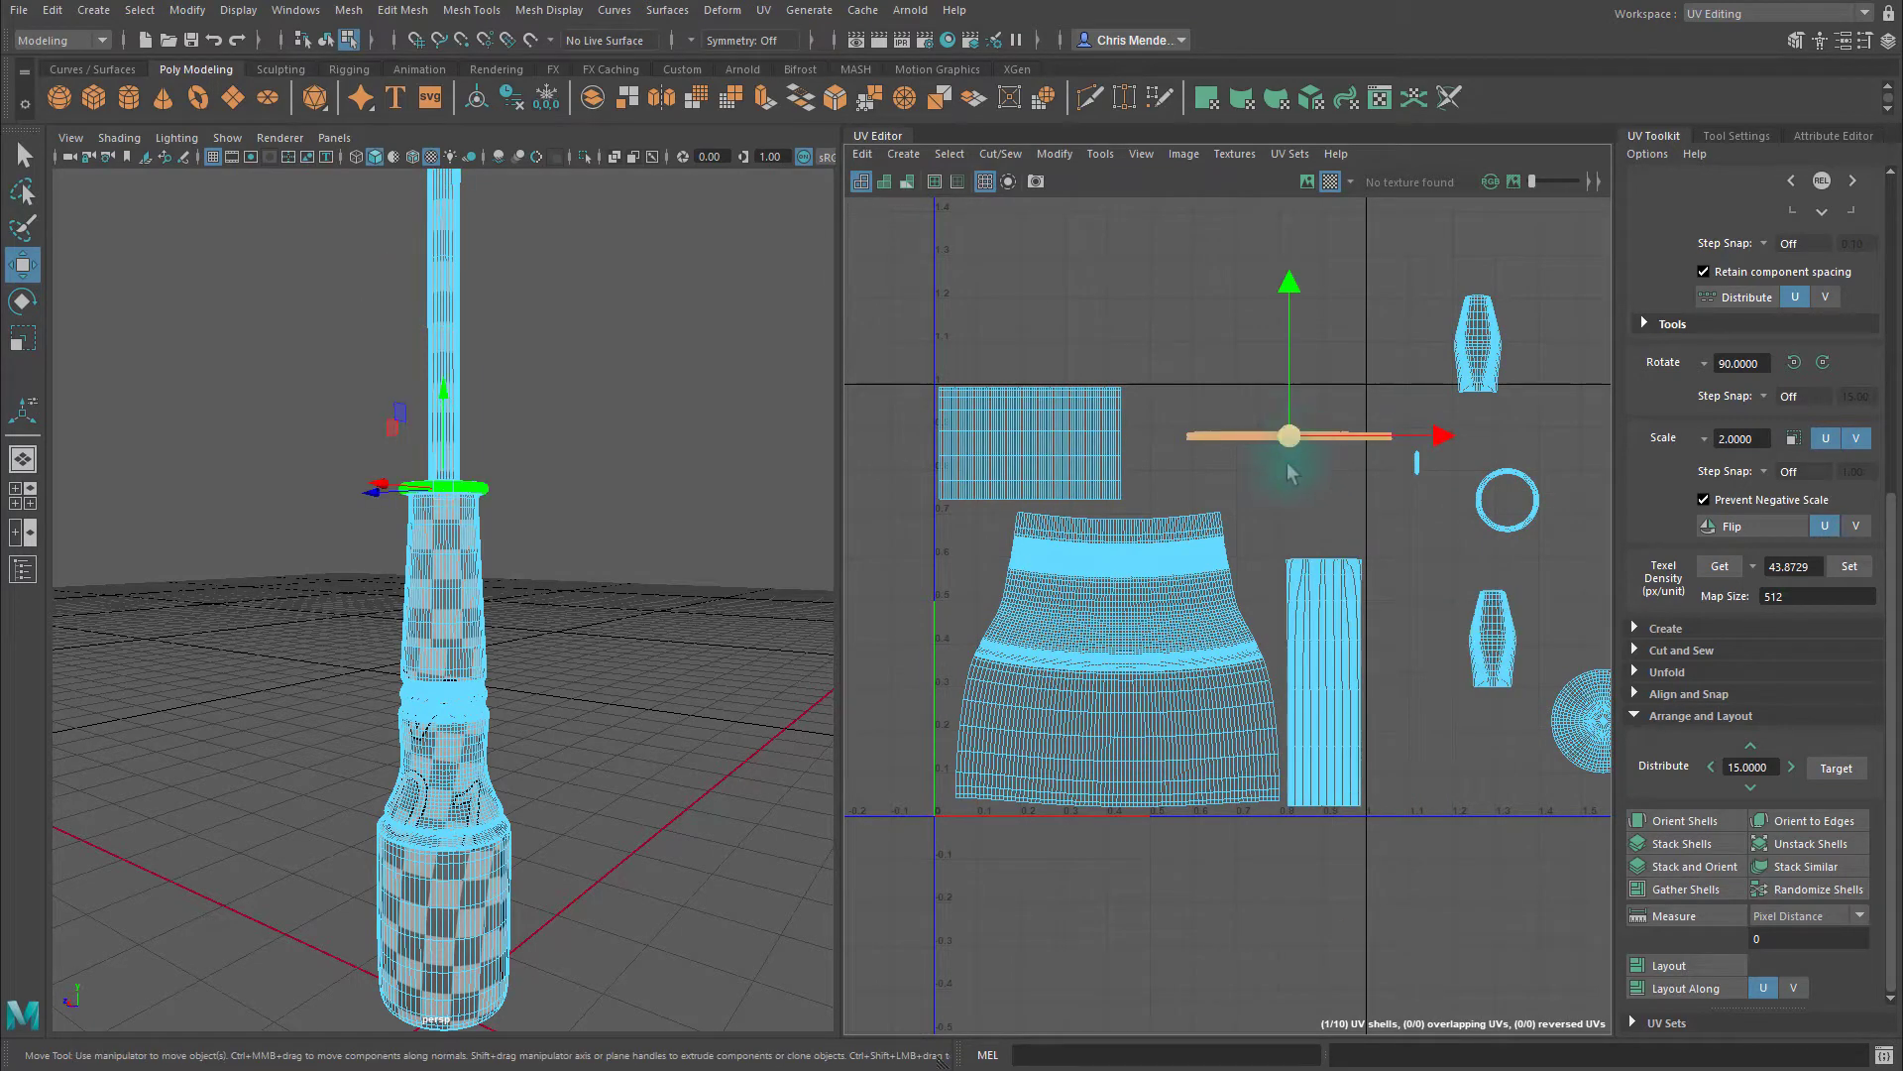
left_click_drag(1288, 451, 1077, 509)
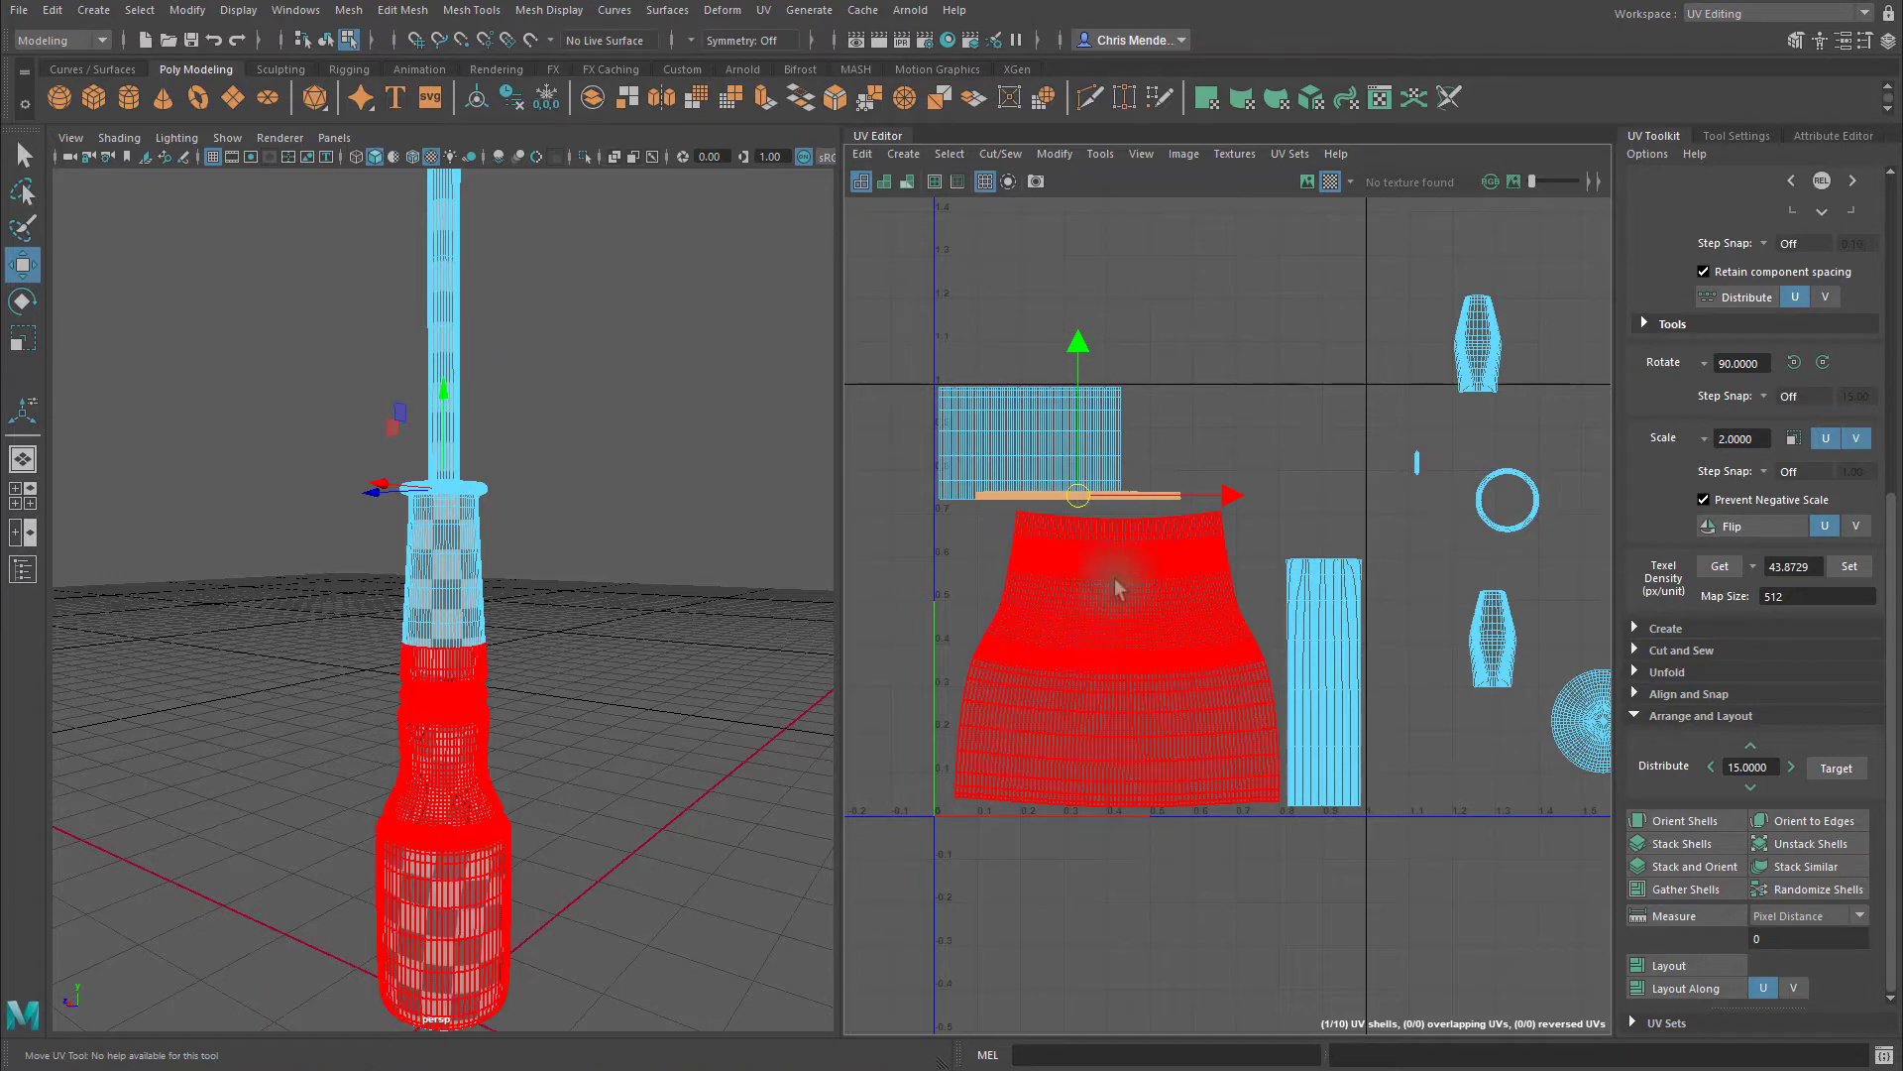
Step: Move the lower handle shell into the bottom-left corner of the 0–1 UV tile and align the collar strip with the tile's left edge above it
left_click(1112, 617)
left_click_drag(1110, 666, 1093, 675)
left_click(1053, 466)
left_click(1078, 496)
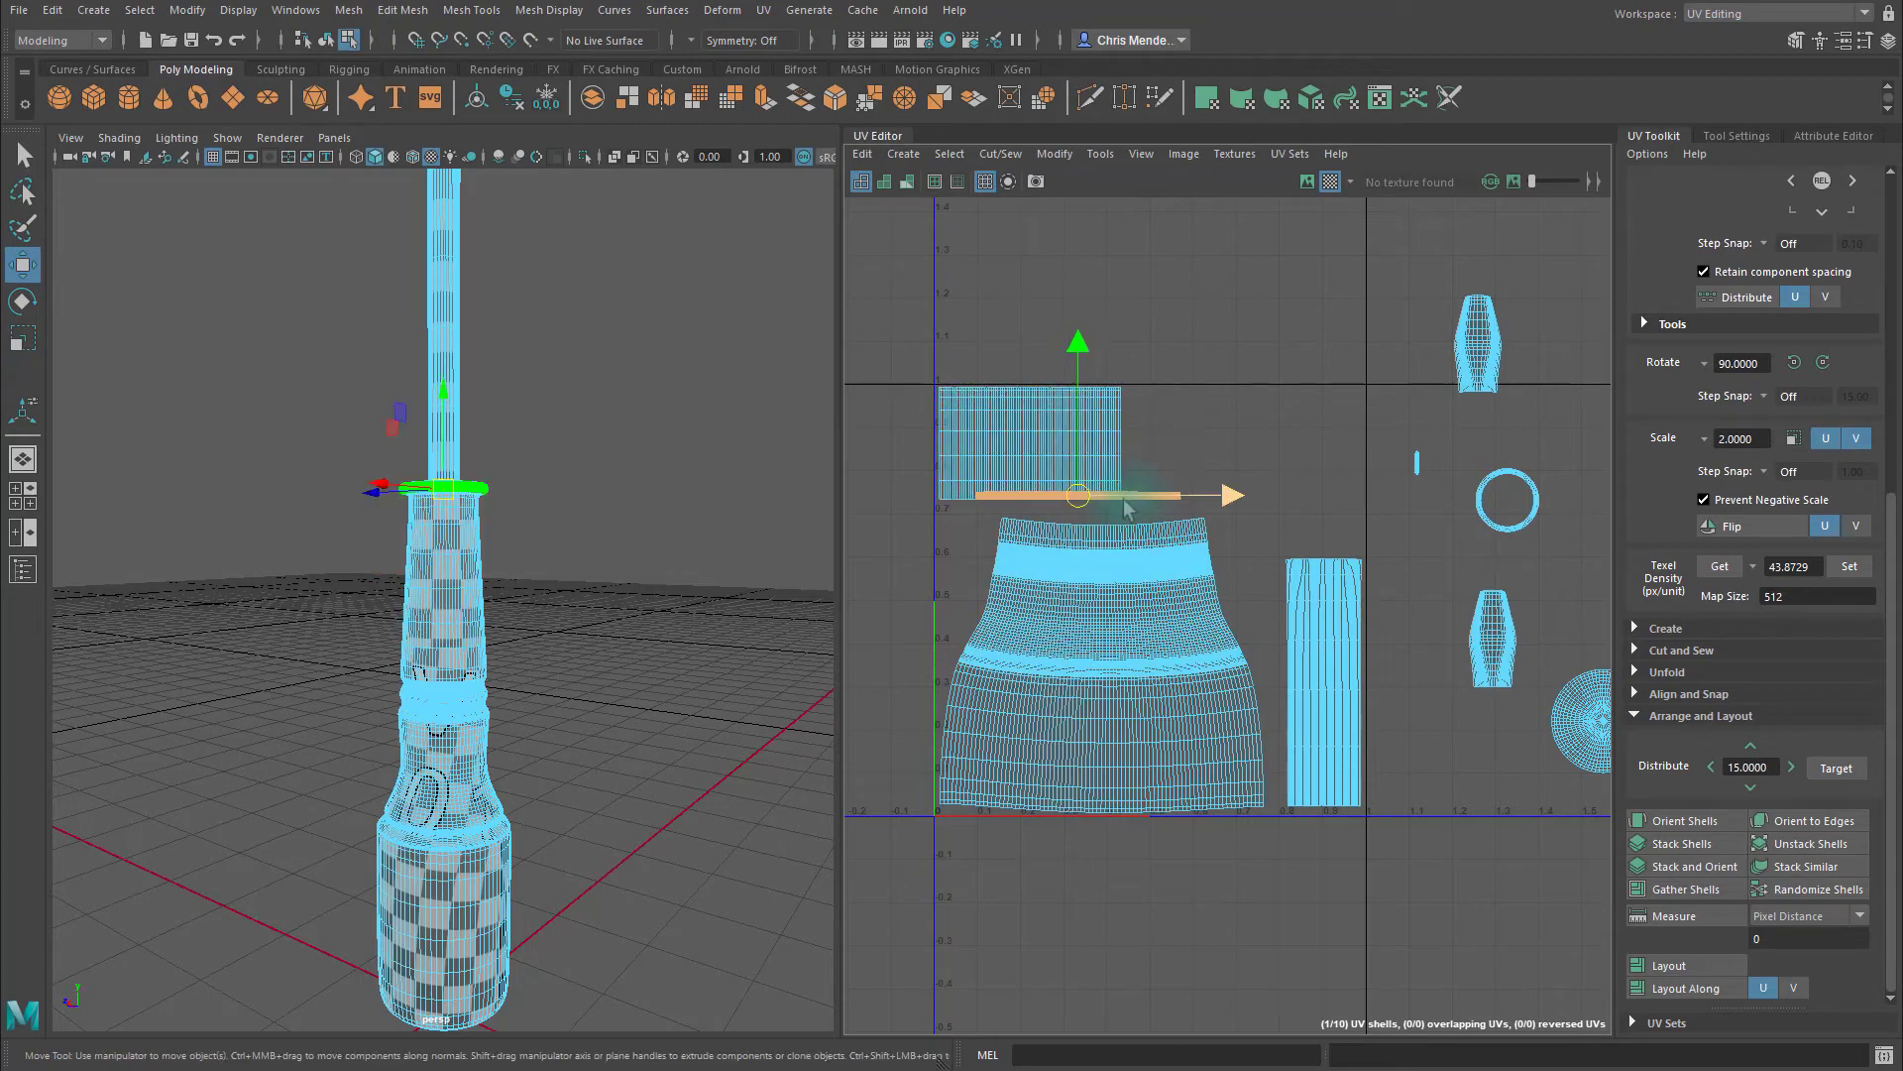
left_click_drag(1079, 511, 1057, 518)
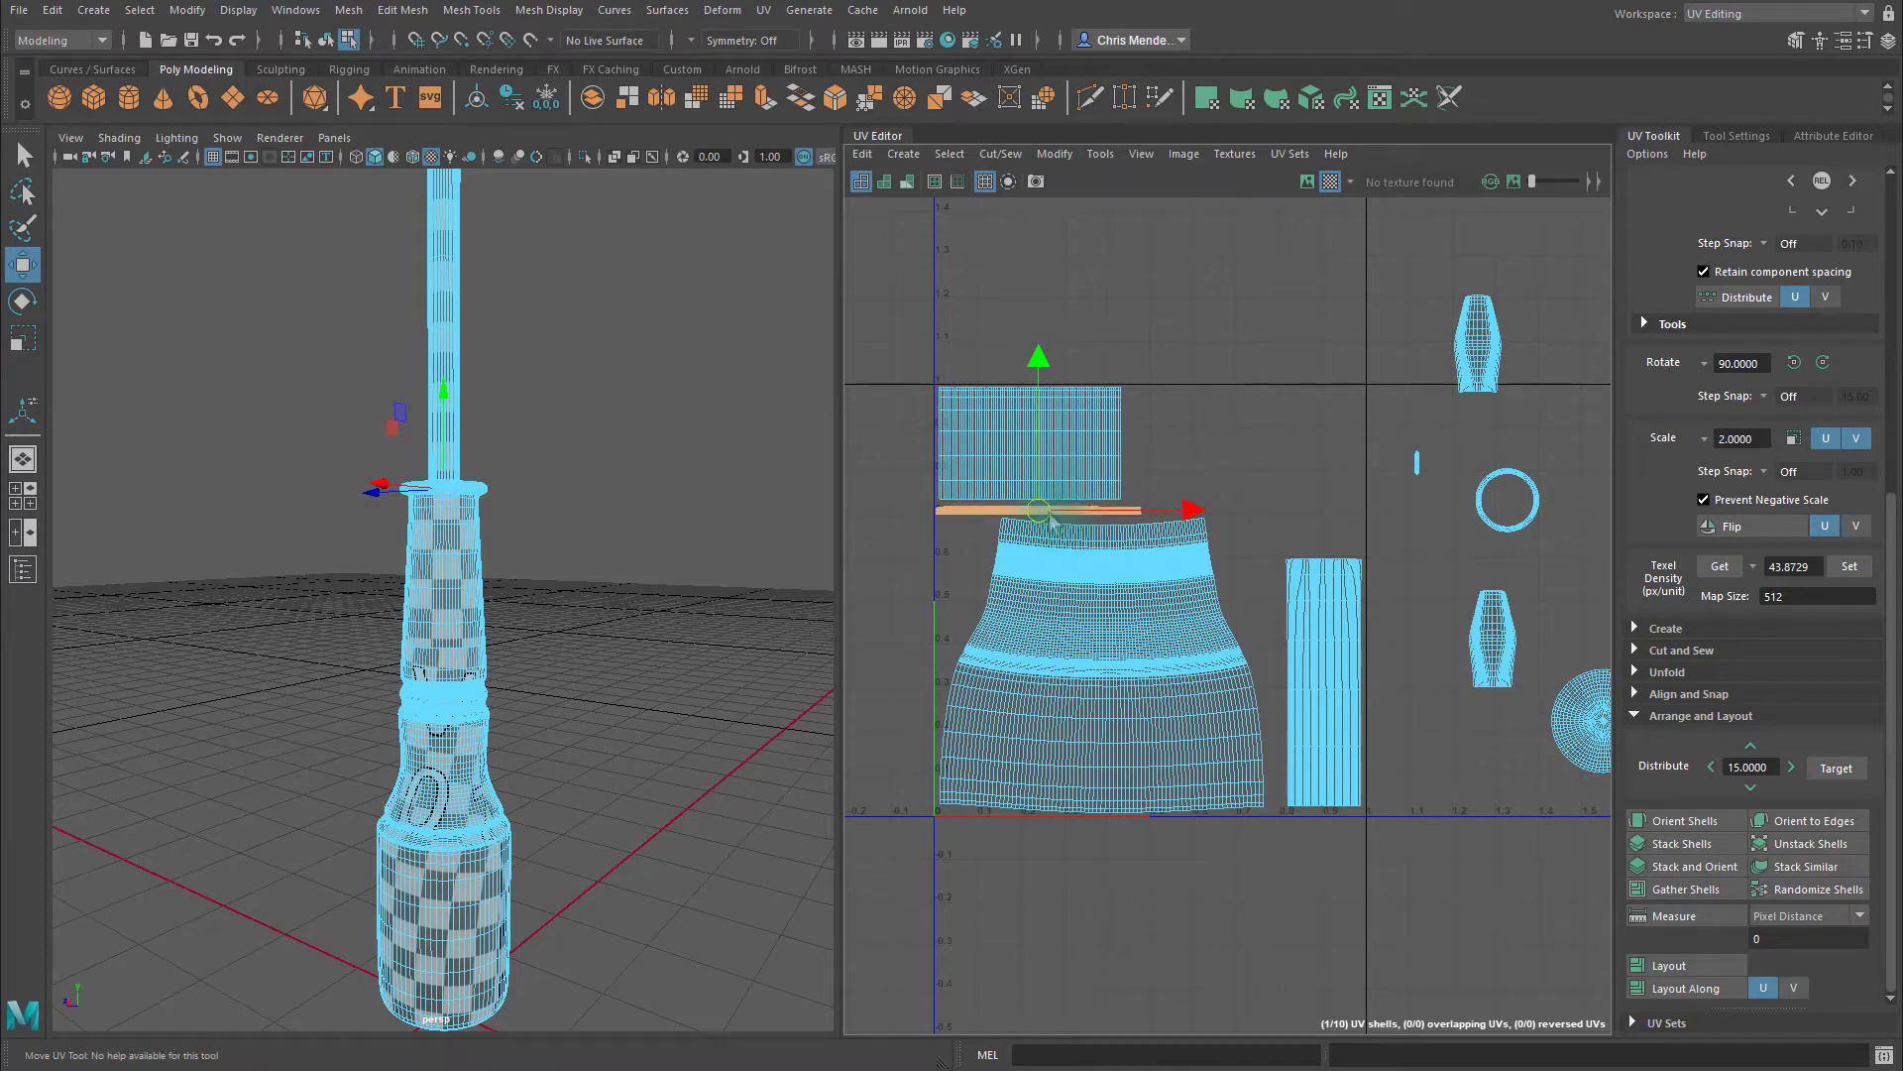
Step: Place the round cap shell beside the upper handle shell and the ring shell just below the cap, inside the 0–1 UV tile
left_click(1489, 517)
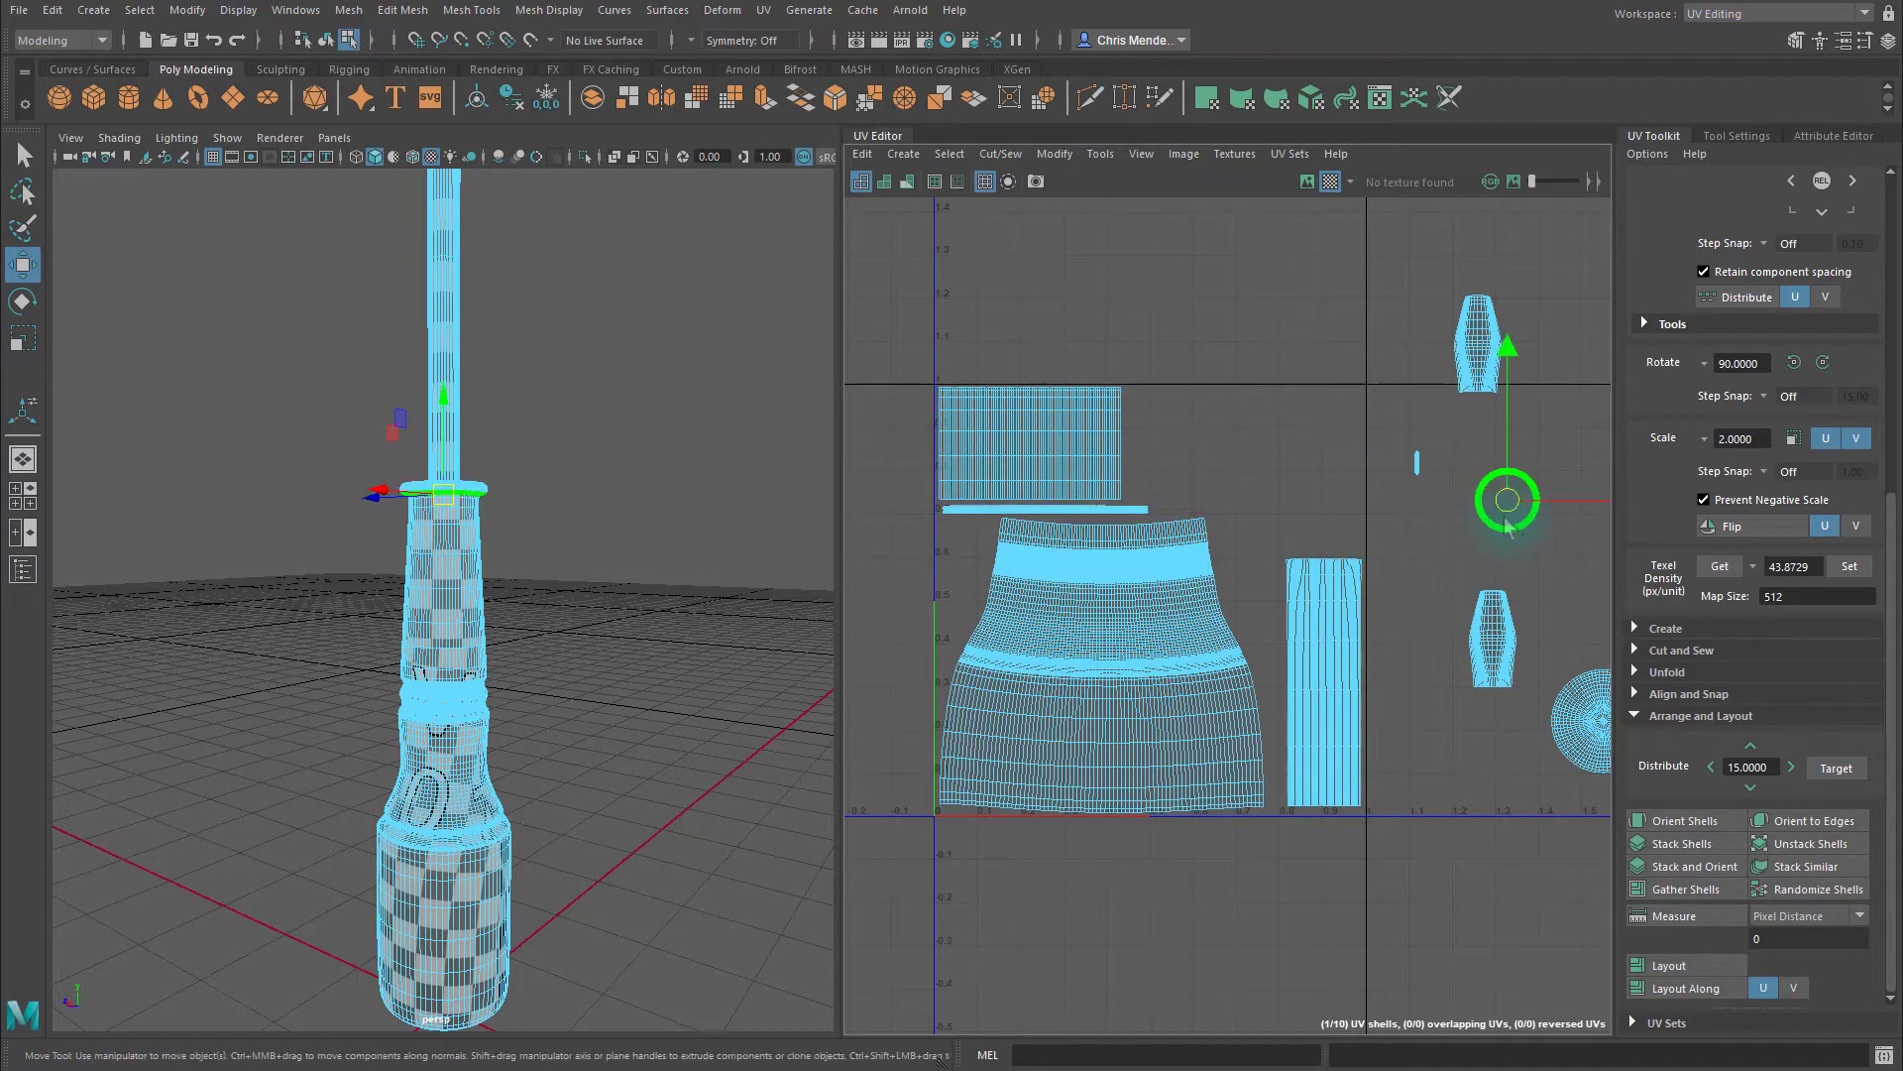
left_click_drag(1503, 514, 1164, 418)
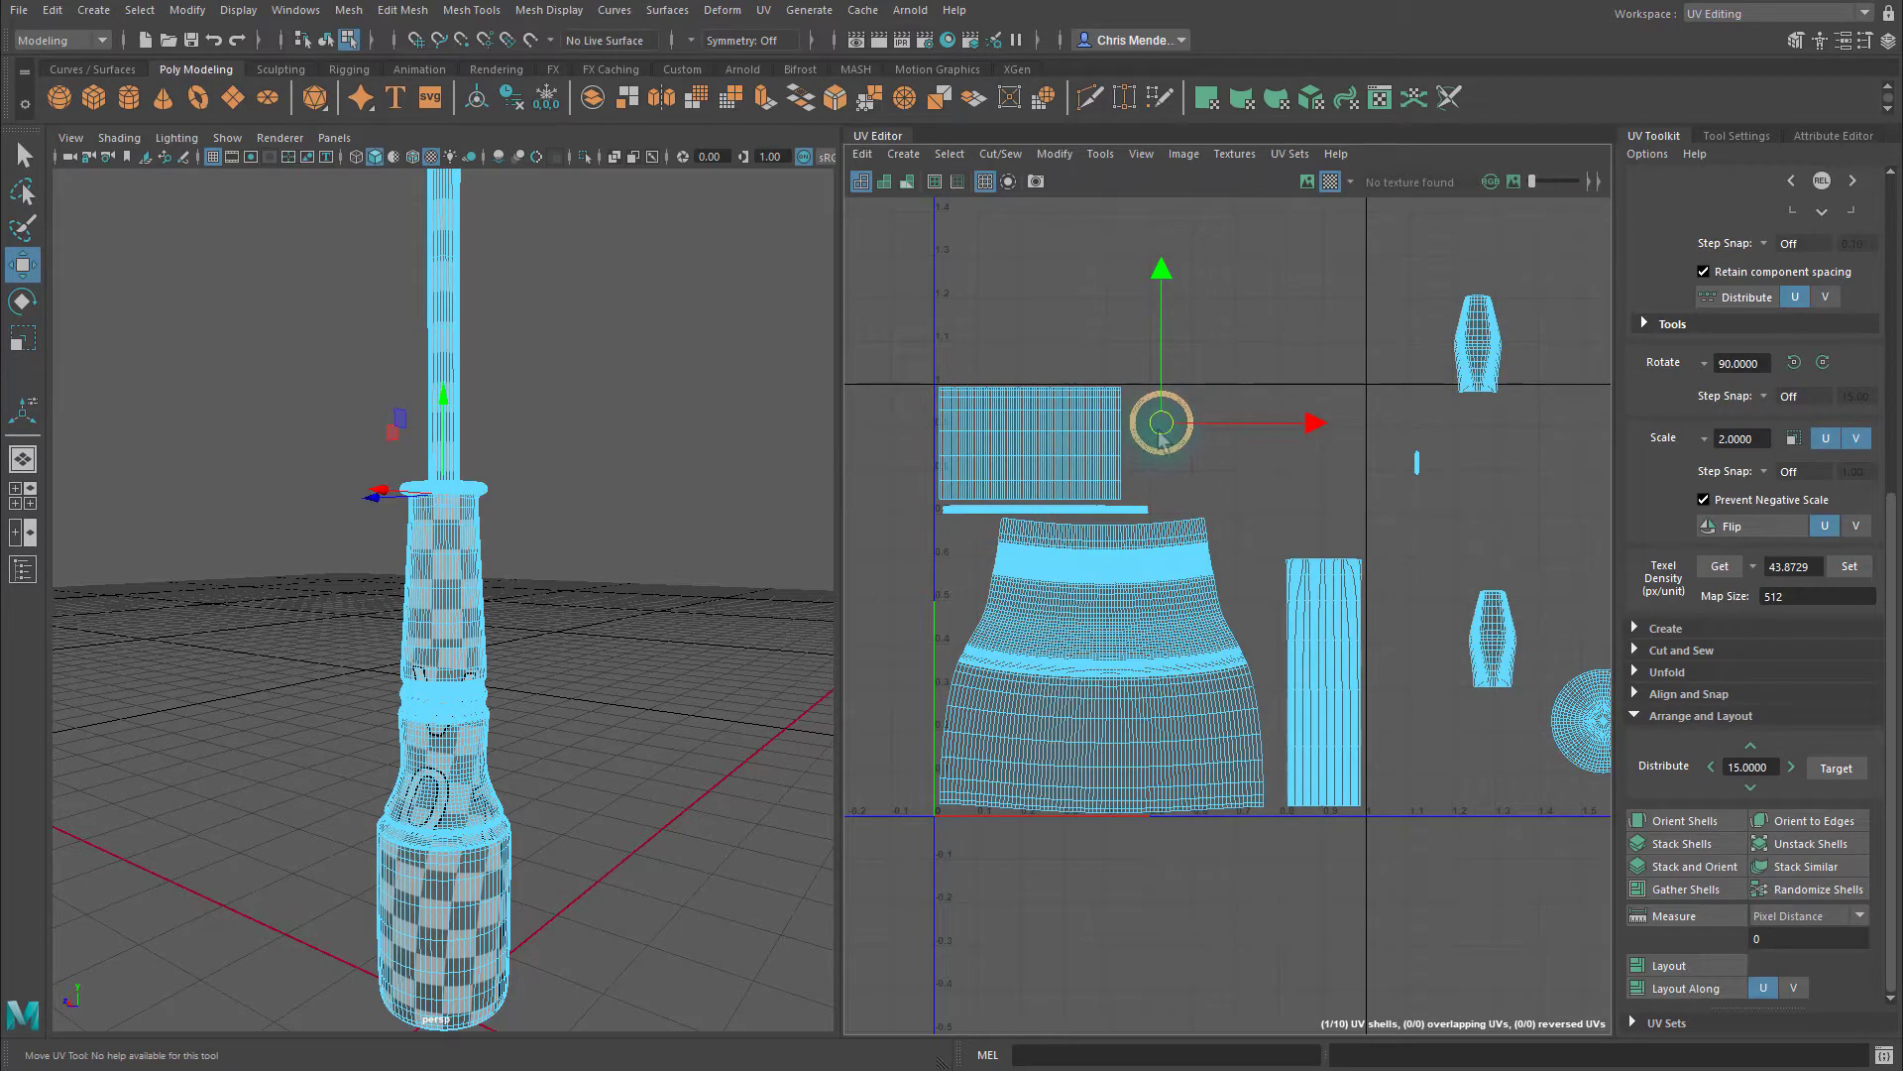
left_click(1561, 718)
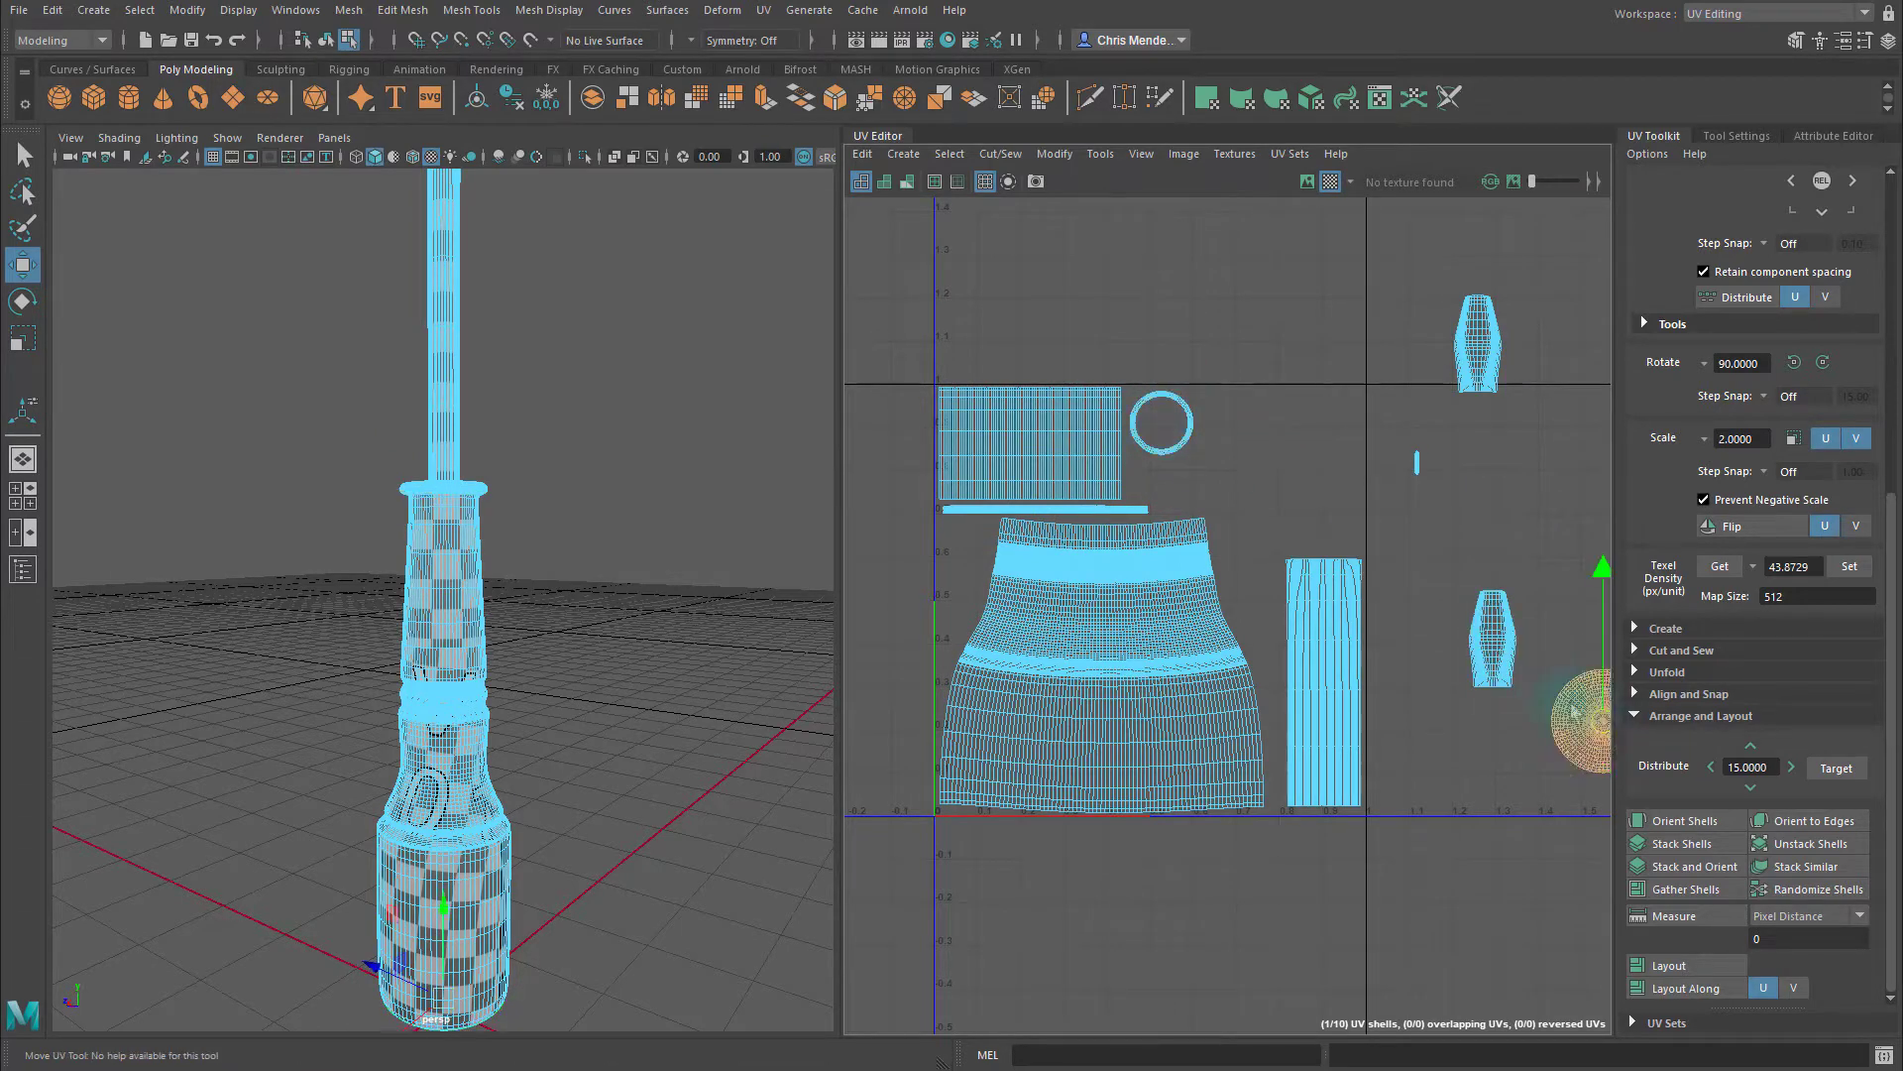
left_click_drag(1561, 716, 1436, 600)
left_click(1161, 422)
left_click(1261, 444)
left_click_drag(1261, 444, 1183, 451)
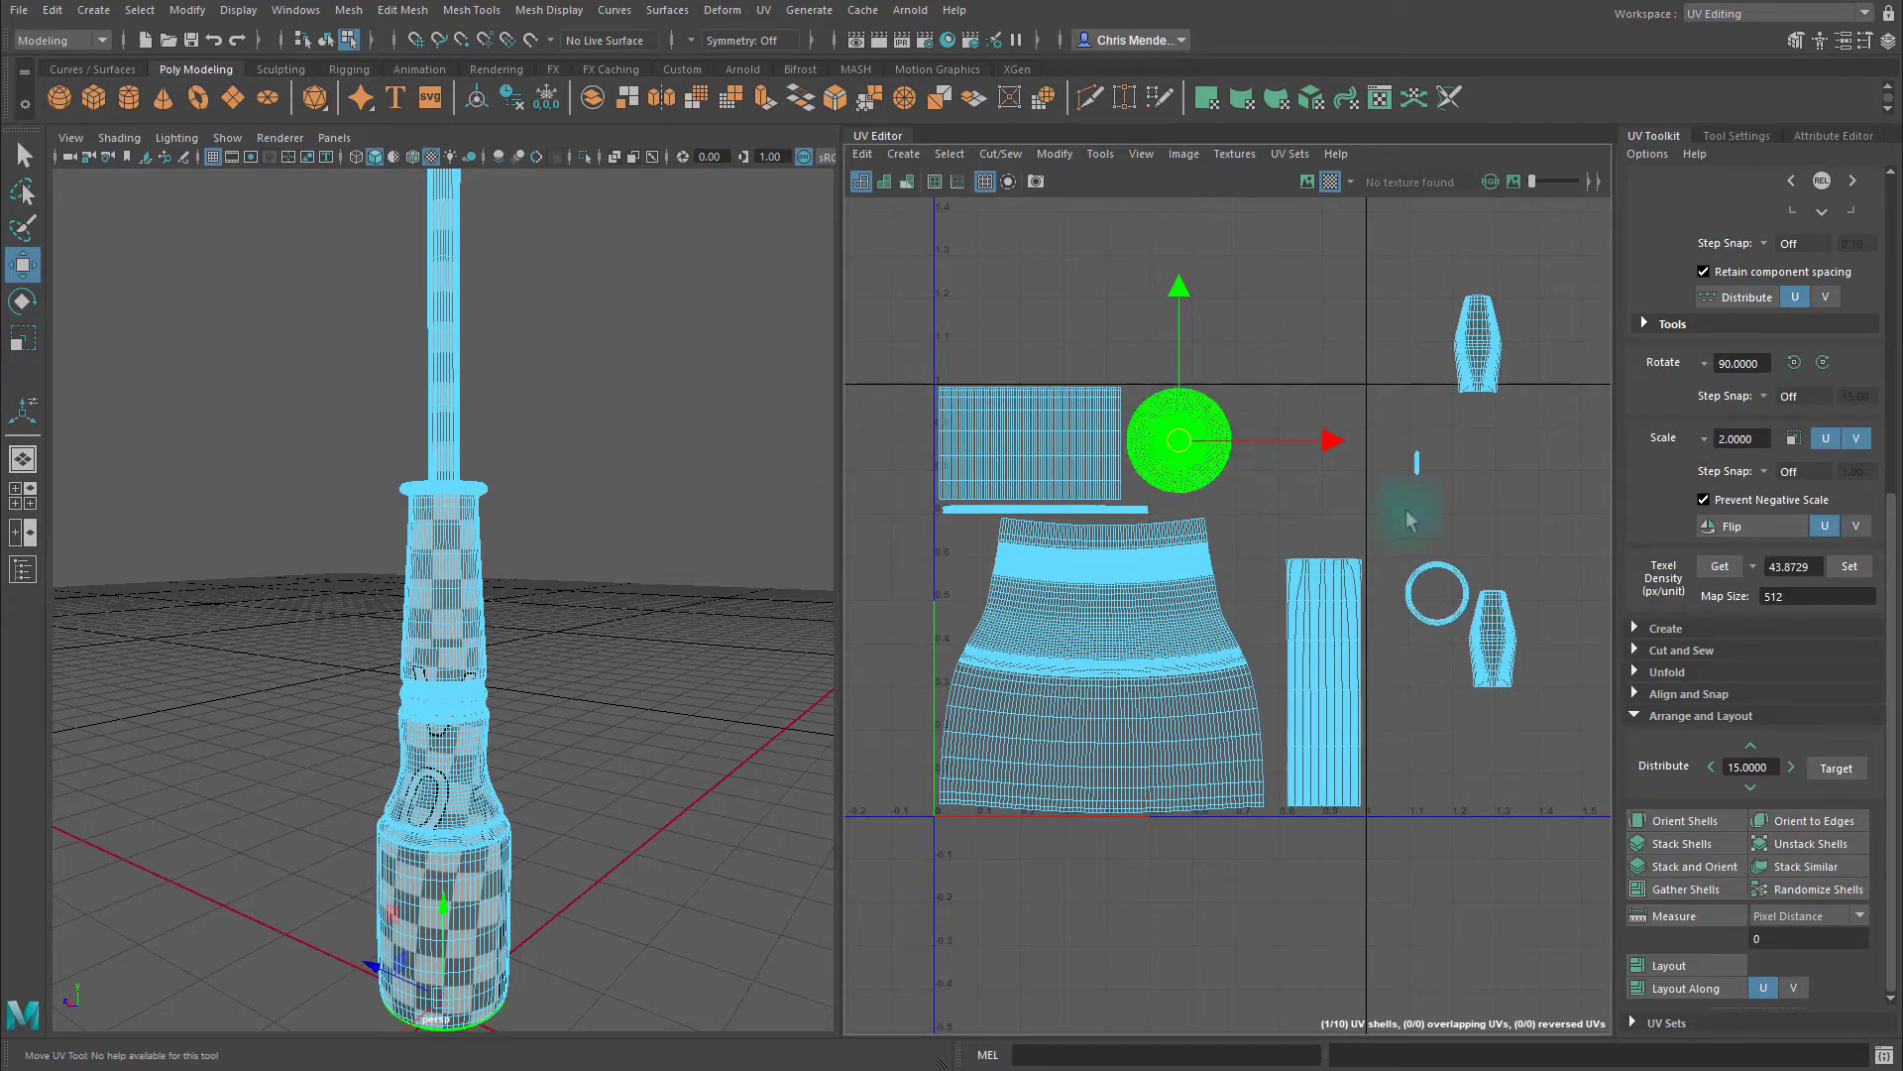
left_click(1451, 592)
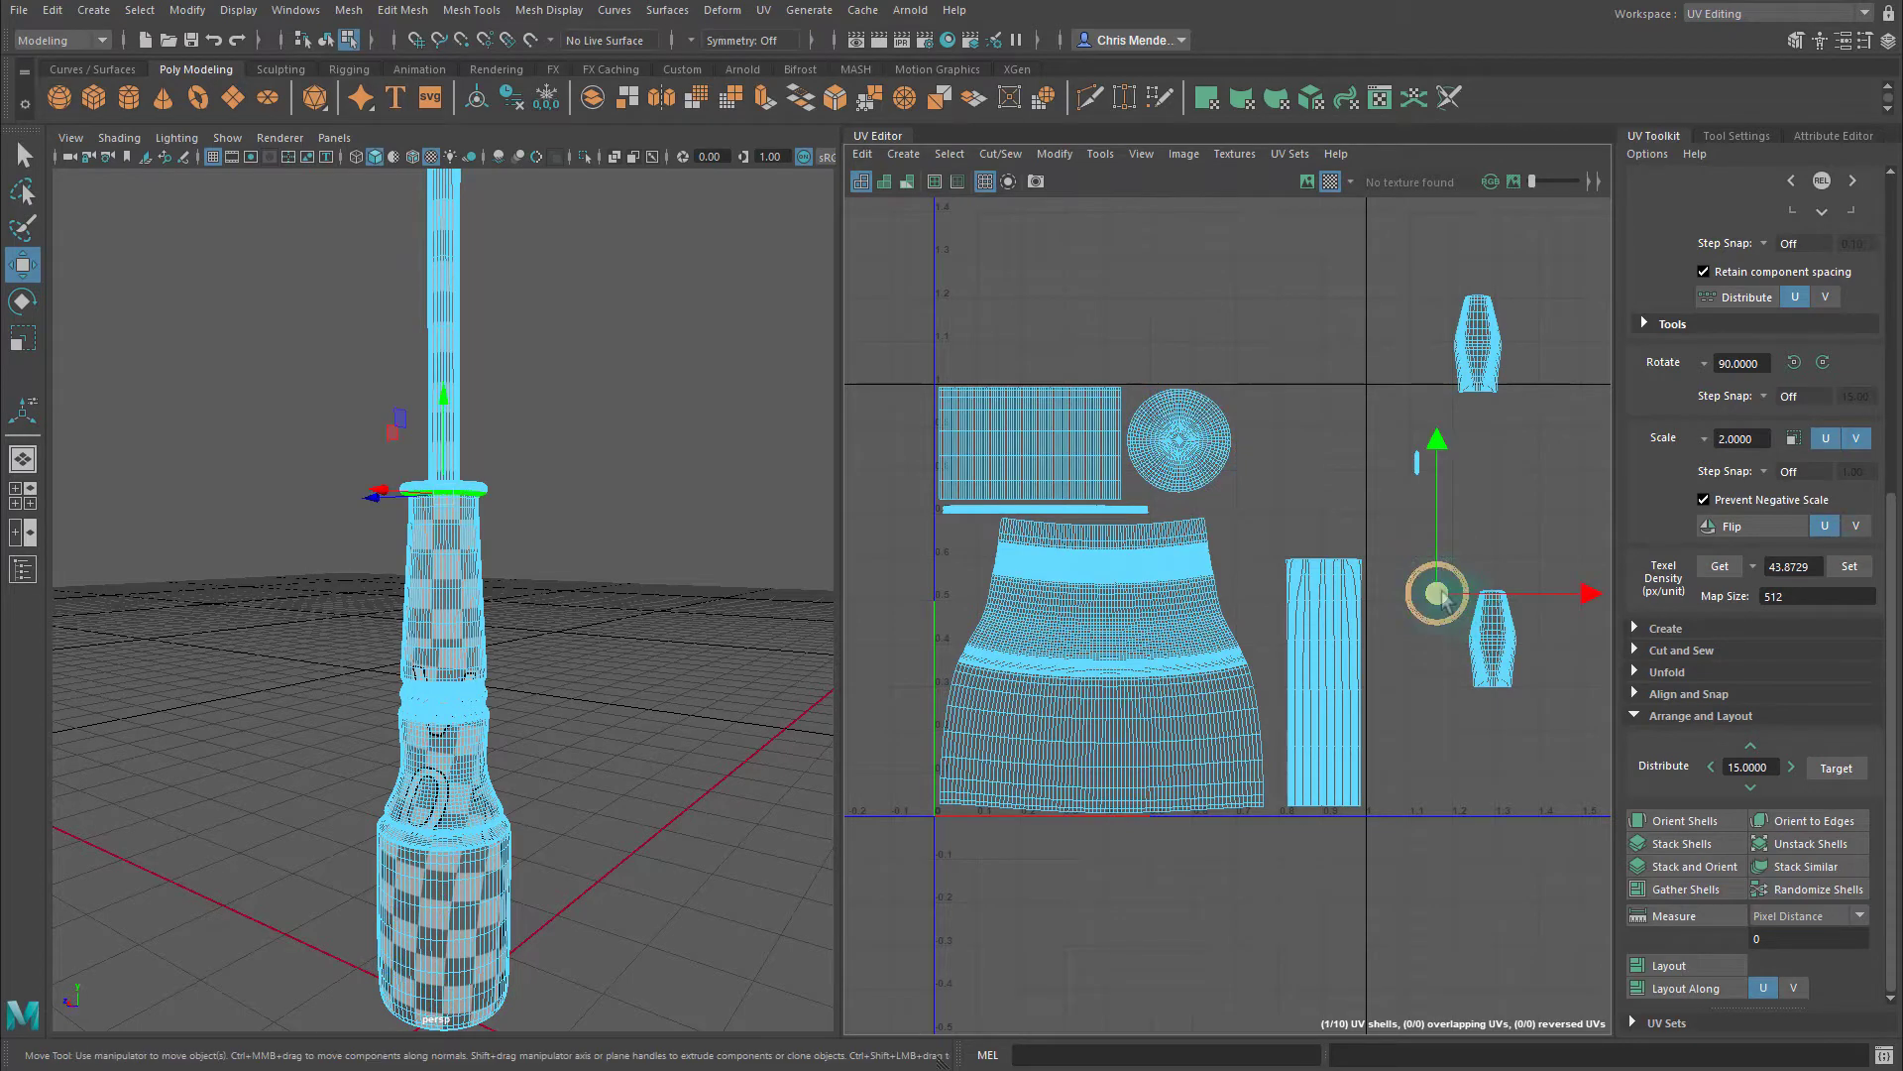
left_click_drag(1439, 594, 1261, 532)
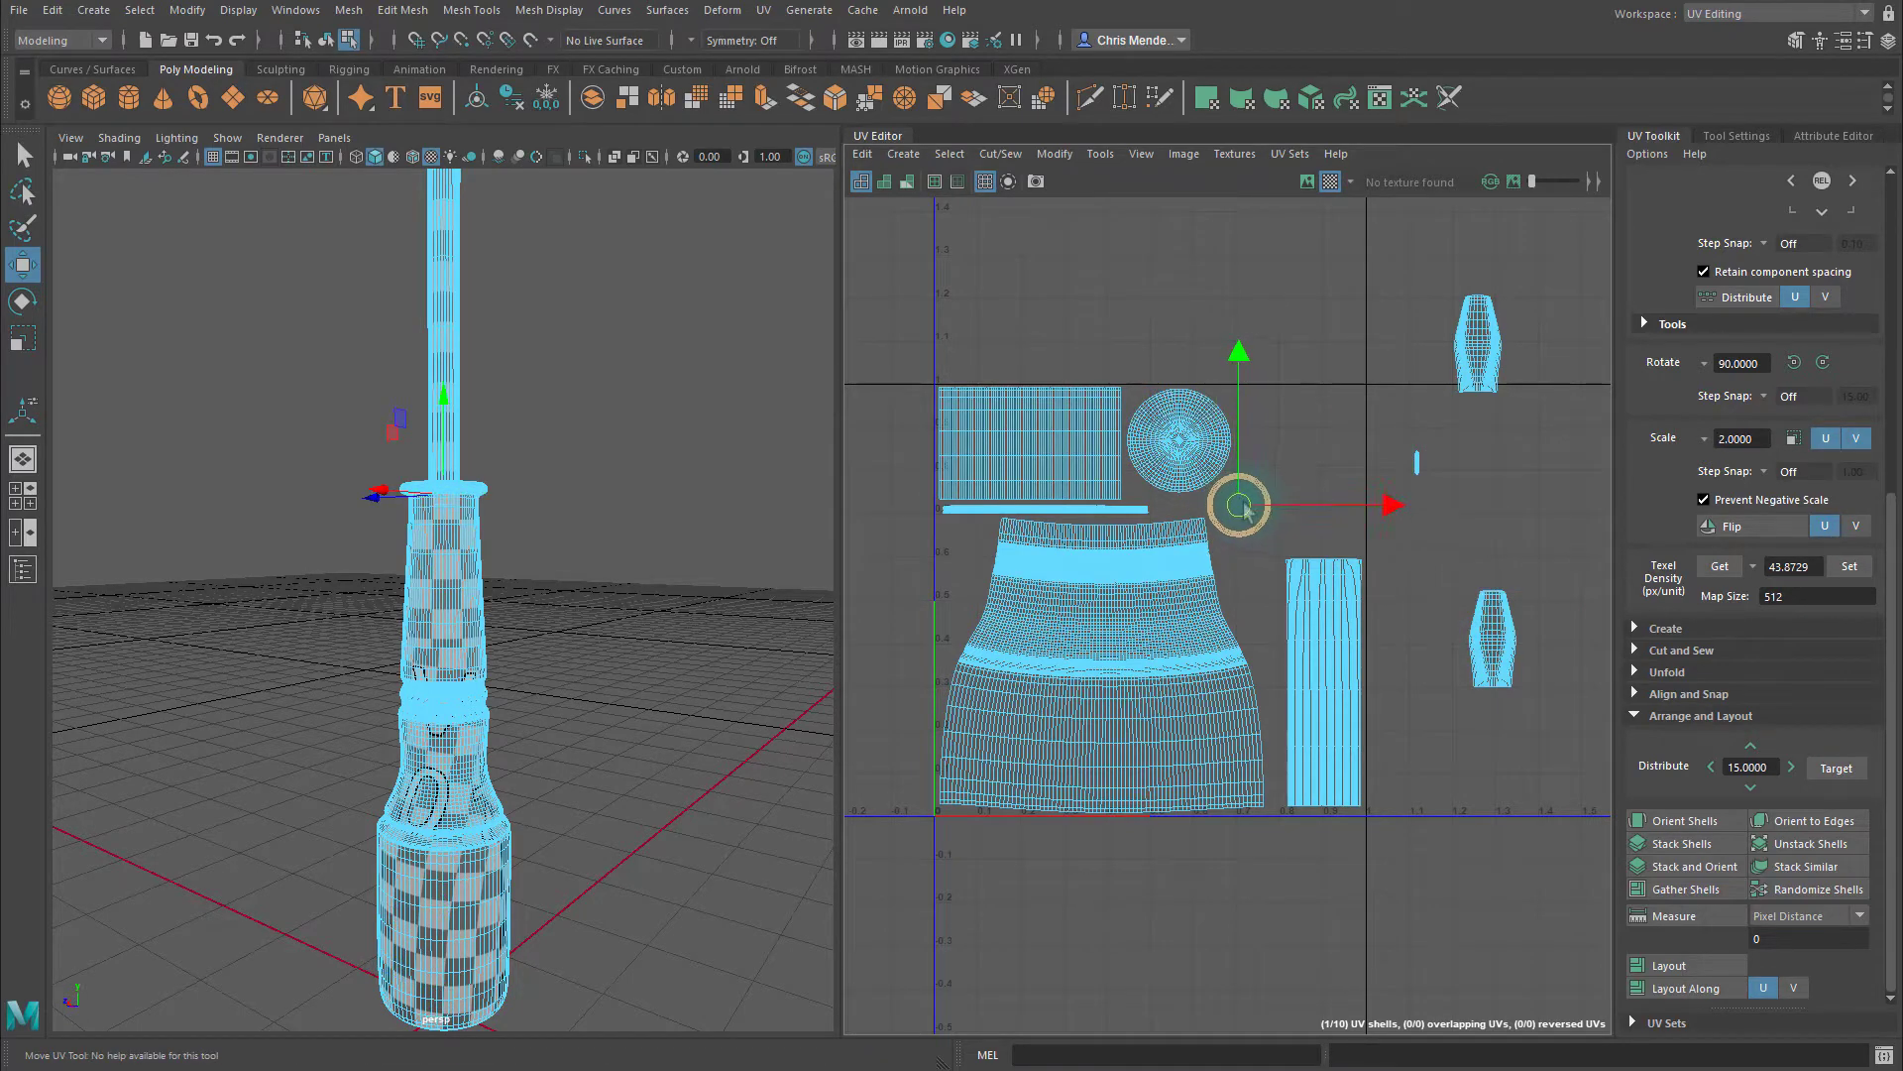
Step: Place one tapered shell above the shaft shell, then tighten the shaft and ring shells against the lower handle shell
left_click(1477, 345)
left_click_drag(1477, 345, 1316, 514)
left_click(1323, 674)
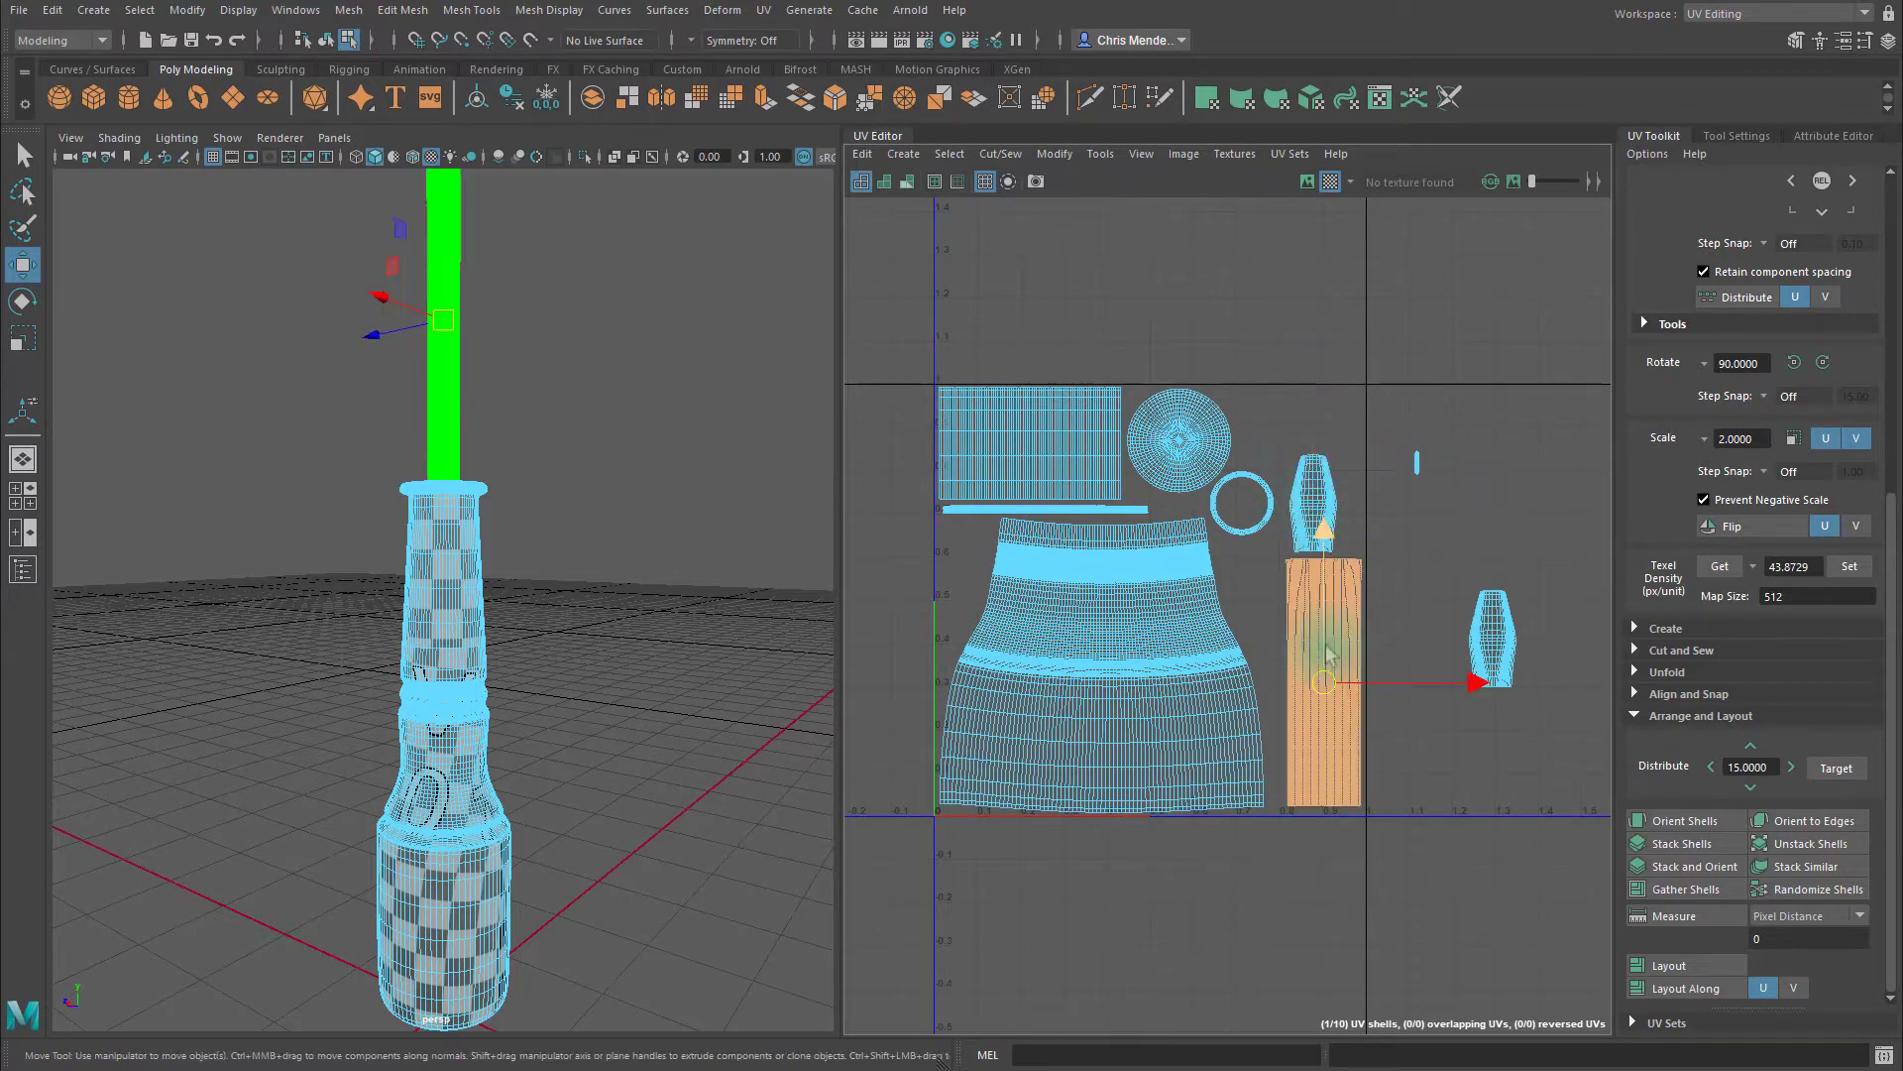
left_click_drag(1480, 684, 1464, 686)
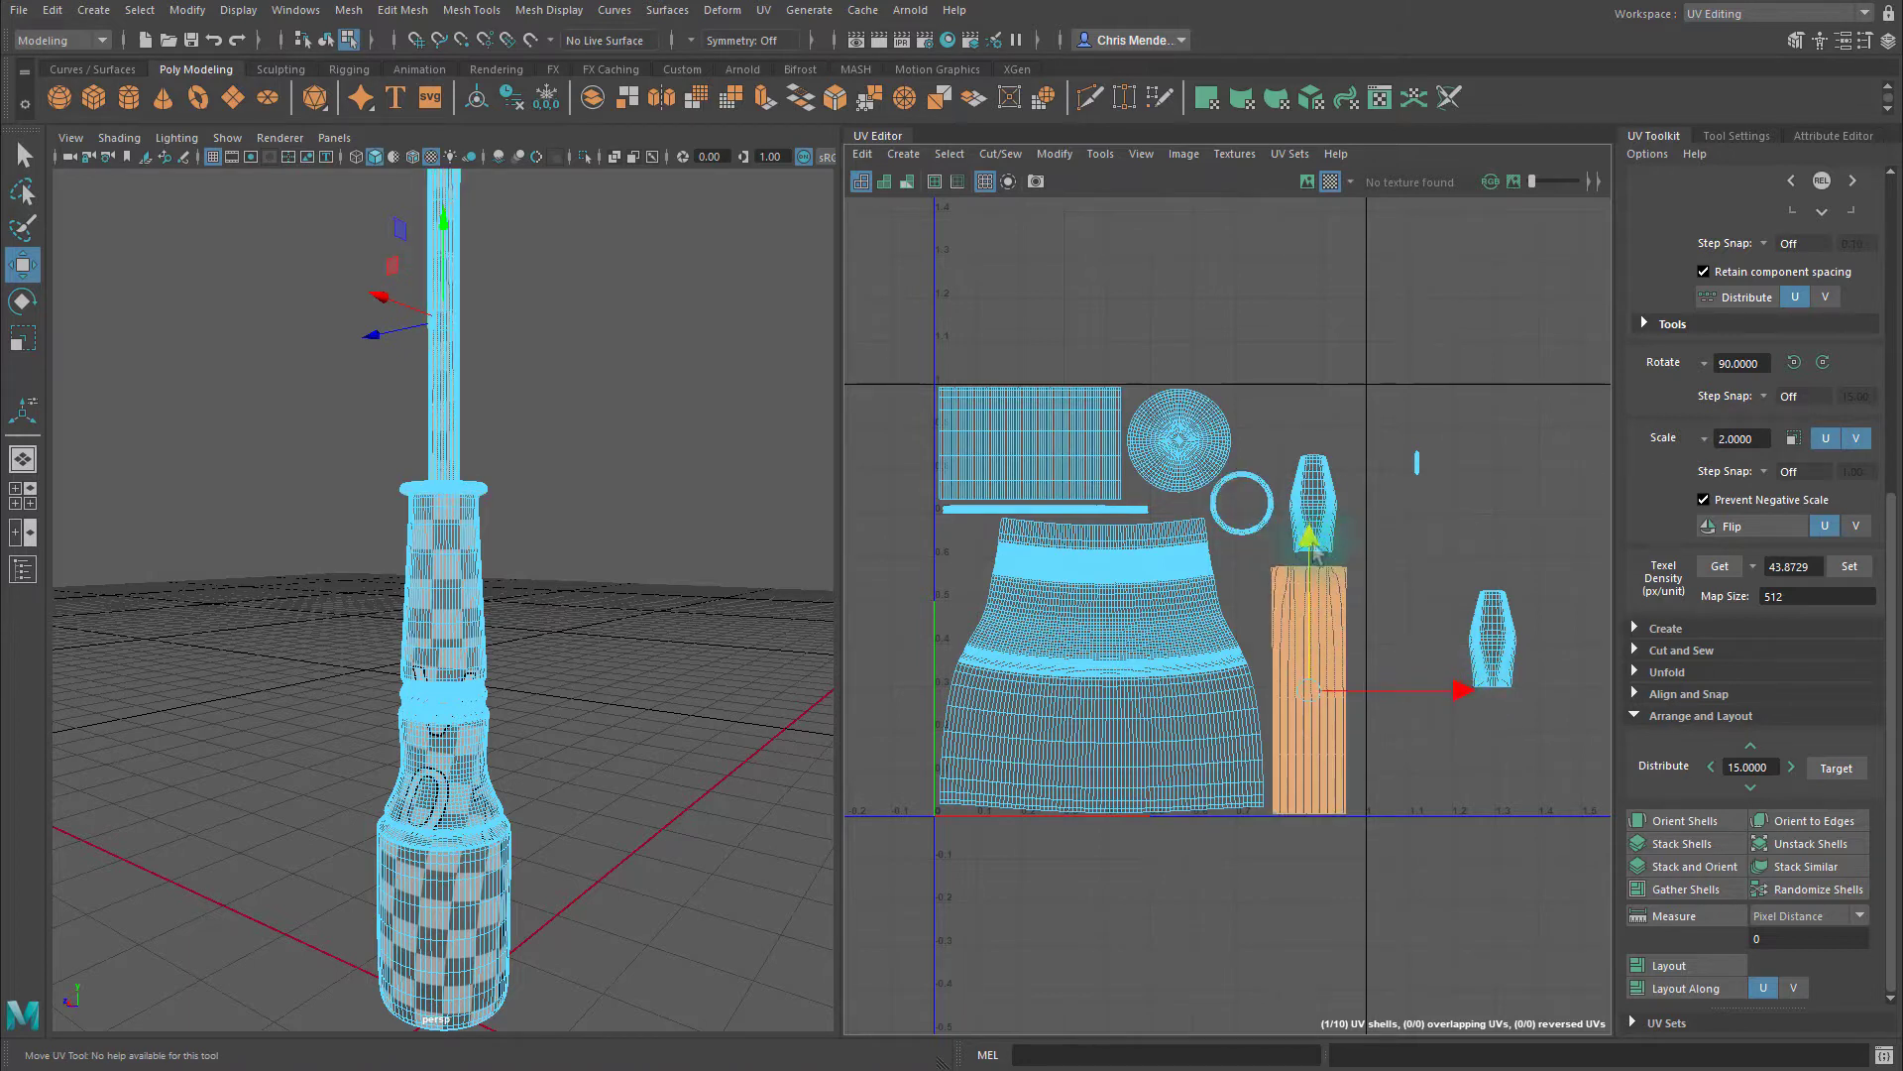
left_click(1268, 519)
left_click_drag(1240, 512, 1245, 545)
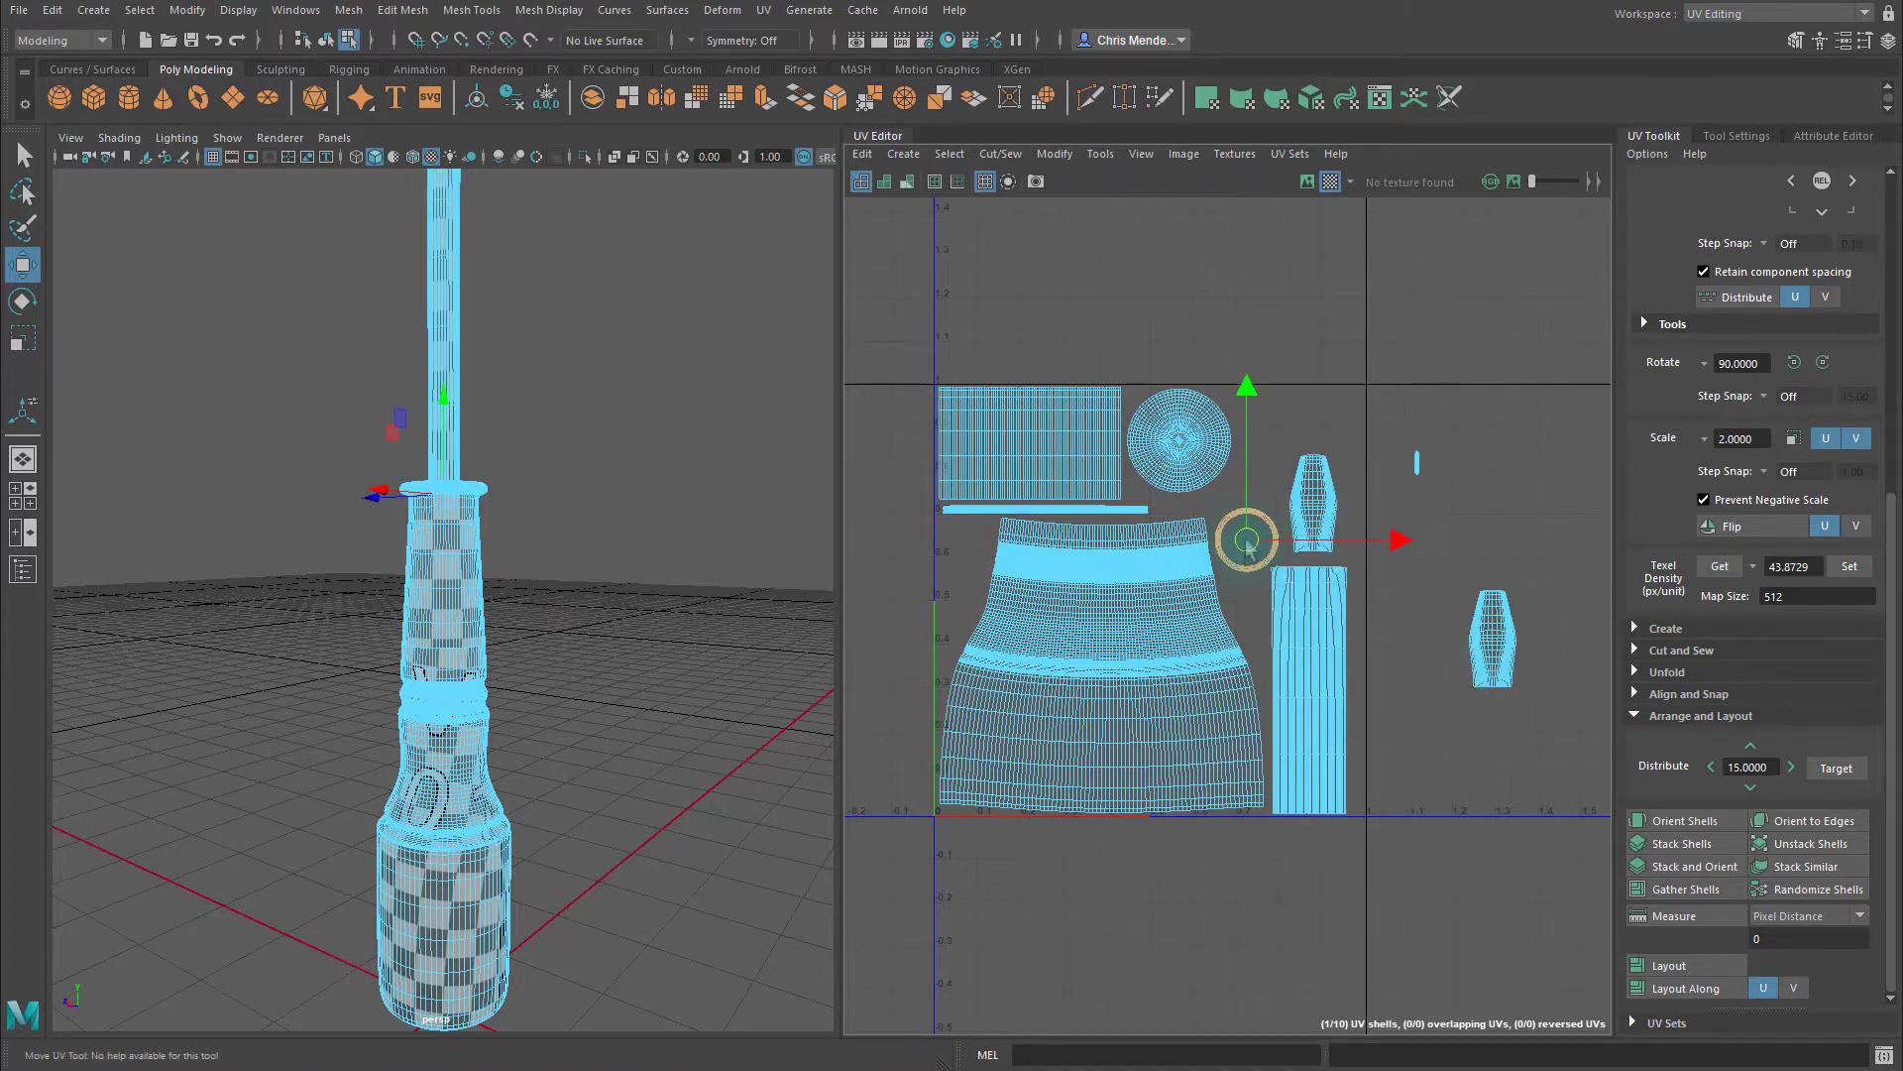
Step: Place the second tapered shell beside the round cap shell and the tiny sliver shell inside the ring
left_click(1491, 645)
left_click_drag(1492, 646, 1265, 444)
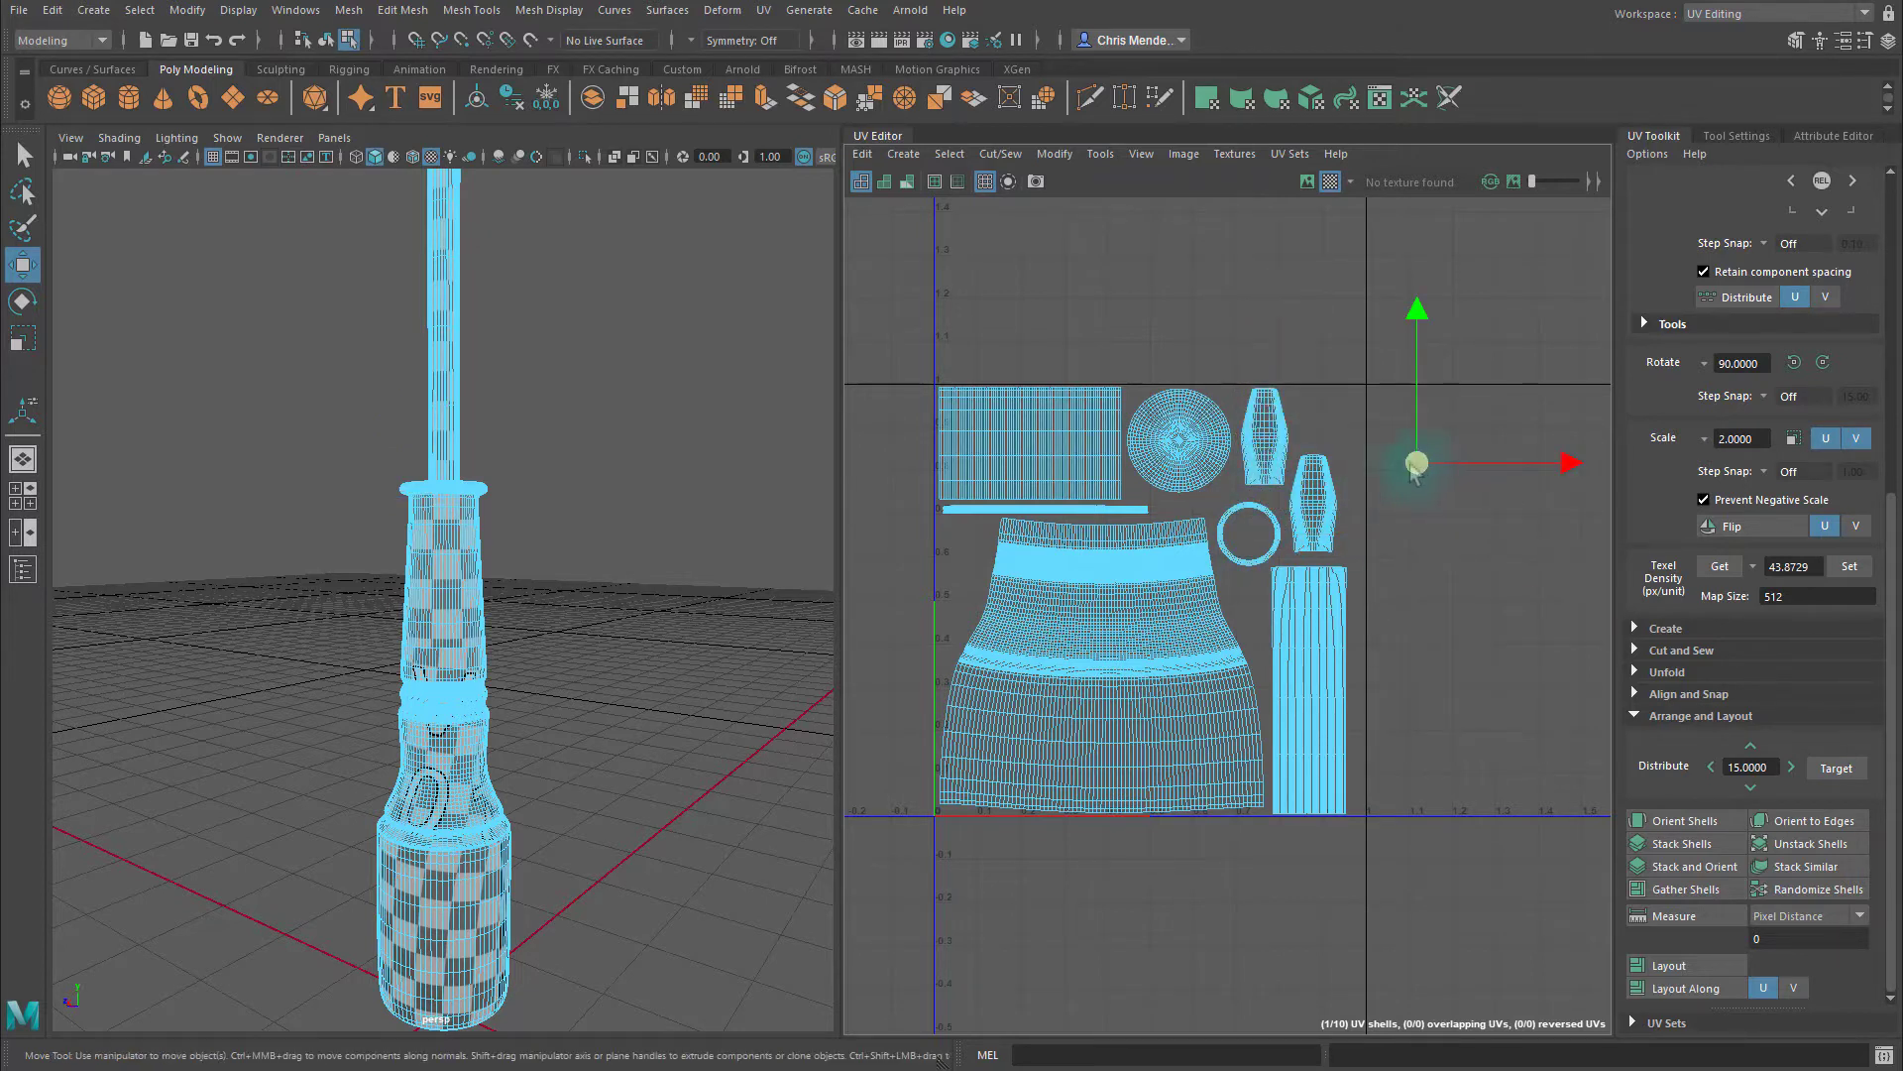
left_click(1272, 530)
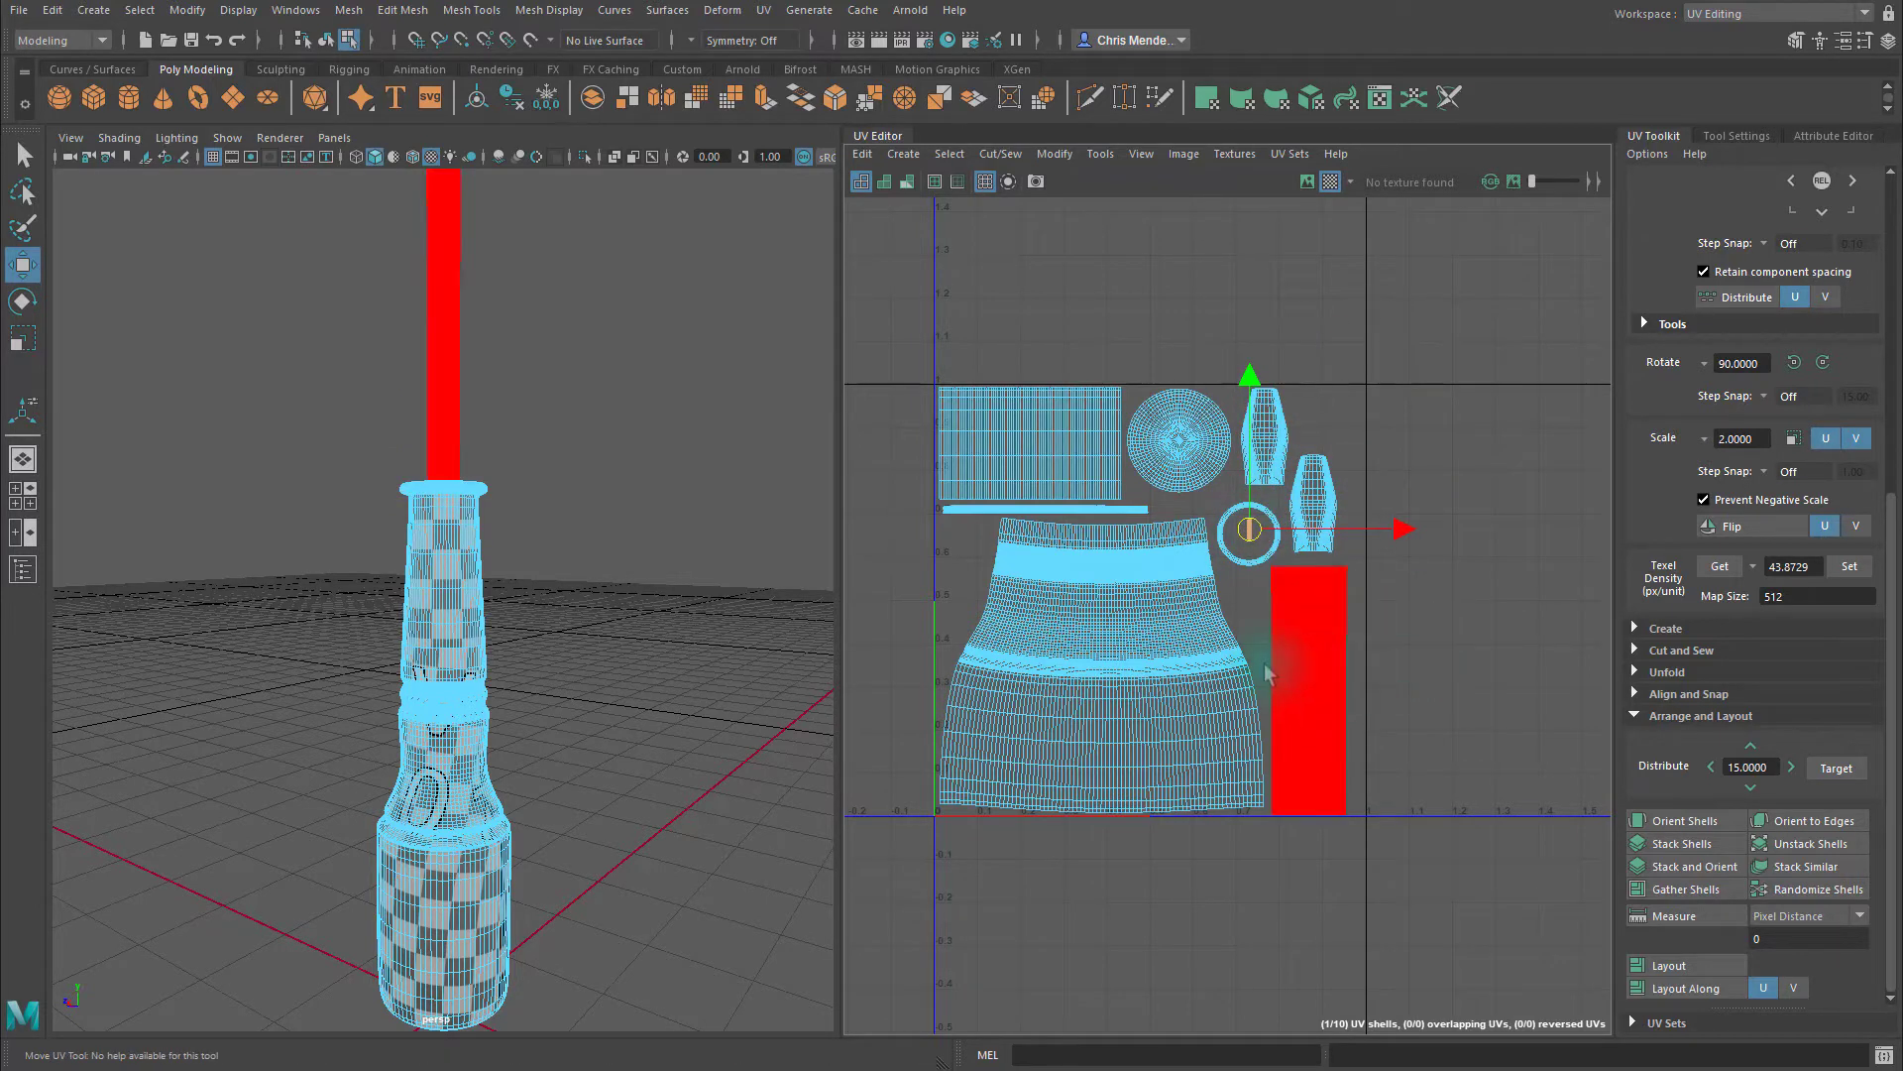
scroll(1160, 634, "up", 3)
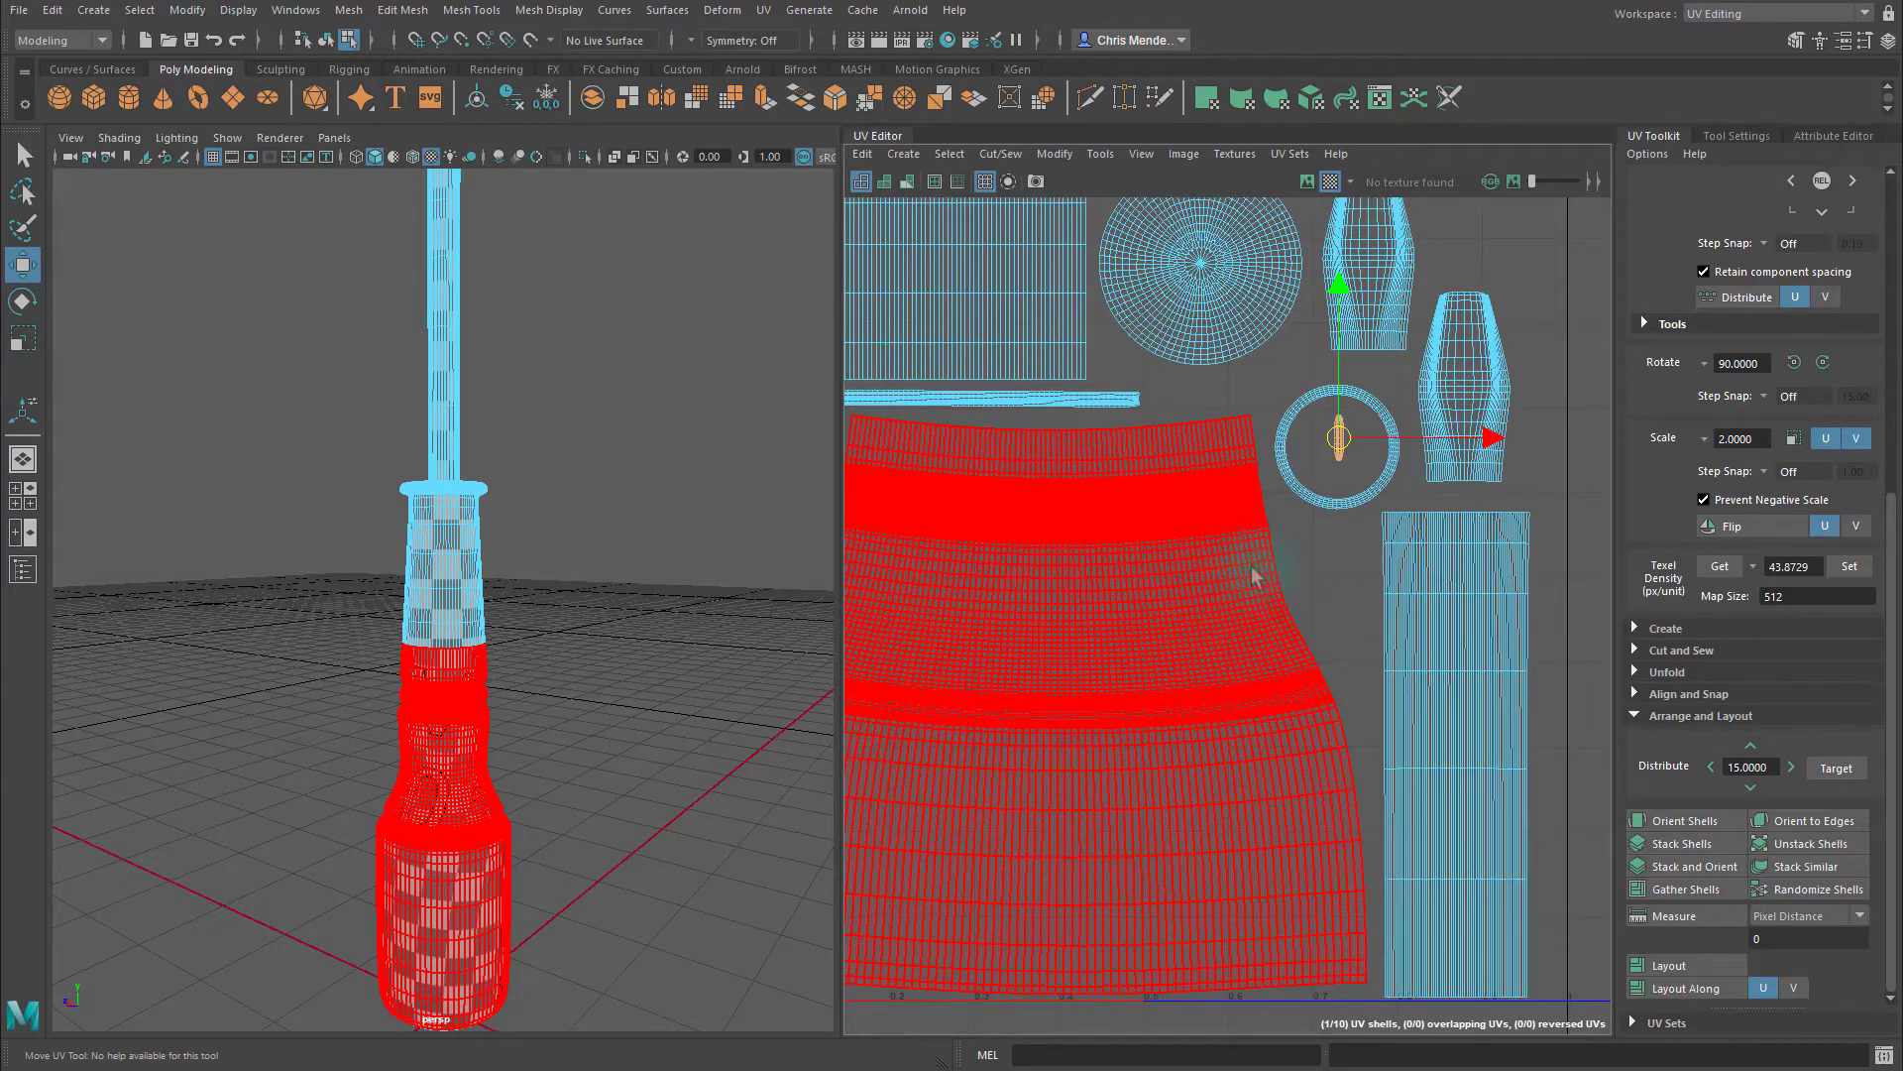
scroll(1257, 565, "down", 3)
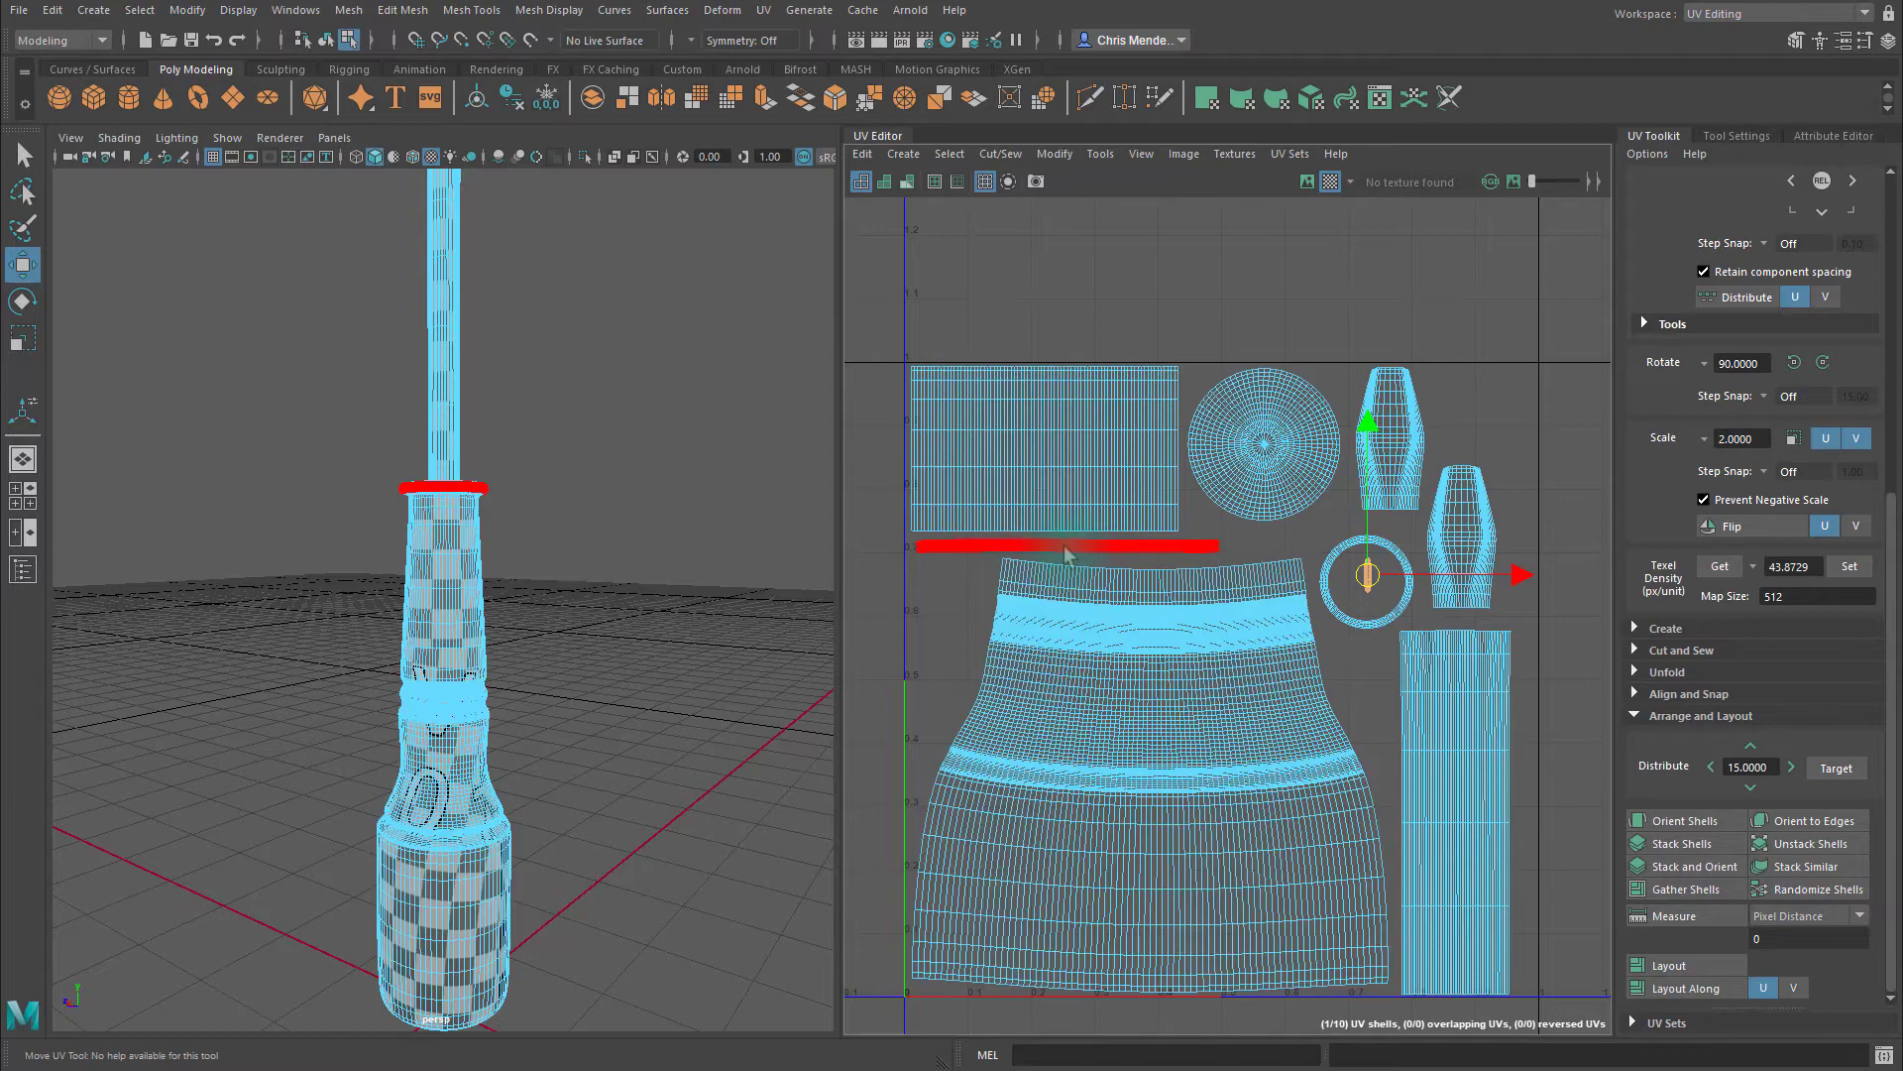
Step: Shift the shaft shell toward the tile's right edge, rotate the collar strip 90° and fit it between the lower handle and the shaft
left_click(1506, 801)
left_click_drag(1603, 810, 1625, 810)
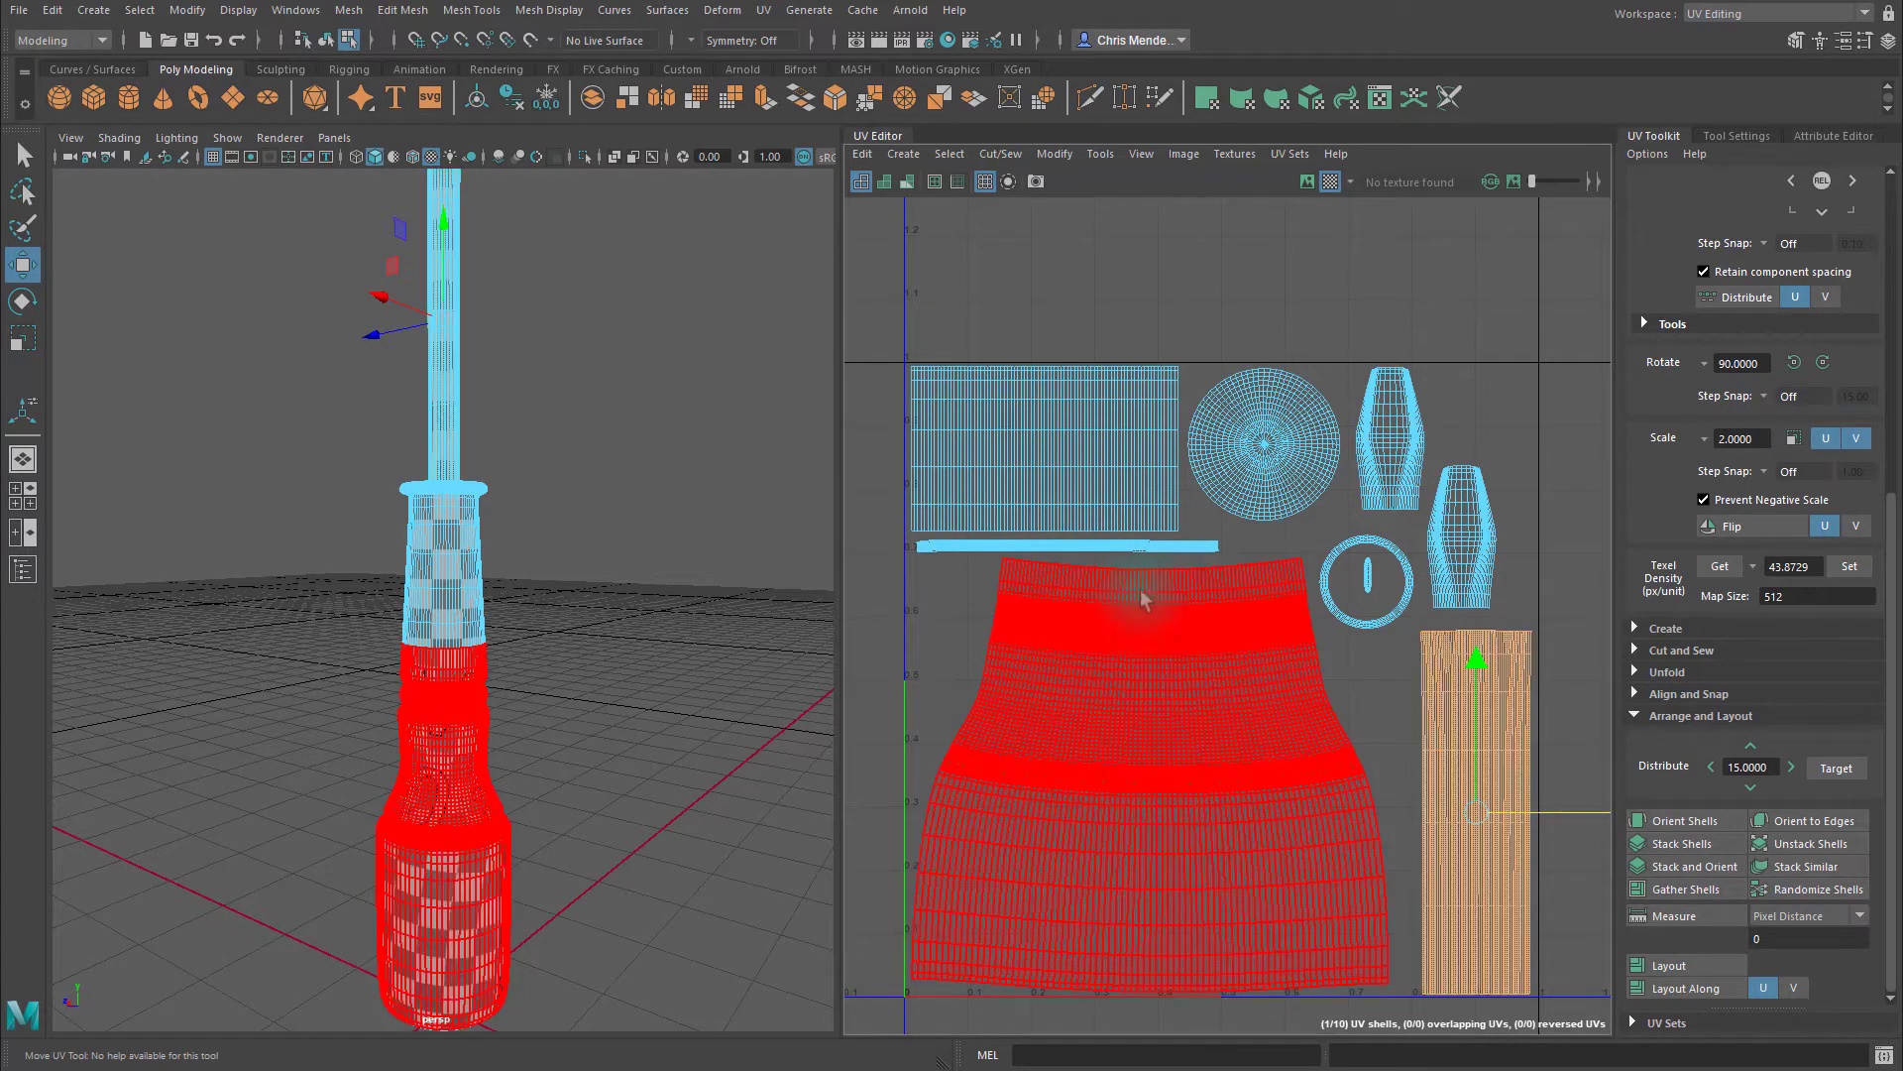
left_click(1125, 546)
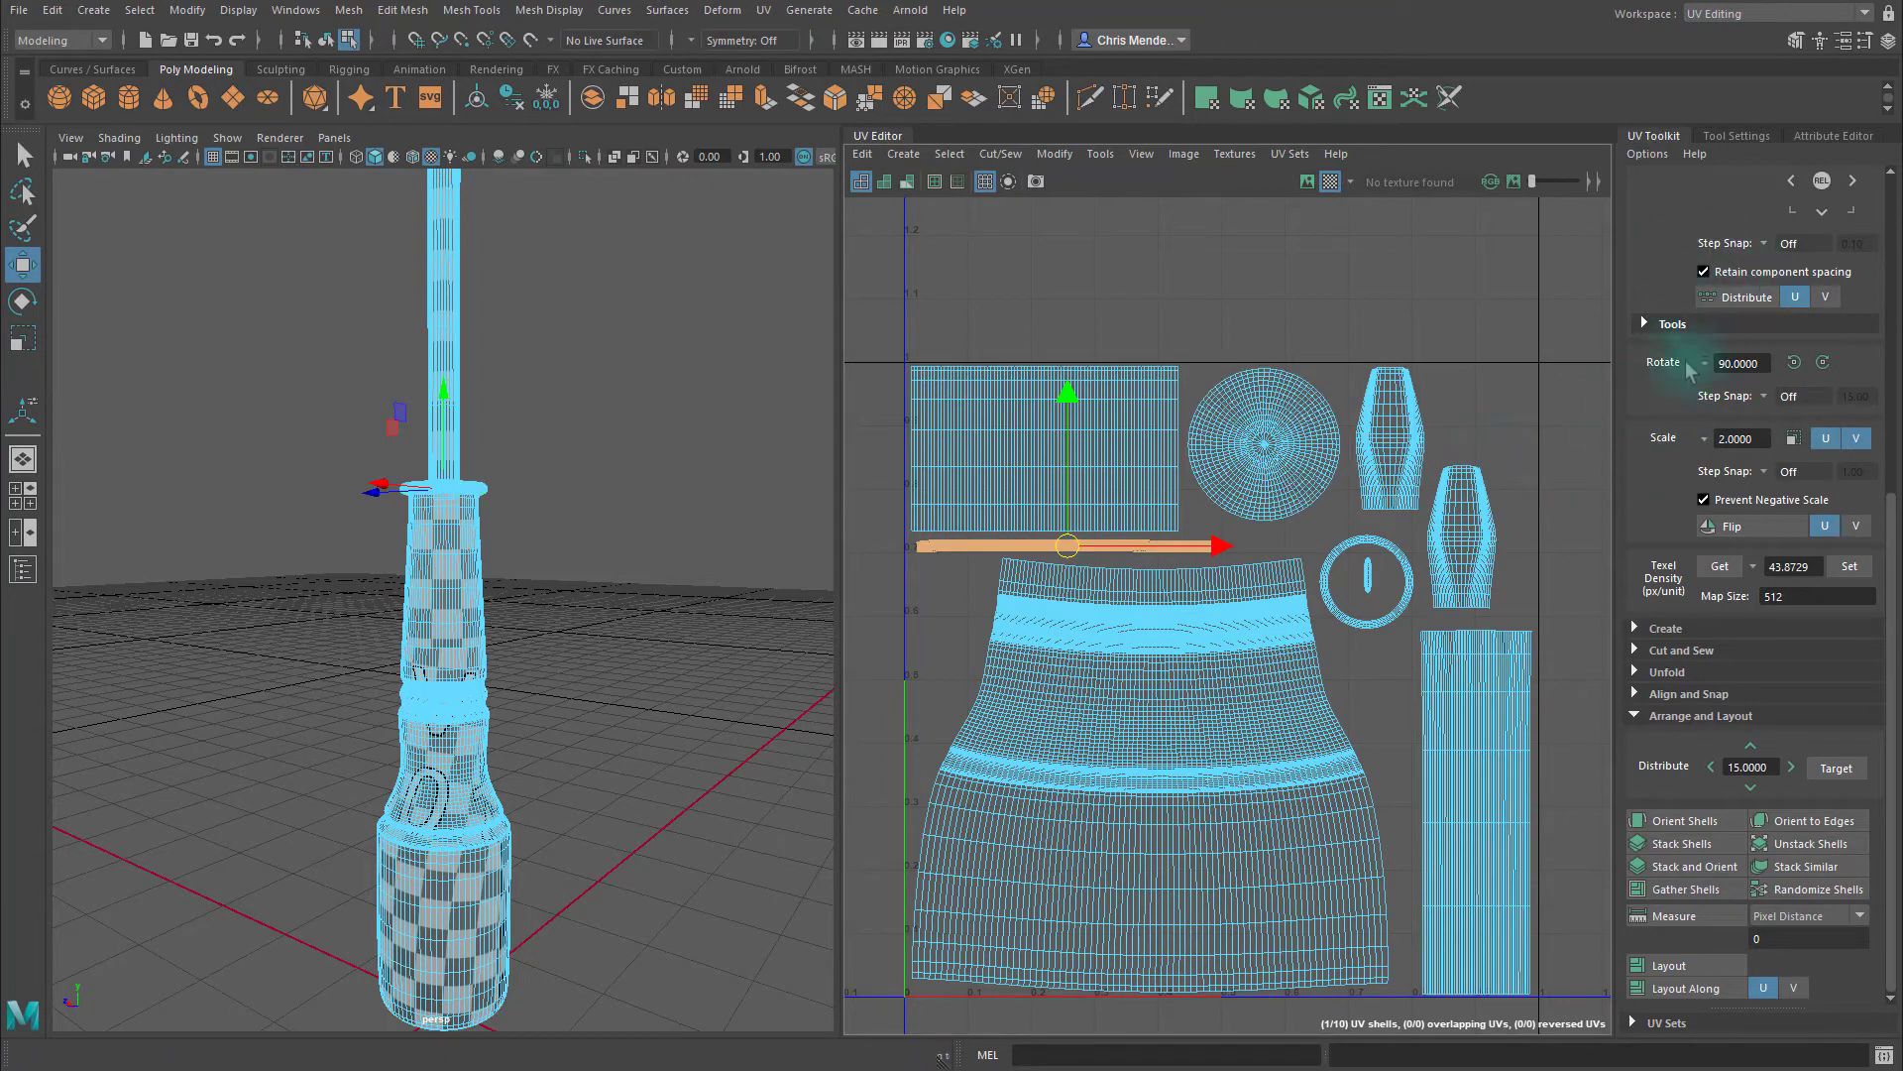
left_click(1823, 363)
left_click_drag(1067, 546, 1408, 844)
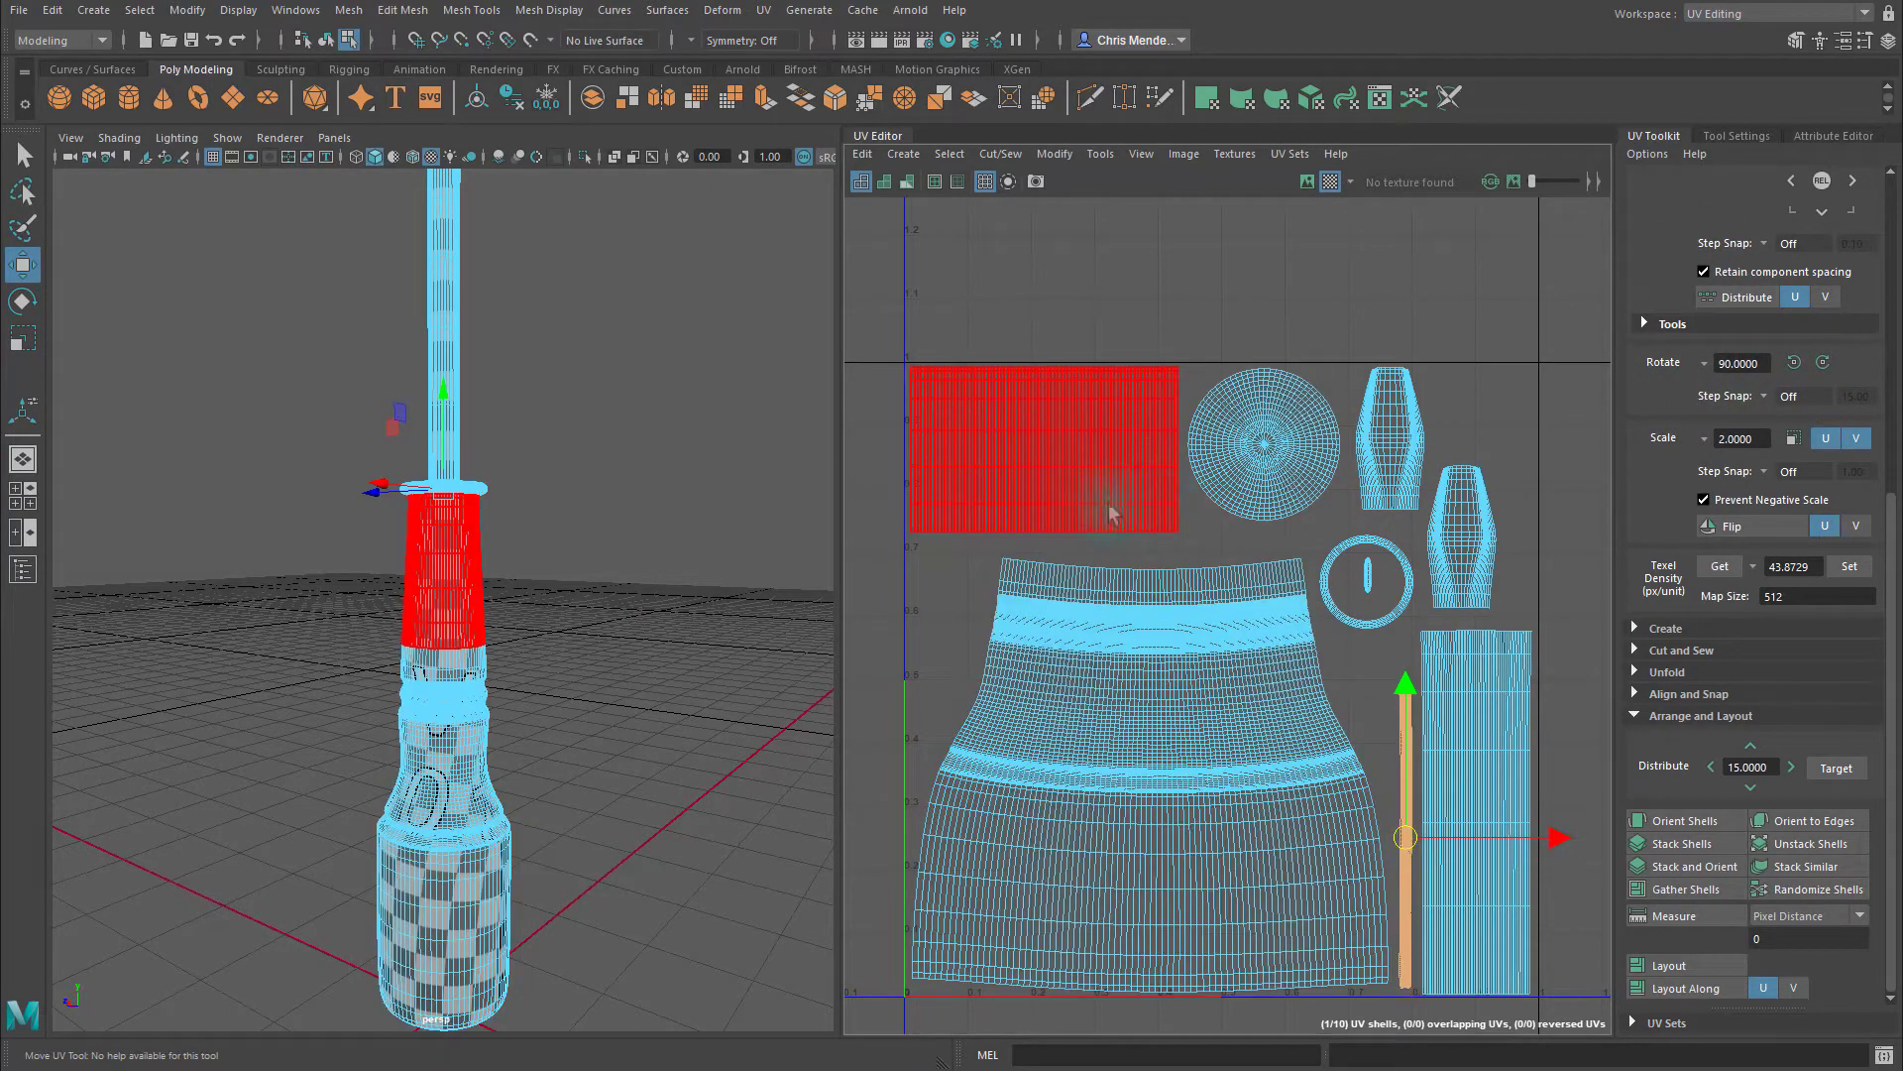
Step: Move the round cap shell away from the upper handle shell and scale the handle shell up into the freed space
left_click(1288, 513)
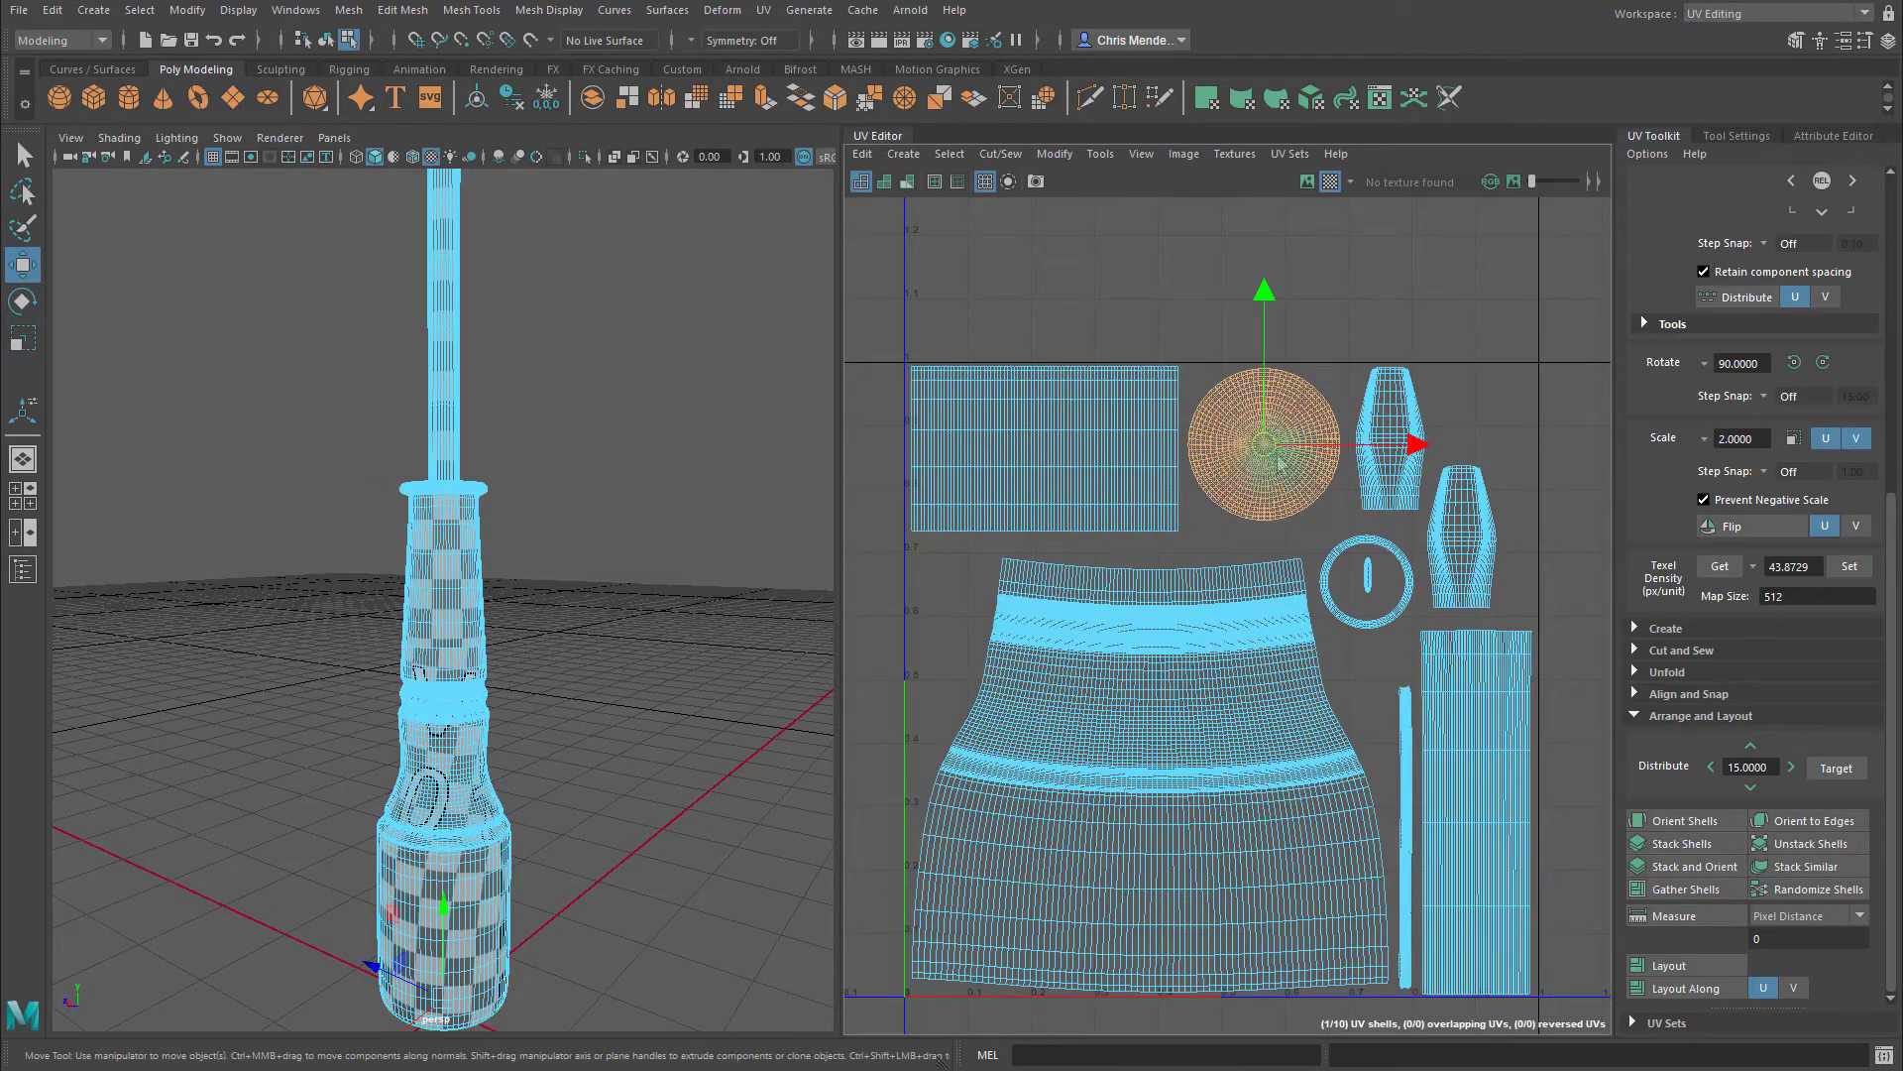
left_click_drag(1288, 513, 1593, 548)
left_click(1017, 429)
mouse_move(1047, 459)
left_mouse_down()
mouse_move(1117, 477)
mouse_move(1061, 466)
left_mouse_up()
key("r")
key("w")
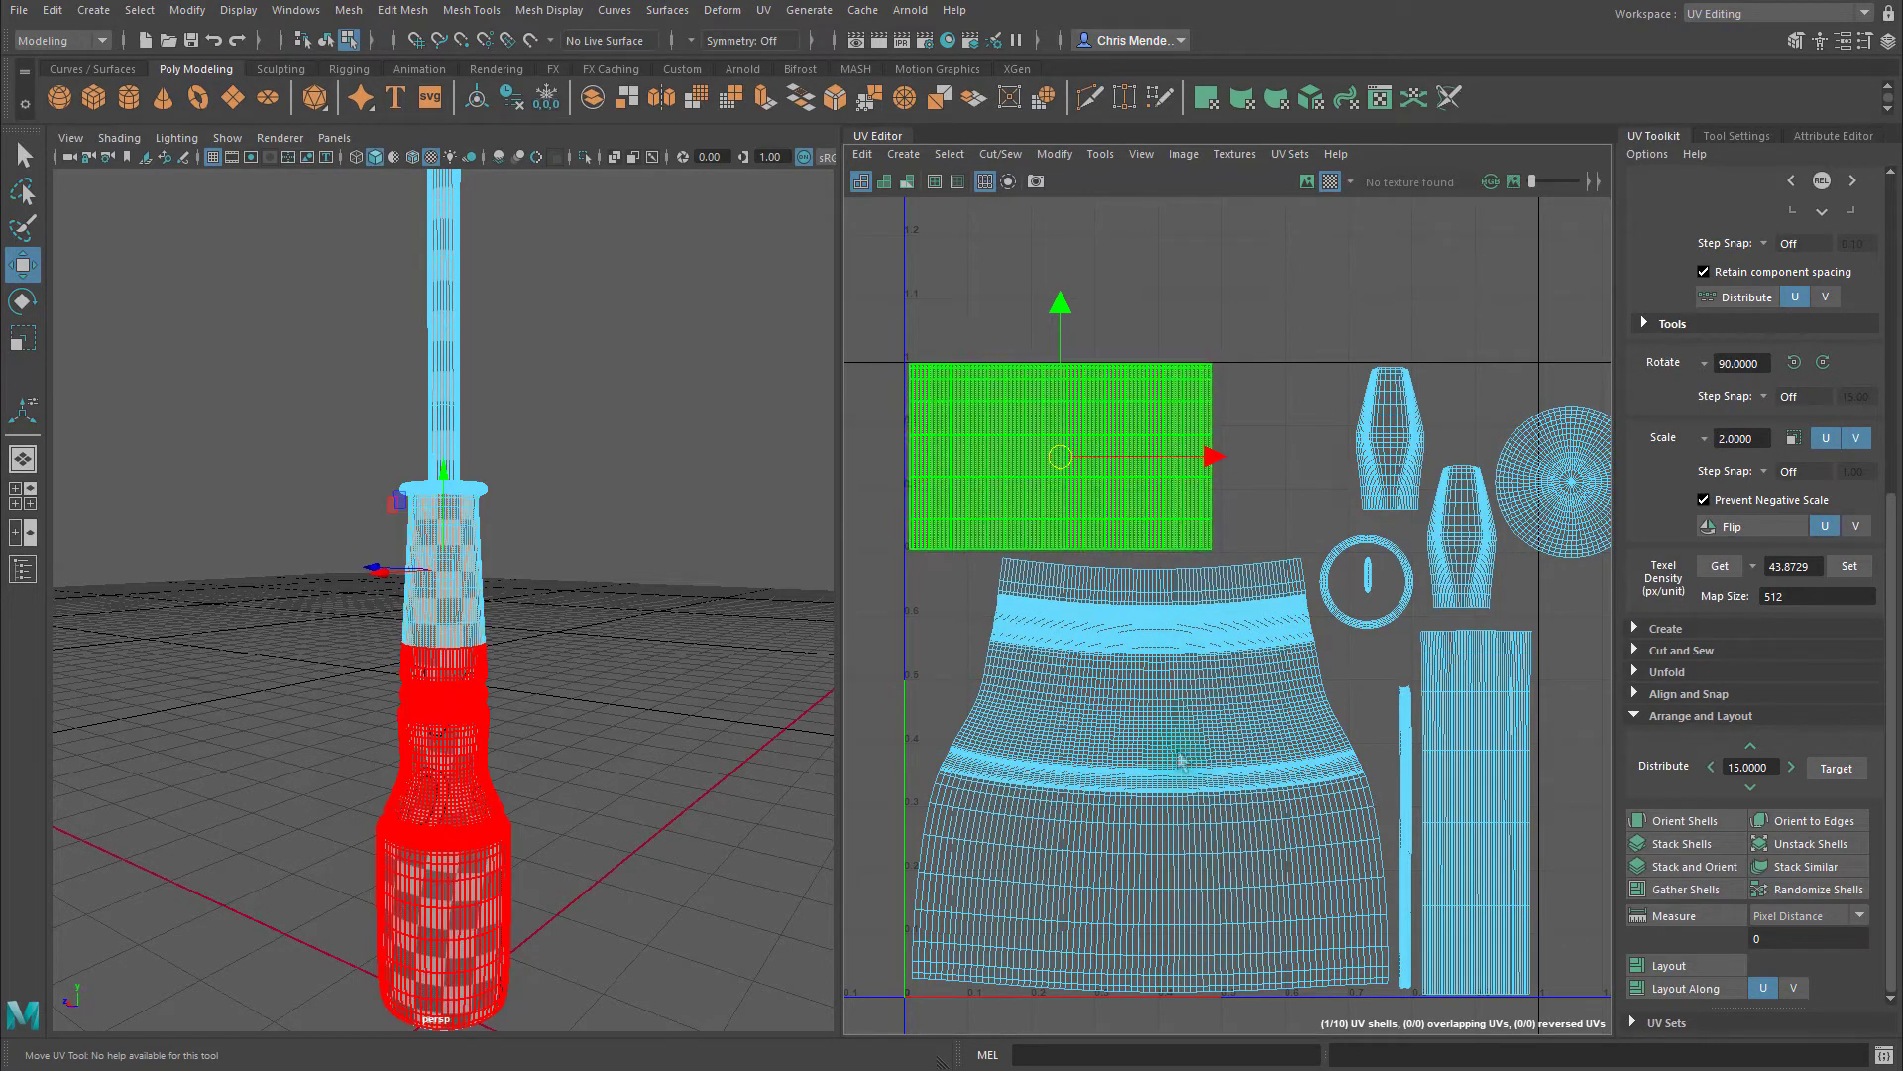
left_click(1182, 740)
left_click(1098, 498)
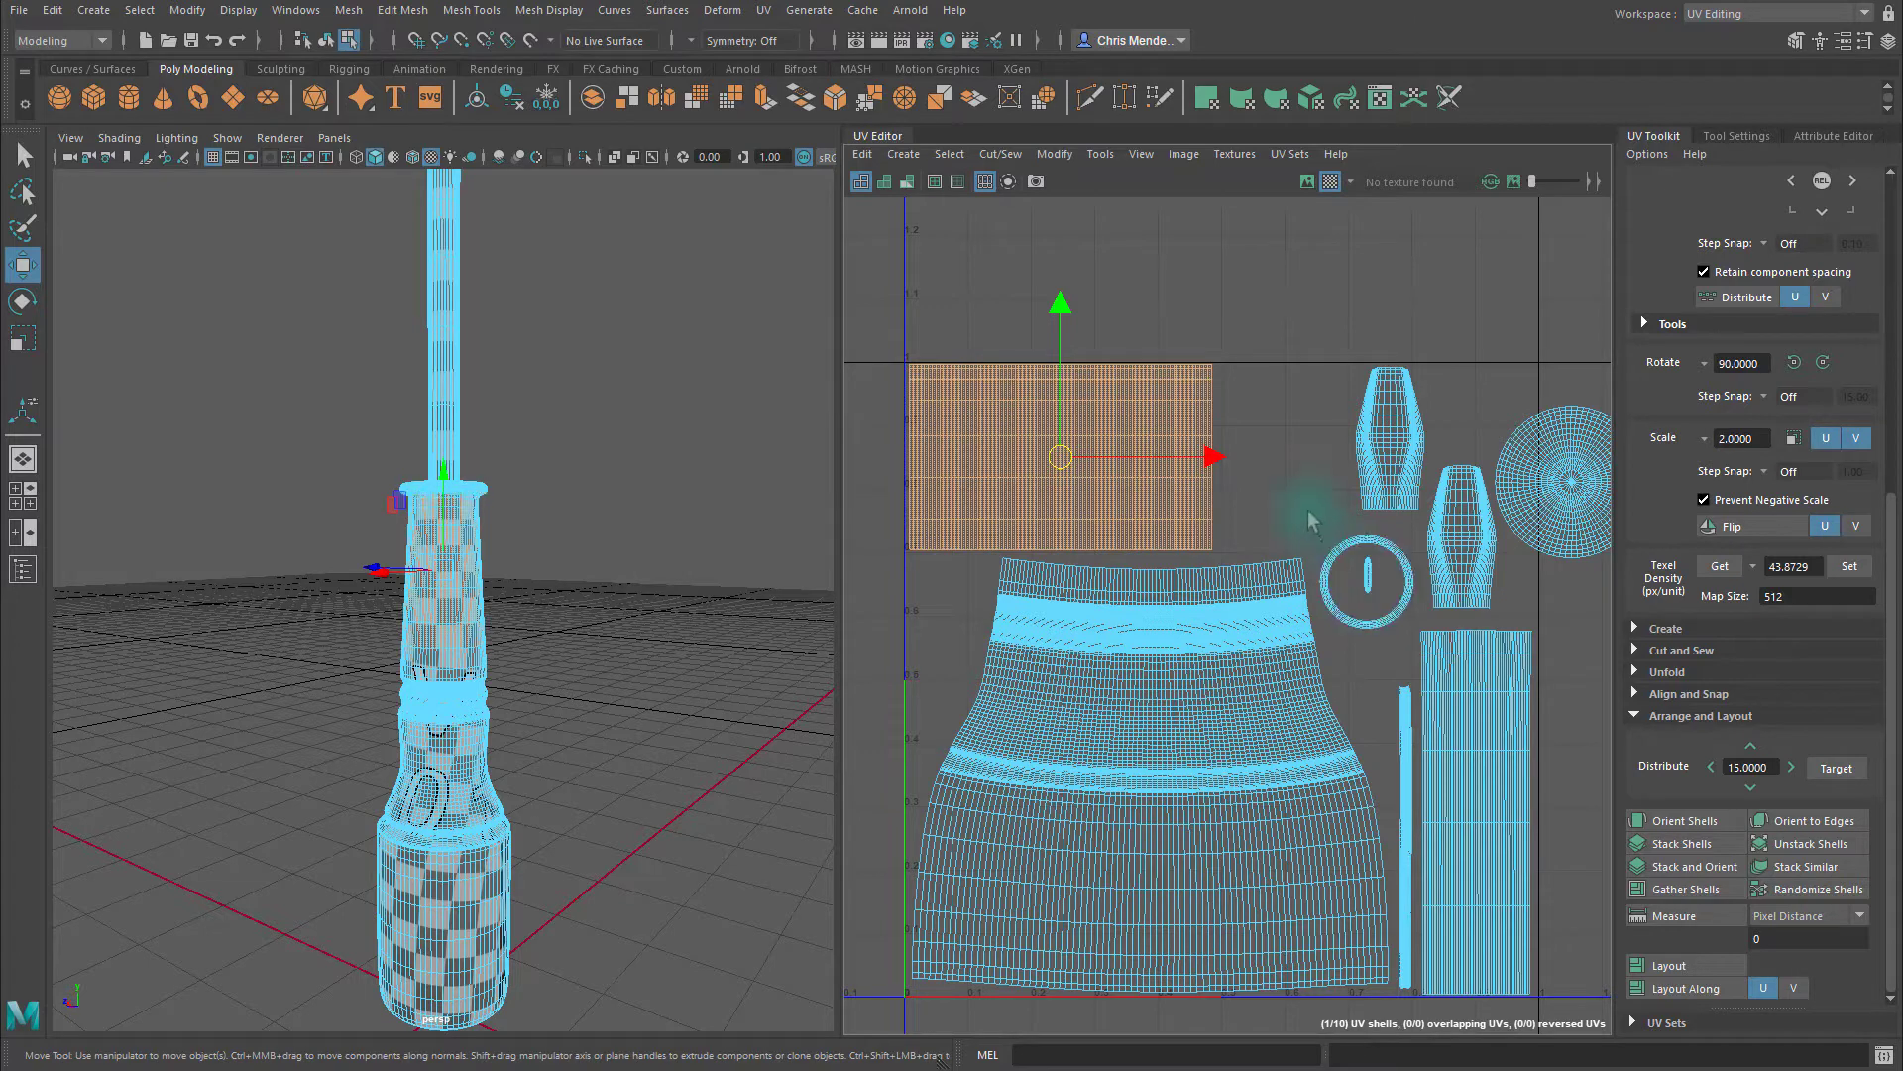
Step: Get the upper handle shell's texel density of 49.6242 and apply it to the ring shell
left_click(1366, 580)
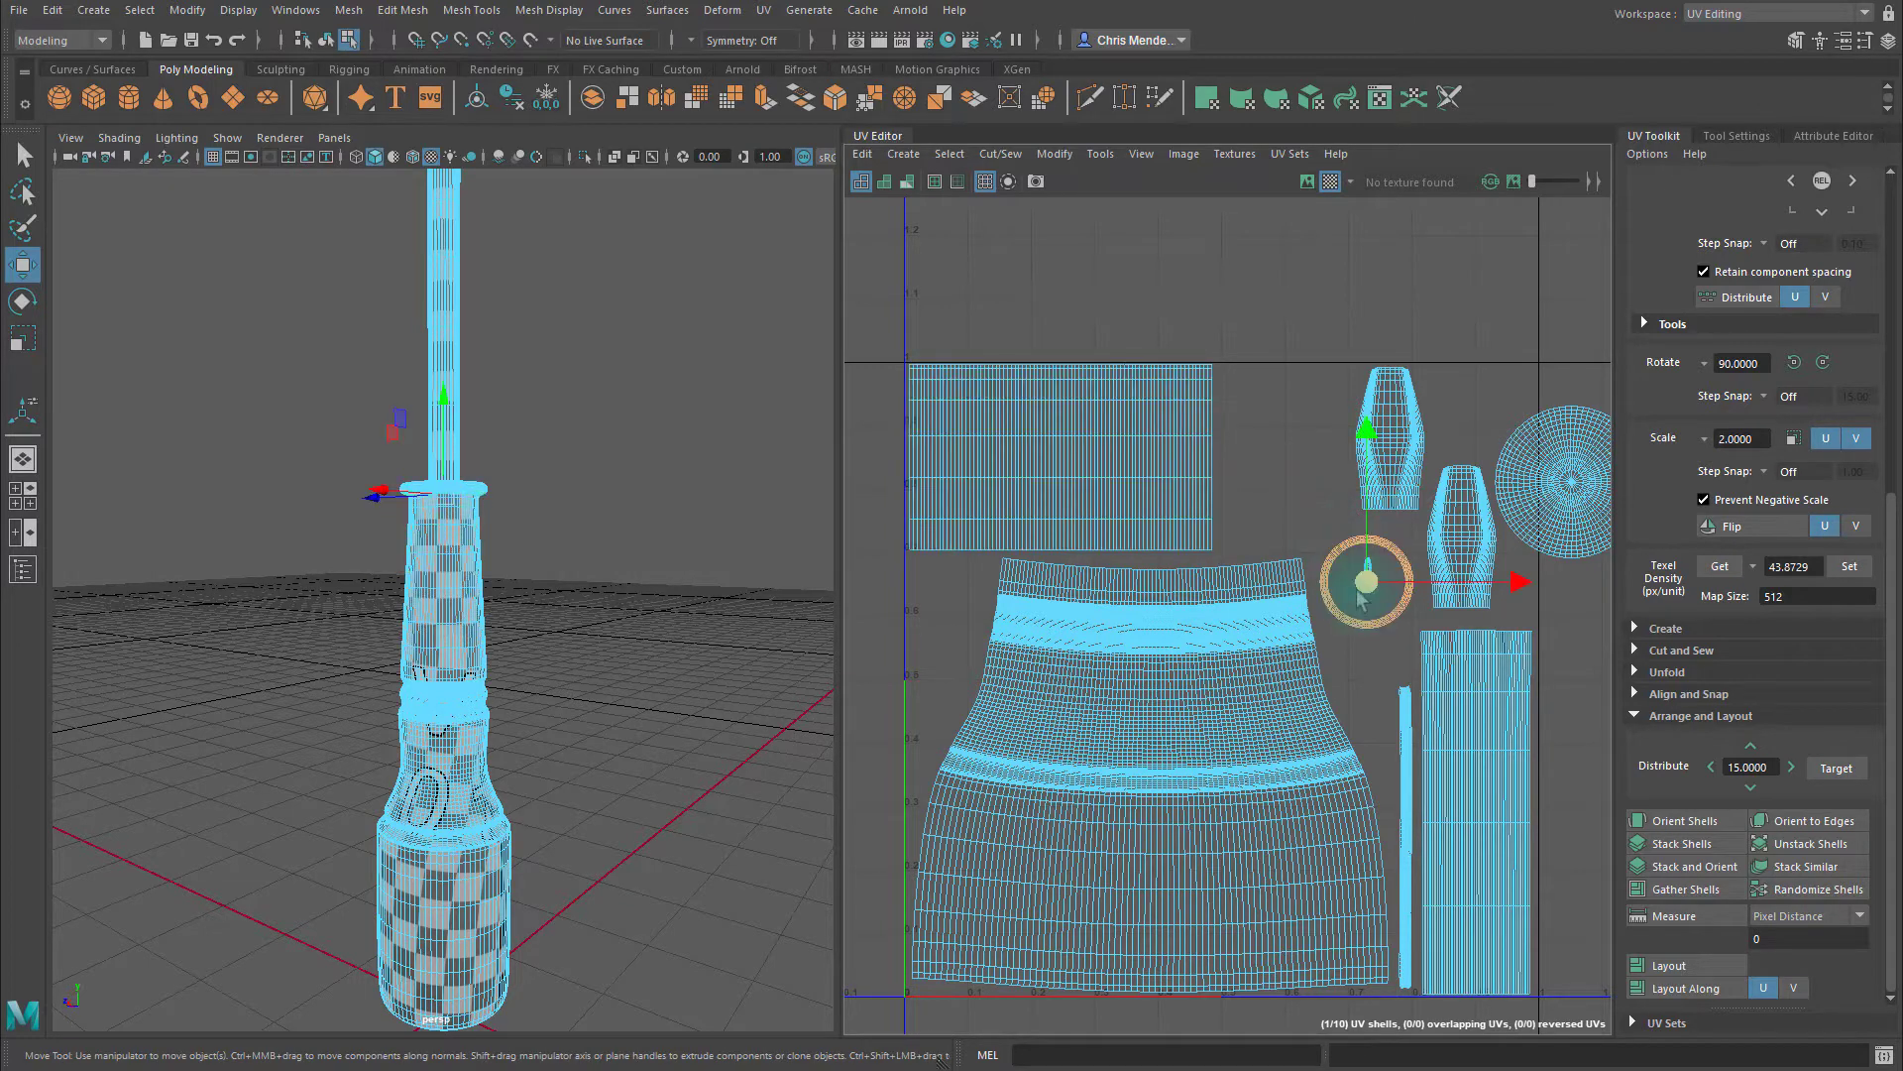
key("r")
key("ctrl+z")
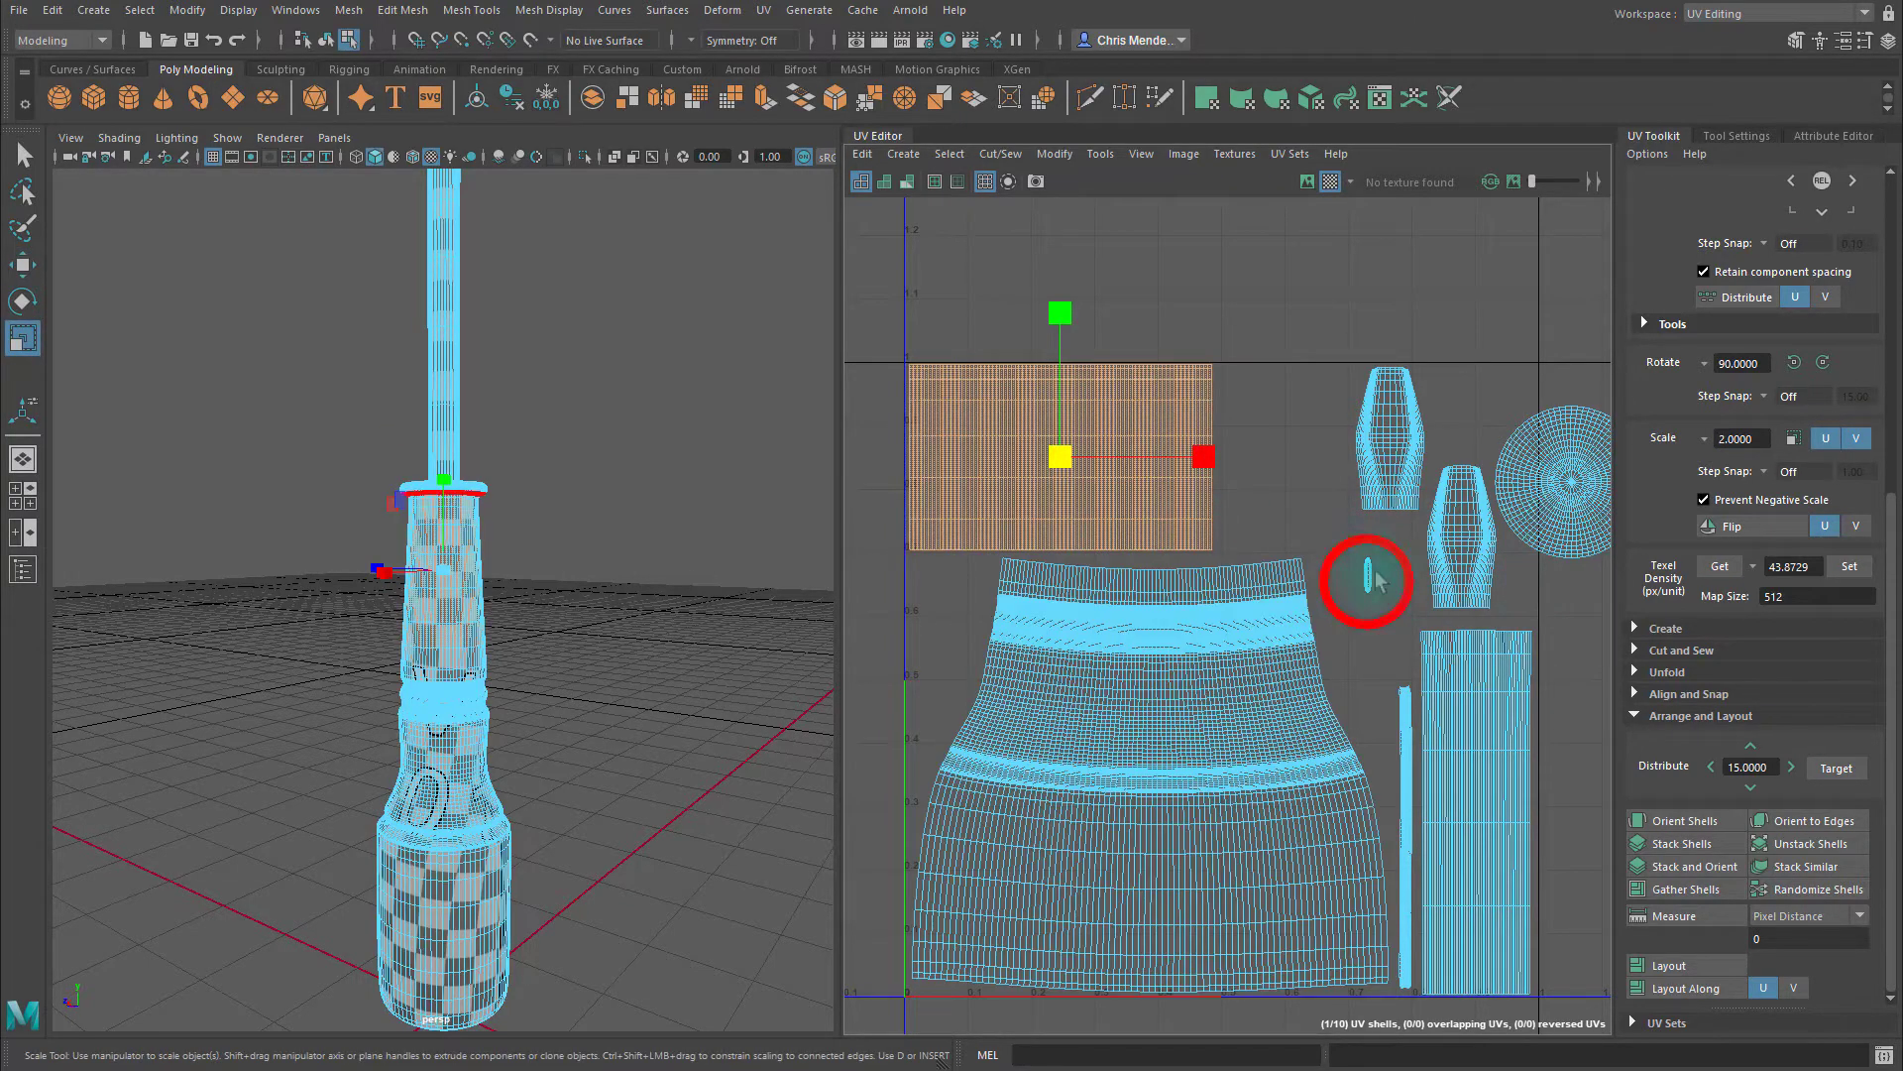
left_click(1347, 547)
middle_click_drag(1353, 555, 1267, 552, "alt")
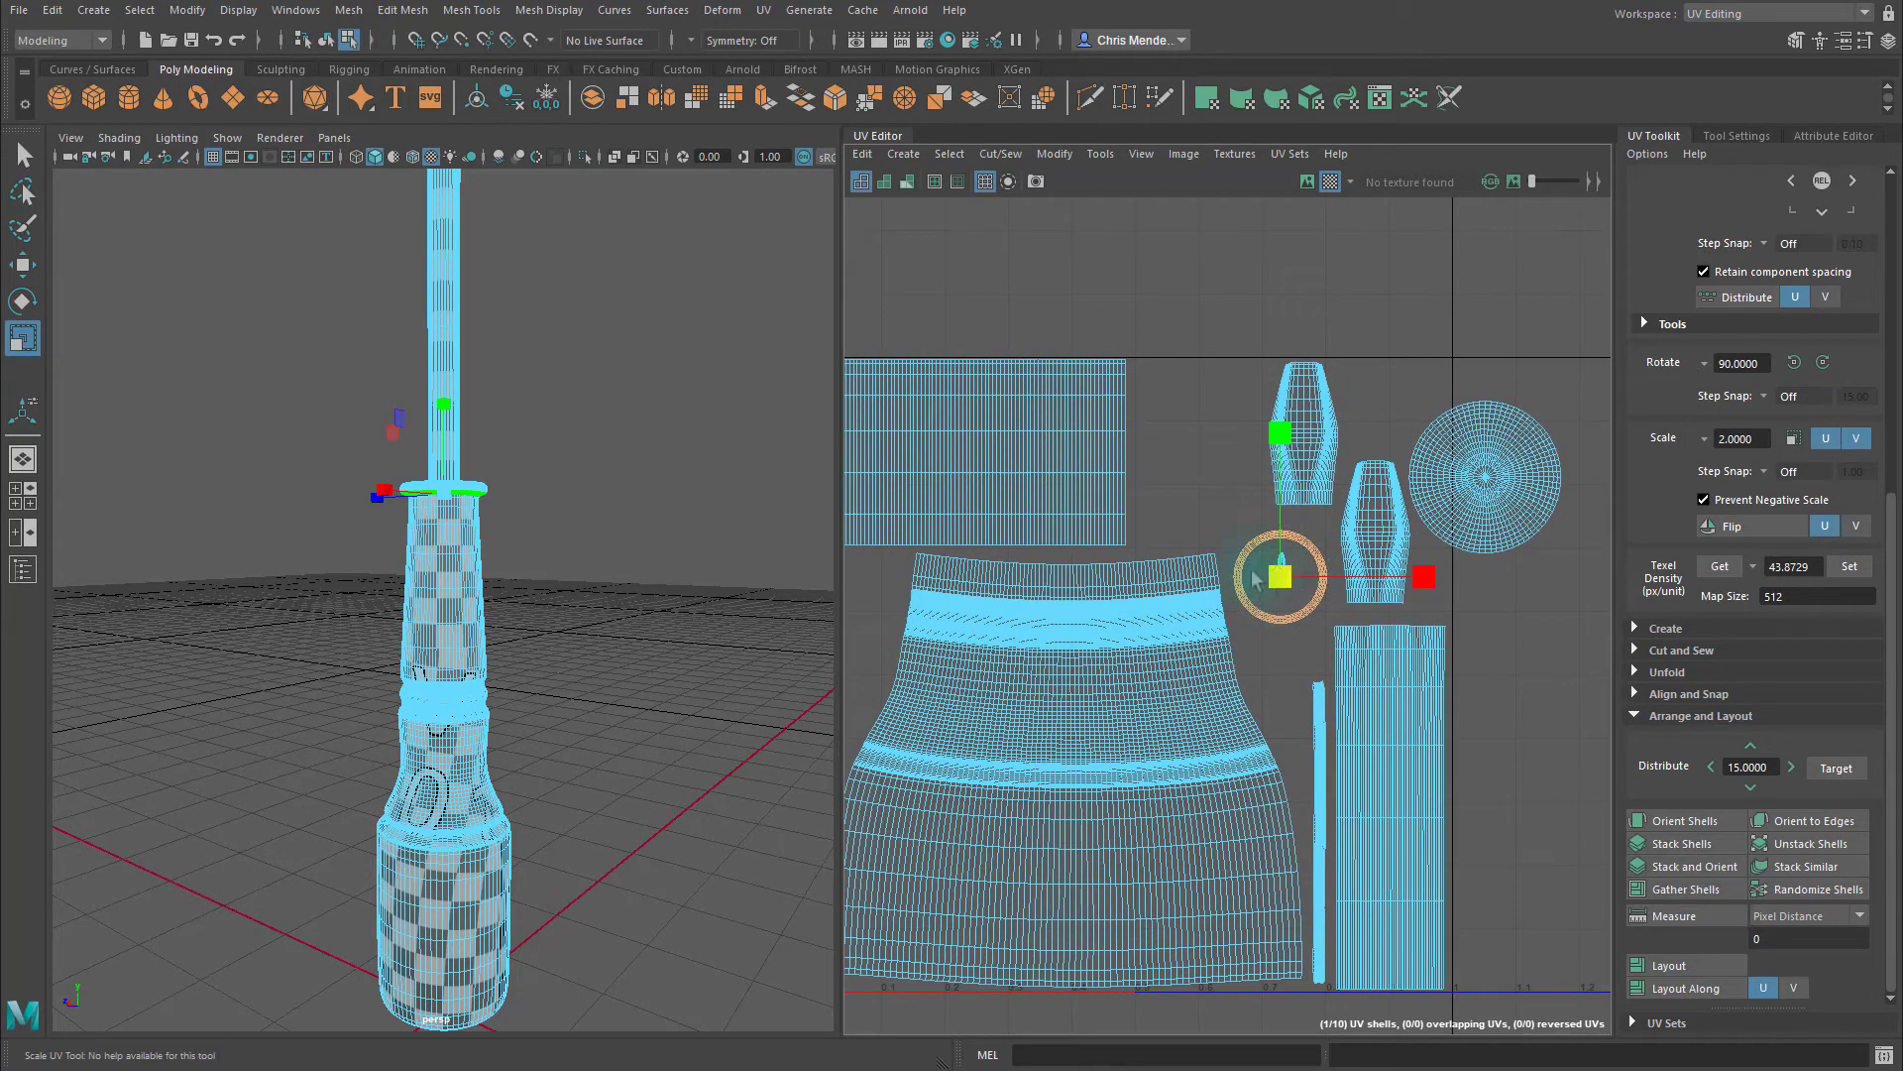
left_click(1118, 499)
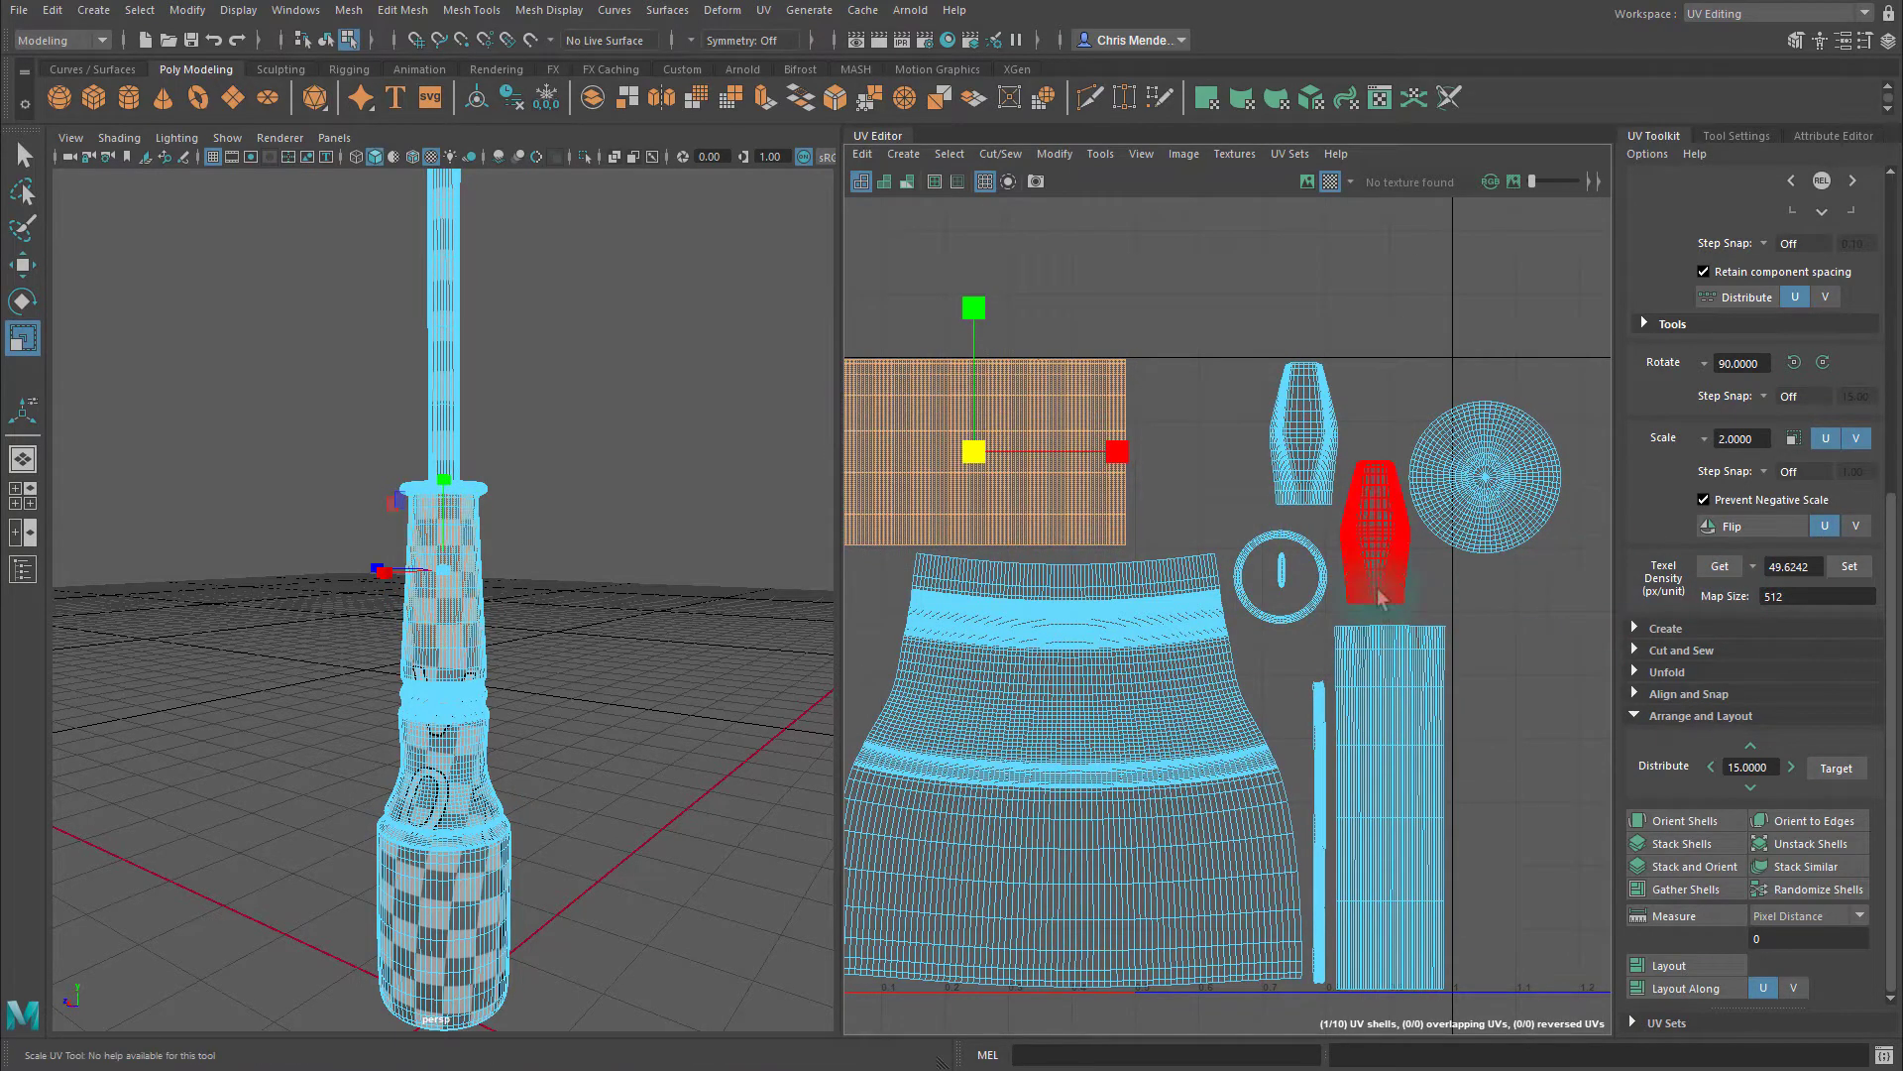
left_click(1261, 555)
left_click(1720, 567)
left_click(1849, 568)
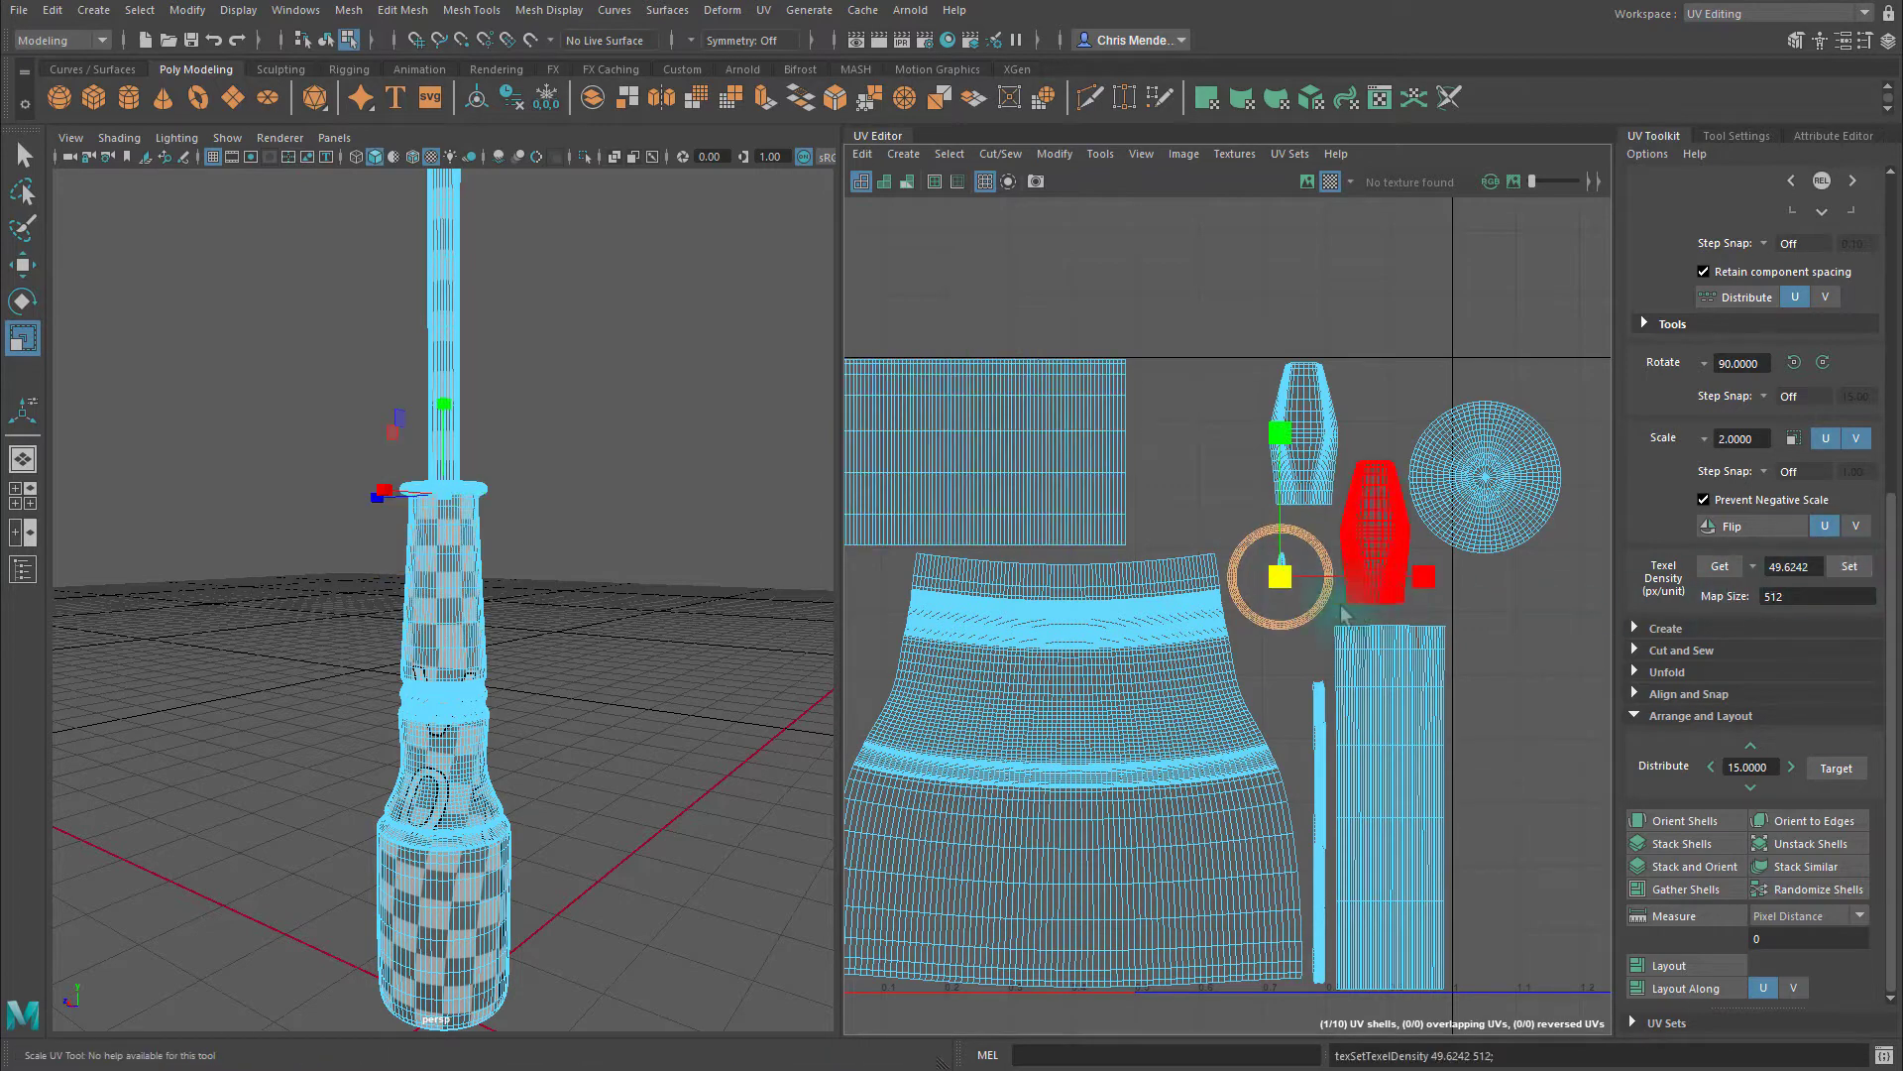
Step: Try the ring shell beside the upper handle, then place it back around the tiny sliver shell near the lower handle's upper corner
key("w")
left_click_drag(1289, 585, 1195, 421)
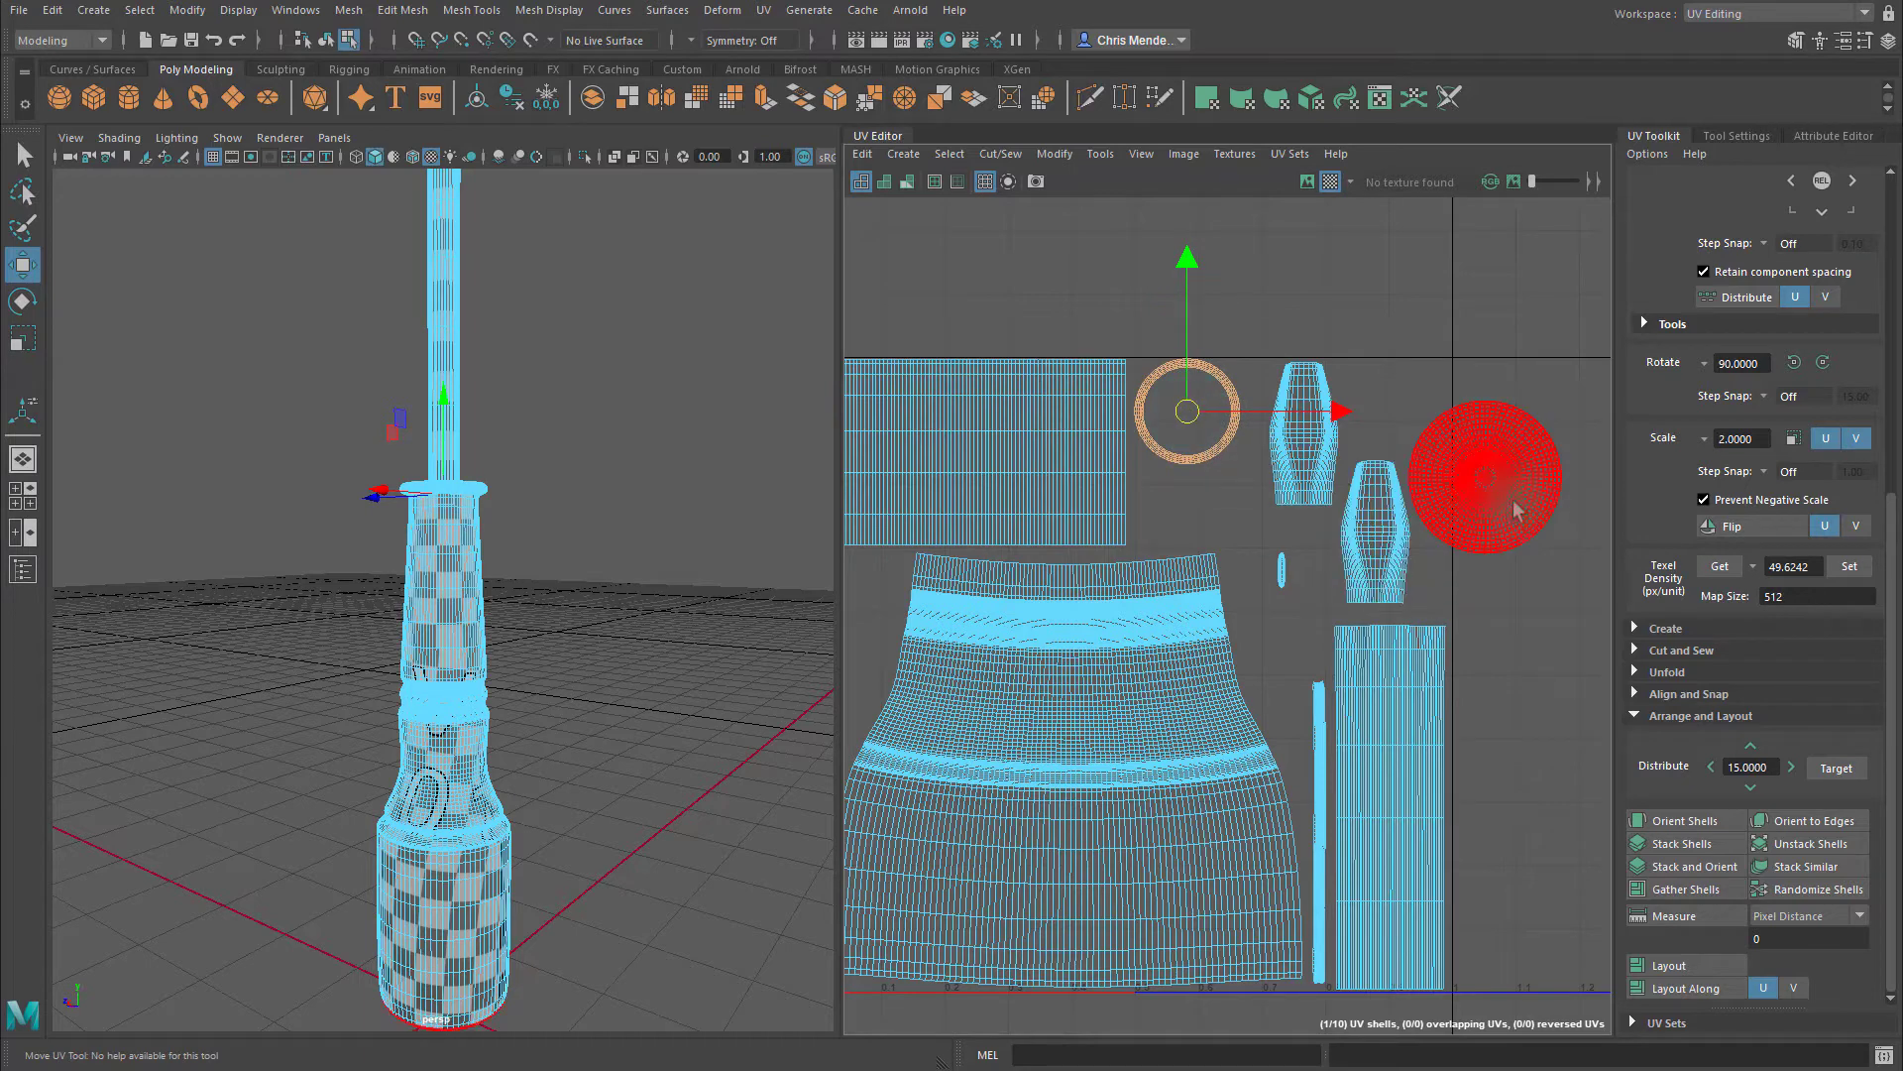
scroll(1137, 657, "down", 3)
scroll(1217, 656, "up", 3)
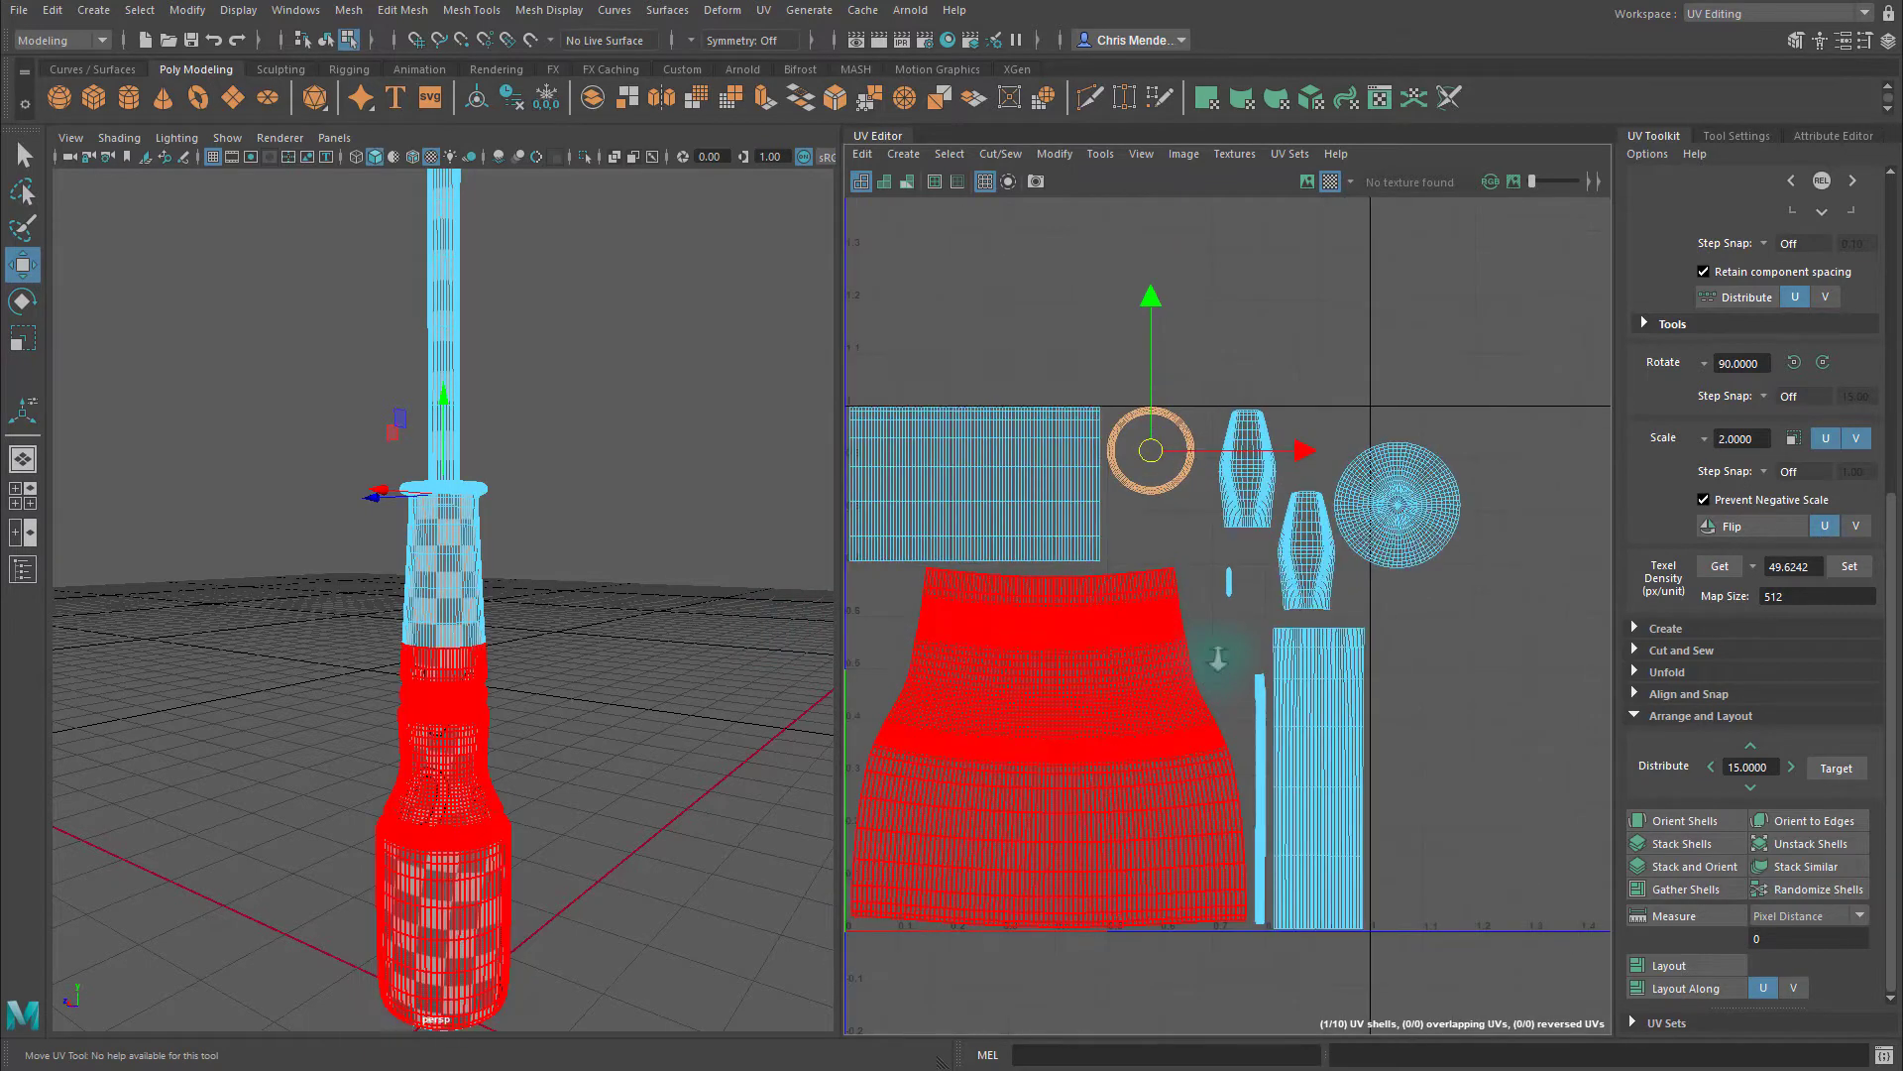
left_click_drag(1170, 461, 1262, 630)
Step: Move the upper tapered shell toward the tile's right edge and place the round cap shell beside the upper handle shell
left_click(1475, 485)
left_click_drag(1475, 486, 1353, 441)
left_click(1268, 421)
left_click_drag(1155, 451, 1161, 442)
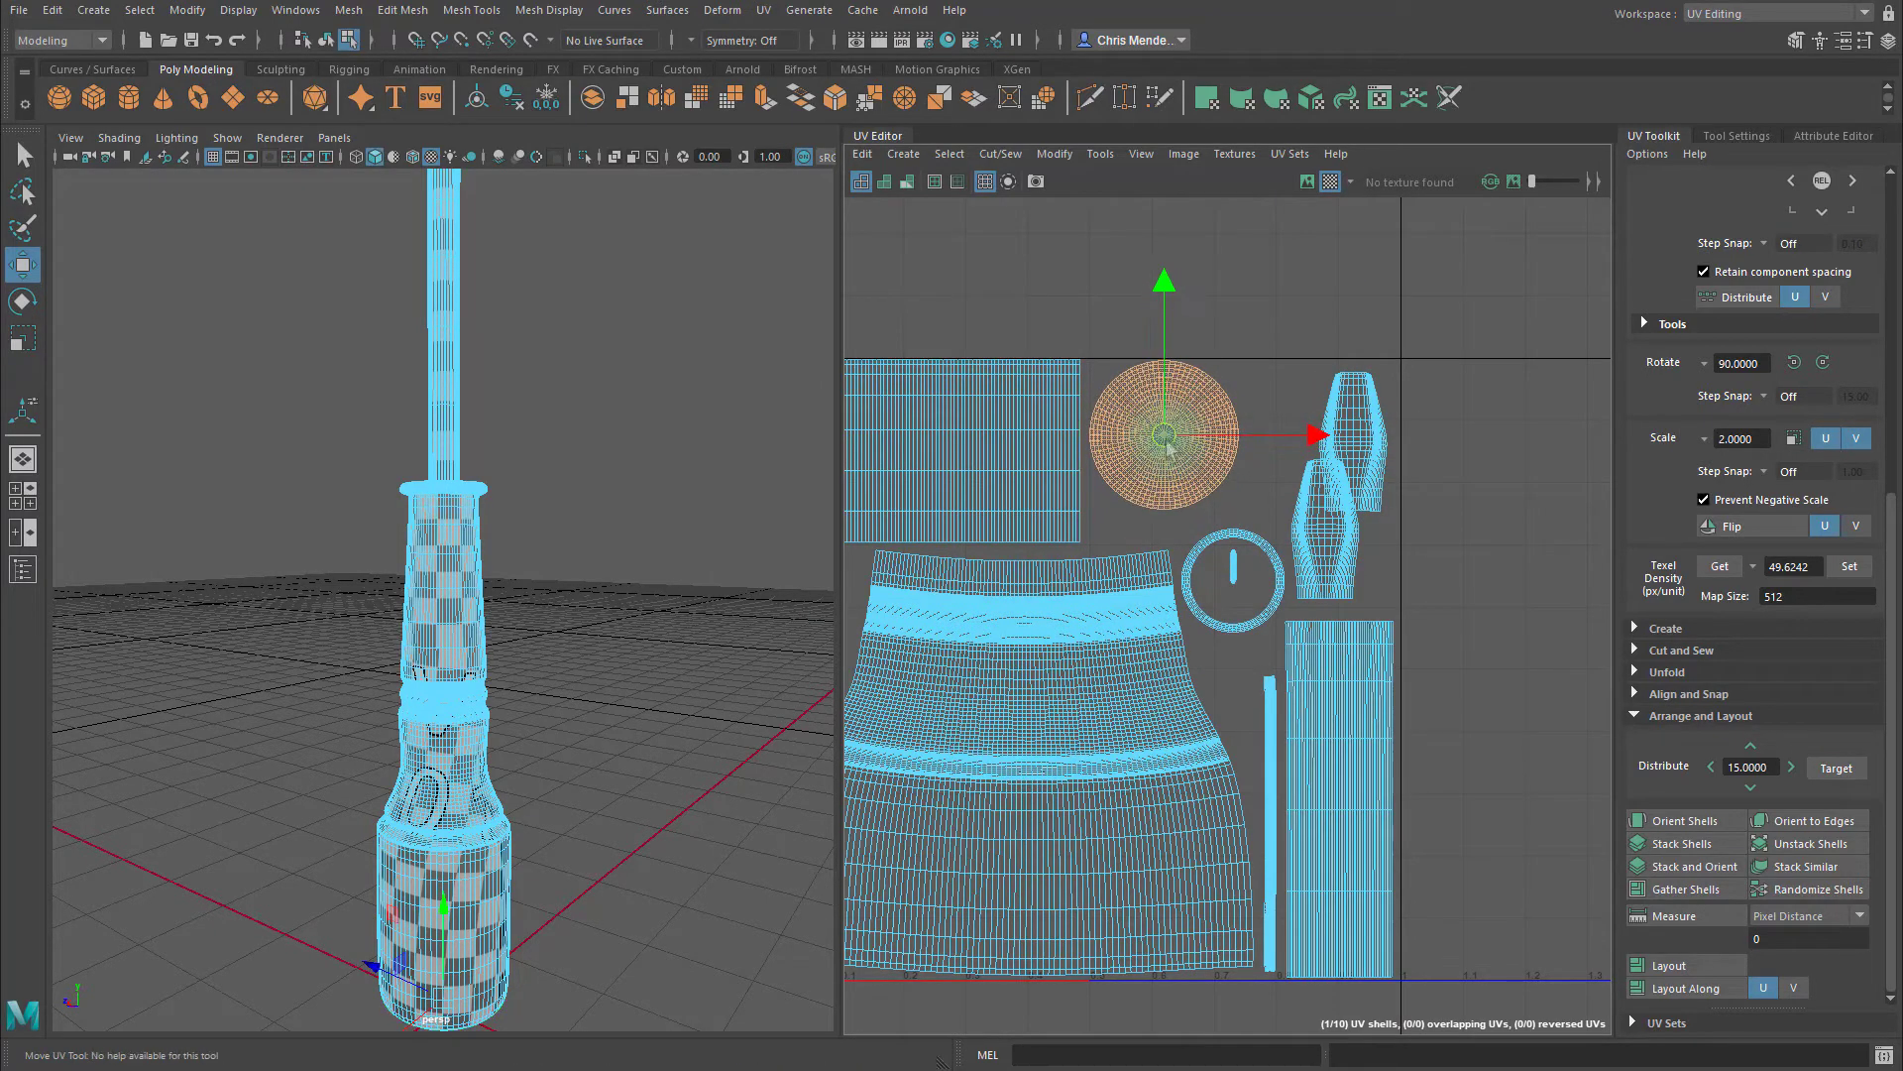
Step: Lower the ring shell slightly beside the lower handle and move the tiny sliver shell out of it, up to the round cap's lower edge
left_click(1270, 732)
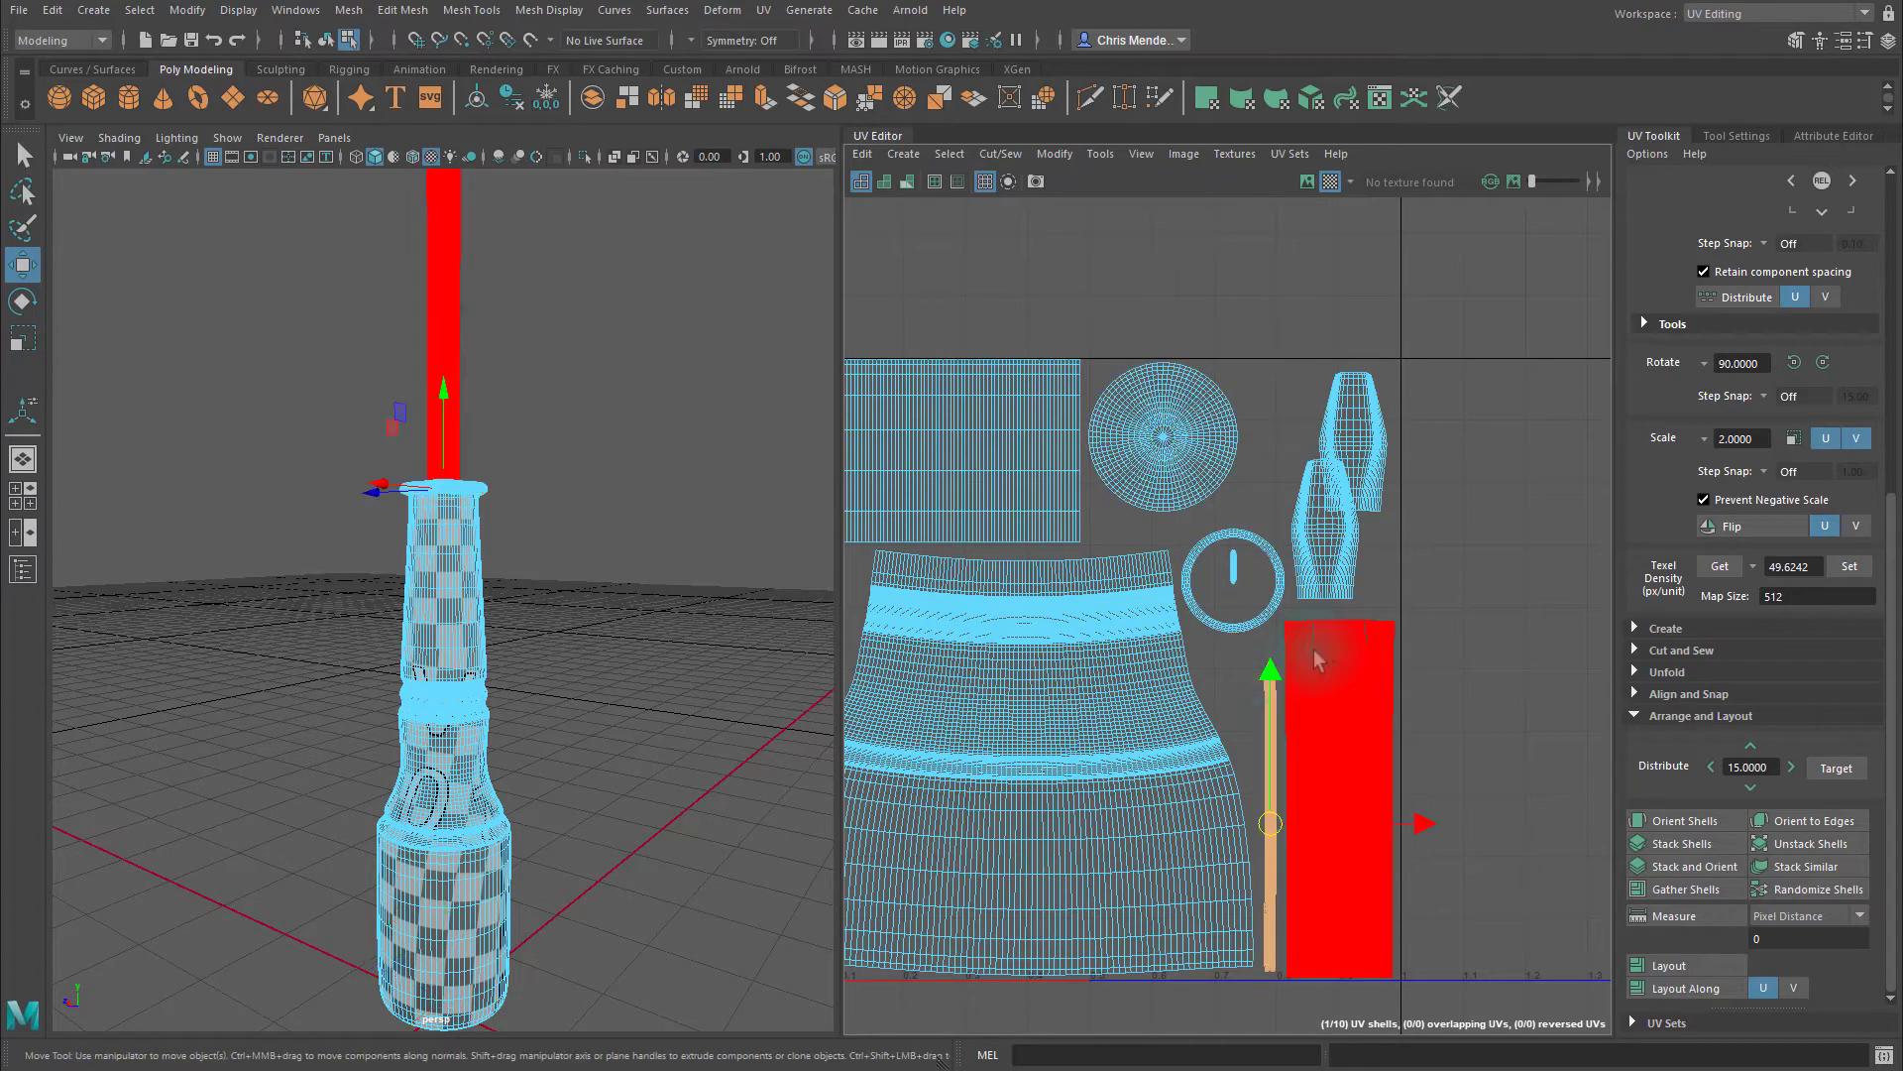
left_click(1244, 623)
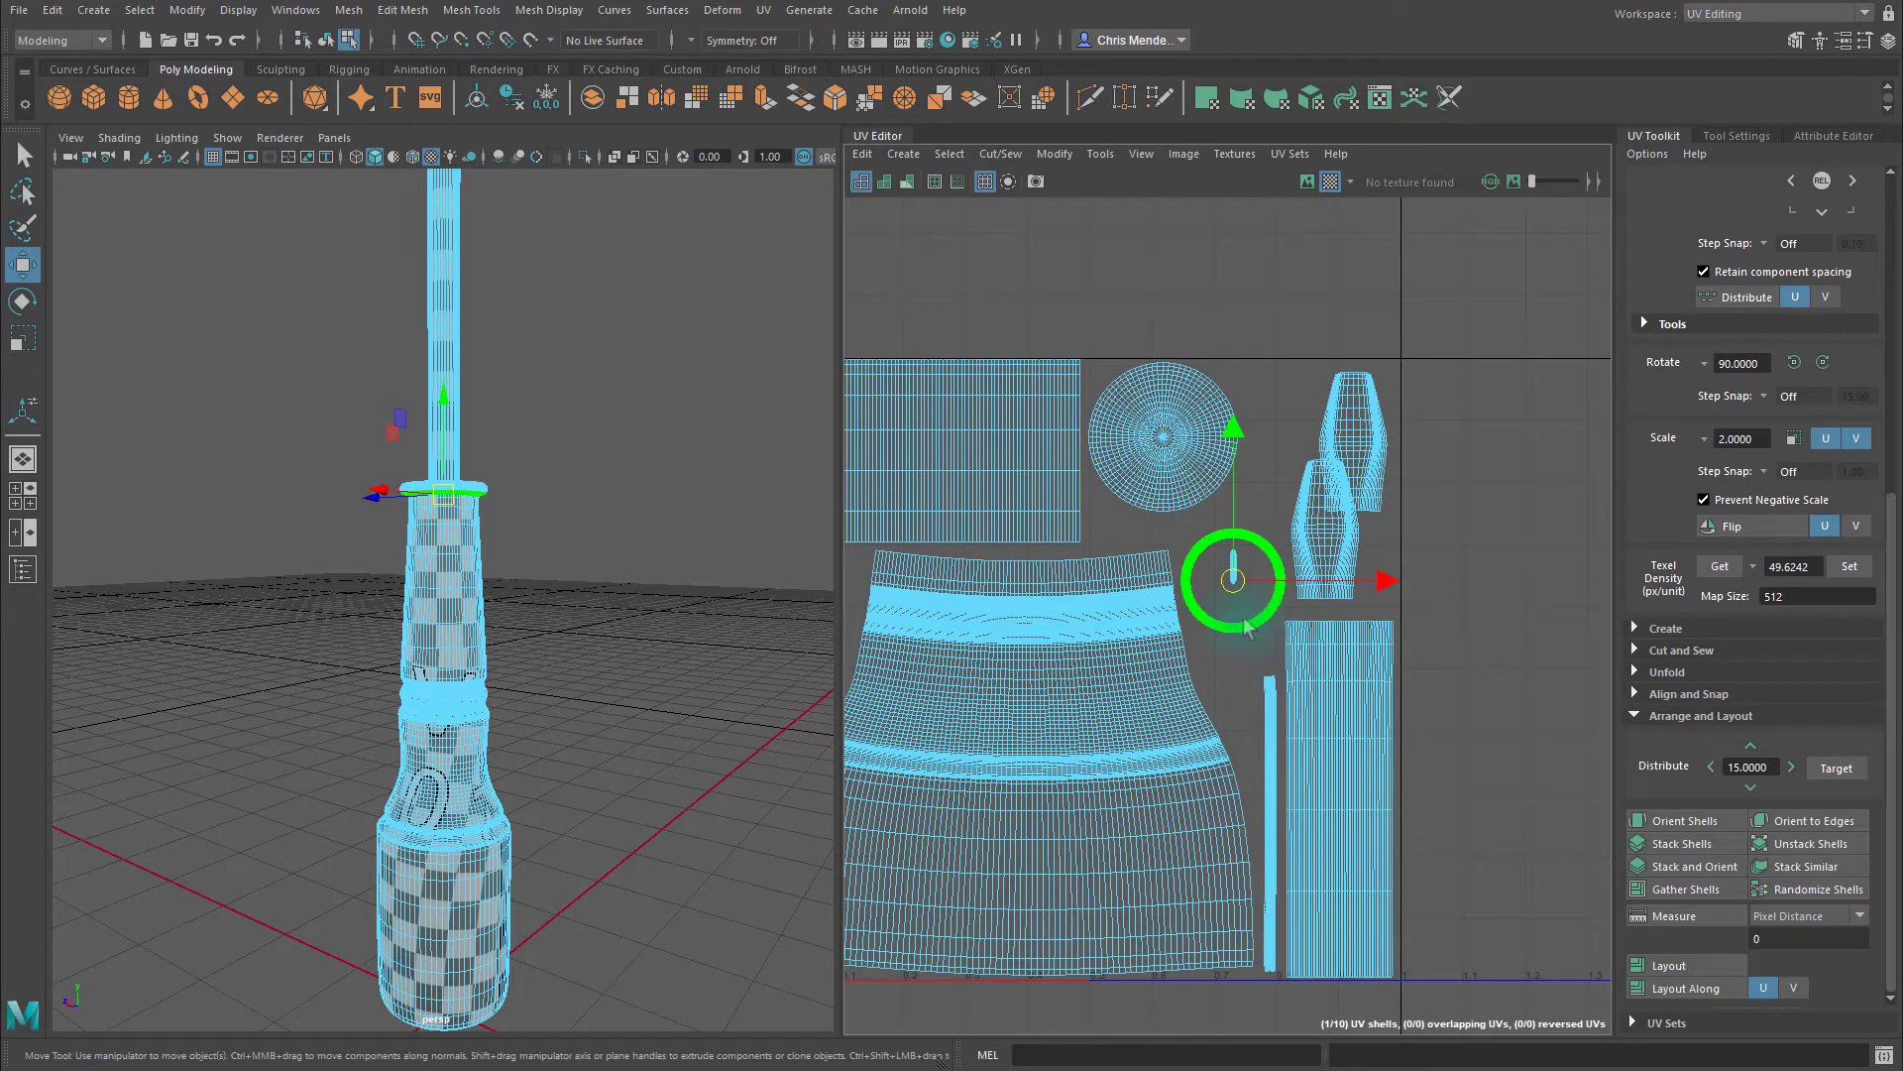
left_click_drag(1247, 573, 1243, 617)
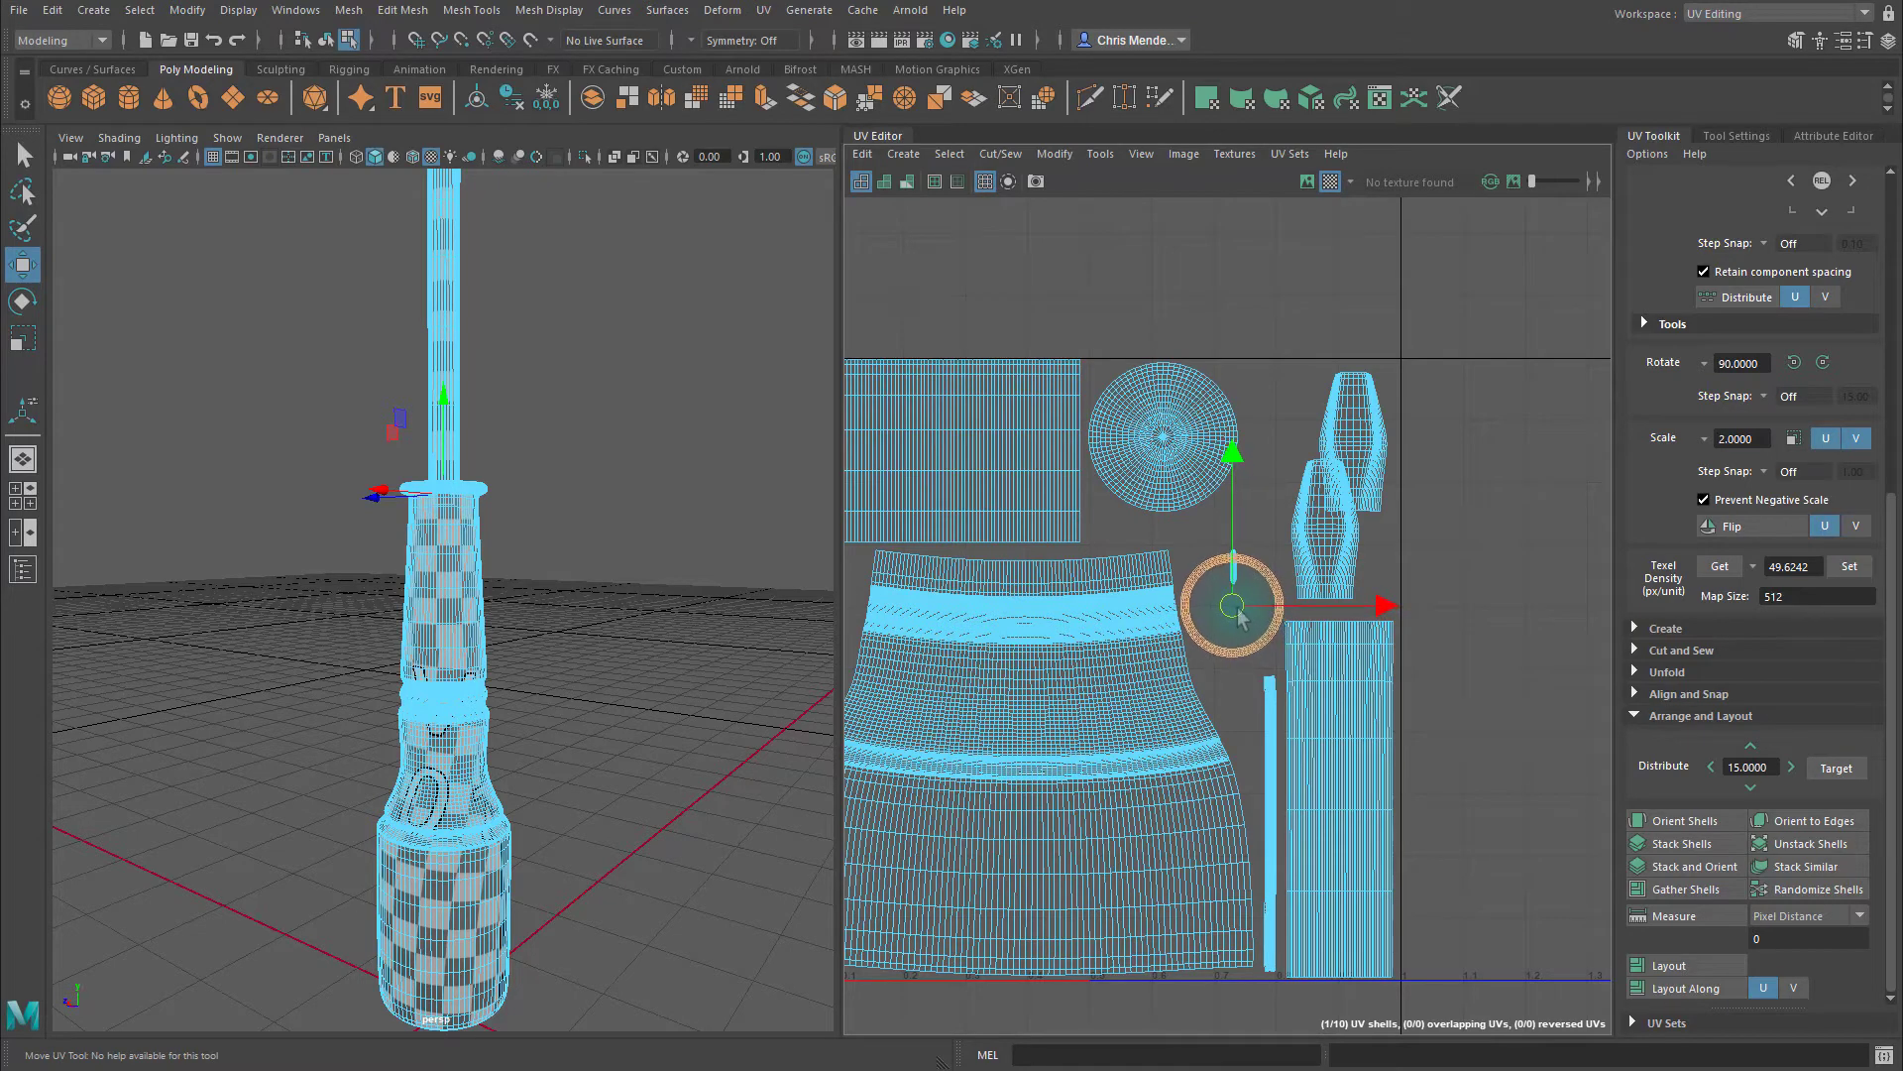
left_click(1236, 575)
left_click_drag(1232, 566, 1284, 466)
Step: Arrange the two tapered shells side by side at equal height between the round cap shell and the tile's right edge
left_click(1333, 535)
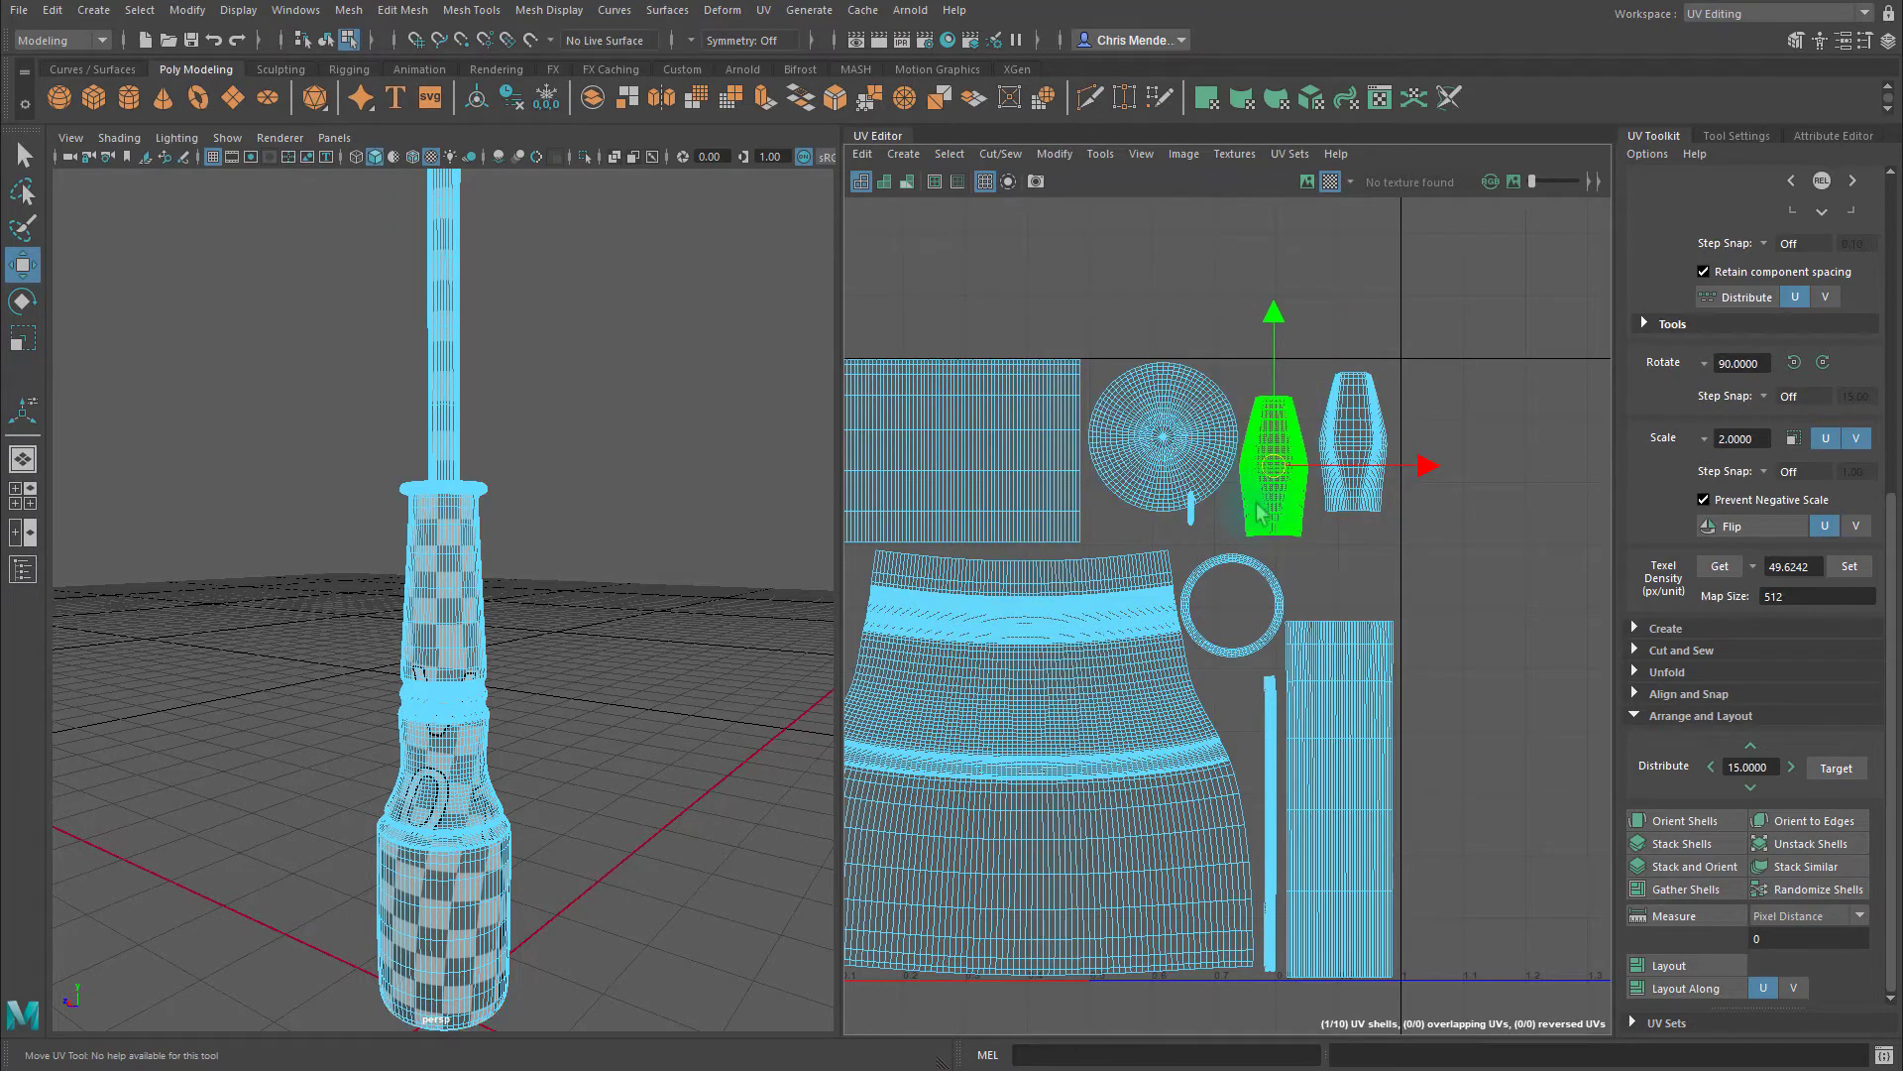
left_click_drag(1274, 478, 1285, 518)
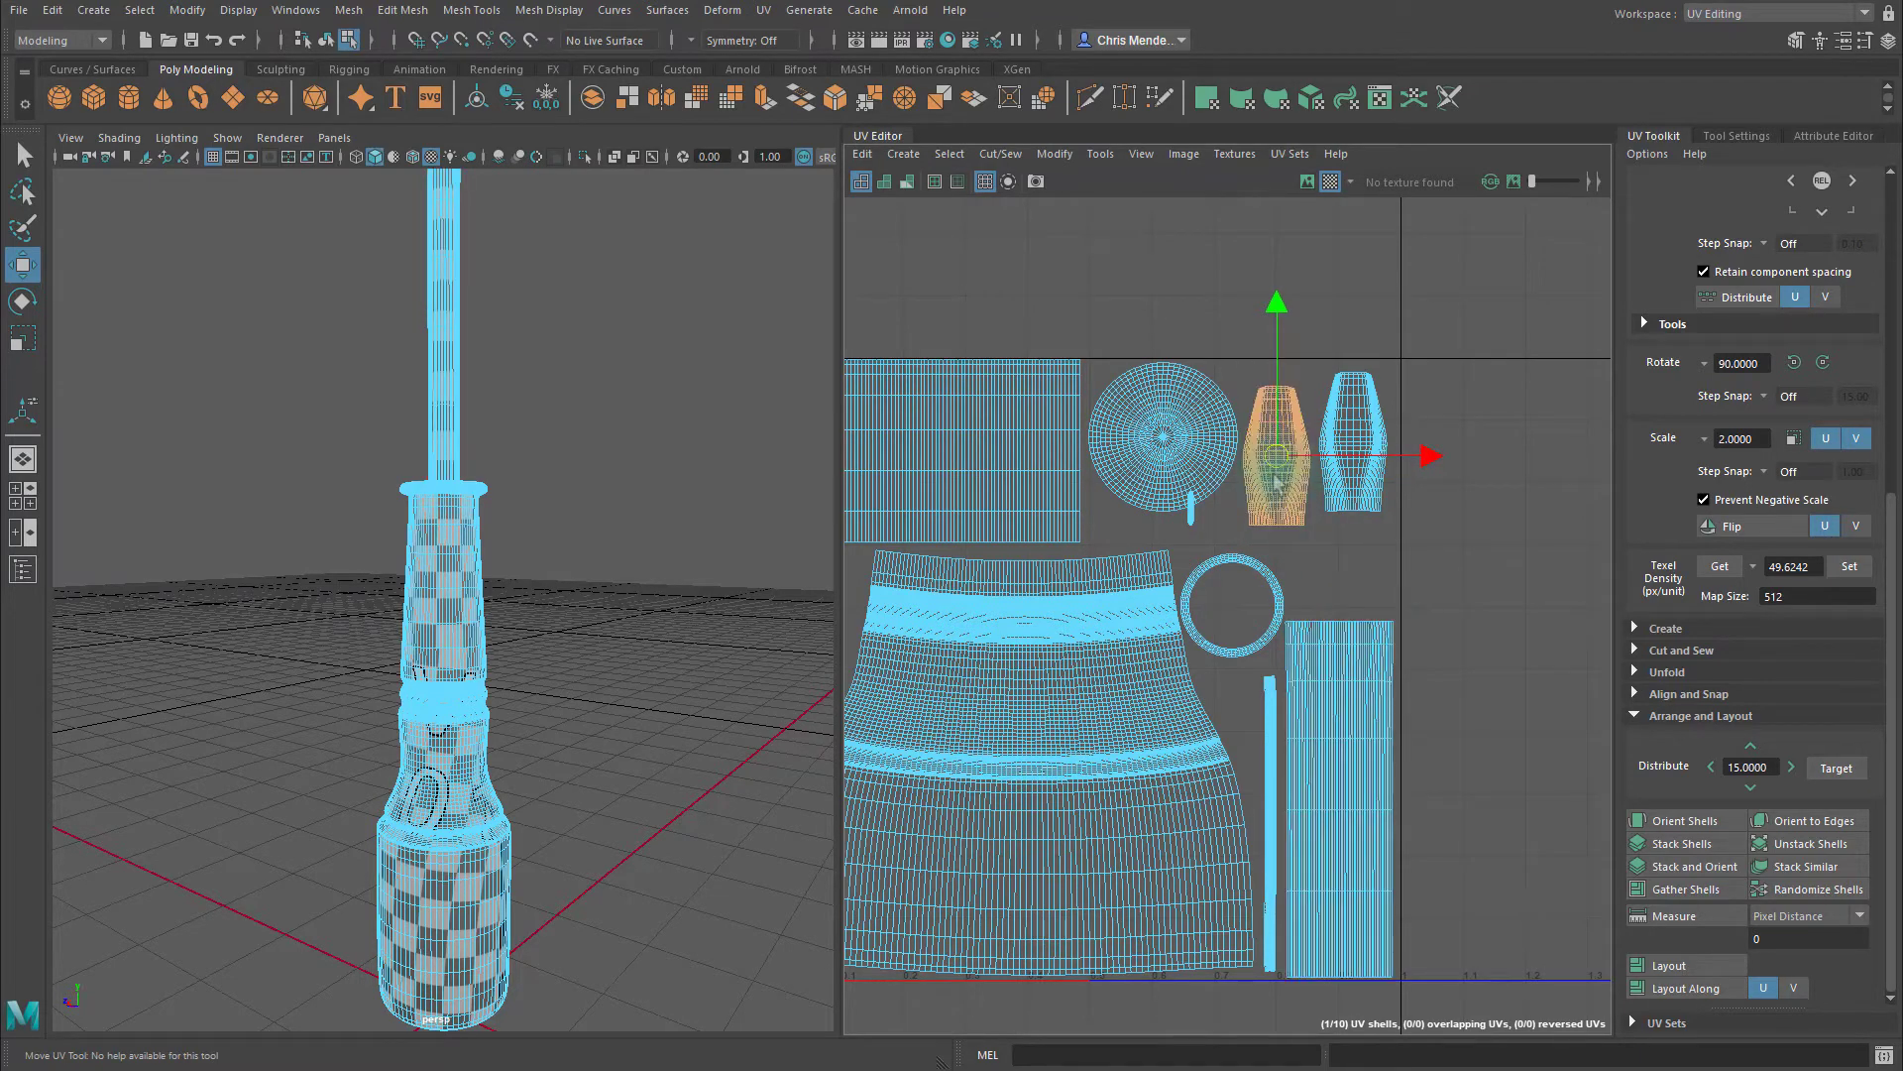
left_click_drag(1273, 474, 1346, 514)
left_click(1341, 439)
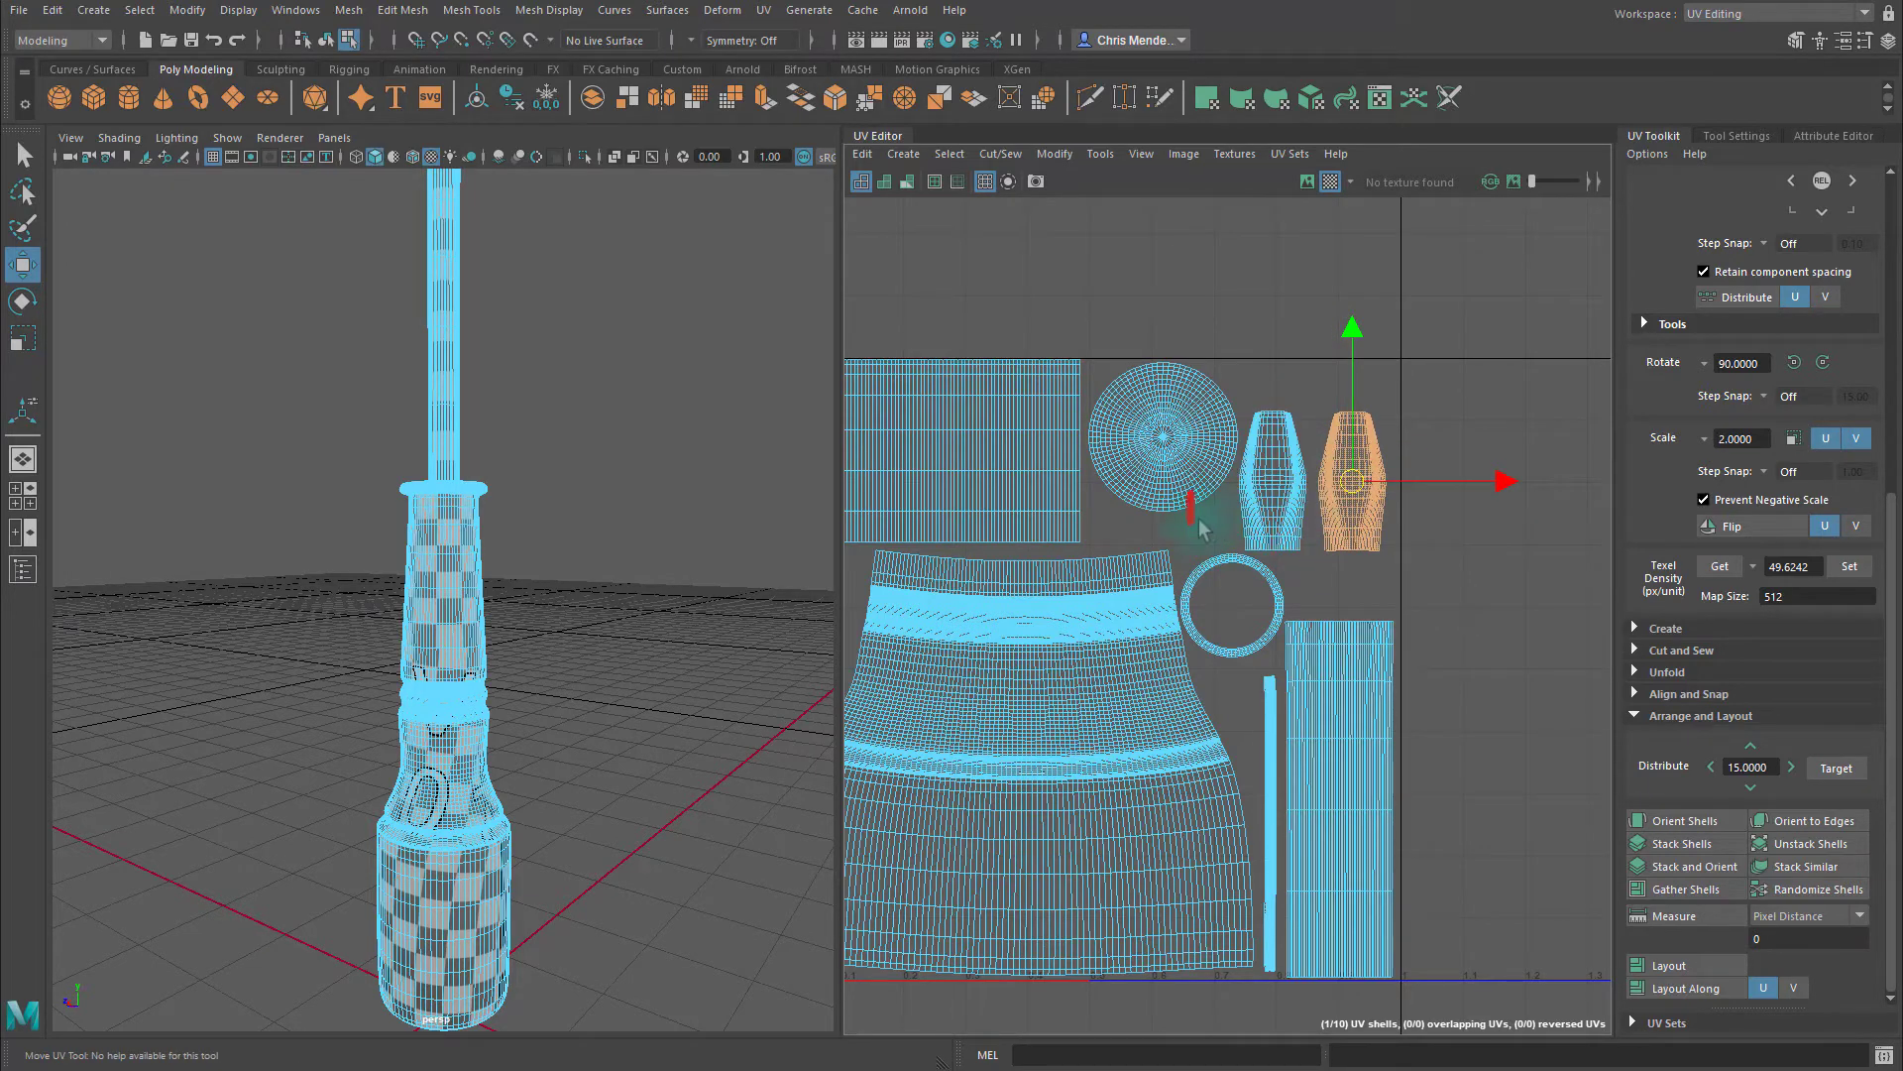
left_click(1194, 510)
left_click(1274, 476, "shift")
left_click(1353, 481, "shift")
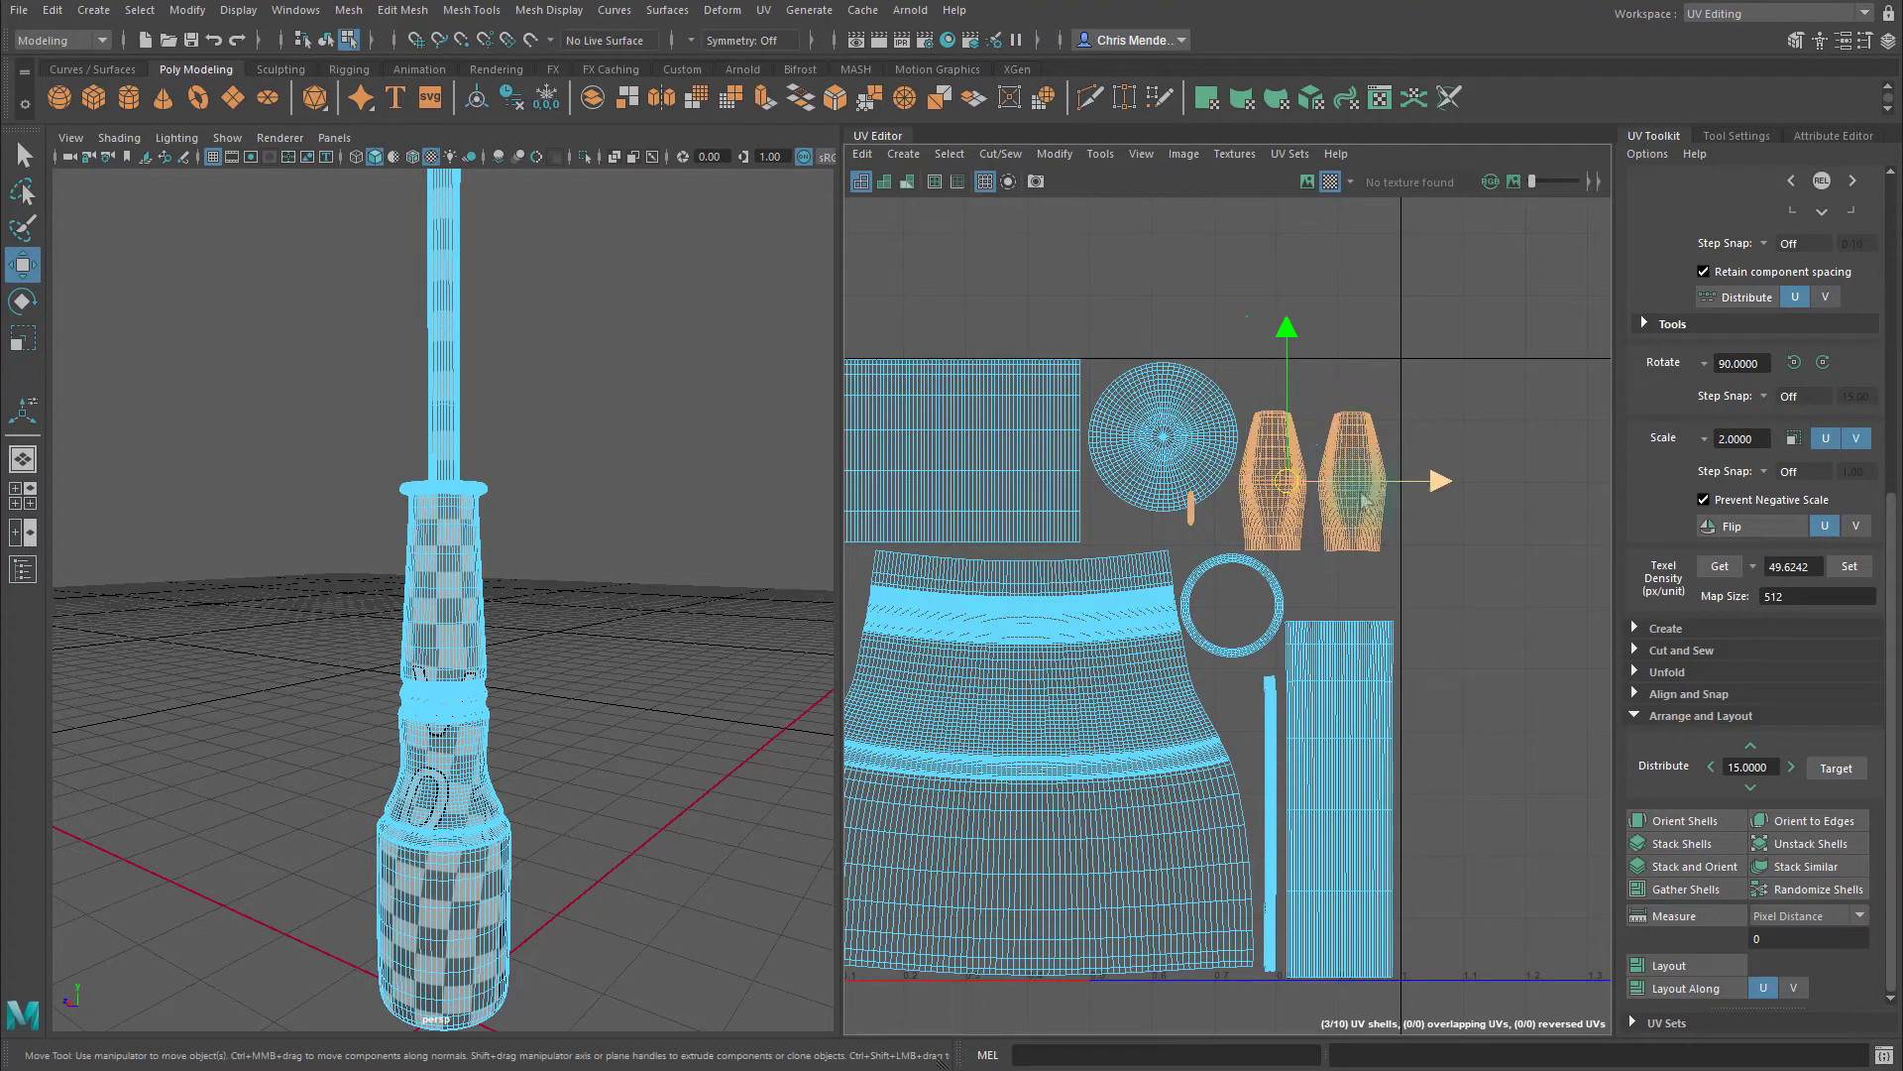
left_click(1348, 646)
left_click(1353, 476)
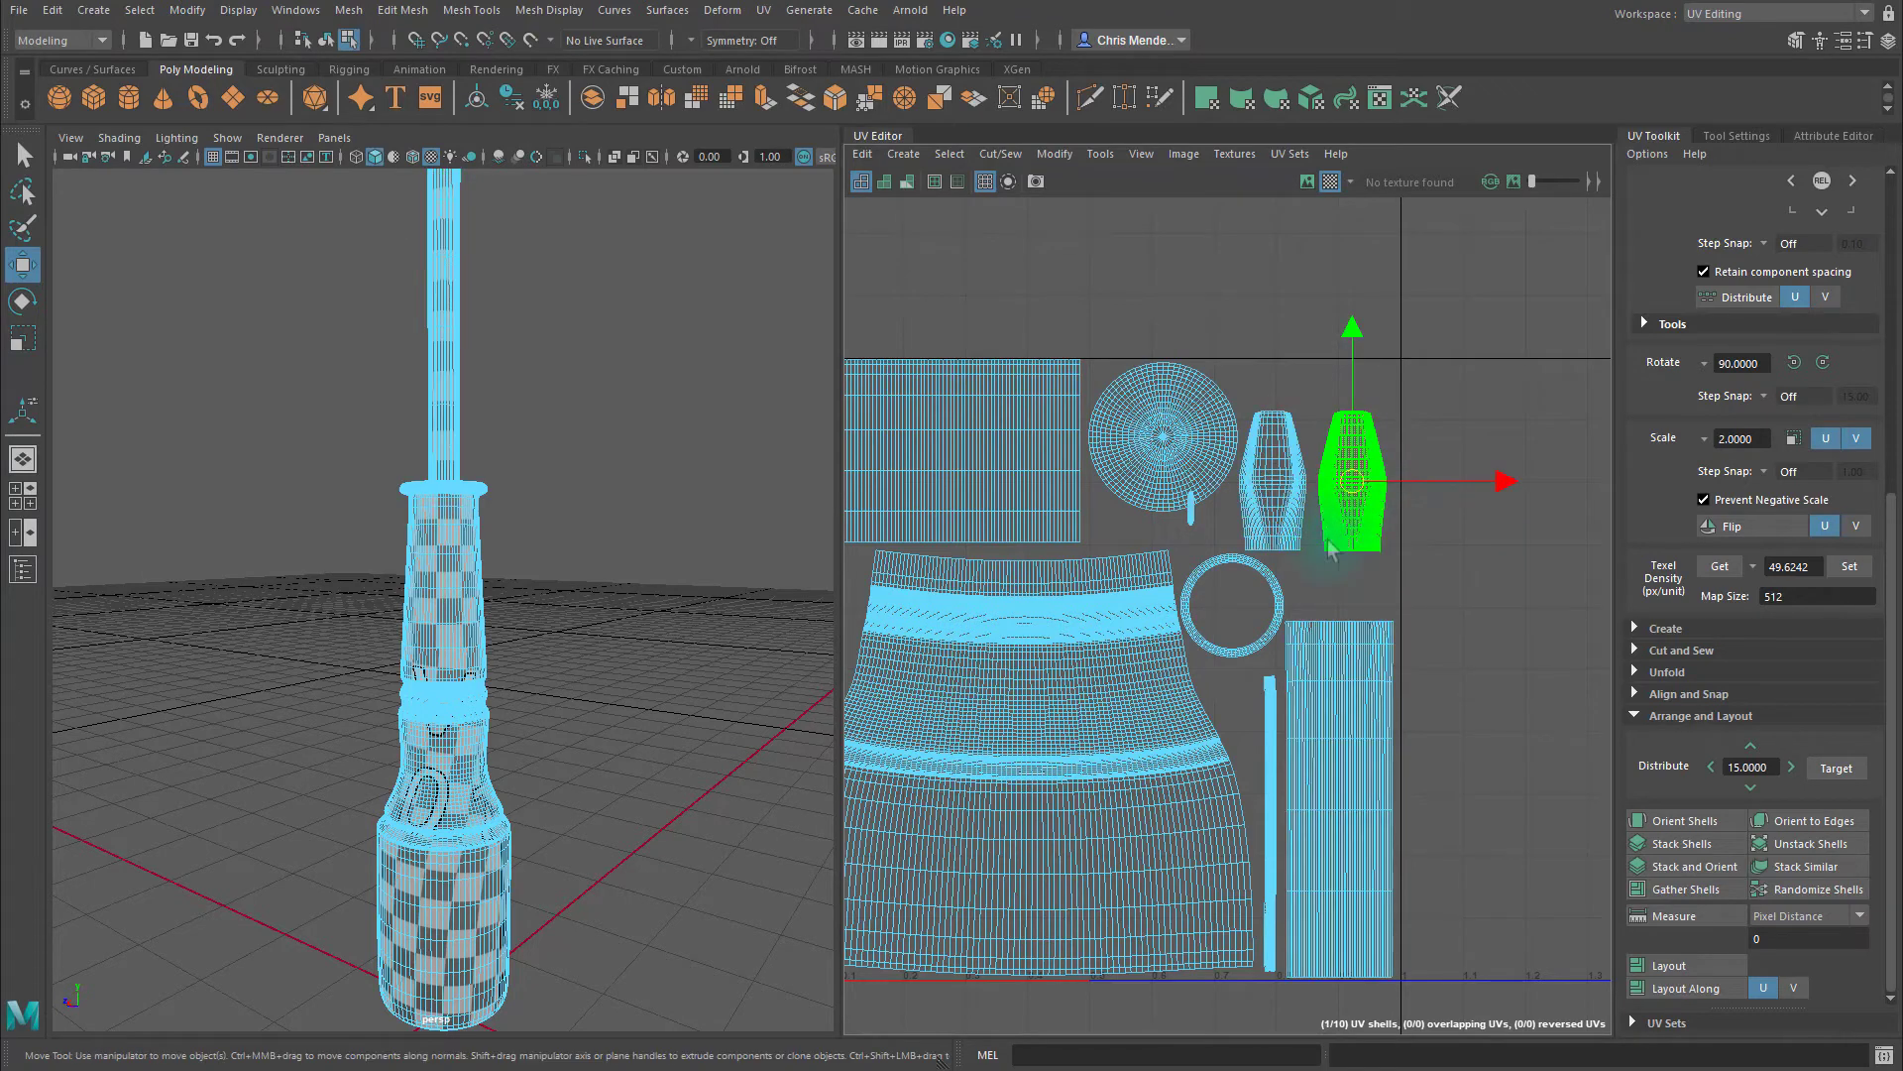
left_click(1343, 733)
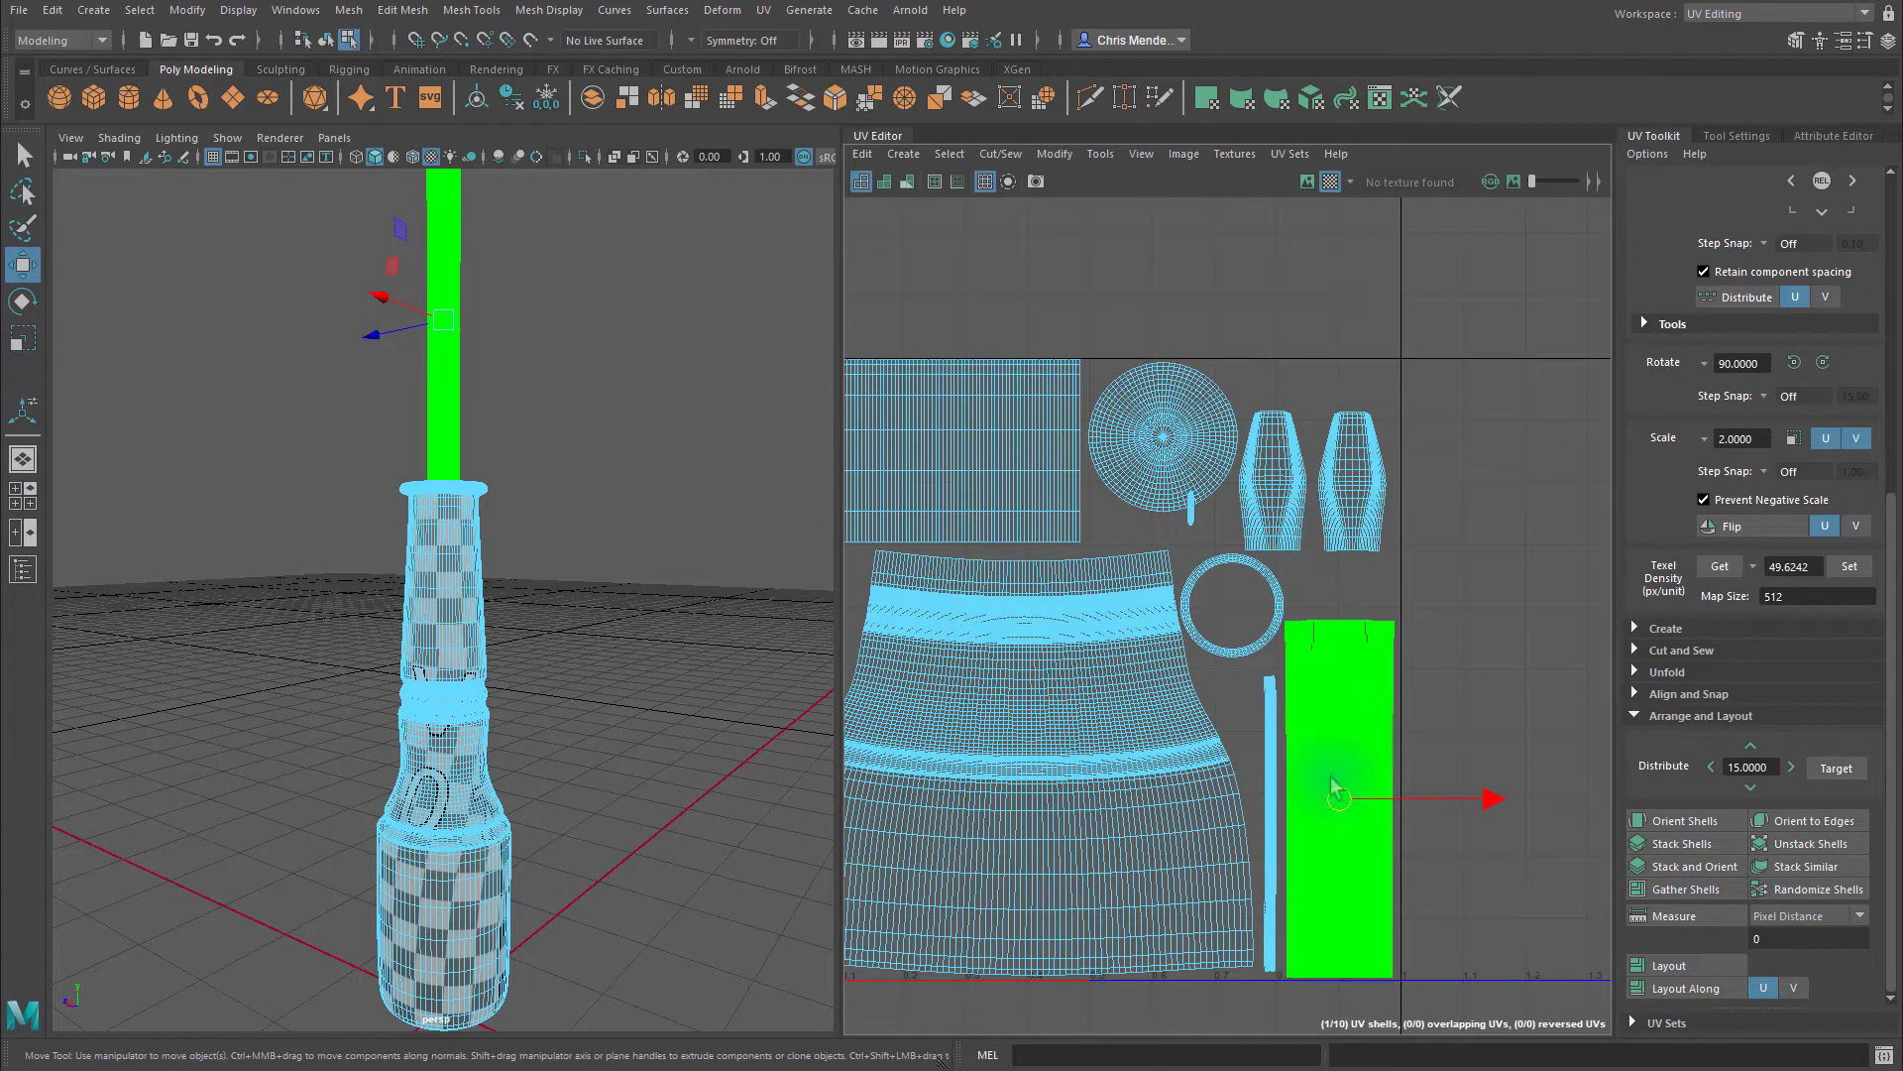
left_click(1304, 495)
Step: Move the tiny sliver shell from the round cap's lower edge into the centre of the ring shell
left_click(1191, 511)
left_click_drag(1191, 511, 1234, 604)
scroll(1259, 560, "up", 5)
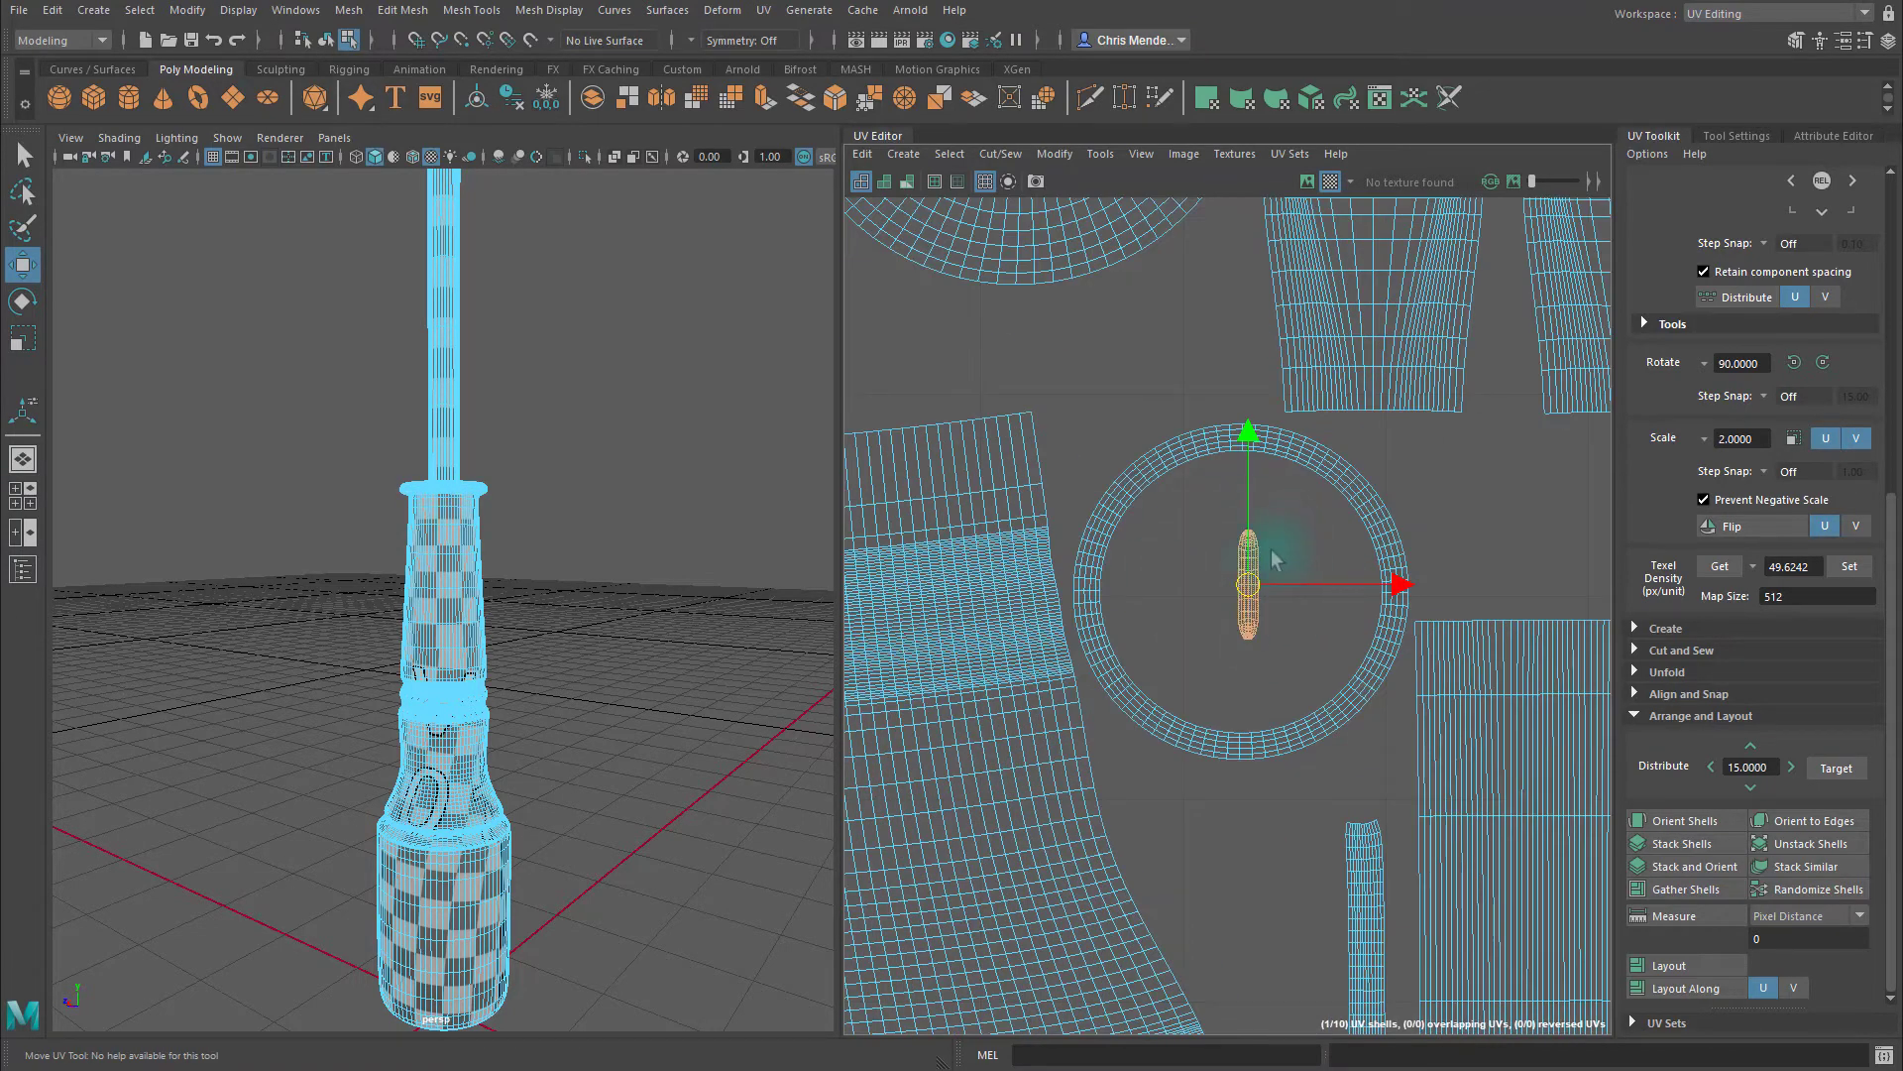
scroll(1275, 560, "down", 3)
Step: Nudge both tapered shells slightly upward, keeping them side by side between the round cap shell and the tile's right edge
left_click(1351, 398)
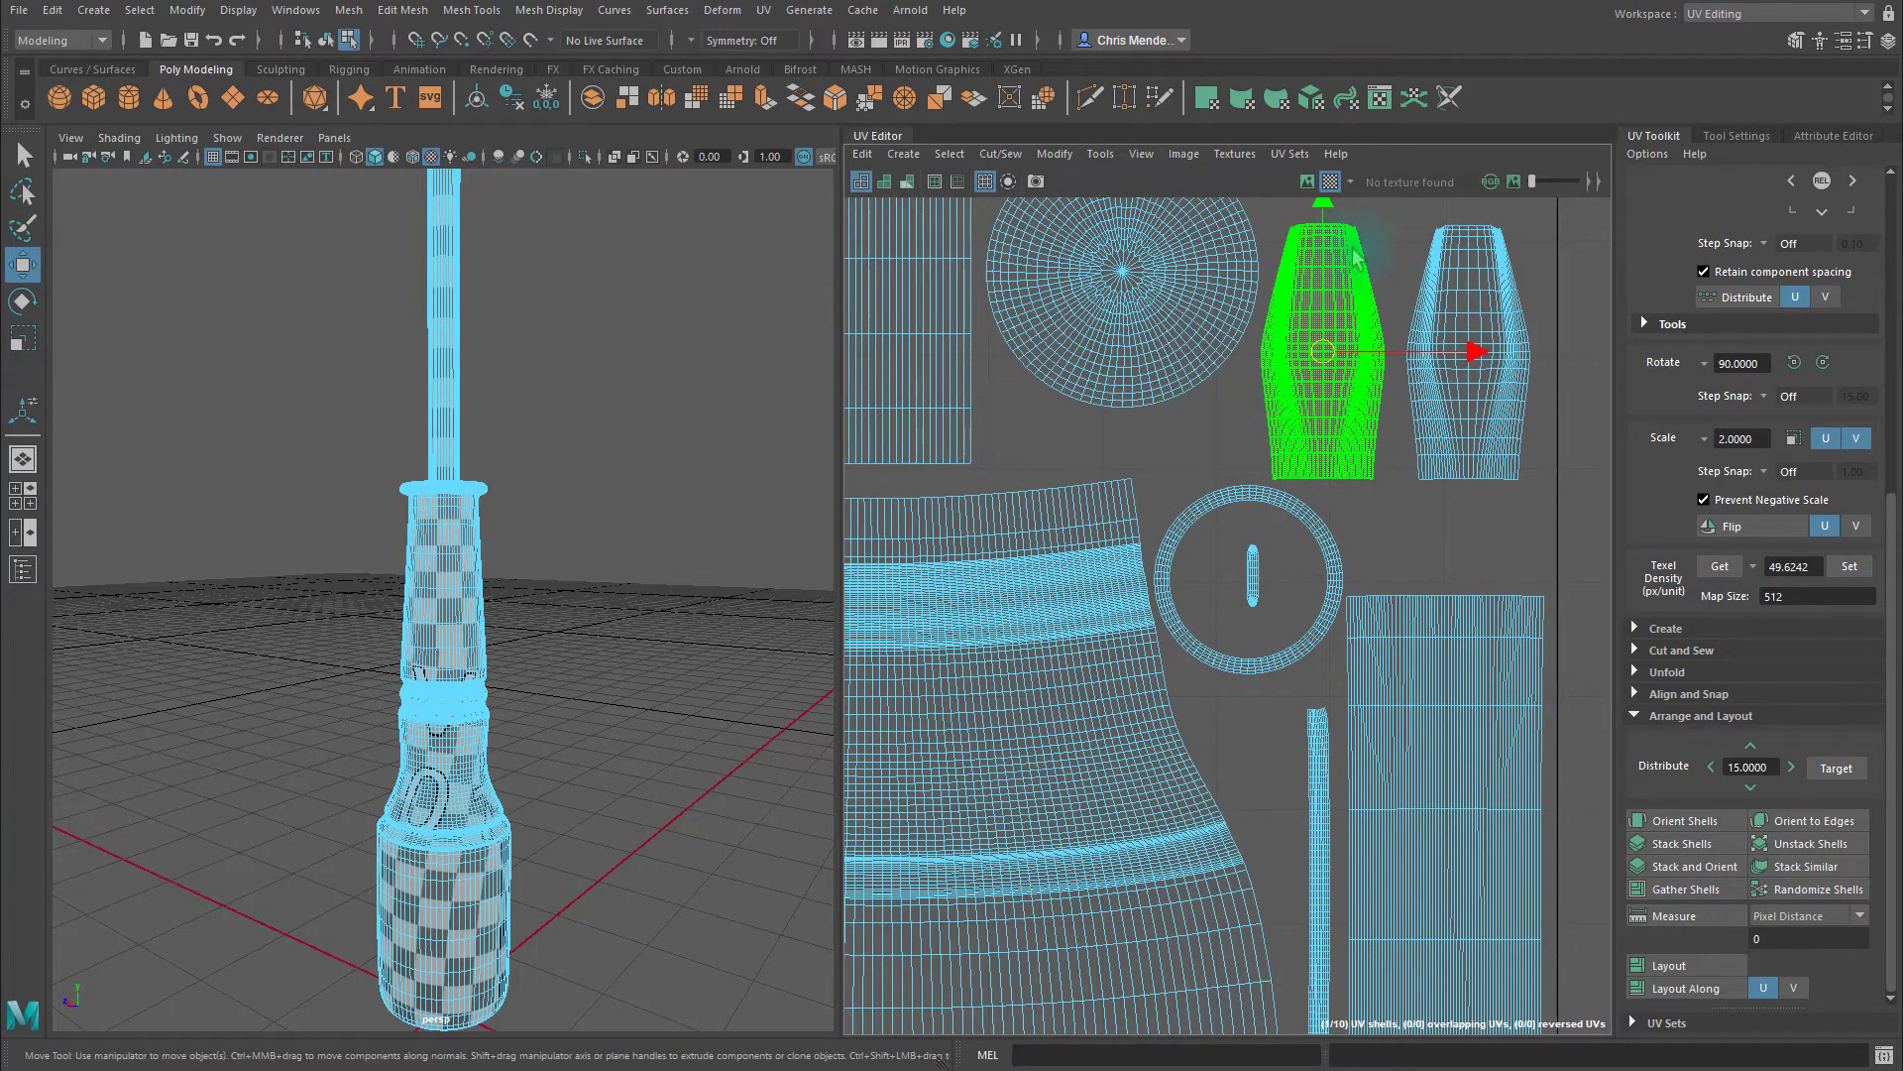
mouse_move(1312, 358)
left_mouse_down()
mouse_move(1329, 358)
mouse_move(1319, 343)
left_mouse_up()
left_click(1494, 377)
scroll(1487, 416, "down", 5)
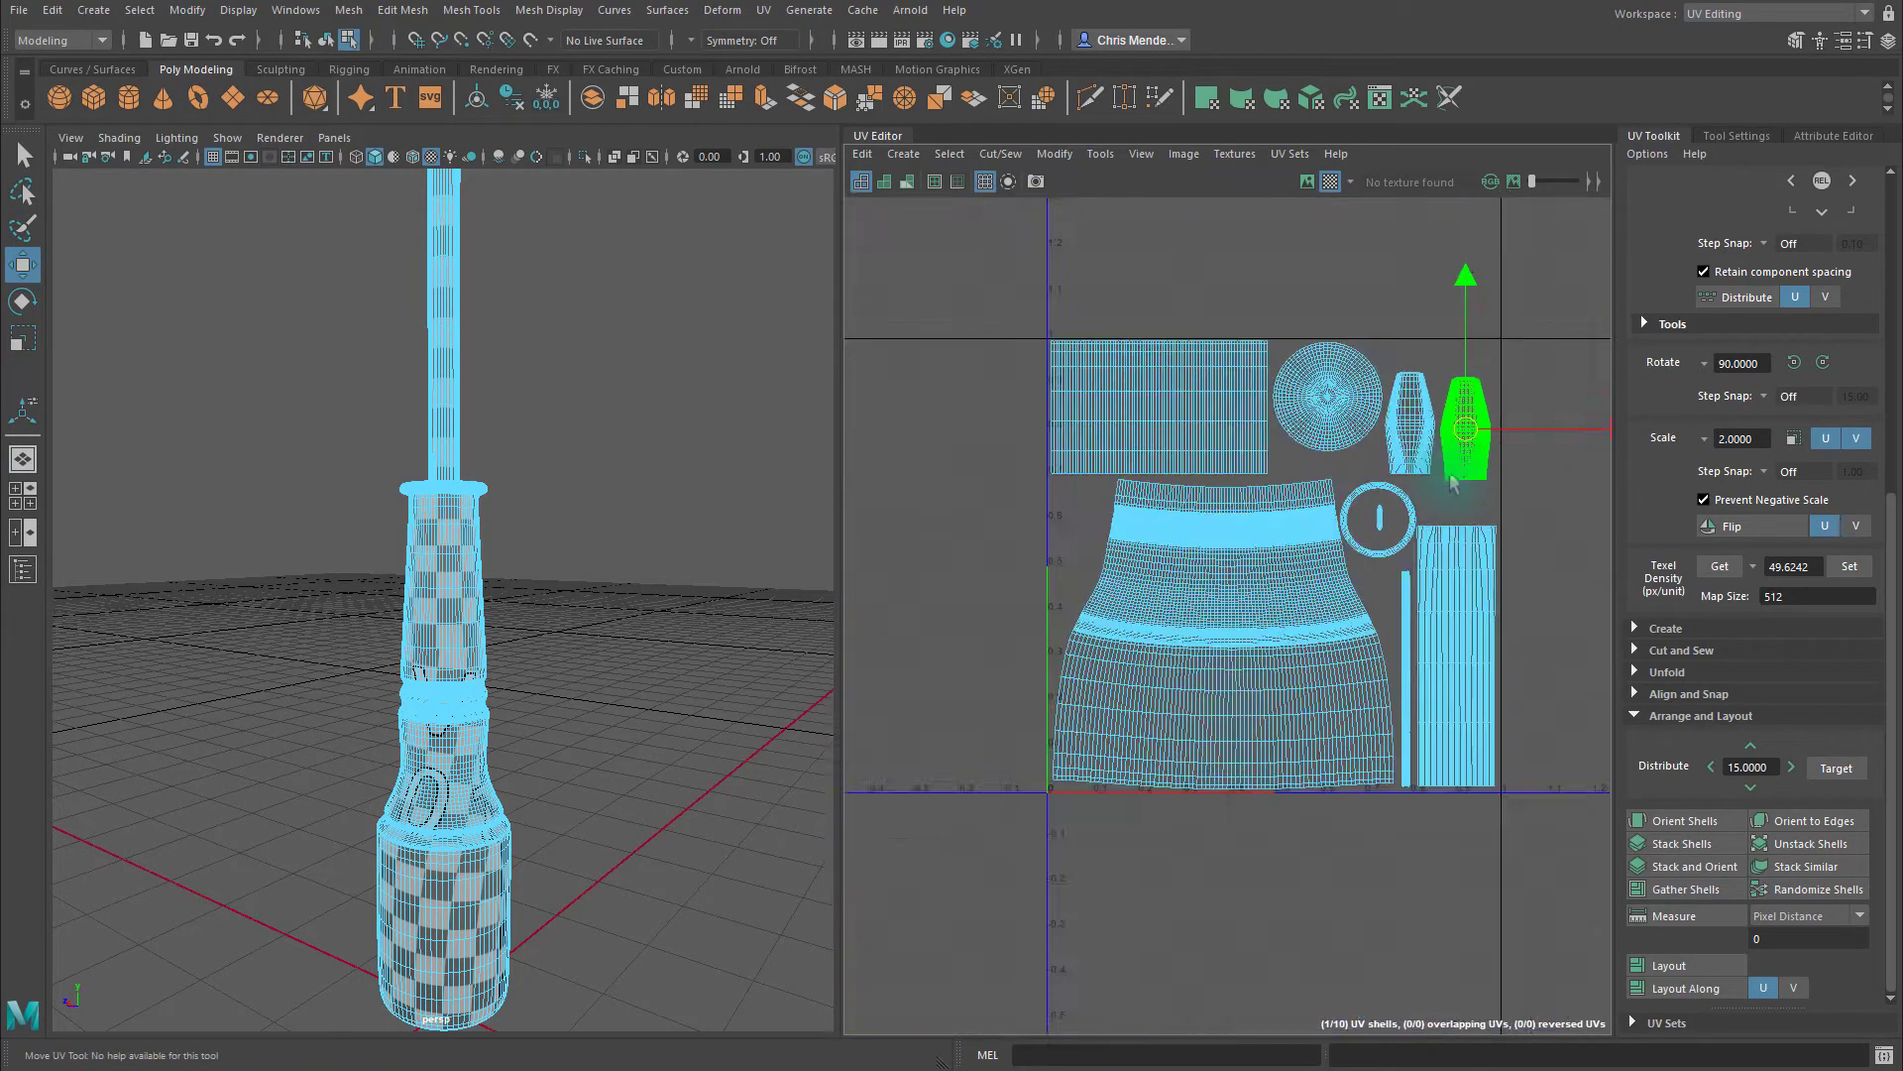
left_click_drag(1391, 503, 1392, 494)
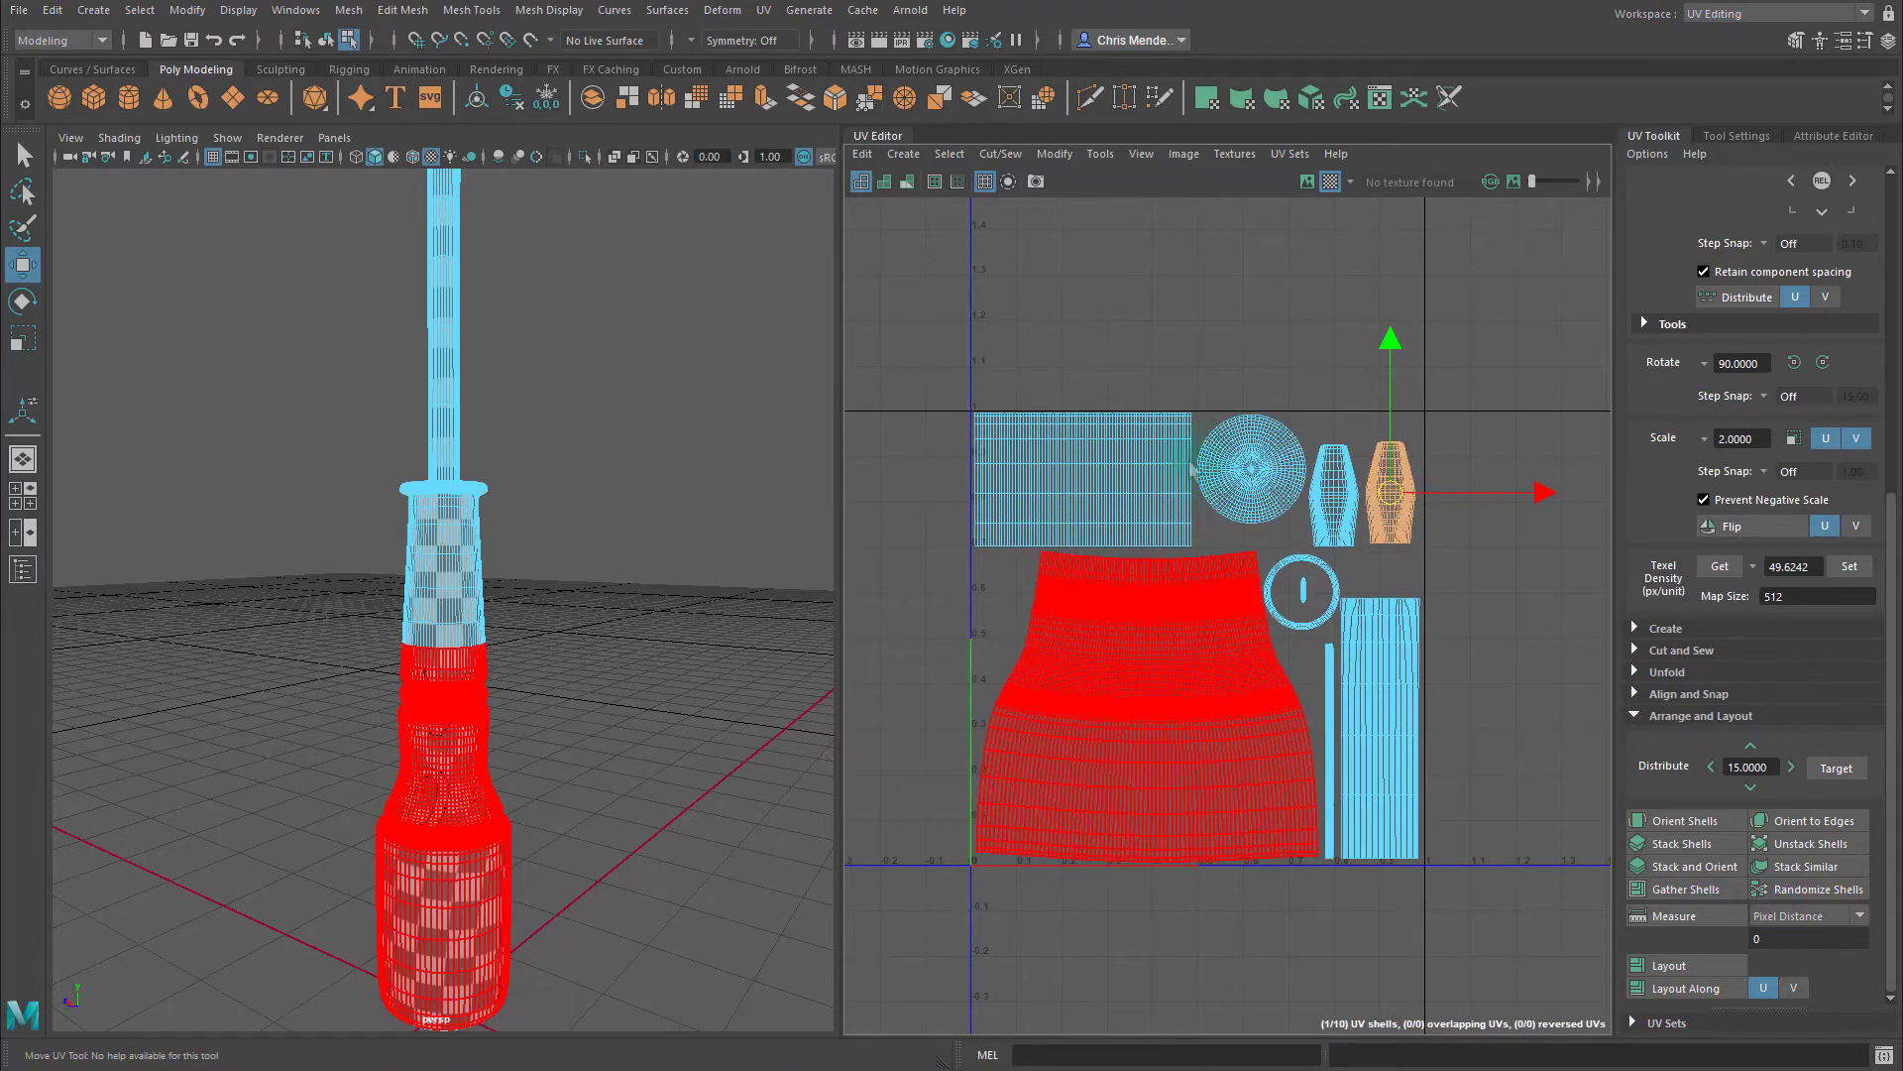
Step: Lower the upper handle shell slightly to leave a small gap below the tile's top edge
scroll(1075, 521, "up", 6)
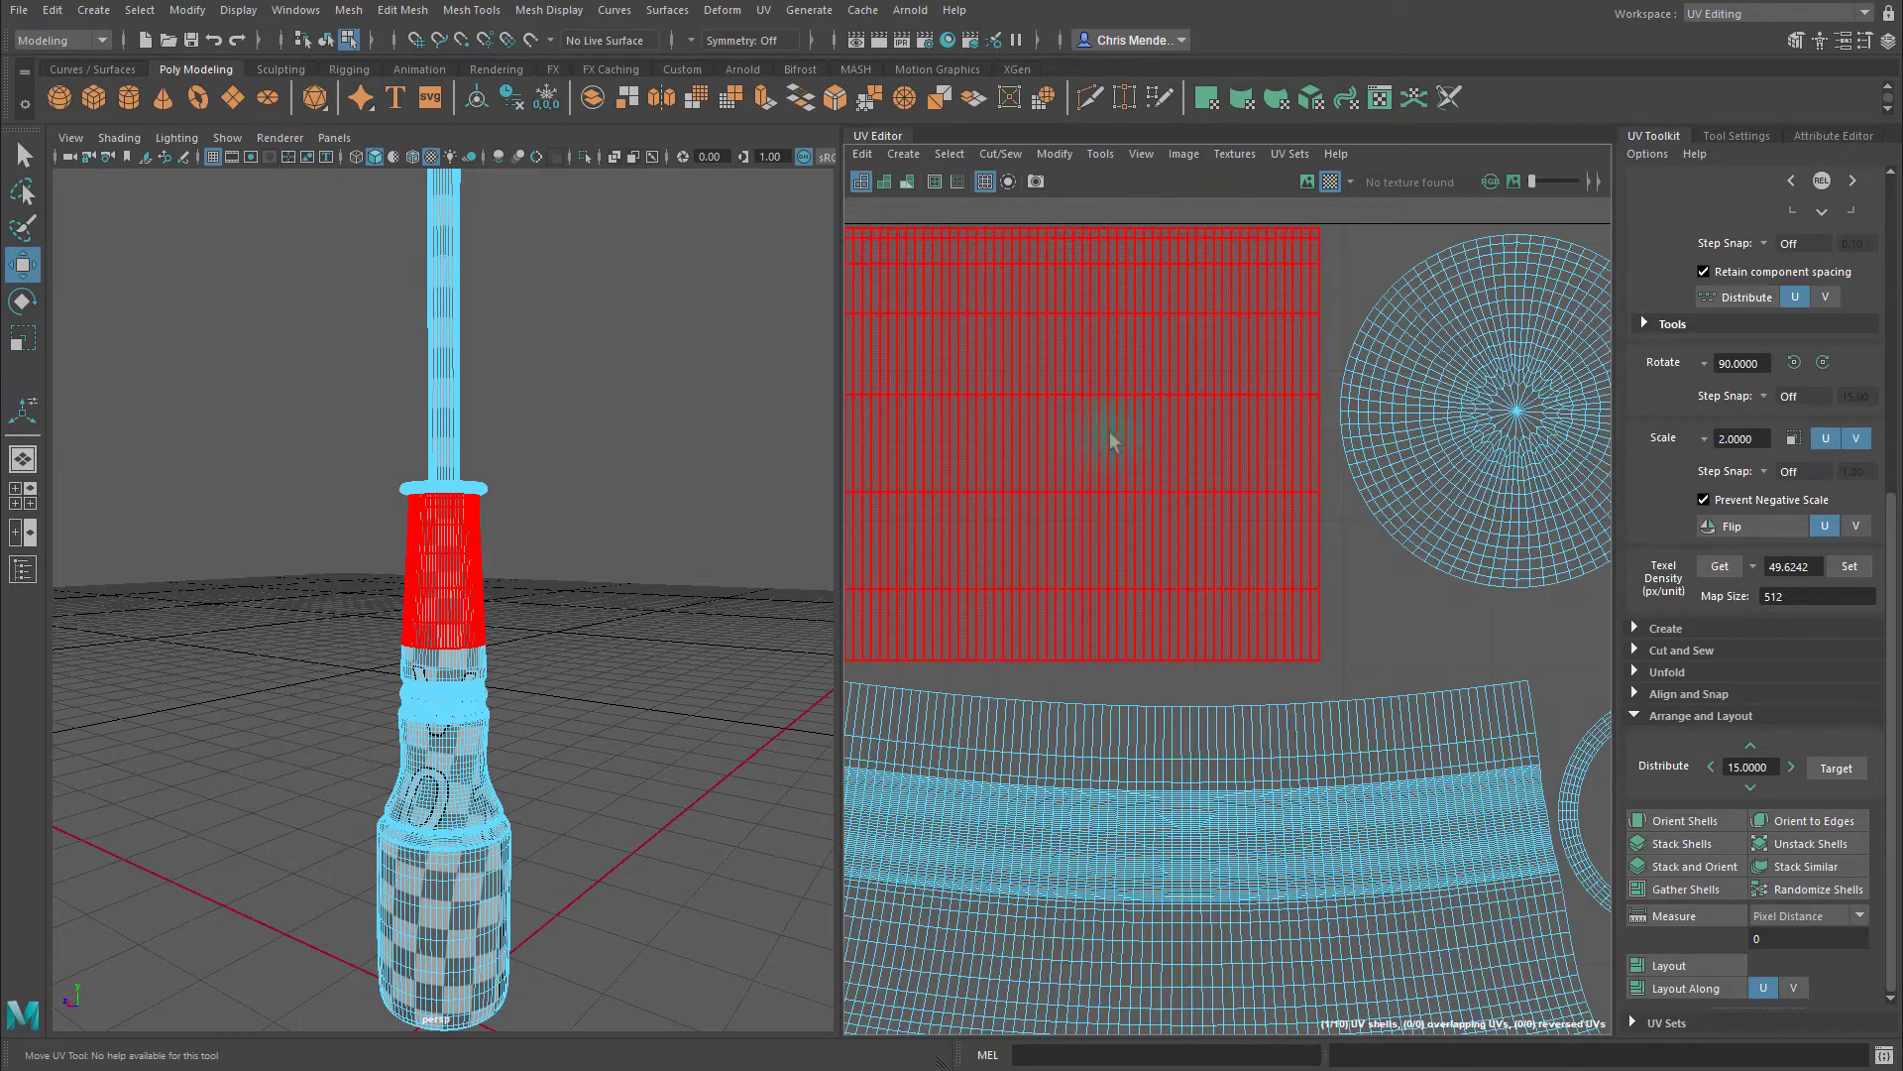
left_click(1168, 493)
middle_click_drag(1159, 427, 1233, 470, "alt")
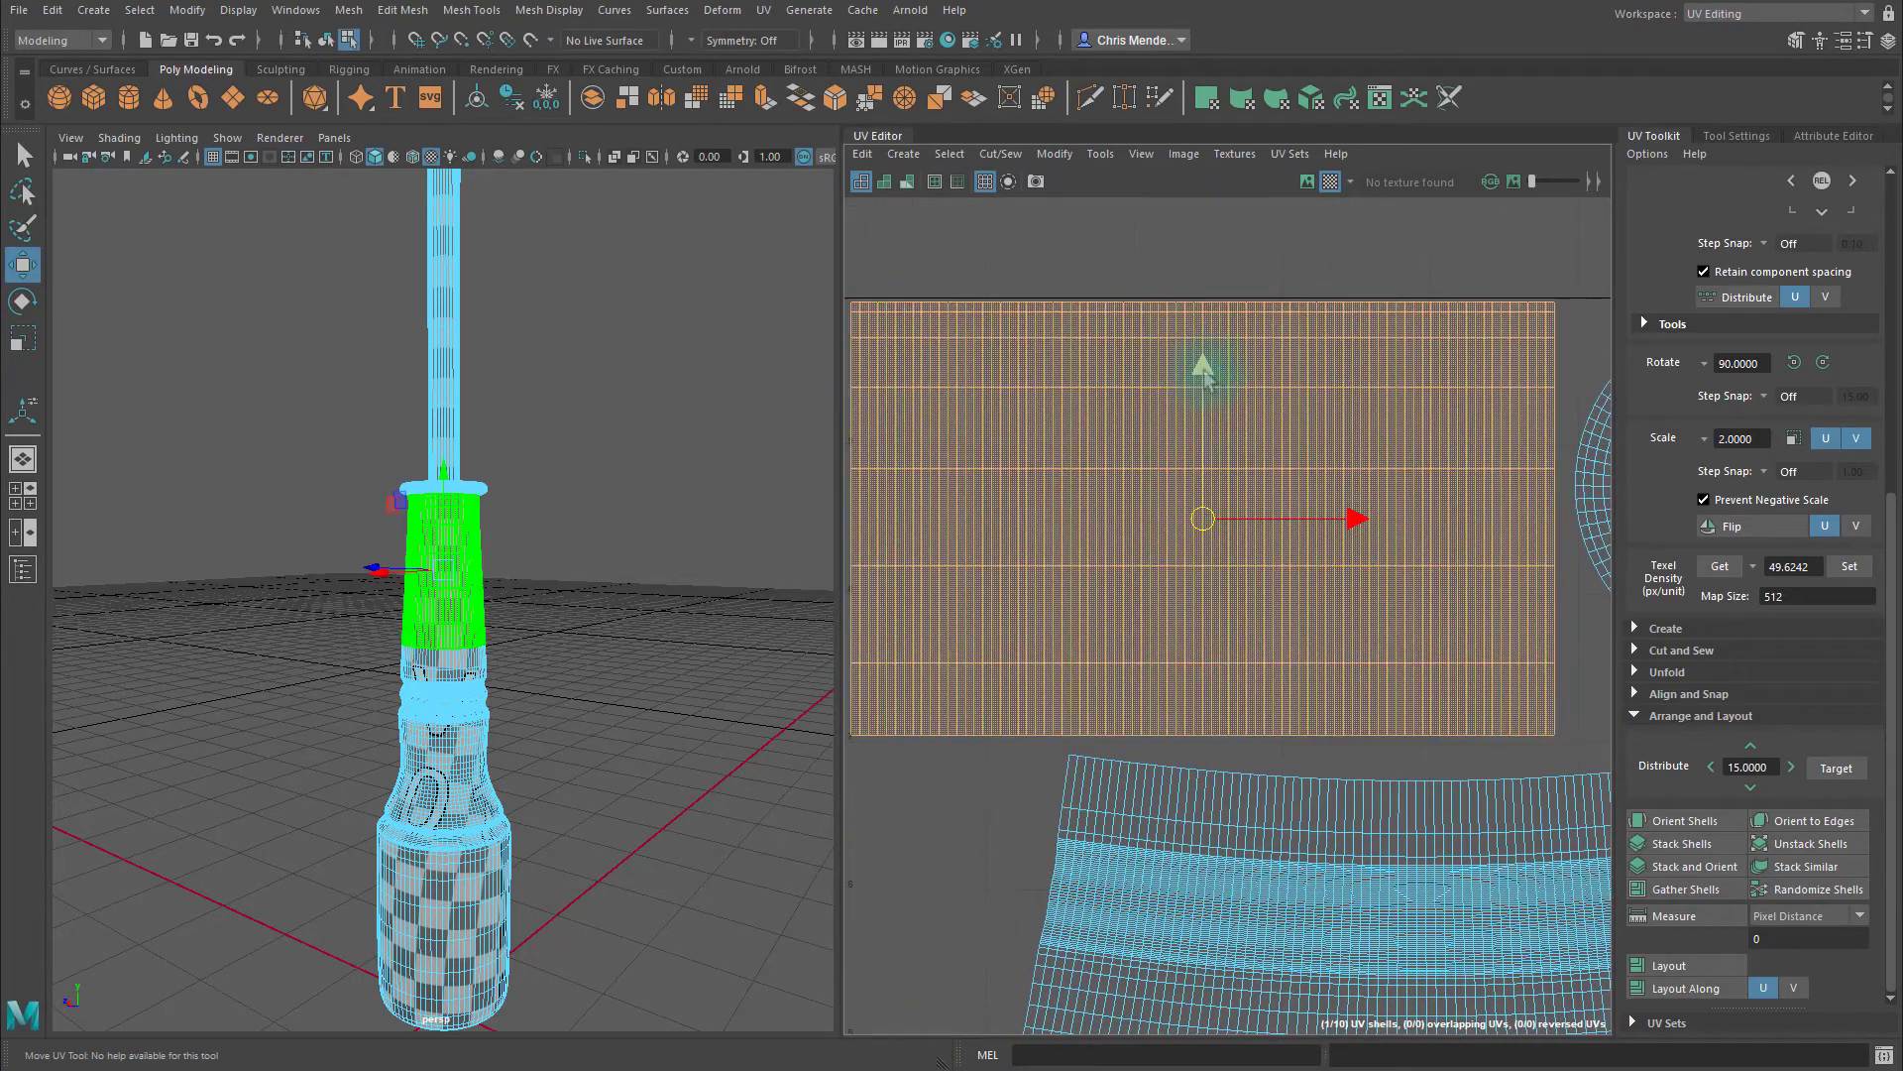
left_click_drag(1206, 379, 1206, 387)
middle_click_drag(1064, 470, 1144, 446, "alt")
right_click_drag(1144, 447, 1294, 652, "alt")
middle_click_drag(1293, 652, 1114, 642, "alt")
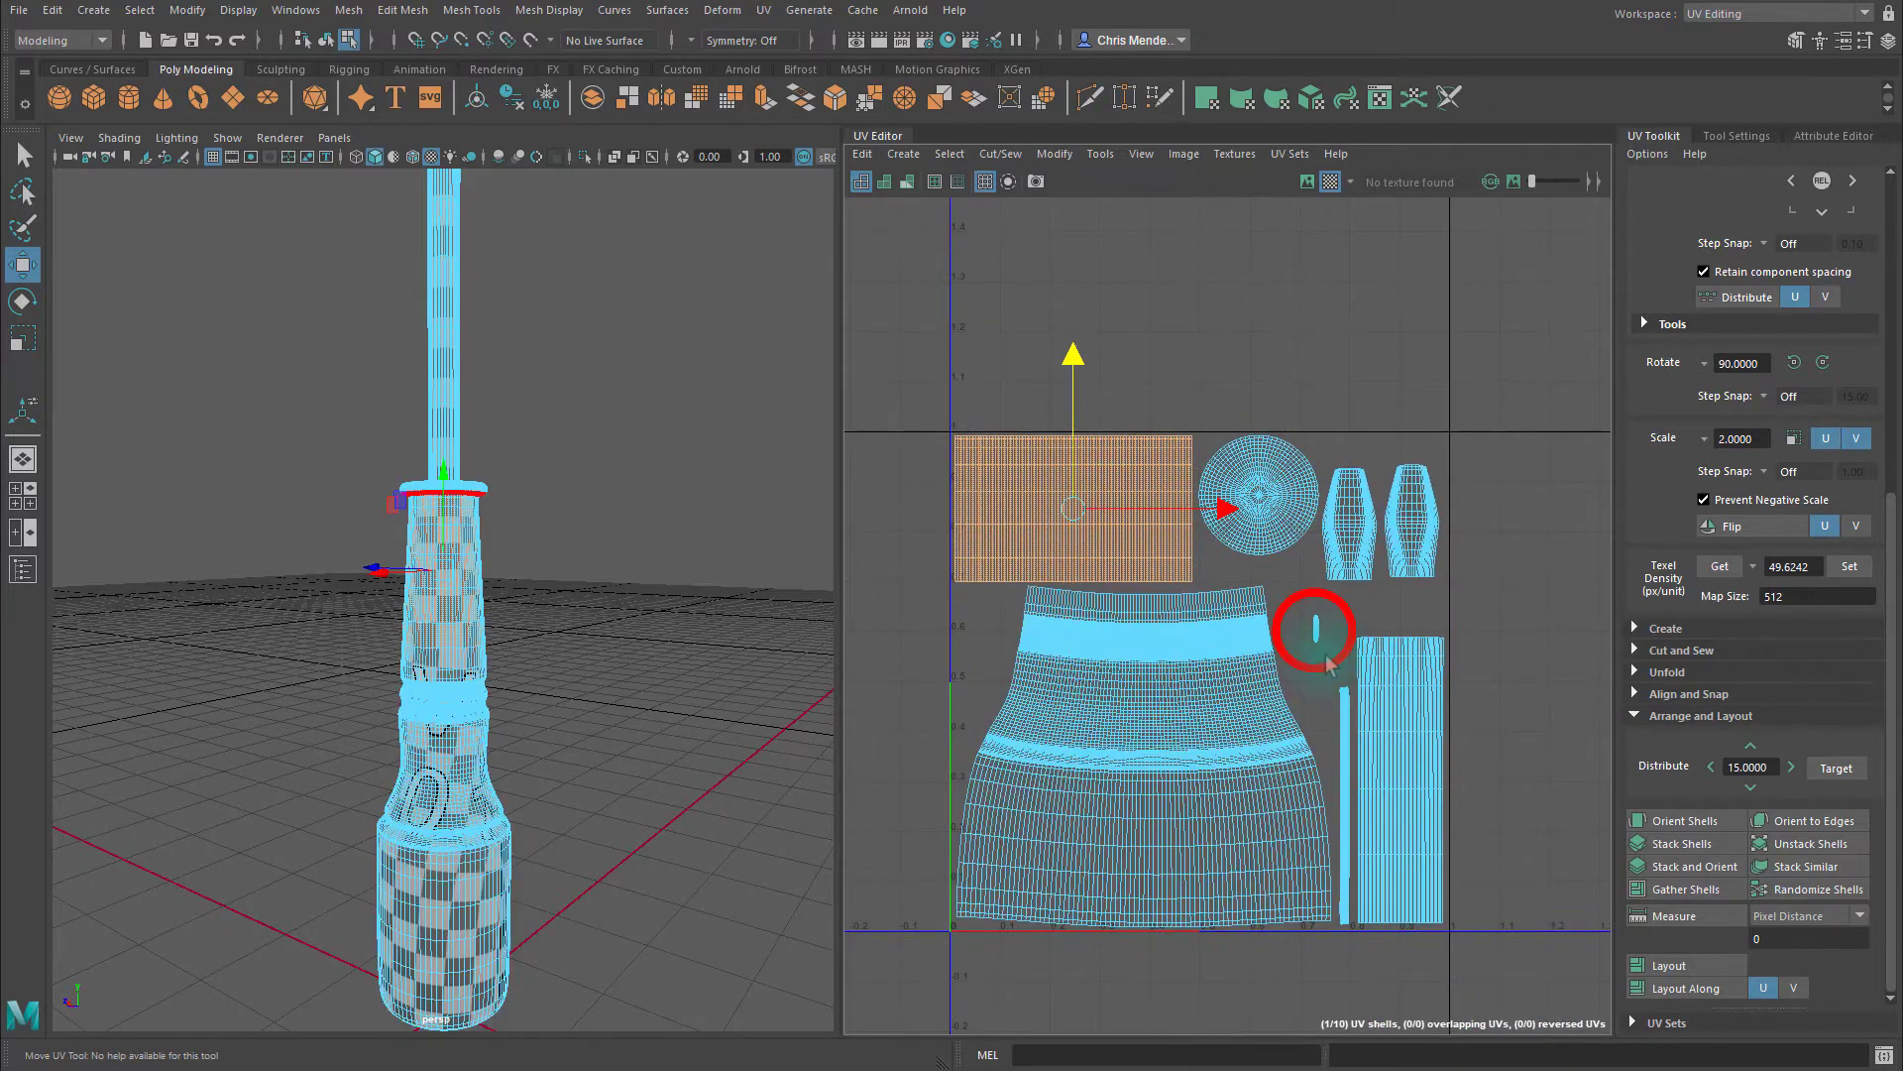
Step: Raise the ring shell slightly in the gap between the lower handle shell and the tapered shells
scroll(1354, 667, "up", 5)
left_click(1254, 511)
left_click_drag(1265, 429, 1265, 409)
Step: Rotate the tiny sliver shell 90 degrees clockwise and place it horizontally just above the left tapered shell
left_click(1269, 601)
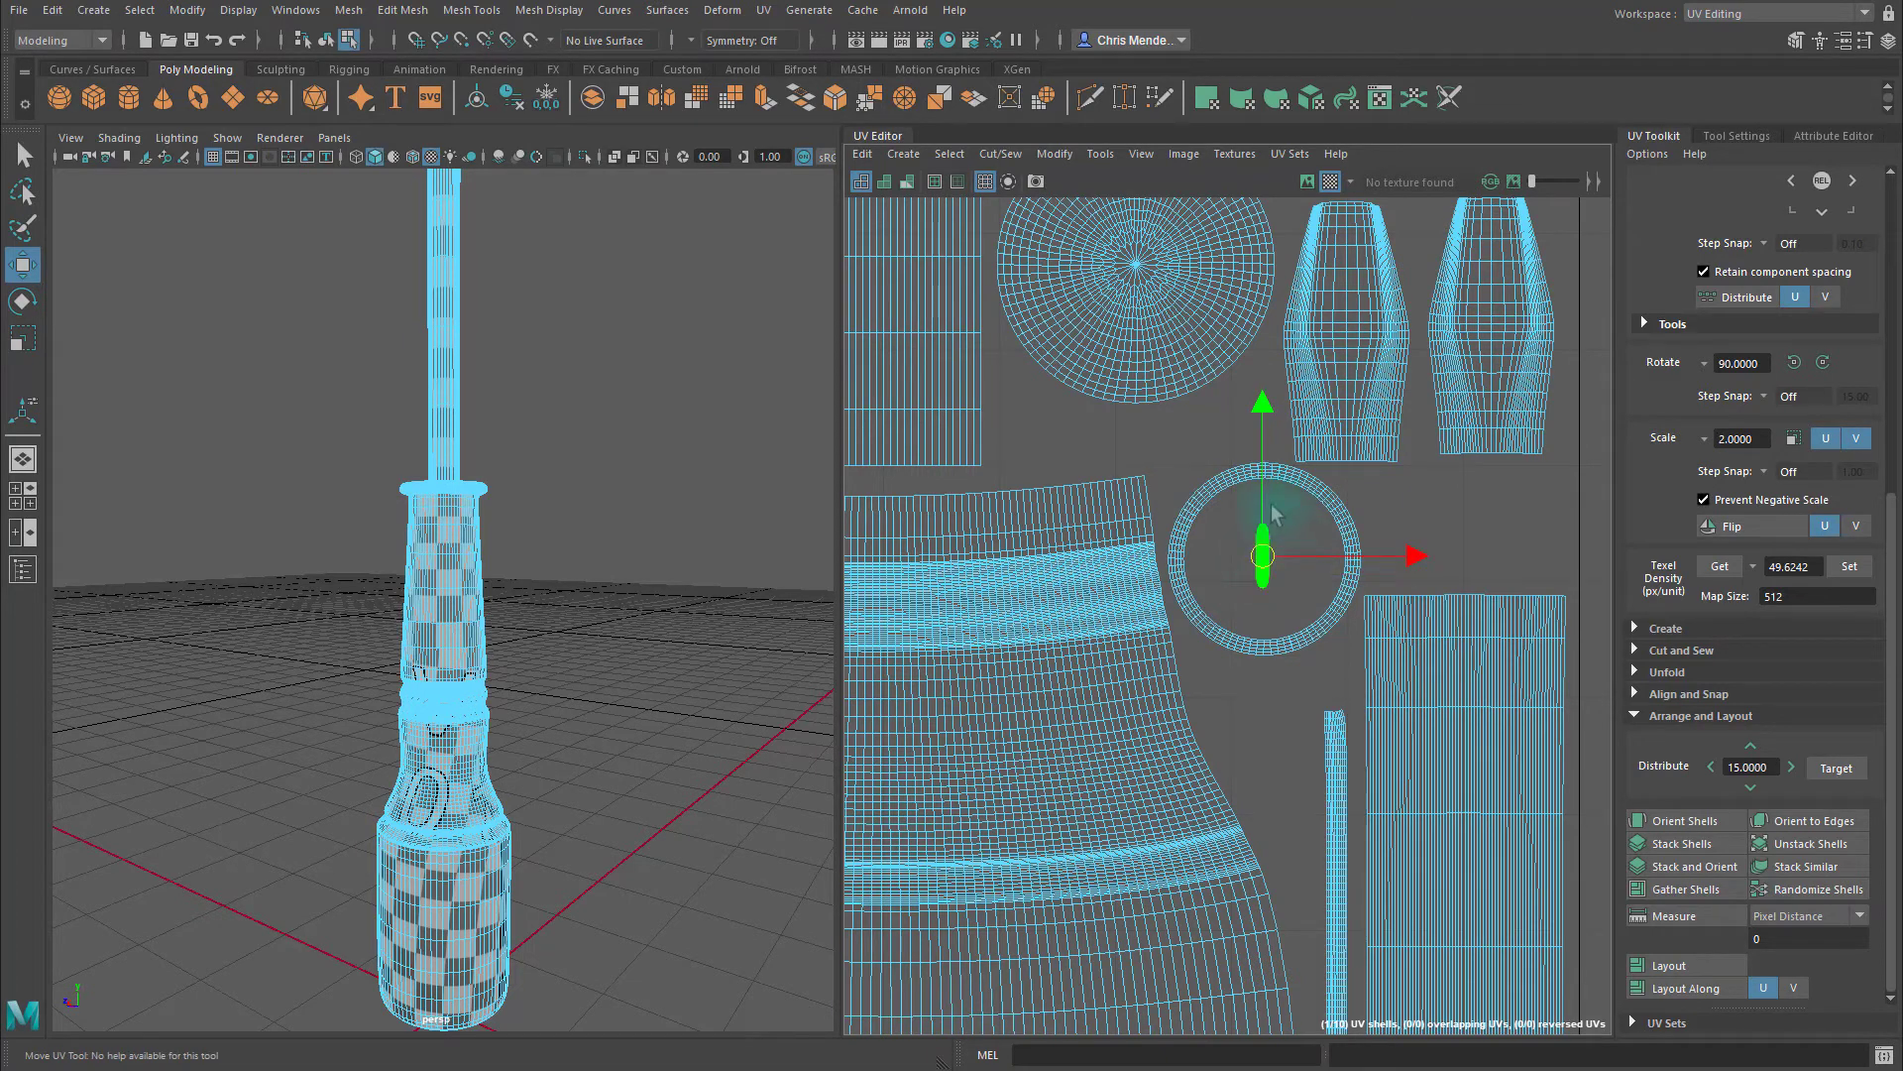
left_click(1822, 362)
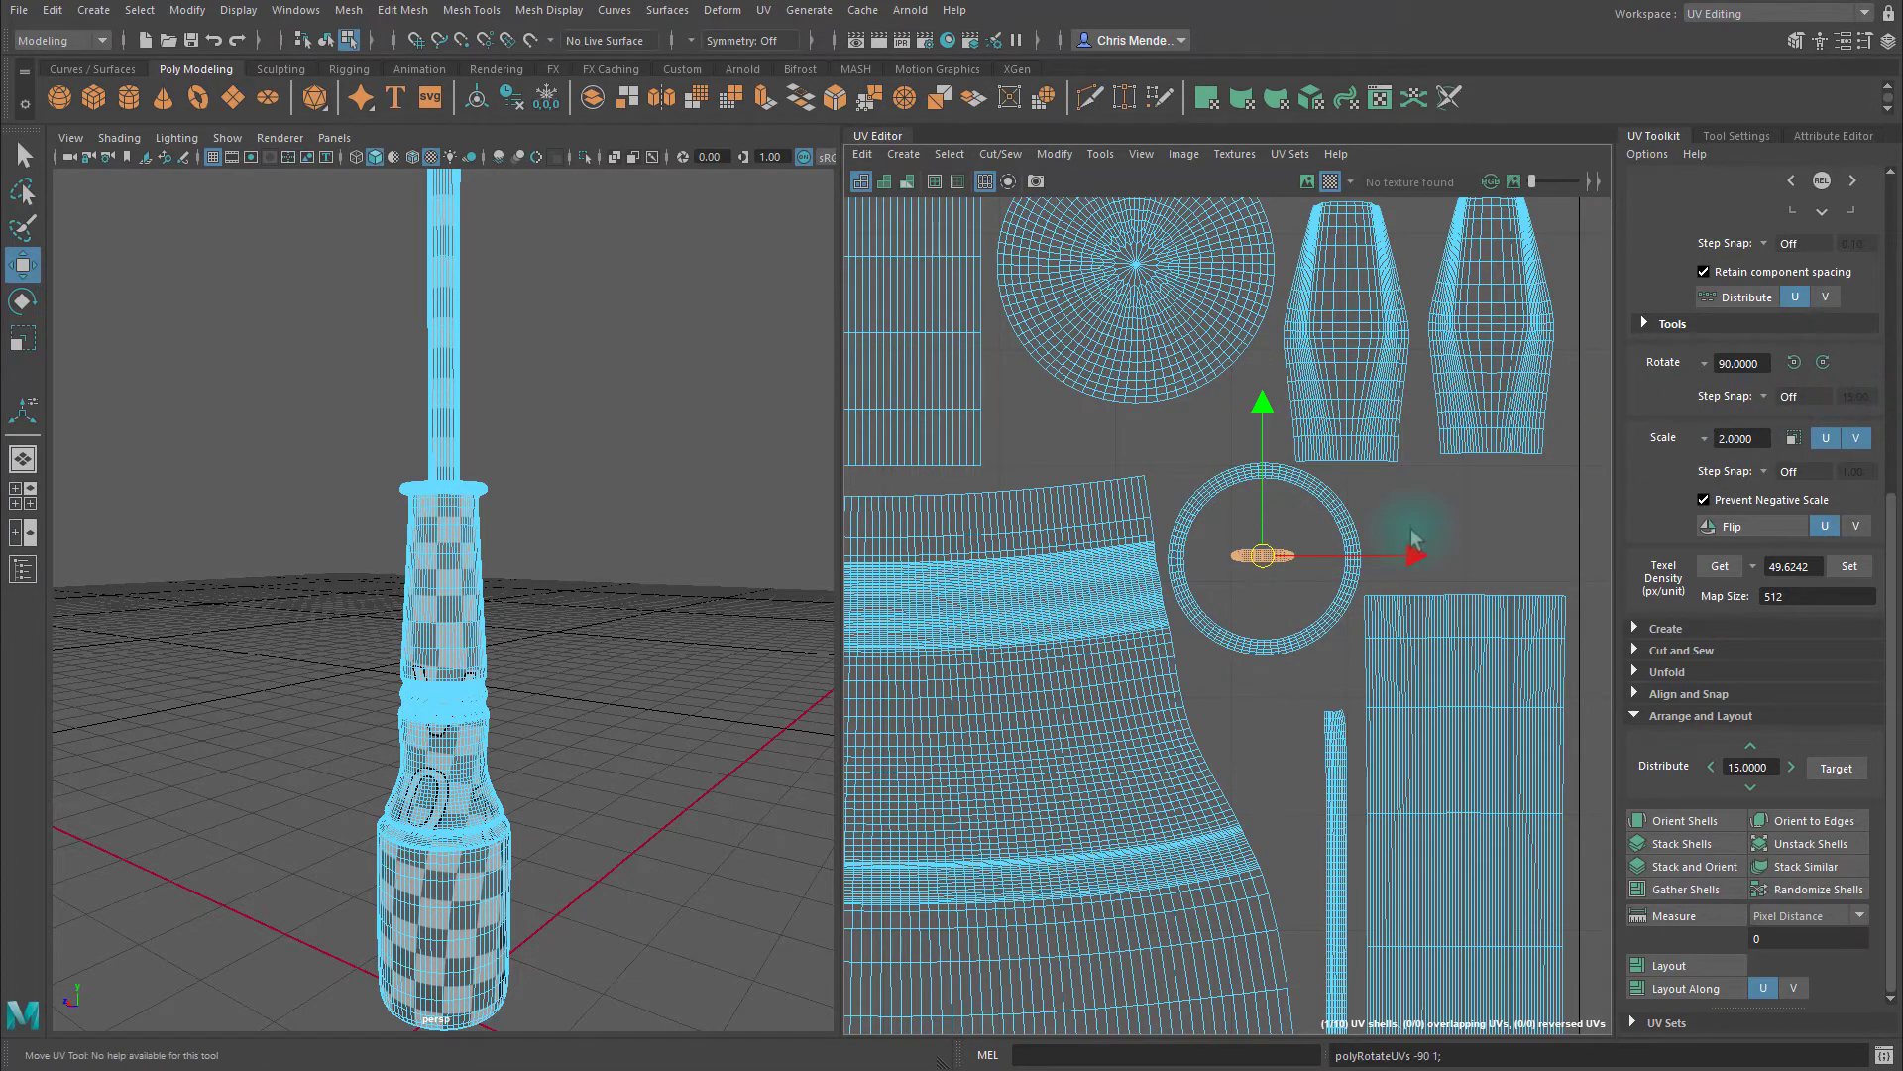
middle_click_drag(1513, 488, 1455, 632, "alt")
mouse_move(1437, 707)
middle_mouse_down("alt")
mouse_move(1431, 611)
mouse_move(1443, 672)
middle_mouse_up("alt")
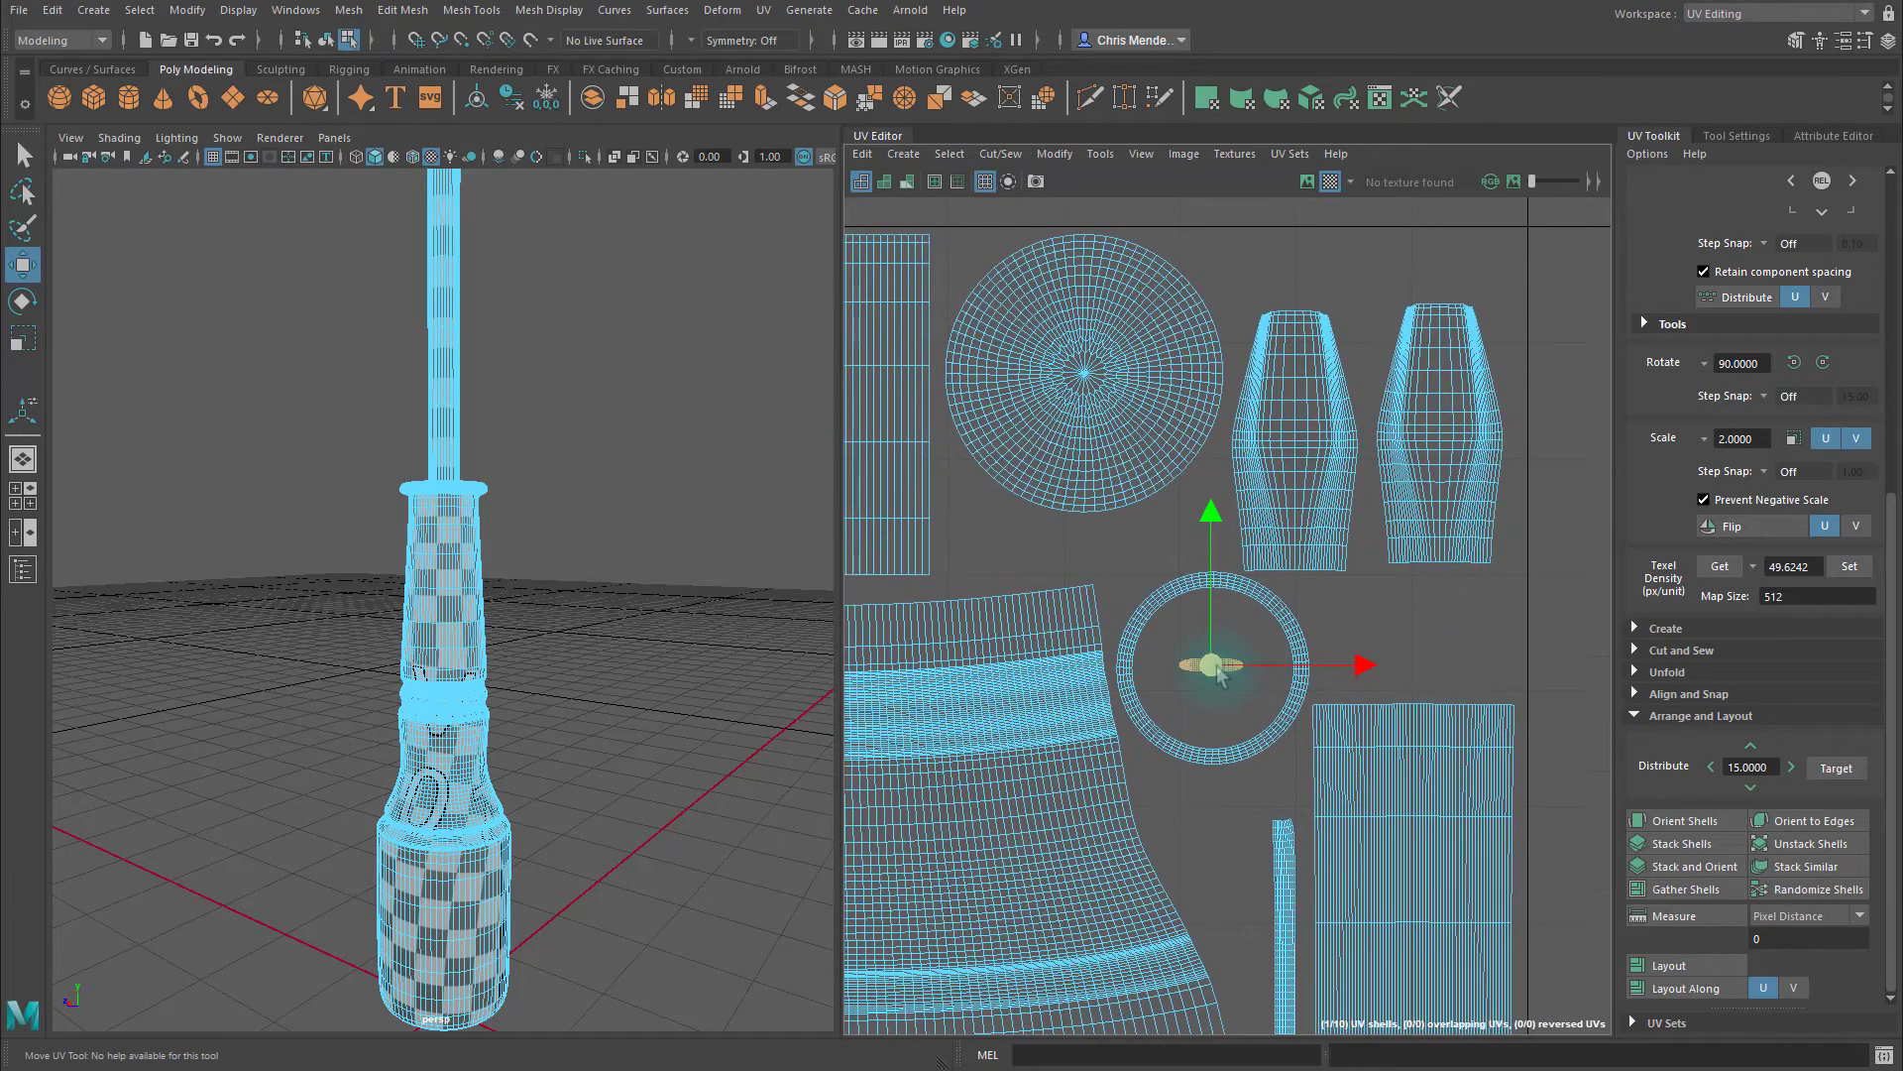
left_click_drag(1211, 677, 1430, 290)
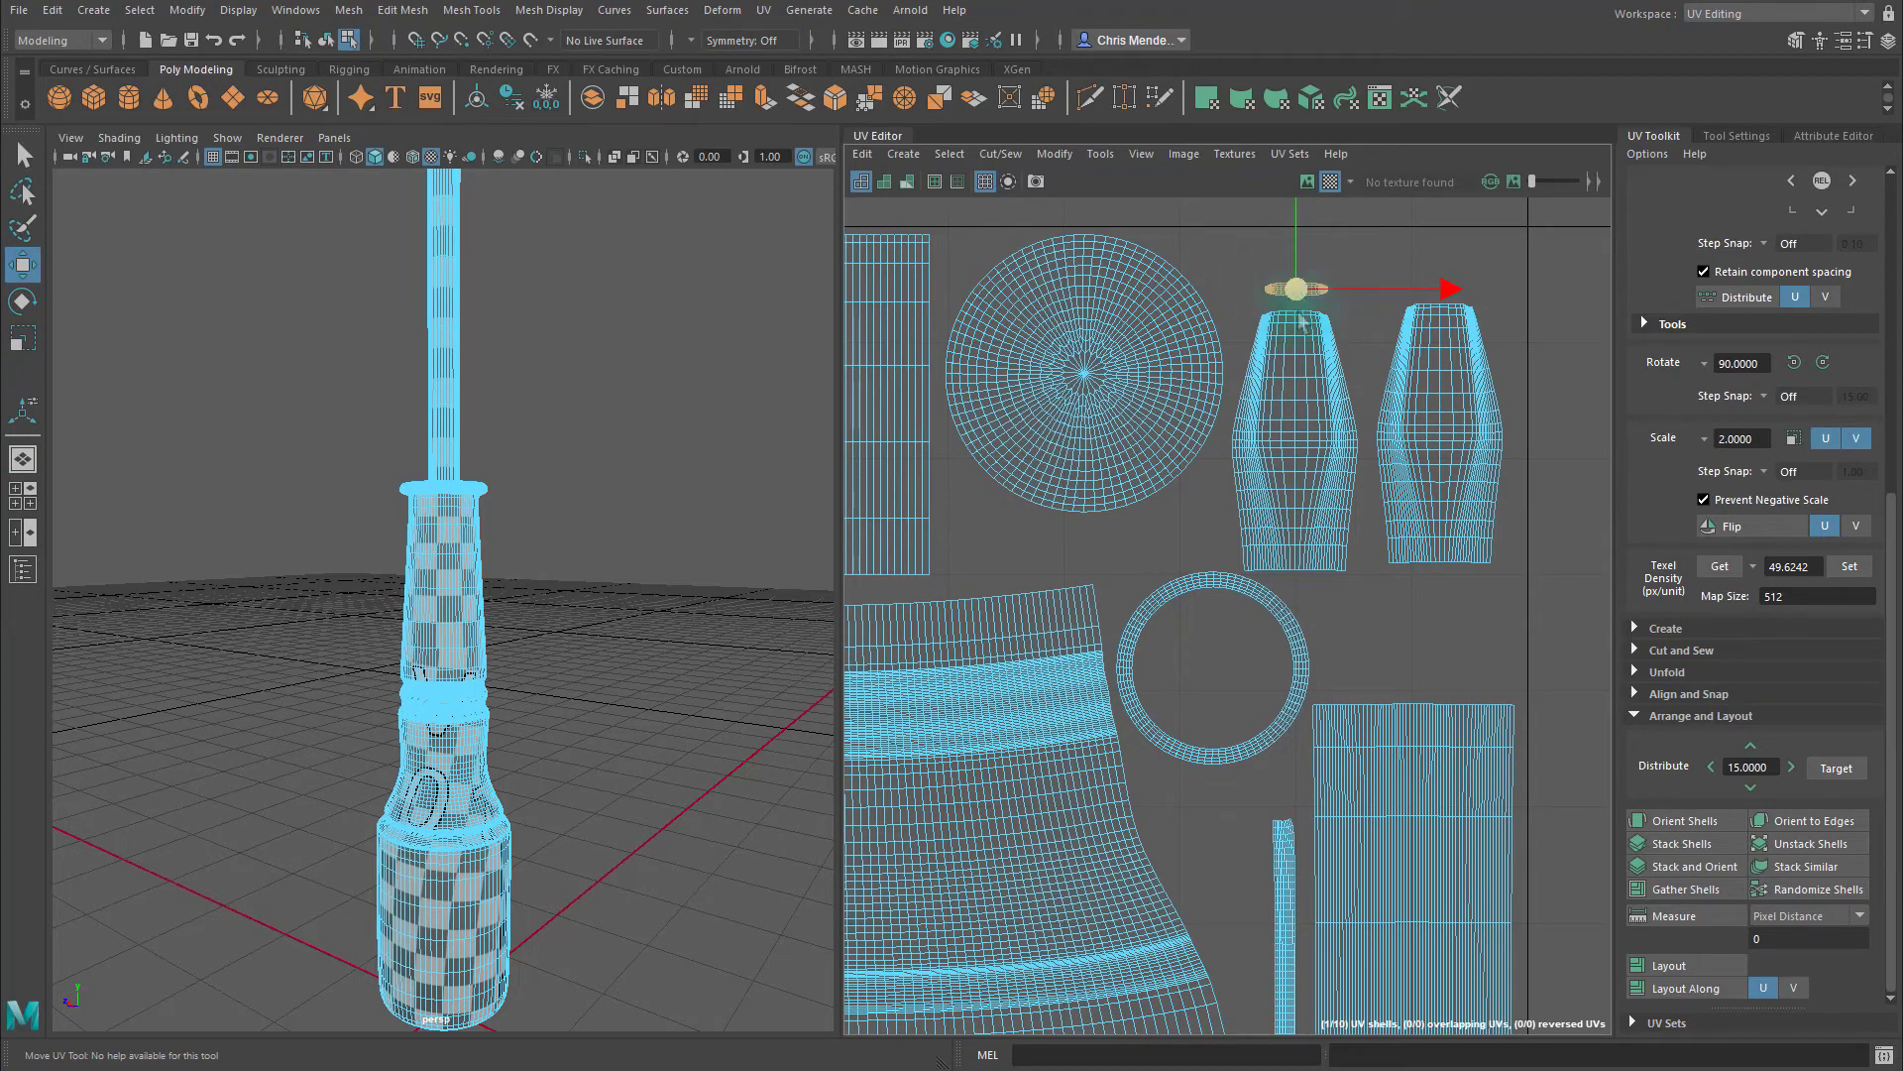
Step: Lower the right tapered shell slightly to line it up with the left tapered shell
left_click(1451, 411)
left_click_drag(1440, 433, 1440, 442)
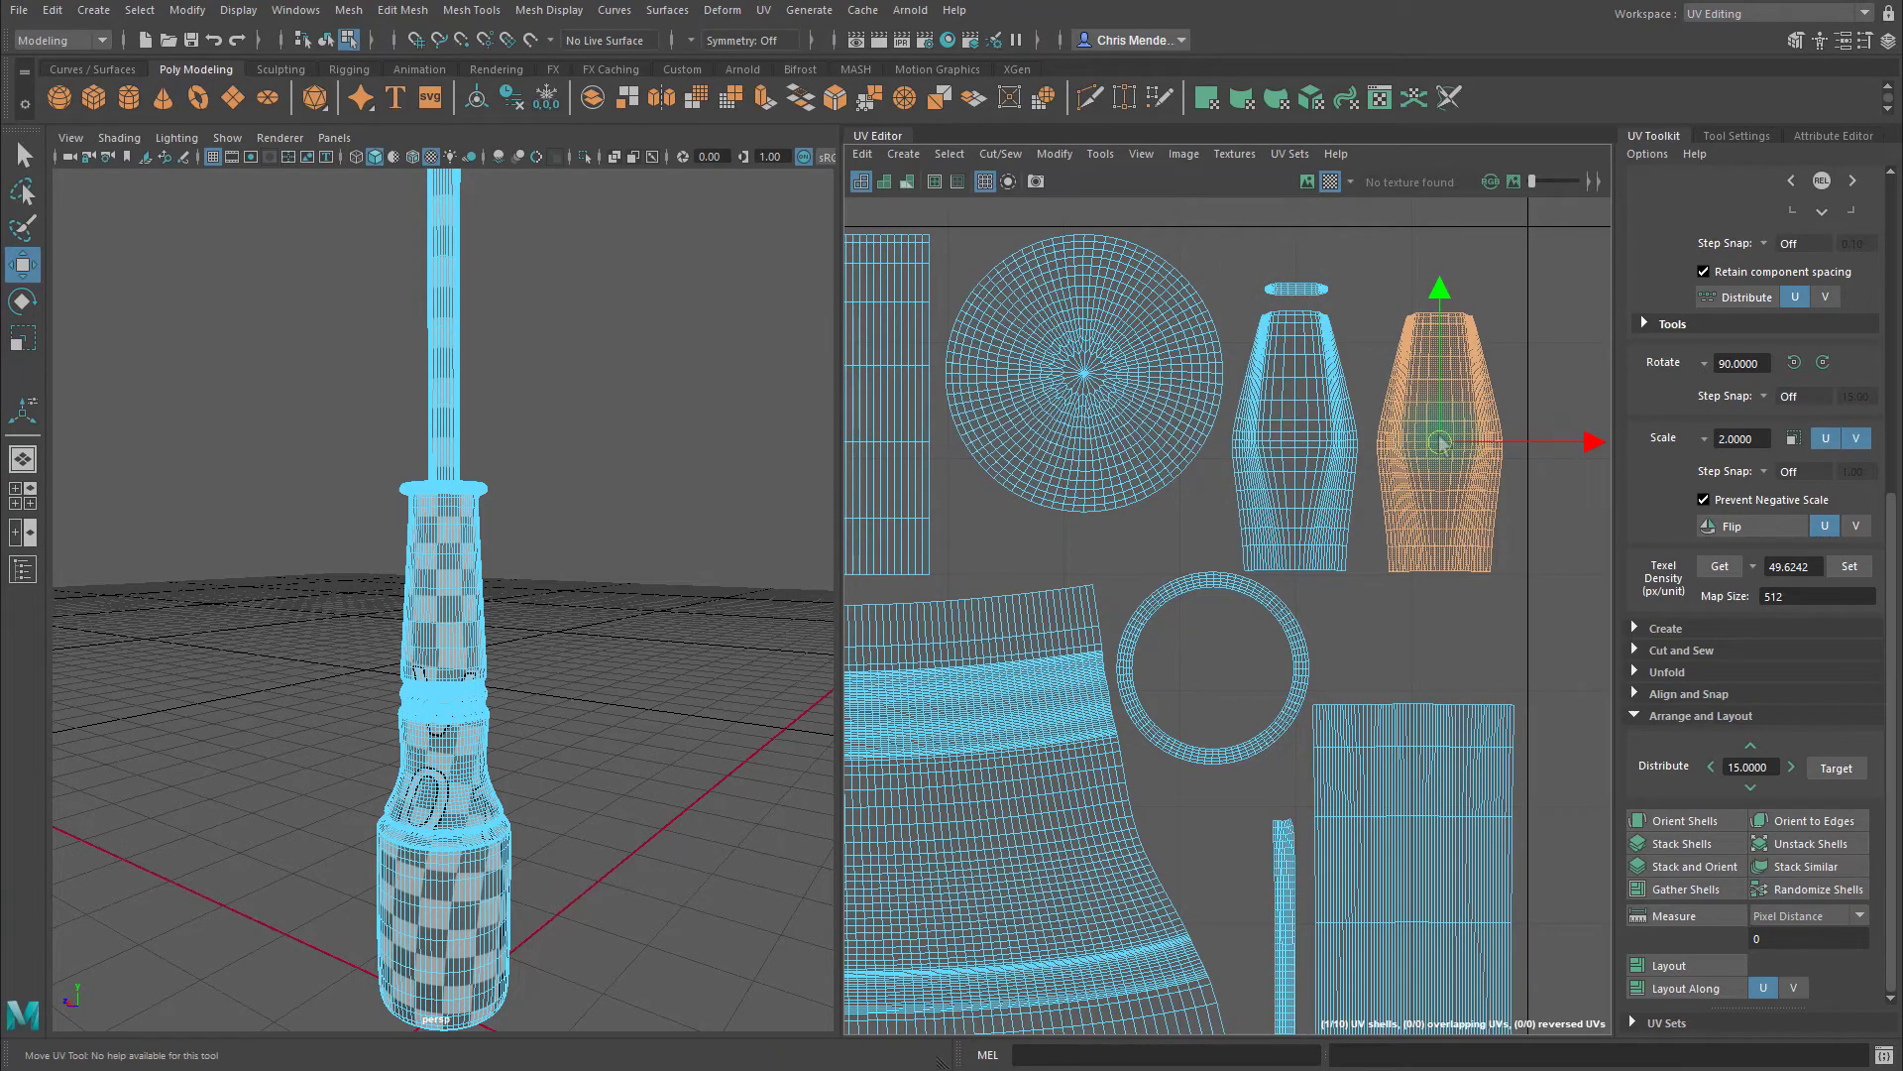
scroll(1351, 663, "down", 5)
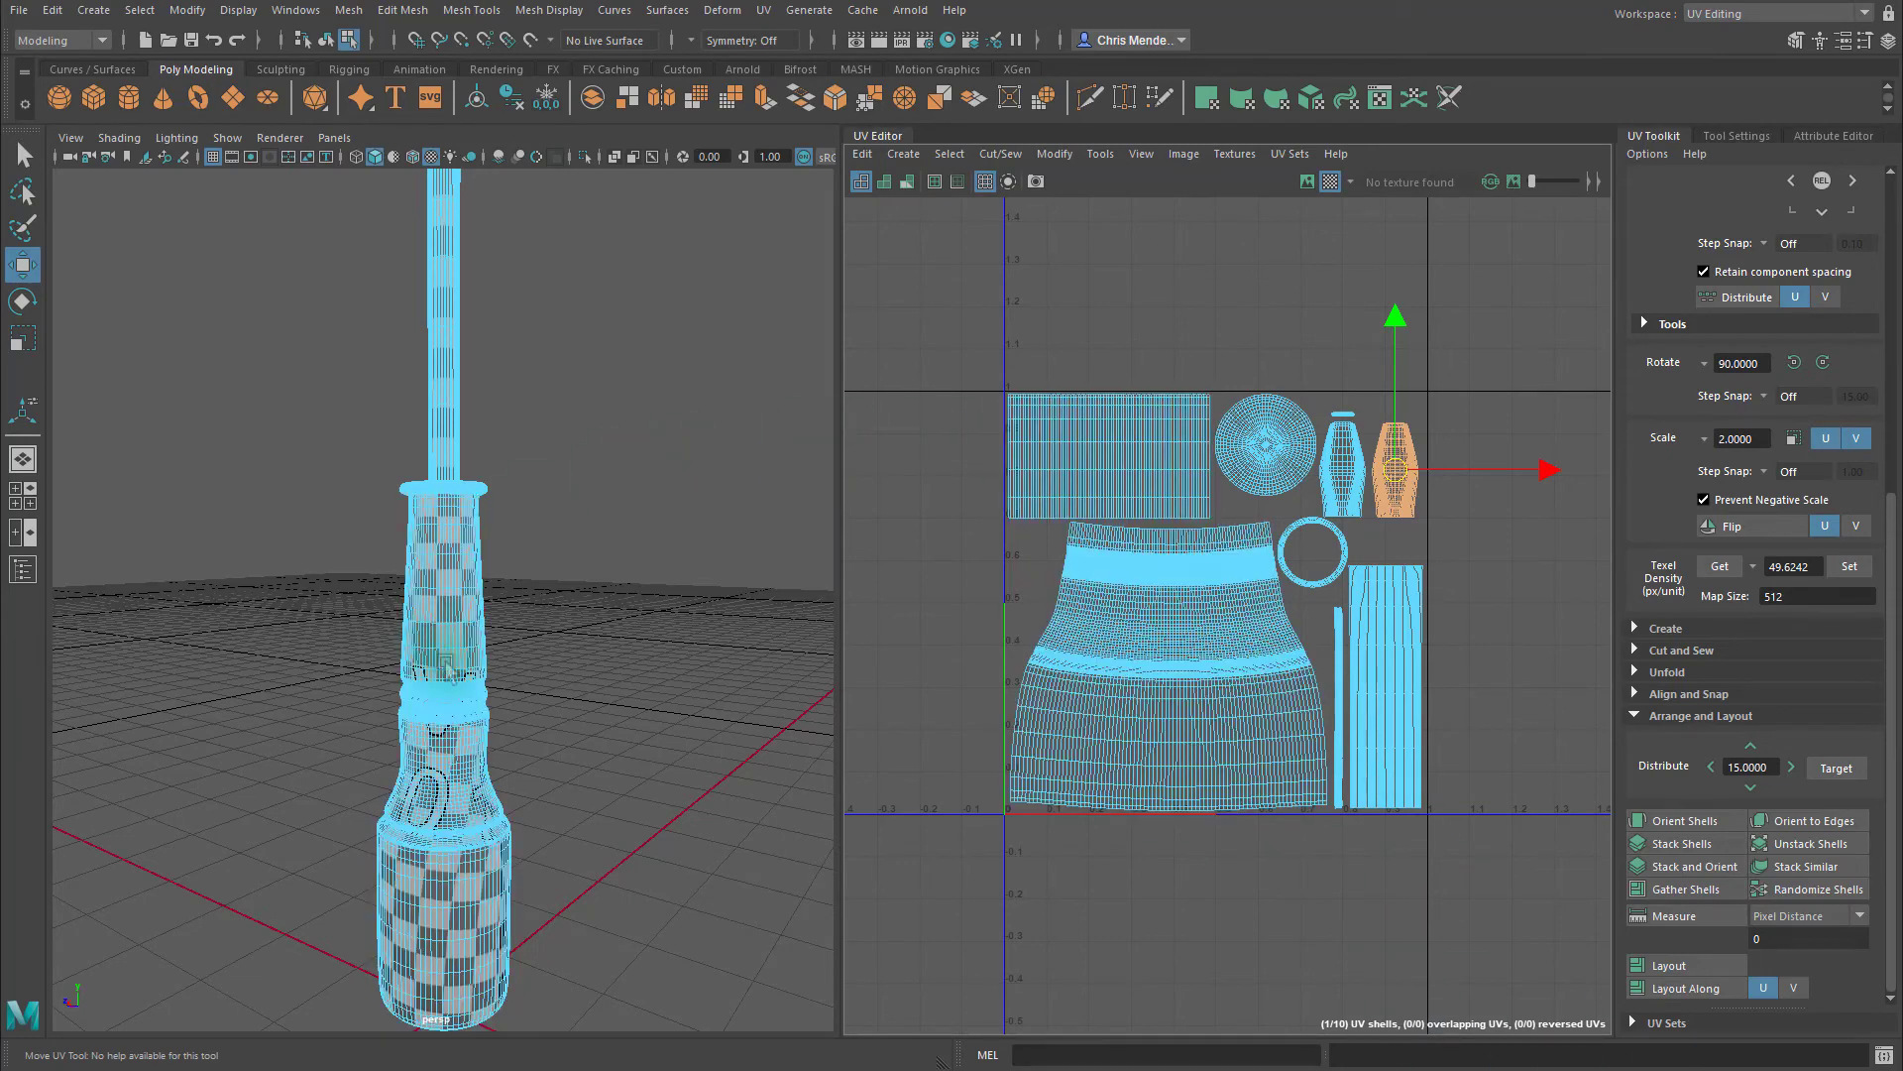
scroll(710, 525, "down", 5)
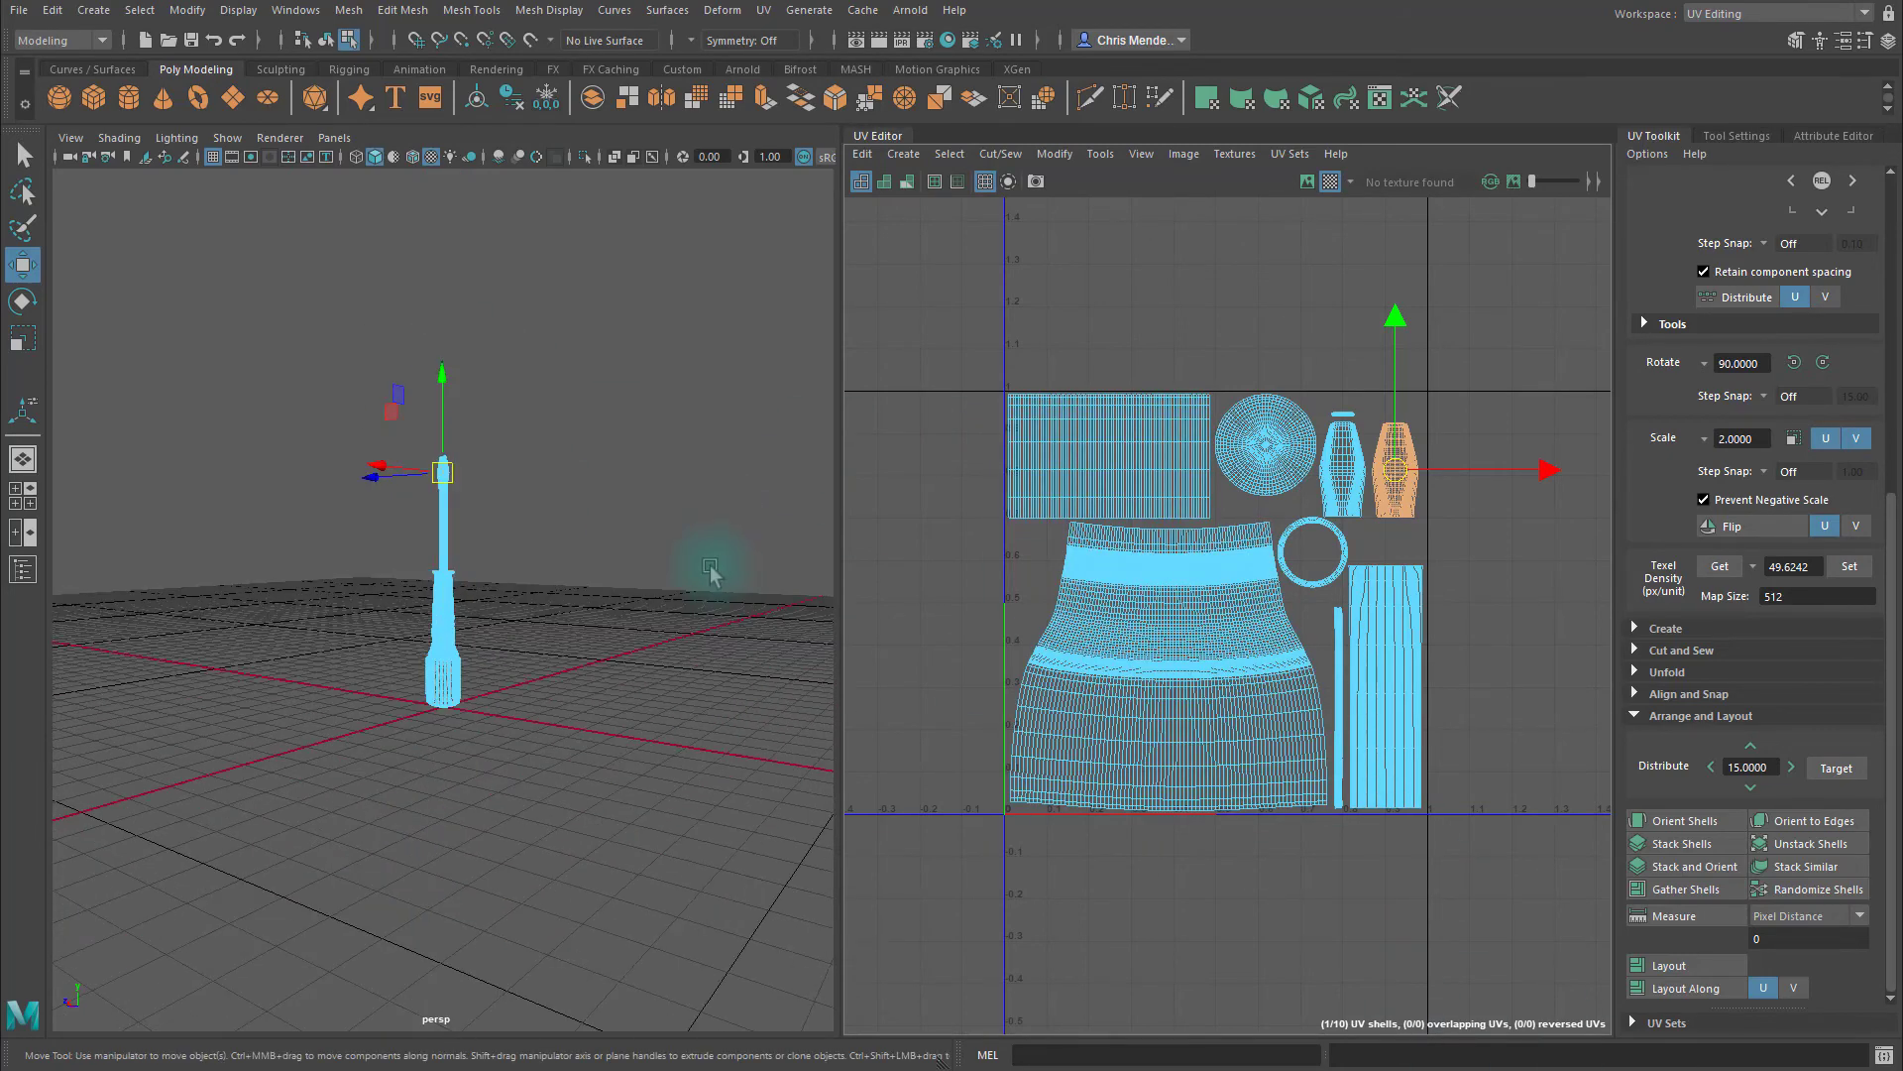
key("w")
scroll(544, 558, "up", 4)
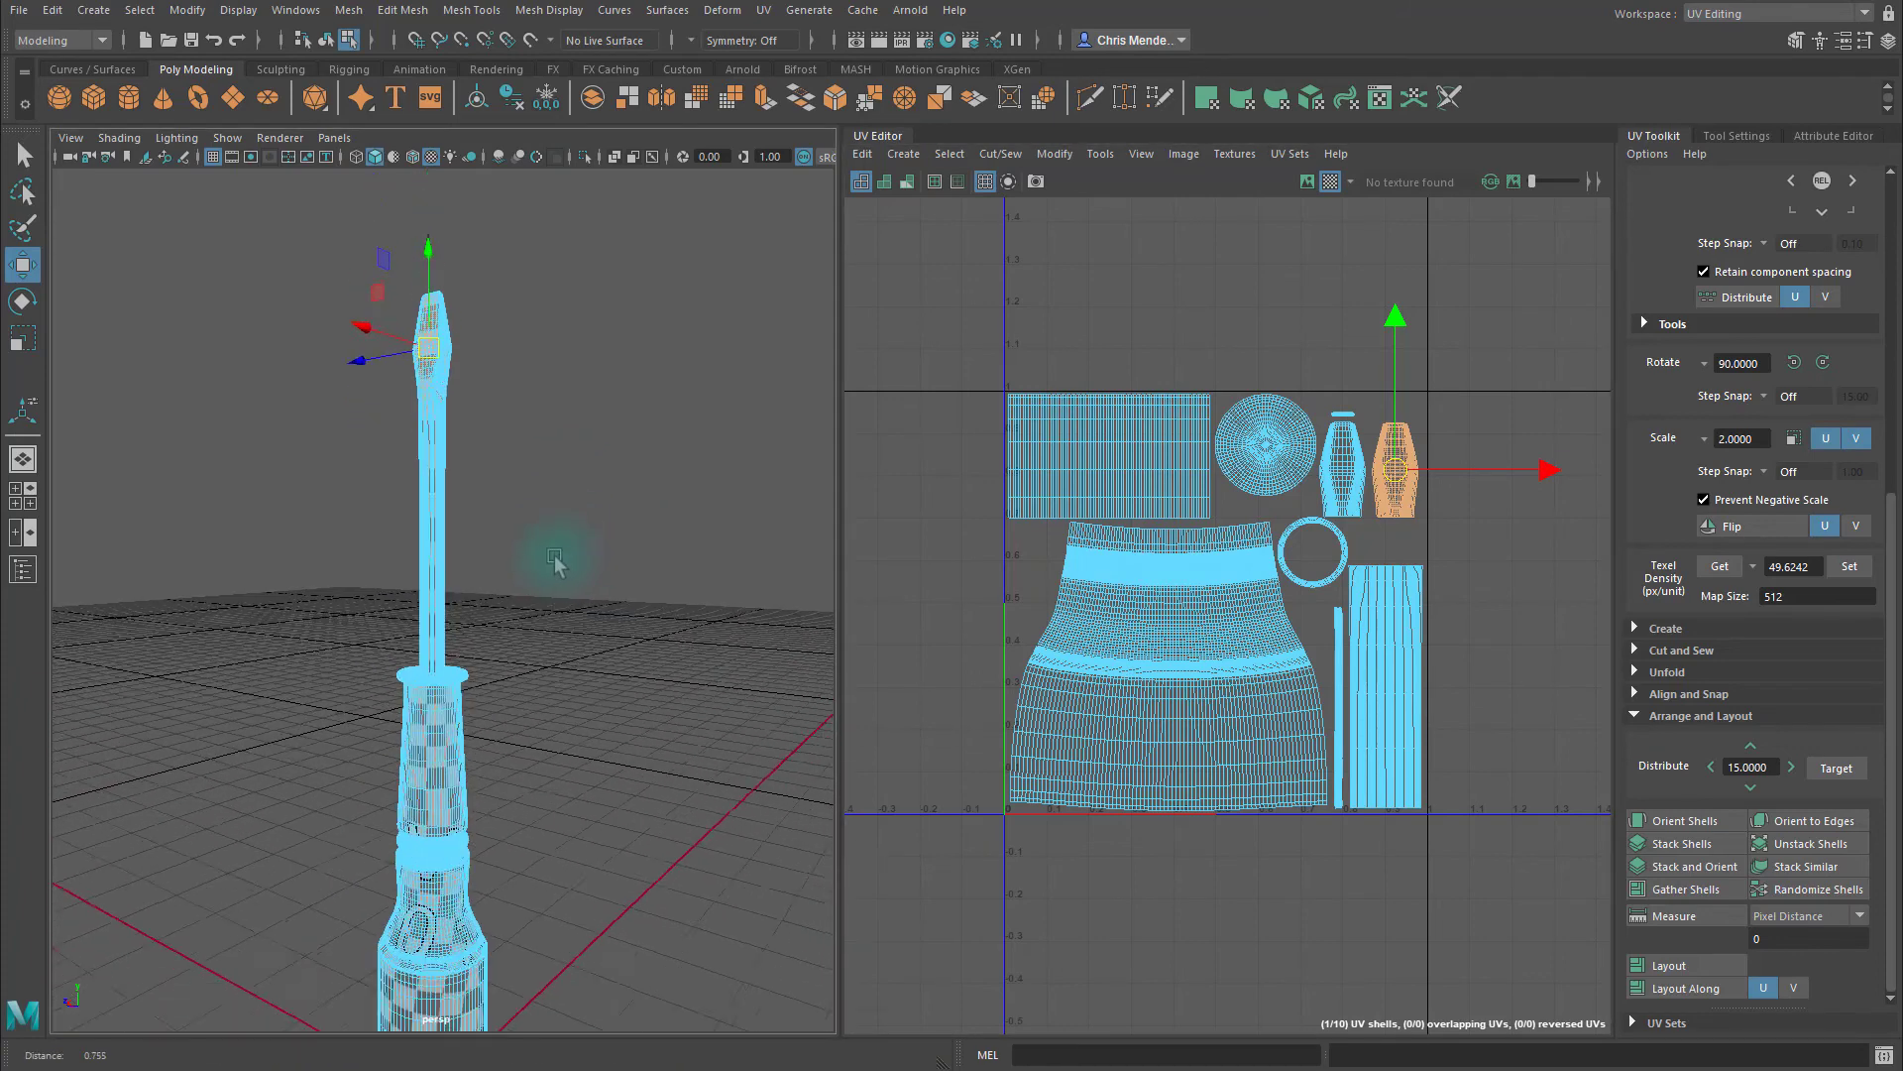